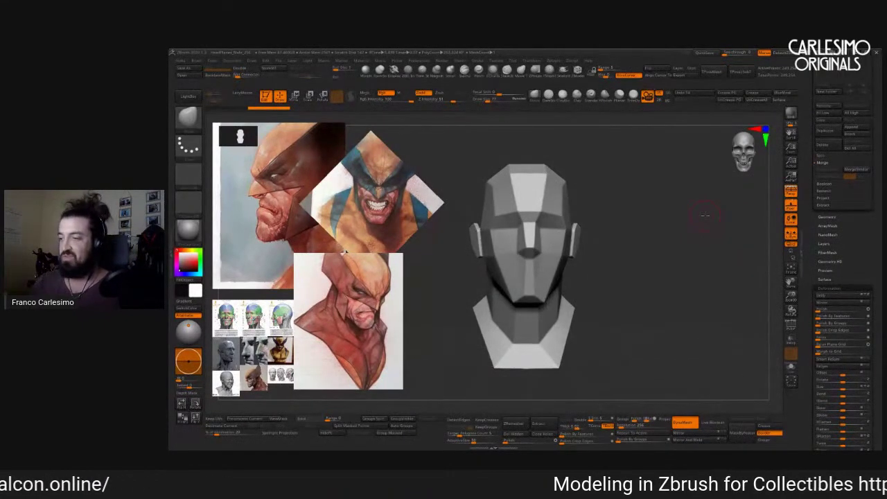
# Enlarge the 'Muscles of the Head' anatomy reference at the centre of the canvas with the Spotlight dial.
pyautogui.moveTo(660, 268); pyautogui.dragTo(685, 247)
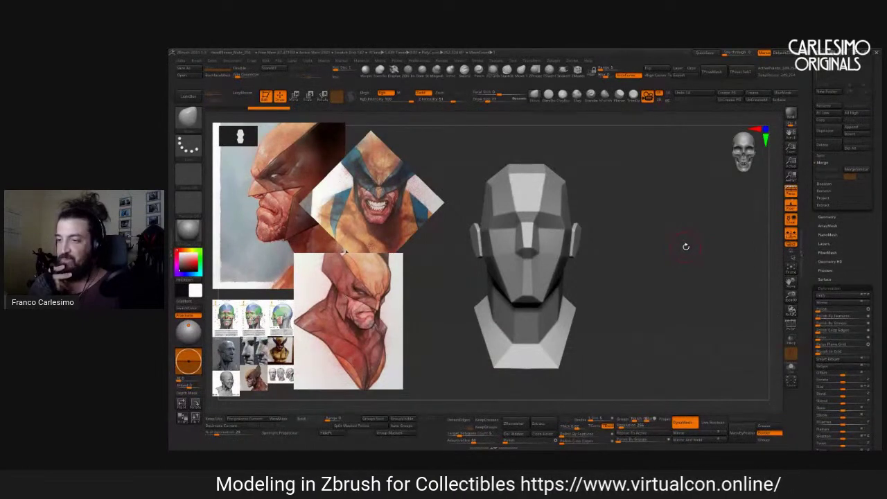
pyautogui.moveTo(638, 249); pyautogui.dragTo(641, 265)
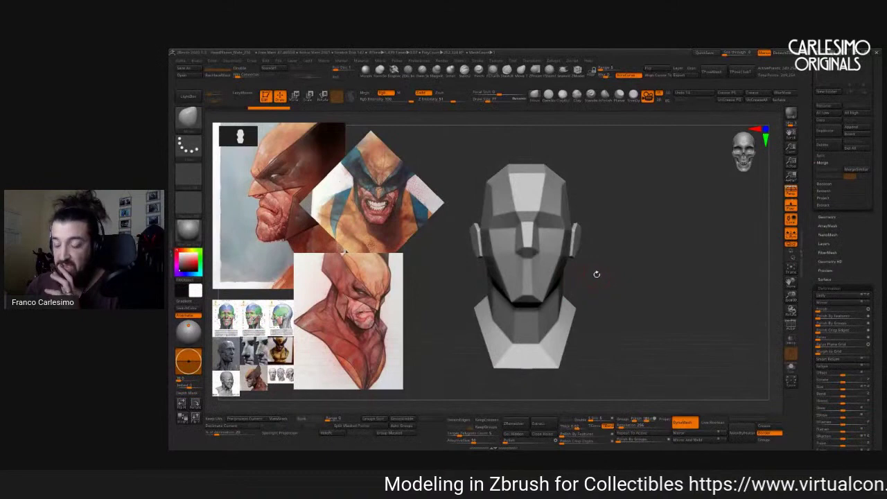
pyautogui.hotkey('shift', 'z')
pyautogui.moveTo(281, 318); pyautogui.dragTo(527, 290)
pyautogui.moveTo(530, 226); pyautogui.dragTo(621, 235)
pyautogui.click(592, 239)
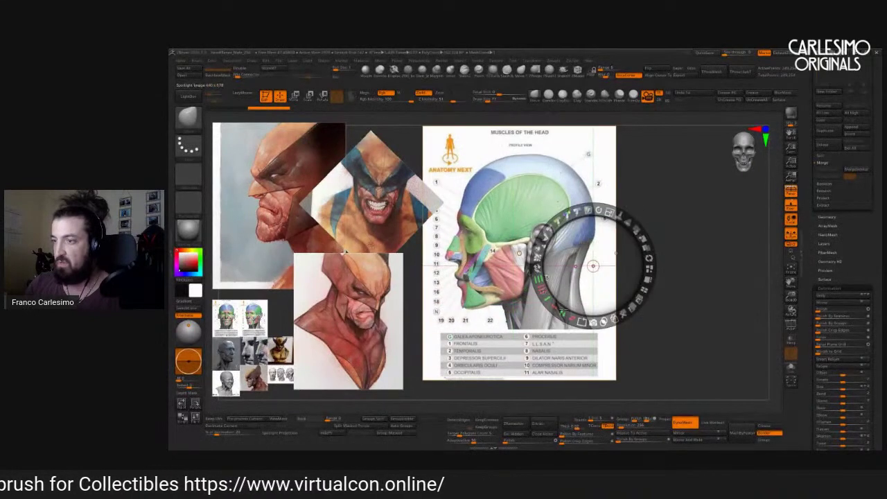
# Shrink the anatomy reference back to a small card, hide Spotlight, and view the head from above.
pyautogui.moveTo(601, 222); pyautogui.dragTo(295, 322)
pyautogui.press('z')
pyautogui.moveTo(547, 277); pyautogui.dragTo(578, 256)
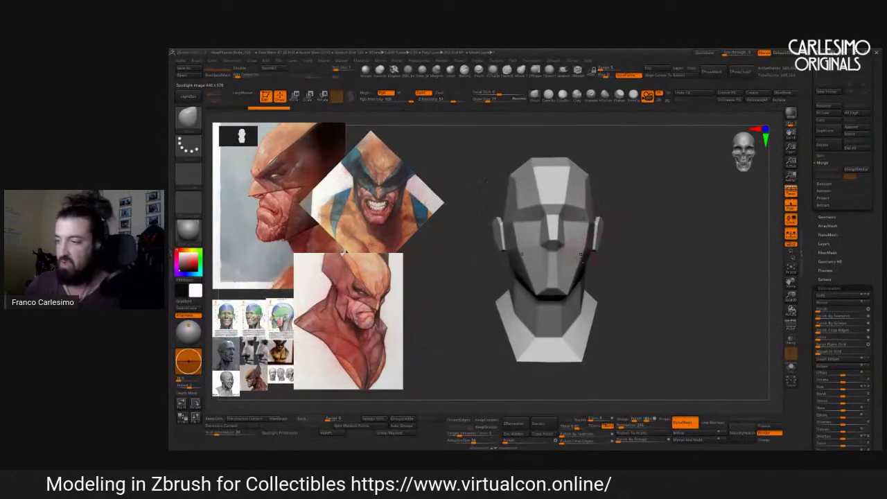
pyautogui.moveTo(634, 224); pyautogui.dragTo(704, 157)
pyautogui.moveTo(615, 252); pyautogui.dragTo(608, 252)
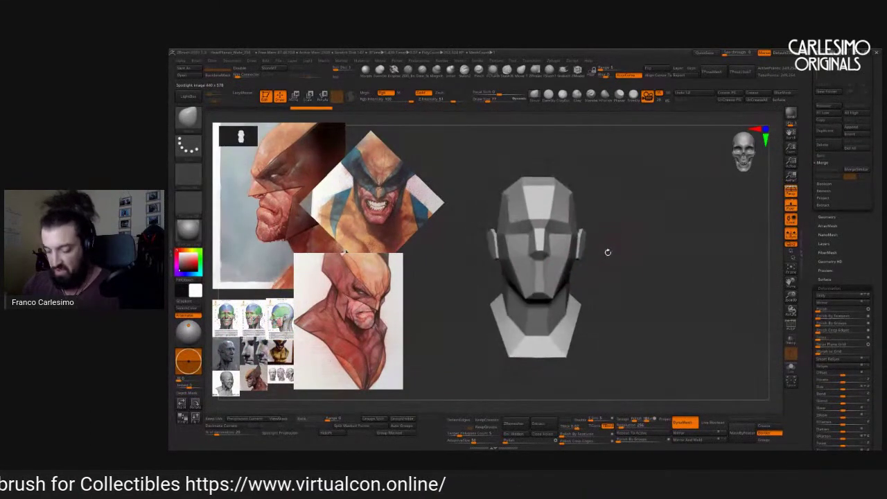
# Browse a head-mesh folder in the LightBox Project files, then close LightBox.
pyautogui.press(',')
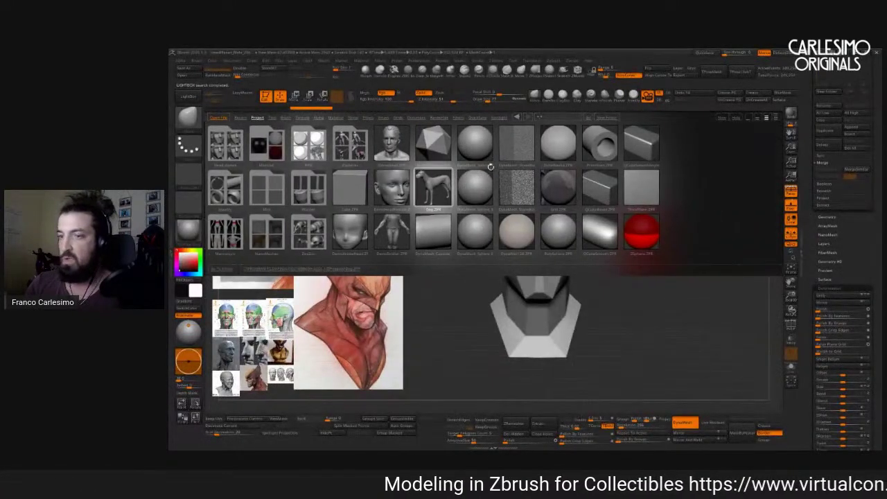
pyautogui.click(313, 147)
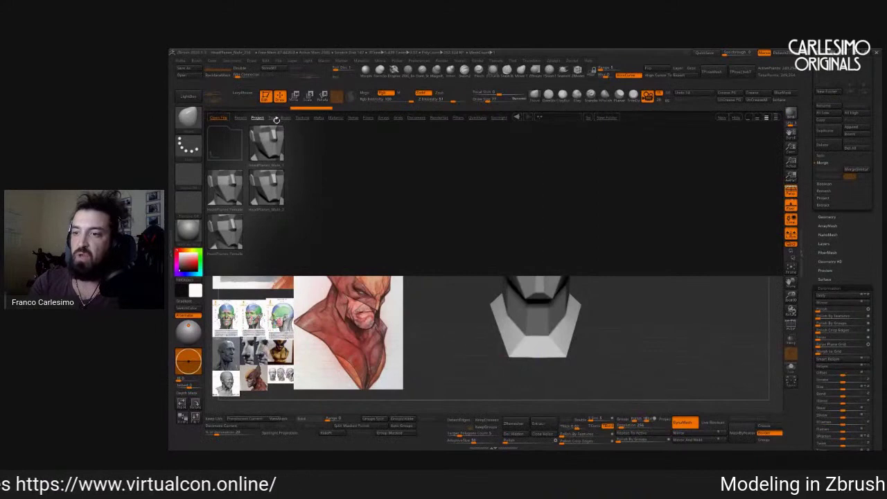
pyautogui.click(188, 95)
pyautogui.moveTo(680, 196); pyautogui.dragTo(540, 234)
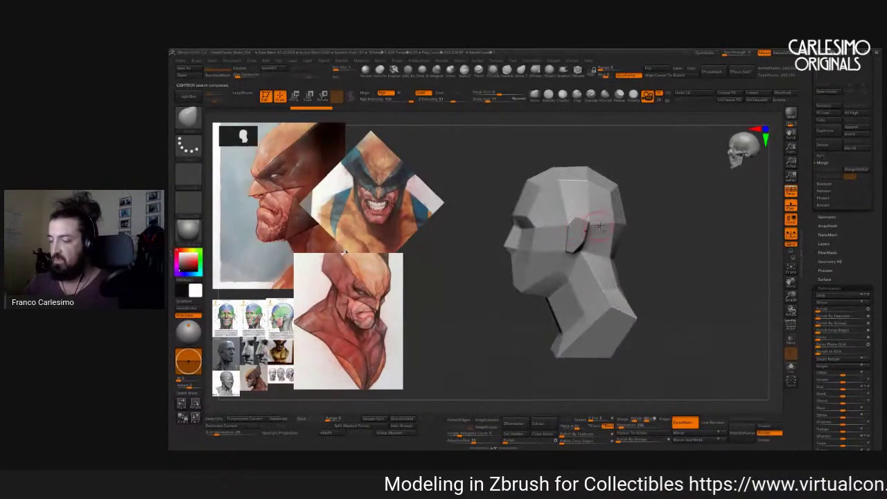
# Reposition the blocky ear on the side of the head with the Move transpose handle.
pyautogui.moveTo(628, 237); pyautogui.dragTo(640, 212)
pyautogui.moveTo(642, 163)
pyautogui.keyDown('ctrl'); pyautogui.mouseDown()
pyautogui.moveTo(657, 208)
pyautogui.moveTo(602, 262)
pyautogui.moveTo(582, 277)
pyautogui.moveTo(471, 305)
pyautogui.moveTo(665, 201)
pyautogui.mouseUp(); pyautogui.keyUp('ctrl')
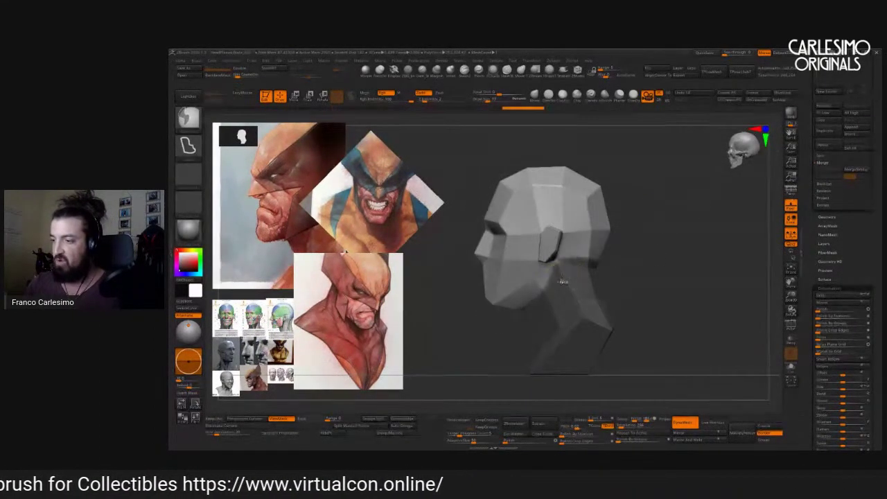
pyautogui.scroll(3, 560, 278)
pyautogui.press('w')
pyautogui.click(551, 264)
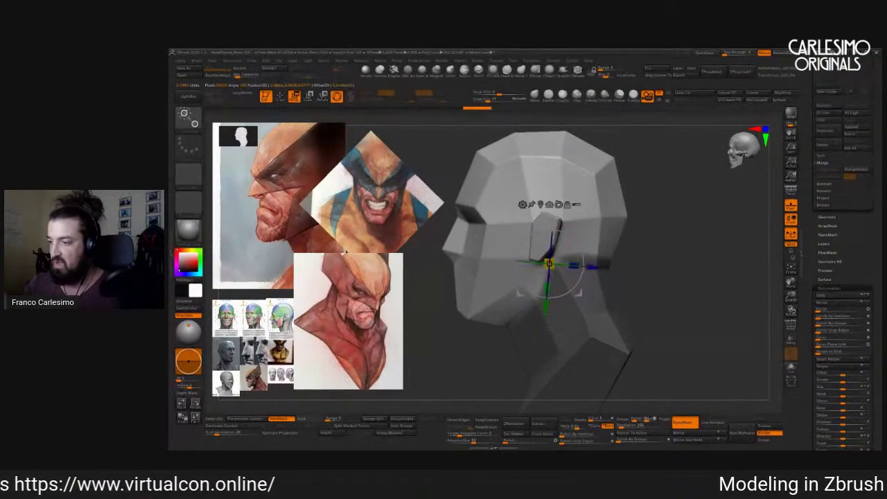
pyautogui.click(534, 357)
pyautogui.click(551, 263)
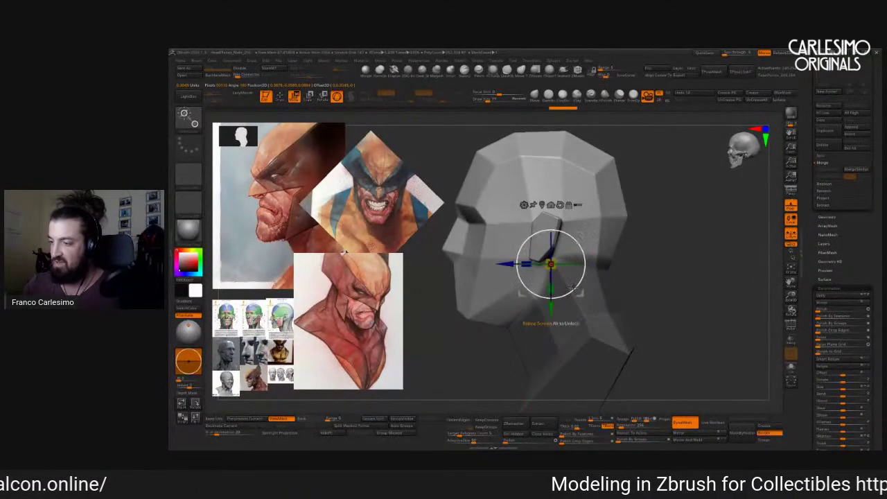
pyautogui.scroll(-2, 642, 235)
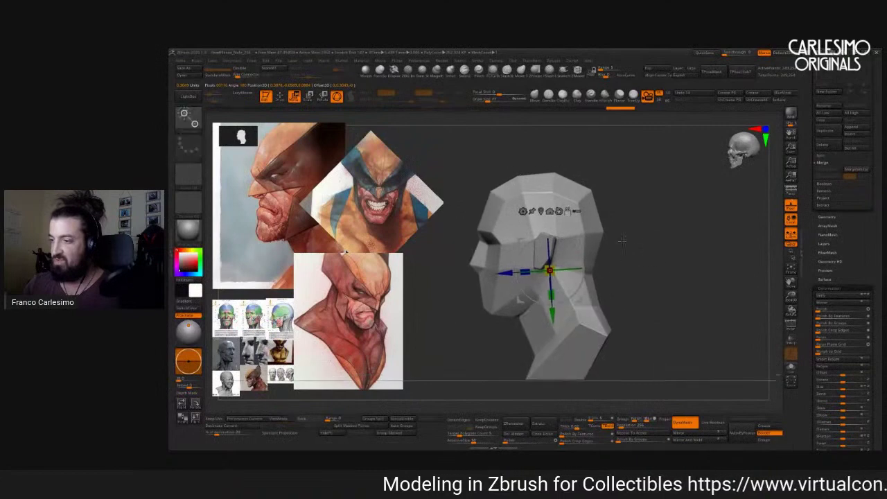
pyautogui.press('q')
# Smooth the ear into a rounded form, checking it from front, side and rear views.
pyautogui.moveTo(642, 236)
pyautogui.keyDown('shift'); pyautogui.mouseDown()
pyautogui.moveTo(587, 225)
pyautogui.moveTo(620, 218)
pyautogui.moveTo(614, 154)
pyautogui.mouseUp(); pyautogui.keyUp('shift')
pyautogui.scroll(2, 614, 154)
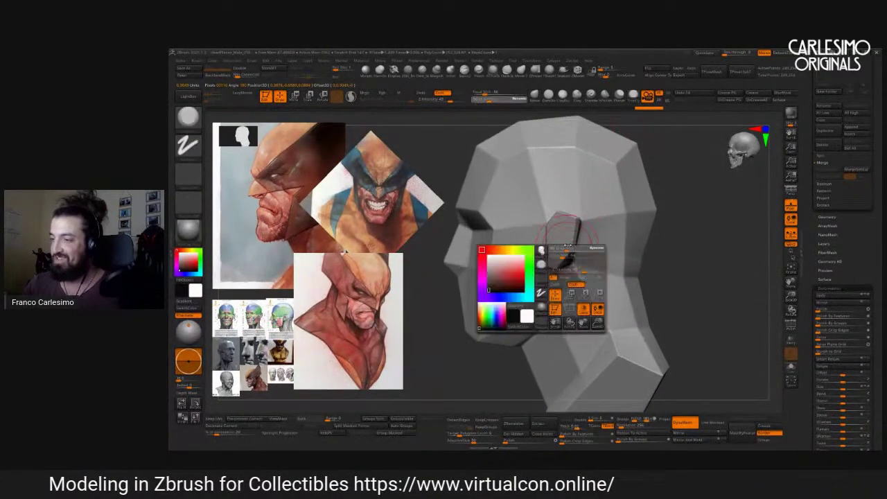
pyautogui.press('2')
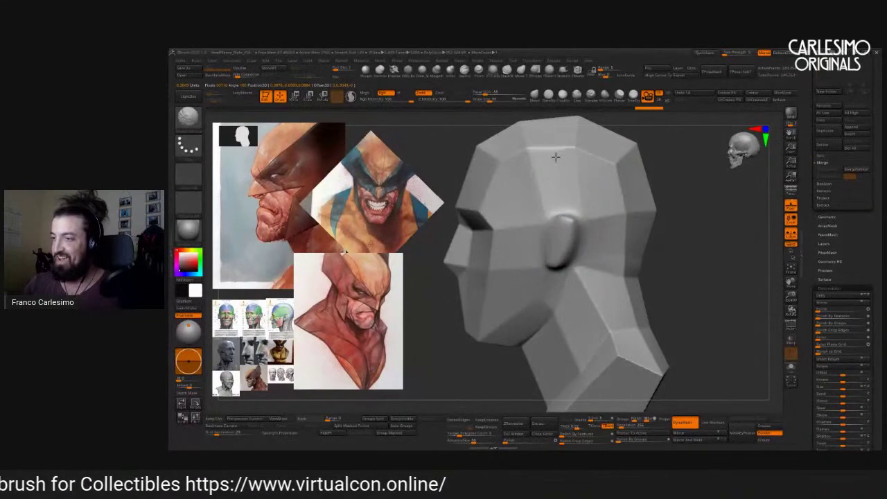
pyautogui.press('2')
pyautogui.scroll(2, 548, 163)
pyautogui.rightClick(535, 209)
pyautogui.moveTo(535, 210); pyautogui.dragTo(504, 226)
pyautogui.press('2')
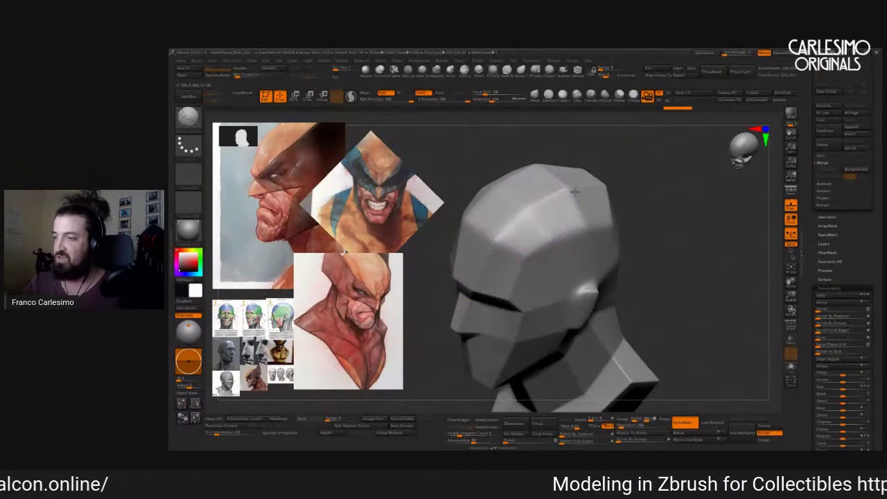
pyautogui.moveTo(521, 209); pyautogui.dragTo(575, 228, button='right')
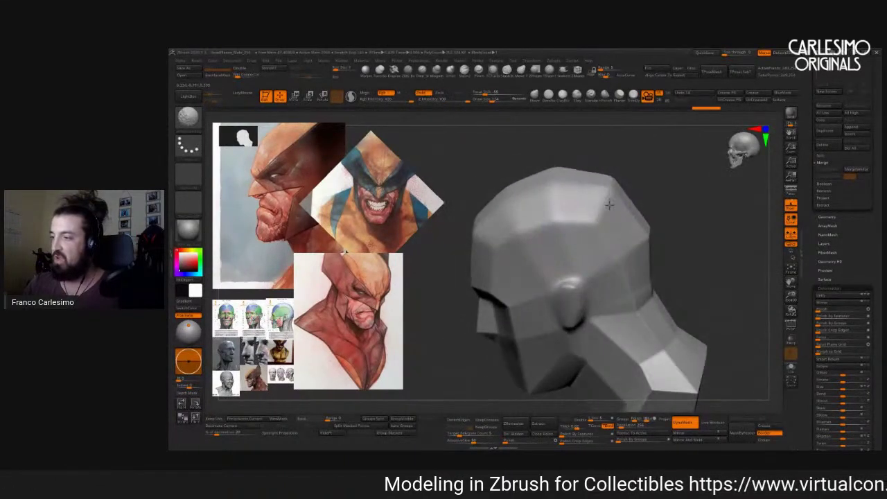
pyautogui.press('2')
pyautogui.moveTo(713, 248)
pyautogui.keyDown('shift'); pyautogui.mouseDown(button='right')
pyautogui.moveTo(693, 231)
pyautogui.moveTo(709, 171)
pyautogui.moveTo(644, 215)
pyautogui.moveTo(651, 224)
pyautogui.mouseUp(button='right'); pyautogui.keyUp('shift')
pyautogui.moveTo(658, 187); pyautogui.dragTo(645, 264, button='right')
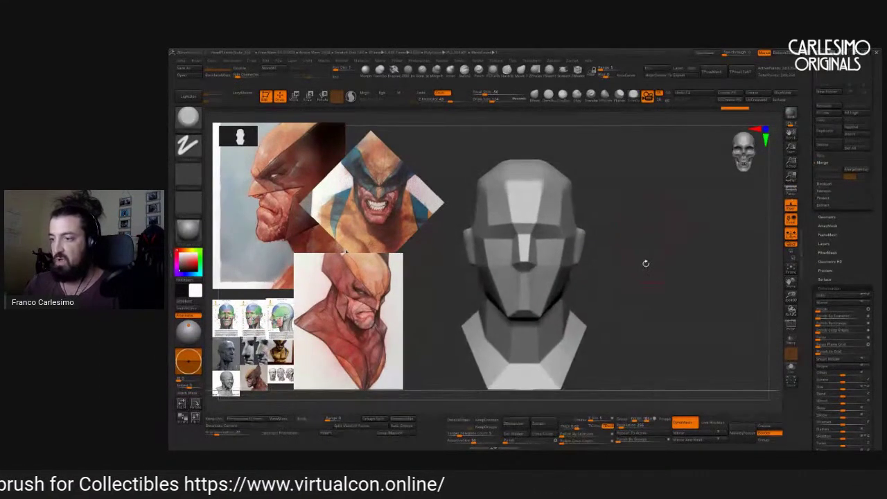
# Pick a new sculpting brush with B-M-V, resize it, and soften the brow planes.
pyautogui.moveTo(651, 212)
pyautogui.mouseDown(button='right')
pyautogui.moveTo(525, 184)
pyautogui.moveTo(477, 197)
pyautogui.mouseUp(button='right')
pyautogui.press('b')
pyautogui.press('m')
pyautogui.press('v')
pyautogui.moveTo(508, 171); pyautogui.dragTo(505, 172, button='right')
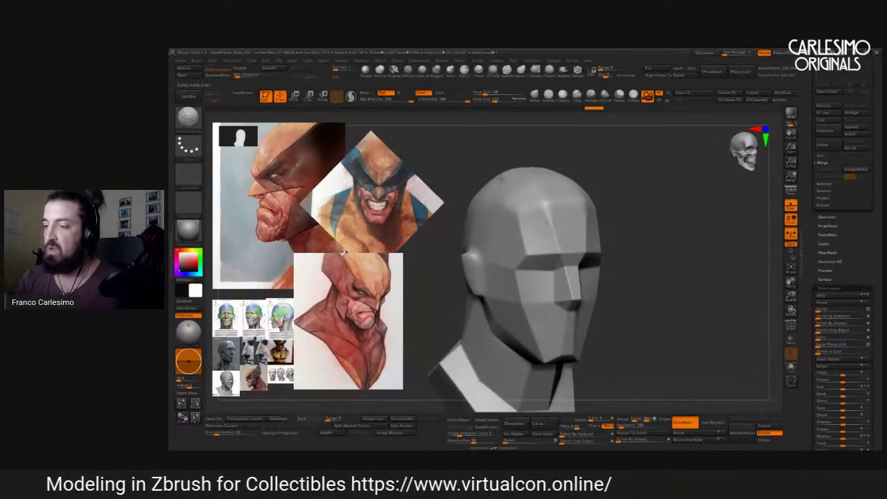
pyautogui.moveTo(515, 189); pyautogui.dragTo(517, 242, button='right')
pyautogui.rightClick(531, 271)
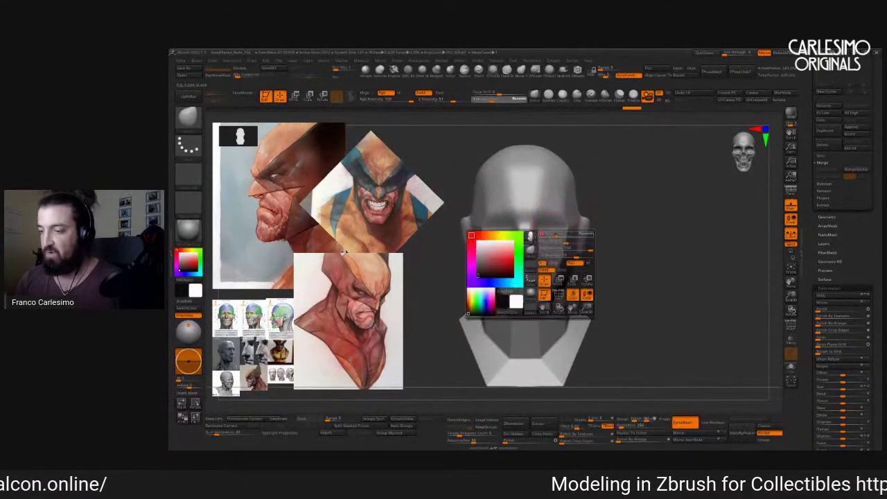
pyautogui.scroll(2, 560, 209)
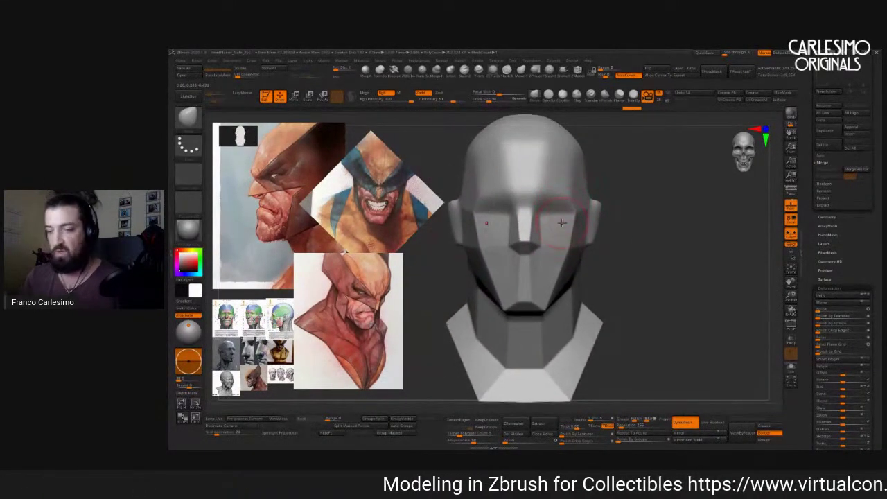
# Switch brushes with B-S-T, resize them, and carve in the mouth line.
pyautogui.press('b')
pyautogui.press('s')
pyautogui.press('t')
pyautogui.moveTo(563, 218); pyautogui.dragTo(535, 215, button='right')
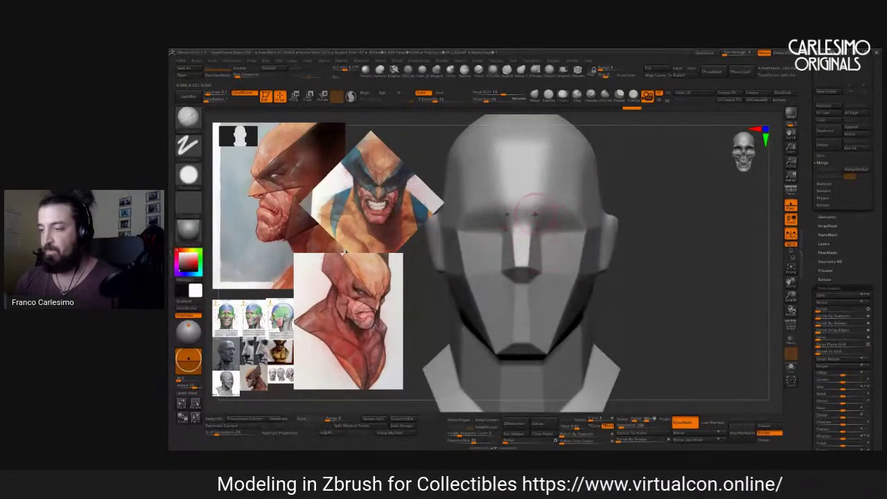
pyautogui.rightClick(545, 208)
pyautogui.press('x')
pyautogui.press('b')
pyautogui.press('s')
pyautogui.press('t')
pyautogui.moveTo(545, 223)
pyautogui.keyDown('alt'); pyautogui.mouseDown(button='right')
pyautogui.moveTo(542, 283)
pyautogui.moveTo(541, 248)
pyautogui.moveTo(603, 243)
pyautogui.moveTo(575, 202)
pyautogui.moveTo(557, 264)
pyautogui.moveTo(609, 249)
pyautogui.moveTo(575, 236)
pyautogui.moveTo(524, 252)
pyautogui.mouseUp(button='right'); pyautogui.keyUp('alt')
# Carve the nose underside toward the nostrils, smoothing with Shift.
pyautogui.press('b')
pyautogui.press('s')
pyautogui.press('t')
pyautogui.press('b')
pyautogui.press('s')
pyautogui.press('t')
pyautogui.press('shift')
pyautogui.press('space')
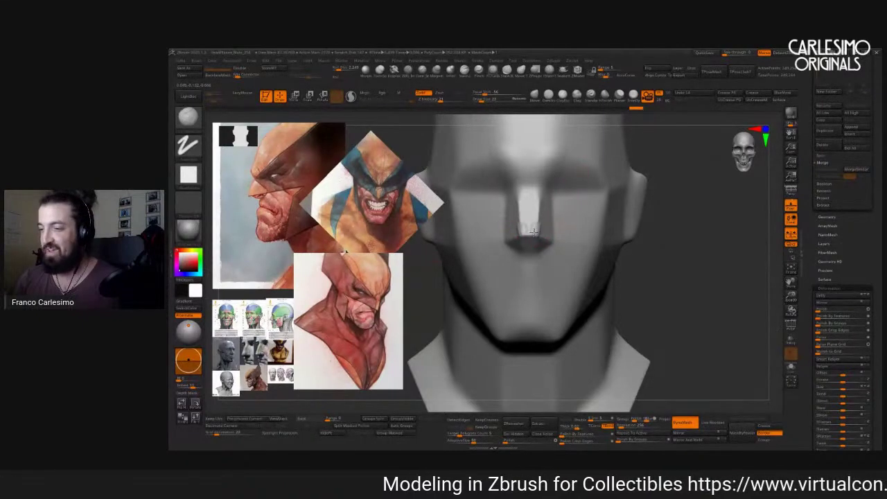
# Sculpt the nostrils, upper and lower lips, mouth corners and chin into a frowning face.
pyautogui.moveTo(540, 225); pyautogui.dragTo(506, 251, button='right')
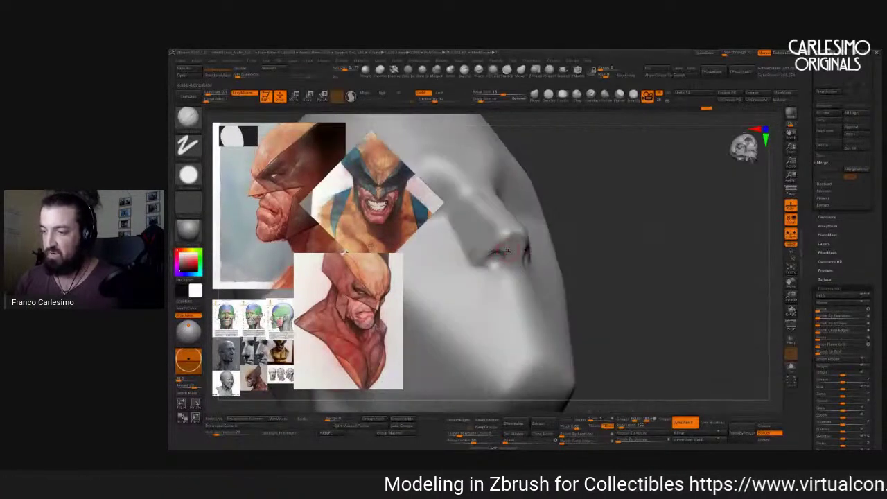
pyautogui.moveTo(506, 253); pyautogui.dragTo(553, 212, button='right')
pyautogui.keyDown('alt'); pyautogui.moveTo(525, 243); pyautogui.dragTo(560, 226, button='right'); pyautogui.keyUp('alt')
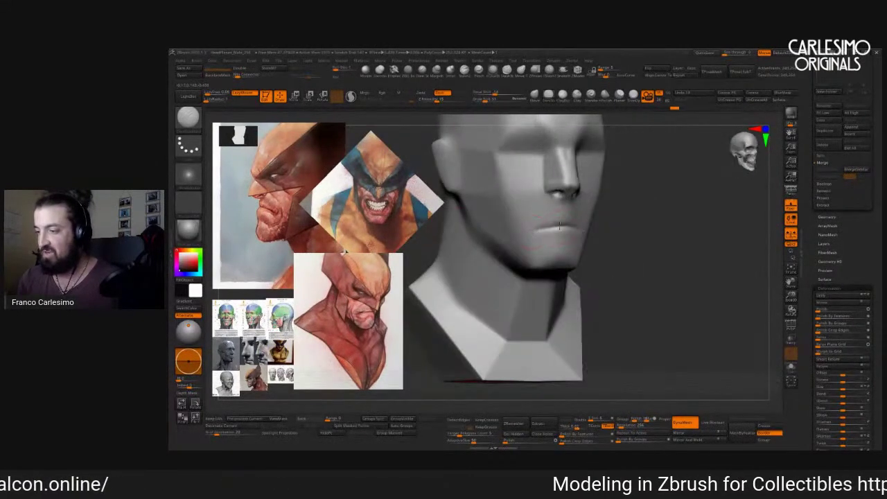
pyautogui.moveTo(541, 227); pyautogui.dragTo(589, 227, button='right')
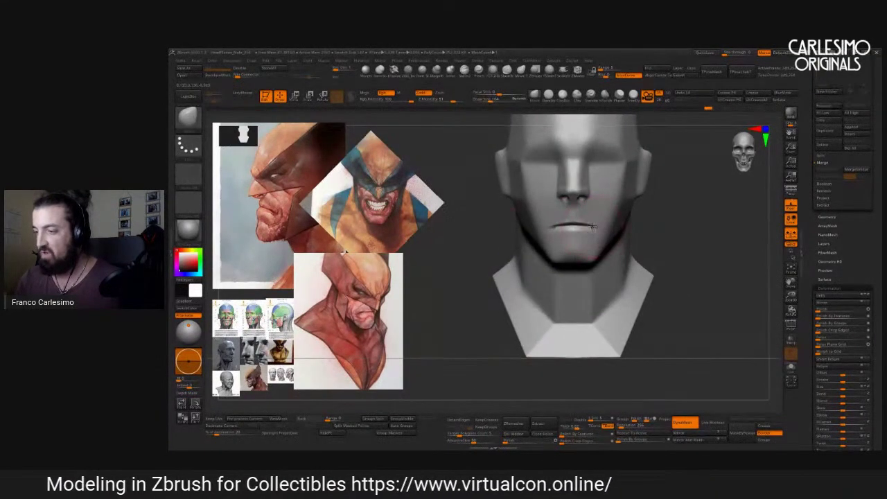
pyautogui.keyDown('ctrl'); pyautogui.moveTo(580, 229); pyautogui.dragTo(558, 222, button='right'); pyautogui.keyUp('ctrl')
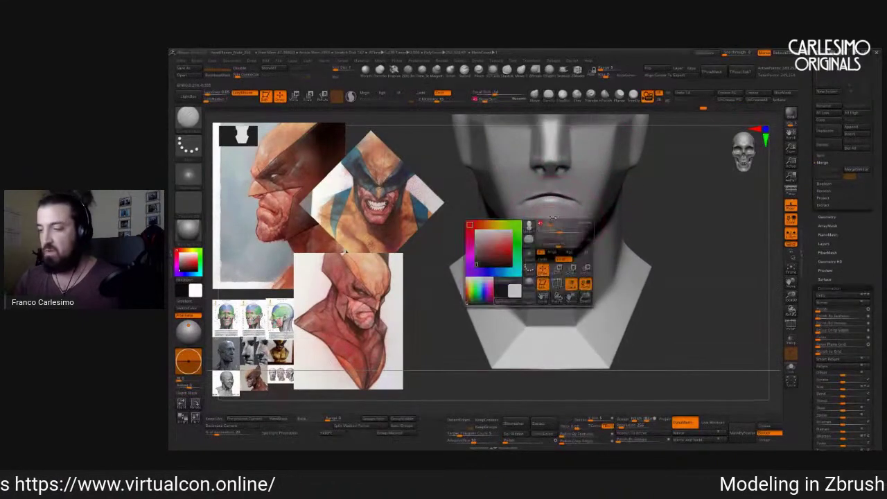
pyautogui.moveTo(556, 216); pyautogui.dragTo(410, 239, button='right')
# Enlarge and reposition the diamond Wolverine reference image on the canvas.
pyautogui.press('z')
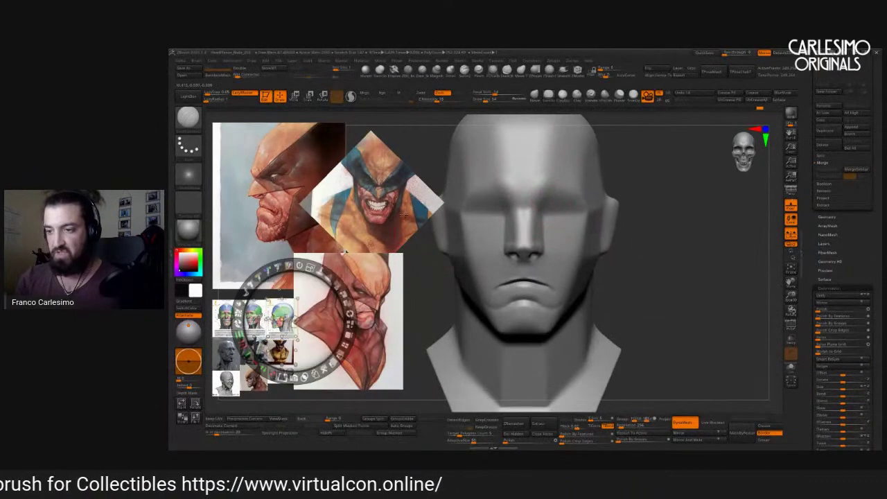
pyautogui.click(407, 202)
pyautogui.moveTo(432, 164); pyautogui.dragTo(446, 175)
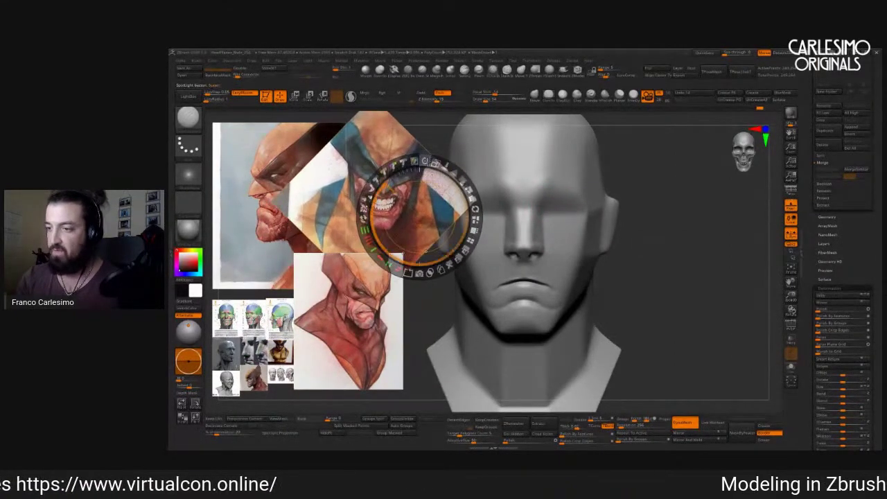
pyautogui.click(296, 161)
pyautogui.click(406, 198)
pyautogui.moveTo(416, 199); pyautogui.dragTo(437, 202)
pyautogui.press('z')
# Deepen the nose-to-mouth creases beneath a heavier brow, checking from several angles.
pyautogui.moveTo(596, 224); pyautogui.dragTo(581, 180)
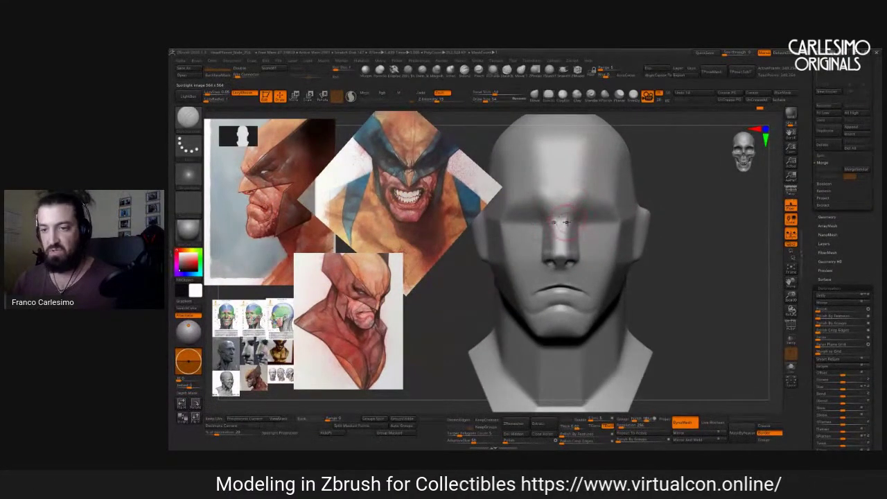
pyautogui.moveTo(569, 216); pyautogui.dragTo(565, 229, button='right')
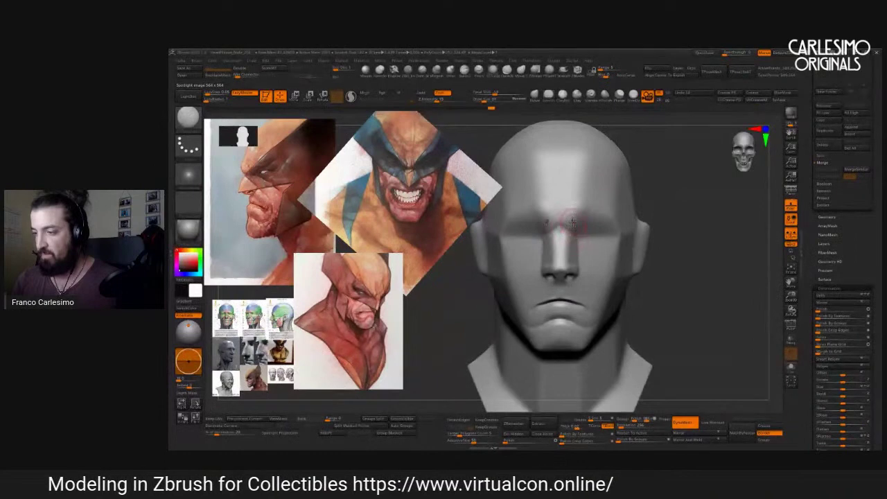
pyautogui.press('shift')
pyautogui.press('shift')
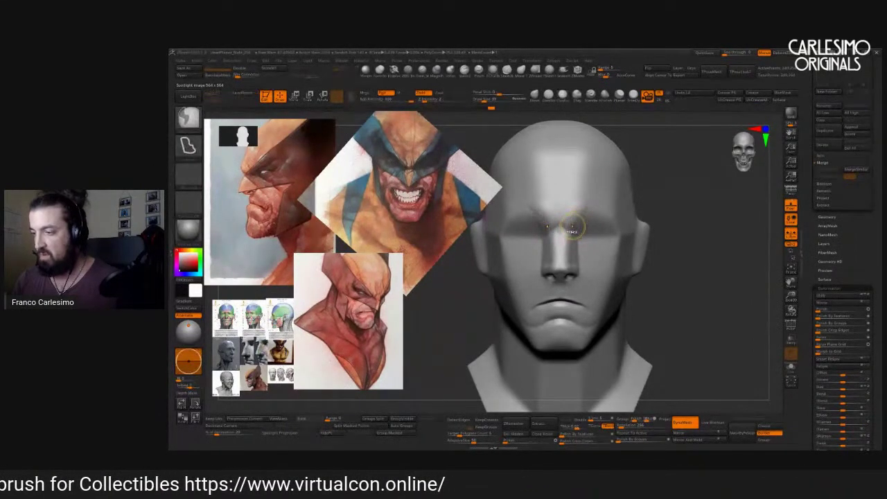
pyautogui.moveTo(581, 203); pyautogui.dragTo(586, 223, button='right')
pyautogui.moveTo(586, 225)
pyautogui.mouseDown(button='right')
pyautogui.moveTo(562, 226)
pyautogui.moveTo(555, 240)
pyautogui.moveTo(579, 232)
pyautogui.moveTo(570, 228)
pyautogui.mouseUp(button='right')
pyautogui.scroll(6, 570, 228)
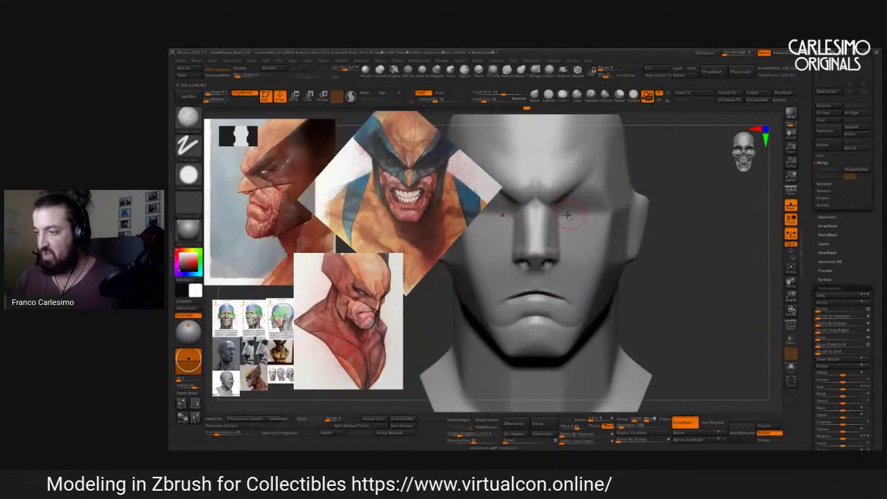
pyautogui.moveTo(572, 214); pyautogui.dragTo(559, 209, button='right')
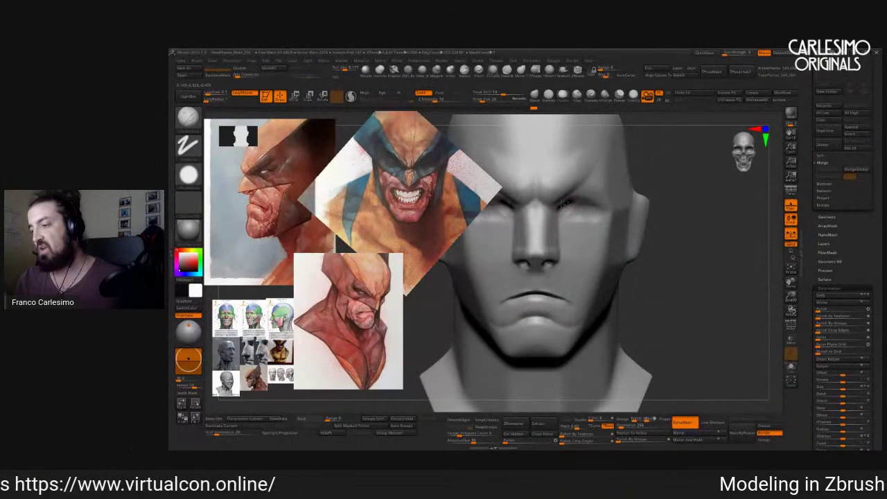
pyautogui.moveTo(588, 204)
pyautogui.mouseDown(button='right')
pyautogui.moveTo(562, 206)
pyautogui.moveTo(592, 219)
pyautogui.mouseUp(button='right')
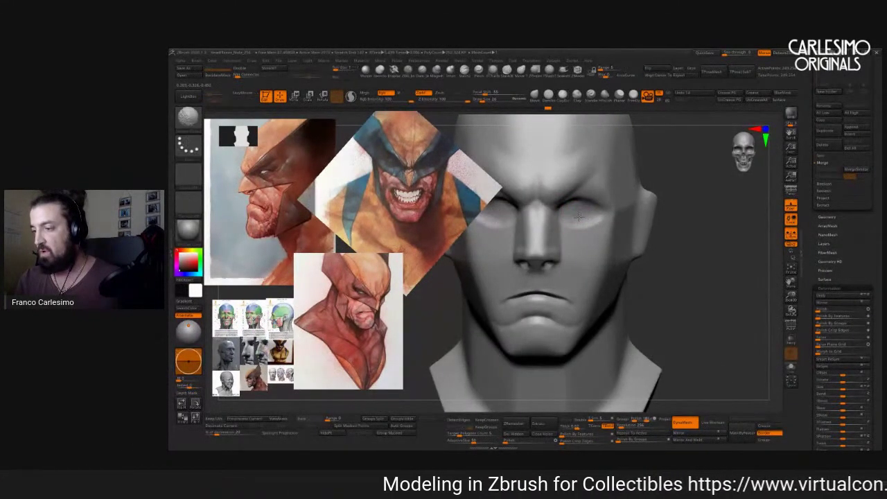
# Drop the head to a lower subdivision level with Shift+D and bring up the Spacebar palette.
pyautogui.hotkey('shift', 'd')
pyautogui.press('space')
pyautogui.moveTo(588, 229); pyautogui.dragTo(572, 215, button='right')
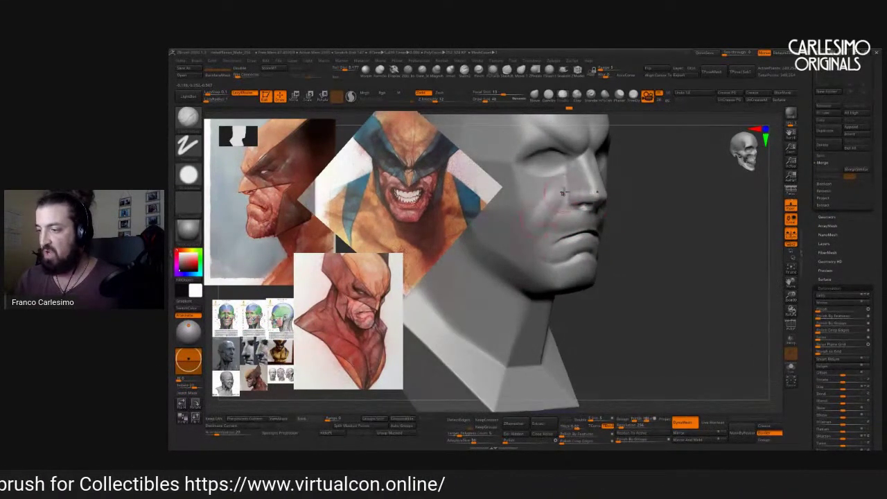
pyautogui.moveTo(564, 188)
pyautogui.mouseDown(button='right')
pyautogui.moveTo(588, 222)
pyautogui.moveTo(554, 221)
pyautogui.moveTo(592, 211)
pyautogui.mouseUp(button='right')
pyautogui.press('space')
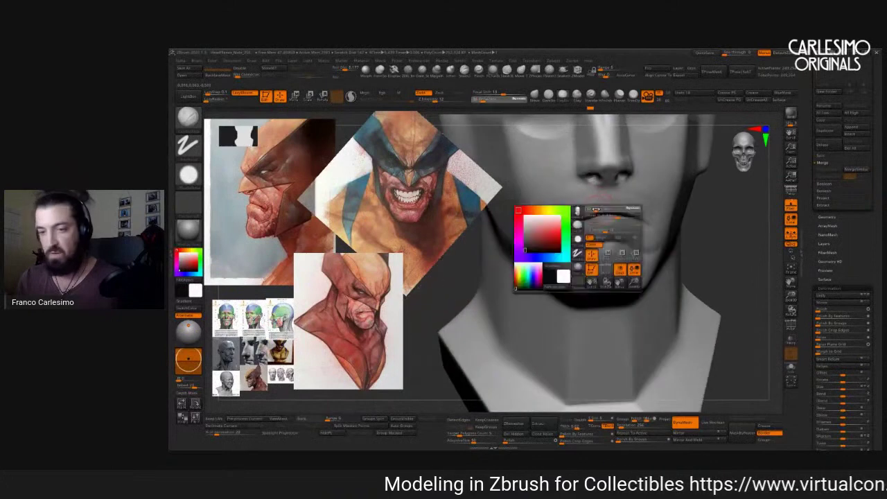
# Carve the nasolabial fold from beside the nose past the mouth corner, hollowing the cheeks.
pyautogui.moveTo(583, 214)
pyautogui.mouseDown(button='right')
pyautogui.moveTo(602, 206)
pyautogui.moveTo(569, 199)
pyautogui.moveTo(602, 178)
pyautogui.moveTo(645, 208)
pyautogui.moveTo(678, 263)
pyautogui.moveTo(553, 237)
pyautogui.moveTo(560, 220)
pyautogui.moveTo(600, 198)
pyautogui.moveTo(568, 202)
pyautogui.moveTo(561, 218)
pyautogui.moveTo(591, 197)
pyautogui.mouseUp(button='right')
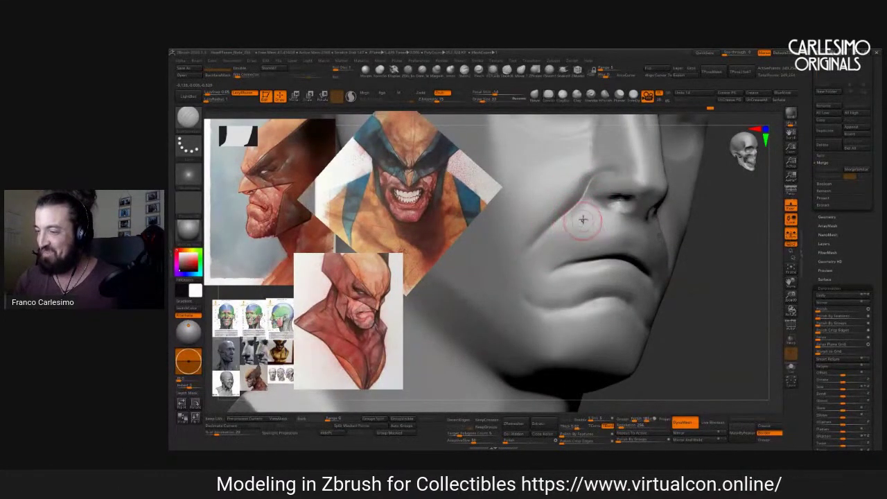
pyautogui.moveTo(554, 233)
pyautogui.mouseDown(button='right')
pyautogui.moveTo(649, 238)
pyautogui.moveTo(580, 272)
pyautogui.moveTo(589, 231)
pyautogui.moveTo(558, 256)
pyautogui.moveTo(603, 252)
pyautogui.moveTo(595, 244)
pyautogui.mouseUp(button='right')
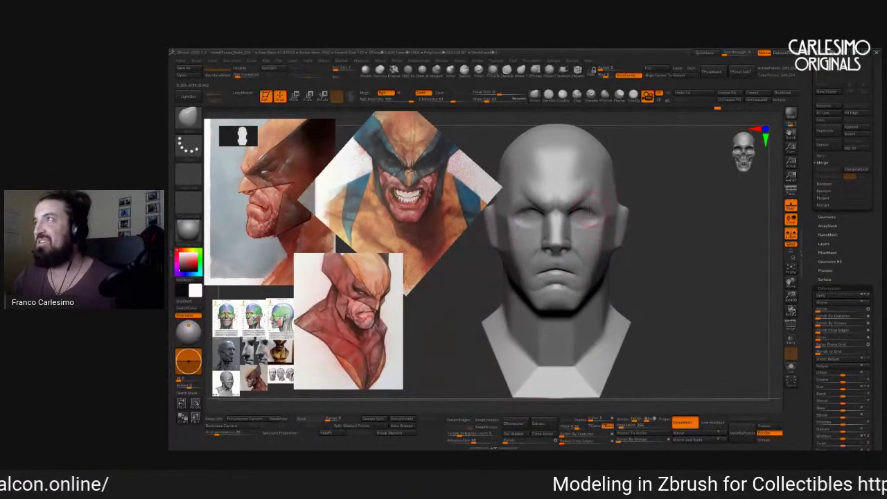
# Smooth the facial forms with Shift from three-quarter and profile views.
pyautogui.keyDown('ctrl'); pyautogui.moveTo(589, 210); pyautogui.dragTo(575, 240, button='right'); pyautogui.keyUp('ctrl')
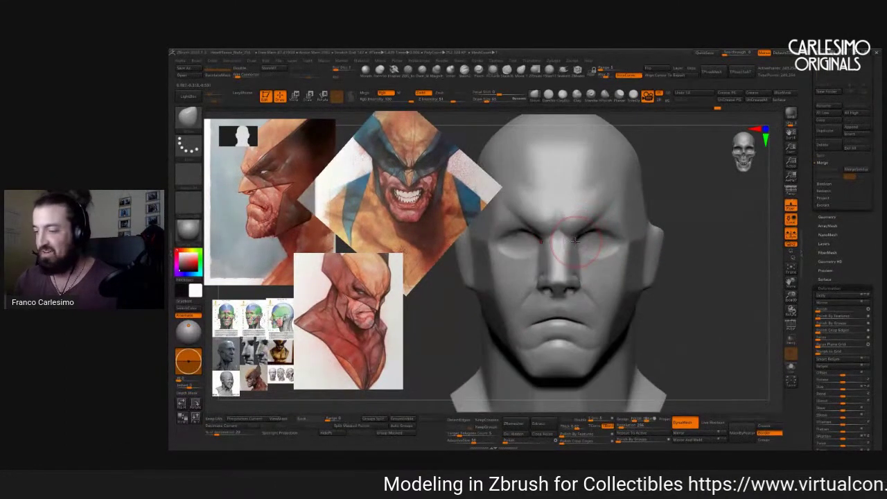
pyautogui.moveTo(572, 250)
pyautogui.mouseDown(button='right')
pyautogui.moveTo(603, 254)
pyautogui.moveTo(569, 259)
pyautogui.moveTo(589, 225)
pyautogui.moveTo(630, 225)
pyautogui.moveTo(623, 230)
pyautogui.moveTo(651, 202)
pyautogui.moveTo(582, 222)
pyautogui.moveTo(602, 231)
pyautogui.moveTo(550, 238)
pyautogui.moveTo(484, 192)
pyautogui.mouseUp(button='right')
pyautogui.press('shift')
pyautogui.rightClick(644, 212)
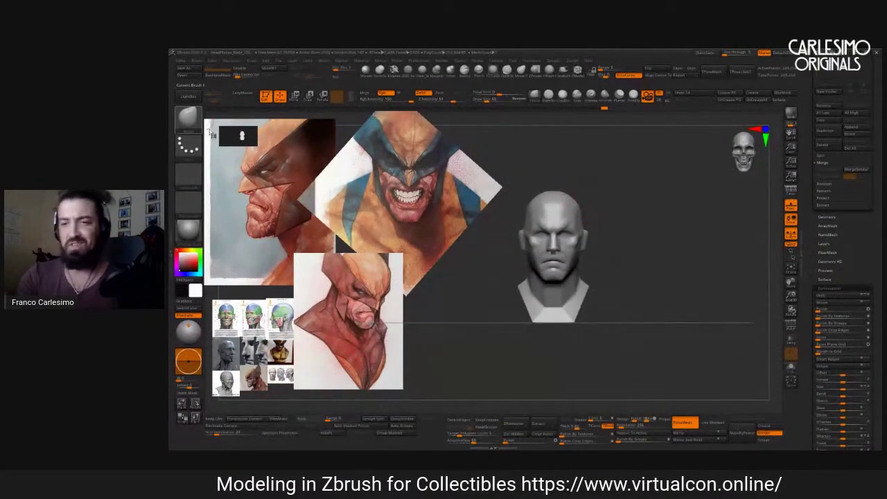
# Bring up the full brush library from the B brush popup.
pyautogui.press('b')
pyautogui.keyDown('ctrl'); pyautogui.moveTo(612, 325); pyautogui.dragTo(632, 242, button='right'); pyautogui.keyUp('ctrl')
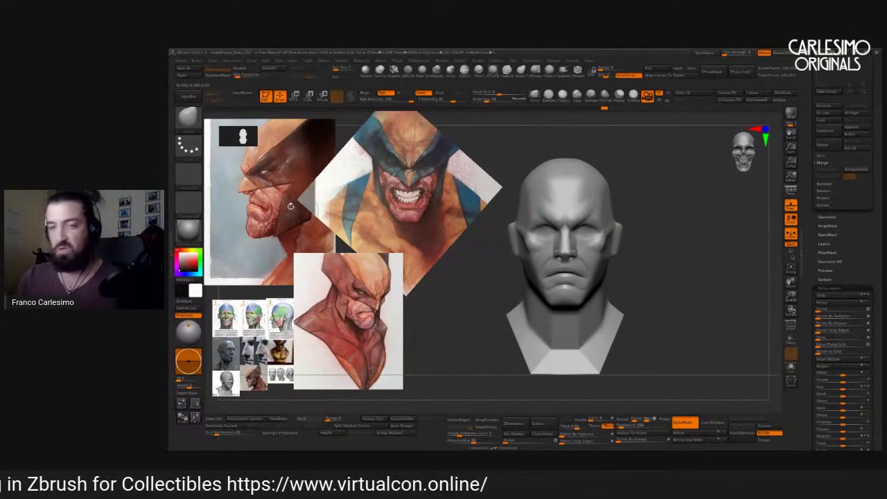
pyautogui.click(188, 118)
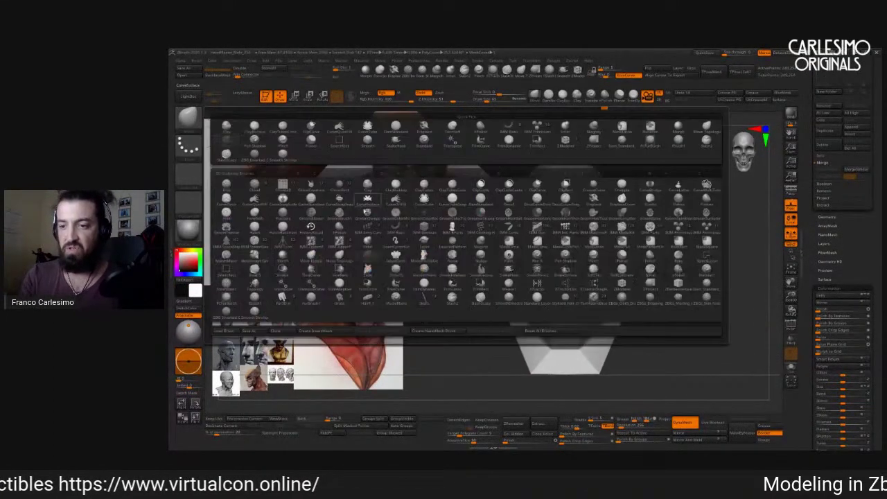
# Select the CurveQuadFill brush and briefly check the head's polygon wireframe.
pyautogui.click(262, 205)
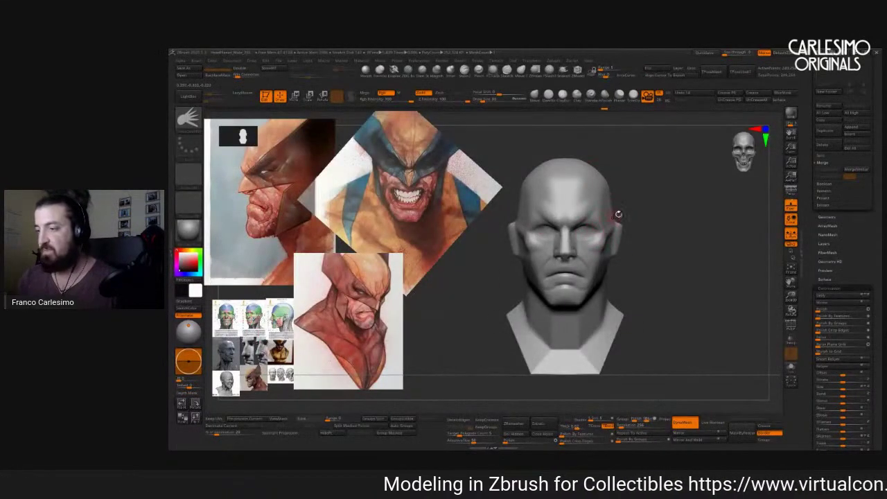
pyautogui.moveTo(619, 215); pyautogui.dragTo(652, 208)
pyautogui.scroll(5, 810, 234)
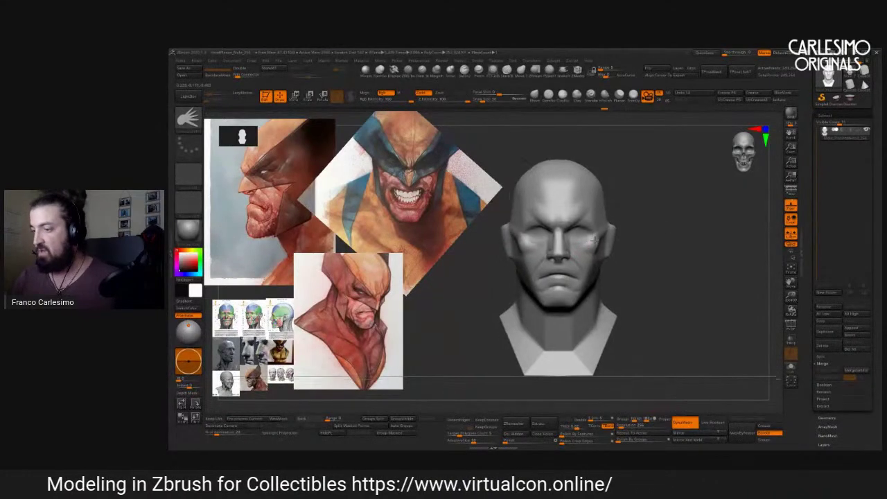
pyautogui.hotkey('shift', 'f')
pyautogui.moveTo(604, 253)
pyautogui.mouseDown()
pyautogui.moveTo(619, 238)
pyautogui.moveTo(594, 237)
pyautogui.mouseUp()
pyautogui.hotkey('shift', 'f')
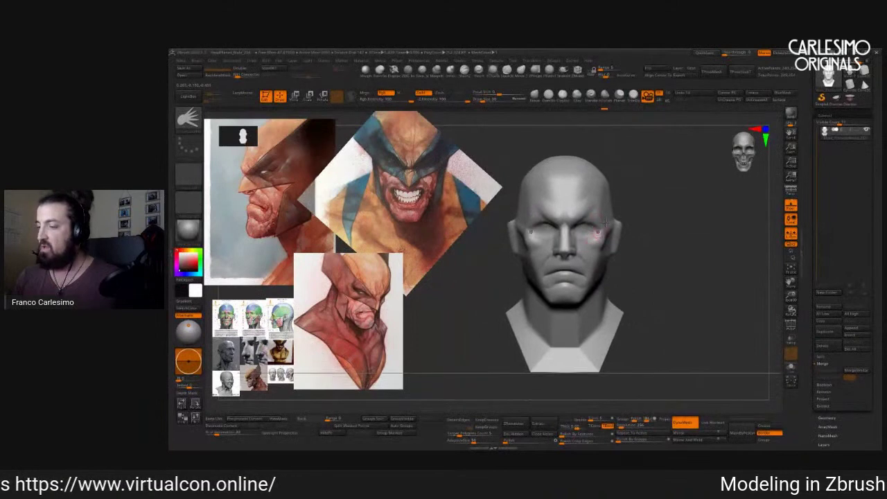
pyautogui.click(835, 129)
pyautogui.keyDown('alt'); pyautogui.moveTo(595, 206); pyautogui.dragTo(560, 245, button='right'); pyautogui.keyUp('alt')
# Place the Wolverine torso reference beside the head and draw the V-shaped winged mask across the brow.
pyautogui.click(318, 349)
pyautogui.moveTo(319, 349); pyautogui.dragTo(451, 332)
pyautogui.hotkey('shift', 'z')
pyautogui.moveTo(554, 263)
pyautogui.keyDown('ctrl'); pyautogui.mouseDown(button='right')
pyautogui.moveTo(583, 240)
pyautogui.moveTo(574, 255)
pyautogui.mouseUp(button='right'); pyautogui.keyUp('ctrl')
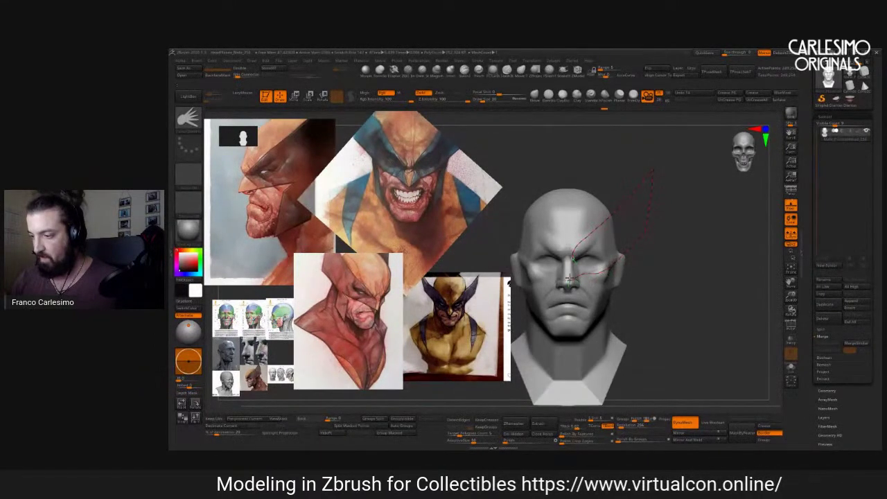
pyautogui.moveTo(572, 251); pyautogui.dragTo(562, 277)
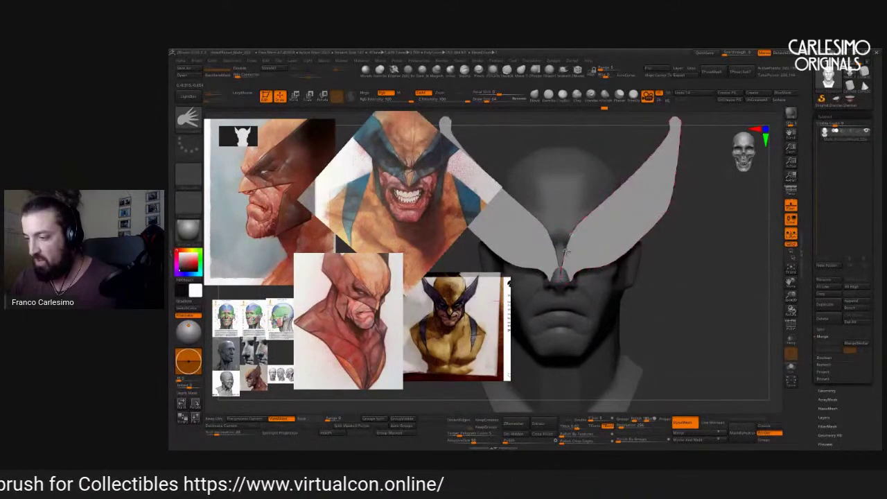
# Thicken the winged mask panel into a thin plate, checking it in profile and front view.
pyautogui.press('space')
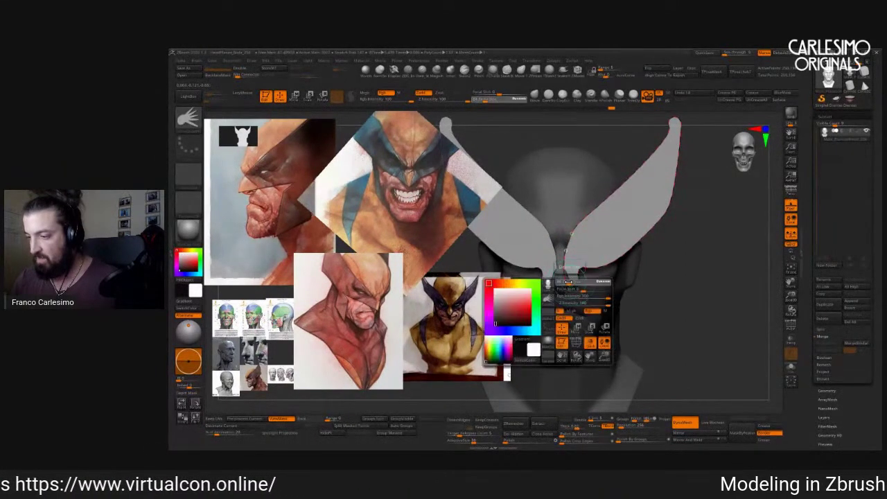
pyautogui.moveTo(572, 278); pyautogui.dragTo(630, 229)
pyautogui.press('space')
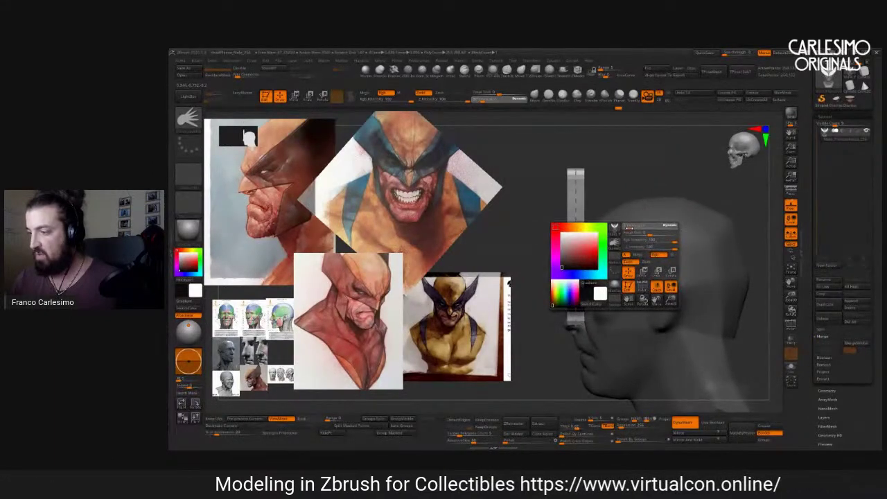
pyautogui.press('space')
pyautogui.press('space')
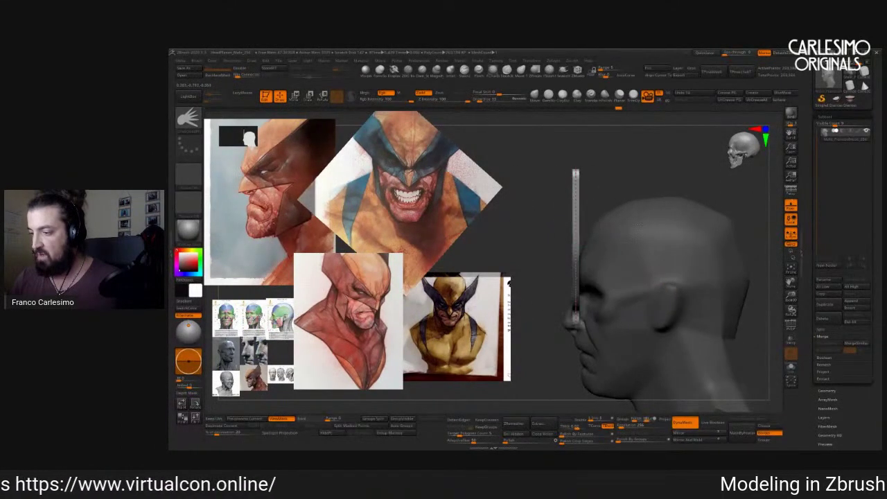
pyautogui.moveTo(636, 224); pyautogui.dragTo(578, 262)
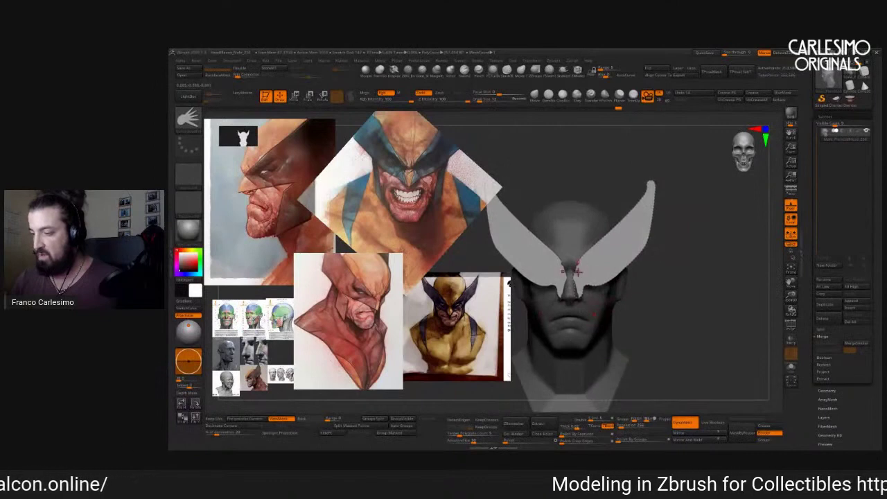
pyautogui.press('w')
pyautogui.moveTo(574, 272); pyautogui.dragTo(682, 148)
pyautogui.moveTo(815, 242); pyautogui.dragTo(813, 194)
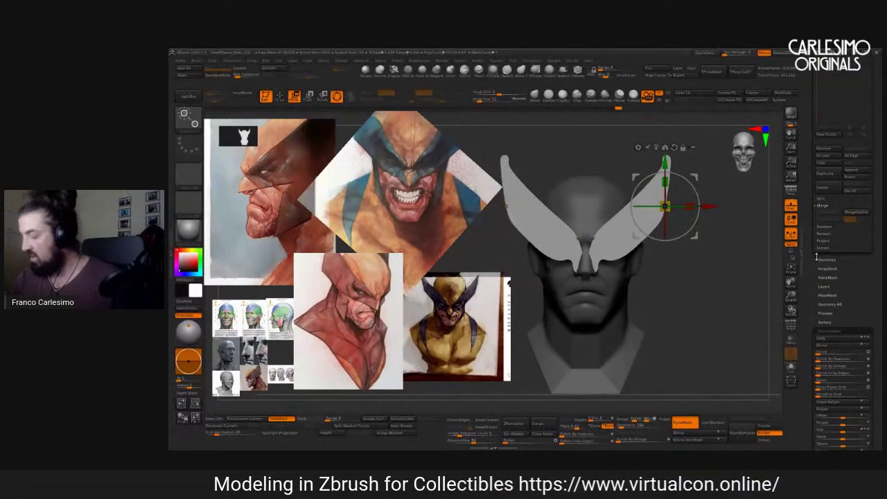
# Split the masked wing shape into its own subtool and view it with the head.
pyautogui.click(363, 431)
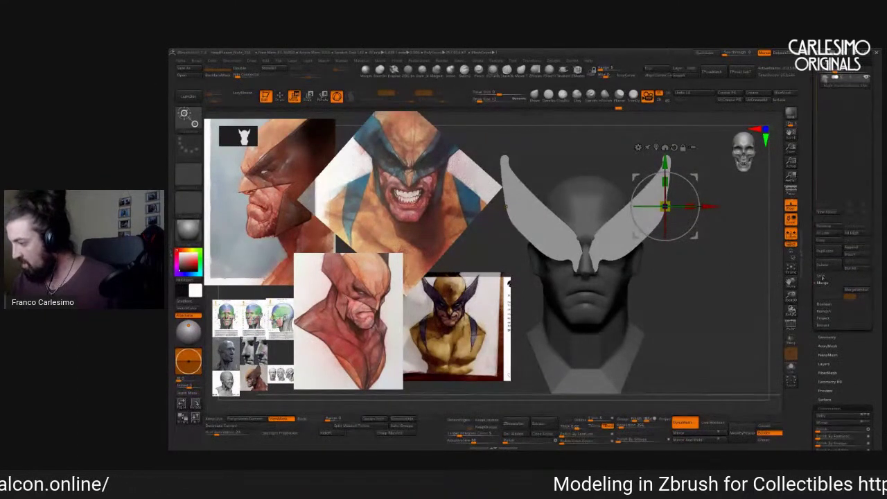
pyautogui.click(823, 276)
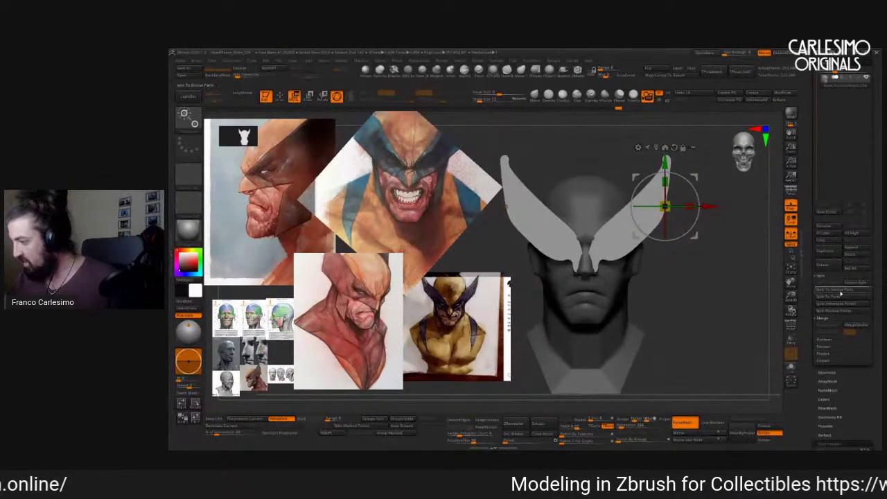
pyautogui.click(834, 312)
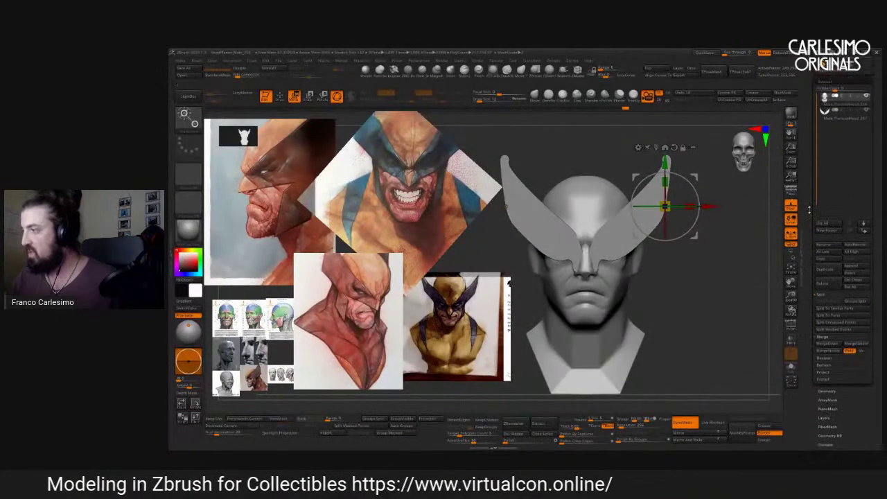
pyautogui.keyDown('alt'); pyautogui.click(555, 206); pyautogui.keyUp('alt')
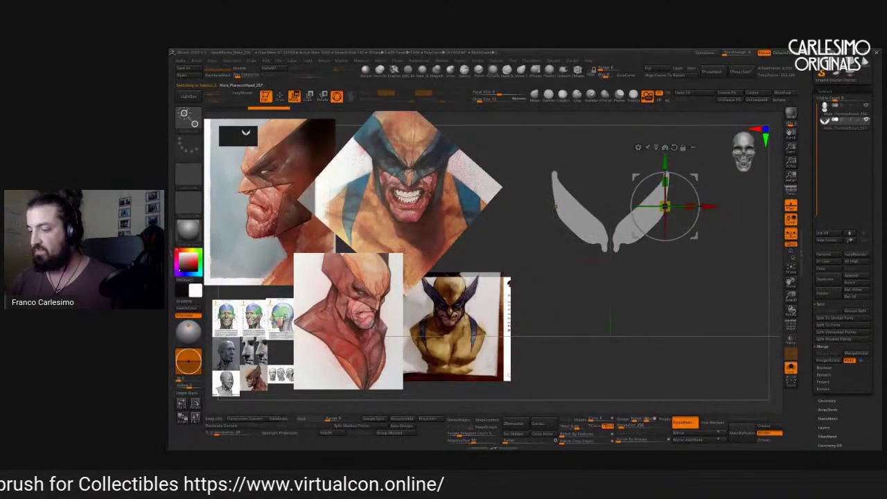
pyautogui.click(791, 368)
# Narrow the wing mask and move it onto the brow at eye level from the side profile.
pyautogui.press('f')
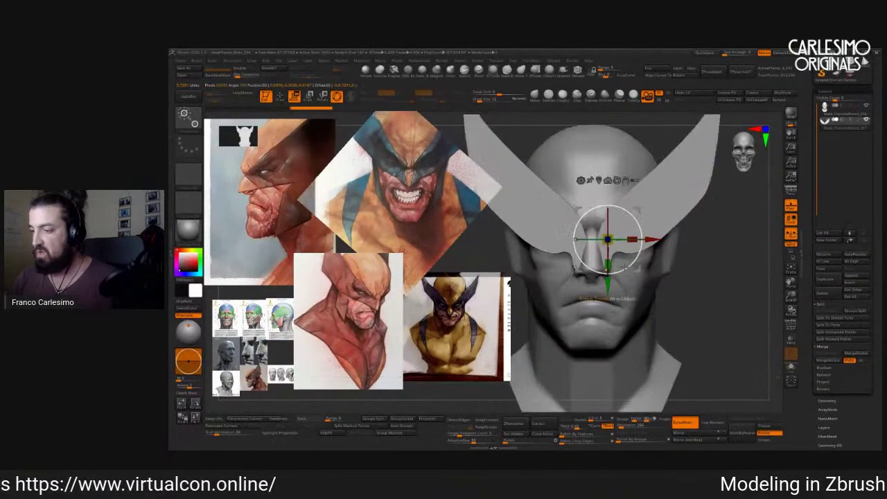
pyautogui.moveTo(632, 223); pyautogui.dragTo(647, 212)
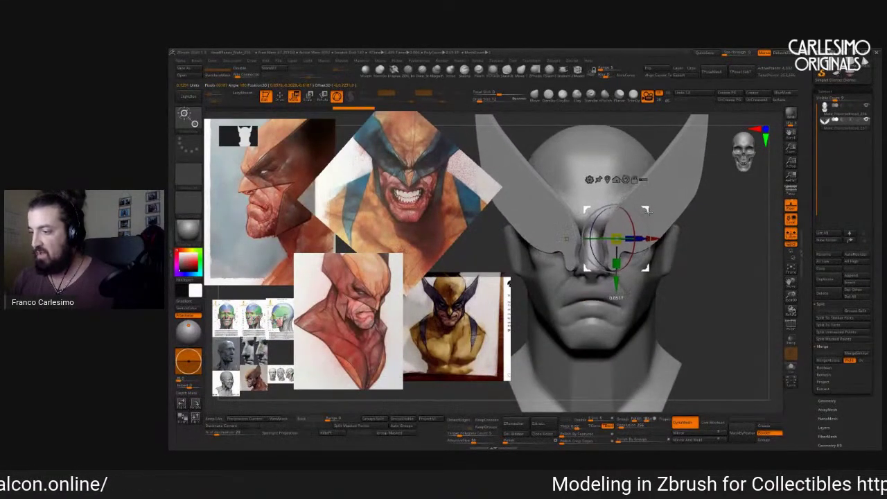
pyautogui.scroll(-3, 645, 210)
pyautogui.press('q')
pyautogui.moveTo(644, 178)
pyautogui.mouseDown()
pyautogui.moveTo(662, 218)
pyautogui.moveTo(604, 233)
pyautogui.mouseUp()
pyautogui.press('w')
pyautogui.scroll(3, 558, 261)
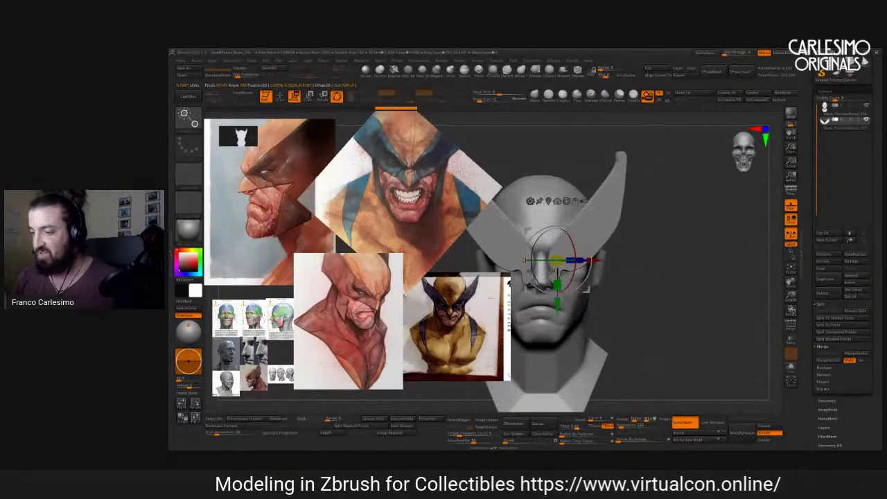
pyautogui.moveTo(586, 232); pyautogui.dragTo(645, 264)
pyautogui.moveTo(540, 241); pyautogui.dragTo(588, 246)
pyautogui.moveTo(693, 229); pyautogui.dragTo(621, 213)
# Move the side-profile Wolverine reference image up over the other references.
pyautogui.hotkey('shift', 'z')
pyautogui.moveTo(446, 316)
pyautogui.mouseDown()
pyautogui.moveTo(447, 262)
pyautogui.moveTo(527, 182)
pyautogui.moveTo(527, 201)
pyautogui.moveTo(485, 215)
pyautogui.moveTo(438, 199)
pyautogui.mouseUp()
pyautogui.hotkey('shift', 'z')
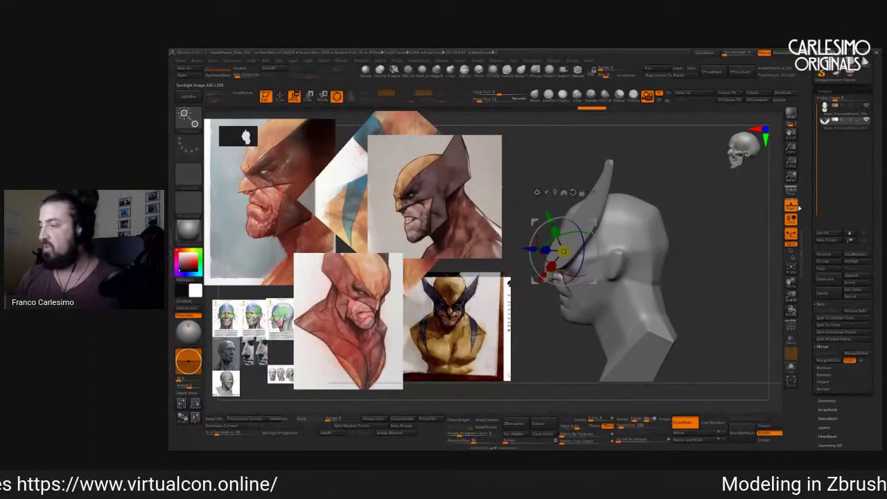
# Load the Wolverine bust image as a texture and bring it up in Spotlight.
pyautogui.scroll(10, 810, 213)
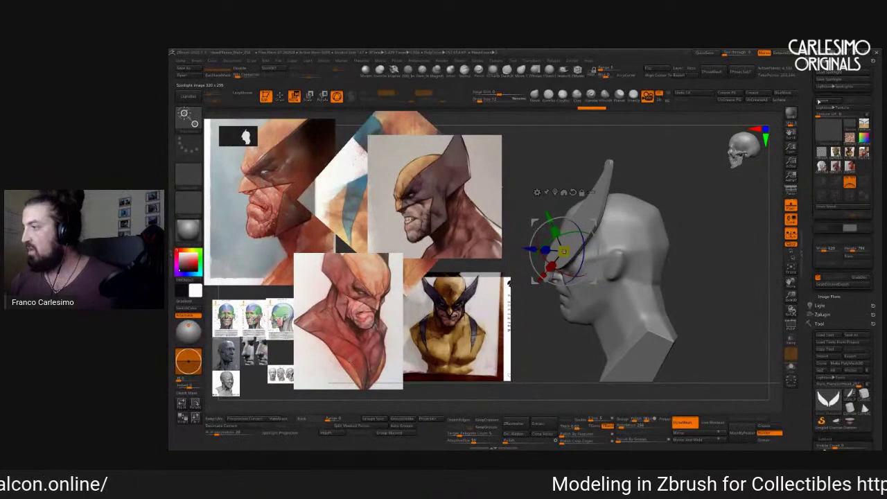
pyautogui.click(497, 61)
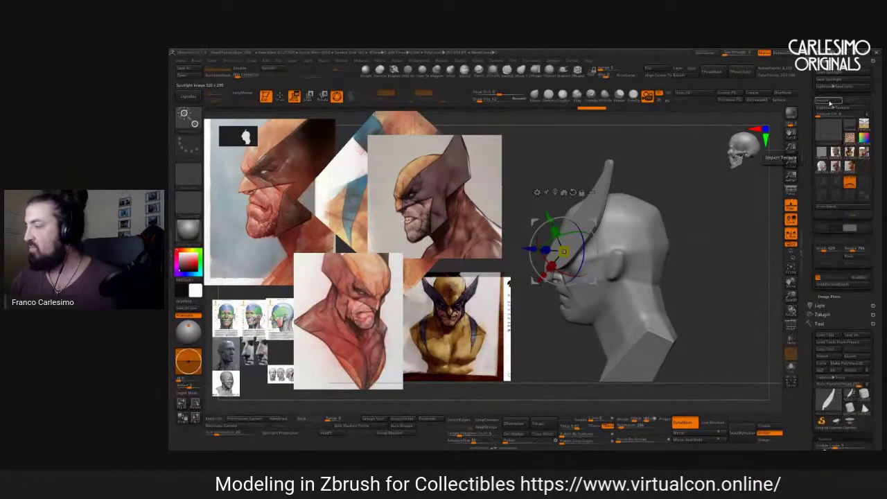
pyautogui.moveTo(850, 166)
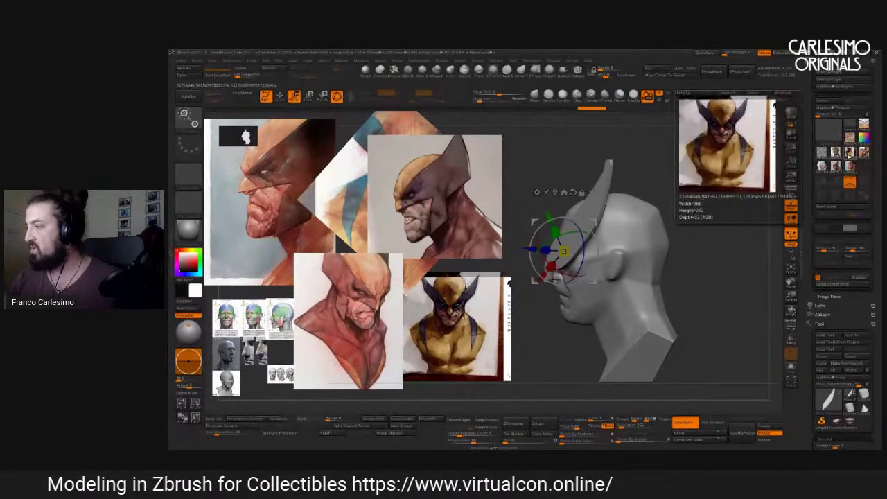
pyautogui.click(849, 181)
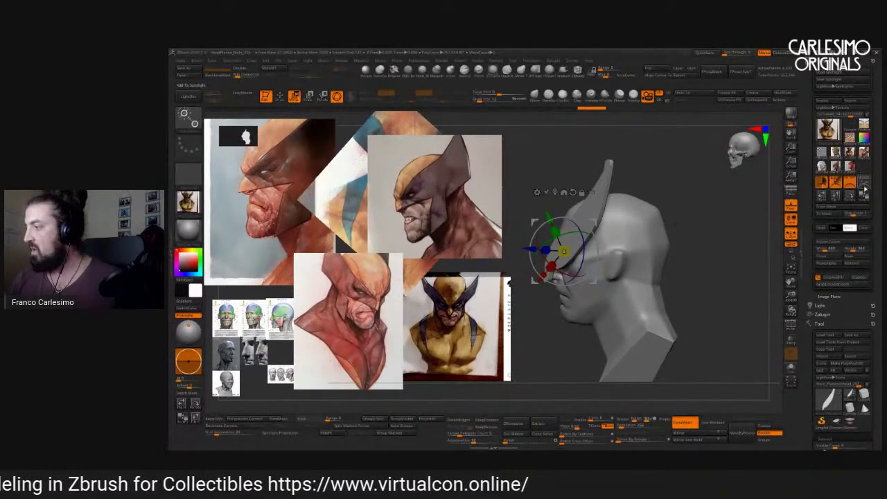
pyautogui.click(850, 181)
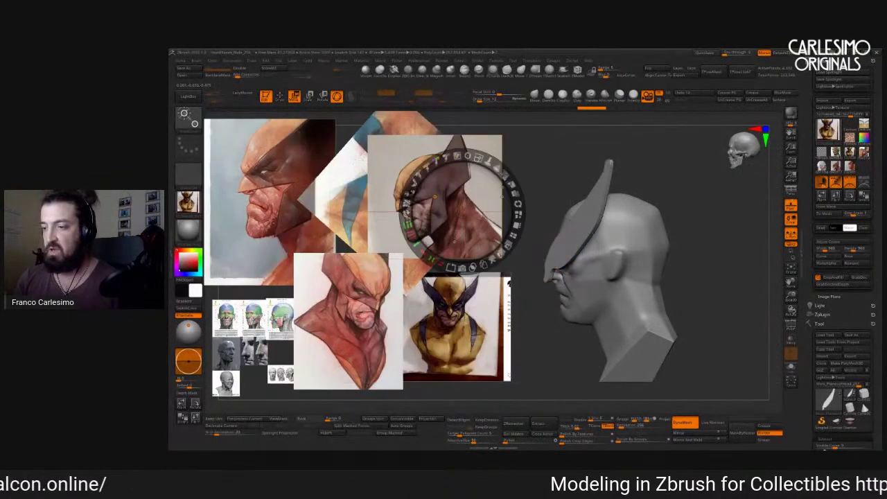
# Slide the reference images left and down, then reposition the profile Wolverine reference.
pyautogui.click(544, 177)
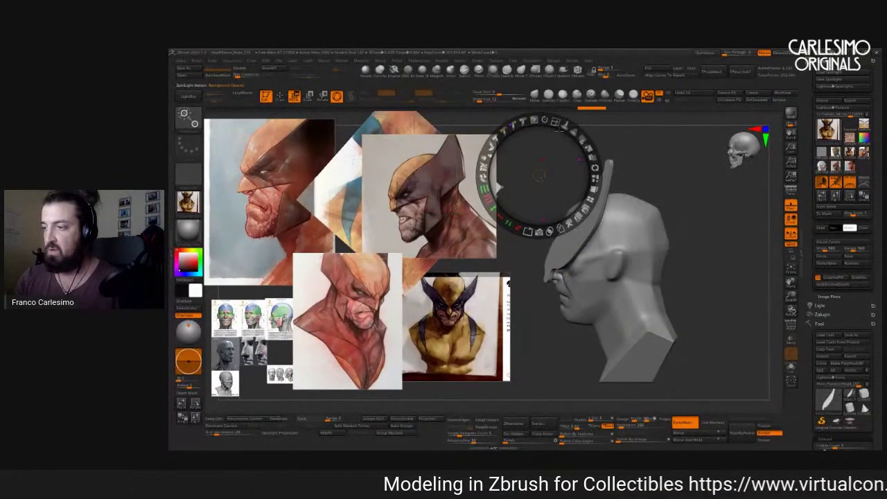
pyautogui.moveTo(505, 186); pyautogui.dragTo(467, 206)
pyautogui.press('z')
pyautogui.press('z')
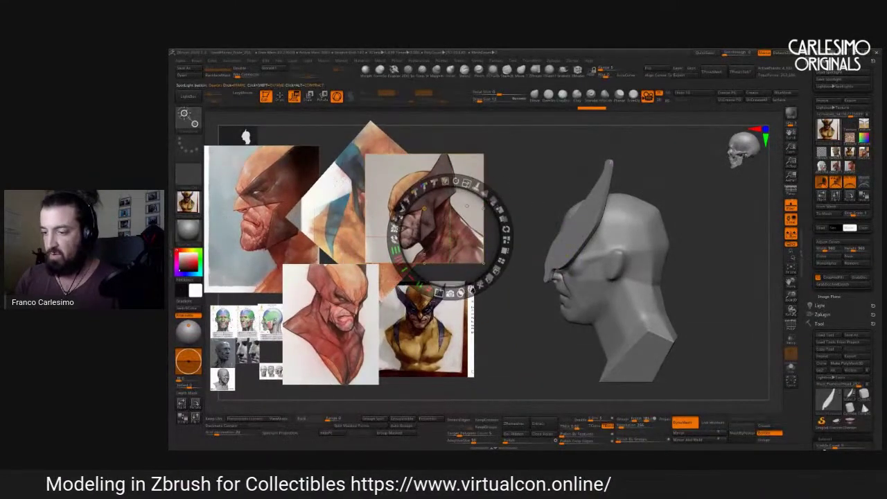
pyautogui.press('z')
pyautogui.press('z')
pyautogui.moveTo(466, 255); pyautogui.dragTo(478, 235)
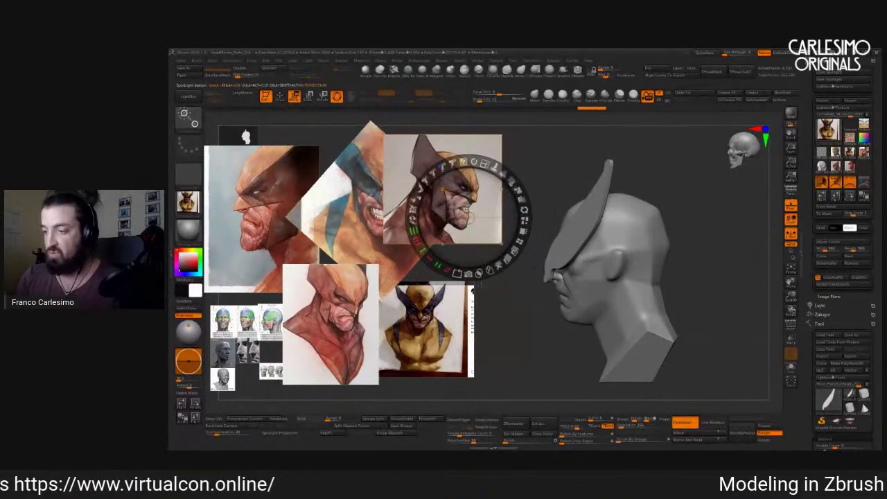
pyautogui.click(509, 262)
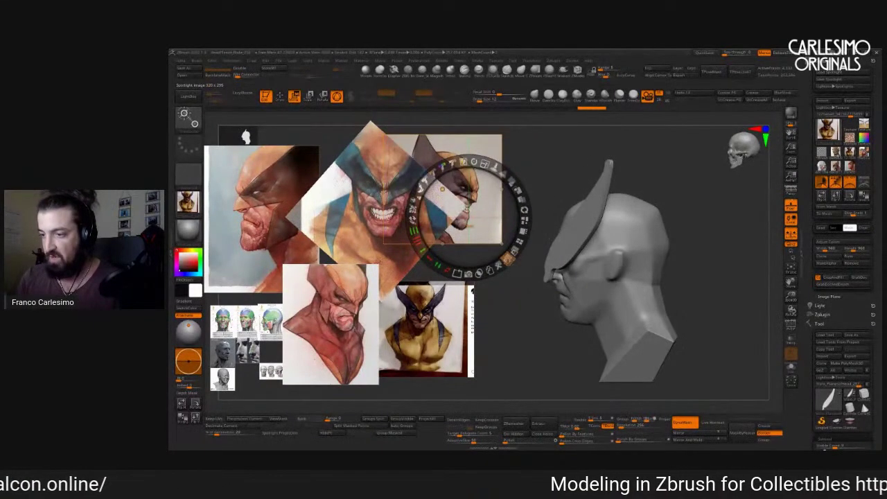
pyautogui.moveTo(486, 222); pyautogui.dragTo(470, 234)
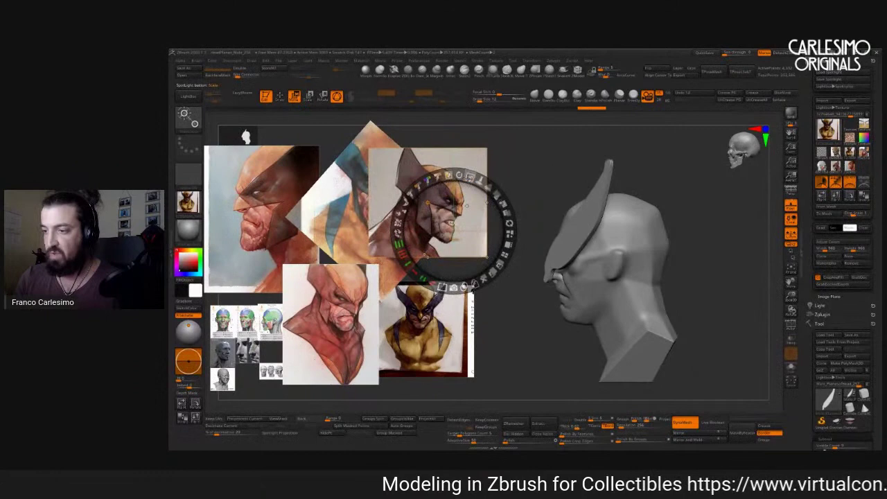
# Flip the profile Wolverine reference horizontally and put Spotlight away.
pyautogui.click(510, 222)
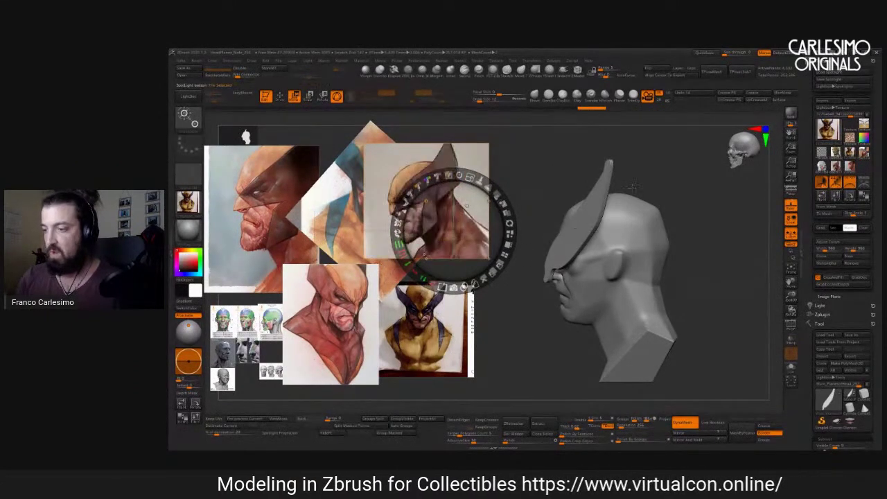
pyautogui.press('z')
pyautogui.moveTo(632, 186)
pyautogui.mouseDown()
pyautogui.moveTo(669, 200)
pyautogui.moveTo(642, 183)
pyautogui.moveTo(614, 305)
pyautogui.moveTo(594, 209)
pyautogui.moveTo(658, 233)
pyautogui.moveTo(600, 211)
pyautogui.mouseUp()
pyautogui.press('space')
# Nudge the mask fin and check the head's silhouette from three-quarter and left-profile views.
pyautogui.moveTo(614, 193)
pyautogui.mouseDown()
pyautogui.moveTo(582, 194)
pyautogui.moveTo(613, 193)
pyautogui.moveTo(611, 177)
pyautogui.mouseUp()
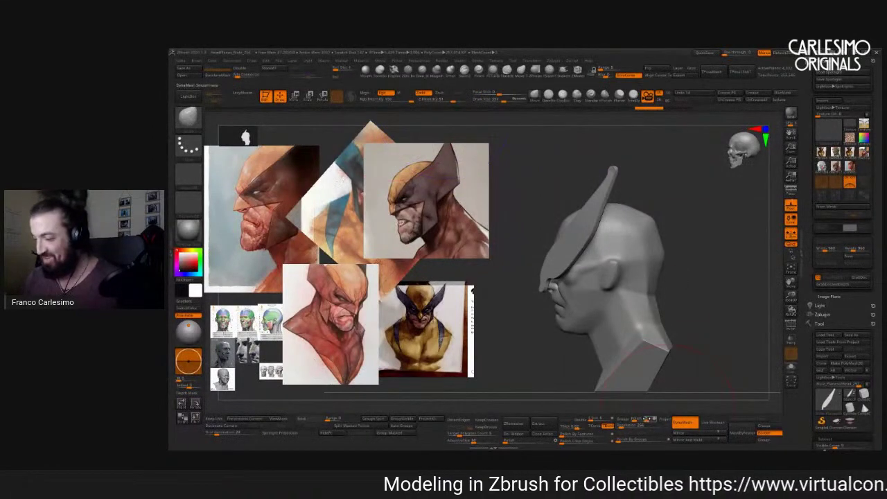
pyautogui.moveTo(615, 172)
pyautogui.mouseDown()
pyautogui.moveTo(615, 190)
pyautogui.moveTo(638, 202)
pyautogui.moveTo(618, 228)
pyautogui.moveTo(601, 234)
pyautogui.moveTo(596, 224)
pyautogui.mouseUp()
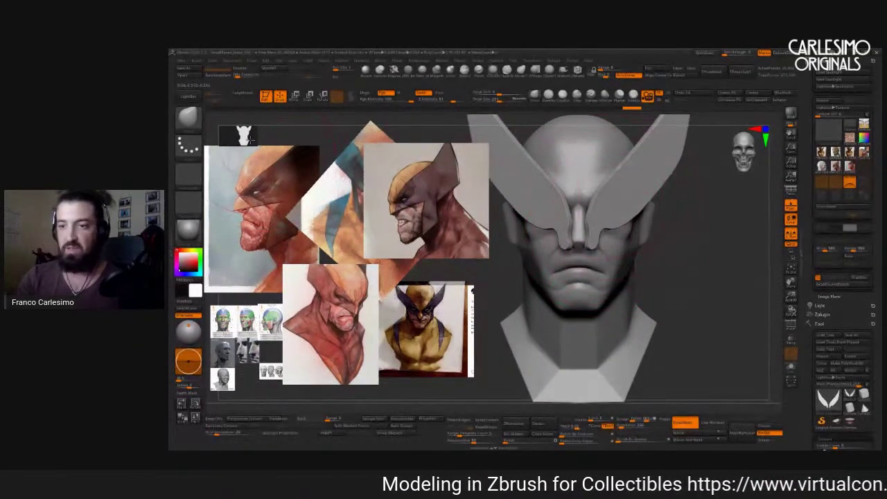
pyautogui.moveTo(250, 139); pyautogui.dragTo(409, 225)
pyautogui.moveTo(651, 221)
pyautogui.keyDown('alt'); pyautogui.mouseDown()
pyautogui.moveTo(654, 180)
pyautogui.moveTo(636, 206)
pyautogui.mouseUp(); pyautogui.keyUp('alt')
pyautogui.moveTo(632, 124)
pyautogui.mouseDown()
pyautogui.moveTo(577, 164)
pyautogui.moveTo(664, 169)
pyautogui.moveTo(632, 177)
pyautogui.moveTo(630, 214)
pyautogui.moveTo(619, 219)
pyautogui.mouseUp()
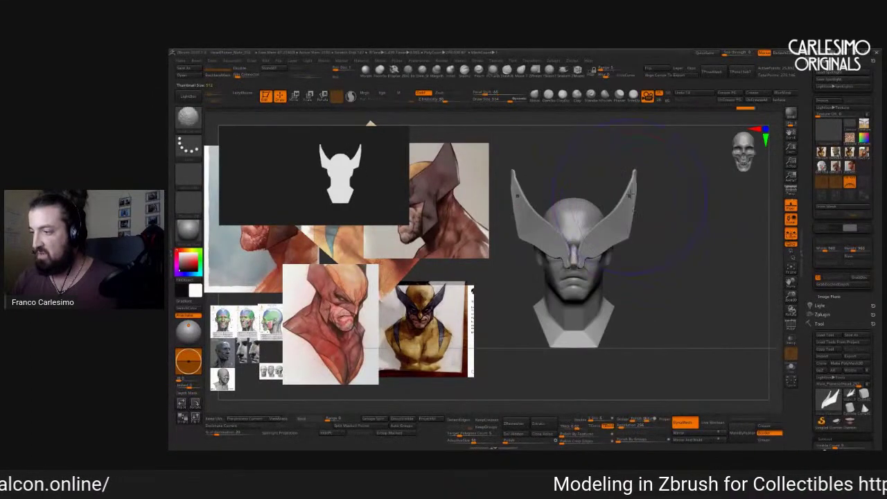
pyautogui.scroll(3, 590, 244)
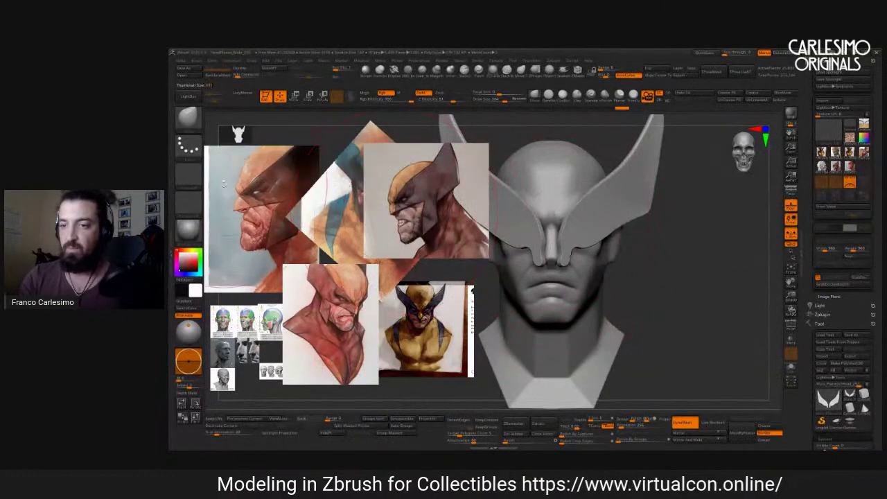
pyautogui.moveTo(565, 240); pyautogui.dragTo(611, 217)
# Shrink the brush and switch sculpting brush while reviewing the mask from three-quarter views.
pyautogui.press('[')
pyautogui.scroll(2, 565, 224)
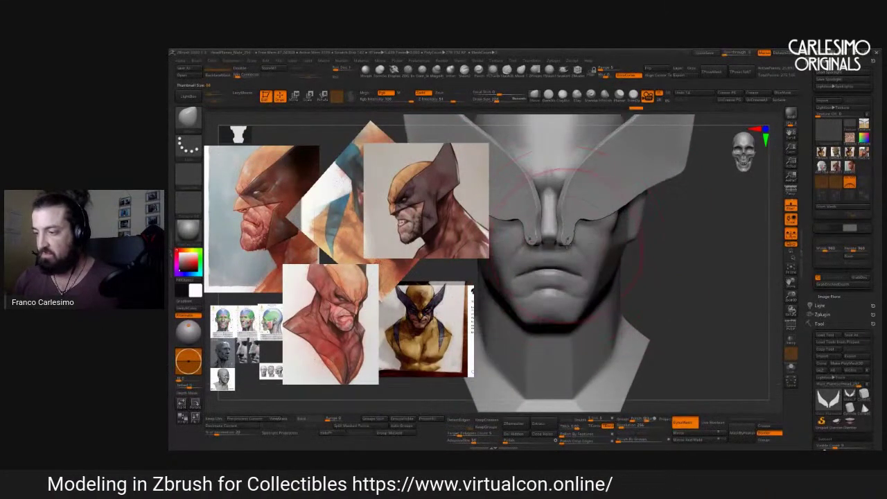
pyautogui.rightClick(565, 229)
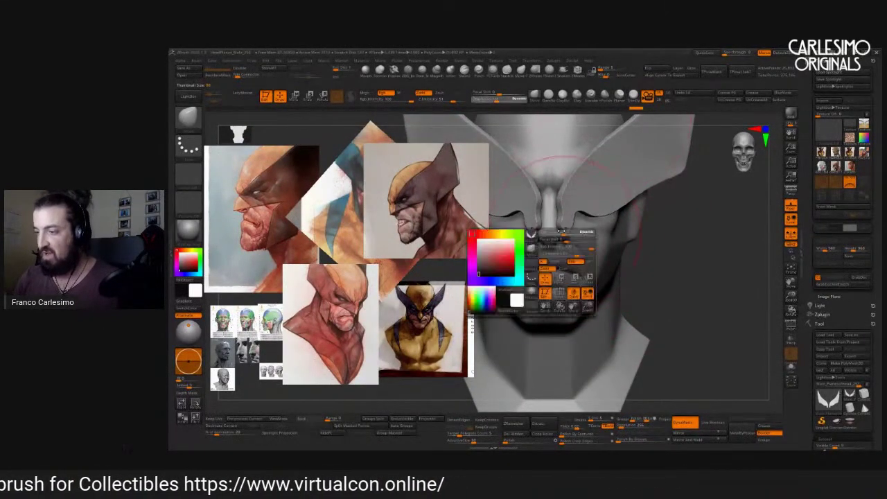
pyautogui.moveTo(565, 230)
pyautogui.mouseDown(button='right')
pyautogui.moveTo(555, 191)
pyautogui.moveTo(492, 197)
pyautogui.moveTo(554, 188)
pyautogui.moveTo(562, 230)
pyautogui.moveTo(582, 222)
pyautogui.moveTo(576, 214)
pyautogui.moveTo(567, 221)
pyautogui.moveTo(588, 201)
pyautogui.moveTo(510, 206)
pyautogui.moveTo(426, 193)
pyautogui.mouseUp(button='right')
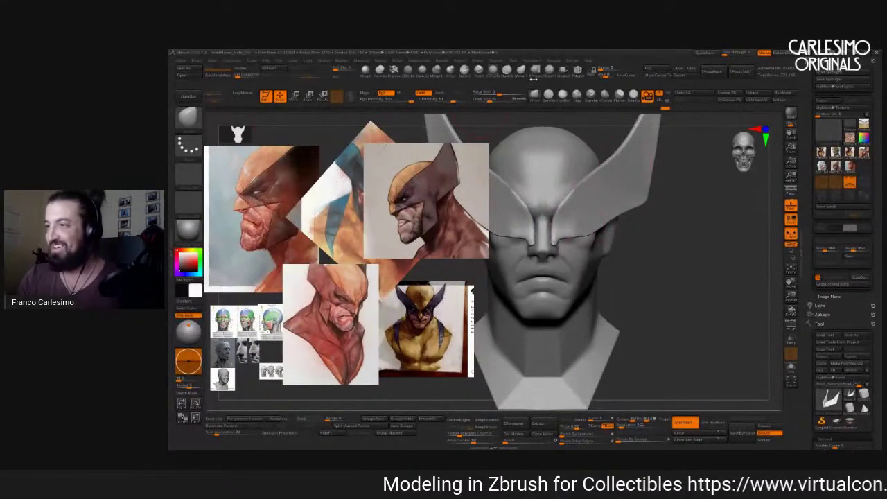
pyautogui.moveTo(548, 201)
pyautogui.keyDown('ctrl'); pyautogui.mouseDown(button='right')
pyautogui.moveTo(561, 222)
pyautogui.moveTo(575, 149)
pyautogui.mouseUp(button='right'); pyautogui.keyUp('ctrl')
pyautogui.press('b')
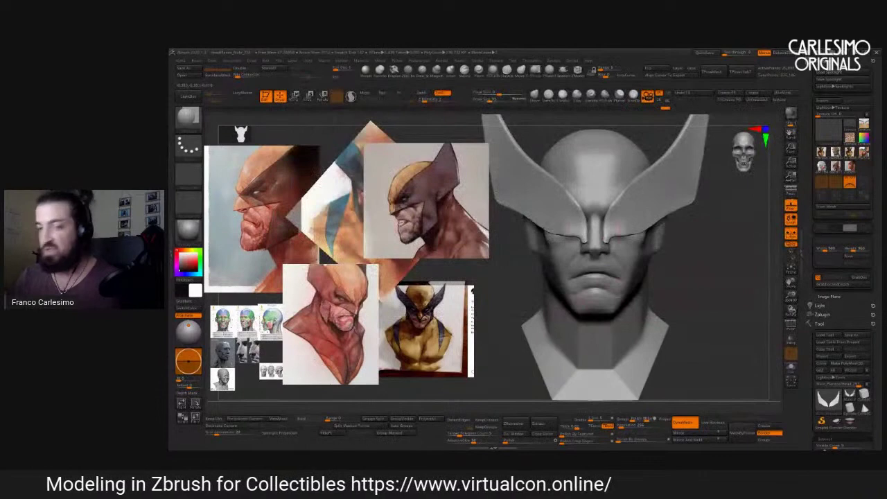
pyautogui.press('b')
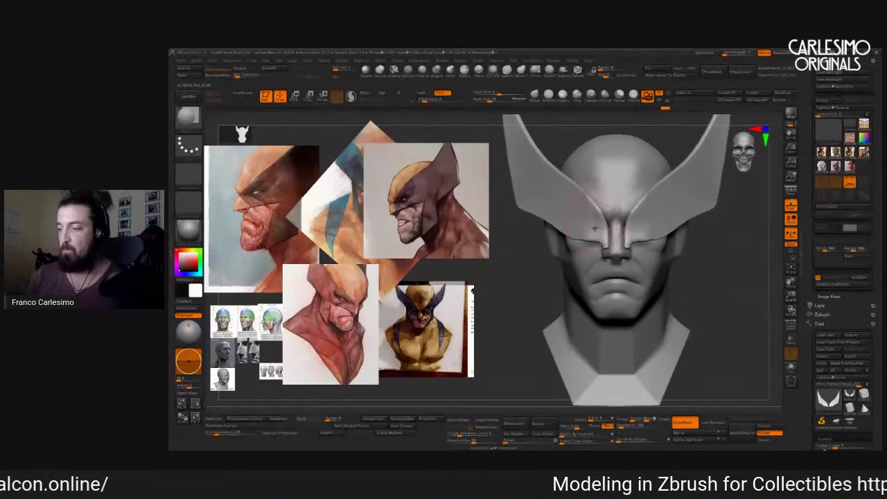
pyautogui.moveTo(590, 237); pyautogui.dragTo(716, 361, button='right')
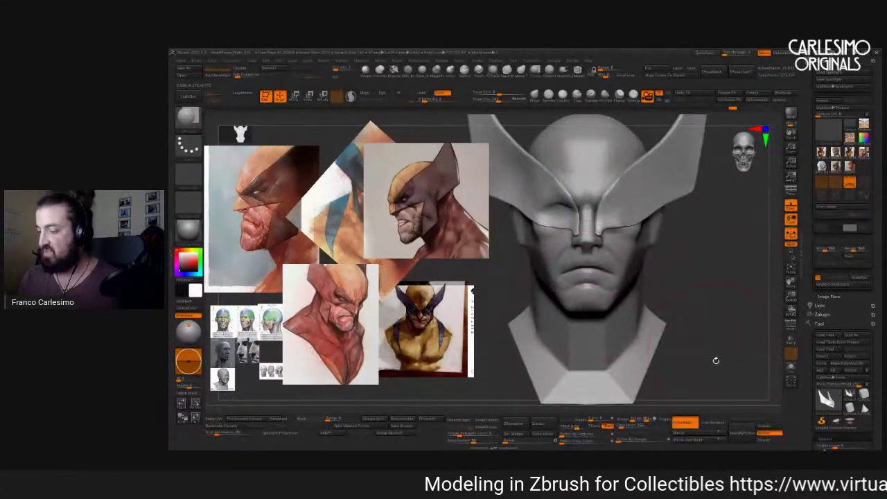
# Mirror and weld the mask wings, then sculpt the mask edge under the eyes.
pyautogui.click(692, 441)
pyautogui.keyDown('alt'); pyautogui.moveTo(617, 228); pyautogui.dragTo(634, 205, button='right'); pyautogui.keyUp('alt')
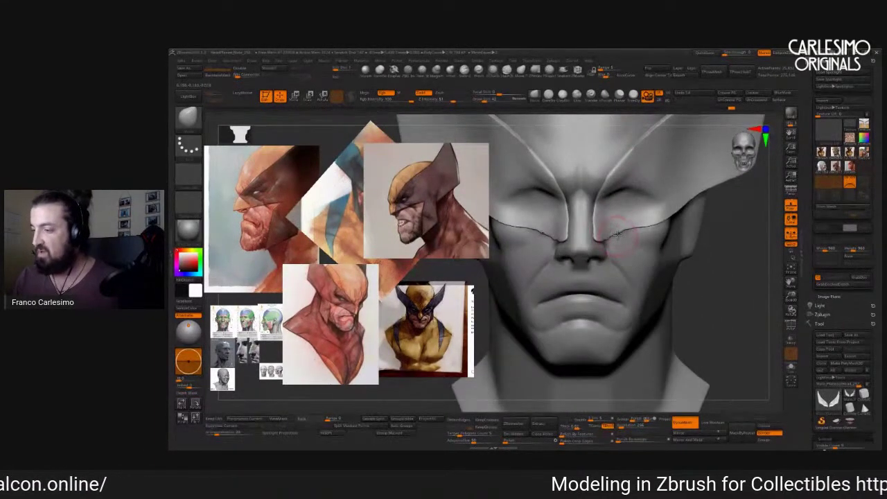
pyautogui.moveTo(628, 235)
pyautogui.mouseDown(button='right')
pyautogui.moveTo(645, 228)
pyautogui.moveTo(628, 237)
pyautogui.moveTo(658, 310)
pyautogui.moveTo(806, 216)
pyautogui.mouseUp(button='right')
pyautogui.scroll(-5, 807, 275)
pyautogui.keyDown('alt'); pyautogui.moveTo(682, 277); pyautogui.dragTo(615, 224, button='right'); pyautogui.keyUp('alt')
pyautogui.keyDown('alt'); pyautogui.click(615, 224); pyautogui.keyUp('alt')
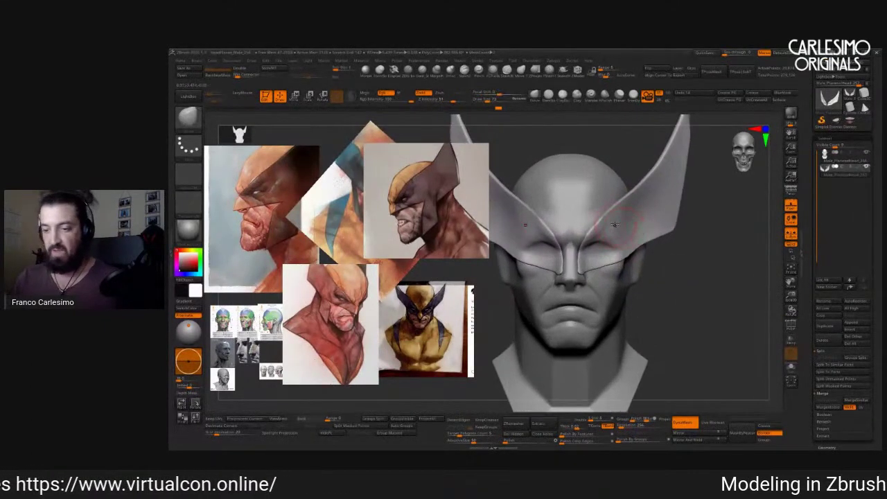
# Scale down the top-right Wolverine reference and move it to the lower-left pile.
pyautogui.click(450, 240)
pyautogui.moveTo(444, 181); pyautogui.dragTo(438, 168)
pyautogui.moveTo(450, 232); pyautogui.dragTo(268, 297)
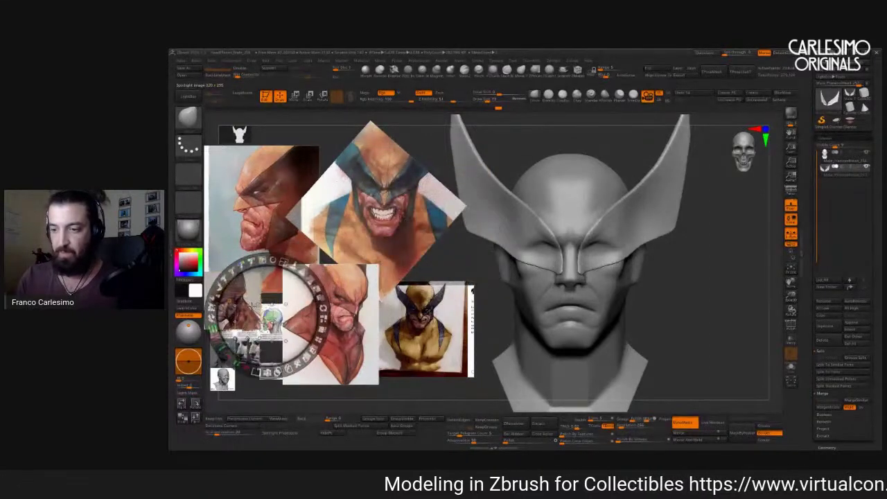
pyautogui.press('z')
pyautogui.moveTo(409, 233)
pyautogui.mouseDown()
pyautogui.moveTo(410, 216)
pyautogui.moveTo(626, 219)
pyautogui.moveTo(610, 220)
pyautogui.moveTo(619, 203)
pyautogui.moveTo(629, 213)
pyautogui.moveTo(613, 206)
pyautogui.moveTo(627, 194)
pyautogui.moveTo(515, 198)
pyautogui.moveTo(583, 173)
pyautogui.moveTo(618, 137)
pyautogui.mouseUp()
pyautogui.press('w')
pyautogui.press('q')
pyautogui.press('ctrl')
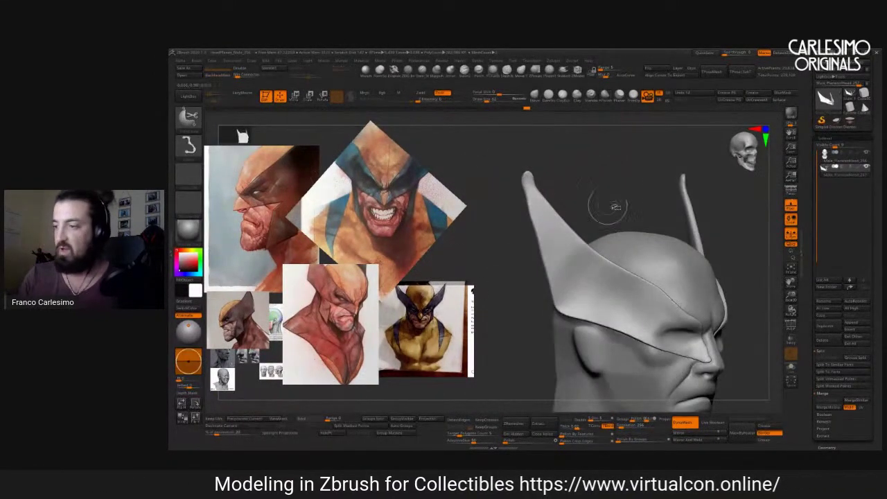
# Restroke the left horn's outer and upper edge with a guided stroke, then smooth it.
pyautogui.press('b')
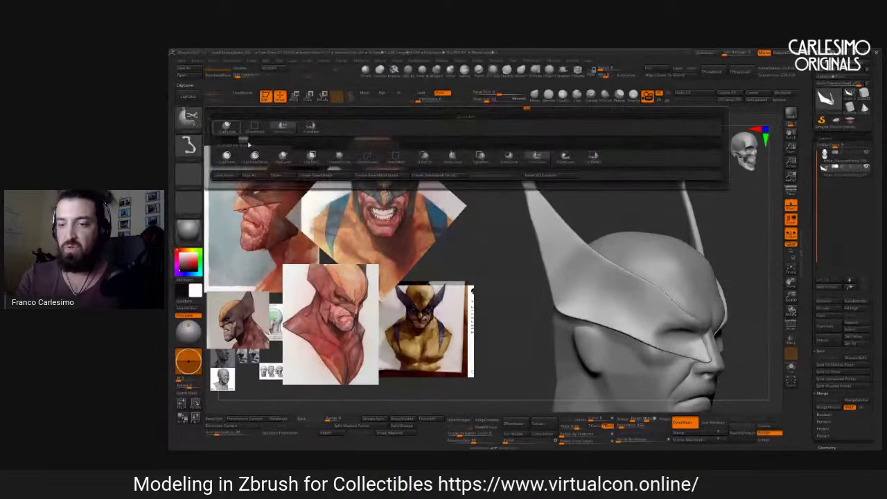
pyautogui.click(539, 161)
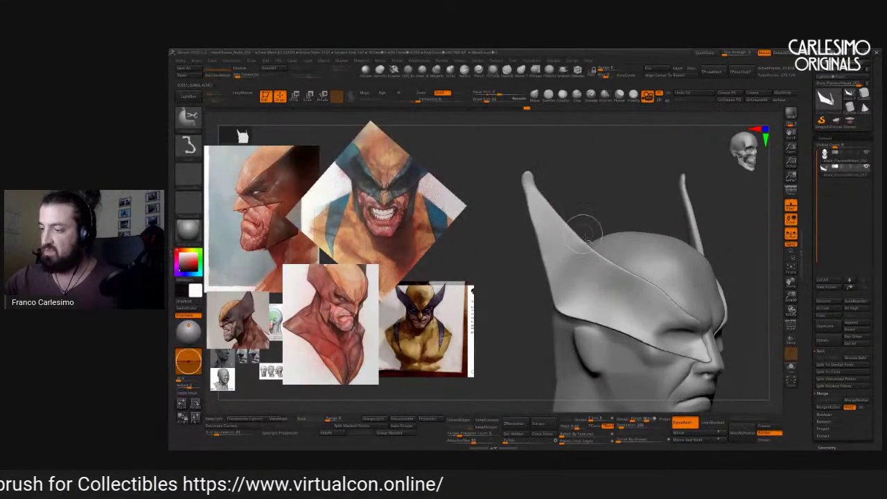
pyautogui.moveTo(519, 168)
pyautogui.mouseDown()
pyautogui.moveTo(572, 360)
pyautogui.moveTo(527, 215)
pyautogui.mouseUp()
pyautogui.moveTo(514, 151); pyautogui.dragTo(543, 219)
pyautogui.moveTo(544, 336)
pyautogui.mouseDown()
pyautogui.moveTo(548, 350)
pyautogui.moveTo(508, 190)
pyautogui.moveTo(515, 162)
pyautogui.mouseUp()
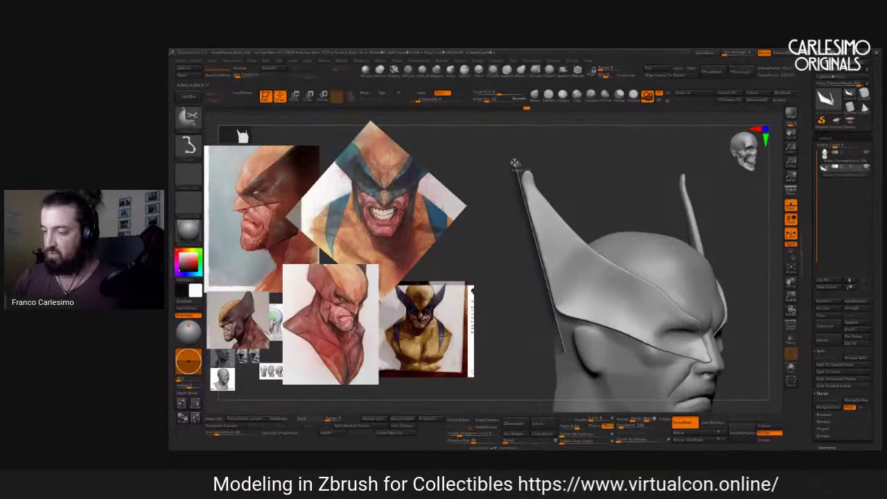
pyautogui.press('shift')
pyautogui.moveTo(553, 191); pyautogui.dragTo(504, 178)
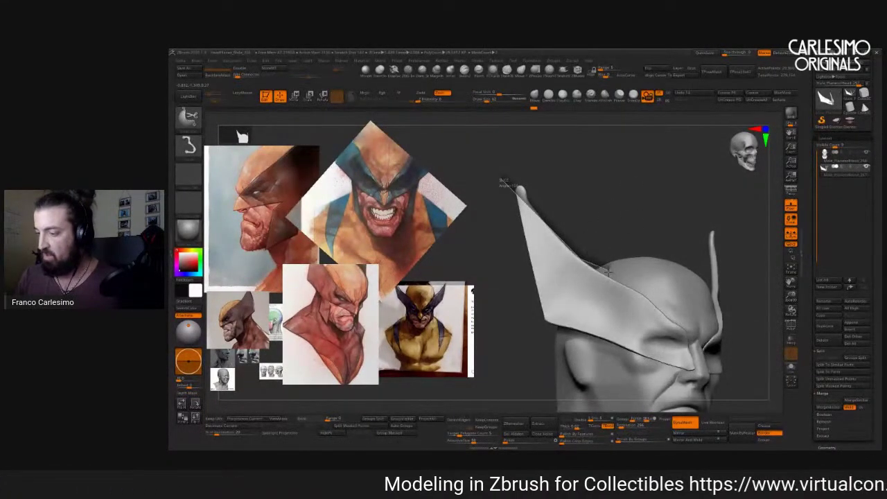
pyautogui.moveTo(607, 268); pyautogui.dragTo(628, 285)
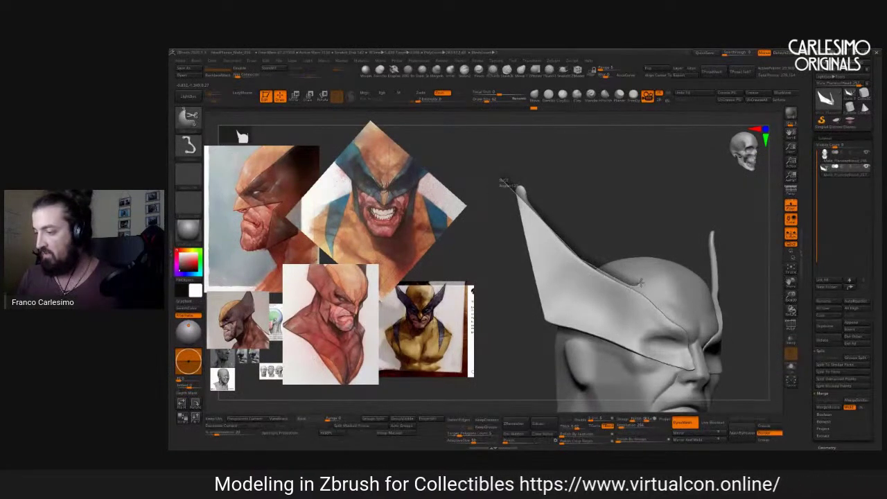
pyautogui.moveTo(676, 275); pyautogui.dragTo(665, 279)
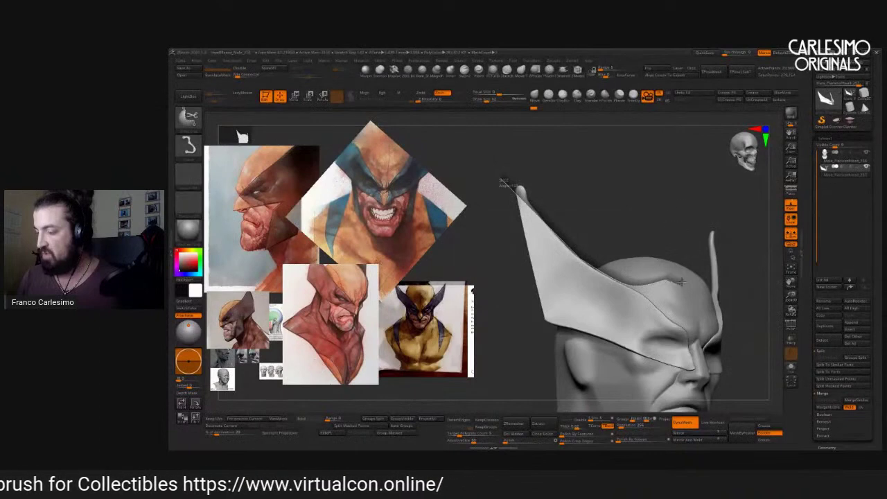
pyautogui.moveTo(657, 232)
pyautogui.keyDown('shift'); pyautogui.mouseDown()
pyautogui.moveTo(666, 231)
pyautogui.moveTo(564, 352)
pyautogui.mouseUp(); pyautogui.keyUp('shift')
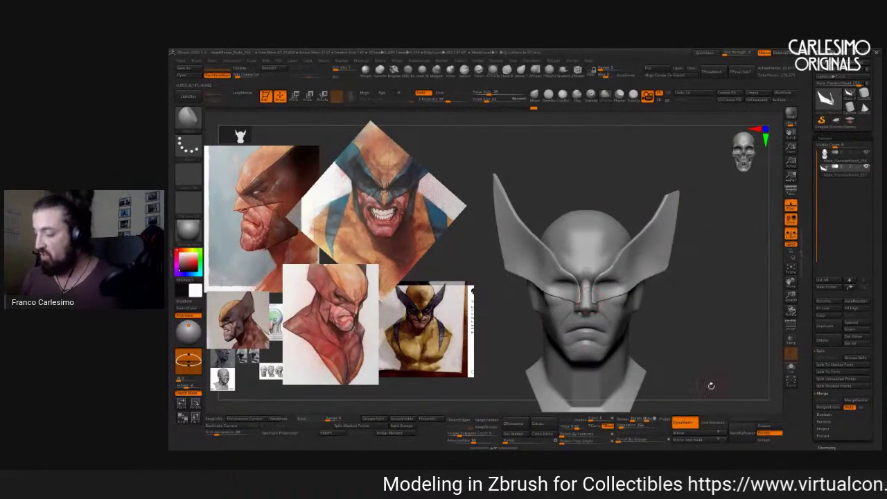
# Try Mirror And Weld, read its help, and browse the SubTool and Deformation panels.
pyautogui.click(690, 441)
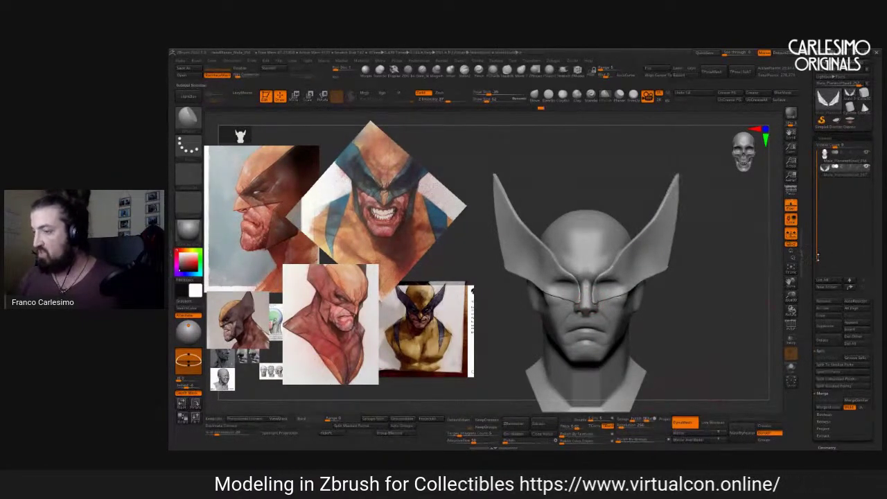
pyautogui.moveTo(809, 284); pyautogui.dragTo(808, 350)
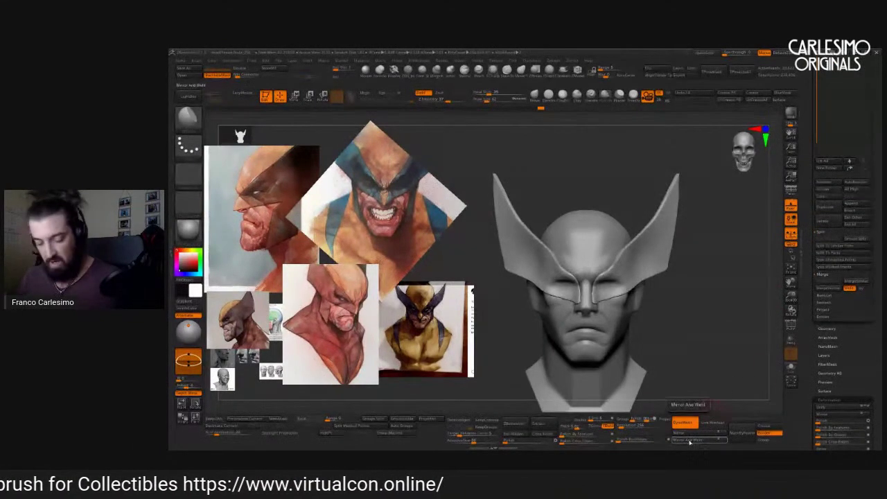
pyautogui.press('ctrl')
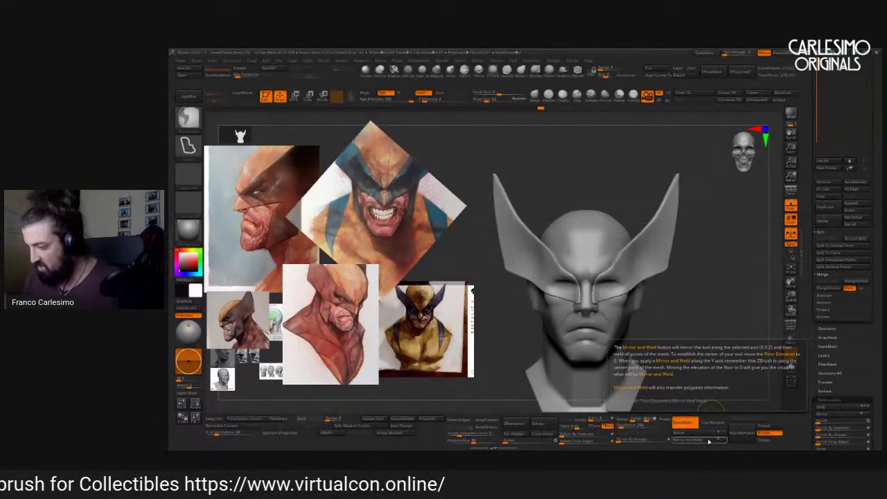
pyautogui.click(709, 440)
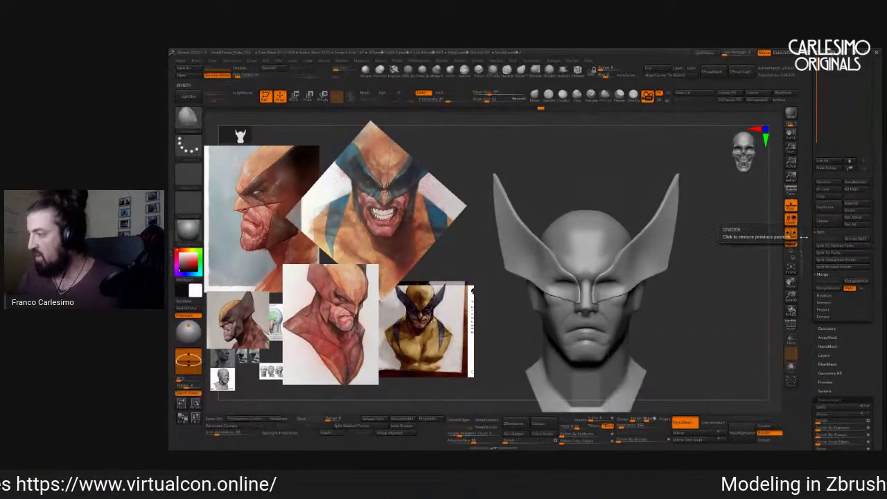
pyautogui.click(828, 300)
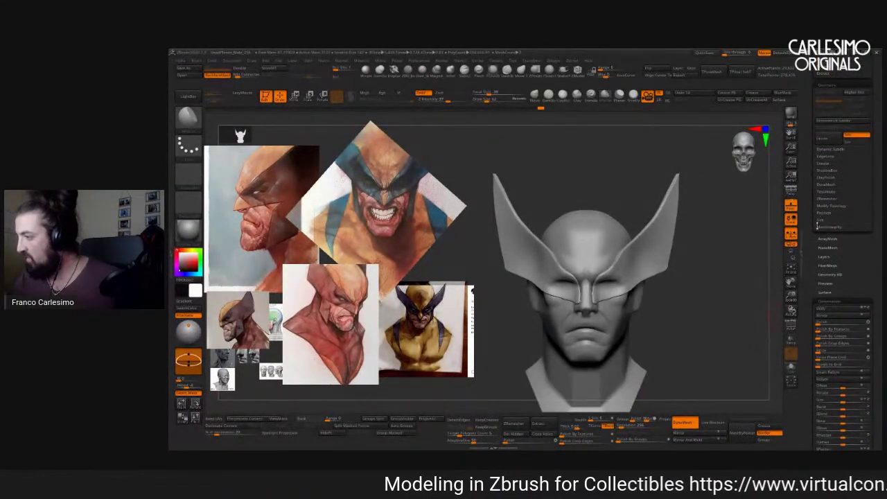
pyautogui.moveTo(813, 256); pyautogui.dragTo(813, 272)
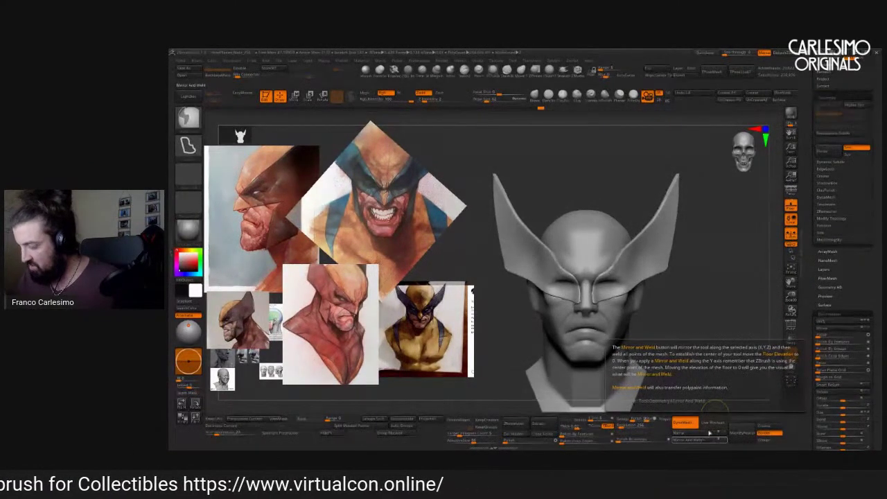
pyautogui.scroll(2, 809, 301)
pyautogui.scroll(2, 809, 301)
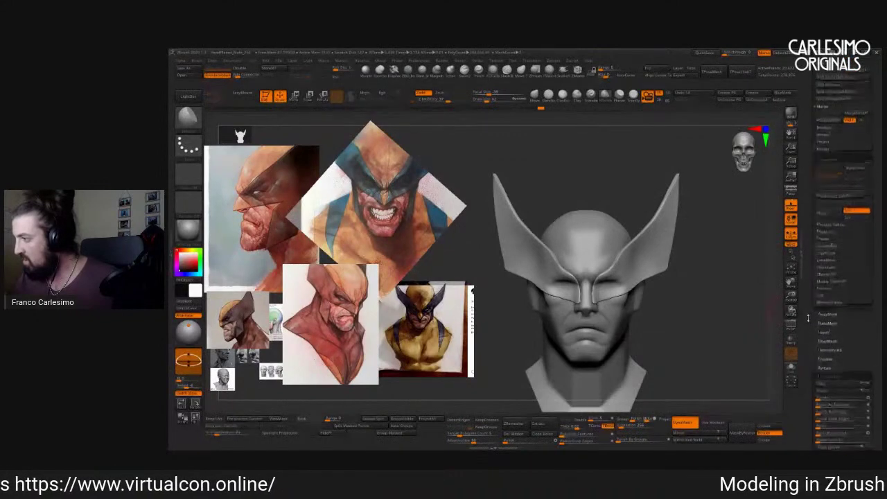
pyautogui.scroll(8, 837, 236)
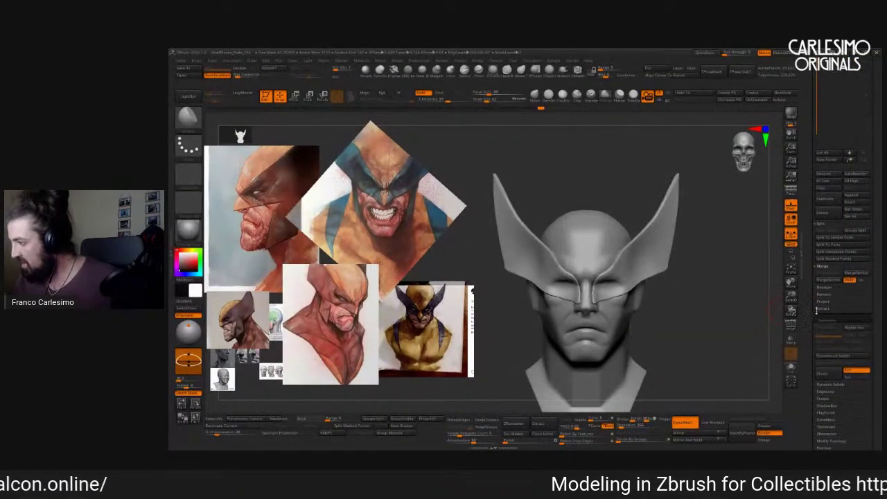
pyautogui.scroll(1, 808, 255)
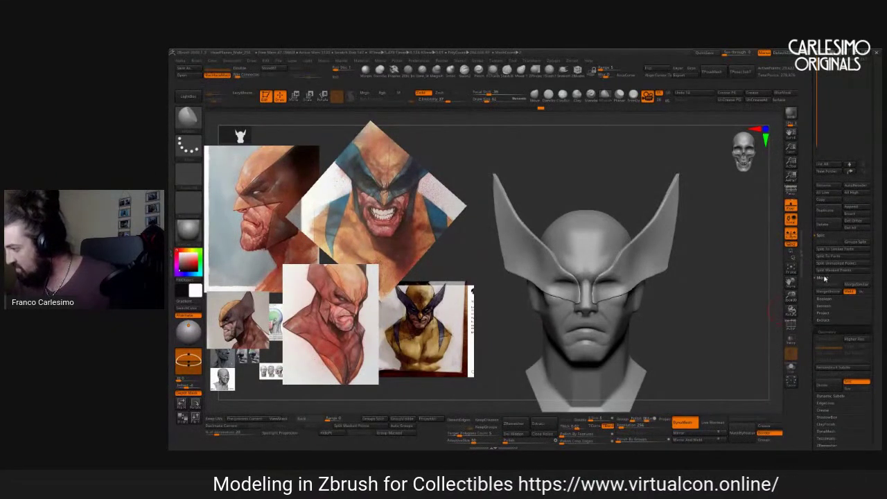
pyautogui.scroll(-3, 853, 239)
pyautogui.scroll(-3, 809, 342)
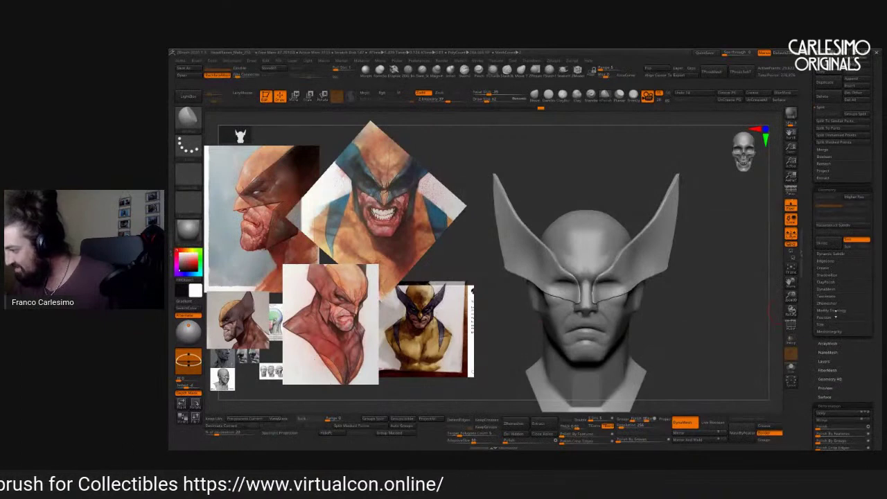
# Expand Modify Topology and apply Mirror And Weld across the model's centre.
pyautogui.click(834, 311)
pyautogui.moveTo(834, 311); pyautogui.dragTo(836, 234)
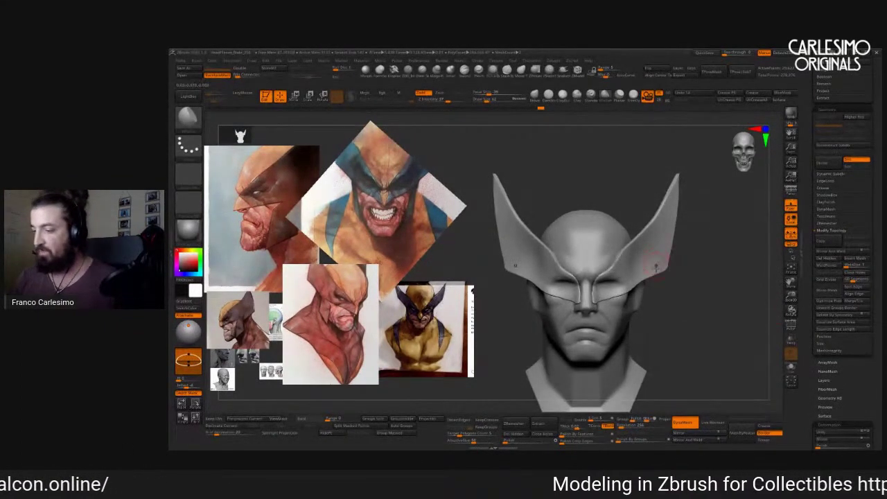
pyautogui.click(839, 255)
pyautogui.scroll(2, 606, 265)
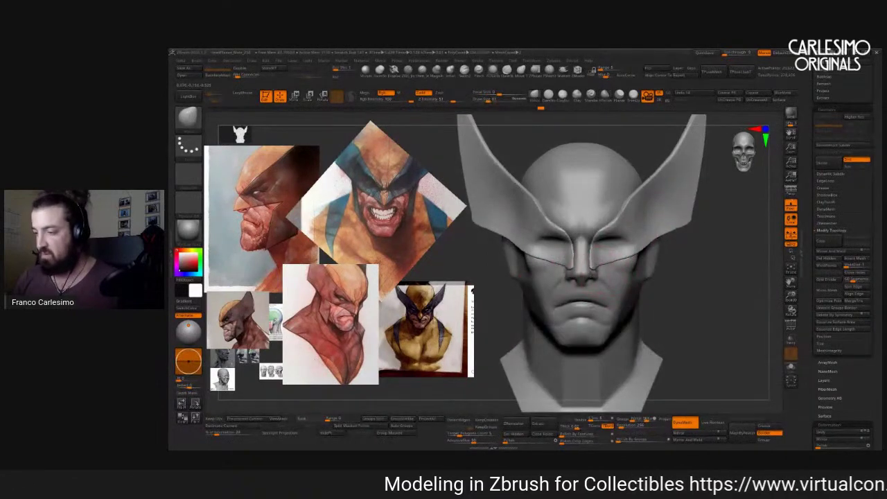
pyautogui.scroll(2, 589, 277)
pyautogui.moveTo(587, 278); pyautogui.dragTo(565, 261, button='right')
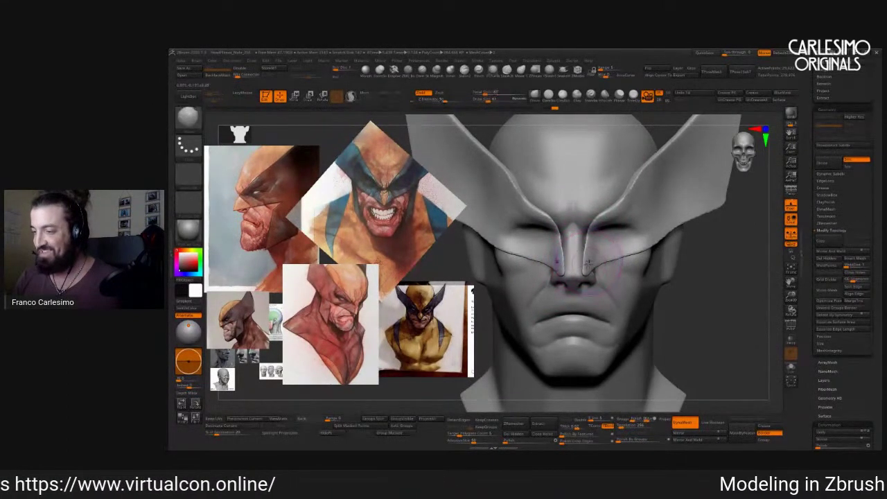
pyautogui.press('f')
pyautogui.moveTo(587, 255)
pyautogui.mouseDown(button='right')
pyautogui.moveTo(594, 220)
pyautogui.moveTo(575, 258)
pyautogui.moveTo(572, 229)
pyautogui.mouseUp(button='right')
pyautogui.press('space')
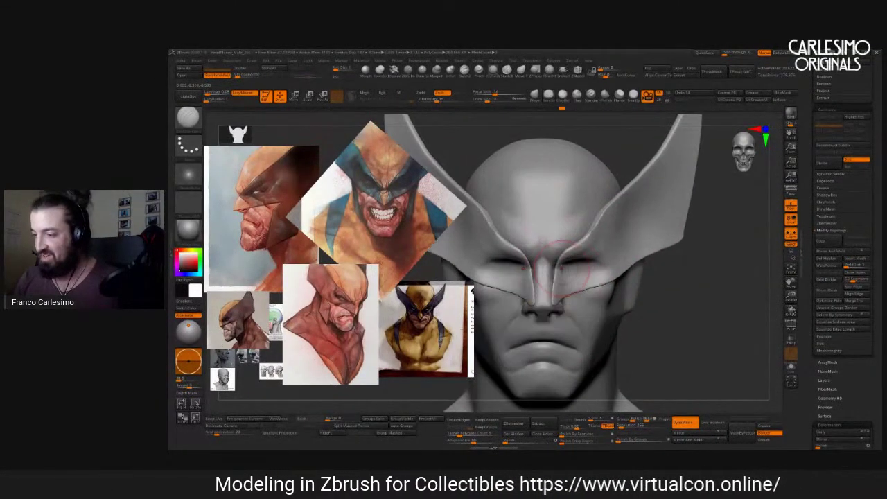
pyautogui.press('f')
pyautogui.keyDown('alt'); pyautogui.moveTo(627, 210); pyautogui.dragTo(611, 192, button='right'); pyautogui.keyUp('alt')
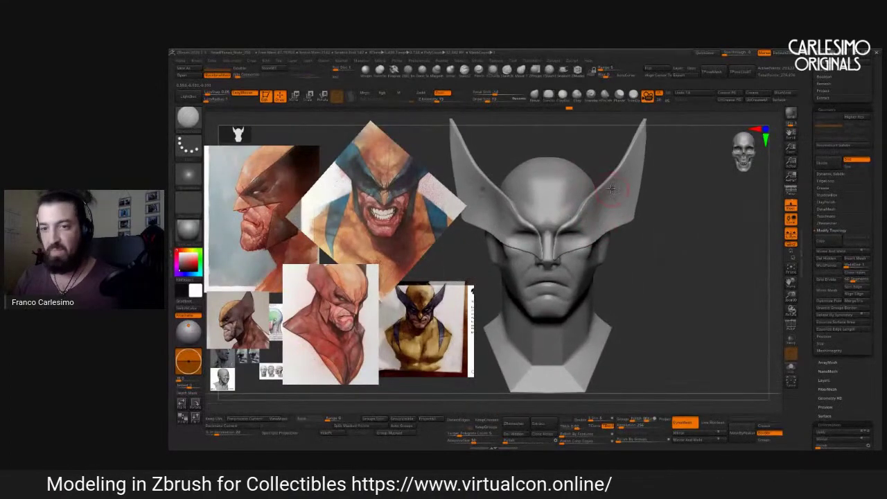
pyautogui.keyDown('ctrl'); pyautogui.moveTo(592, 250); pyautogui.dragTo(571, 291, button='right'); pyautogui.keyUp('ctrl')
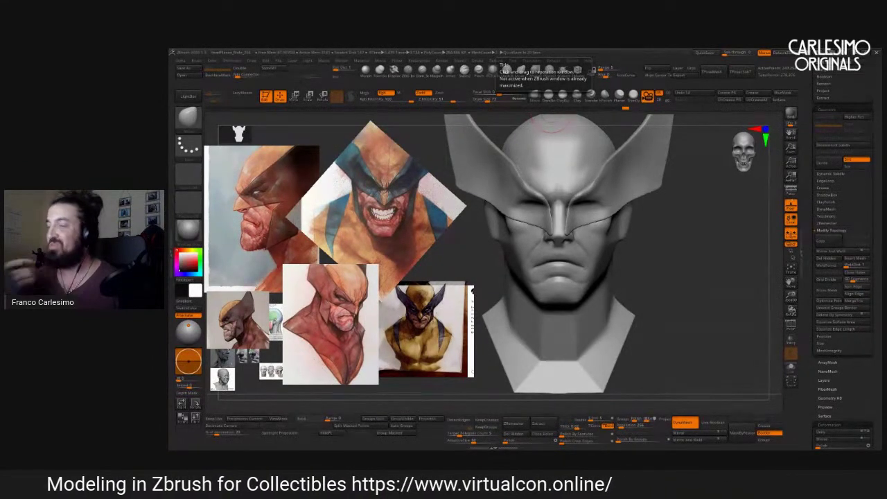
# Load the Dientes_B4 teeth tool and insert it into the head model as a subtool.
pyautogui.scroll(-10, 808, 283)
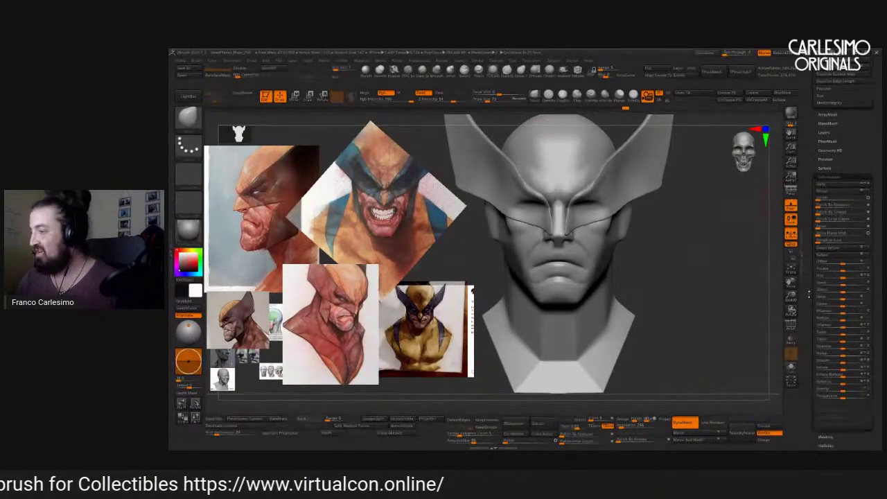
pyautogui.scroll(15, 807, 283)
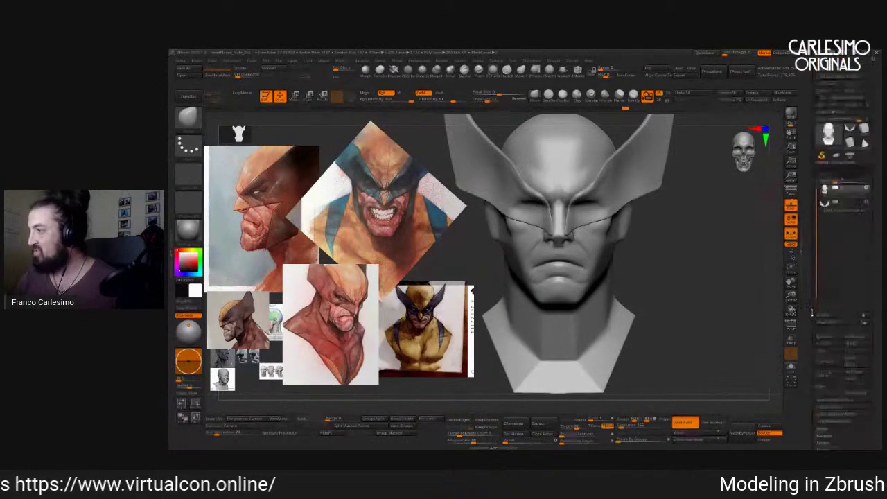
pyautogui.scroll(2, 811, 283)
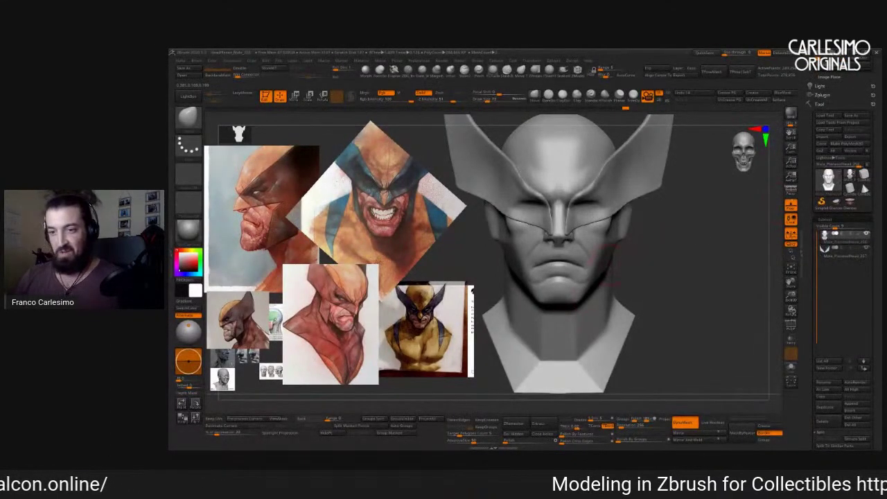
pyautogui.click(852, 206)
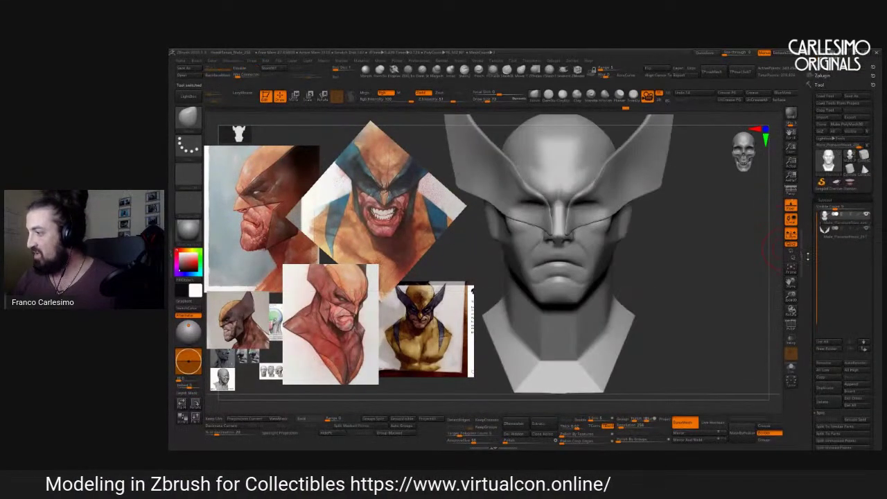
pyautogui.moveTo(809, 262); pyautogui.dragTo(810, 210)
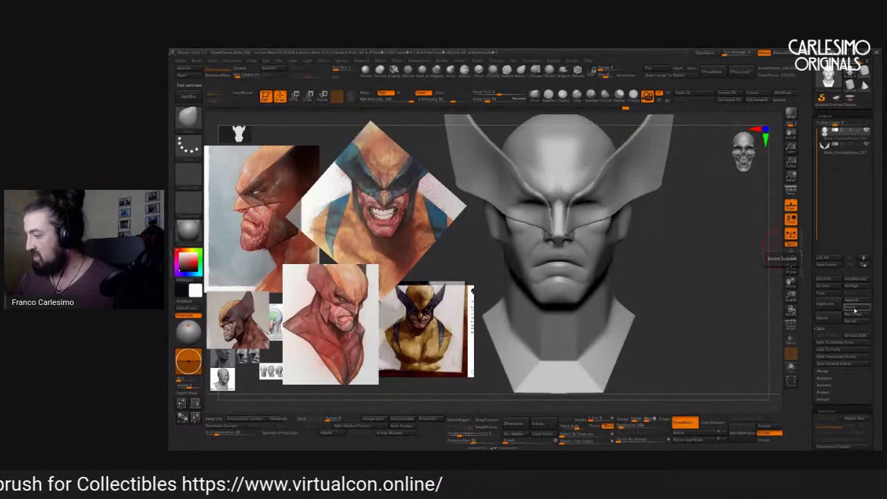
pyautogui.click(853, 308)
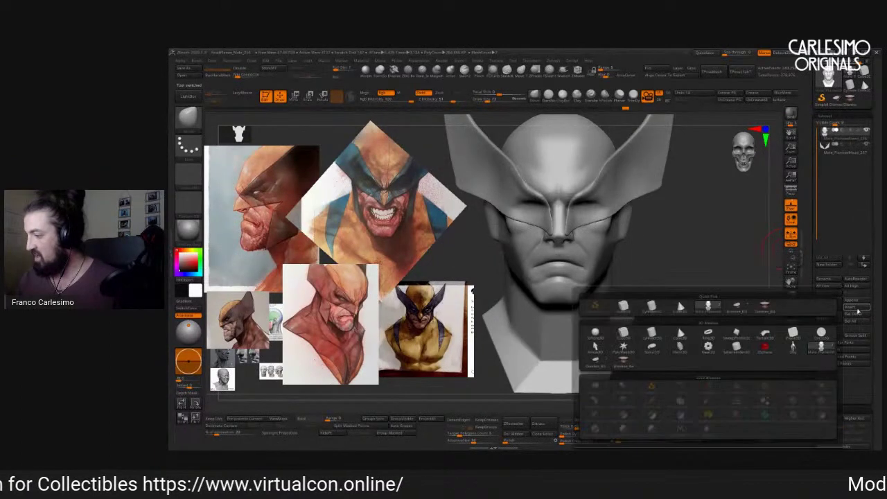
pyautogui.click(744, 314)
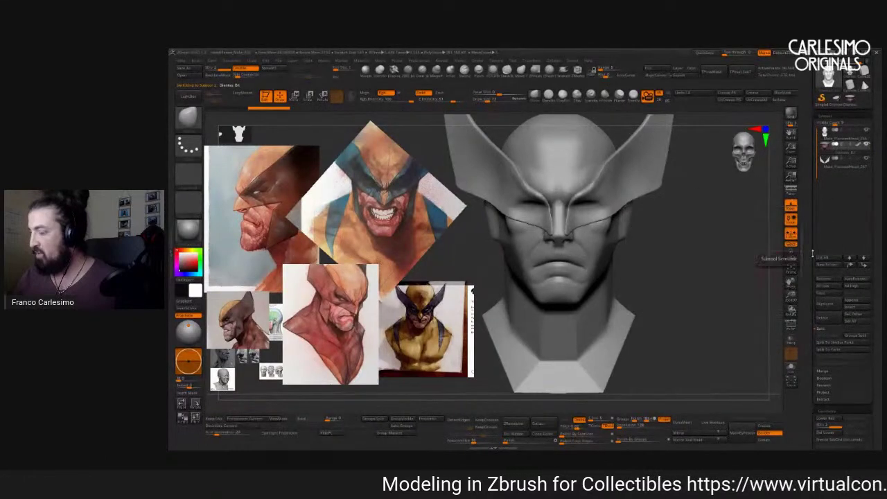
pyautogui.scroll(-10, 812, 251)
pyautogui.scroll(5, 839, 254)
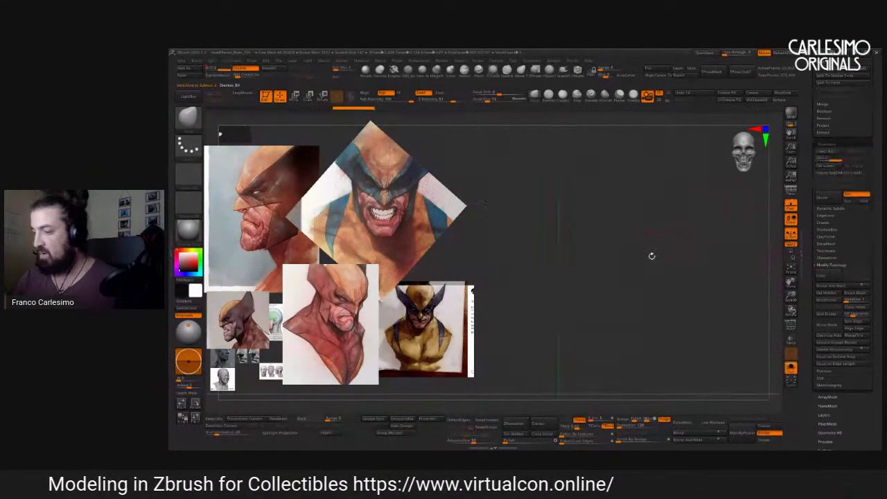
# Use the Gizmo to lower the teeth into the mouth, checking them in Solo.
pyautogui.scroll(-5, 832, 229)
pyautogui.click(832, 219)
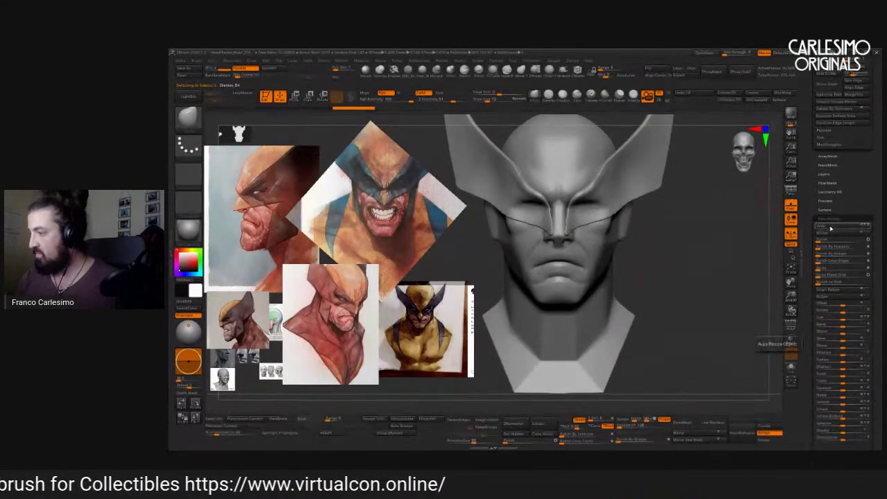
pyautogui.moveTo(658, 312); pyautogui.dragTo(735, 315)
pyautogui.press('w')
pyautogui.keyDown('alt'); pyautogui.click(563, 251); pyautogui.keyUp('alt')
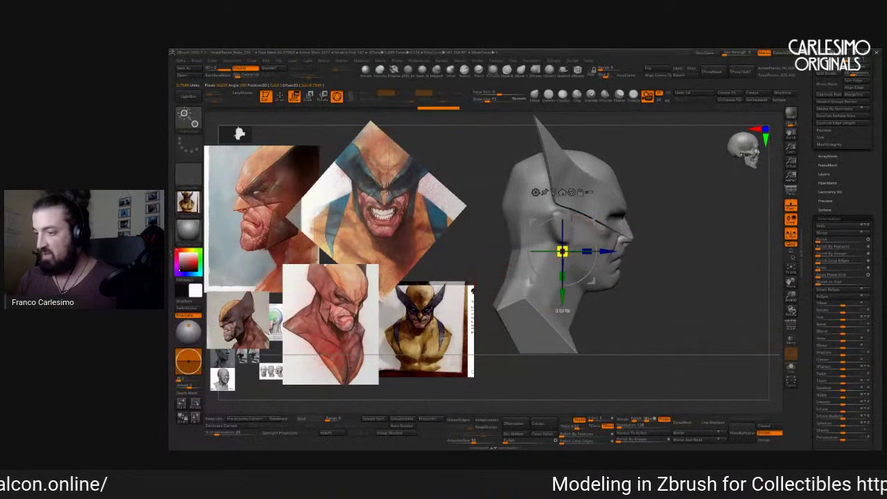
pyautogui.click(791, 368)
pyautogui.moveTo(610, 303)
pyautogui.keyDown('shift'); pyautogui.mouseDown()
pyautogui.moveTo(613, 284)
pyautogui.moveTo(679, 305)
pyautogui.moveTo(610, 305)
pyautogui.mouseUp(); pyautogui.keyUp('shift')
pyautogui.click(791, 368)
pyautogui.moveTo(582, 331); pyautogui.dragTo(582, 340)
# Return to sculpting mode and select the head subtool for sculpting.
pyautogui.keyDown('shift'); pyautogui.moveTo(610, 305); pyautogui.dragTo(680, 305); pyautogui.keyUp('shift')
pyautogui.press('q')
pyautogui.press('w')
pyautogui.press('q')
pyautogui.keyDown('shift'); pyautogui.moveTo(693, 253); pyautogui.dragTo(624, 251); pyautogui.keyUp('shift')
pyautogui.moveTo(623, 251)
pyautogui.mouseDown(button='right')
pyautogui.moveTo(613, 208)
pyautogui.moveTo(585, 220)
pyautogui.moveTo(582, 242)
pyautogui.mouseUp(button='right')
pyautogui.keyDown('alt'); pyautogui.click(586, 220); pyautogui.keyUp('alt')
pyautogui.press('space')
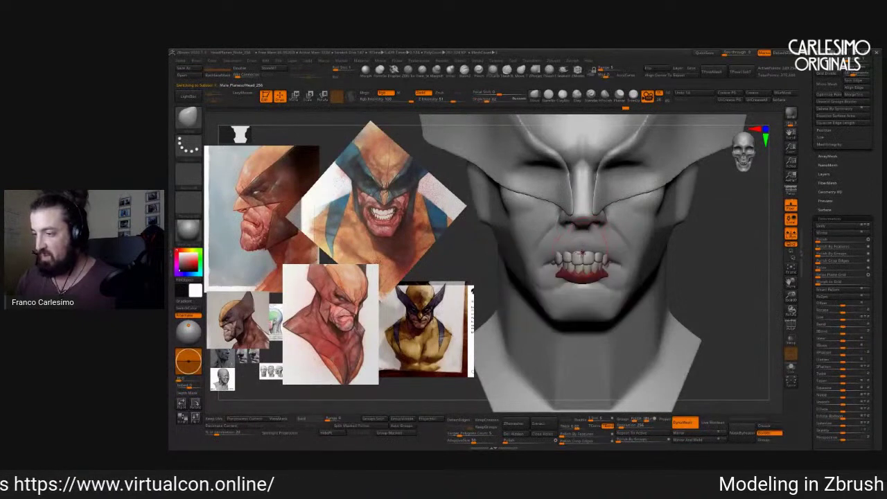
# Choose a round-tipped brush (B, S, T) for reshaping the lips.
pyautogui.moveTo(582, 242)
pyautogui.mouseDown(button='right')
pyautogui.moveTo(593, 232)
pyautogui.moveTo(594, 241)
pyautogui.moveTo(591, 233)
pyautogui.moveTo(576, 236)
pyautogui.mouseUp(button='right')
pyautogui.press('space')
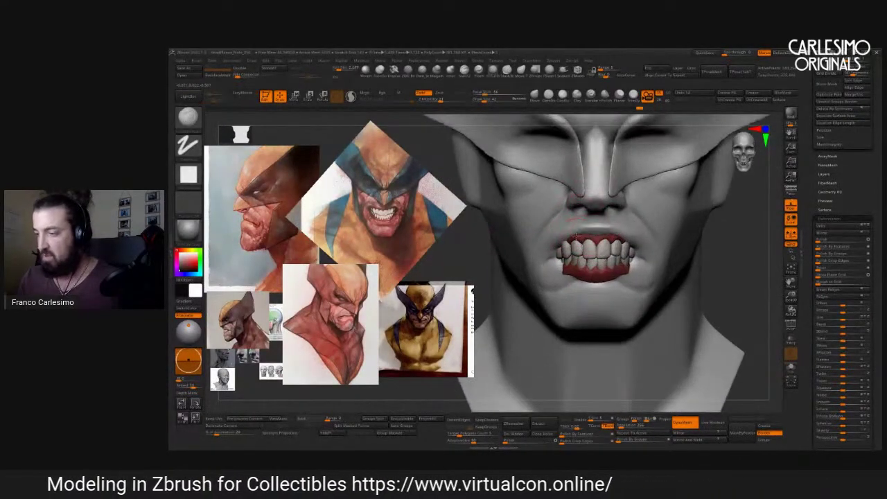
pyautogui.press('b')
pyautogui.press('s')
pyautogui.press('t')
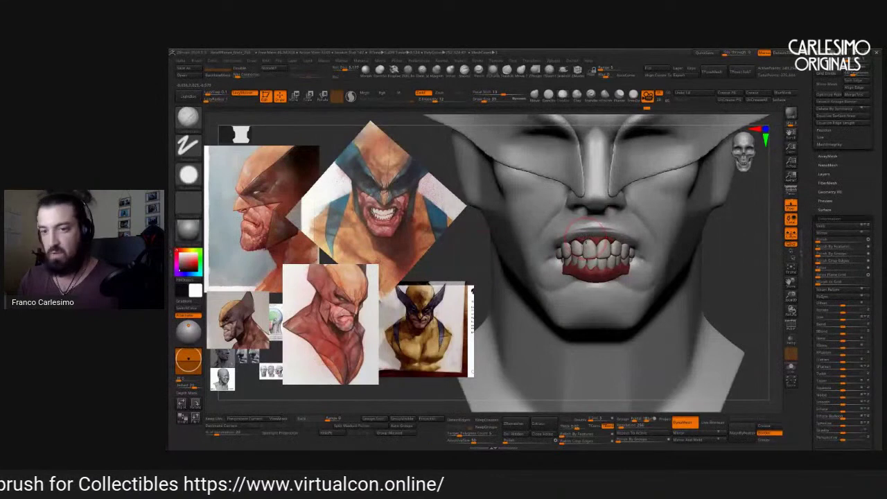
pyautogui.moveTo(590, 231)
pyautogui.mouseDown(button='right')
pyautogui.moveTo(609, 237)
pyautogui.moveTo(621, 261)
pyautogui.moveTo(601, 255)
pyautogui.moveTo(598, 266)
pyautogui.moveTo(632, 256)
pyautogui.moveTo(602, 239)
pyautogui.moveTo(613, 235)
pyautogui.mouseUp(button='right')
pyautogui.press('space')
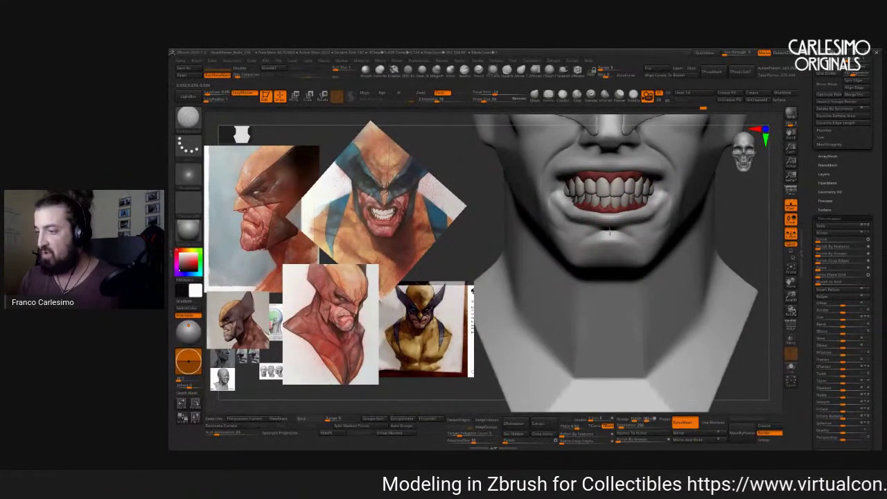
# Pull the lips back and smooth the lower lip and gum beneath the teeth.
pyautogui.moveTo(620, 233)
pyautogui.mouseDown(button='right')
pyautogui.moveTo(574, 241)
pyautogui.moveTo(601, 243)
pyautogui.mouseUp(button='right')
pyautogui.press('shift')
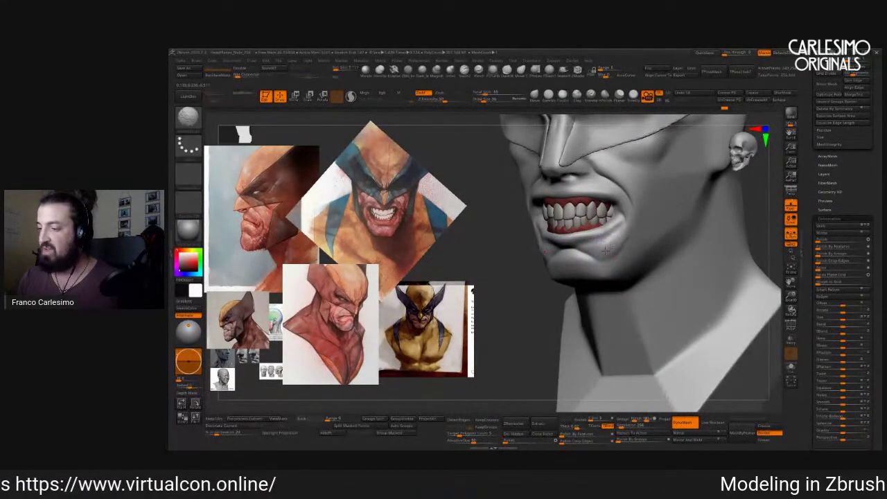
pyautogui.keyDown('shift'); pyautogui.moveTo(602, 252); pyautogui.dragTo(613, 223, button='right'); pyautogui.keyUp('shift')
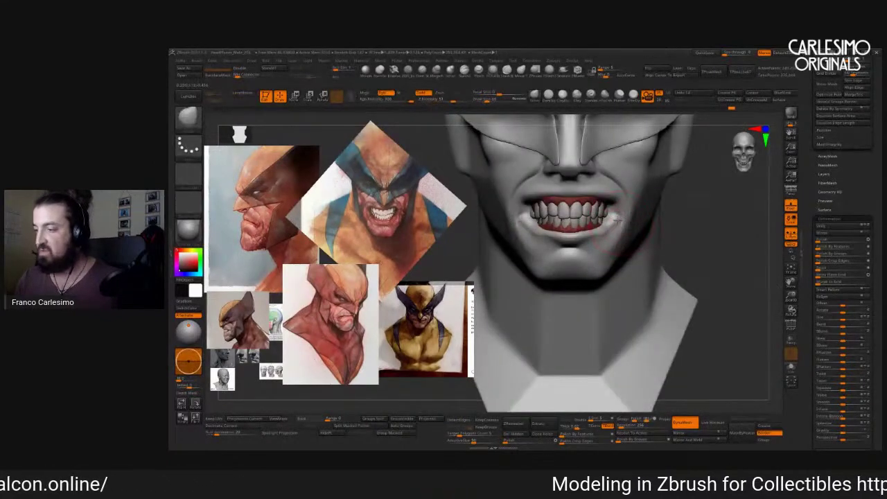
pyautogui.moveTo(613, 223); pyautogui.dragTo(606, 228, button='right')
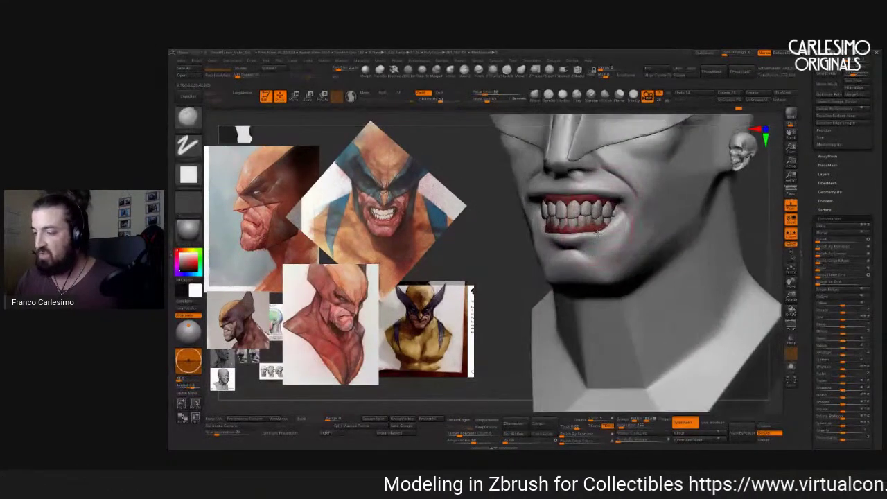
pyautogui.keyDown('shift'); pyautogui.moveTo(606, 230); pyautogui.dragTo(589, 235); pyautogui.keyUp('shift')
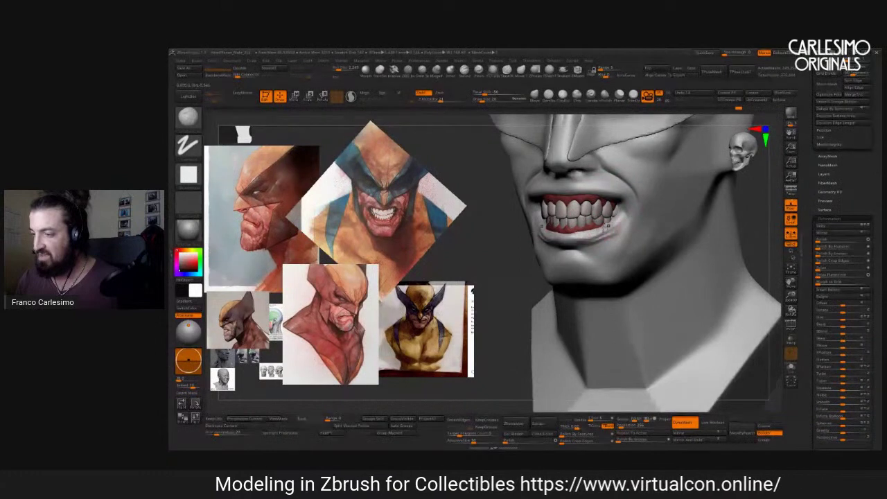
pyautogui.moveTo(610, 220)
pyautogui.mouseDown(button='right')
pyautogui.moveTo(638, 223)
pyautogui.moveTo(624, 208)
pyautogui.moveTo(582, 239)
pyautogui.moveTo(534, 256)
pyautogui.mouseUp(button='right')
pyautogui.moveTo(586, 229); pyautogui.dragTo(585, 263, button='right')
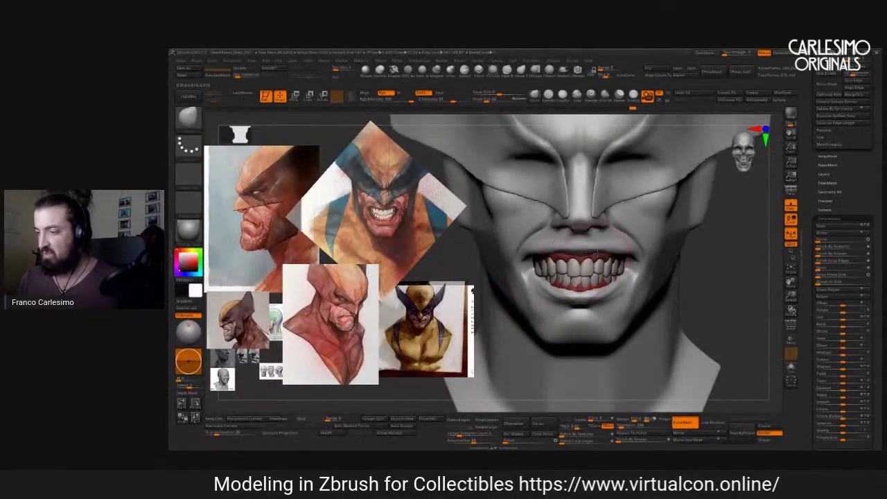
pyautogui.moveTo(586, 267); pyautogui.dragTo(600, 254, button='right')
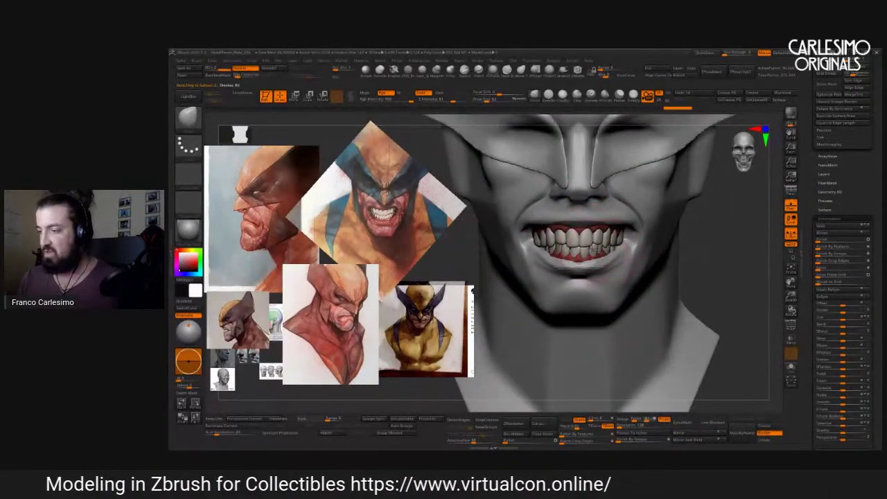
# Tilt the teeth subtool slightly with the Move gizmo so they sit in the snarl.
pyautogui.press('w')
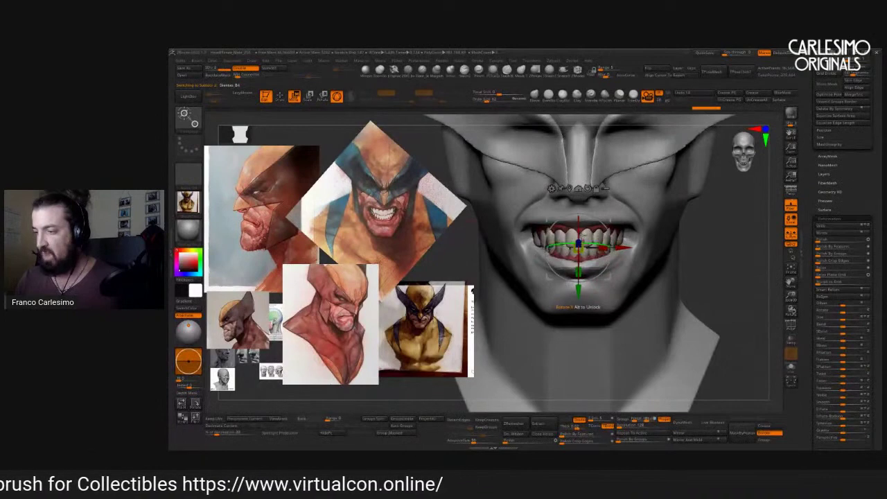
pyautogui.moveTo(607, 228); pyautogui.dragTo(575, 328)
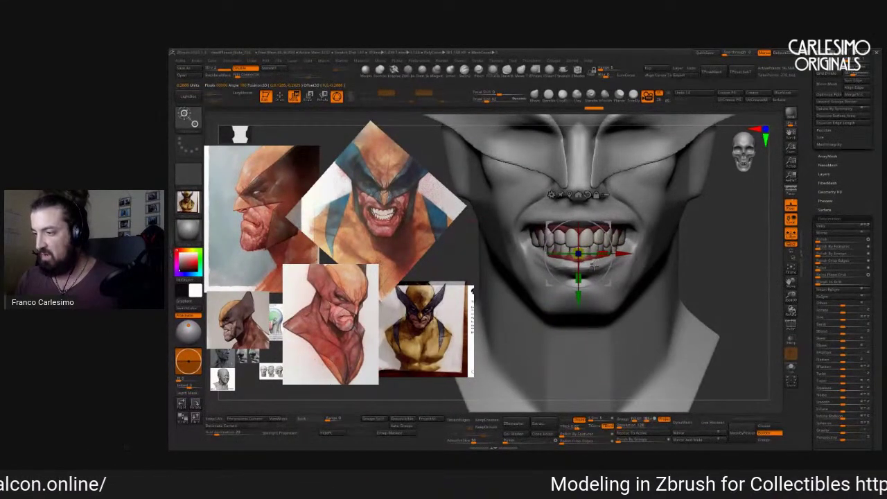
pyautogui.moveTo(595, 261); pyautogui.dragTo(617, 261, button='right')
pyautogui.click(573, 239)
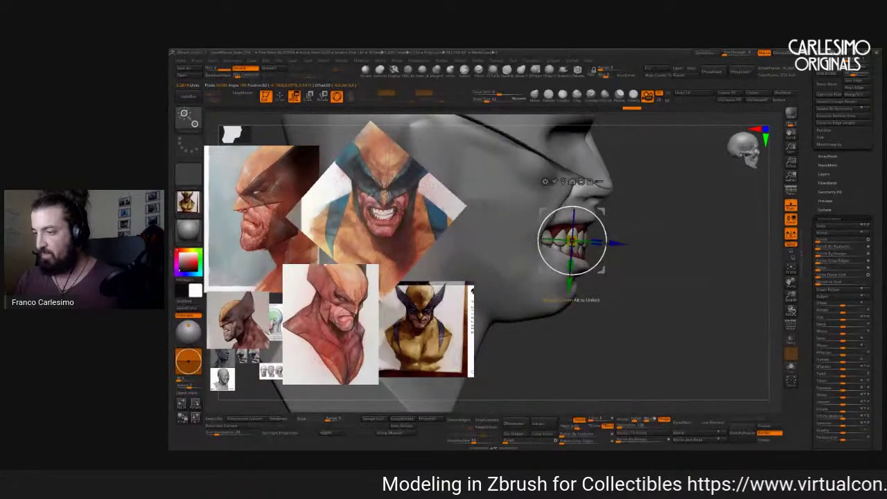
pyautogui.moveTo(603, 244)
pyautogui.mouseDown(button='right')
pyautogui.moveTo(594, 239)
pyautogui.moveTo(580, 251)
pyautogui.moveTo(614, 193)
pyautogui.mouseUp(button='right')
pyautogui.press('q')
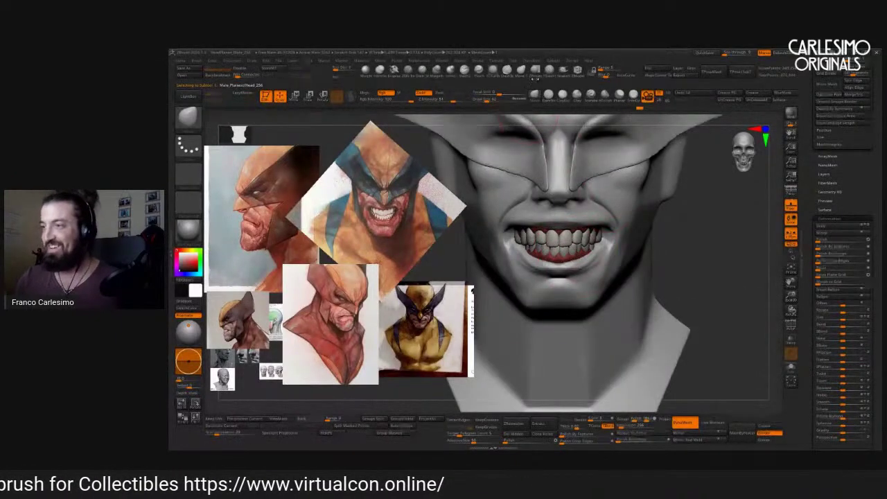
# Rotate the diamond Wolverine reference image in Spotlight, then frame the whole head.
pyautogui.moveTo(567, 235); pyautogui.dragTo(589, 223, button='right')
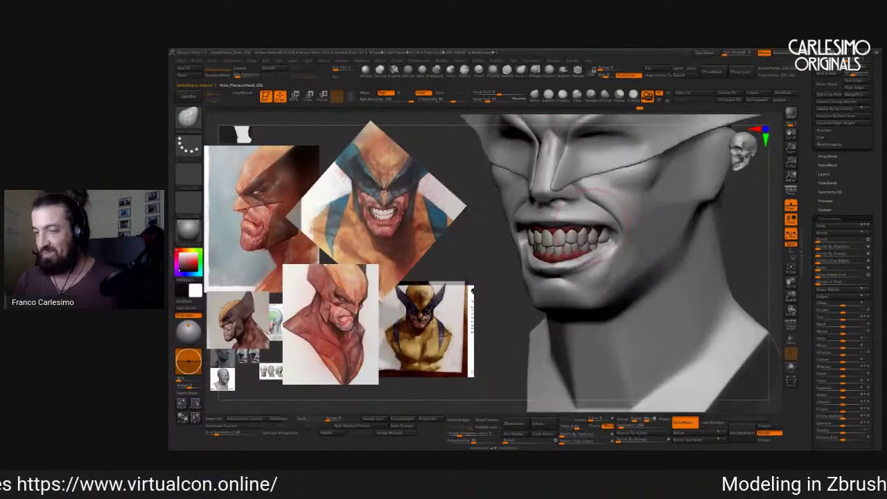
pyautogui.rightClick(594, 222)
pyautogui.moveTo(585, 224)
pyautogui.mouseDown(button='right')
pyautogui.moveTo(617, 225)
pyautogui.moveTo(581, 210)
pyautogui.mouseUp(button='right')
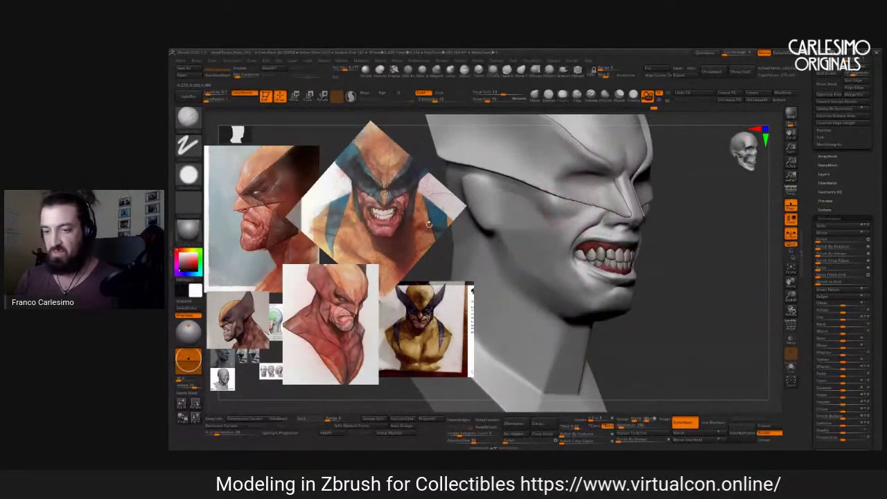
pyautogui.press('z')
pyautogui.moveTo(367, 197); pyautogui.dragTo(395, 229)
pyautogui.press('z')
pyautogui.moveTo(395, 229); pyautogui.dragTo(456, 172, button='right')
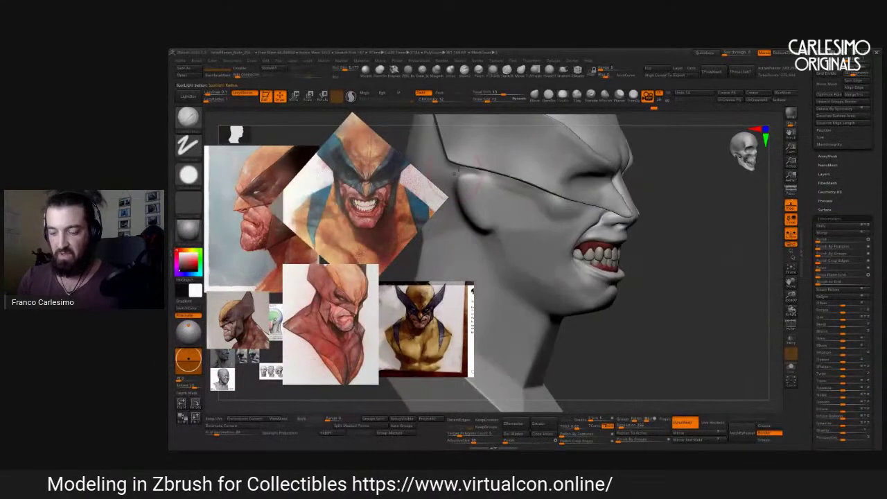
pyautogui.moveTo(402, 218); pyautogui.dragTo(622, 167, button='right')
pyautogui.press('f')
pyautogui.scroll(5, 807, 250)
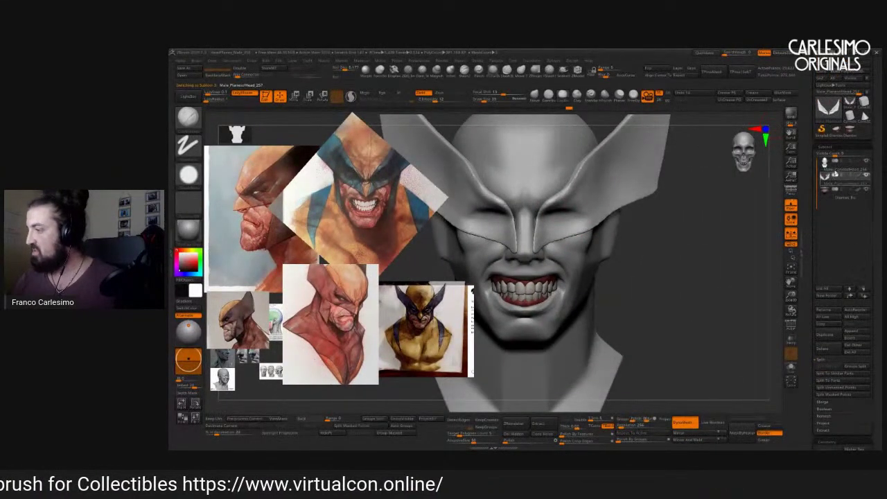
# Merge the horned mask subtool down into the head with MergeDown, confirming the warning.
pyautogui.press('d')
pyautogui.moveTo(851, 295); pyautogui.dragTo(853, 150)
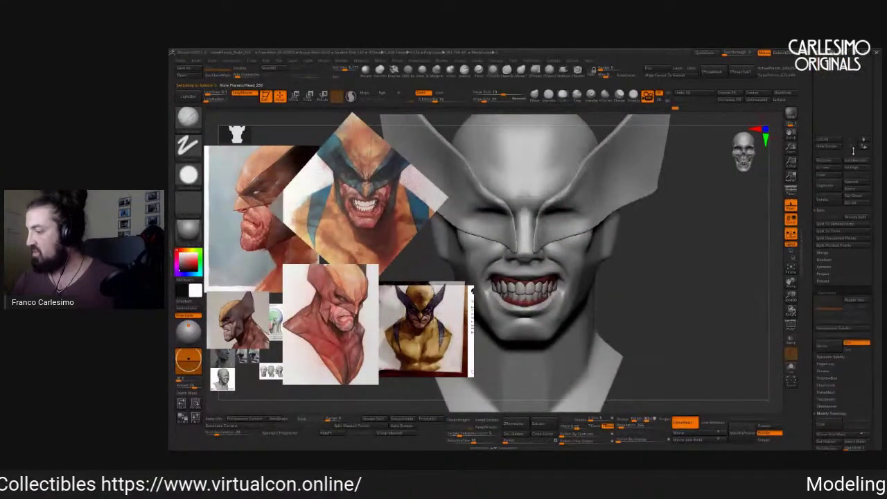
pyautogui.click(832, 255)
pyautogui.click(828, 261)
pyautogui.click(756, 276)
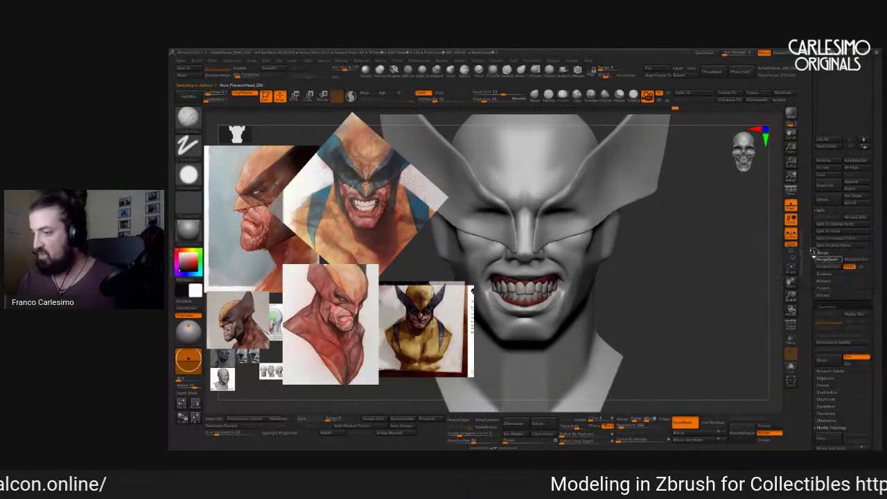
pyautogui.scroll(5, 843, 208)
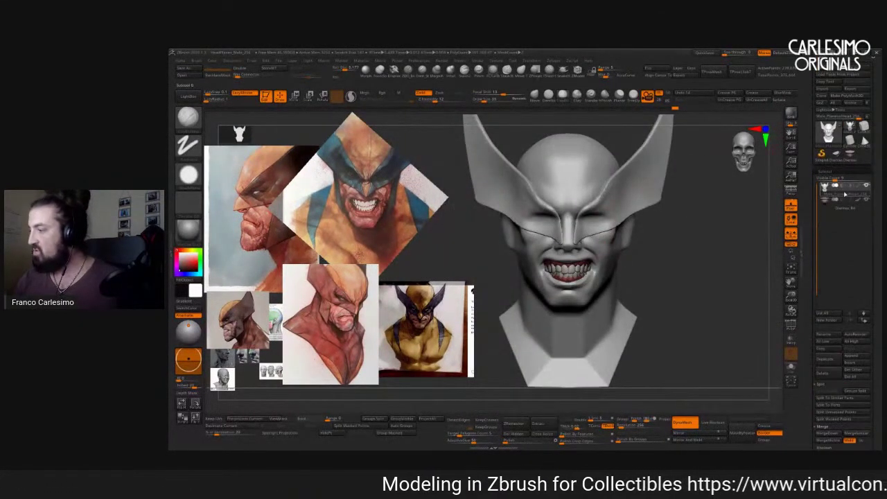
pyautogui.moveTo(840, 188)
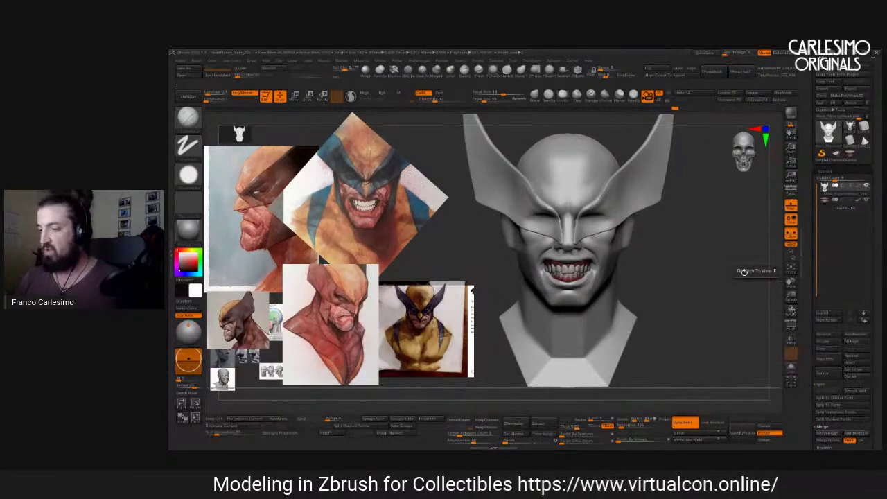
pyautogui.moveTo(686, 229)
pyautogui.keyDown('ctrl'); pyautogui.mouseDown(button='right')
pyautogui.moveTo(693, 256)
pyautogui.moveTo(693, 236)
pyautogui.mouseUp(button='right'); pyautogui.keyUp('ctrl')
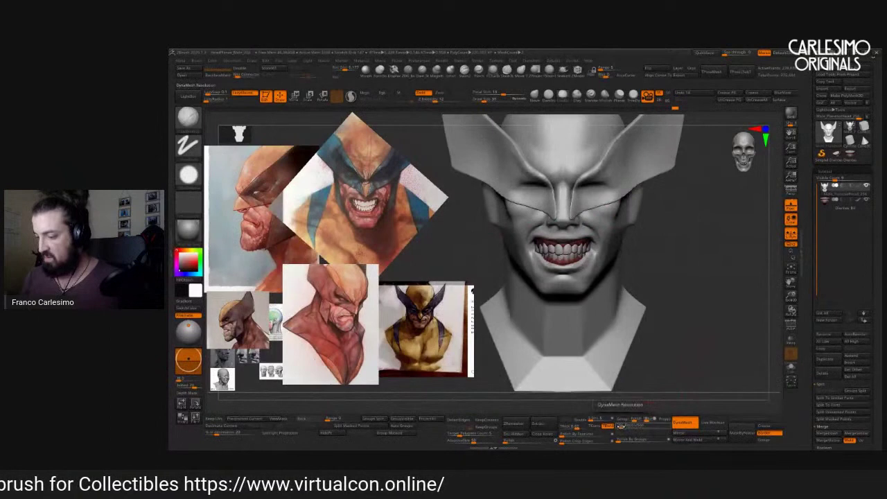
pyautogui.moveTo(665, 274)
pyautogui.mouseDown(button='right')
pyautogui.moveTo(614, 220)
pyautogui.moveTo(626, 210)
pyautogui.moveTo(601, 222)
pyautogui.moveTo(595, 114)
pyautogui.mouseUp(button='right')
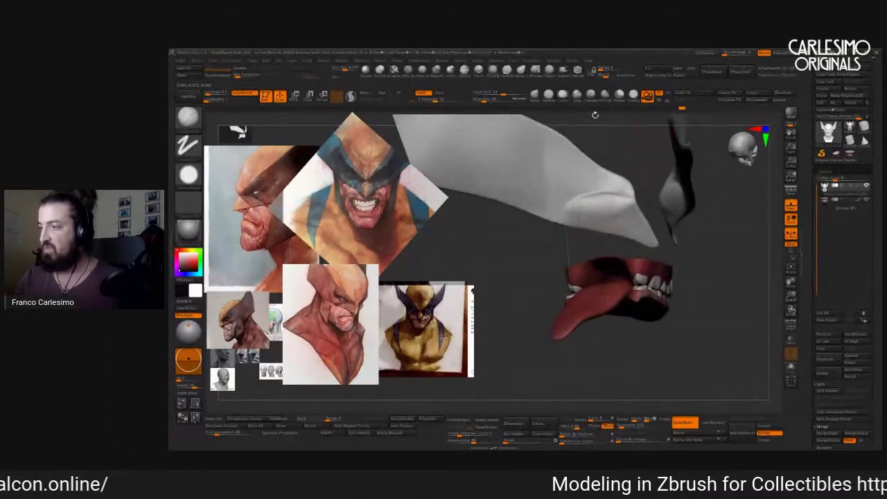
# Switch brush, hide references, and enable BackFace Mask under Brush > Auto Masking.
pyautogui.click(604, 96)
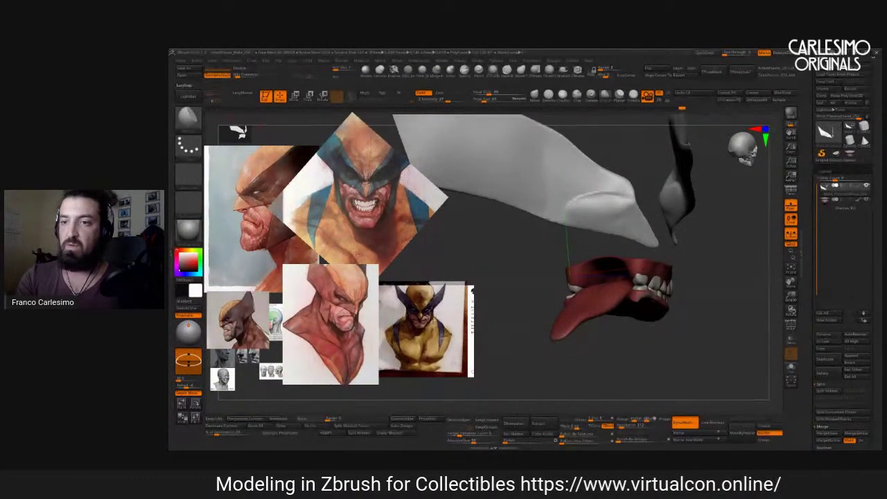
pyautogui.moveTo(224, 80)
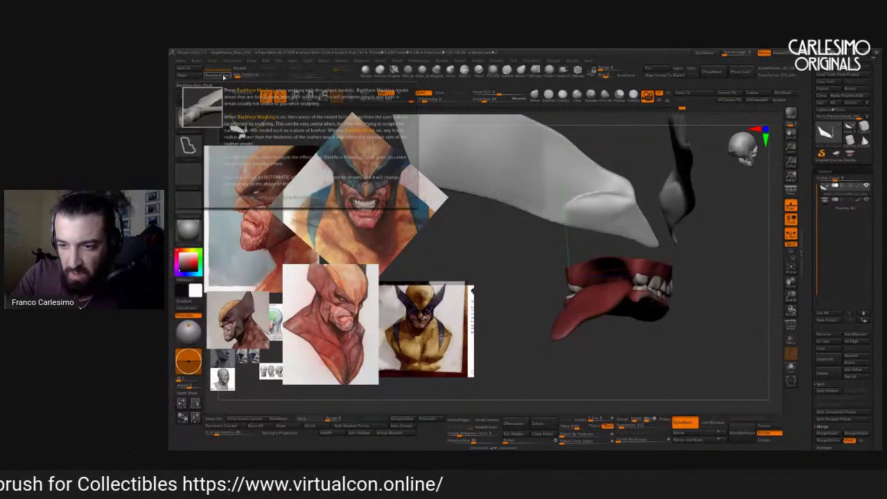
pyautogui.hotkey('shift', 'z')
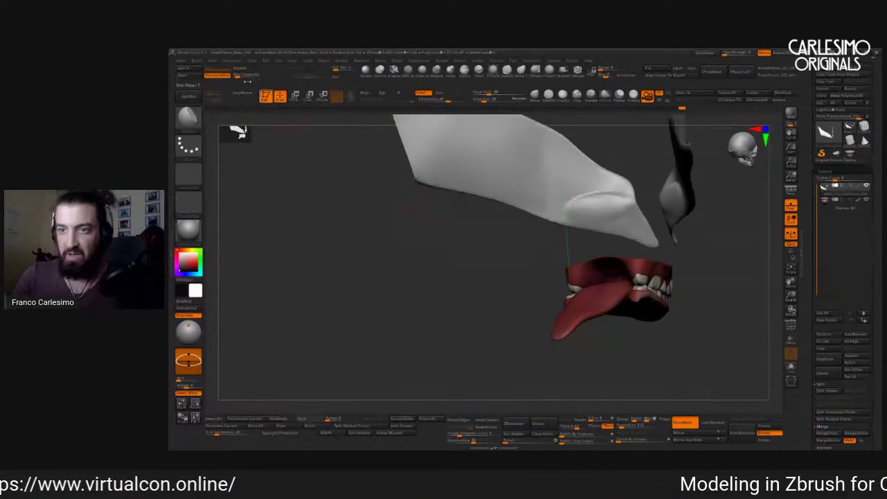
pyautogui.click(196, 60)
pyautogui.scroll(-3, 261, 264)
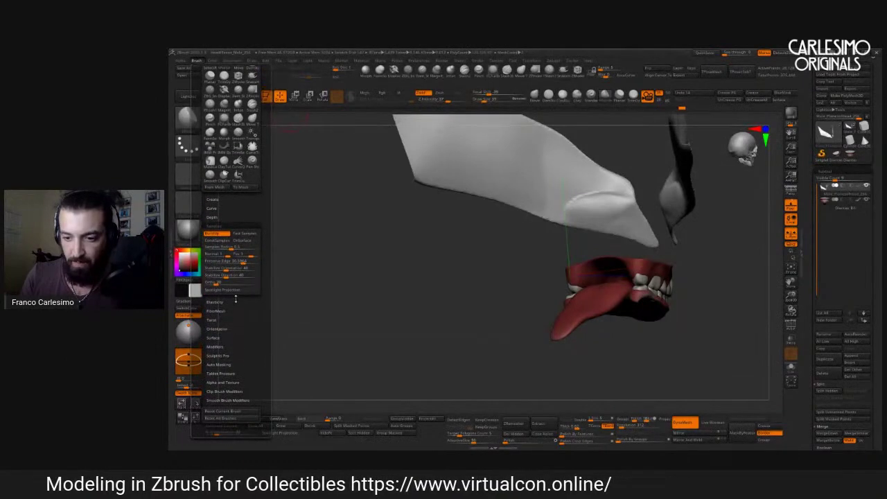
pyautogui.click(216, 226)
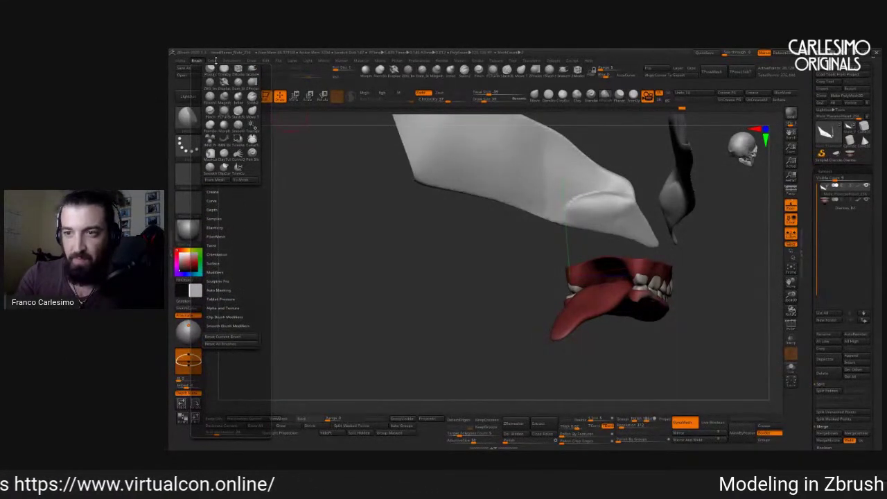
pyautogui.click(215, 290)
pyautogui.moveTo(217, 78)
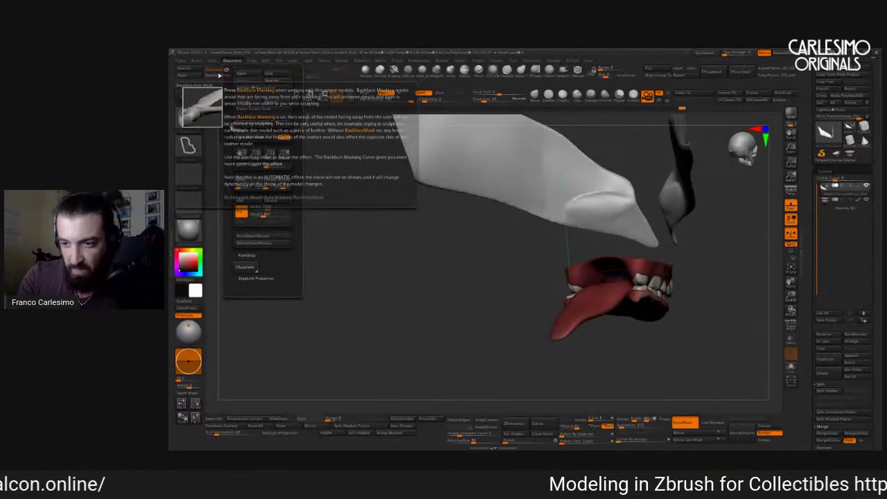
pyautogui.click(197, 60)
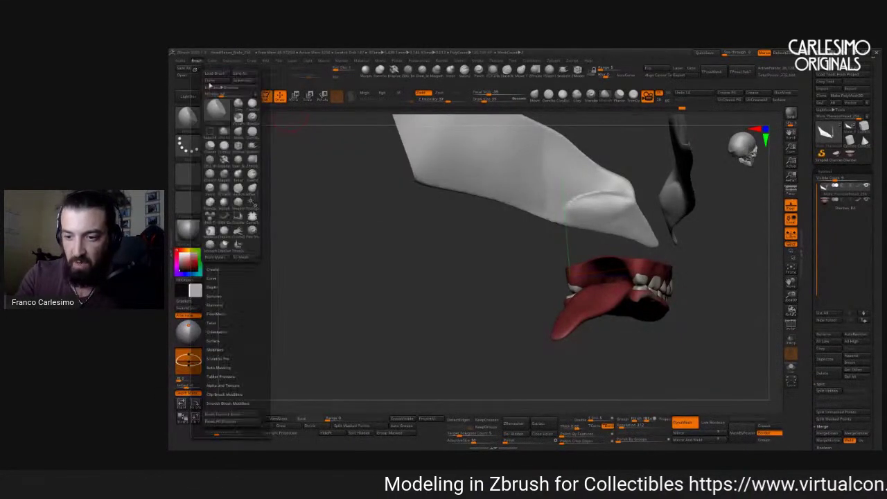
pyautogui.scroll(-2, 254, 271)
pyautogui.click(226, 288)
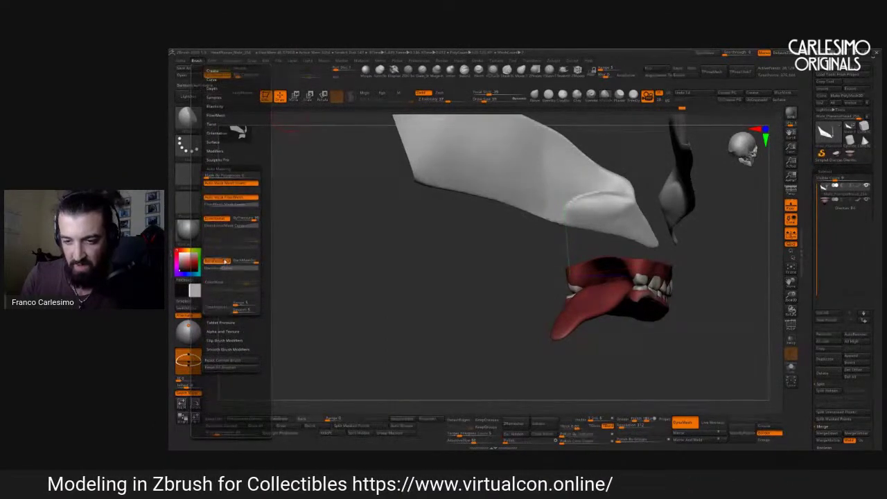
# Unhide all subtools so the full head shows with the merged mask and teeth.
pyautogui.moveTo(388, 312)
pyautogui.mouseDown()
pyautogui.moveTo(513, 291)
pyautogui.moveTo(594, 221)
pyautogui.moveTo(552, 173)
pyautogui.moveTo(611, 199)
pyautogui.moveTo(601, 191)
pyautogui.mouseUp()
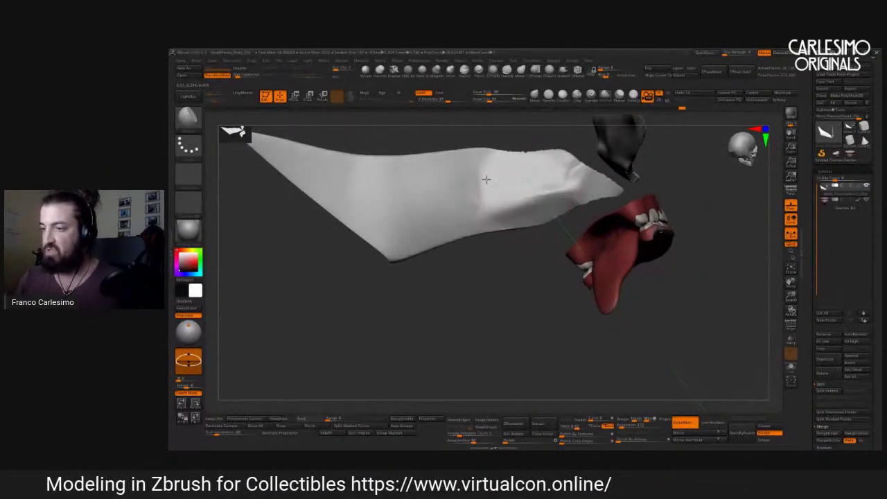
pyautogui.moveTo(485, 178); pyautogui.dragTo(499, 208)
pyautogui.moveTo(610, 222); pyautogui.dragTo(626, 233)
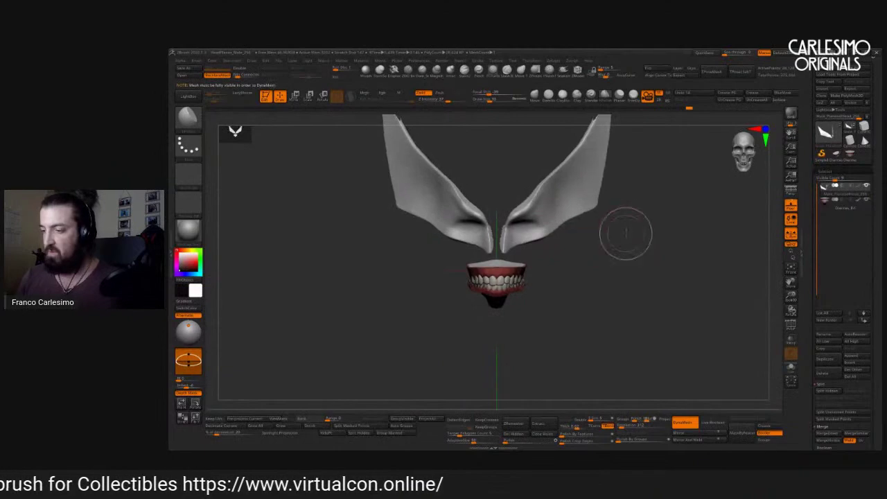
pyautogui.keyDown('ctrl'); pyautogui.keyDown('shift'); pyautogui.click(570, 254); pyautogui.keyUp('shift'); pyautogui.keyUp('ctrl')
pyautogui.moveTo(570, 254); pyautogui.dragTo(568, 208)
pyautogui.hotkey('shift', 'z')
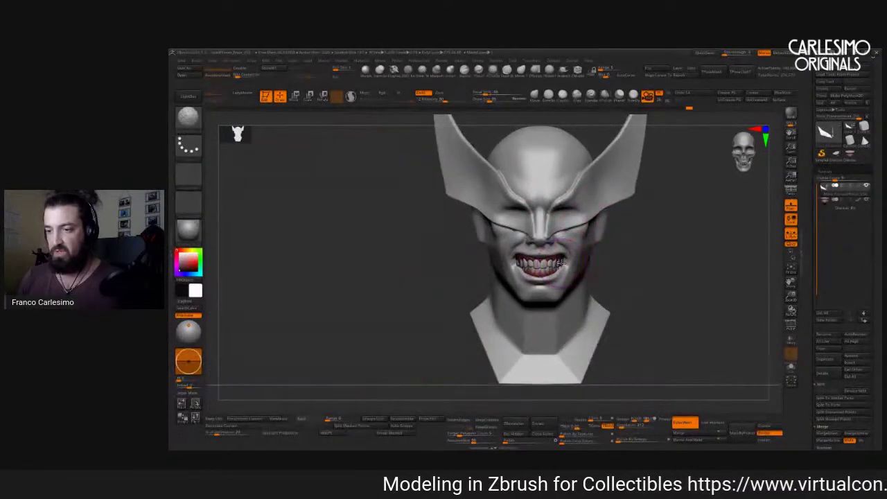
# Toggle the reference images and orbit the head to inspect the jaw, teeth and face.
pyautogui.hotkey('shift', 'z')
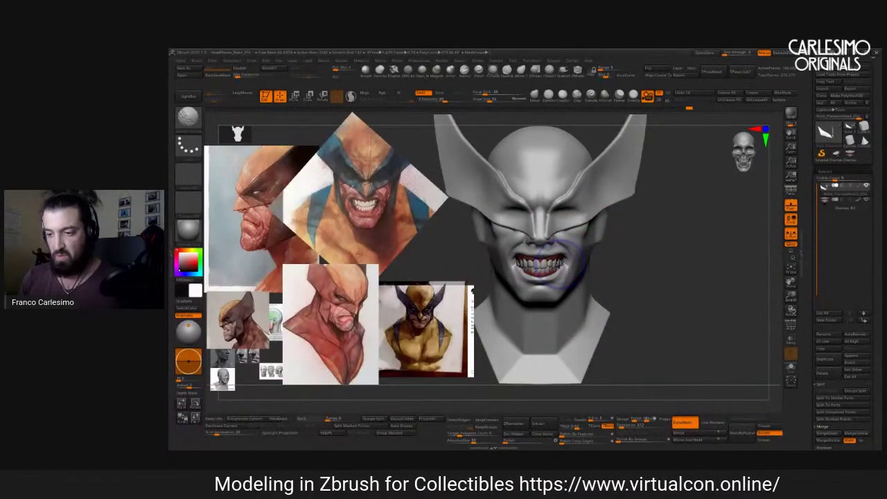
pyautogui.hotkey('shift', 'z')
pyautogui.hotkey('shift', 'z')
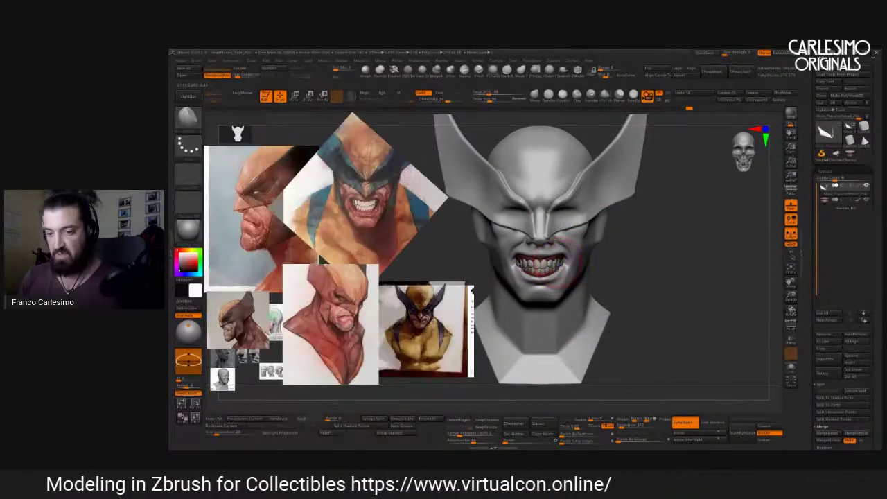
pyautogui.hotkey('shift', 'z')
pyautogui.hotkey('shift', 'z')
pyautogui.moveTo(555, 264); pyautogui.dragTo(567, 220)
pyautogui.moveTo(567, 220); pyautogui.dragTo(583, 194, button='right')
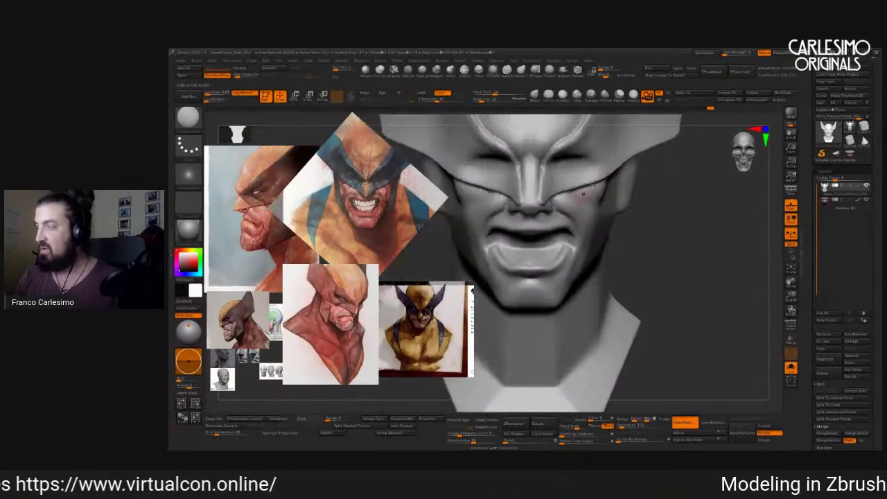
pyautogui.hotkey('shift', 'z')
pyautogui.hotkey('shift', 'z')
pyautogui.moveTo(581, 235); pyautogui.dragTo(596, 230, button='right')
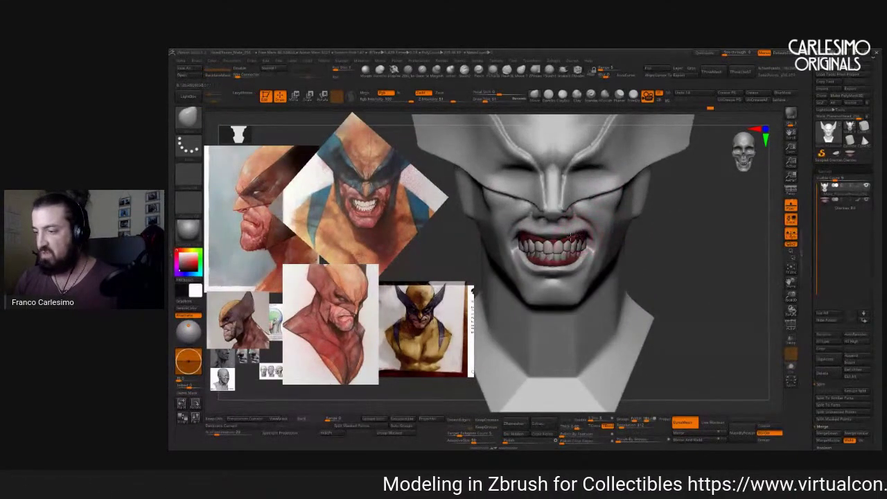
pyautogui.press('space')
pyautogui.moveTo(557, 216)
pyautogui.keyDown('alt'); pyautogui.mouseDown(button='right')
pyautogui.moveTo(557, 244)
pyautogui.moveTo(544, 211)
pyautogui.mouseUp(button='right'); pyautogui.keyUp('alt')
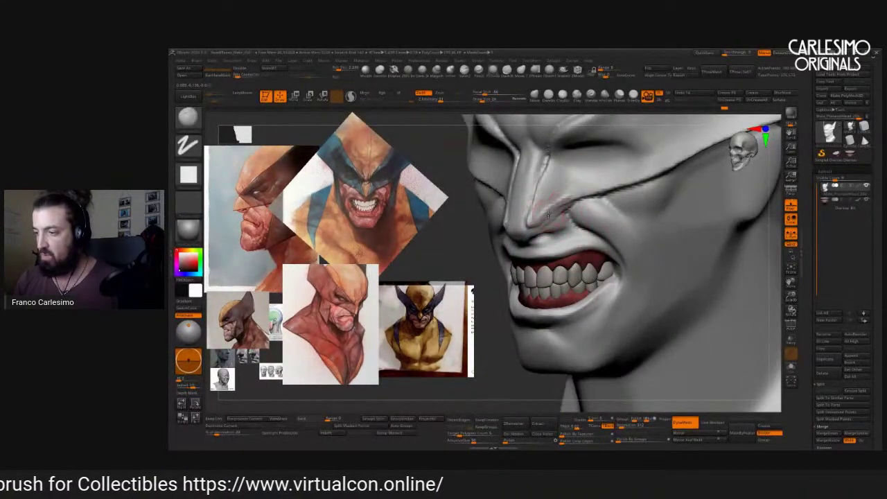
pyautogui.moveTo(578, 197); pyautogui.dragTo(562, 203, button='right')
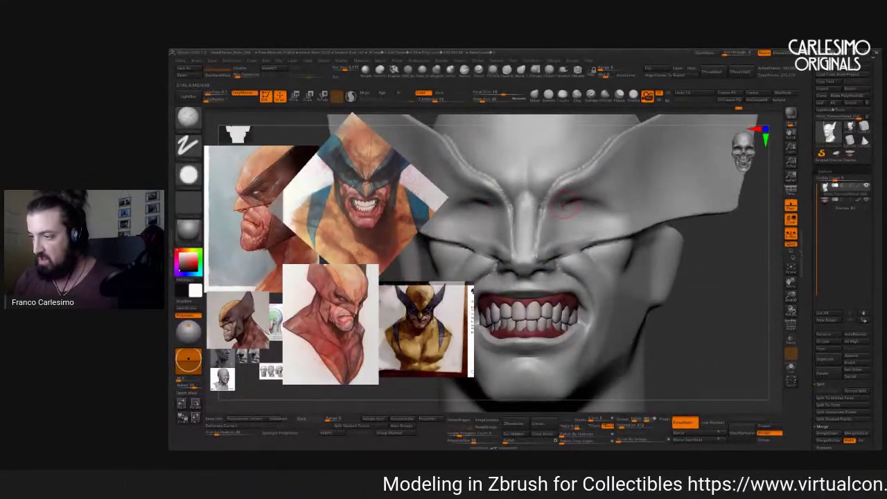
pyautogui.moveTo(599, 204); pyautogui.dragTo(572, 205, button='right')
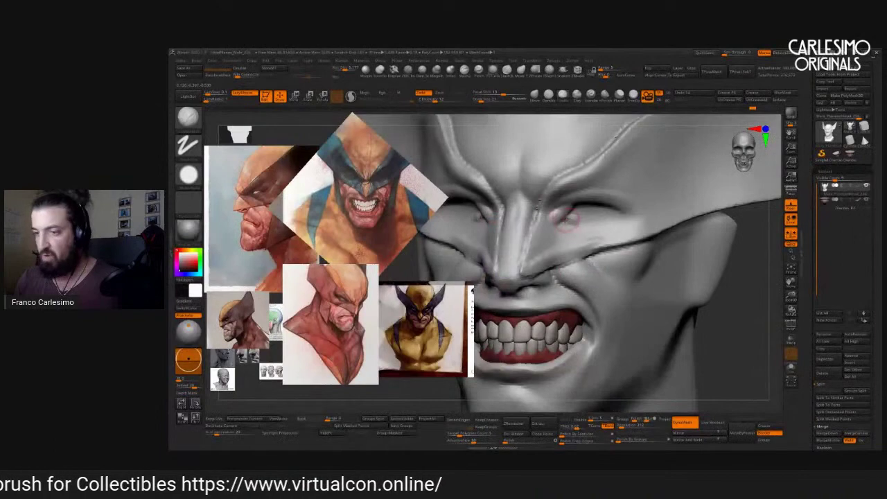
pyautogui.moveTo(581, 219); pyautogui.dragTo(574, 221, button='right')
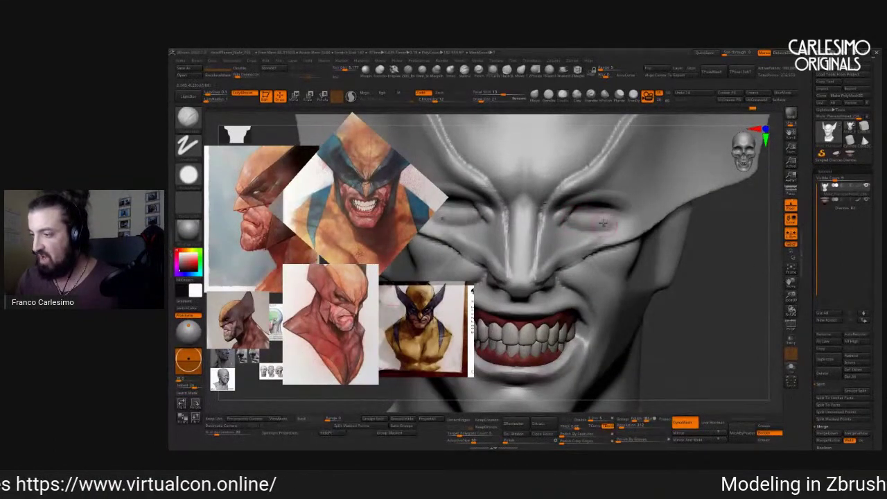
pyautogui.rightClick(603, 223)
pyautogui.moveTo(598, 222); pyautogui.dragTo(577, 214, button='right')
pyautogui.rightClick(577, 215)
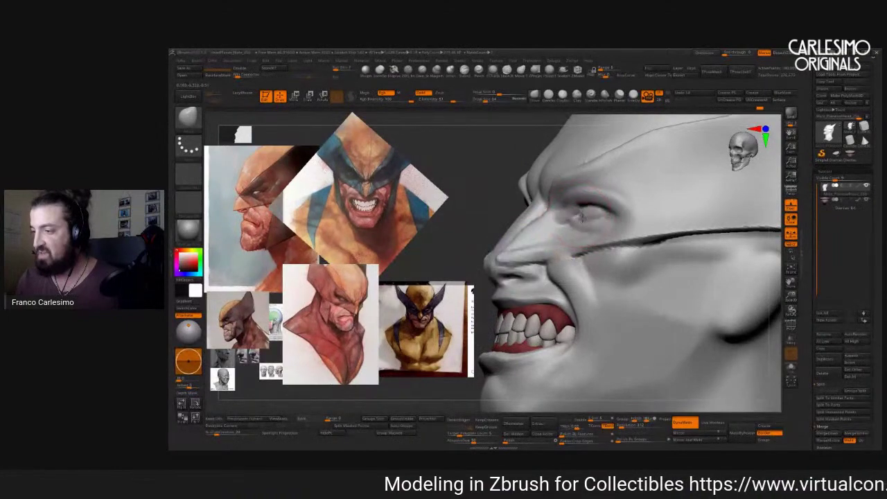
pyautogui.moveTo(582, 215); pyautogui.dragTo(620, 199, button='right')
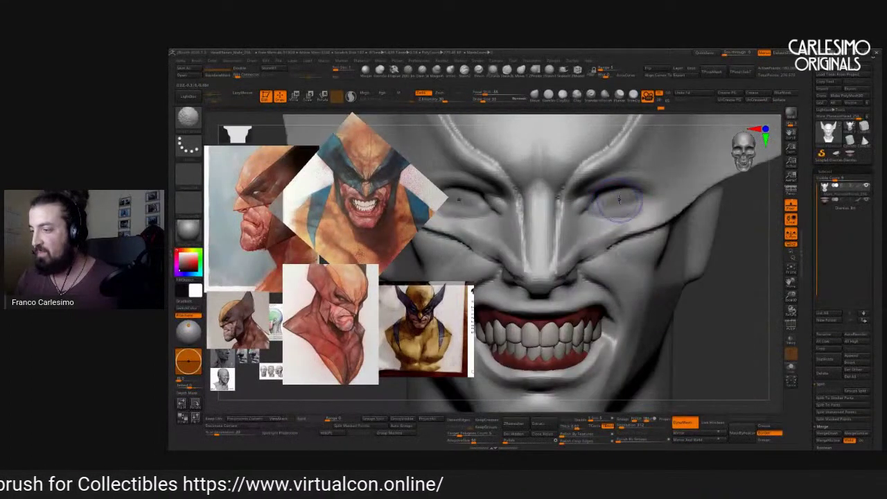
# Swap from the Standard brush to the Smooth brush while turning the head to profile.
pyautogui.press('b')
pyautogui.press('c')
pyautogui.press('b')
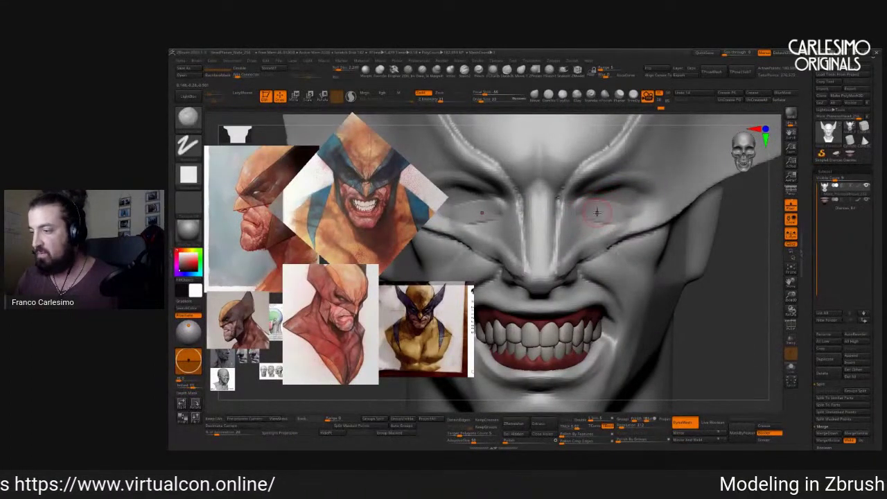
pyautogui.moveTo(626, 212); pyautogui.dragTo(588, 210, button='right')
pyautogui.press('b')
pyautogui.press('s')
pyautogui.press('t')
# Move and enlarge the side-profile Wolverine reference image in Spotlight.
pyautogui.hotkey('shift', 'z')
pyautogui.moveTo(239, 319); pyautogui.dragTo(457, 208)
pyautogui.press('z')
pyautogui.moveTo(590, 208)
pyautogui.mouseDown(button='right')
pyautogui.moveTo(604, 204)
pyautogui.moveTo(578, 201)
pyautogui.moveTo(548, 229)
pyautogui.moveTo(608, 174)
pyautogui.moveTo(602, 194)
pyautogui.moveTo(562, 209)
pyautogui.moveTo(527, 249)
pyautogui.moveTo(614, 189)
pyautogui.moveTo(575, 214)
pyautogui.moveTo(555, 203)
pyautogui.moveTo(561, 231)
pyautogui.mouseUp(button='right')
pyautogui.rightClick(574, 194)
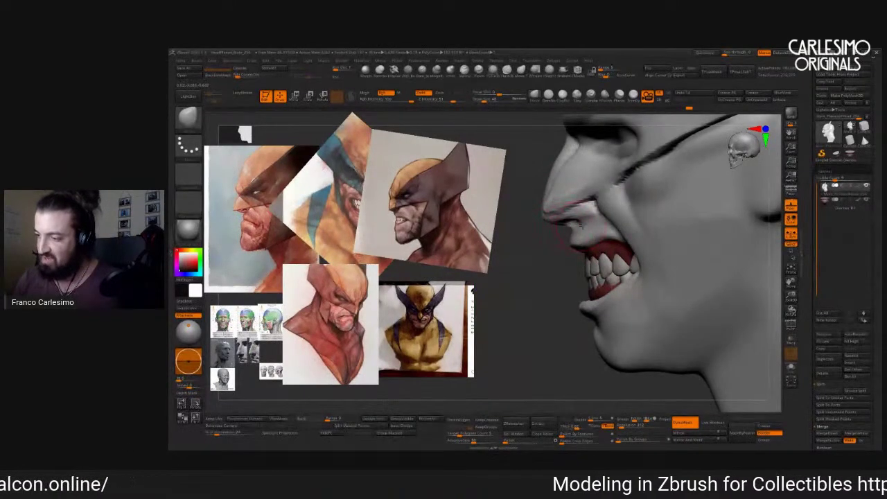
pyautogui.moveTo(592, 214)
pyautogui.mouseDown(button='right')
pyautogui.moveTo(595, 186)
pyautogui.moveTo(574, 226)
pyautogui.moveTo(586, 223)
pyautogui.moveTo(582, 233)
pyautogui.mouseUp(button='right')
# Select the Dientes_B4 subtool and expand the Normal Map and Texture Map subpalettes.
pyautogui.press('z')
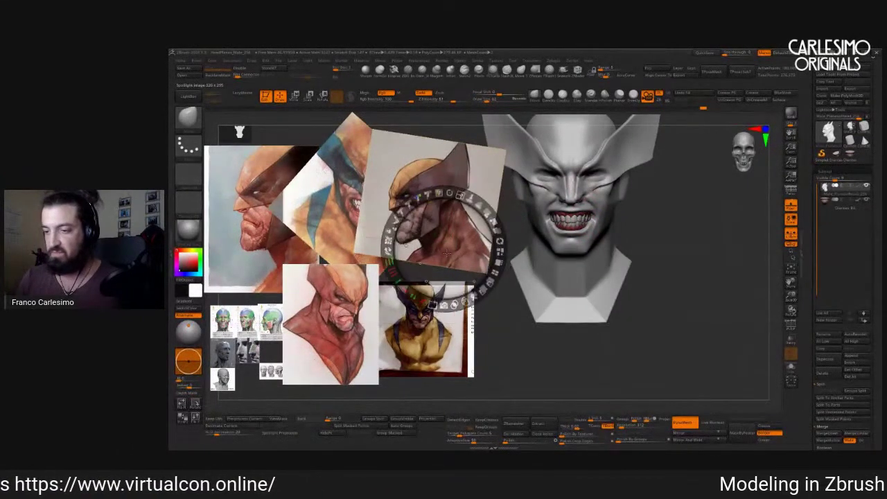
pyautogui.click(844, 209)
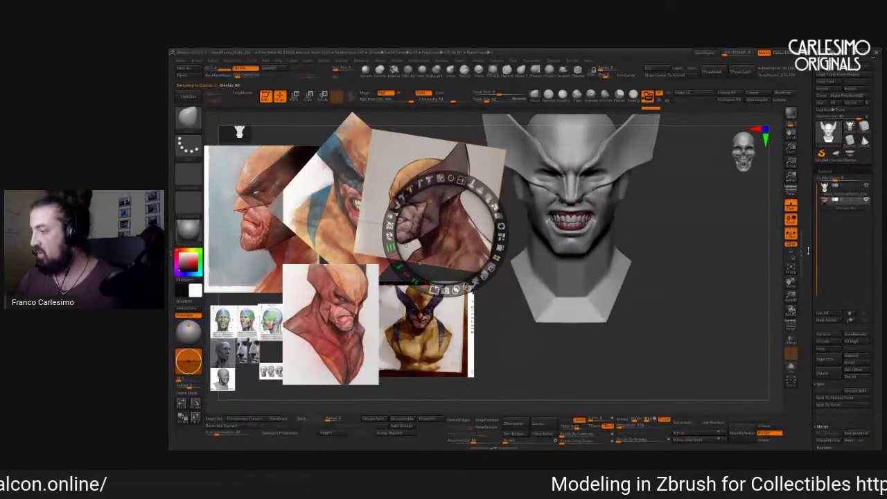
pyautogui.scroll(-5, 810, 252)
pyautogui.scroll(-4, 811, 251)
pyautogui.click(834, 199)
pyautogui.click(829, 182)
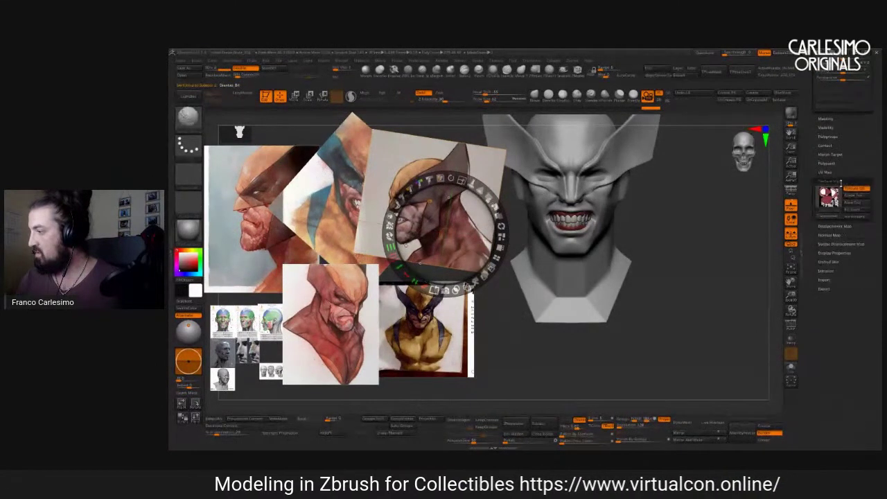
pyautogui.press('z')
# Sculpt small creases at the base of the neck, checking from several angles.
pyautogui.moveTo(622, 227); pyautogui.dragTo(594, 257, button='right')
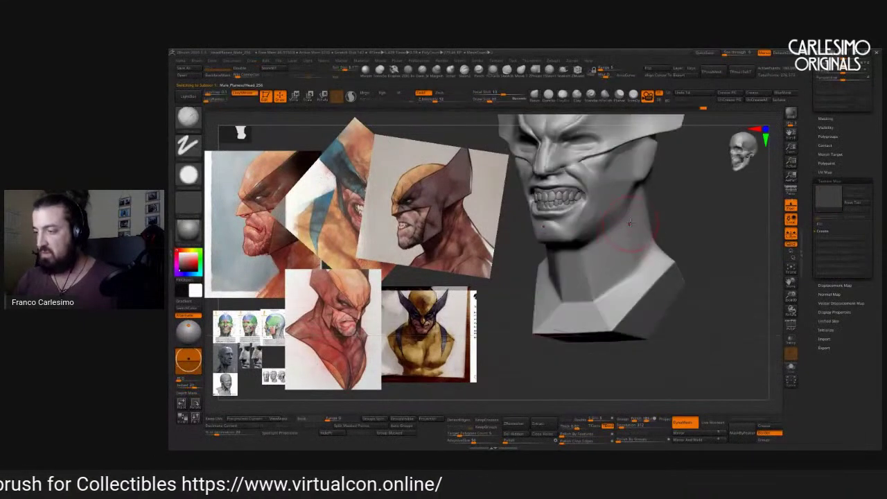
pyautogui.moveTo(628, 216); pyautogui.dragTo(636, 189, button='right')
pyautogui.moveTo(605, 267); pyautogui.dragTo(626, 225, button='right')
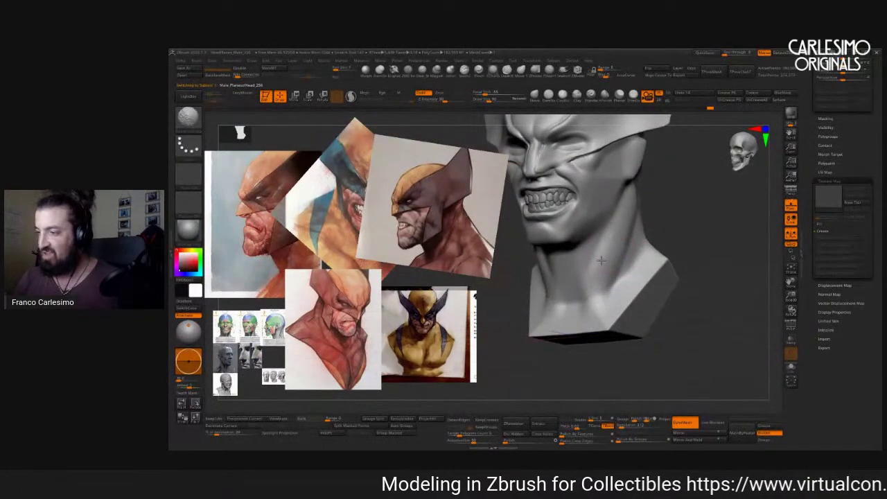
pyautogui.moveTo(622, 241)
pyautogui.mouseDown(button='right')
pyautogui.moveTo(607, 272)
pyautogui.moveTo(603, 258)
pyautogui.mouseUp(button='right')
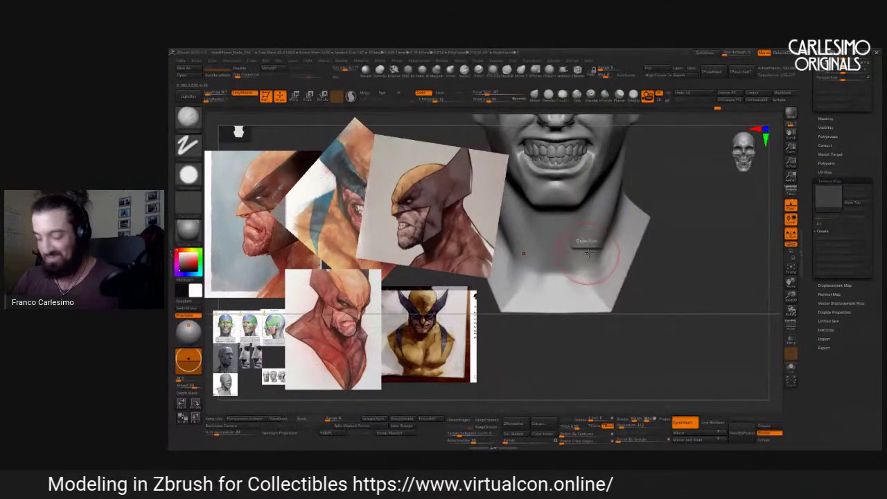
pyautogui.moveTo(576, 278); pyautogui.dragTo(577, 265)
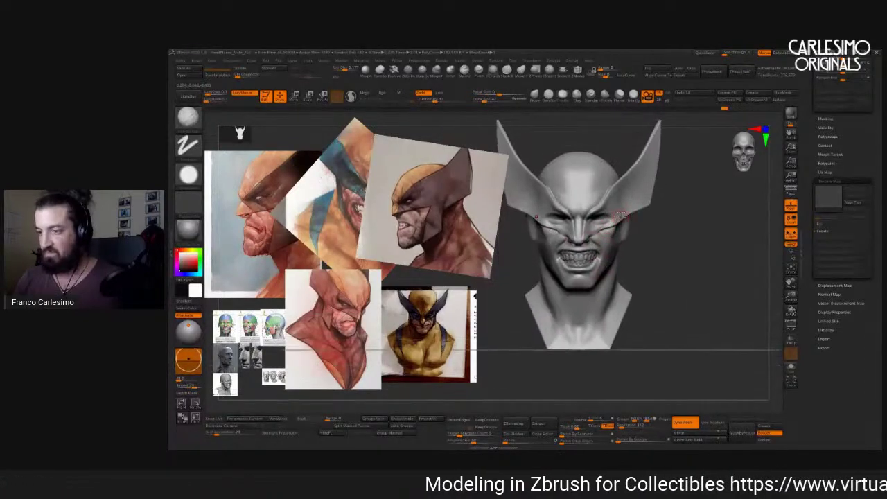
pyautogui.moveTo(693, 228); pyautogui.dragTo(666, 229)
# Bring the front-facing snarling Wolverine reference forward and enlarge it in Spotlight.
pyautogui.press('z')
pyautogui.click(357, 333)
pyautogui.moveTo(390, 278); pyautogui.dragTo(350, 246)
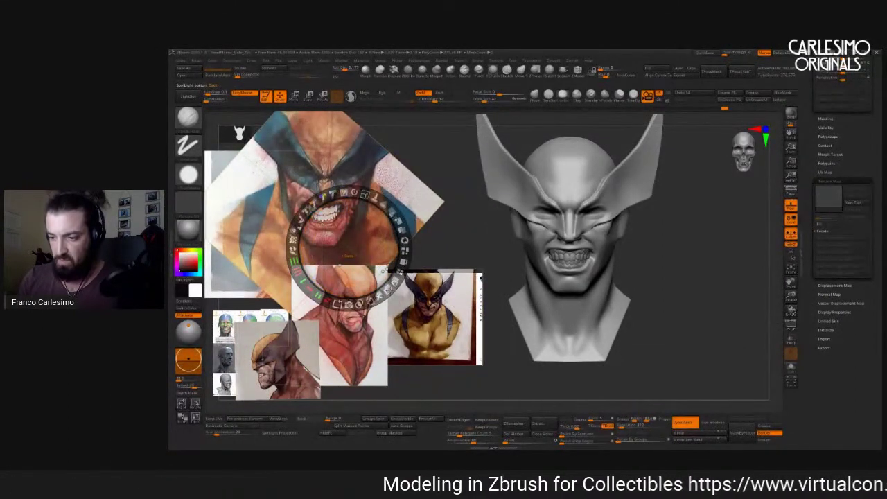
# Close Spotlight, frame and orbit the head, then activate the Move gizmo on the mask.
pyautogui.press('z')
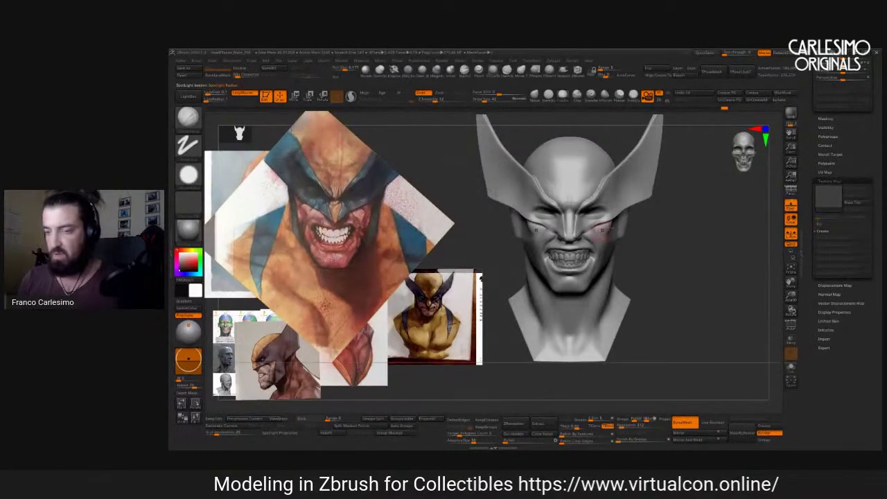
pyautogui.press('f')
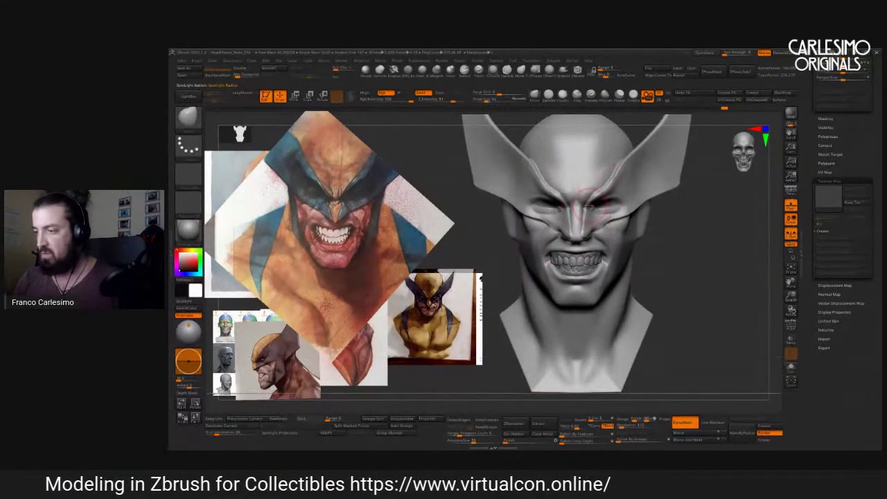
pyautogui.moveTo(589, 206)
pyautogui.mouseDown(button='right')
pyautogui.moveTo(592, 216)
pyautogui.moveTo(569, 226)
pyautogui.mouseUp(button='right')
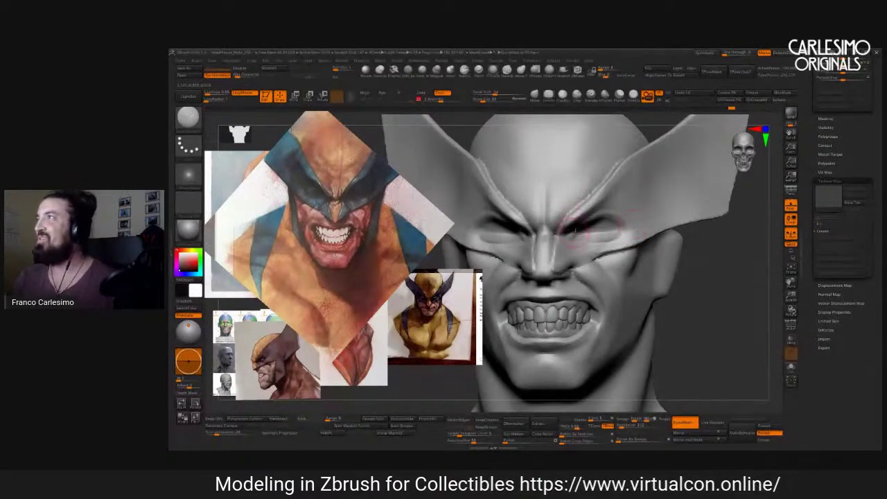
pyautogui.moveTo(589, 213)
pyautogui.mouseDown(button='right')
pyautogui.moveTo(565, 208)
pyautogui.moveTo(581, 220)
pyautogui.mouseUp(button='right')
pyautogui.moveTo(614, 190); pyautogui.dragTo(565, 208, button='right')
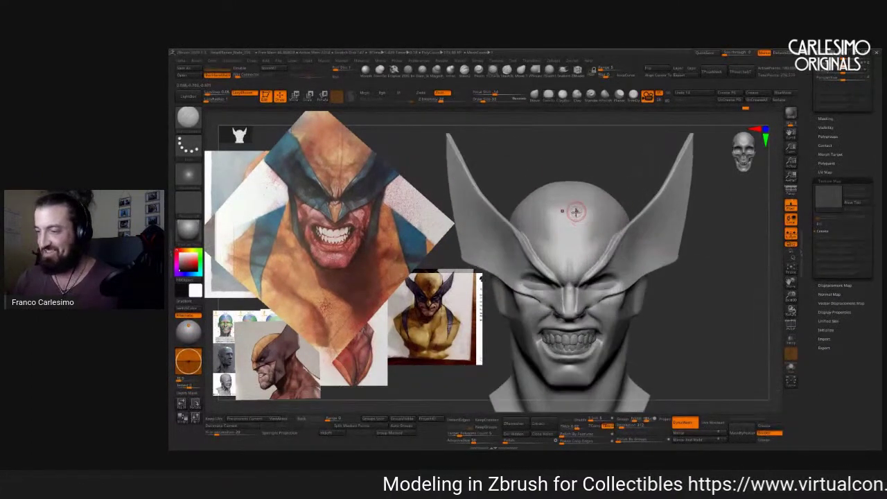
pyautogui.moveTo(550, 211)
pyautogui.mouseDown(button='right')
pyautogui.moveTo(560, 229)
pyautogui.moveTo(594, 239)
pyautogui.moveTo(590, 215)
pyautogui.moveTo(616, 210)
pyautogui.moveTo(596, 180)
pyautogui.mouseUp(button='right')
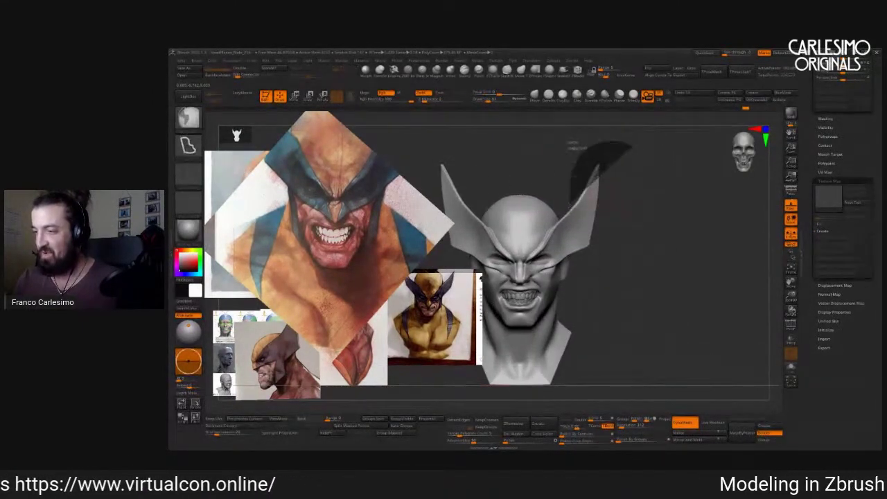
pyautogui.moveTo(569, 147); pyautogui.dragTo(560, 148, button='right')
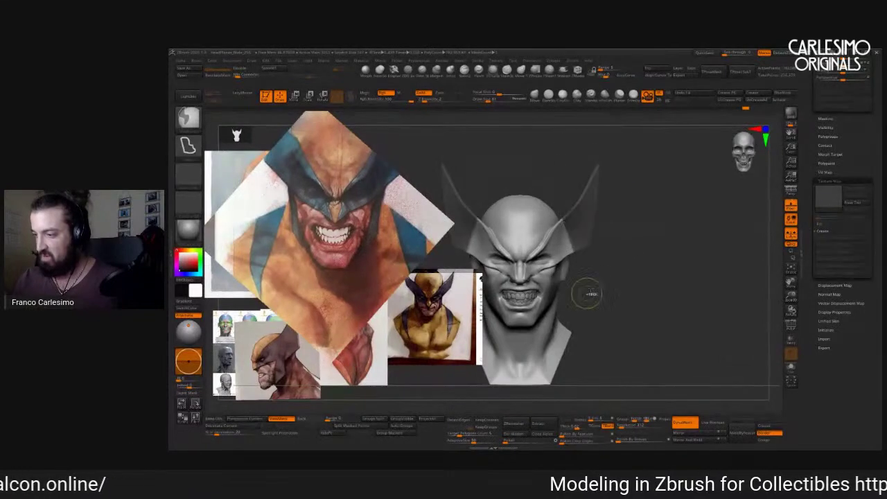
pyautogui.moveTo(586, 300); pyautogui.dragTo(624, 263, button='right')
pyautogui.press('w')
pyautogui.keyDown('alt'); pyautogui.moveTo(651, 180); pyautogui.dragTo(658, 153, button='right'); pyautogui.keyUp('alt')
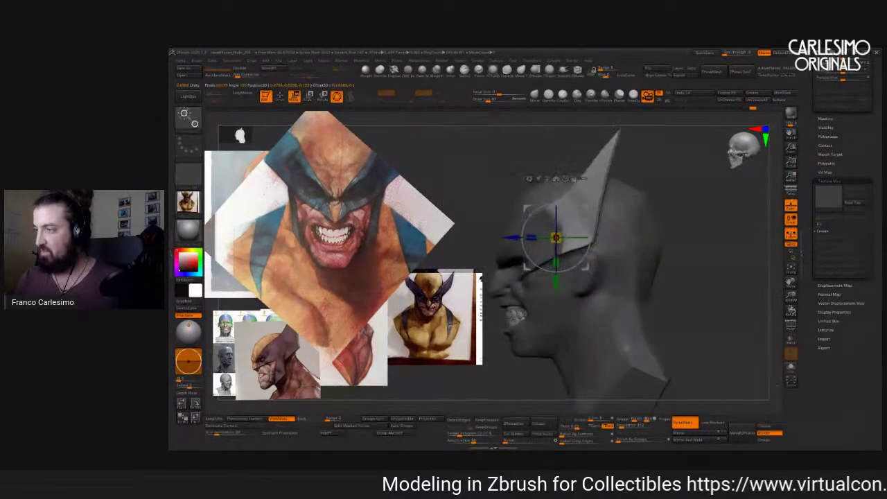
# Tilt the horned mask slightly and move the side-view Wolverine reference to the upper middle.
pyautogui.moveTo(554, 290); pyautogui.dragTo(573, 284)
pyautogui.hotkey('shift', 'z')
pyautogui.moveTo(278, 361); pyautogui.dragTo(432, 154)
pyautogui.hotkey('shift', 'z')
pyautogui.keyDown('alt'); pyautogui.moveTo(603, 277); pyautogui.dragTo(614, 258, button='right'); pyautogui.keyUp('alt')
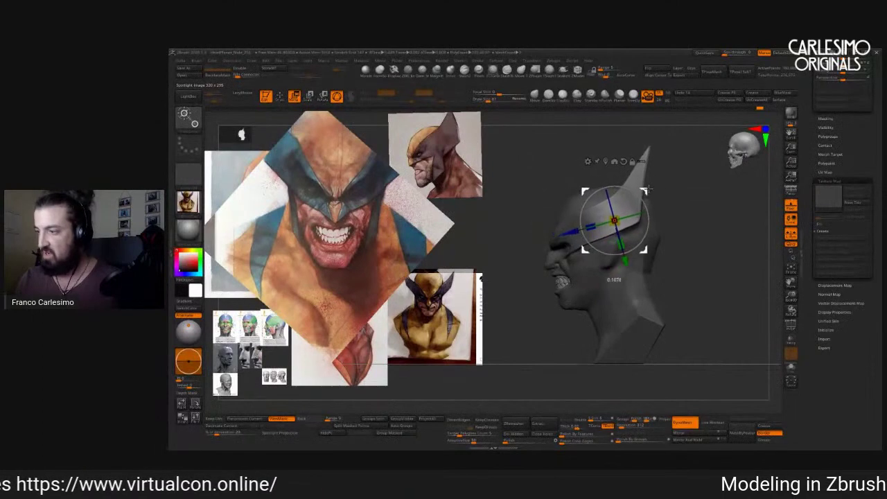
pyautogui.moveTo(649, 189)
pyautogui.keyDown('alt'); pyautogui.mouseDown(button='right')
pyautogui.moveTo(645, 208)
pyautogui.moveTo(666, 194)
pyautogui.mouseUp(button='right'); pyautogui.keyUp('alt')
# Reshape the horn tip taller and thinner with the Move brush, then check the second horn.
pyautogui.press('q')
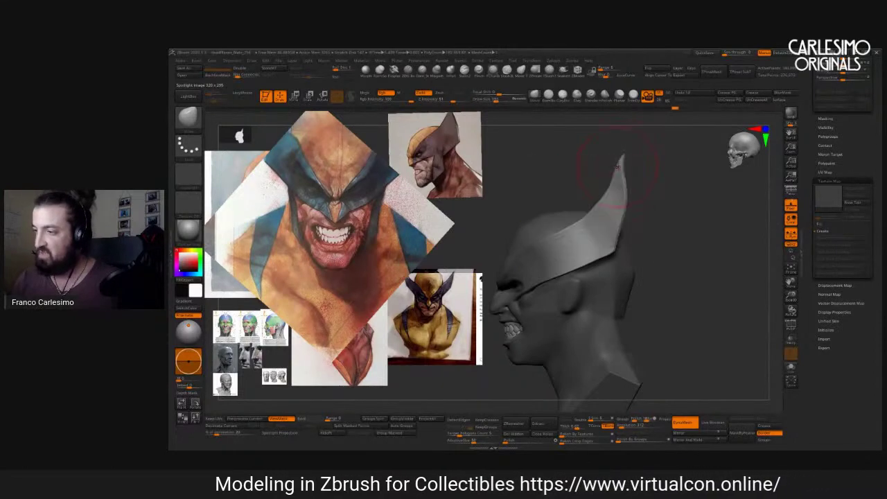
pyautogui.moveTo(622, 153); pyautogui.dragTo(621, 162)
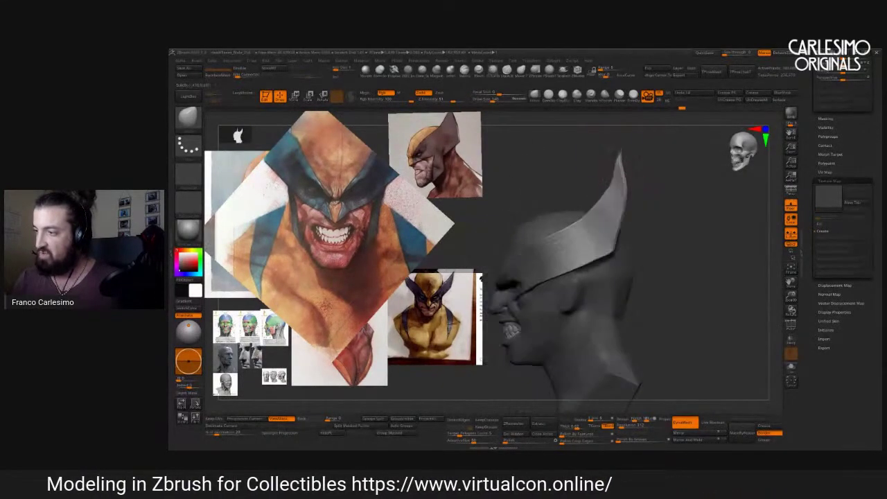
pyautogui.hotkey('ctrl', 'z')
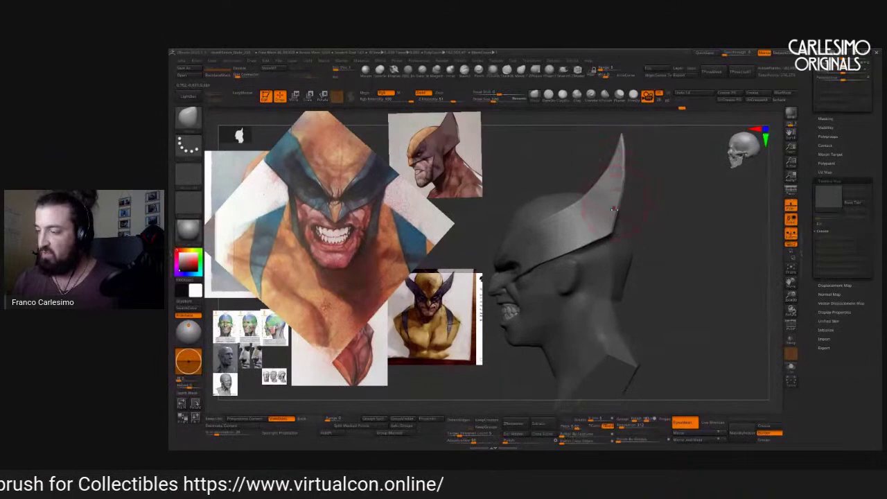
pyautogui.moveTo(619, 231)
pyautogui.mouseDown(button='right')
pyautogui.moveTo(626, 191)
pyautogui.moveTo(607, 194)
pyautogui.moveTo(613, 181)
pyautogui.moveTo(599, 210)
pyautogui.moveTo(575, 216)
pyautogui.moveTo(580, 210)
pyautogui.moveTo(594, 242)
pyautogui.mouseUp(button='right')
pyautogui.click(578, 99)
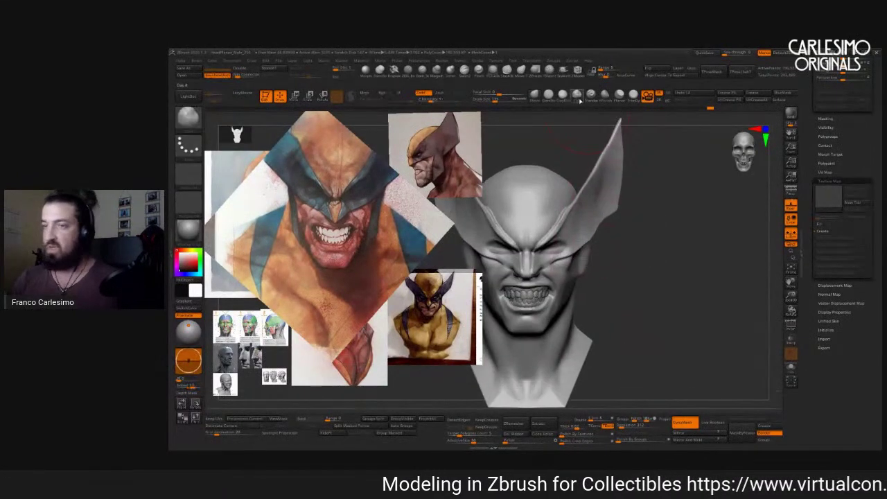
# Orbit the head through three-quarter, front and side views, checking brush settings.
pyautogui.moveTo(458, 197); pyautogui.dragTo(420, 196, button='right')
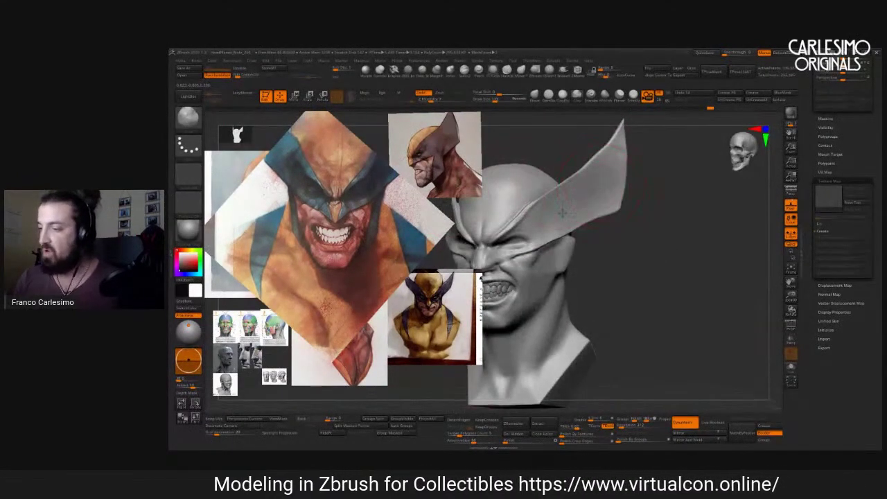
pyautogui.moveTo(637, 211); pyautogui.dragTo(608, 206, button='right')
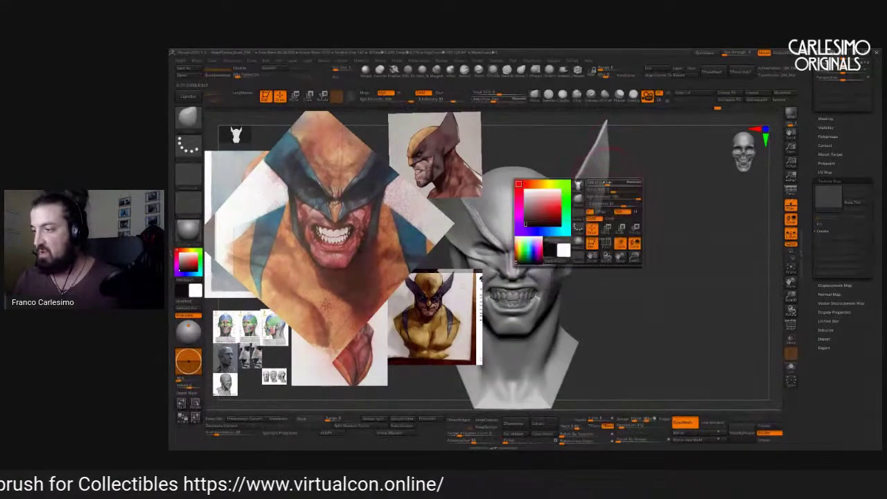
pyautogui.moveTo(614, 183); pyautogui.dragTo(596, 207, button='right')
pyautogui.press('space')
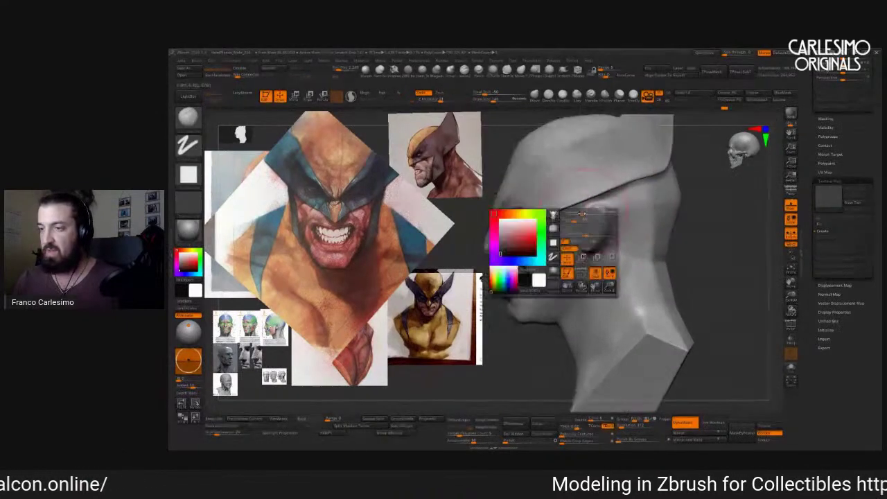
pyautogui.moveTo(583, 218)
pyautogui.mouseDown(button='right')
pyautogui.moveTo(586, 208)
pyautogui.moveTo(595, 223)
pyautogui.moveTo(582, 193)
pyautogui.moveTo(588, 184)
pyautogui.moveTo(582, 190)
pyautogui.moveTo(608, 194)
pyautogui.moveTo(620, 136)
pyautogui.mouseUp(button='right')
pyautogui.press('space')
pyautogui.press('shift')
pyautogui.press('shift')
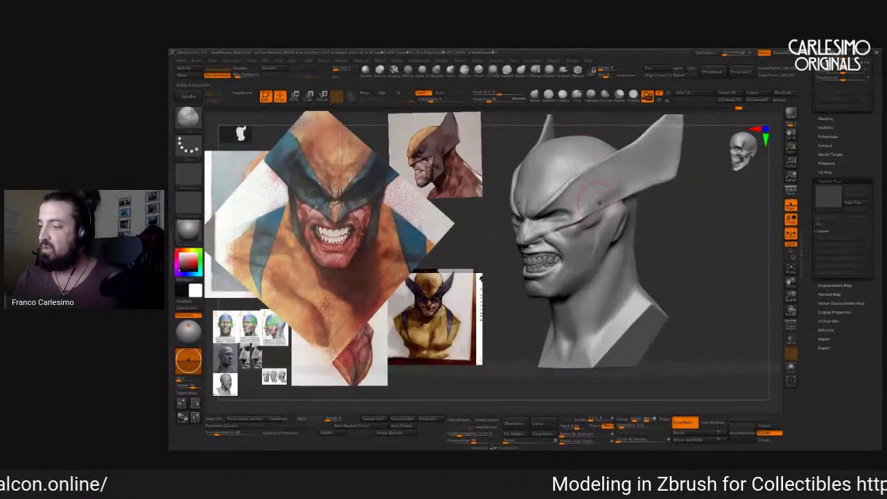
pyautogui.moveTo(615, 203)
pyautogui.mouseDown(button='right')
pyautogui.moveTo(607, 198)
pyautogui.moveTo(600, 211)
pyautogui.moveTo(615, 201)
pyautogui.mouseUp(button='right')
pyautogui.press('space')
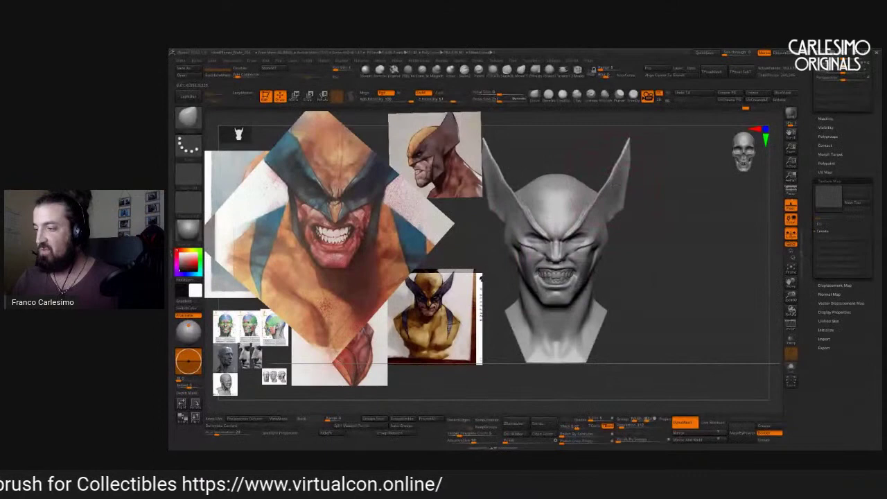
pyautogui.press('space')
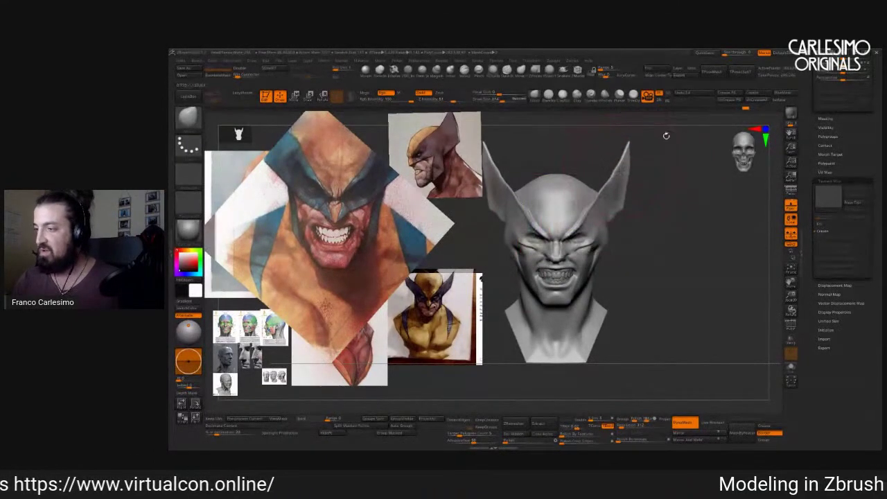
# Pick another brush, zoom in on the head, and open the full Brush palette library.
pyautogui.click(449, 72)
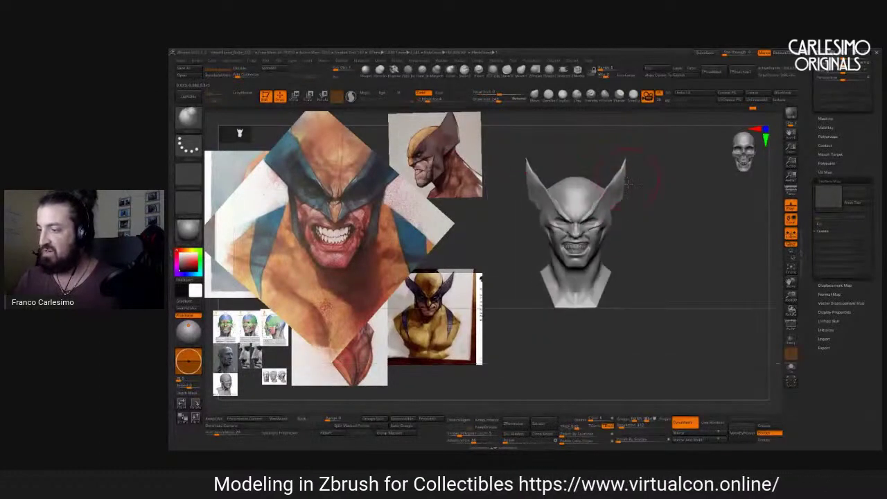
pyautogui.moveTo(655, 230); pyautogui.dragTo(662, 164)
pyautogui.moveTo(562, 277); pyautogui.dragTo(608, 201)
pyautogui.rightClick(595, 202)
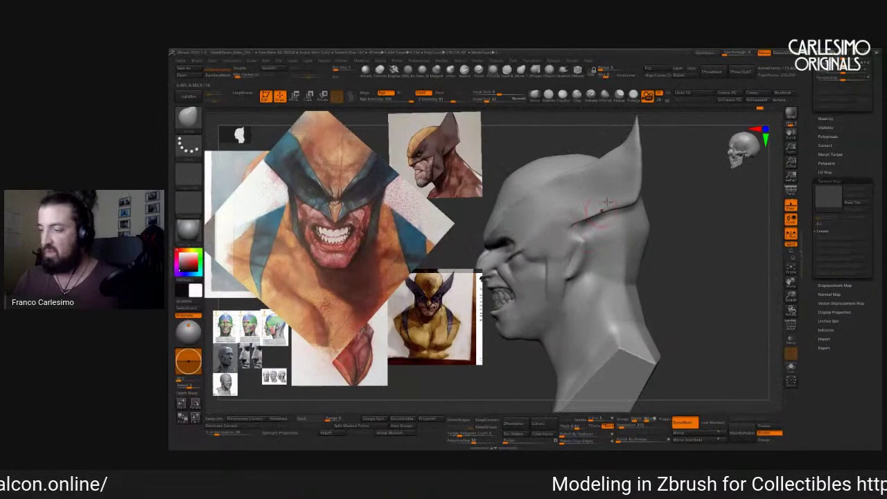
pyautogui.click(196, 123)
pyautogui.click(198, 124)
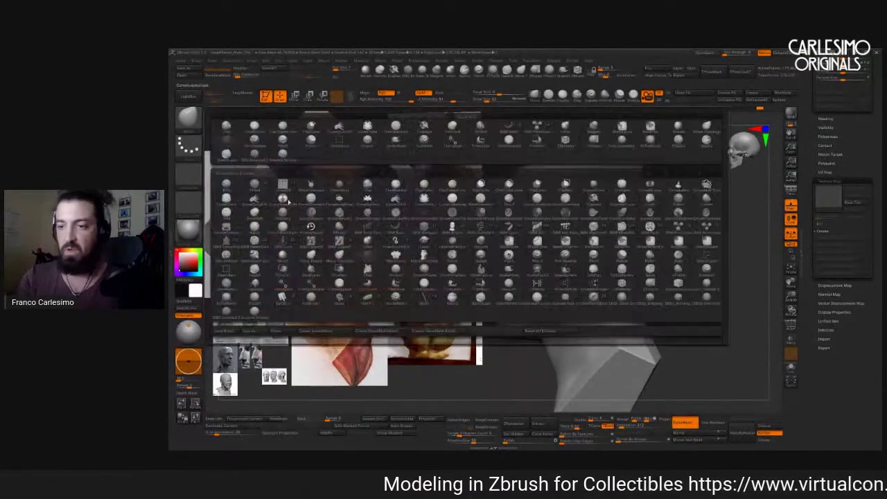
# Choose a new sculpting brush from the palette and carve crease lines along the mask edges.
pyautogui.click(243, 212)
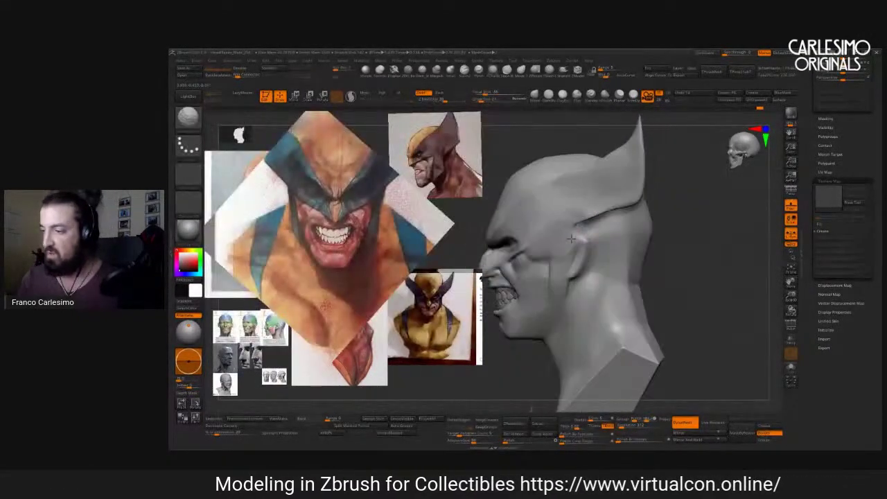
pyautogui.moveTo(562, 229); pyautogui.dragTo(564, 228, button='right')
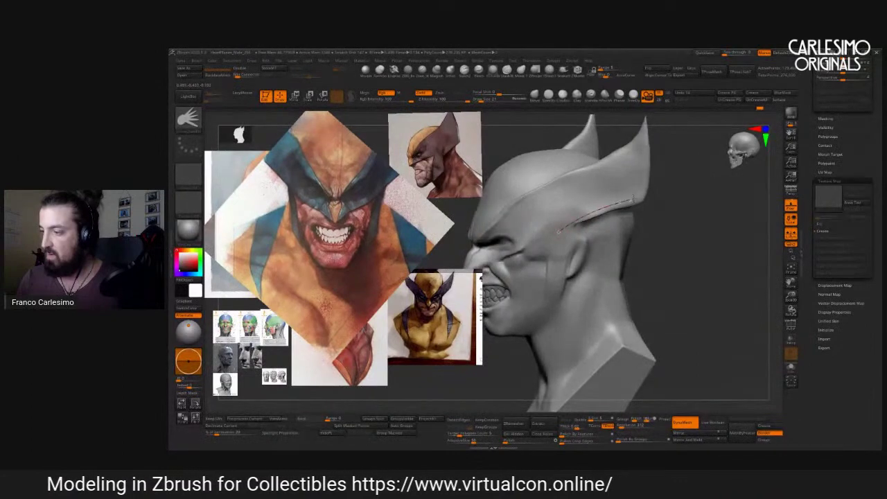
pyautogui.moveTo(559, 248)
pyautogui.mouseDown(button='right')
pyautogui.moveTo(583, 244)
pyautogui.moveTo(648, 198)
pyautogui.moveTo(627, 218)
pyautogui.moveTo(617, 202)
pyautogui.mouseUp(button='right')
pyautogui.press('b')
pyautogui.press('s')
pyautogui.press('t')
# Smooth the cheek grooves beneath the mask while viewing from underneath and the front.
pyautogui.press('space')
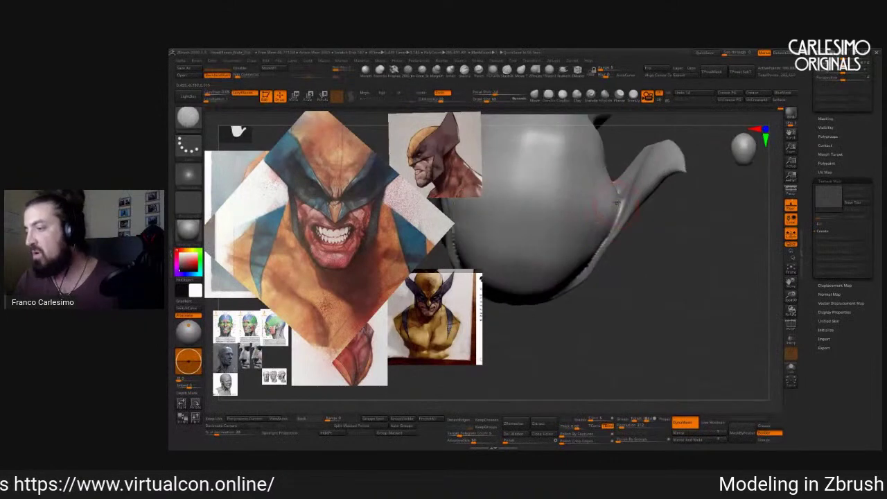
pyautogui.moveTo(602, 237); pyautogui.dragTo(619, 179, button='right')
pyautogui.moveTo(606, 213); pyautogui.dragTo(601, 192, button='right')
pyautogui.press('space')
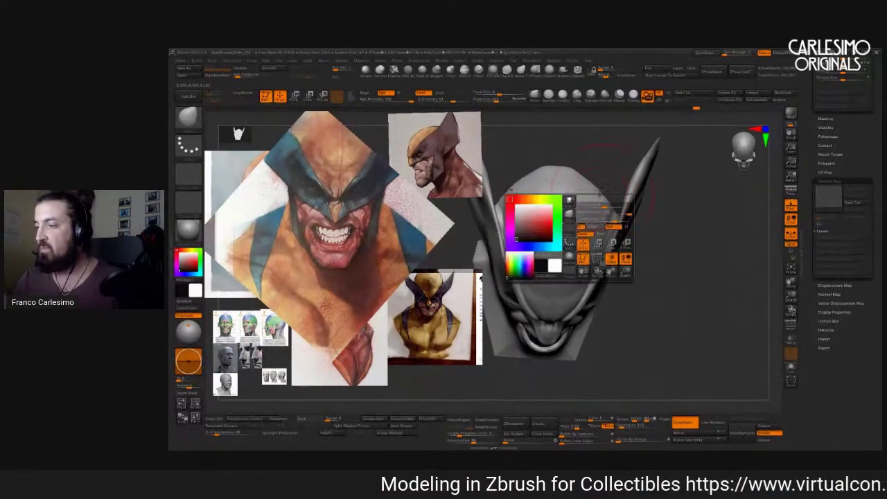
pyautogui.moveTo(568, 166)
pyautogui.mouseDown(button='right')
pyautogui.moveTo(549, 172)
pyautogui.moveTo(550, 189)
pyautogui.moveTo(586, 217)
pyautogui.moveTo(582, 178)
pyautogui.mouseUp(button='right')
pyautogui.rightClick(510, 240)
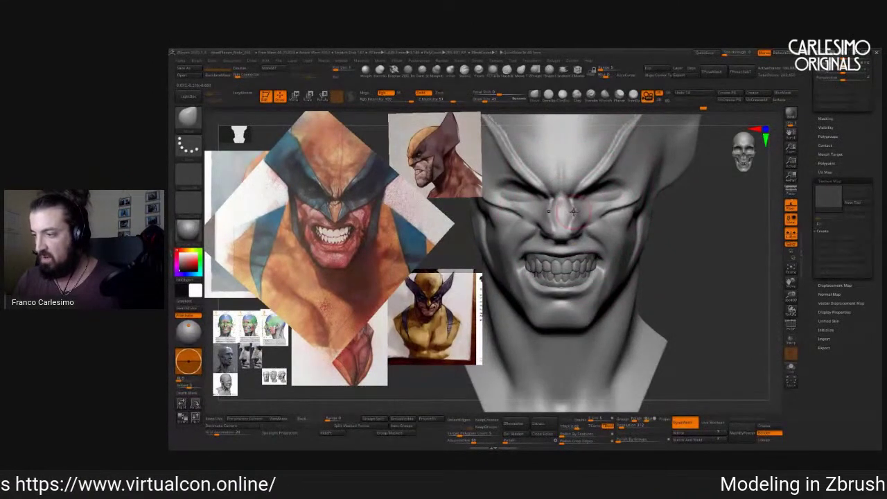
# Switch to the Standard brush (B-S-T) and carve the nose and cheek snarl creases toward profile.
pyautogui.moveTo(572, 217)
pyautogui.mouseDown(button='right')
pyautogui.moveTo(551, 215)
pyautogui.moveTo(555, 242)
pyautogui.moveTo(584, 200)
pyautogui.mouseUp(button='right')
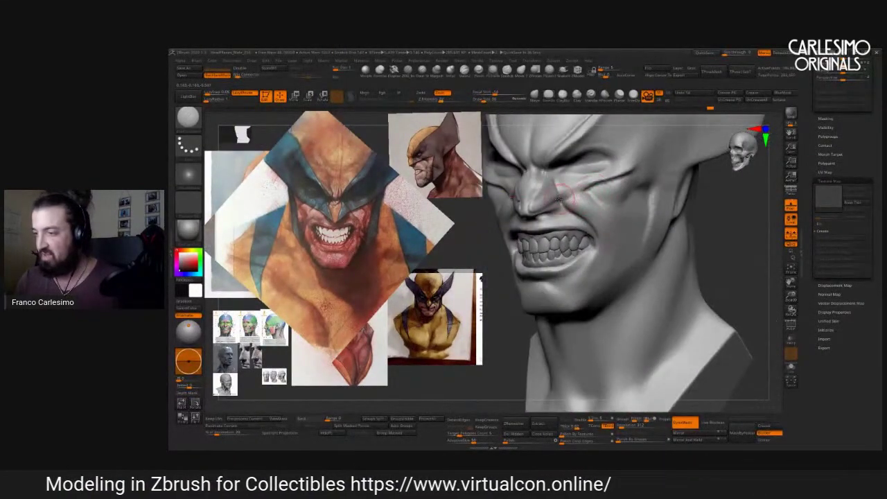
pyautogui.press('b')
pyautogui.press('s')
pyautogui.press('t')
pyautogui.press('space')
pyautogui.press('space')
pyautogui.moveTo(616, 179); pyautogui.dragTo(609, 200, button='right')
pyautogui.moveTo(608, 248); pyautogui.dragTo(598, 170, button='right')
# Shift-smooth the creases from front and left-profile views, then make the reference images editable.
pyautogui.press('shift')
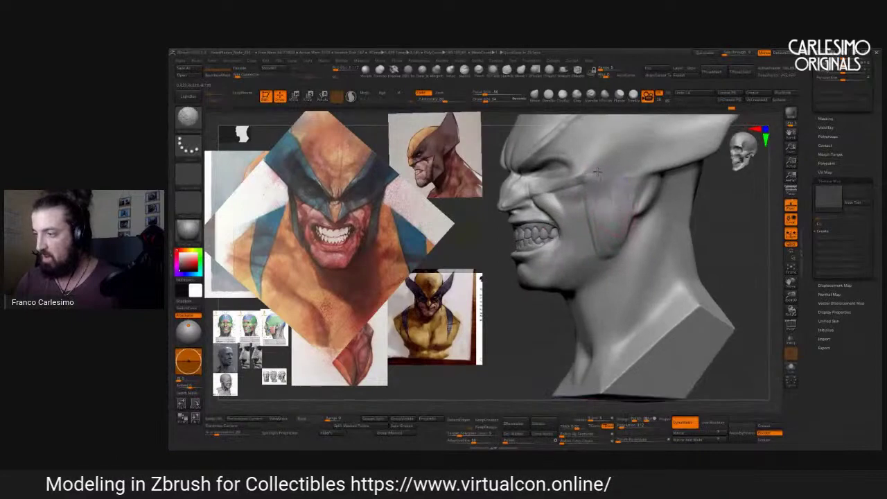
pyautogui.moveTo(621, 207)
pyautogui.mouseDown(button='right')
pyautogui.moveTo(622, 220)
pyautogui.moveTo(606, 221)
pyautogui.moveTo(593, 205)
pyautogui.moveTo(624, 203)
pyautogui.moveTo(606, 209)
pyautogui.moveTo(604, 197)
pyautogui.mouseUp(button='right')
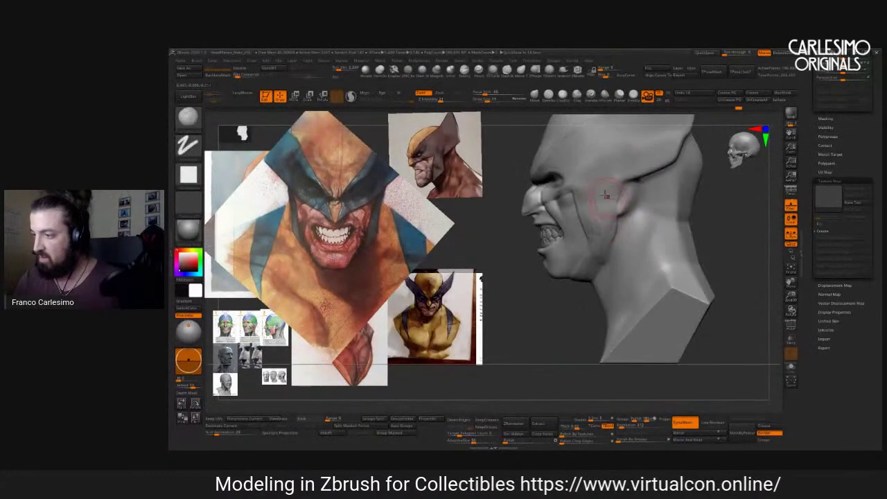
pyautogui.moveTo(598, 248)
pyautogui.keyDown('shift'); pyautogui.mouseDown(button='right')
pyautogui.moveTo(605, 221)
pyautogui.moveTo(608, 234)
pyautogui.moveTo(594, 203)
pyautogui.moveTo(617, 173)
pyautogui.moveTo(598, 110)
pyautogui.moveTo(563, 206)
pyautogui.moveTo(575, 222)
pyautogui.mouseUp(button='right'); pyautogui.keyUp('shift')
pyautogui.press('space')
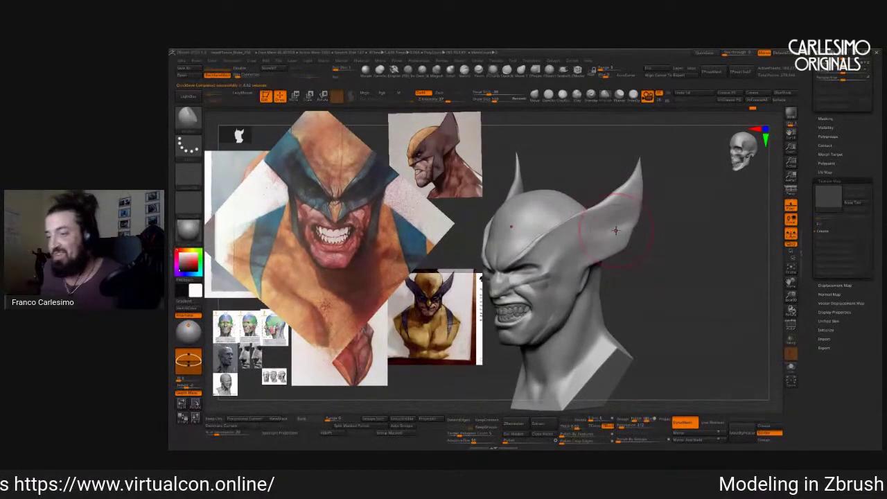
pyautogui.moveTo(615, 230); pyautogui.dragTo(551, 224, button='right')
pyautogui.hotkey('shift', 'z')
# Move the side-profile Wolverine reference to the top left and nudge the lower reference down.
pyautogui.click(444, 315)
pyautogui.moveTo(444, 316)
pyautogui.mouseDown()
pyautogui.moveTo(426, 322)
pyautogui.moveTo(449, 332)
pyautogui.mouseUp()
pyautogui.click(459, 168)
pyautogui.moveTo(460, 168); pyautogui.dragTo(244, 149)
pyautogui.press('z')
# Refine the cheek and teeth creases and the mask, checking profile, front and underside views.
pyautogui.moveTo(579, 202); pyautogui.dragTo(610, 235, button='right')
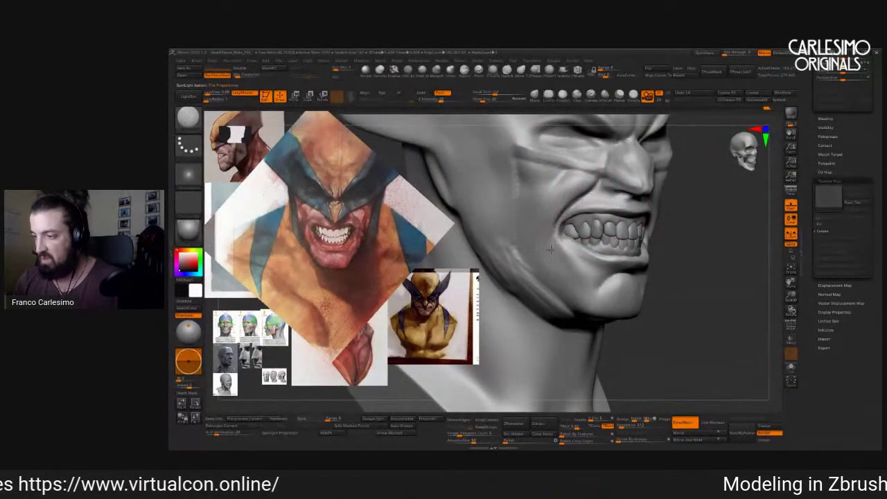
pyautogui.moveTo(557, 228); pyautogui.dragTo(555, 238, button='right')
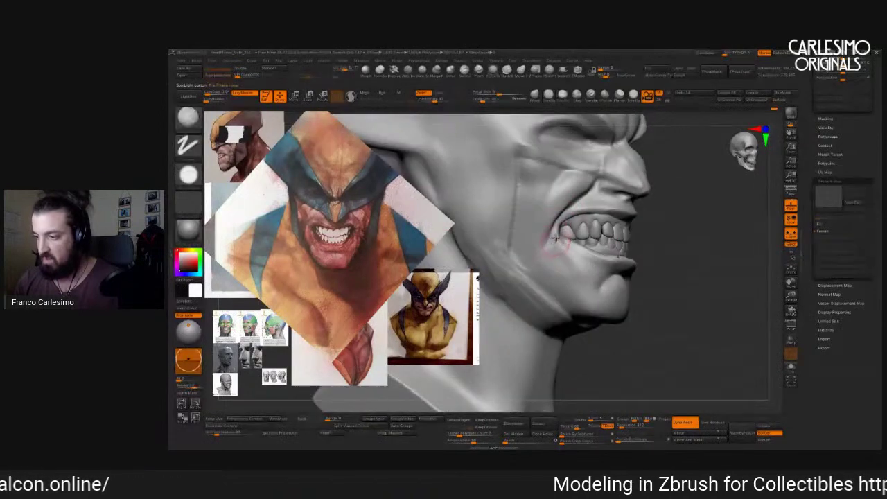
pyautogui.moveTo(570, 275)
pyautogui.mouseDown(button='right')
pyautogui.moveTo(582, 244)
pyautogui.moveTo(578, 256)
pyautogui.moveTo(594, 249)
pyautogui.moveTo(582, 214)
pyautogui.moveTo(594, 223)
pyautogui.mouseUp(button='right')
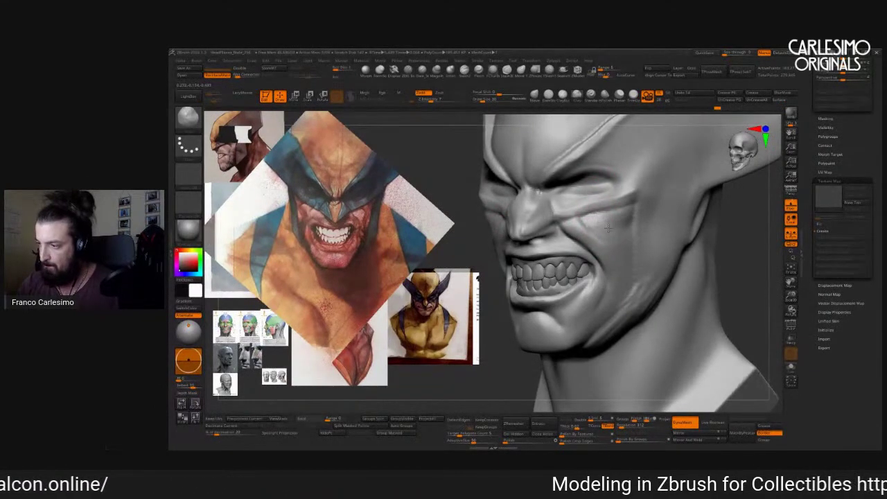
pyautogui.moveTo(617, 216)
pyautogui.mouseDown(button='right')
pyautogui.moveTo(533, 227)
pyautogui.moveTo(623, 219)
pyautogui.mouseUp(button='right')
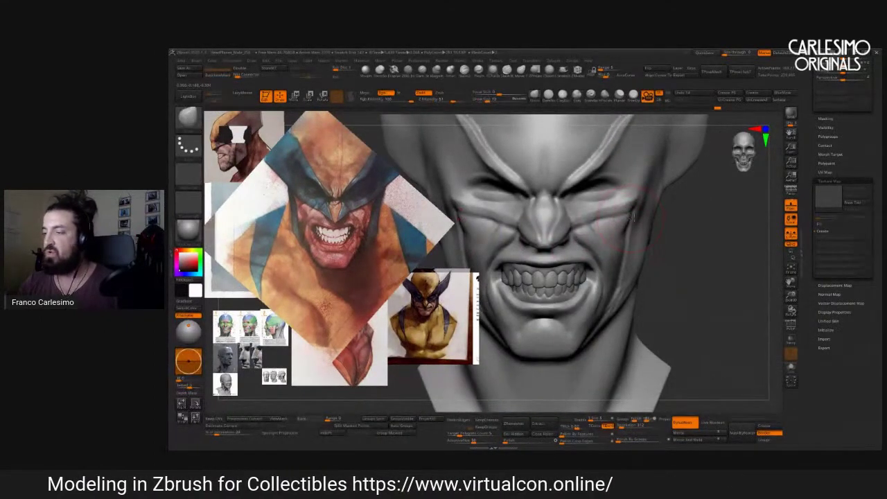
pyautogui.moveTo(635, 218)
pyautogui.mouseDown(button='right')
pyautogui.moveTo(606, 174)
pyautogui.moveTo(608, 217)
pyautogui.moveTo(627, 161)
pyautogui.moveTo(614, 132)
pyautogui.mouseUp(button='right')
pyautogui.press('space')
pyautogui.moveTo(377, 111)
pyautogui.mouseDown(button='right')
pyautogui.moveTo(637, 215)
pyautogui.moveTo(631, 220)
pyautogui.mouseUp(button='right')
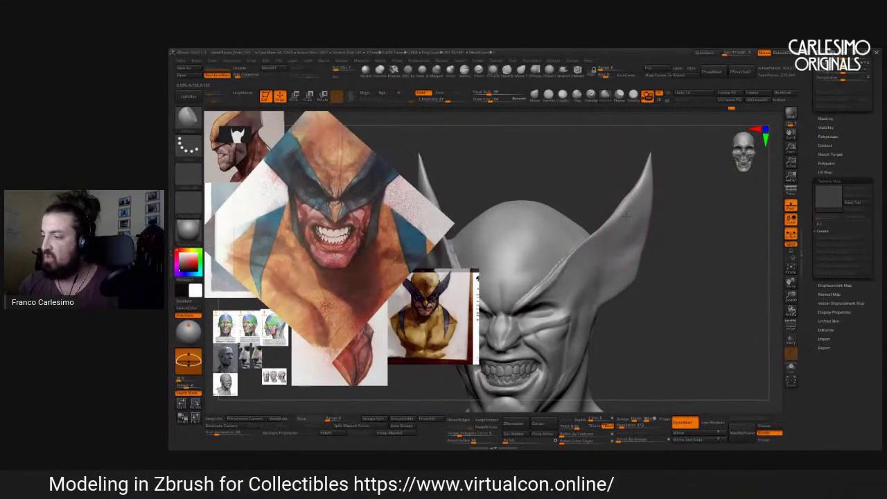
pyautogui.moveTo(627, 220)
pyautogui.mouseDown(button='right')
pyautogui.moveTo(534, 143)
pyautogui.moveTo(605, 250)
pyautogui.moveTo(592, 248)
pyautogui.moveTo(555, 284)
pyautogui.moveTo(573, 258)
pyautogui.moveTo(564, 248)
pyautogui.moveTo(574, 233)
pyautogui.moveTo(566, 237)
pyautogui.moveTo(568, 195)
pyautogui.moveTo(541, 230)
pyautogui.mouseUp(button='right')
pyautogui.moveTo(558, 196)
pyautogui.mouseDown(button='right')
pyautogui.moveTo(539, 250)
pyautogui.moveTo(592, 203)
pyautogui.moveTo(576, 205)
pyautogui.moveTo(579, 194)
pyautogui.mouseUp(button='right')
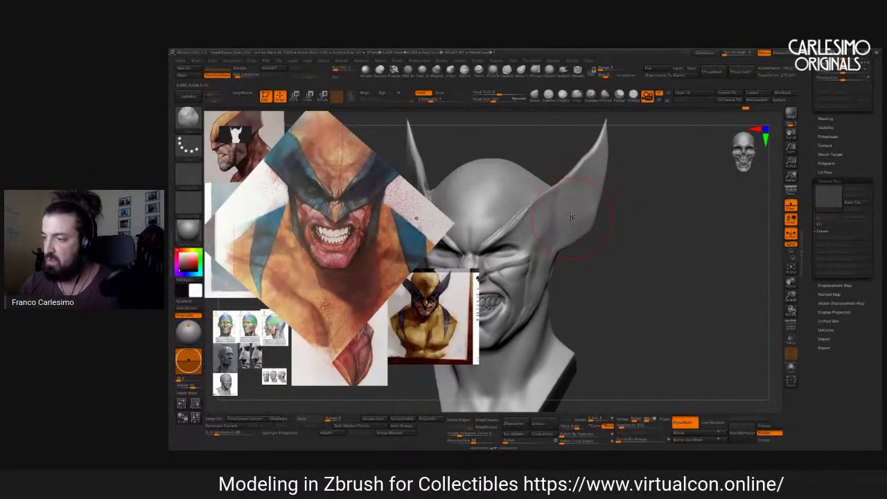
pyautogui.moveTo(561, 222); pyautogui.dragTo(573, 204, button='right')
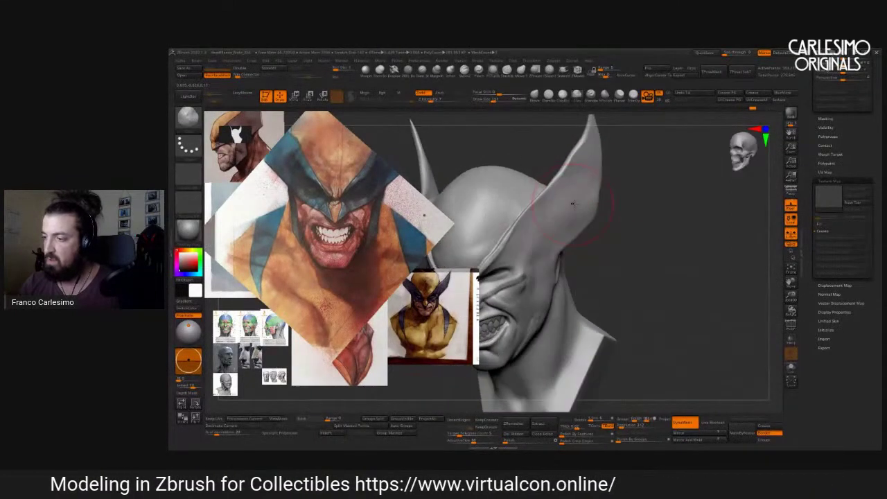
# Switch to the B-M-V brush and reshape the mask and cheeks from side and front views.
pyautogui.press('b')
pyautogui.press('m')
pyautogui.press('v')
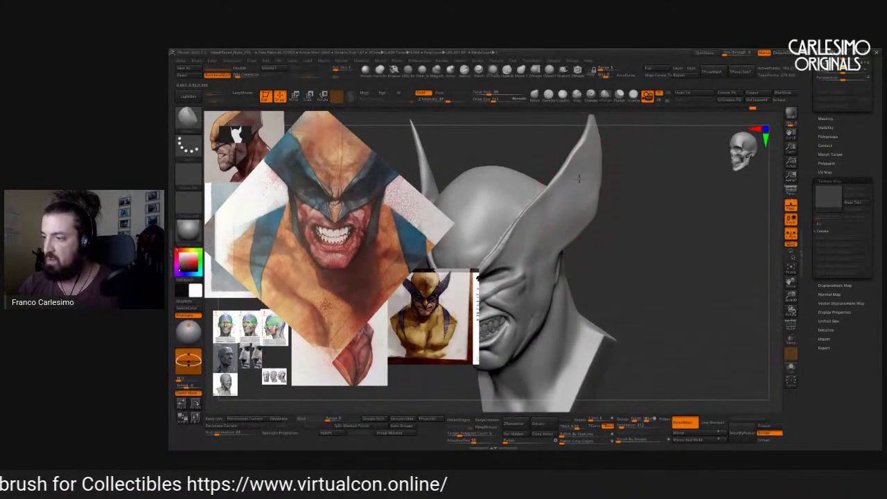
pyautogui.moveTo(571, 197); pyautogui.dragTo(573, 200, button='right')
pyautogui.moveTo(568, 236)
pyautogui.mouseDown(button='right')
pyautogui.moveTo(558, 237)
pyautogui.moveTo(559, 209)
pyautogui.moveTo(585, 219)
pyautogui.moveTo(644, 198)
pyautogui.moveTo(577, 232)
pyautogui.moveTo(622, 226)
pyautogui.moveTo(591, 211)
pyautogui.moveTo(612, 190)
pyautogui.mouseUp(button='right')
pyautogui.press('space')
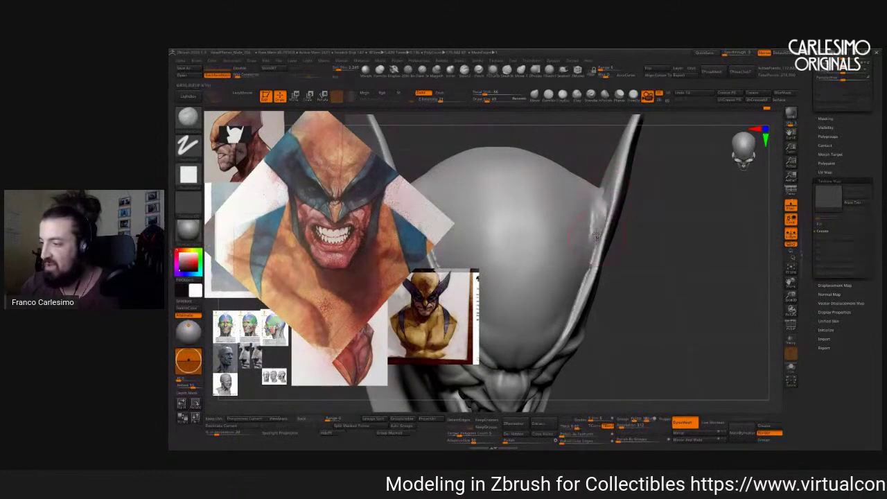
# Refine the brow, back and top of the head, then frame the bust with F and show the references.
pyautogui.moveTo(596, 240); pyautogui.dragTo(610, 190, button='right')
pyautogui.moveTo(595, 249)
pyautogui.mouseDown(button='right')
pyautogui.moveTo(607, 221)
pyautogui.moveTo(642, 219)
pyautogui.moveTo(604, 195)
pyautogui.moveTo(589, 201)
pyautogui.moveTo(590, 191)
pyautogui.moveTo(562, 241)
pyautogui.mouseUp(button='right')
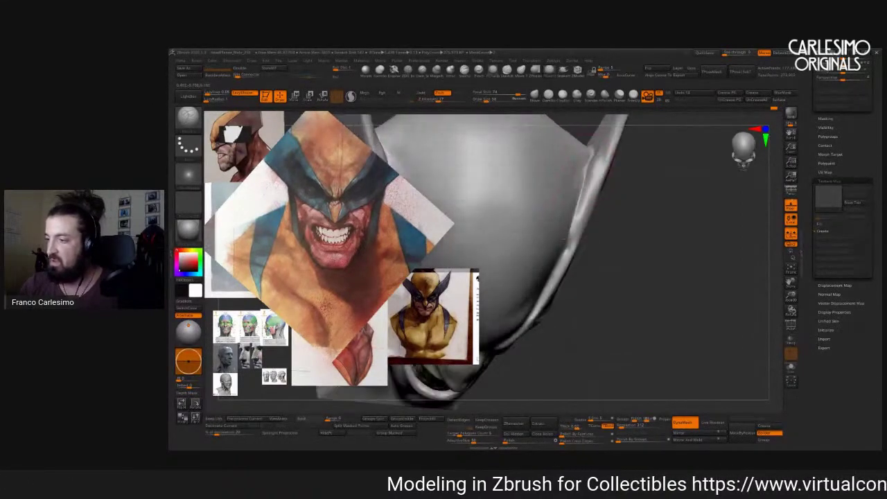
pyautogui.moveTo(588, 162)
pyautogui.mouseDown(button='right')
pyautogui.moveTo(573, 215)
pyautogui.moveTo(564, 178)
pyautogui.mouseUp(button='right')
pyautogui.moveTo(566, 242); pyautogui.dragTo(544, 201, button='right')
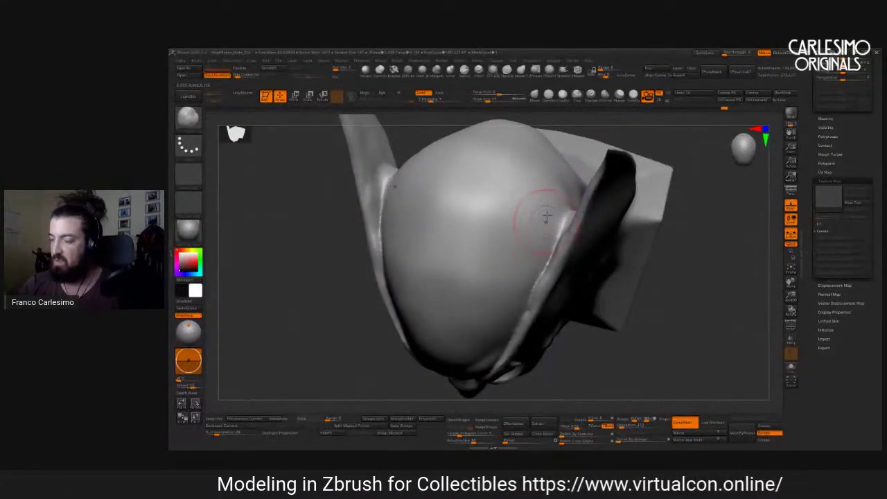
pyautogui.press('f')
pyautogui.hotkey('shift', 'z')
pyautogui.moveTo(626, 243)
pyautogui.mouseDown(button='right')
pyautogui.moveTo(584, 269)
pyautogui.moveTo(607, 233)
pyautogui.moveTo(594, 232)
pyautogui.moveTo(585, 257)
pyautogui.mouseUp(button='right')
# Switch to the Standard brush and Shift-smooth the neck, checking front and profile views.
pyautogui.press('b')
pyautogui.press('s')
pyautogui.press('t')
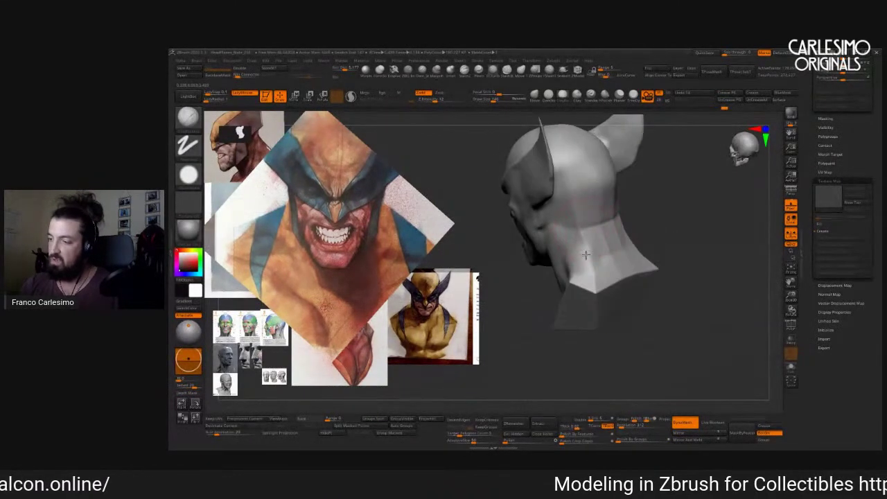
pyautogui.press('shift')
pyautogui.keyDown('shift'); pyautogui.moveTo(602, 261); pyautogui.dragTo(608, 234, button='right'); pyautogui.keyUp('shift')
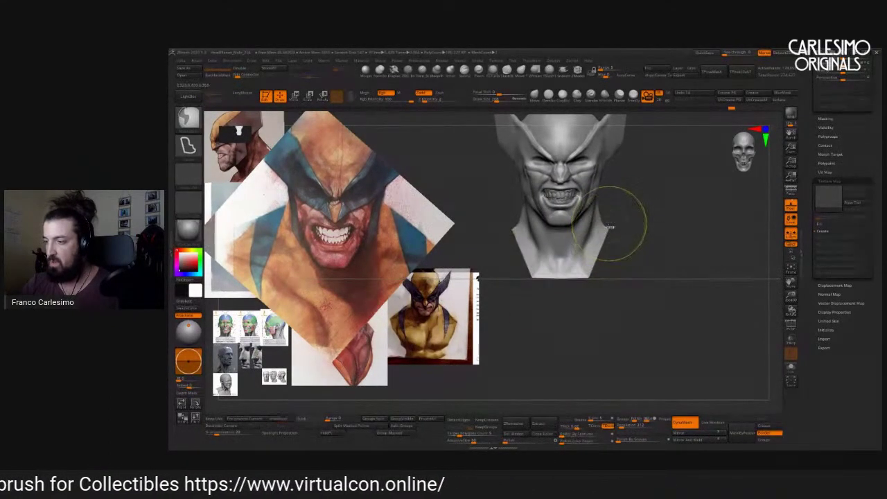
pyautogui.moveTo(647, 217); pyautogui.dragTo(621, 250)
# Lower the whole bust slightly using the Move gizmo placed at the lower neck.
pyautogui.press('w')
pyautogui.click(615, 254)
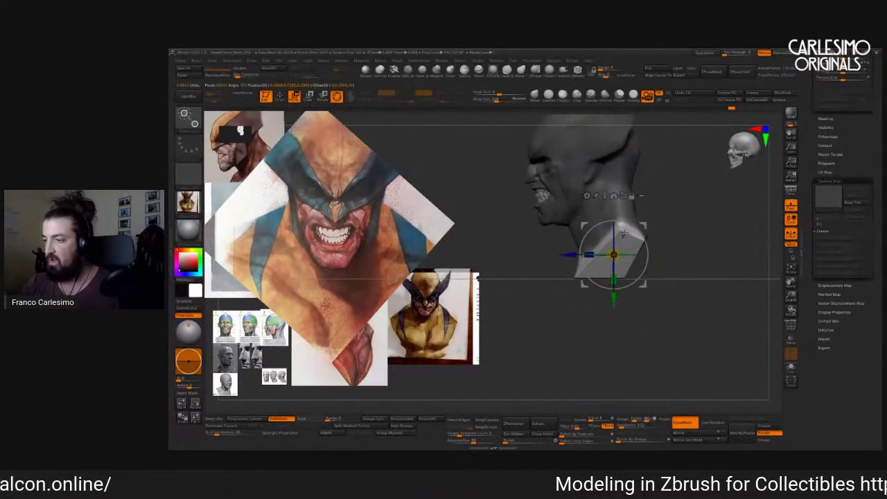
pyautogui.moveTo(615, 291); pyautogui.dragTo(619, 210)
pyautogui.moveTo(578, 266)
pyautogui.mouseDown()
pyautogui.moveTo(578, 275)
pyautogui.moveTo(615, 282)
pyautogui.moveTo(573, 278)
pyautogui.moveTo(573, 266)
pyautogui.mouseUp()
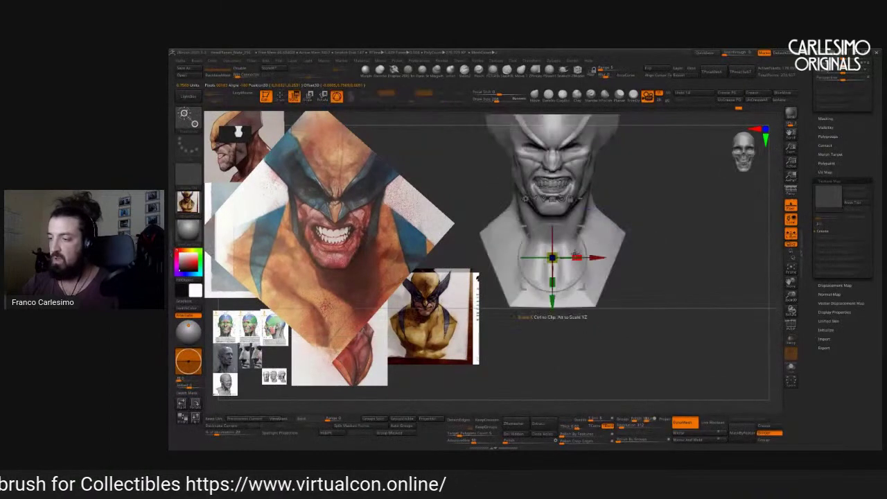
pyautogui.keyDown('alt'); pyautogui.moveTo(573, 268); pyautogui.dragTo(599, 229); pyautogui.keyUp('alt')
# Build up both shoulders and sculpt the underside of the bust.
pyautogui.press('q')
pyautogui.moveTo(608, 232); pyautogui.dragTo(606, 236)
pyautogui.moveTo(597, 228); pyautogui.dragTo(568, 258, button='right')
pyautogui.moveTo(568, 258)
pyautogui.mouseDown()
pyautogui.moveTo(563, 249)
pyautogui.moveTo(603, 246)
pyautogui.moveTo(586, 243)
pyautogui.moveTo(581, 229)
pyautogui.moveTo(569, 264)
pyautogui.moveTo(590, 249)
pyautogui.moveTo(579, 245)
pyautogui.mouseUp()
# Carve sharper planes into the neck and rework the back of the neck.
pyautogui.moveTo(579, 246)
pyautogui.mouseDown(button='right')
pyautogui.moveTo(542, 237)
pyautogui.moveTo(551, 222)
pyautogui.mouseUp(button='right')
pyautogui.moveTo(551, 222); pyautogui.dragTo(558, 239)
pyautogui.moveTo(558, 239); pyautogui.dragTo(547, 208, button='right')
pyautogui.moveTo(548, 208)
pyautogui.mouseDown()
pyautogui.moveTo(555, 258)
pyautogui.moveTo(551, 227)
pyautogui.mouseUp()
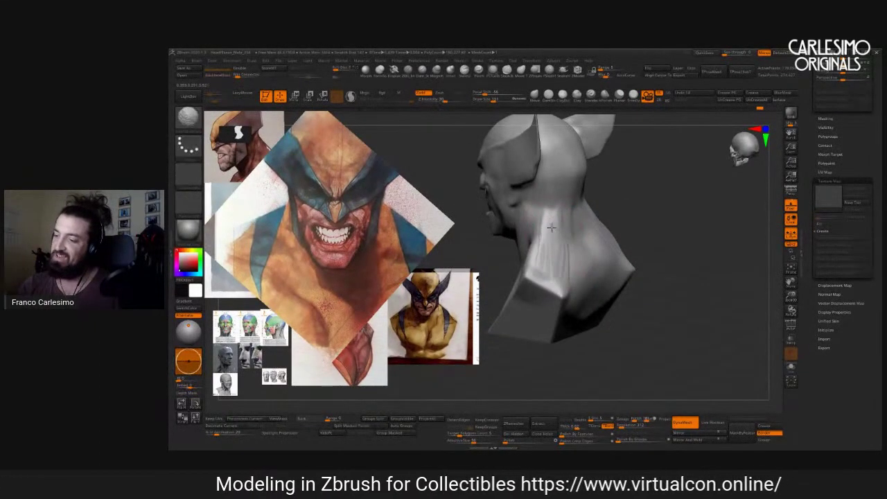
pyautogui.moveTo(566, 240); pyautogui.dragTo(570, 251, button='right')
pyautogui.moveTo(571, 252); pyautogui.dragTo(569, 247)
pyautogui.moveTo(554, 247); pyautogui.dragTo(602, 223, button='right')
pyautogui.press('space')
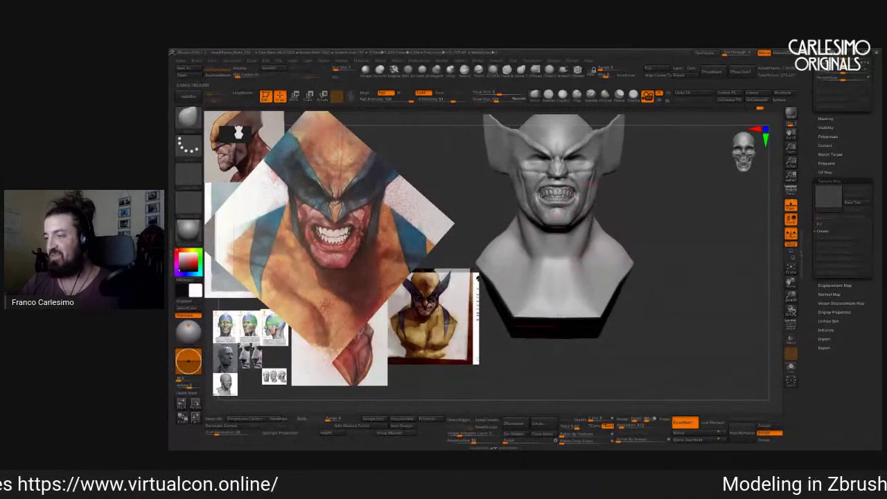
pyautogui.moveTo(581, 255); pyautogui.dragTo(582, 258, button='right')
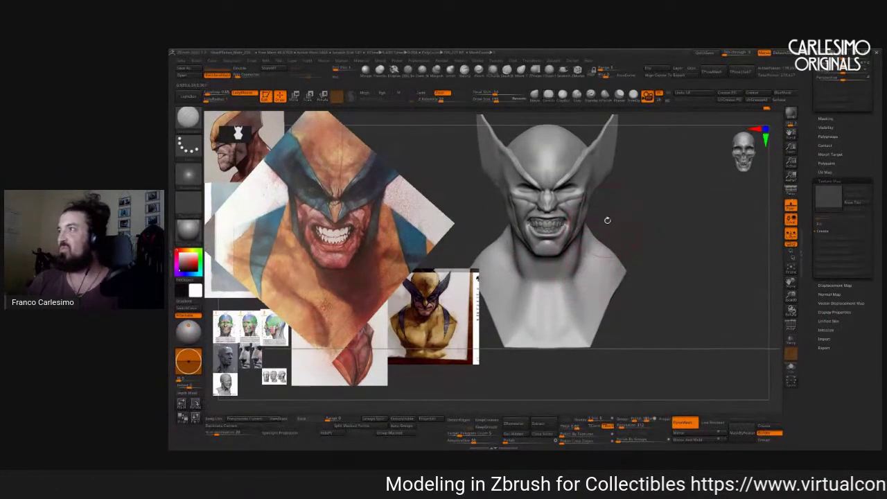
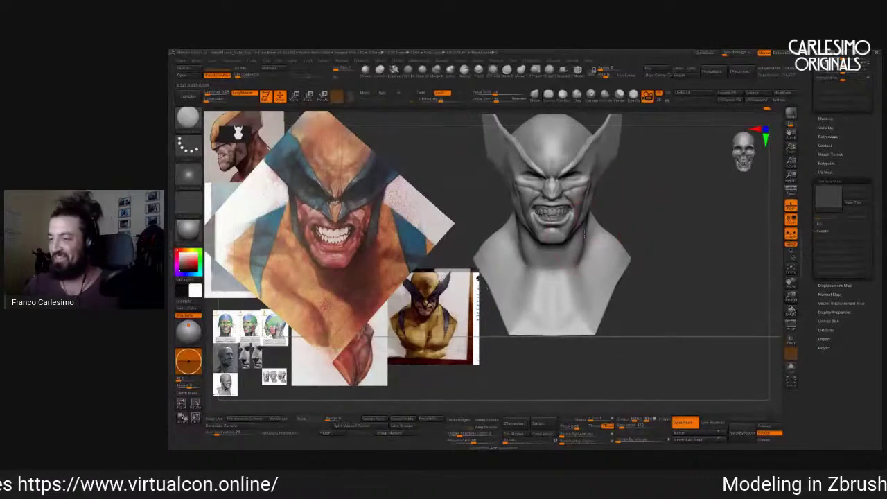
# Reframe the Wolverine bust with F and open the Brush palette from the left shelf.
pyautogui.moveTo(608, 220)
pyautogui.mouseDown()
pyautogui.moveTo(585, 254)
pyautogui.moveTo(595, 229)
pyautogui.moveTo(567, 237)
pyautogui.moveTo(559, 204)
pyautogui.moveTo(542, 203)
pyautogui.moveTo(540, 192)
pyautogui.moveTo(581, 202)
pyautogui.moveTo(588, 213)
pyautogui.moveTo(560, 203)
pyautogui.moveTo(566, 183)
pyautogui.mouseUp()
pyautogui.press('f')
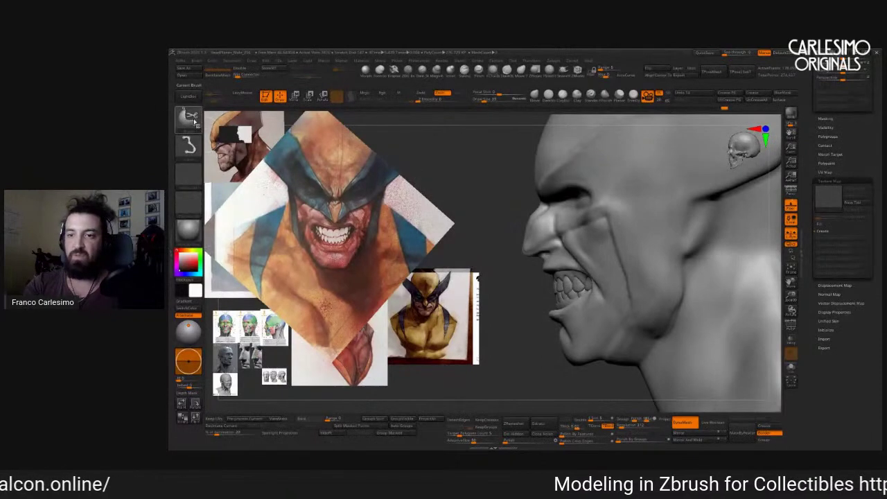
pyautogui.click(194, 122)
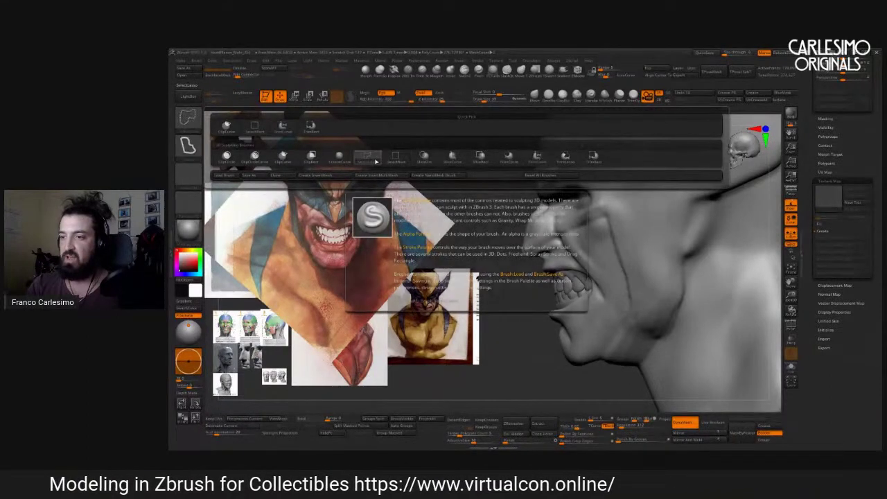
# Close the brush palette and Ctrl+Shift lasso the face so only brow, nose and cheeks remain.
pyautogui.click(372, 162)
pyautogui.hotkey('ctrl', 'shift')
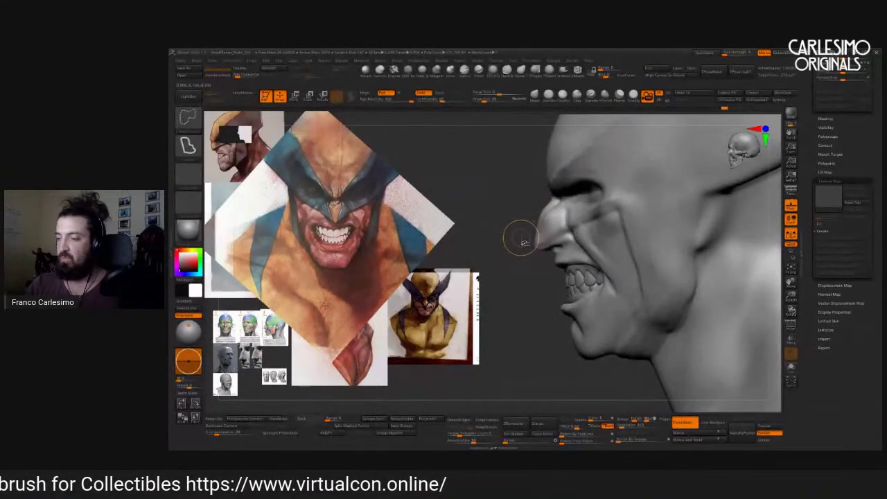
pyautogui.moveTo(503, 302)
pyautogui.keyDown('ctrl'); pyautogui.keyDown('shift'); pyautogui.mouseDown()
pyautogui.moveTo(665, 202)
pyautogui.moveTo(569, 143)
pyautogui.moveTo(503, 146)
pyautogui.moveTo(489, 298)
pyautogui.mouseUp(); pyautogui.keyUp('shift'); pyautogui.keyUp('ctrl')
pyautogui.moveTo(487, 267)
pyautogui.mouseDown()
pyautogui.moveTo(644, 190)
pyautogui.moveTo(622, 222)
pyautogui.moveTo(645, 223)
pyautogui.moveTo(597, 247)
pyautogui.moveTo(555, 249)
pyautogui.moveTo(610, 213)
pyautogui.moveTo(610, 222)
pyautogui.moveTo(594, 224)
pyautogui.moveTo(641, 179)
pyautogui.moveTo(617, 201)
pyautogui.moveTo(606, 193)
pyautogui.moveTo(634, 183)
pyautogui.moveTo(609, 173)
pyautogui.mouseUp()
# Toggle PolyFrame display, then switch sculpting brushes with the B-C and B-S-T hotkeys.
pyautogui.hotkey('shift', 'f')
pyautogui.hotkey('shift', 'f')
pyautogui.press('b')
pyautogui.press('c')
pyautogui.press('b')
pyautogui.press('b')
pyautogui.press('s')
pyautogui.press('t')
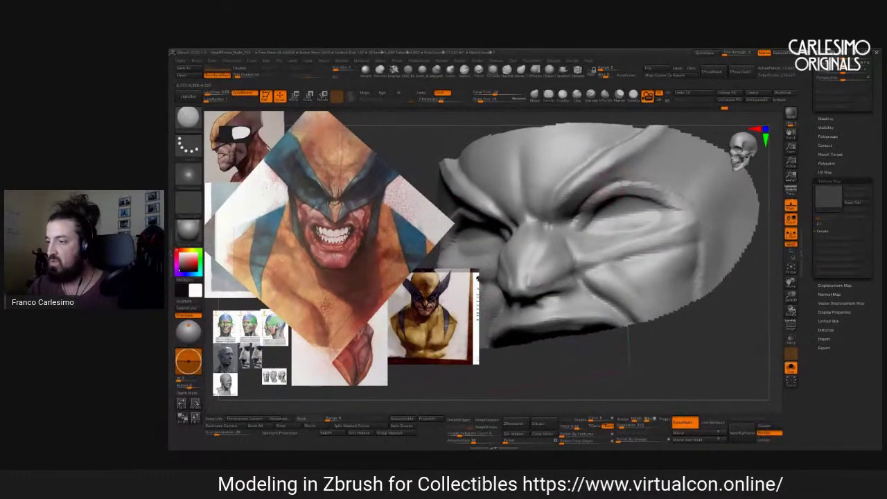
# In Spotlight, move, rotate and enlarge the profile and red Wolverine sketches beside the isolated face.
pyautogui.moveTo(676, 186)
pyautogui.keyDown('ctrl'); pyautogui.mouseDown(button='right')
pyautogui.moveTo(593, 224)
pyautogui.moveTo(605, 183)
pyautogui.mouseUp(button='right'); pyautogui.keyUp('ctrl')
pyautogui.hotkey('shift', 'z')
pyautogui.moveTo(257, 148); pyautogui.dragTo(454, 198)
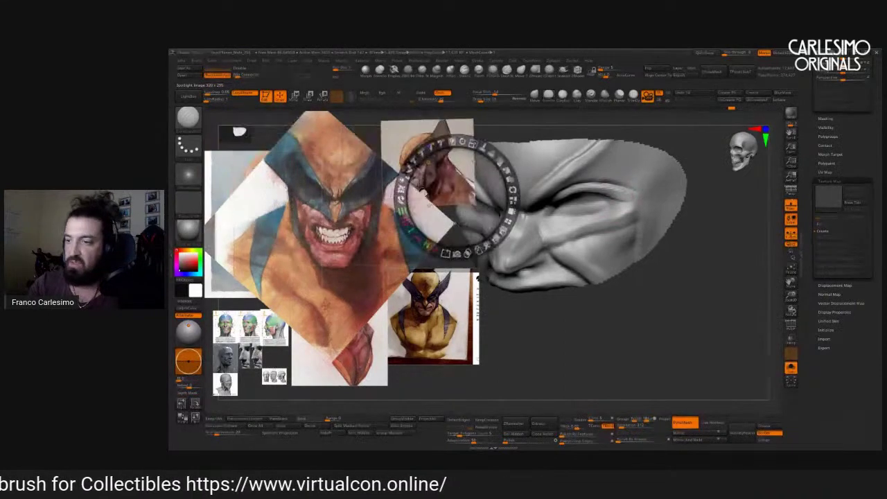
pyautogui.click(326, 262)
pyautogui.moveTo(326, 262); pyautogui.dragTo(298, 235)
pyautogui.click(343, 318)
pyautogui.moveTo(341, 263); pyautogui.dragTo(374, 261)
pyautogui.moveTo(433, 156); pyautogui.dragTo(368, 319)
pyautogui.press('z')
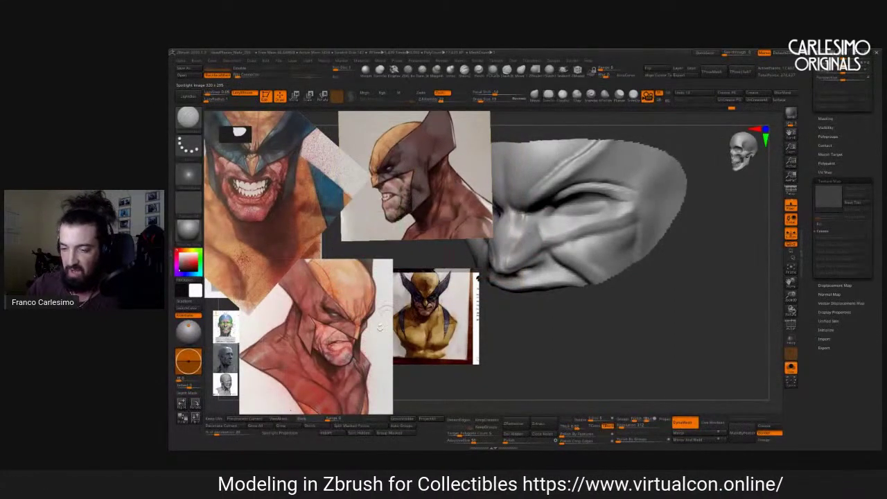
pyautogui.moveTo(378, 333); pyautogui.dragTo(608, 199)
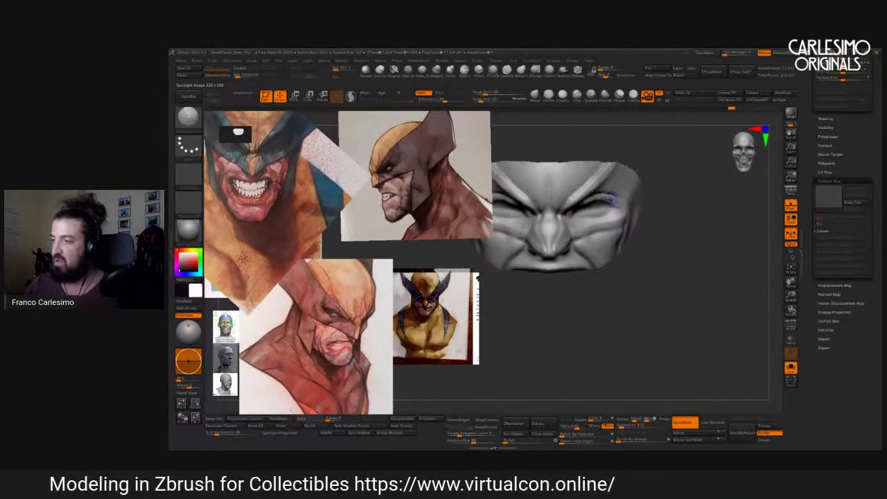
# Unhide the whole bust, then deepen and smooth the brow and eye creases.
pyautogui.keyDown('ctrl'); pyautogui.keyDown('shift'); pyautogui.click(671, 178); pyautogui.keyUp('shift'); pyautogui.keyUp('ctrl')
pyautogui.moveTo(671, 178)
pyautogui.keyDown('alt'); pyautogui.mouseDown()
pyautogui.moveTo(615, 228)
pyautogui.moveTo(608, 212)
pyautogui.moveTo(602, 217)
pyautogui.mouseUp(); pyautogui.keyUp('alt')
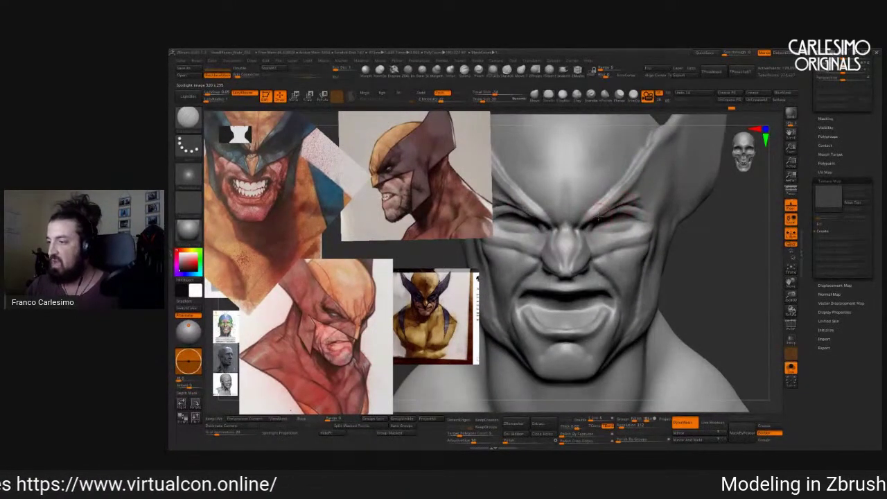
pyautogui.moveTo(603, 215); pyautogui.dragTo(568, 216, button='right')
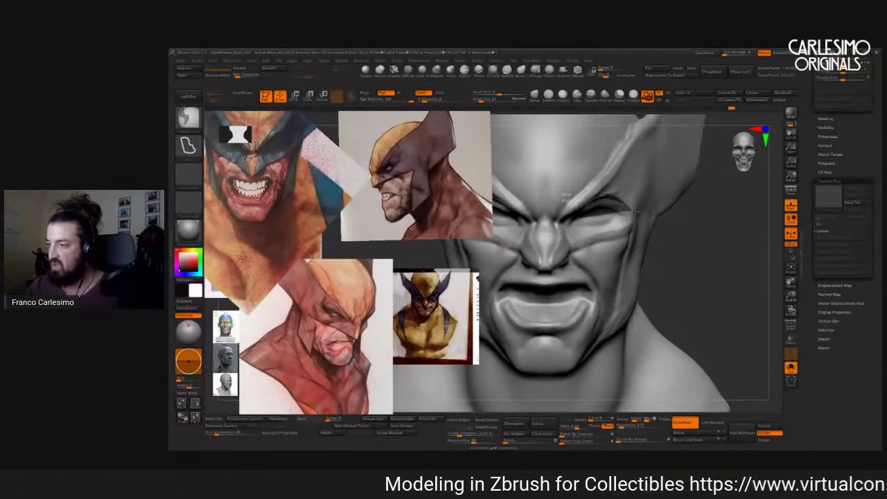
pyautogui.moveTo(628, 222); pyautogui.dragTo(602, 239)
pyautogui.moveTo(603, 229)
pyautogui.mouseDown(button='right')
pyautogui.moveTo(657, 212)
pyautogui.moveTo(633, 228)
pyautogui.moveTo(606, 193)
pyautogui.mouseUp(button='right')
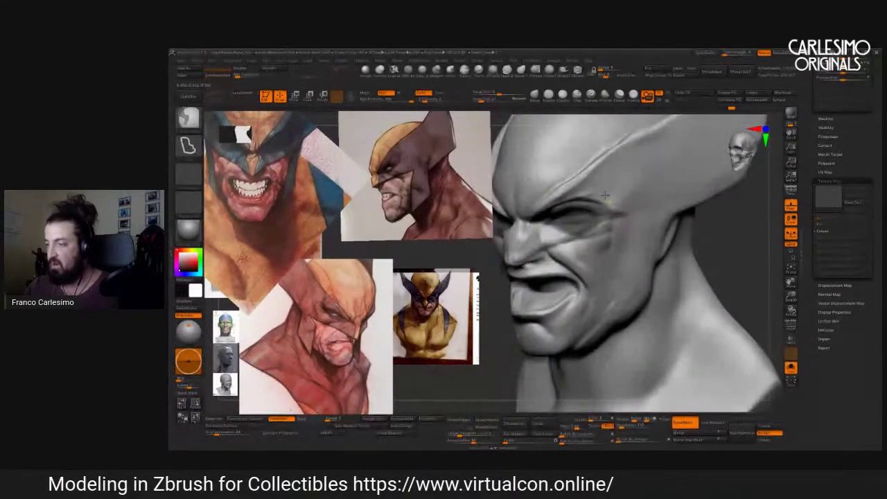
pyautogui.moveTo(650, 215)
pyautogui.keyDown('shift'); pyautogui.mouseDown(button='right')
pyautogui.moveTo(547, 280)
pyautogui.moveTo(685, 240)
pyautogui.moveTo(599, 197)
pyautogui.mouseUp(button='right'); pyautogui.keyUp('shift')
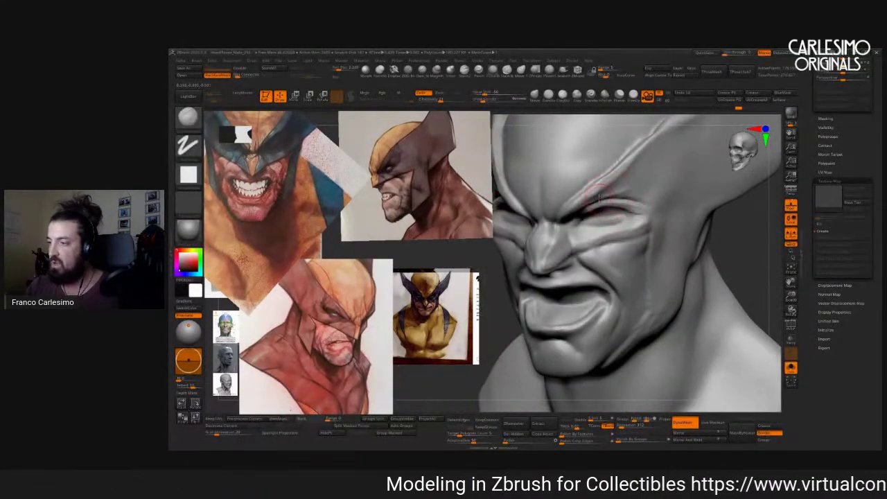
pyautogui.press('space')
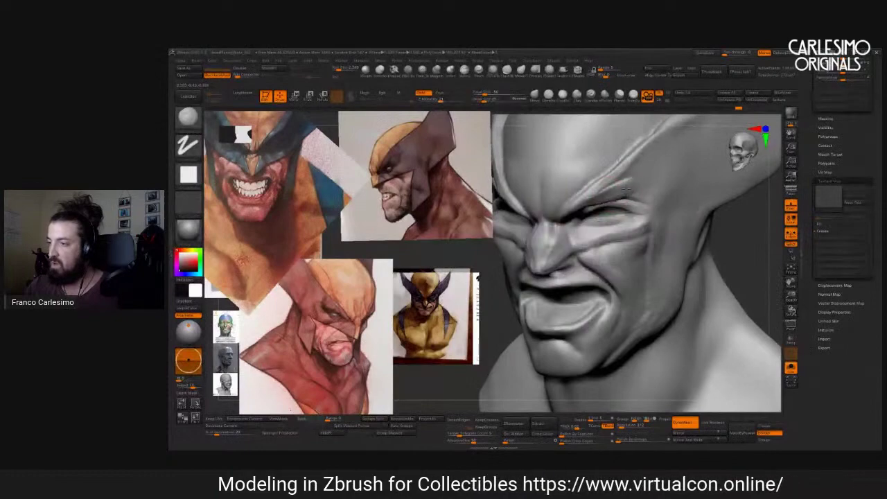
# Orbit the head through front and side views to check the brow forms.
pyautogui.moveTo(630, 187); pyautogui.dragTo(692, 144, button='right')
pyautogui.moveTo(736, 176)
pyautogui.mouseDown(button='right')
pyautogui.moveTo(724, 166)
pyautogui.moveTo(740, 158)
pyautogui.mouseUp(button='right')
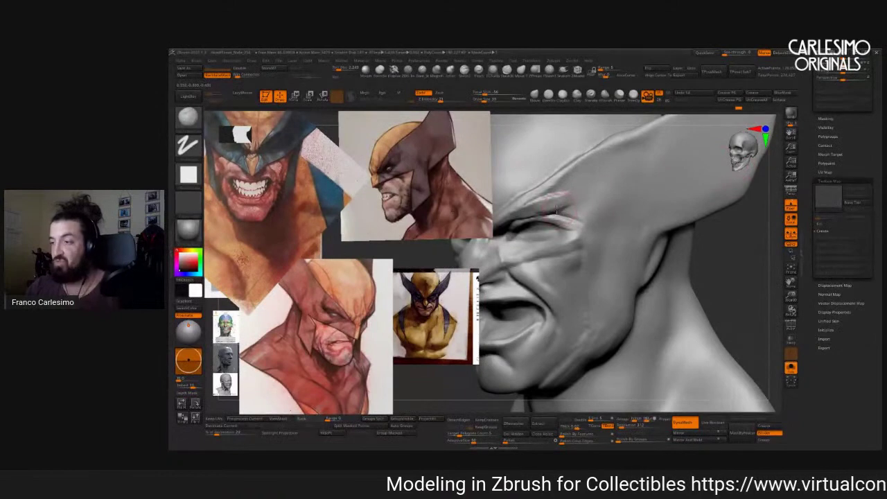
pyautogui.moveTo(575, 218); pyautogui.dragTo(595, 189, button='right')
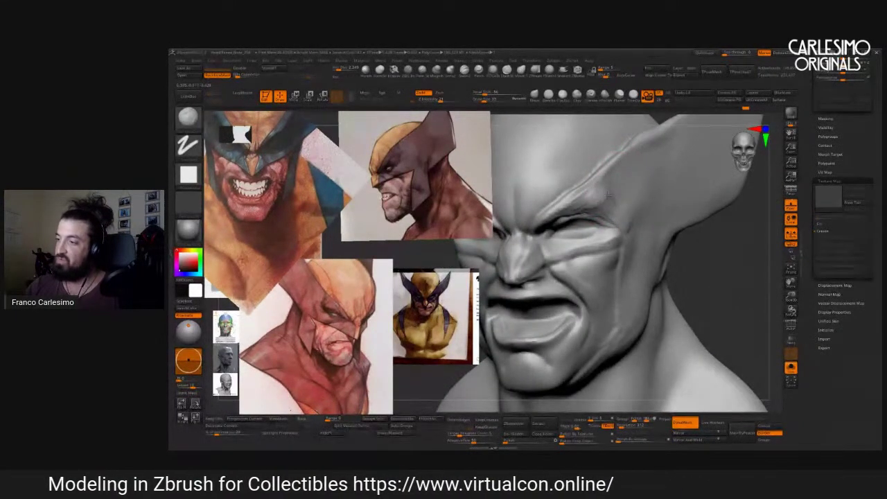
pyautogui.moveTo(576, 207)
pyautogui.mouseDown(button='right')
pyautogui.moveTo(614, 186)
pyautogui.moveTo(594, 188)
pyautogui.mouseUp(button='right')
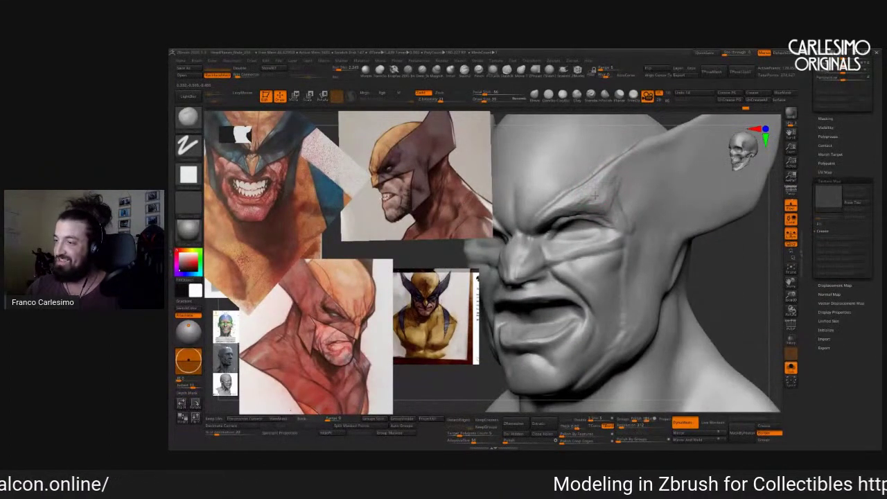
pyautogui.moveTo(617, 186); pyautogui.dragTo(614, 191, button='right')
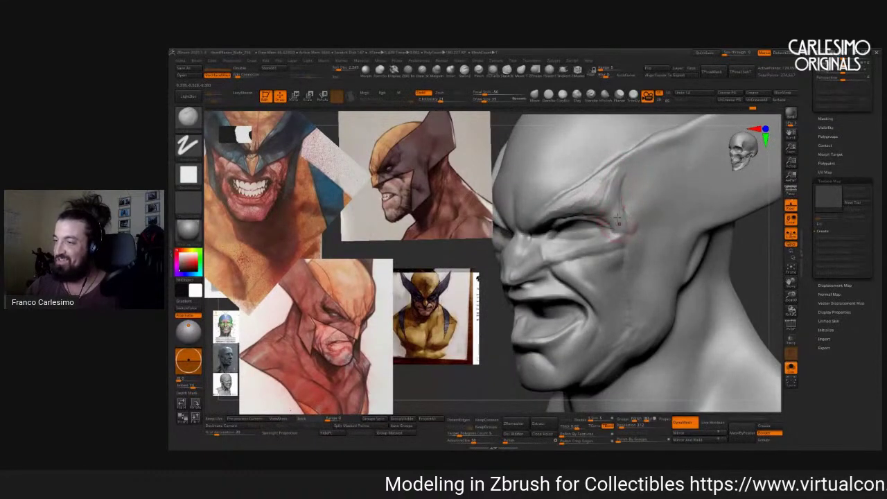
pyautogui.moveTo(598, 193)
pyautogui.mouseDown(button='right')
pyautogui.moveTo(596, 186)
pyautogui.moveTo(607, 215)
pyautogui.moveTo(610, 181)
pyautogui.mouseUp(button='right')
pyautogui.moveTo(607, 218)
pyautogui.mouseDown(button='right')
pyautogui.moveTo(595, 207)
pyautogui.moveTo(629, 209)
pyautogui.moveTo(622, 214)
pyautogui.mouseUp(button='right')
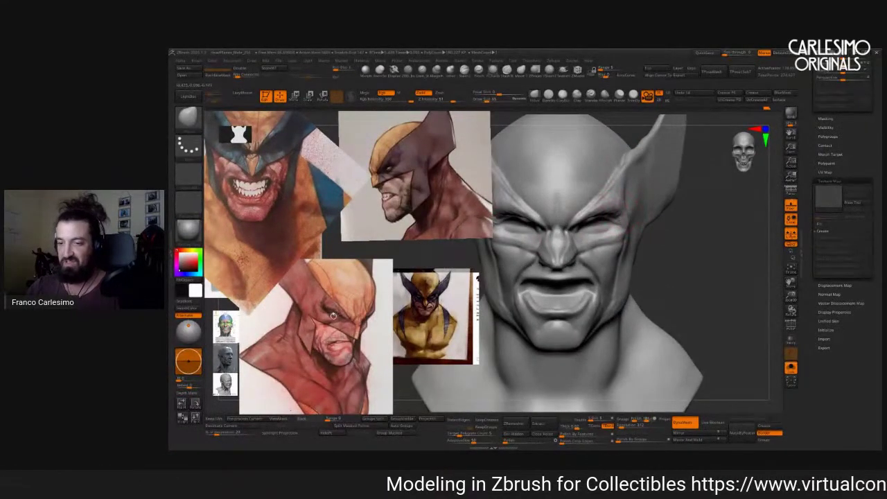
pyautogui.hotkey('shift', 'z')
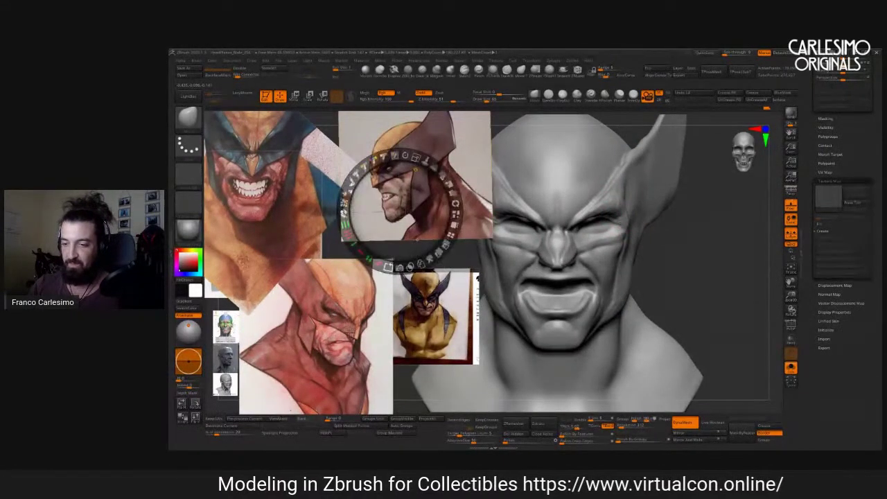
# Enlarge and reposition the lower Wolverine reference image in Spotlight.
pyautogui.click(386, 298)
pyautogui.moveTo(423, 267); pyautogui.dragTo(414, 292)
pyautogui.press('z')
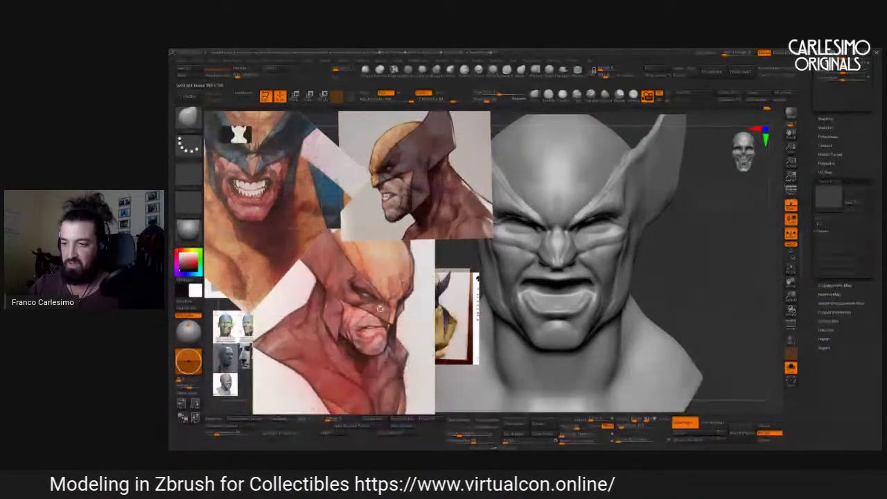
pyautogui.press('z')
pyautogui.moveTo(356, 305); pyautogui.dragTo(347, 304)
pyautogui.press('z')
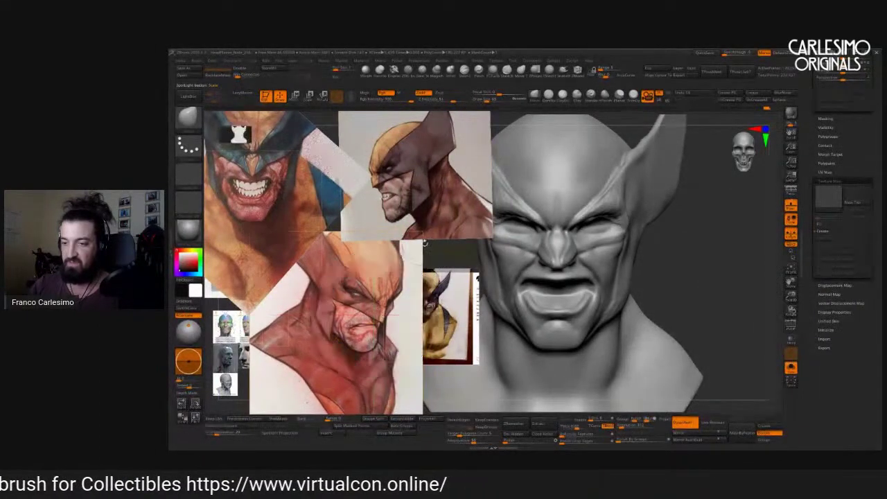
# Rotate and enlarge the top-left reference, then undo the forehead furrows and reframe the head.
pyautogui.moveTo(619, 225); pyautogui.dragTo(625, 149, button='right')
pyautogui.moveTo(603, 103); pyautogui.dragTo(610, 231, button='right')
pyautogui.scroll(3, 610, 231)
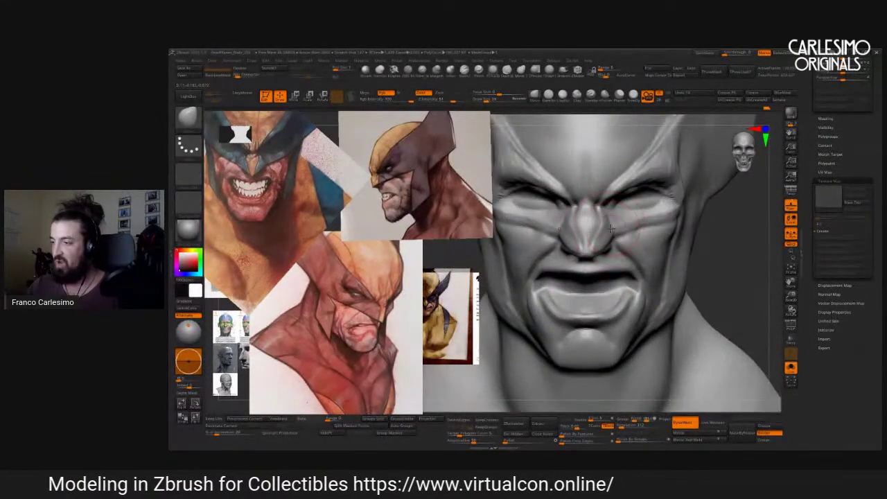
pyautogui.moveTo(600, 201); pyautogui.dragTo(586, 212, button='right')
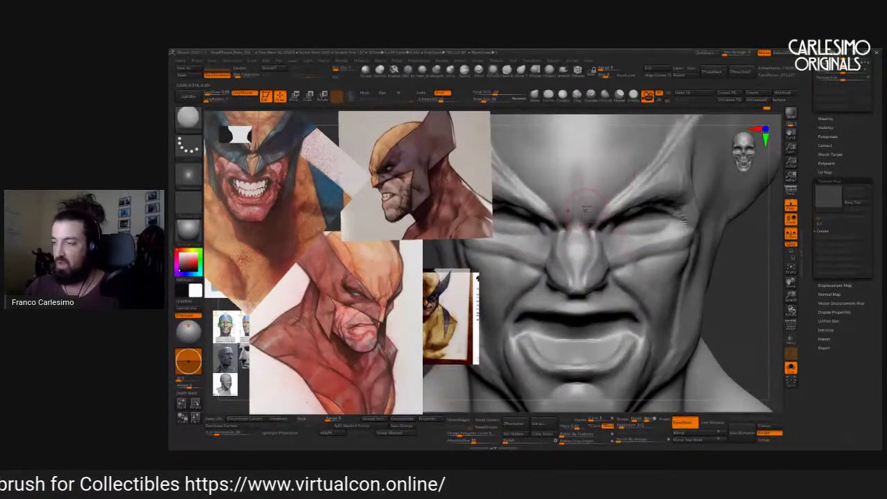
pyautogui.hotkey('shift', 'z')
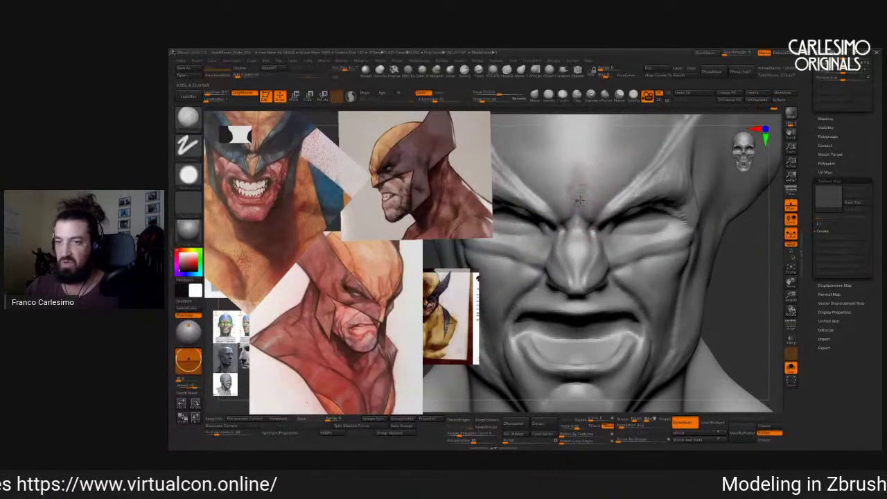
pyautogui.moveTo(278, 182); pyautogui.dragTo(323, 196)
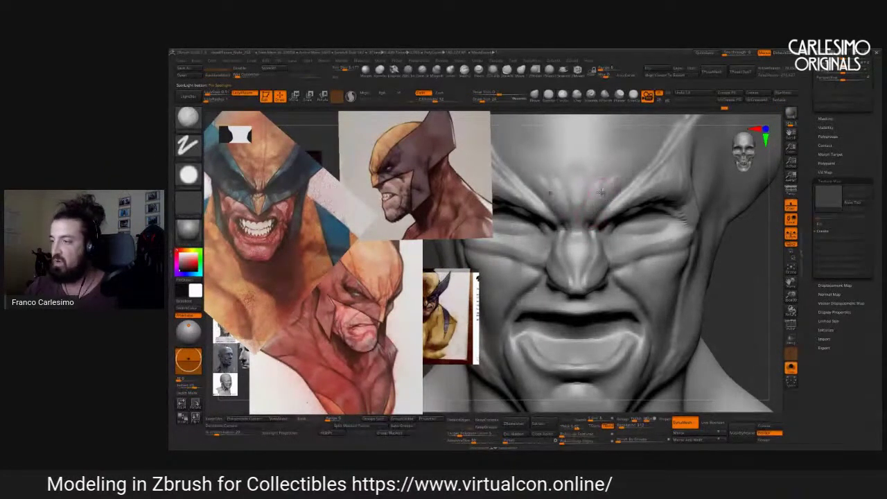
pyautogui.hotkey('ctrl', 'z')
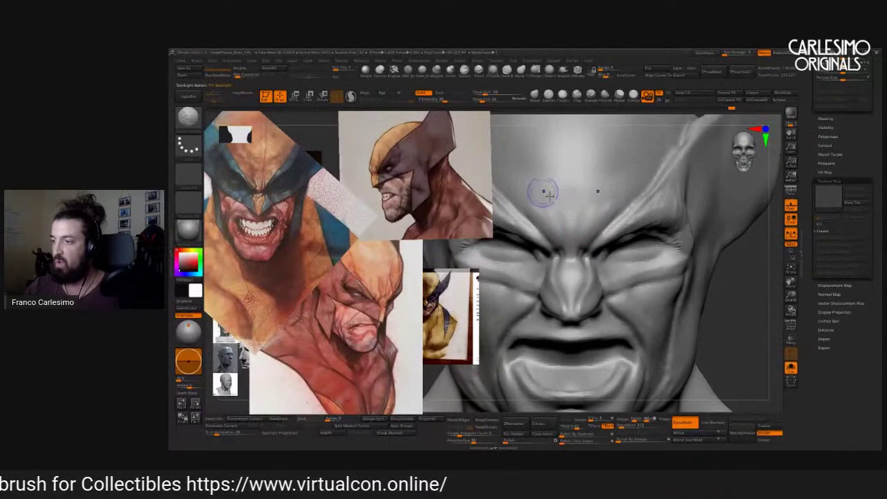
pyautogui.press('f')
pyautogui.moveTo(544, 192)
pyautogui.keyDown('alt'); pyautogui.mouseDown()
pyautogui.moveTo(569, 165)
pyautogui.moveTo(516, 177)
pyautogui.mouseUp(); pyautogui.keyUp('alt')
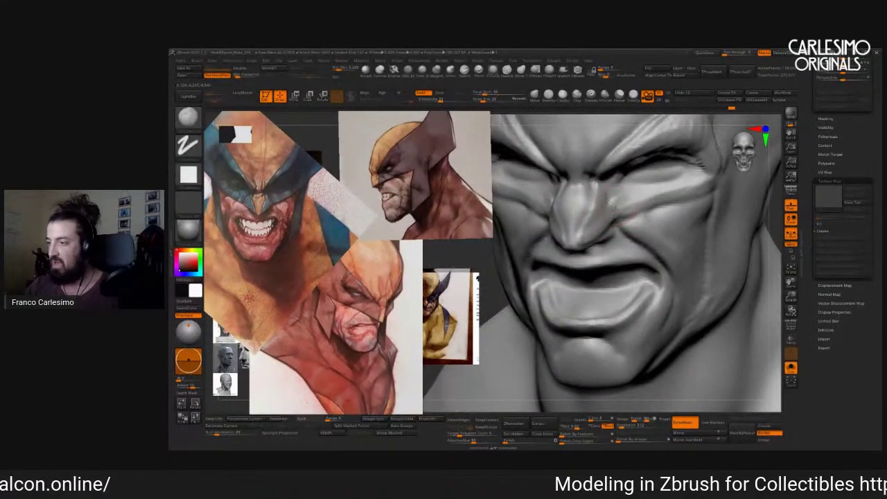
# Switch to the Standard brush and sculpt a rounded bulge on the cheek below the eye.
pyautogui.press('b')
pyautogui.press('s')
pyautogui.press('t')
pyautogui.moveTo(600, 218); pyautogui.dragTo(590, 192)
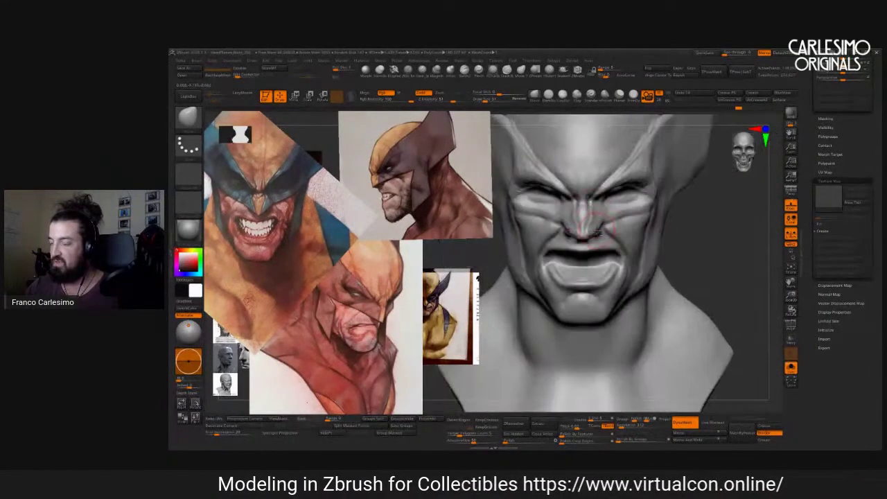
pyautogui.press('f')
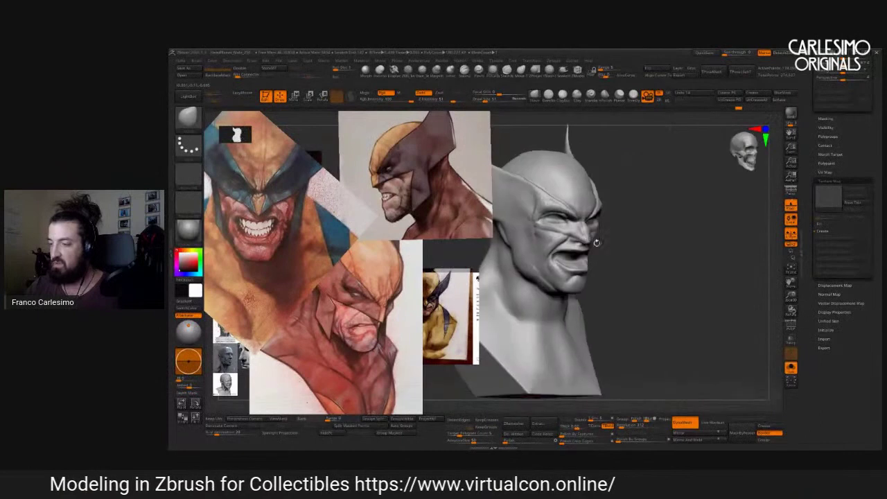
pyautogui.moveTo(486, 234); pyautogui.dragTo(579, 233)
pyautogui.moveTo(586, 247); pyautogui.dragTo(659, 251)
pyautogui.moveTo(315, 249); pyautogui.dragTo(370, 326)
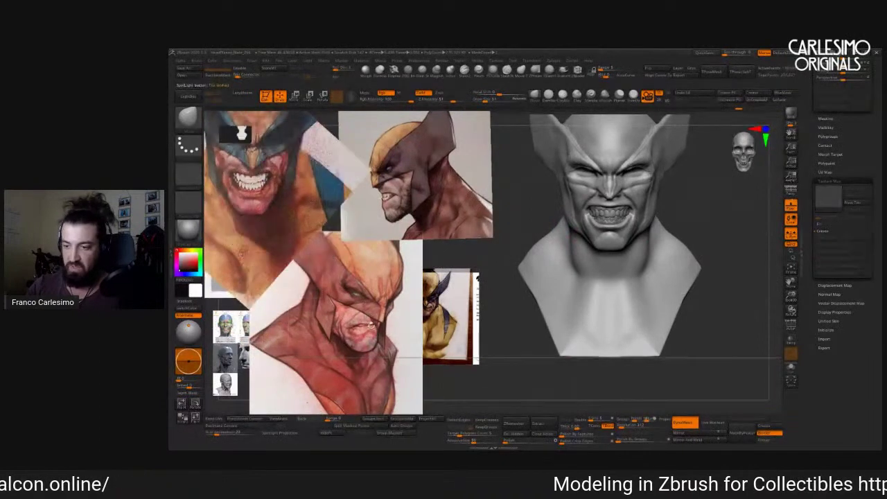
pyautogui.moveTo(728, 291)
pyautogui.mouseDown()
pyautogui.moveTo(605, 192)
pyautogui.moveTo(599, 204)
pyautogui.mouseUp()
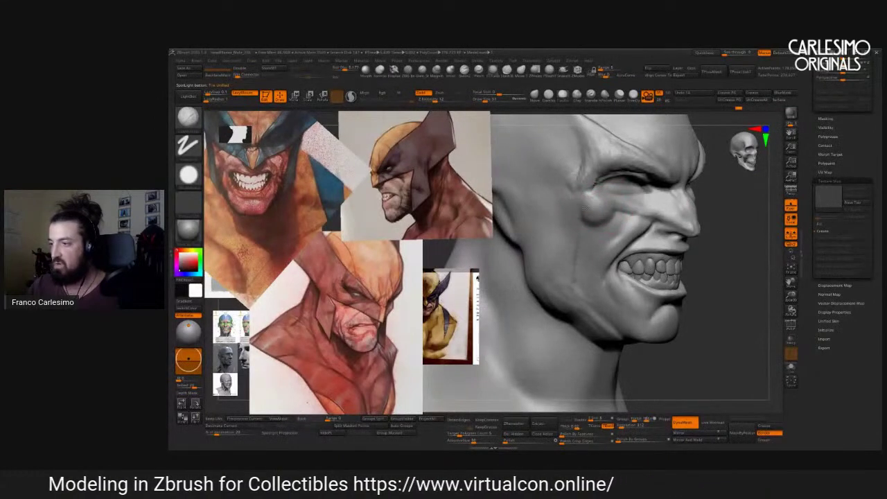
pyautogui.moveTo(589, 208); pyautogui.dragTo(597, 217)
pyautogui.press('space')
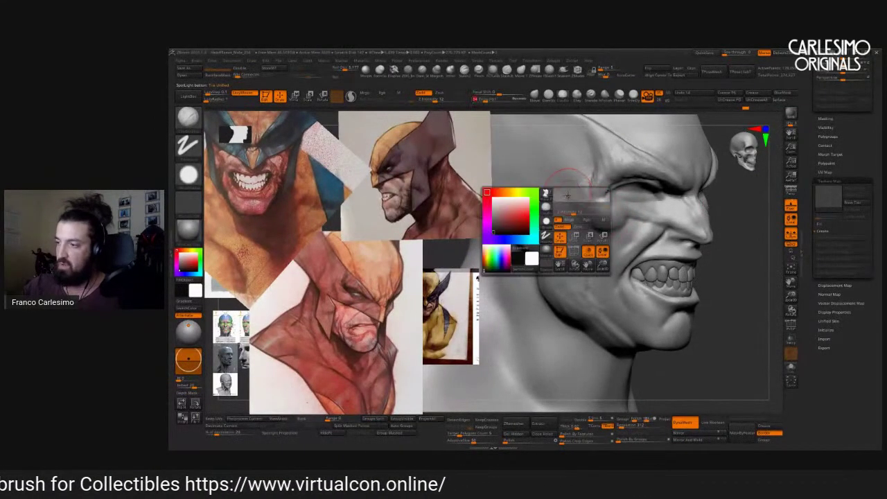
# Smooth the bridge of the nose with the Shift smoothing brush.
pyautogui.press('space')
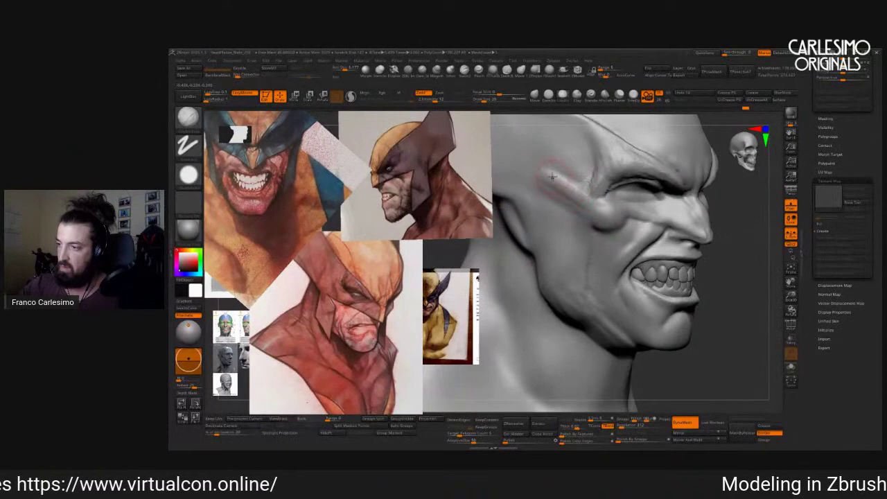
pyautogui.press('shift')
pyautogui.moveTo(608, 211)
pyautogui.mouseDown()
pyautogui.moveTo(620, 196)
pyautogui.moveTo(608, 202)
pyautogui.moveTo(602, 184)
pyautogui.moveTo(578, 233)
pyautogui.moveTo(596, 237)
pyautogui.moveTo(605, 213)
pyautogui.moveTo(555, 203)
pyautogui.moveTo(576, 199)
pyautogui.moveTo(566, 241)
pyautogui.moveTo(567, 206)
pyautogui.mouseUp()
pyautogui.moveTo(573, 244)
pyautogui.mouseDown()
pyautogui.moveTo(581, 182)
pyautogui.moveTo(587, 208)
pyautogui.mouseUp()
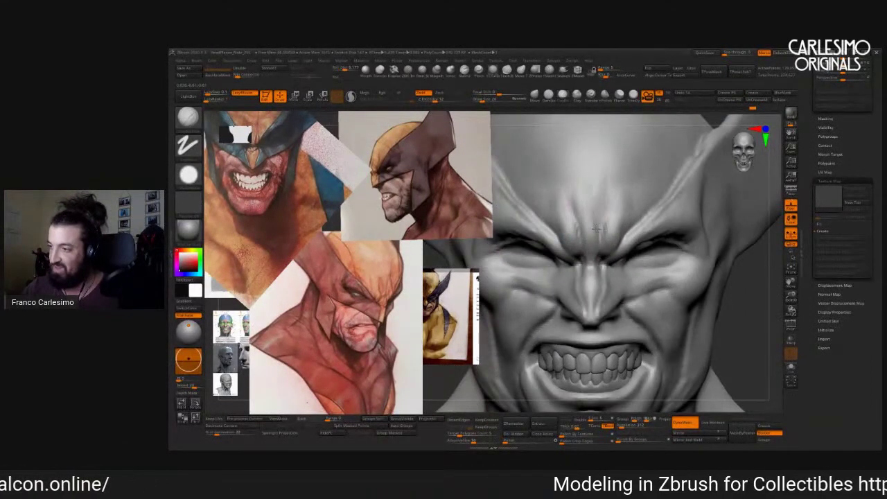
pyautogui.moveTo(606, 178); pyautogui.dragTo(596, 190)
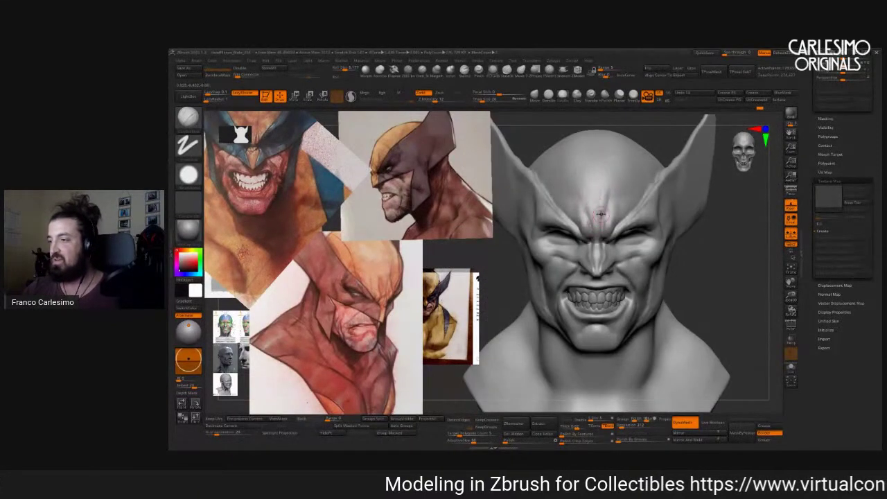
pyautogui.moveTo(607, 201)
pyautogui.mouseDown()
pyautogui.moveTo(594, 240)
pyautogui.moveTo(565, 218)
pyautogui.moveTo(613, 219)
pyautogui.moveTo(591, 208)
pyautogui.mouseUp()
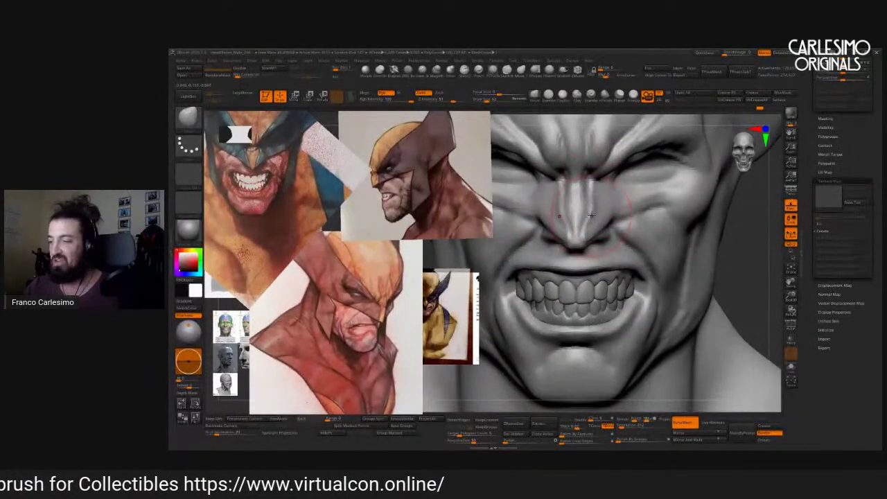
pyautogui.keyDown('shift'); pyautogui.moveTo(590, 213); pyautogui.dragTo(592, 203); pyautogui.keyUp('shift')
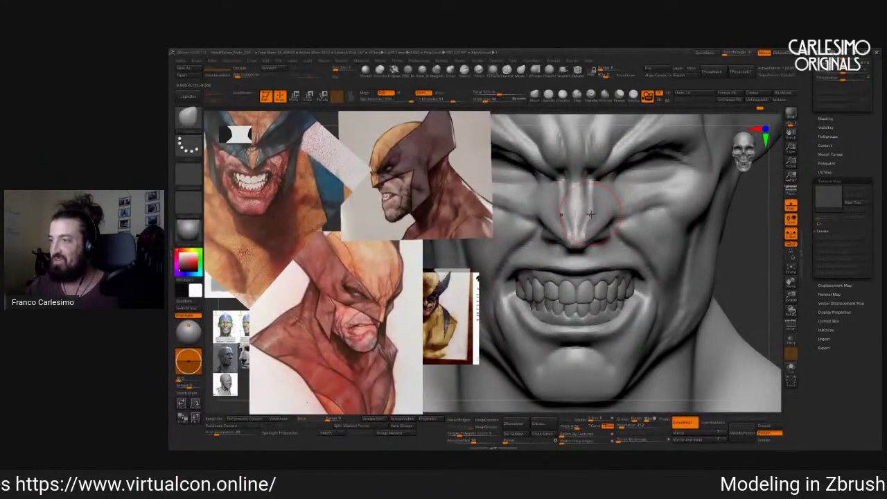
# Orbit the head through three-quarter, profile and top views to check the cheek forms.
pyautogui.moveTo(588, 235)
pyautogui.mouseDown()
pyautogui.moveTo(605, 187)
pyautogui.moveTo(600, 192)
pyautogui.mouseUp()
pyautogui.moveTo(556, 224)
pyautogui.mouseDown()
pyautogui.moveTo(619, 240)
pyautogui.moveTo(594, 203)
pyautogui.moveTo(602, 200)
pyautogui.moveTo(590, 212)
pyautogui.mouseUp()
pyautogui.moveTo(698, 186)
pyautogui.mouseDown()
pyautogui.moveTo(619, 204)
pyautogui.moveTo(608, 213)
pyautogui.moveTo(633, 200)
pyautogui.moveTo(605, 217)
pyautogui.mouseUp()
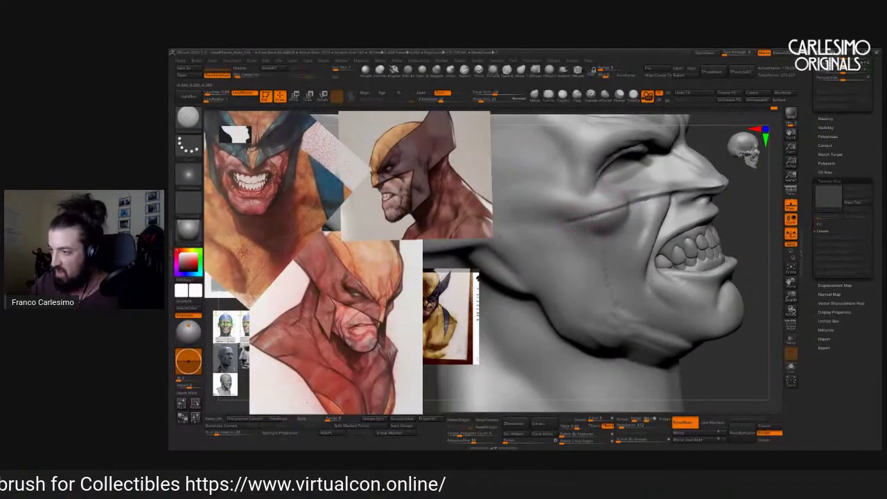
pyautogui.moveTo(554, 230)
pyautogui.mouseDown()
pyautogui.moveTo(565, 233)
pyautogui.moveTo(556, 215)
pyautogui.mouseUp()
pyautogui.moveTo(582, 294); pyautogui.dragTo(560, 235)
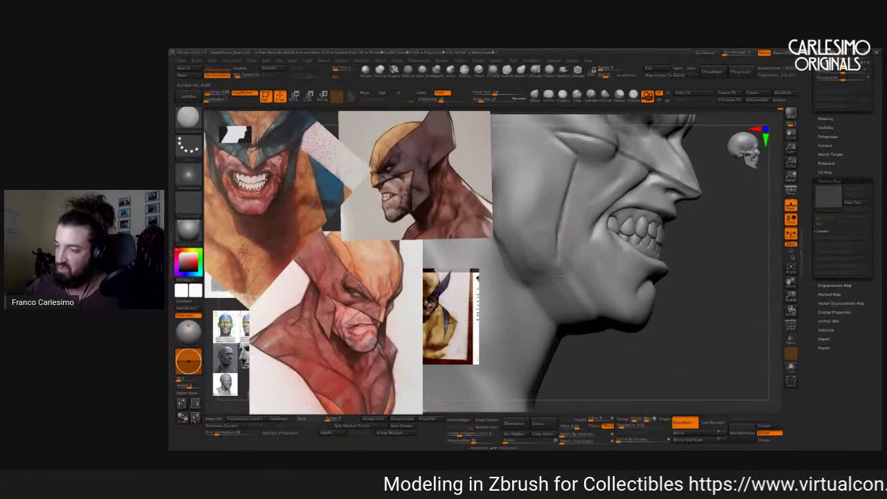
pyautogui.moveTo(560, 281)
pyautogui.mouseDown()
pyautogui.moveTo(573, 293)
pyautogui.moveTo(547, 246)
pyautogui.moveTo(565, 281)
pyautogui.mouseUp()
pyautogui.moveTo(553, 248); pyautogui.dragTo(579, 278)
# Smooth and sharpen the cheek crease toward the jaw, then frame the bust front-on.
pyautogui.press('shift')
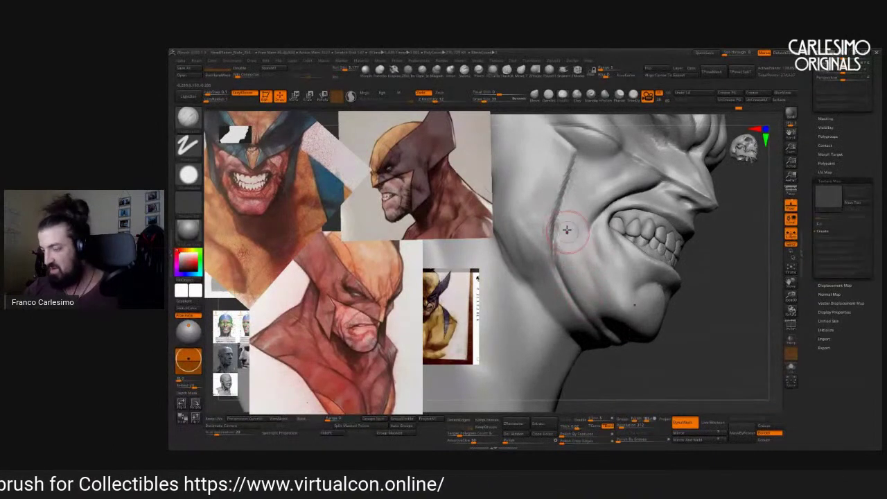
pyautogui.press('shift')
pyautogui.moveTo(569, 245)
pyautogui.mouseDown()
pyautogui.moveTo(583, 241)
pyautogui.moveTo(570, 232)
pyautogui.moveTo(587, 212)
pyautogui.mouseUp()
pyautogui.keyDown('ctrl'); pyautogui.moveTo(605, 184); pyautogui.dragTo(544, 234, button='right'); pyautogui.keyUp('ctrl')
pyautogui.keyDown('shift'); pyautogui.moveTo(538, 223); pyautogui.dragTo(653, 187); pyautogui.keyUp('shift')
pyautogui.keyDown('ctrl'); pyautogui.moveTo(653, 188); pyautogui.dragTo(638, 217, button='right'); pyautogui.keyUp('ctrl')
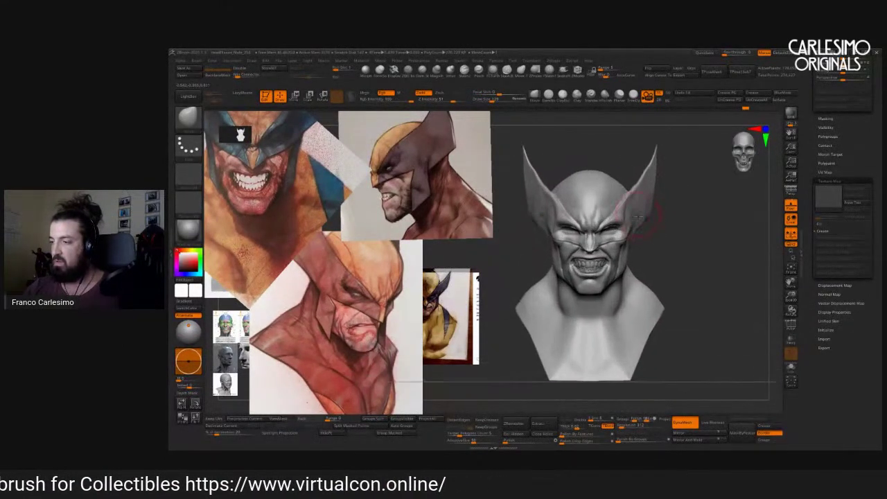
pyautogui.rightClick(640, 200)
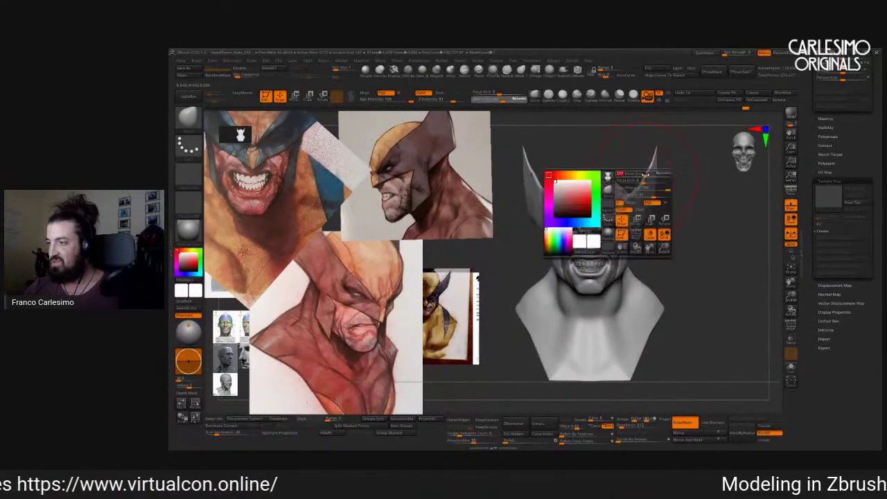
# Sharpen the tips of both cowl ears with symmetry.
pyautogui.moveTo(645, 173)
pyautogui.mouseDown()
pyautogui.moveTo(656, 153)
pyautogui.moveTo(648, 195)
pyautogui.mouseUp()
pyautogui.moveTo(647, 194)
pyautogui.mouseDown(button='right')
pyautogui.moveTo(607, 196)
pyautogui.moveTo(661, 209)
pyautogui.mouseUp(button='right')
pyautogui.moveTo(605, 217); pyautogui.dragTo(589, 215, button='right')
pyautogui.press('space')
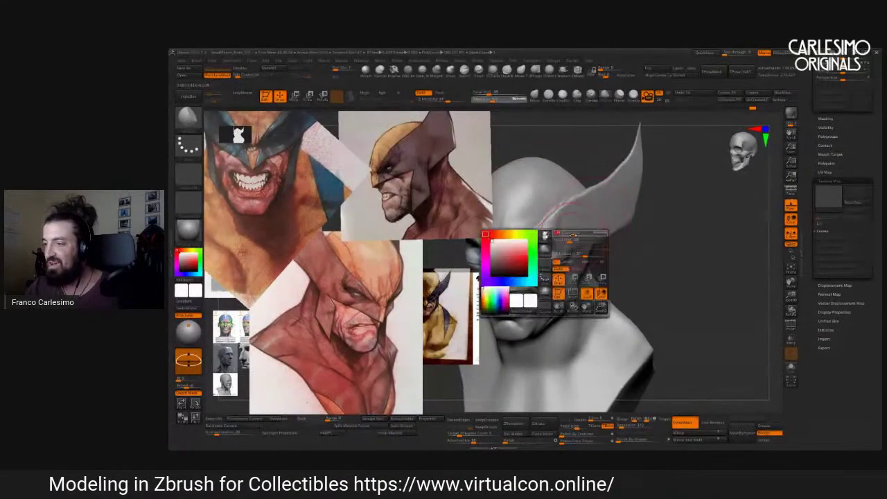
pyautogui.moveTo(625, 189)
pyautogui.mouseDown(button='right')
pyautogui.moveTo(600, 203)
pyautogui.moveTo(614, 244)
pyautogui.moveTo(623, 192)
pyautogui.mouseUp(button='right')
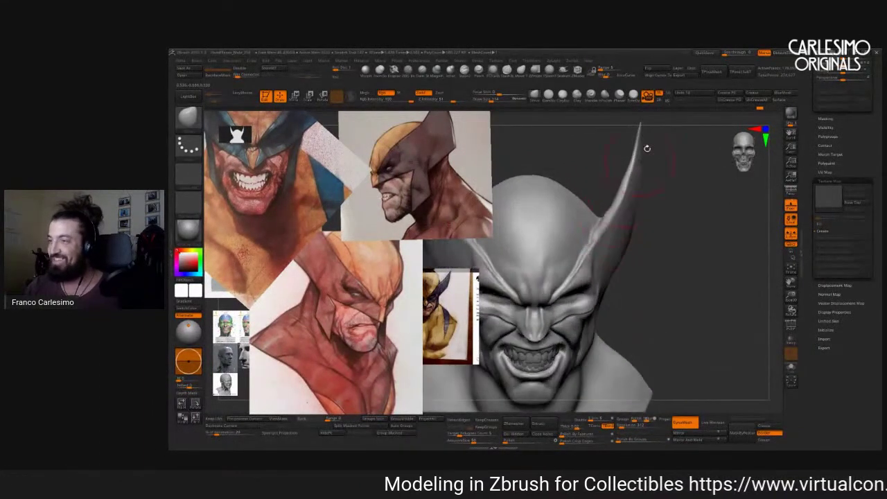
# Pick another brush from the top shelf and refine the swept-back ear.
pyautogui.click(607, 97)
pyautogui.moveTo(463, 230); pyautogui.dragTo(591, 249, button='right')
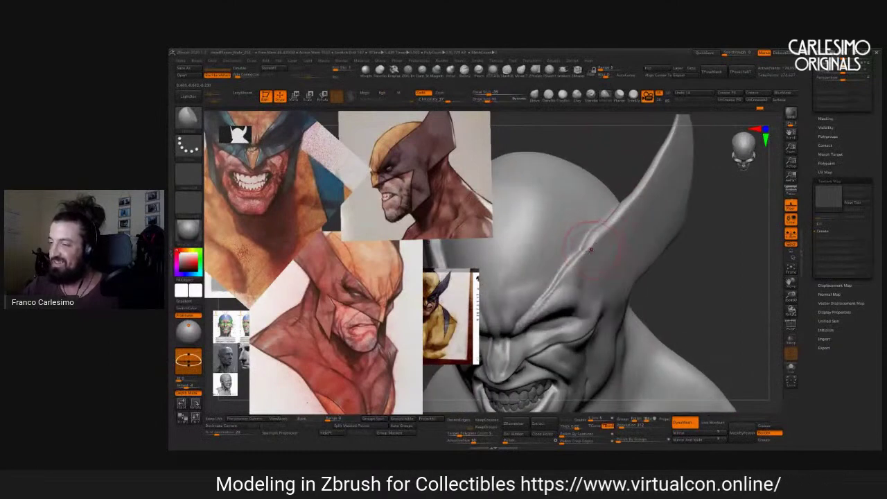
pyautogui.moveTo(635, 208)
pyautogui.mouseDown(button='right')
pyautogui.moveTo(614, 229)
pyautogui.moveTo(617, 240)
pyautogui.moveTo(630, 238)
pyautogui.moveTo(624, 263)
pyautogui.moveTo(607, 221)
pyautogui.moveTo(610, 230)
pyautogui.moveTo(625, 202)
pyautogui.mouseUp(button='right')
pyautogui.keyDown('ctrl'); pyautogui.moveTo(645, 237); pyautogui.dragTo(576, 202, button='right'); pyautogui.keyUp('ctrl')
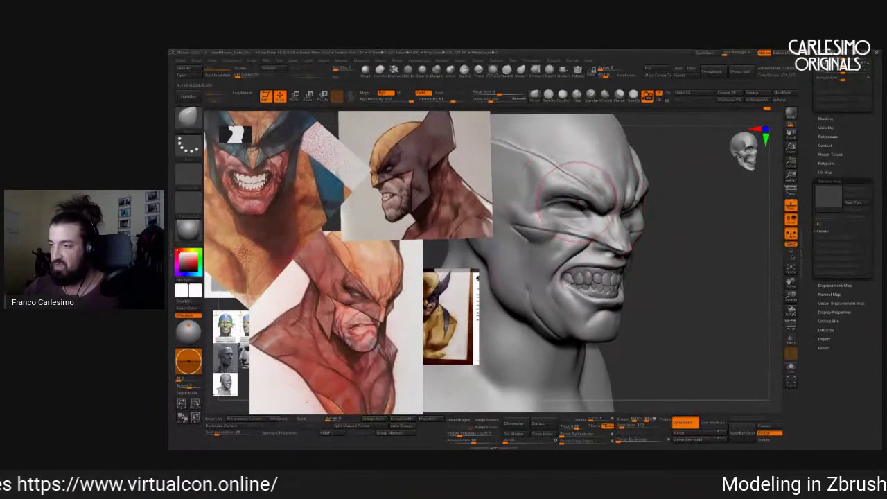
pyautogui.moveTo(604, 217); pyautogui.dragTo(727, 193, button='right')
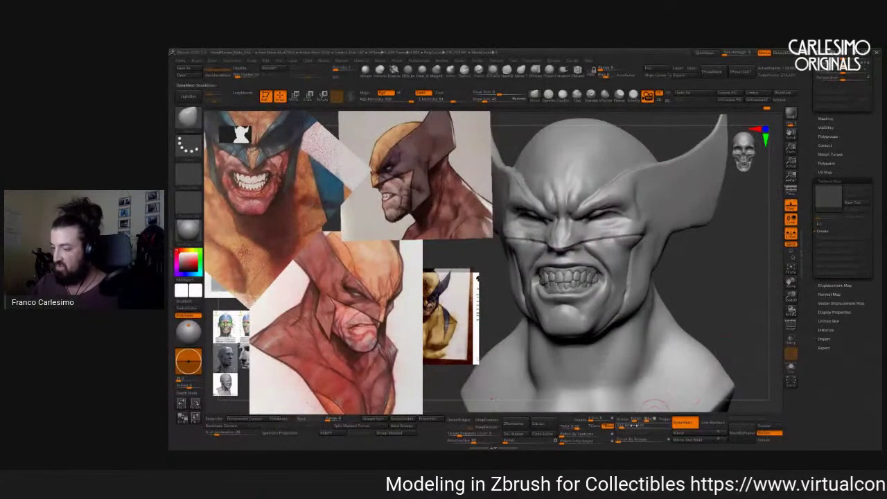
# Toggle PolyFrame to show the wireframe, then view the bust as a single polygroup.
pyautogui.hotkey('shift', 'f')
pyautogui.keyDown('alt'); pyautogui.moveTo(689, 345); pyautogui.dragTo(701, 290, button='right'); pyautogui.keyUp('alt')
pyautogui.hotkey('shift', 'f')
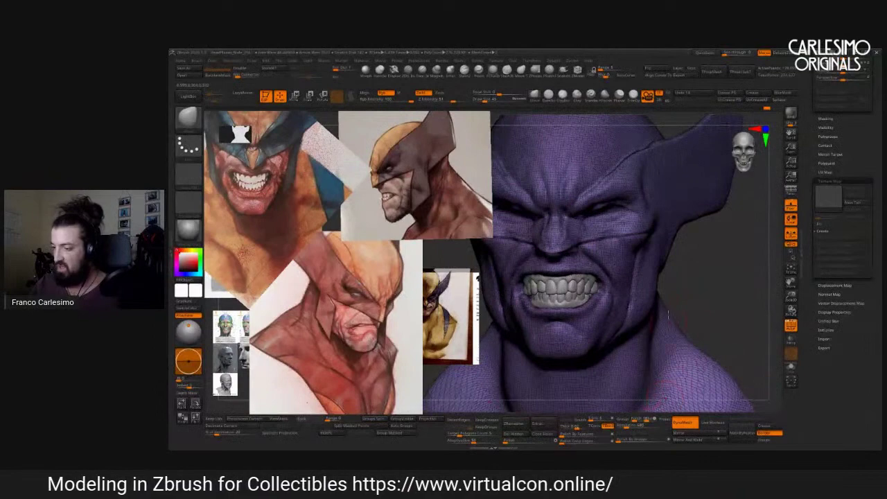
# Zoom into the mouth and cheek wireframe, then toggle PolyFrame back to plain grey clay.
pyautogui.keyDown('alt'); pyautogui.moveTo(667, 327); pyautogui.dragTo(620, 350, button='right'); pyautogui.keyUp('alt')
pyautogui.keyDown('alt'); pyautogui.moveTo(629, 284); pyautogui.dragTo(641, 276, button='right'); pyautogui.keyUp('alt')
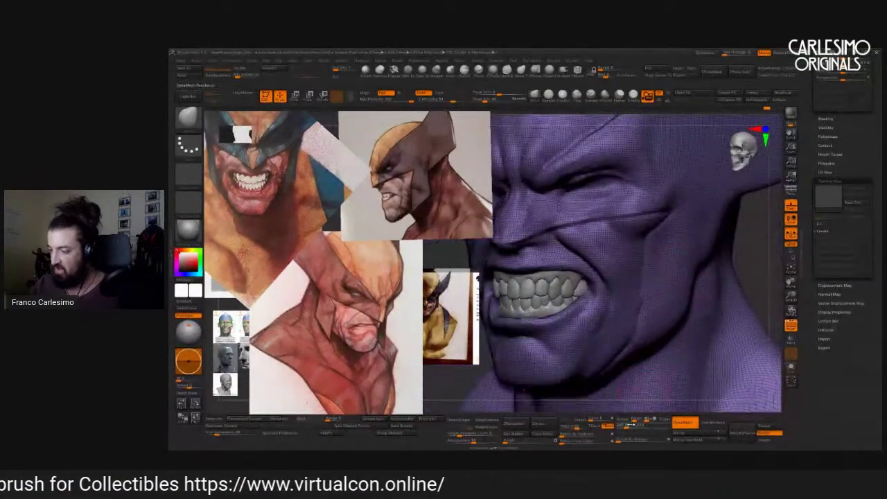
pyautogui.press('ctrl')
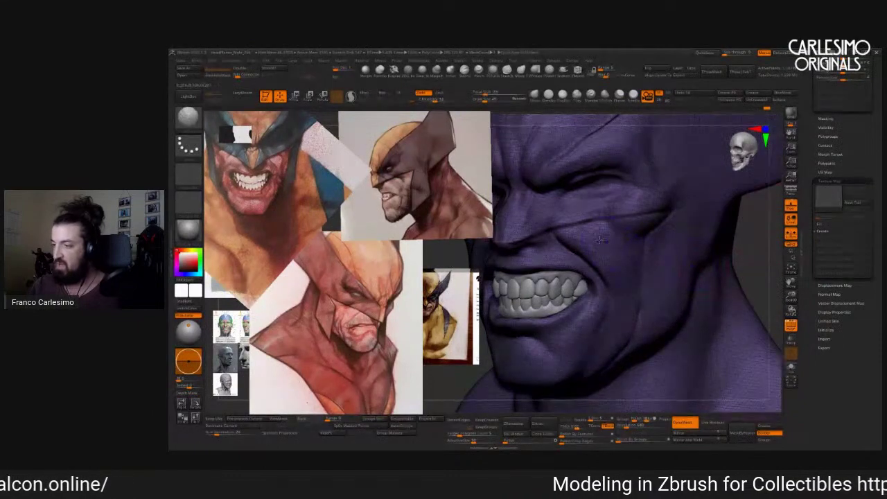
pyautogui.hotkey('shift', 'f')
pyautogui.moveTo(624, 291)
pyautogui.keyDown('alt'); pyautogui.mouseDown(button='right')
pyautogui.moveTo(610, 277)
pyautogui.moveTo(603, 211)
pyautogui.moveTo(581, 229)
pyautogui.moveTo(631, 195)
pyautogui.moveTo(650, 210)
pyautogui.moveTo(601, 208)
pyautogui.moveTo(631, 197)
pyautogui.moveTo(590, 208)
pyautogui.mouseUp(button='right'); pyautogui.keyUp('alt')
pyautogui.hotkey('shift', 'f')
pyautogui.hotkey('shift', 'f')
pyautogui.rightClick(630, 199)
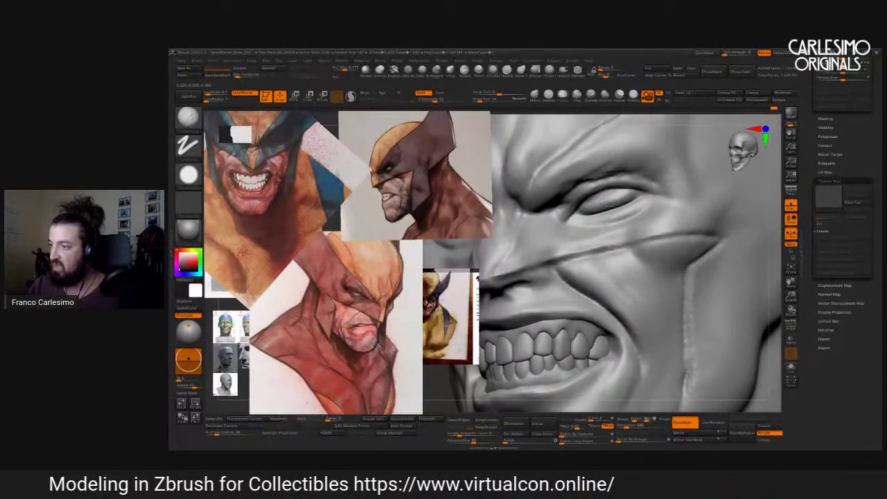
# Smooth around the squinting eye, then undo/redo to compare versions, keeping the earlier one.
pyautogui.press('shift')
pyautogui.moveTo(589, 207); pyautogui.dragTo(596, 223, button='right')
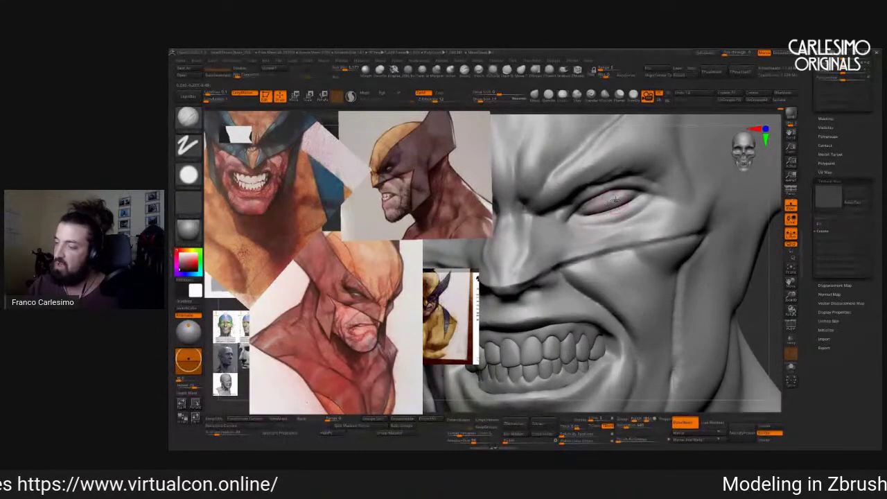
pyautogui.moveTo(630, 196)
pyautogui.mouseDown(button='right')
pyautogui.moveTo(566, 222)
pyautogui.moveTo(575, 207)
pyautogui.mouseUp(button='right')
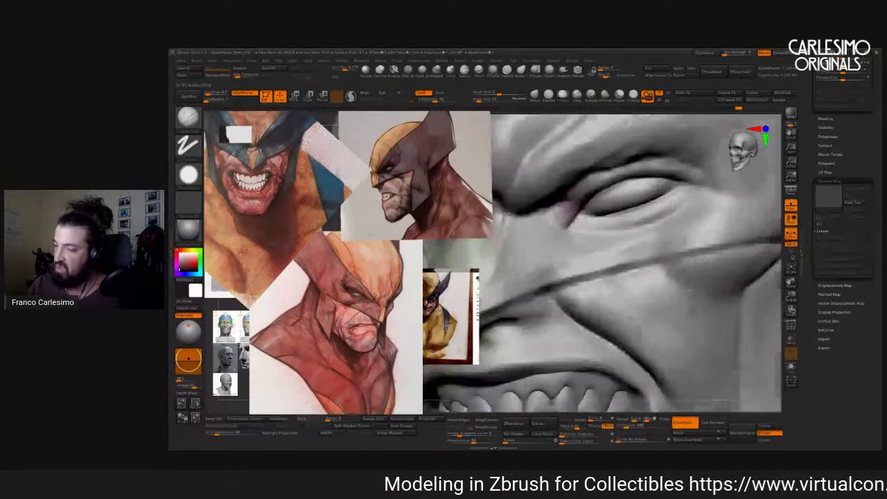
pyautogui.press('space')
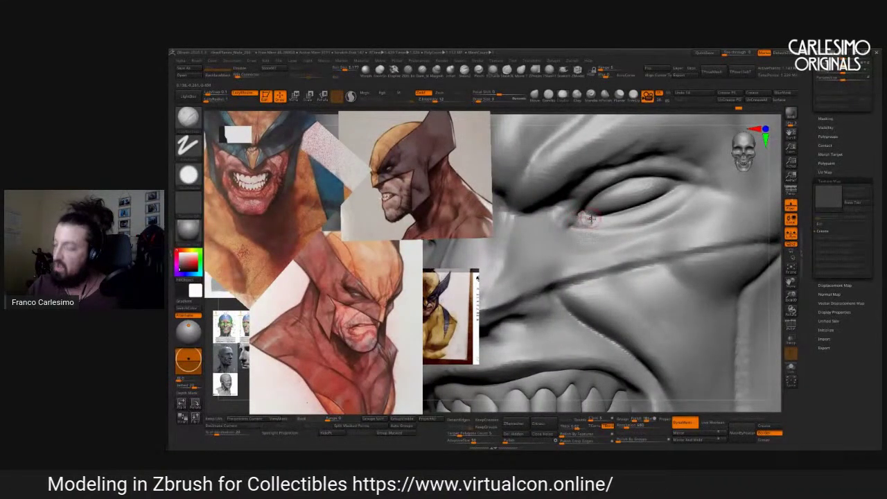
pyautogui.hotkey('ctrl', 'z')
pyautogui.hotkey('ctrl', 'shift', 'z')
pyautogui.hotkey('ctrl', 'z')
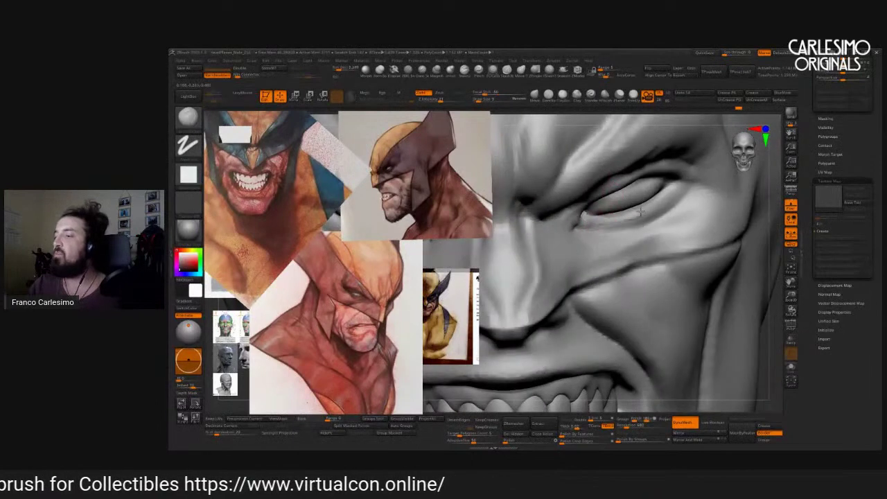
# Sharpen the upper lids around the eye slits, swapping brushes via B-S-T and B-C hotkeys.
pyautogui.moveTo(650, 206); pyautogui.dragTo(600, 228, button='right')
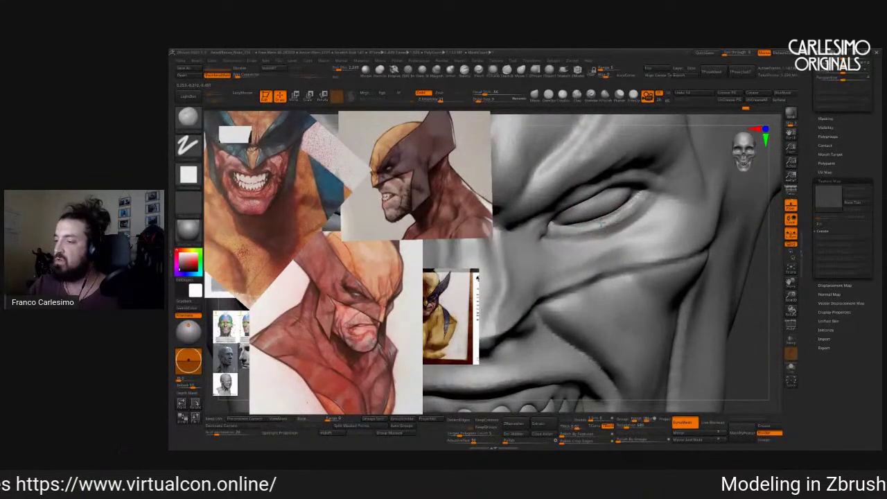
pyautogui.press('b')
pyautogui.press('s')
pyautogui.press('t')
pyautogui.press('b')
pyautogui.press('c')
pyautogui.press('b')
pyautogui.moveTo(600, 223); pyautogui.dragTo(636, 210, button='right')
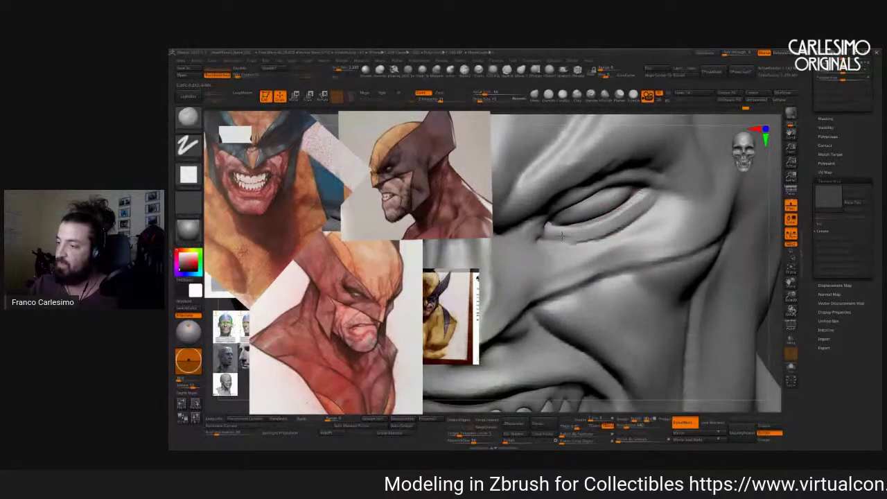
pyautogui.moveTo(573, 237)
pyautogui.keyDown('ctrl'); pyautogui.mouseDown(button='right')
pyautogui.moveTo(604, 224)
pyautogui.moveTo(591, 244)
pyautogui.moveTo(592, 285)
pyautogui.moveTo(605, 234)
pyautogui.moveTo(587, 225)
pyautogui.moveTo(597, 234)
pyautogui.moveTo(609, 226)
pyautogui.mouseUp(button='right'); pyautogui.keyUp('ctrl')
pyautogui.press('b')
pyautogui.press('s')
pyautogui.press('t')
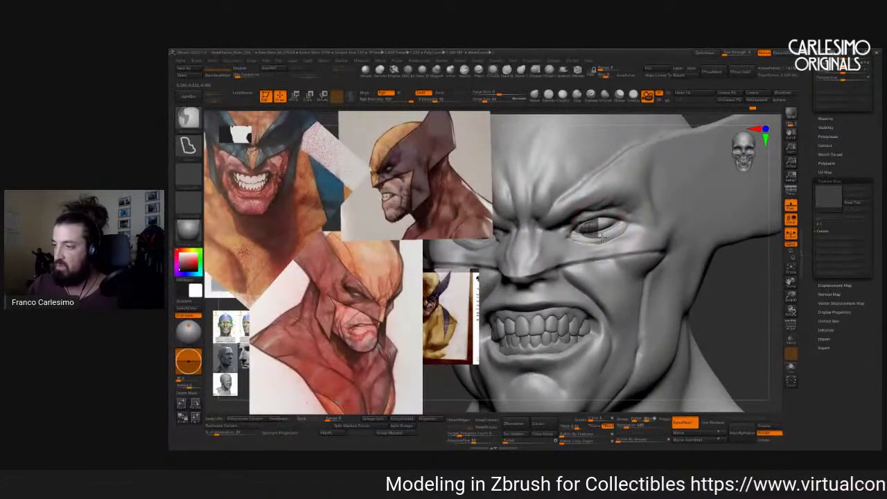
pyautogui.press('b')
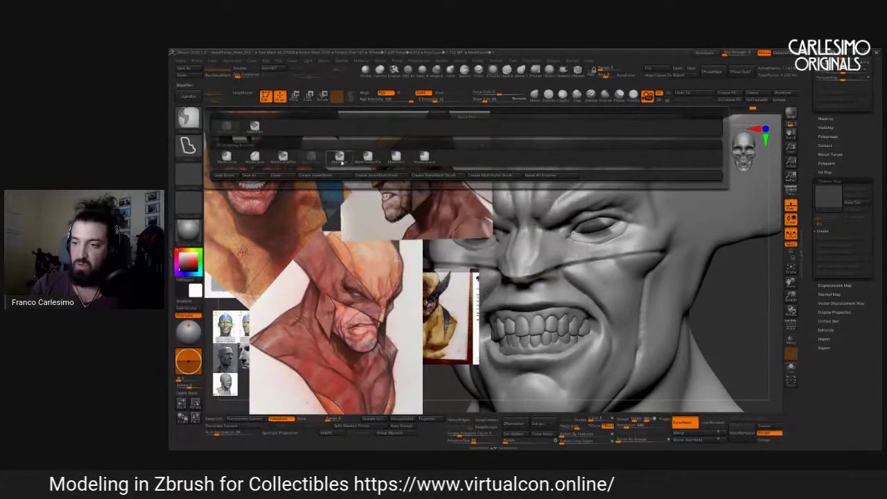
# Pick a new brush, hide the references, then deepen and soften both eye sockets symmetrically.
pyautogui.click(341, 158)
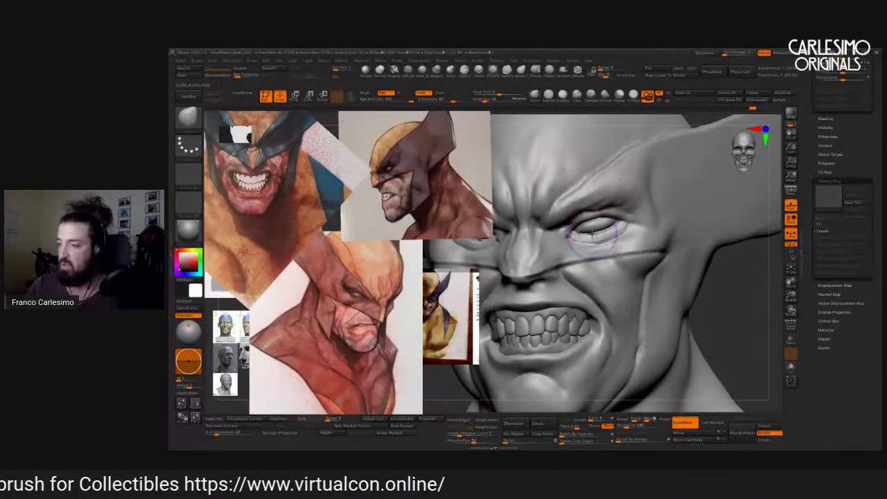
pyautogui.hotkey('shift', 'z')
pyautogui.moveTo(606, 240); pyautogui.dragTo(613, 248)
pyautogui.moveTo(603, 208); pyautogui.dragTo(627, 232)
pyautogui.moveTo(568, 232); pyautogui.dragTo(627, 234)
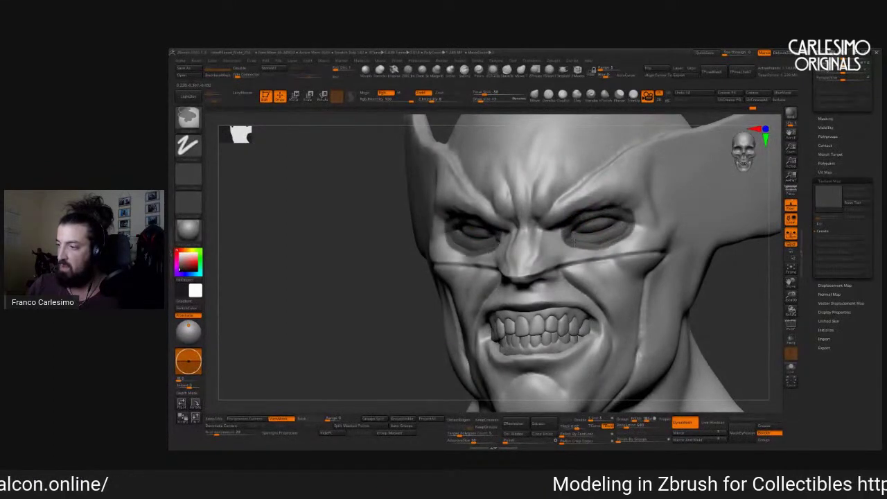
pyautogui.moveTo(602, 230); pyautogui.dragTo(598, 234, button='right')
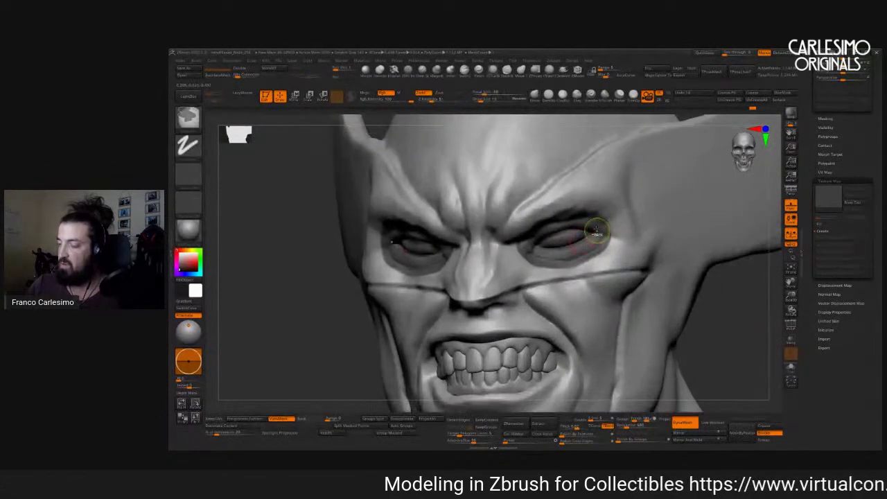
pyautogui.keyDown('shift'); pyautogui.moveTo(598, 227); pyautogui.dragTo(595, 227); pyautogui.keyUp('shift')
pyautogui.moveTo(597, 227)
pyautogui.mouseDown(button='right')
pyautogui.moveTo(683, 219)
pyautogui.moveTo(557, 234)
pyautogui.moveTo(388, 226)
pyautogui.mouseUp(button='right')
# Switch to Move mode with W and centre the transform gizmo on the right eye.
pyautogui.press('w')
pyautogui.click(557, 235)
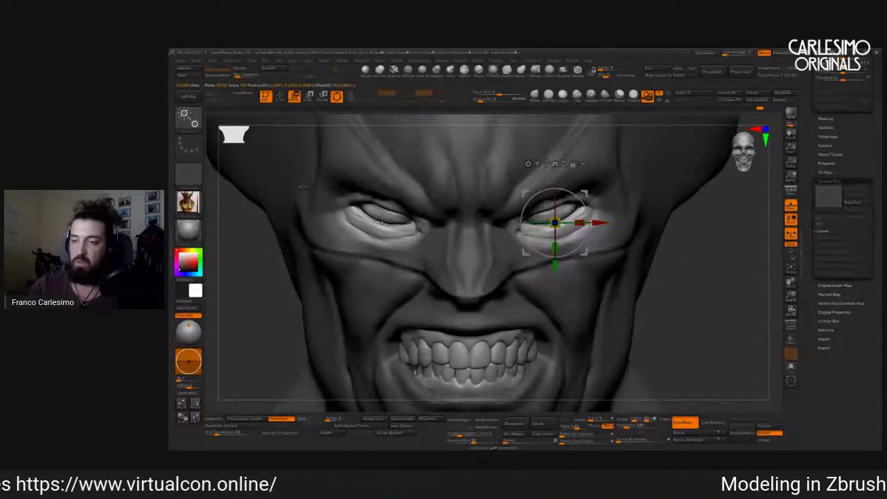
pyautogui.click(188, 201)
# Clear the texture and shrink the eyes to about 0.97 with Local Symmetry on.
pyautogui.click(232, 204)
pyautogui.keyDown('alt'); pyautogui.moveTo(554, 224); pyautogui.dragTo(584, 229, button='right'); pyautogui.keyUp('alt')
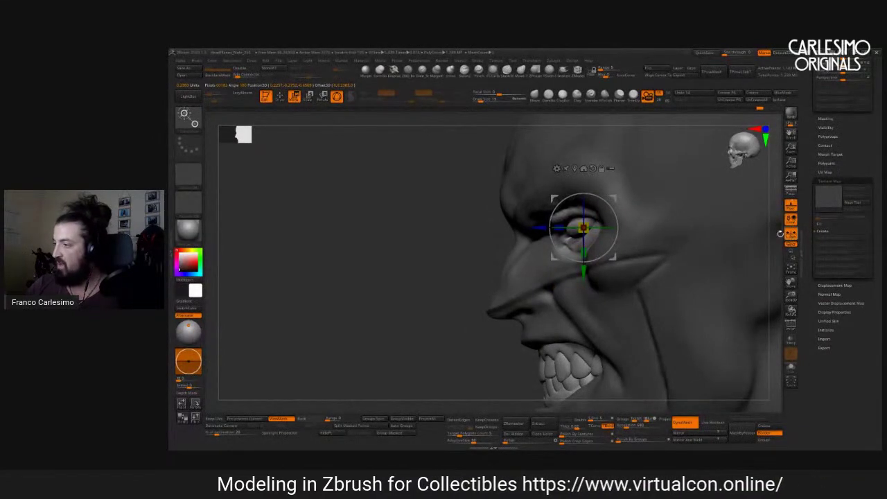
pyautogui.moveTo(624, 235); pyautogui.dragTo(407, 228, button='right')
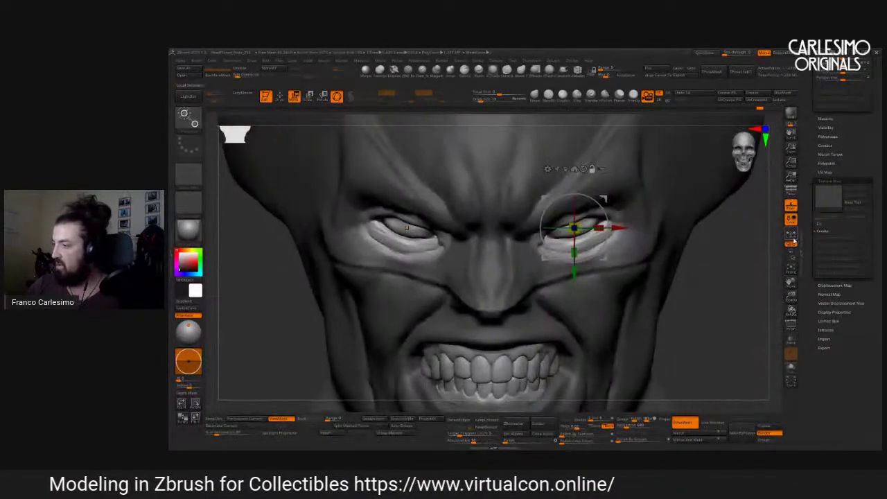
pyautogui.moveTo(574, 228)
pyautogui.mouseDown()
pyautogui.moveTo(580, 205)
pyautogui.moveTo(578, 218)
pyautogui.mouseUp()
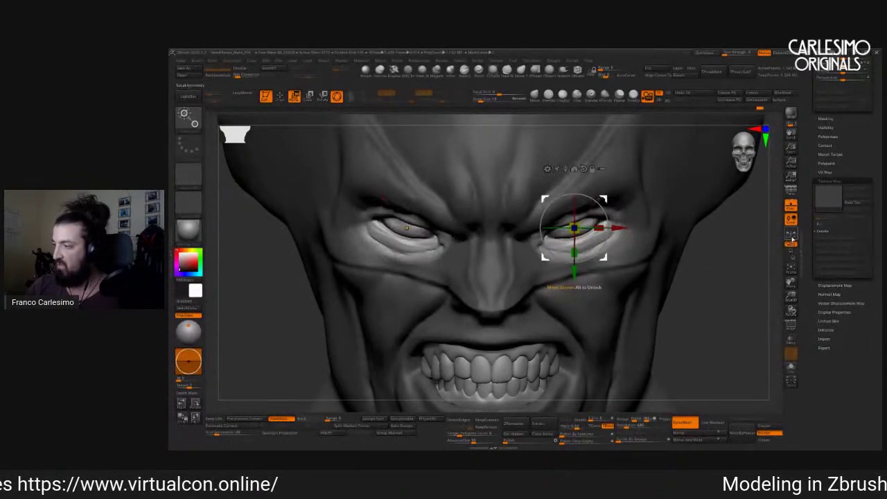
pyautogui.click(791, 234)
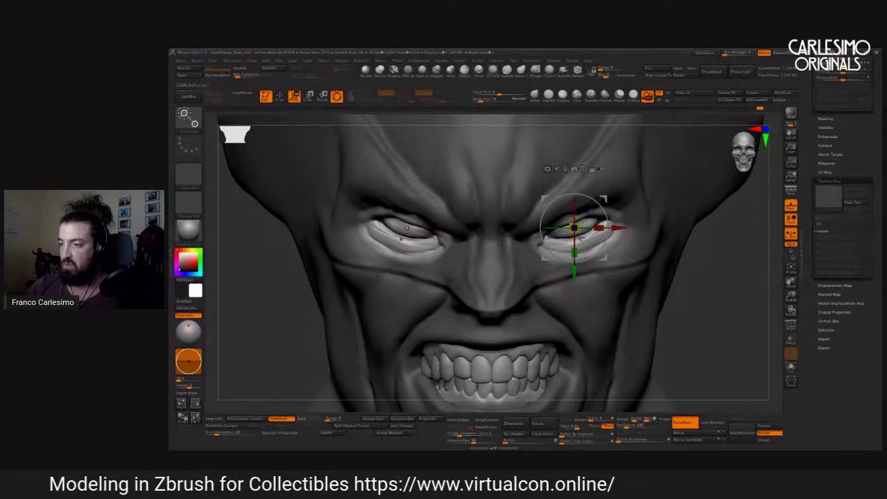
pyautogui.moveTo(574, 228); pyautogui.dragTo(574, 229)
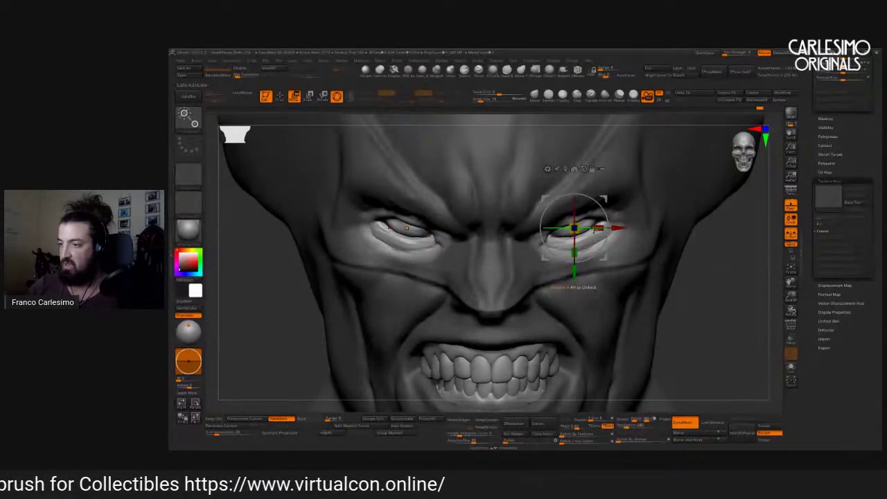
# Show the Wolverine references and rotate the top-left image about 45° in Spotlight.
pyautogui.press('f')
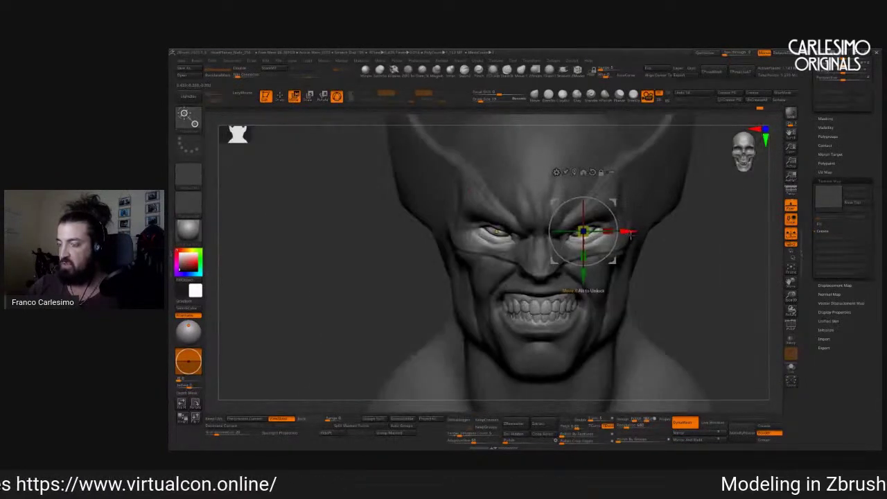
pyautogui.press('f')
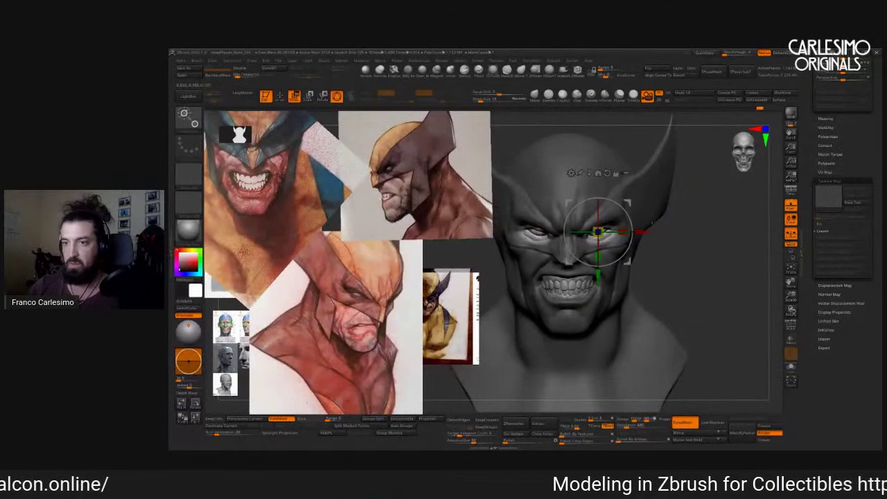
pyautogui.press('z')
pyautogui.moveTo(264, 234); pyautogui.dragTo(456, 251)
pyautogui.click(454, 249)
# Enlarge the Wolverine reference beside the bust and return to Draw mode.
pyautogui.moveTo(406, 199)
pyautogui.mouseDown()
pyautogui.moveTo(291, 212)
pyautogui.moveTo(306, 219)
pyautogui.moveTo(294, 205)
pyautogui.moveTo(413, 241)
pyautogui.moveTo(416, 297)
pyautogui.moveTo(356, 301)
pyautogui.mouseUp()
pyautogui.press('z')
pyautogui.moveTo(597, 233)
pyautogui.mouseDown(button='right')
pyautogui.moveTo(610, 215)
pyautogui.moveTo(594, 250)
pyautogui.moveTo(603, 223)
pyautogui.moveTo(679, 243)
pyautogui.moveTo(485, 231)
pyautogui.mouseUp(button='right')
pyautogui.press('q')
# With Zadd on, sculpt the face and brow and Shift-smooth the strokes.
pyautogui.moveTo(589, 224)
pyautogui.mouseDown(button='right')
pyautogui.moveTo(576, 229)
pyautogui.moveTo(586, 221)
pyautogui.mouseUp(button='right')
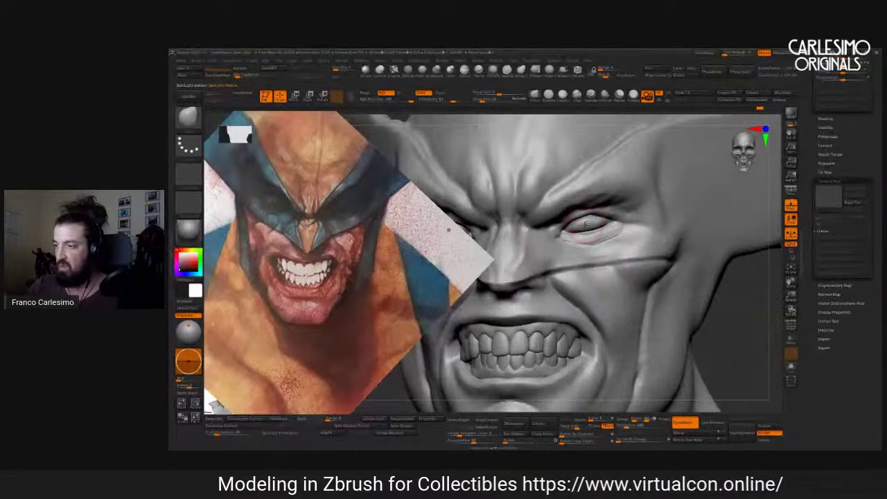
pyautogui.click(424, 93)
pyautogui.press('space')
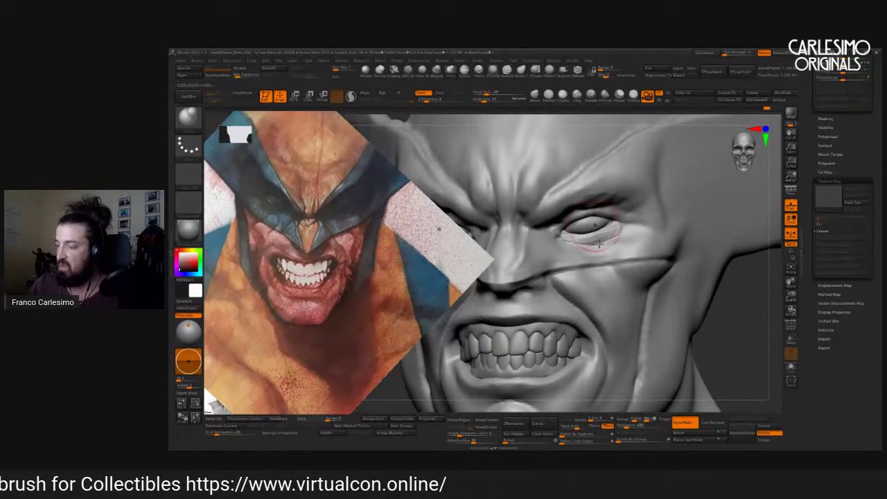
pyautogui.press('f')
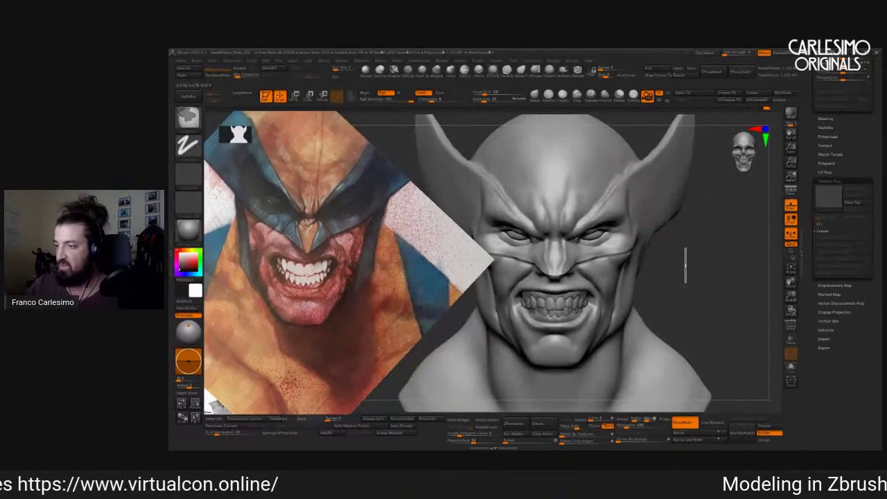
pyautogui.moveTo(658, 248)
pyautogui.keyDown('ctrl'); pyautogui.mouseDown(button='right')
pyautogui.moveTo(633, 233)
pyautogui.moveTo(538, 236)
pyautogui.moveTo(576, 220)
pyautogui.moveTo(565, 218)
pyautogui.mouseUp(button='right'); pyautogui.keyUp('ctrl')
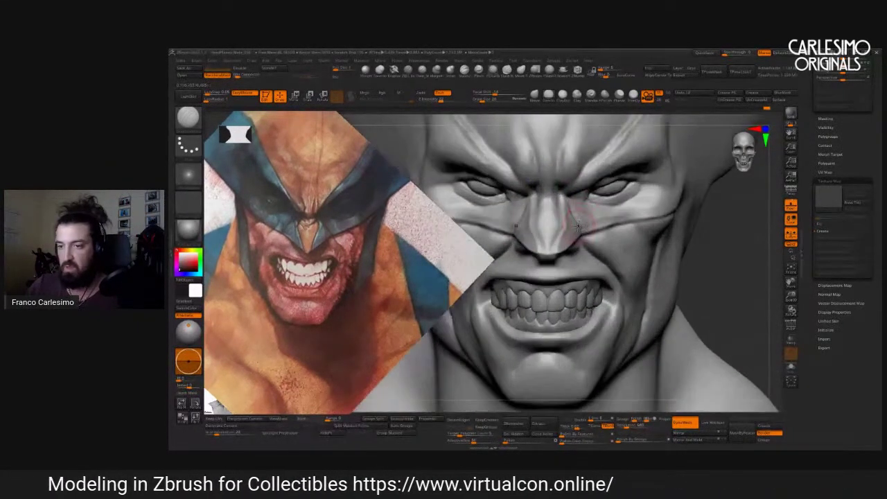
pyautogui.press('shift')
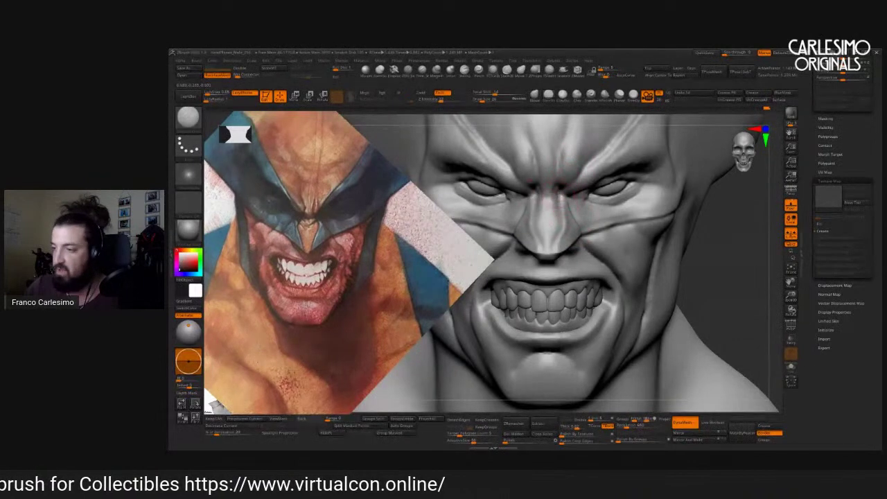
pyautogui.moveTo(566, 219); pyautogui.dragTo(567, 213, button='right')
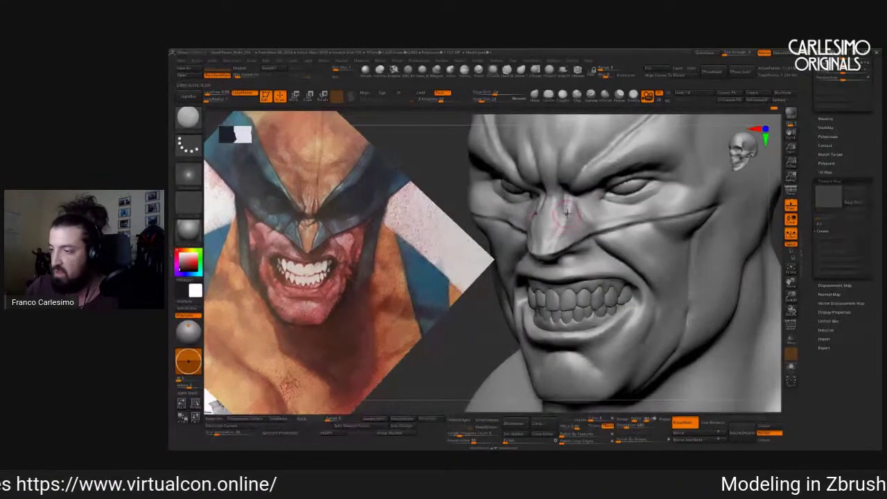
pyautogui.moveTo(547, 253)
pyautogui.mouseDown(button='right')
pyautogui.moveTo(559, 197)
pyautogui.moveTo(556, 235)
pyautogui.moveTo(587, 198)
pyautogui.moveTo(569, 205)
pyautogui.mouseUp(button='right')
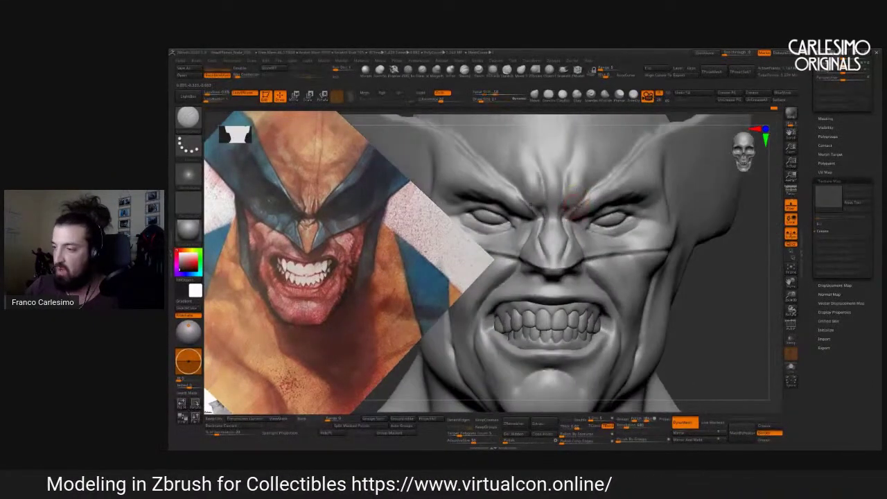
pyautogui.moveTo(605, 177); pyautogui.dragTo(567, 217, button='right')
pyautogui.press('space')
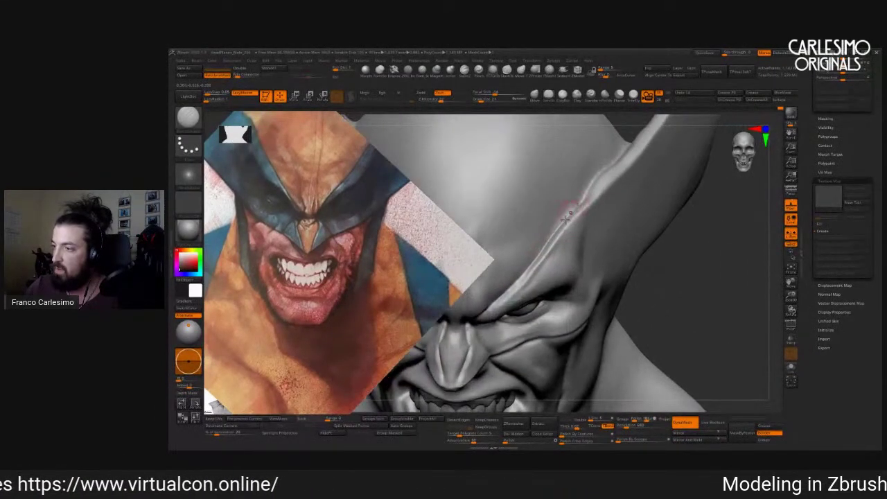
pyautogui.moveTo(592, 183); pyautogui.dragTo(593, 192, button='right')
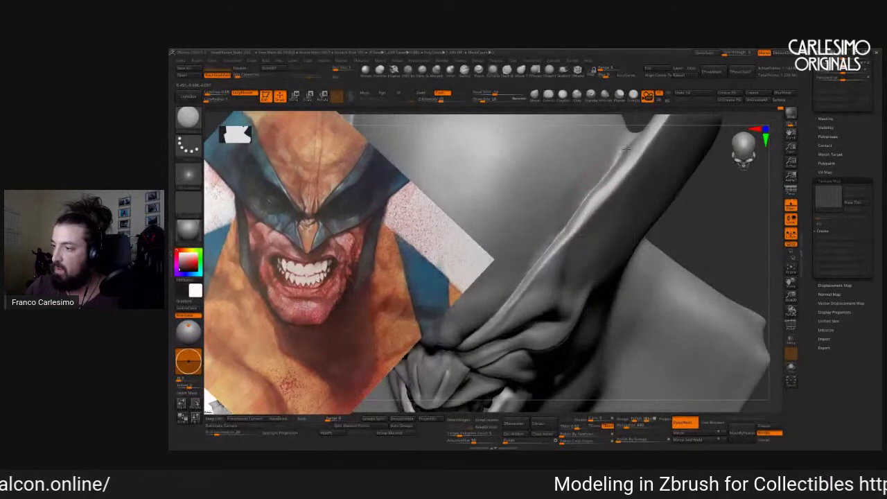
pyautogui.moveTo(568, 227); pyautogui.dragTo(655, 208, button='right')
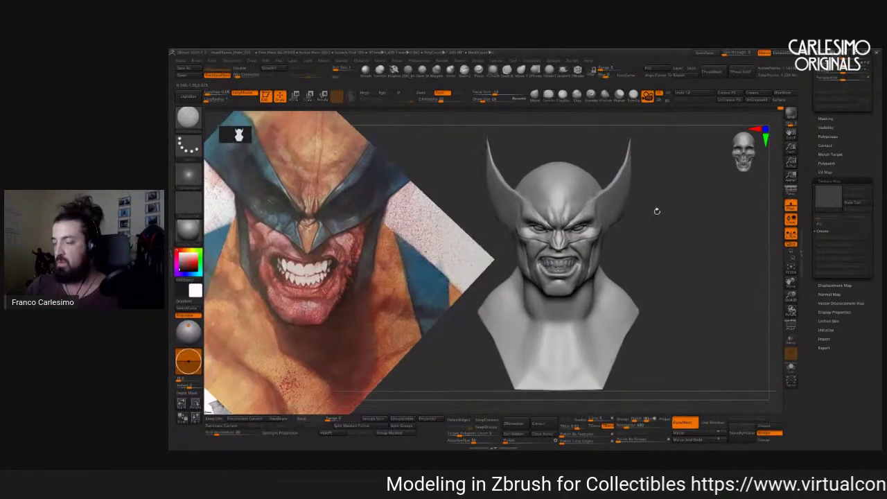
# Orbit and zoom around the bust to review the sculpt.
pyautogui.press('space')
pyautogui.moveTo(527, 264)
pyautogui.mouseDown(button='right')
pyautogui.moveTo(534, 257)
pyautogui.moveTo(525, 264)
pyautogui.mouseUp(button='right')
pyautogui.press('space')
pyautogui.moveTo(726, 159); pyautogui.dragTo(641, 162, button='right')
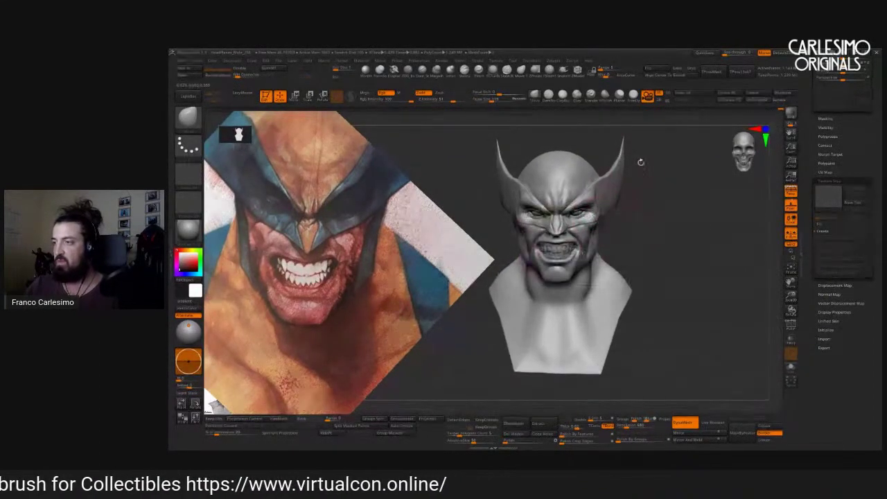
pyautogui.moveTo(667, 103); pyautogui.dragTo(408, 278, button='right')
pyautogui.press('space')
# Move and enlarge the tan reference, placing the enlarged red Wolverine sketch beneath it.
pyautogui.hotkey('shift', 'z')
pyautogui.moveTo(363, 268)
pyautogui.mouseDown()
pyautogui.moveTo(409, 215)
pyautogui.moveTo(390, 210)
pyautogui.moveTo(373, 226)
pyautogui.moveTo(387, 244)
pyautogui.mouseUp()
pyautogui.moveTo(349, 298); pyautogui.dragTo(392, 285)
pyautogui.press('z')
pyautogui.press('z')
pyautogui.moveTo(416, 325); pyautogui.dragTo(323, 376)
pyautogui.click(397, 200)
pyautogui.moveTo(397, 201); pyautogui.dragTo(342, 322)
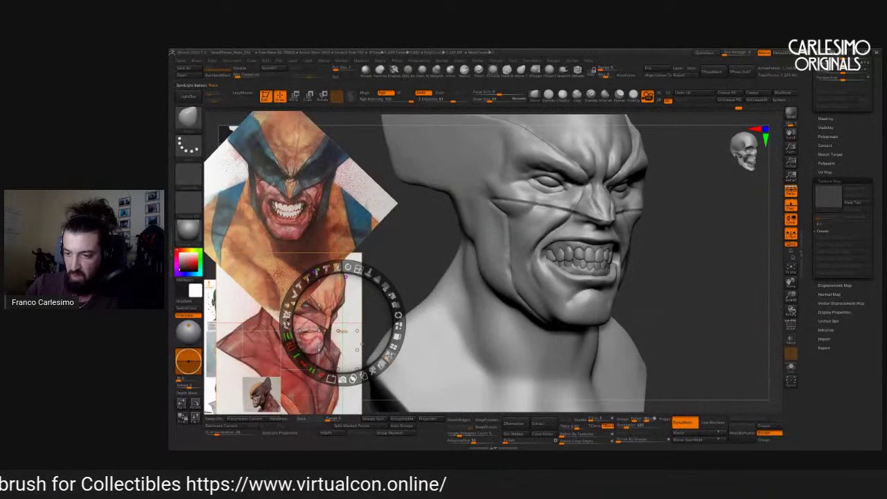
# Enlarge and rotate the tan reference, then turn the bust toward a front view.
pyautogui.click(366, 191)
pyautogui.moveTo(367, 191); pyautogui.dragTo(378, 197)
pyautogui.press('z')
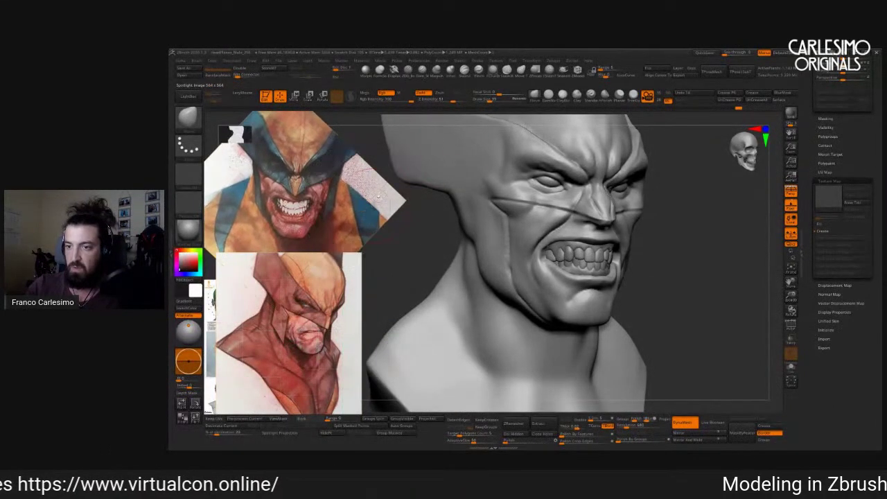
pyautogui.moveTo(633, 254)
pyautogui.mouseDown()
pyautogui.moveTo(602, 283)
pyautogui.moveTo(599, 249)
pyautogui.moveTo(604, 261)
pyautogui.moveTo(625, 243)
pyautogui.moveTo(547, 229)
pyautogui.moveTo(583, 201)
pyautogui.mouseUp()
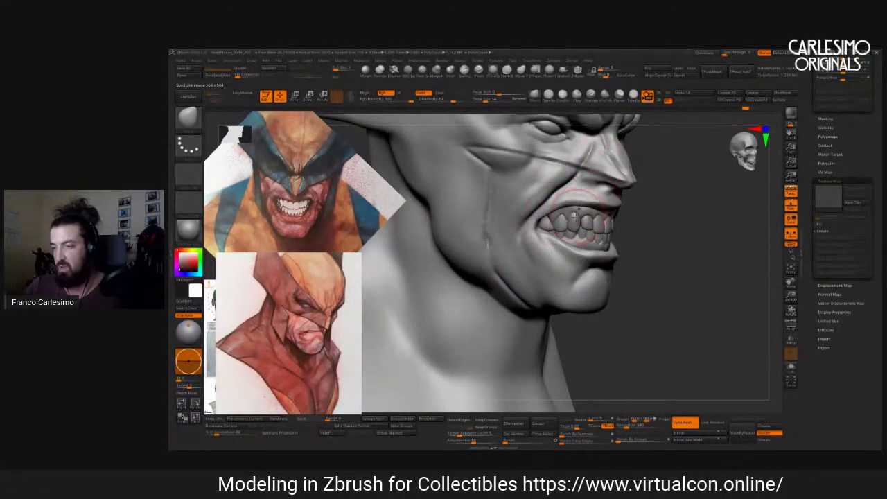
pyautogui.moveTo(548, 243); pyautogui.dragTo(561, 199)
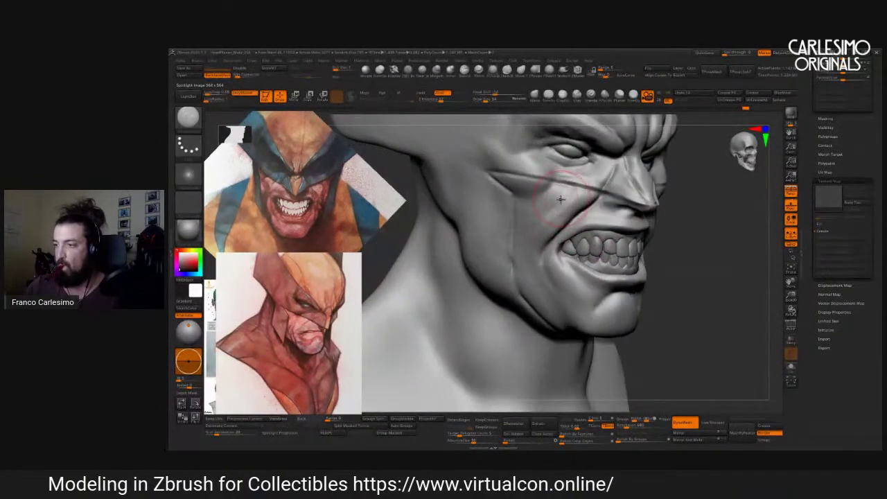
# Smooth the lower face down the cheek from a side profile.
pyautogui.press('shift')
pyautogui.press('shift')
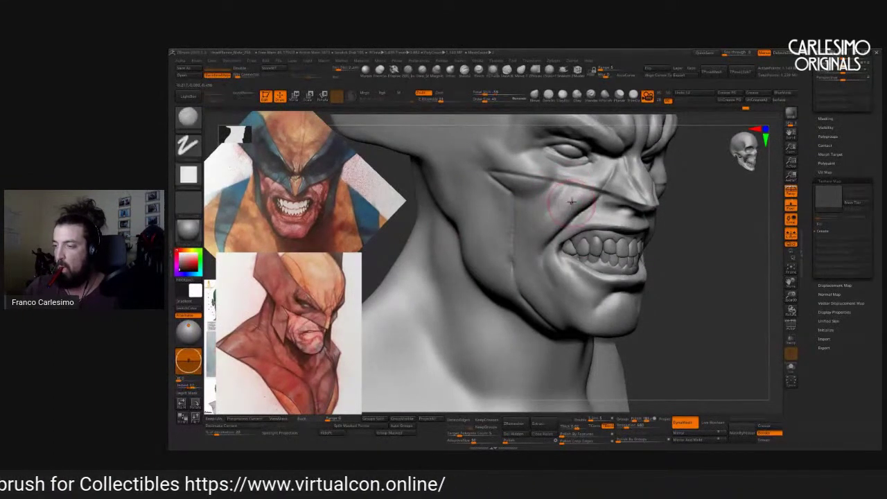
pyautogui.press('shift')
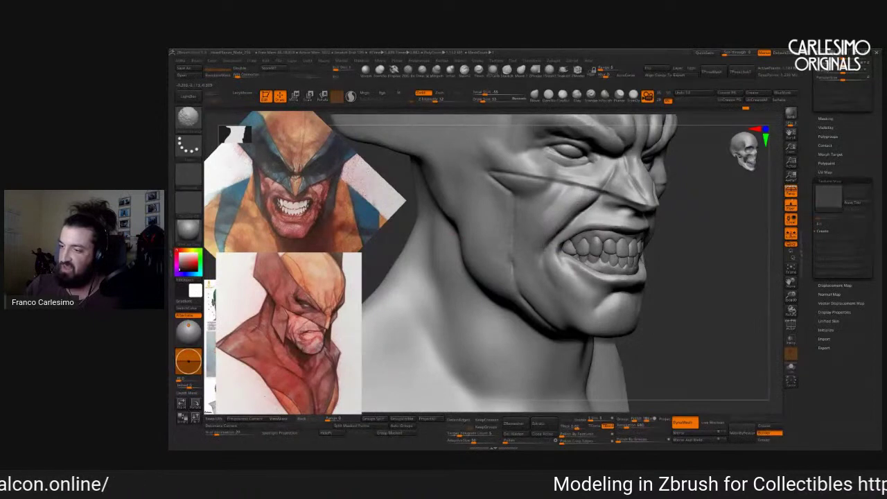
pyautogui.press('shift')
pyautogui.moveTo(707, 291); pyautogui.dragTo(742, 292)
pyautogui.moveTo(526, 238)
pyautogui.keyDown('shift'); pyautogui.mouseDown()
pyautogui.moveTo(527, 260)
pyautogui.moveTo(529, 243)
pyautogui.moveTo(536, 247)
pyautogui.moveTo(485, 264)
pyautogui.moveTo(579, 280)
pyautogui.mouseUp(); pyautogui.keyUp('shift')
pyautogui.press('shift')
pyautogui.press('shift')
pyautogui.press('shift')
pyautogui.press('space')
pyautogui.press('shift')
pyautogui.moveTo(586, 236)
pyautogui.mouseDown()
pyautogui.moveTo(589, 243)
pyautogui.moveTo(527, 239)
pyautogui.mouseUp()
pyautogui.press('shift')
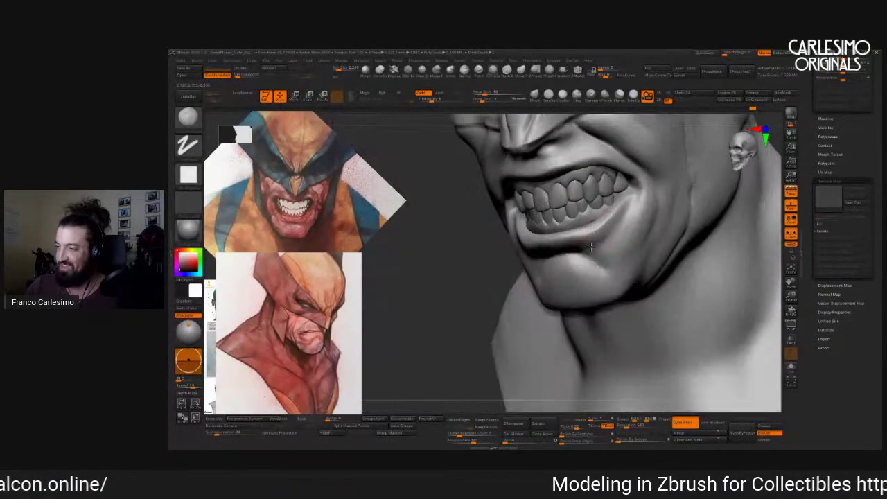
# Sculpt and smooth the mouth, jaw and neck from front and three-quarter views.
pyautogui.keyDown('shift'); pyautogui.moveTo(430, 312); pyautogui.dragTo(581, 233); pyautogui.keyUp('shift')
pyautogui.keyDown('shift'); pyautogui.moveTo(618, 204); pyautogui.dragTo(555, 250); pyautogui.keyUp('shift')
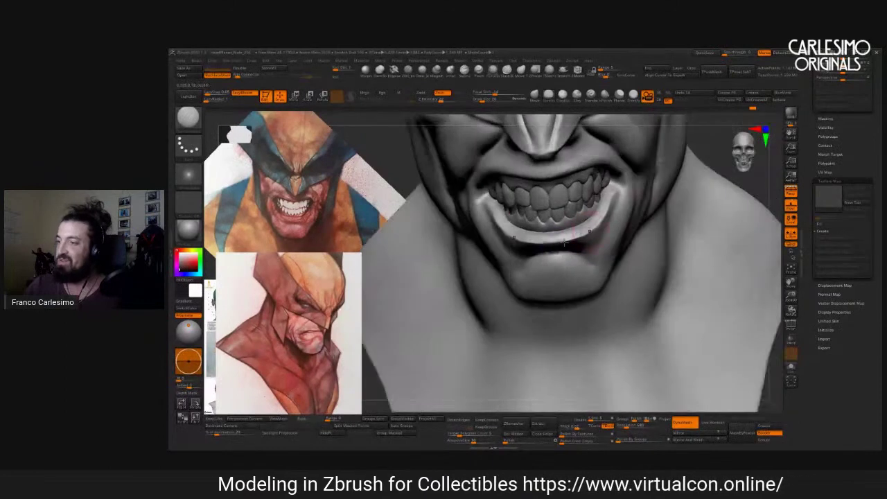
pyautogui.keyDown('alt'); pyautogui.moveTo(527, 291); pyautogui.dragTo(581, 221); pyautogui.keyUp('alt')
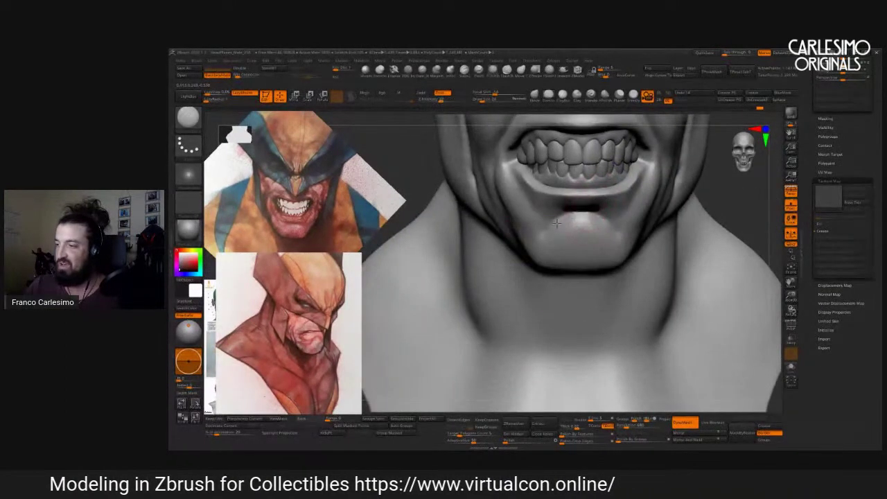
pyautogui.moveTo(542, 237); pyautogui.dragTo(513, 232)
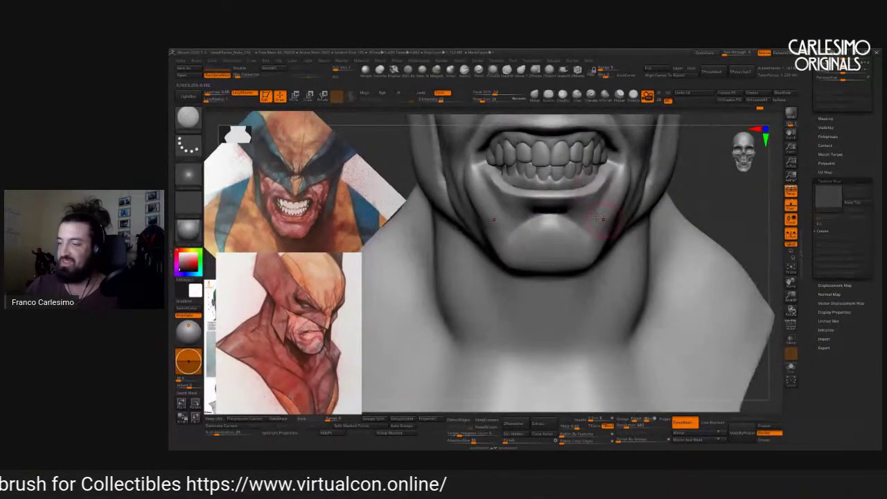
pyautogui.moveTo(582, 209)
pyautogui.mouseDown(button='right')
pyautogui.moveTo(590, 208)
pyautogui.moveTo(560, 208)
pyautogui.moveTo(596, 211)
pyautogui.moveTo(607, 196)
pyautogui.moveTo(583, 210)
pyautogui.moveTo(528, 213)
pyautogui.mouseUp(button='right')
pyautogui.press('shift')
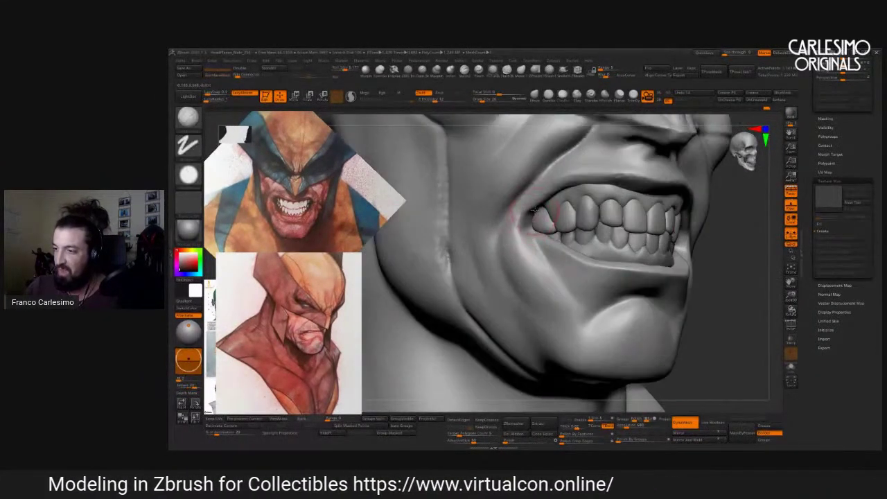
pyautogui.press('shift')
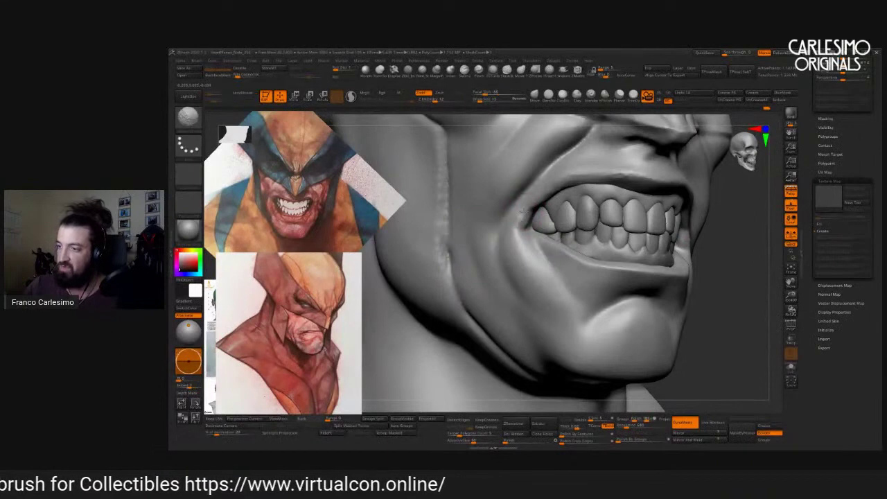
pyautogui.moveTo(530, 210)
pyautogui.mouseDown(button='right')
pyautogui.moveTo(612, 229)
pyautogui.moveTo(584, 249)
pyautogui.moveTo(554, 243)
pyautogui.moveTo(541, 291)
pyautogui.mouseUp(button='right')
pyautogui.moveTo(586, 225)
pyautogui.mouseDown(button='right')
pyautogui.moveTo(589, 213)
pyautogui.moveTo(581, 236)
pyautogui.moveTo(521, 257)
pyautogui.mouseUp(button='right')
pyautogui.moveTo(565, 216)
pyautogui.keyDown('ctrl'); pyautogui.mouseDown(button='right')
pyautogui.moveTo(548, 241)
pyautogui.moveTo(541, 229)
pyautogui.moveTo(570, 217)
pyautogui.moveTo(545, 221)
pyautogui.mouseUp(button='right'); pyautogui.keyUp('ctrl')
pyautogui.press('space')
pyautogui.press('space')
pyautogui.press('space')
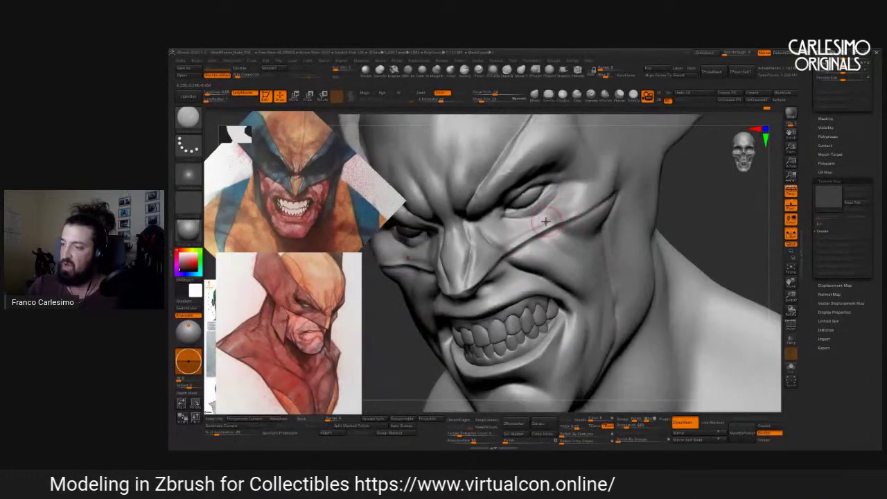
# Sculpt the brow and eye area with a new brush, softening with Smooth.
pyautogui.press('shift')
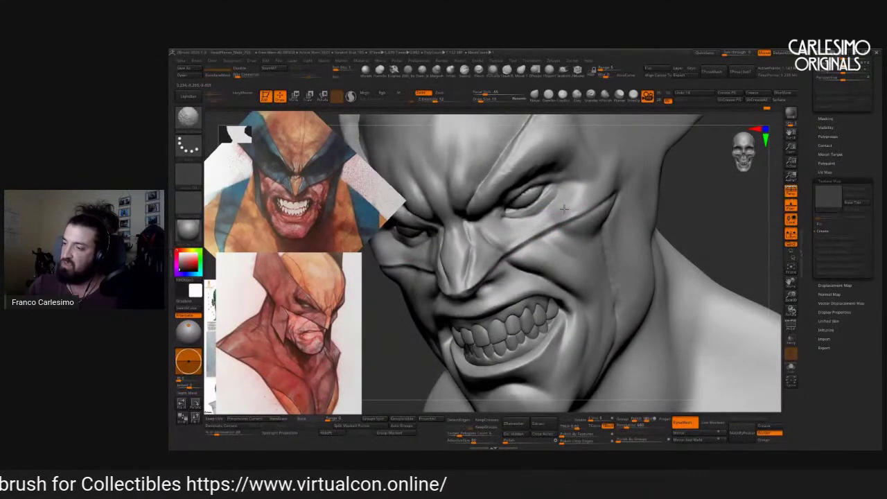
pyautogui.moveTo(552, 208)
pyautogui.mouseDown(button='right')
pyautogui.moveTo(538, 212)
pyautogui.moveTo(531, 228)
pyautogui.mouseUp(button='right')
pyautogui.press('space')
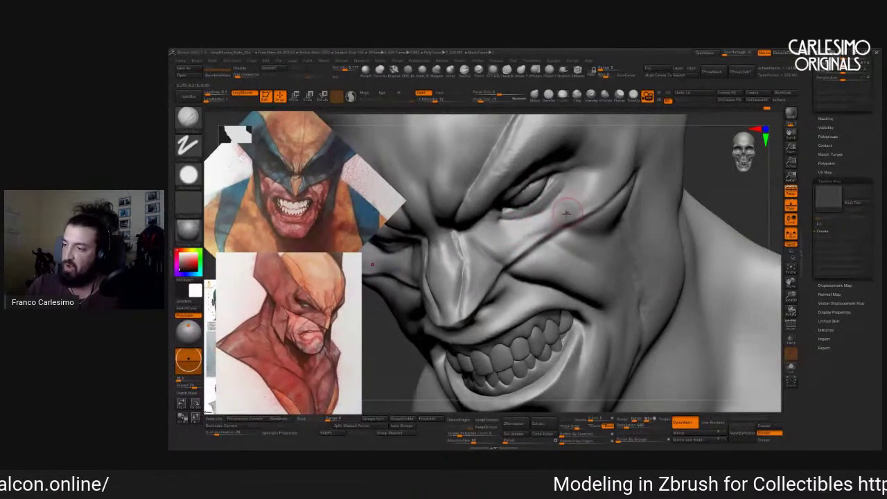
pyautogui.moveTo(528, 221); pyautogui.dragTo(510, 218, button='right')
pyautogui.moveTo(569, 175)
pyautogui.mouseDown(button='right')
pyautogui.moveTo(526, 230)
pyautogui.moveTo(555, 194)
pyautogui.moveTo(530, 208)
pyautogui.mouseUp(button='right')
pyautogui.press('shift')
pyautogui.press('shift')
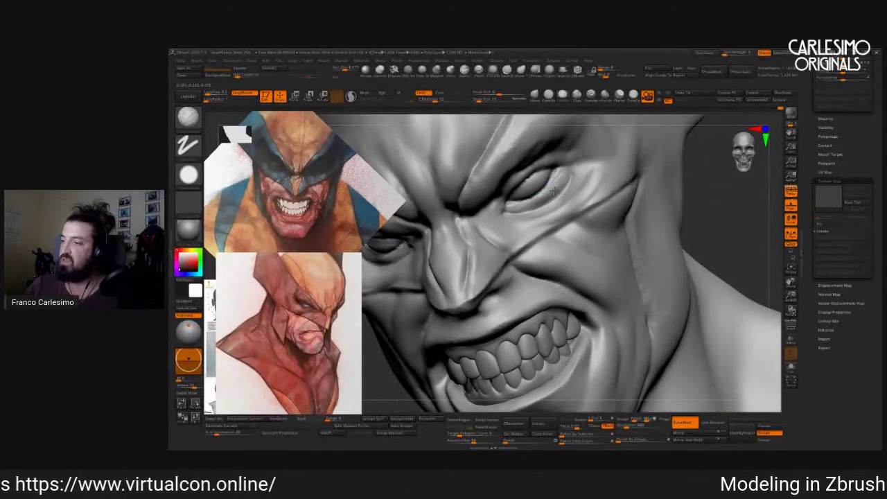
pyautogui.moveTo(564, 175)
pyautogui.mouseDown(button='right')
pyautogui.moveTo(524, 205)
pyautogui.moveTo(561, 182)
pyautogui.moveTo(558, 197)
pyautogui.moveTo(534, 194)
pyautogui.moveTo(572, 201)
pyautogui.mouseUp(button='right')
# Sculpt and smooth the cheek creases around the nose bridge from frontal angles.
pyautogui.press('shift')
pyautogui.press('shift')
pyautogui.moveTo(530, 225)
pyautogui.mouseDown(button='right')
pyautogui.moveTo(508, 237)
pyautogui.moveTo(559, 202)
pyautogui.mouseUp(button='right')
pyautogui.press('shift')
pyautogui.press('shift')
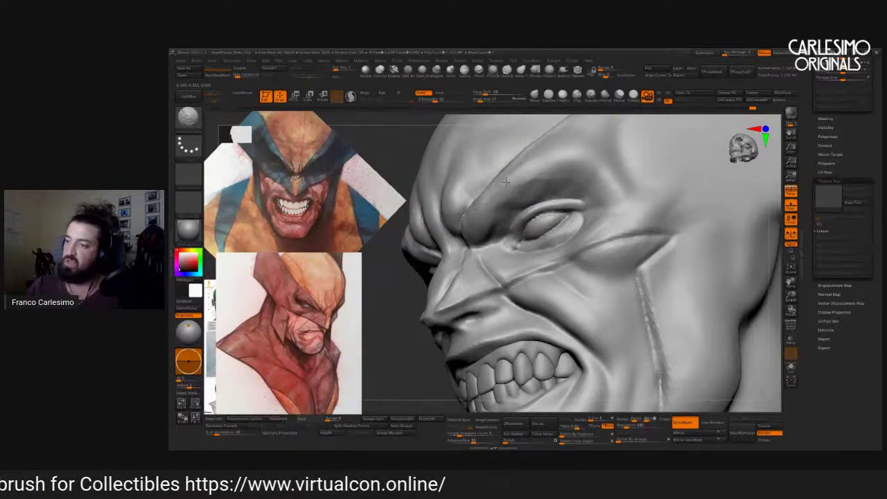
pyautogui.moveTo(522, 188)
pyautogui.mouseDown(button='right')
pyautogui.moveTo(593, 173)
pyautogui.moveTo(524, 209)
pyautogui.moveTo(503, 193)
pyautogui.mouseUp(button='right')
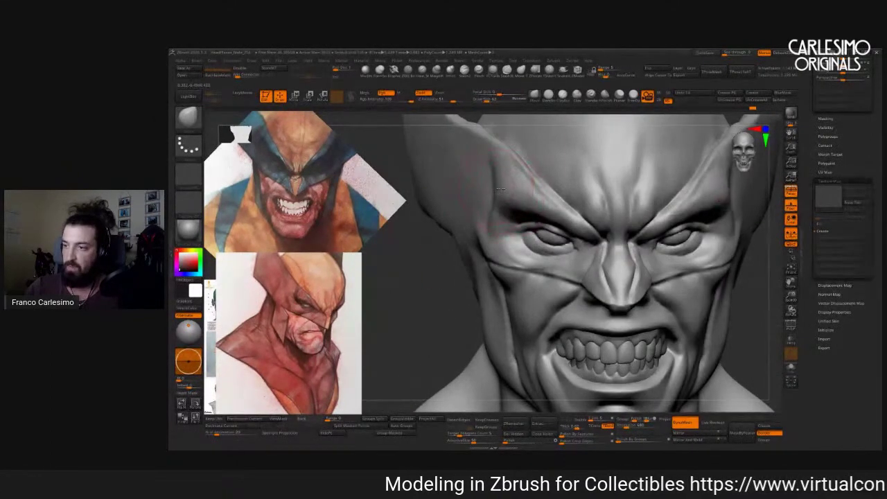
pyautogui.moveTo(503, 193); pyautogui.dragTo(487, 199, button='right')
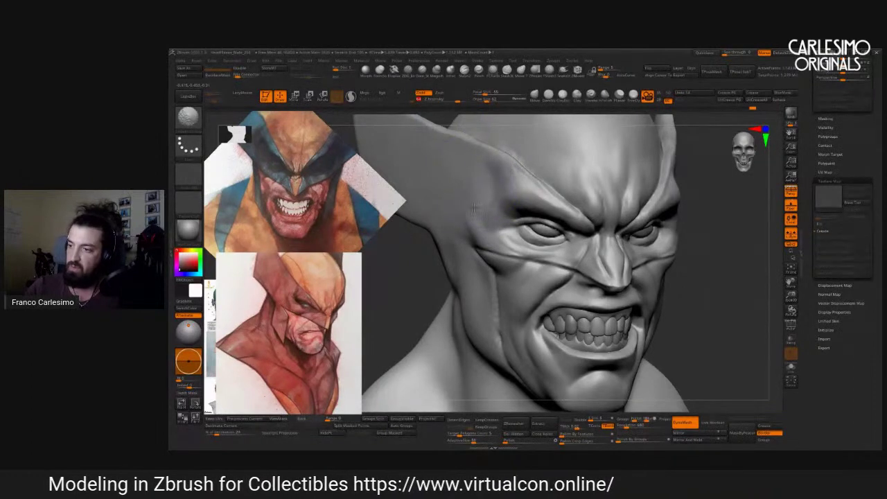
pyautogui.moveTo(474, 215)
pyautogui.mouseDown(button='right')
pyautogui.moveTo(555, 204)
pyautogui.moveTo(544, 229)
pyautogui.moveTo(521, 236)
pyautogui.moveTo(537, 242)
pyautogui.moveTo(520, 253)
pyautogui.moveTo(560, 192)
pyautogui.mouseUp(button='right')
pyautogui.press('space')
pyautogui.press('space')
pyautogui.press('space')
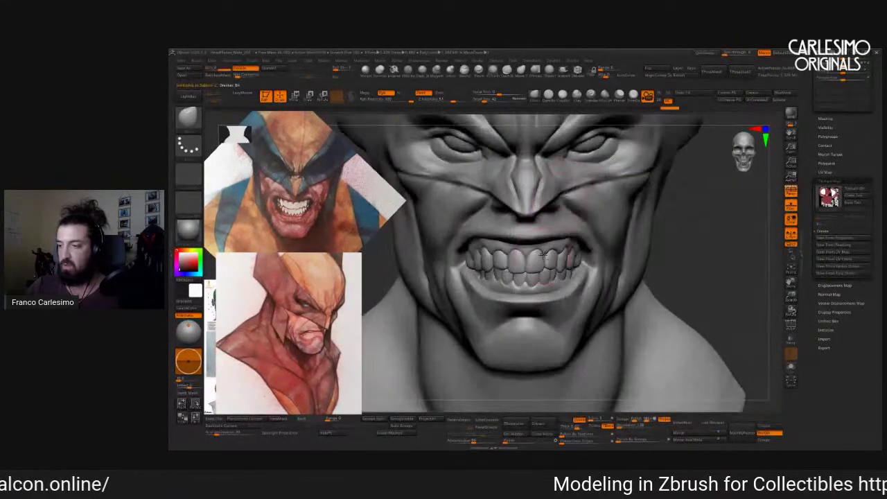
# Frame the head and place the enlarged Wolverine reference over it in Spotlight.
pyautogui.press('w')
pyautogui.press('f')
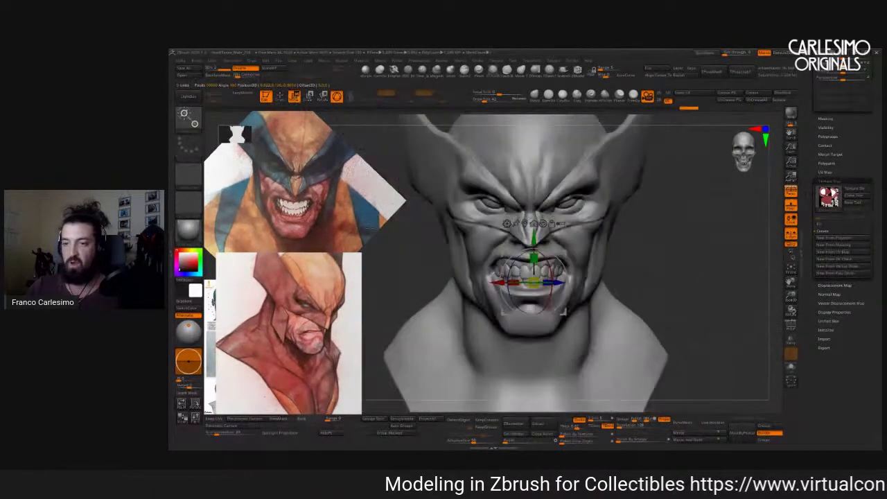
pyautogui.press('z')
pyautogui.moveTo(305, 187)
pyautogui.mouseDown()
pyautogui.moveTo(322, 204)
pyautogui.moveTo(510, 284)
pyautogui.mouseUp()
pyautogui.moveTo(623, 201); pyautogui.dragTo(636, 232)
pyautogui.press('z')
pyautogui.press('z')
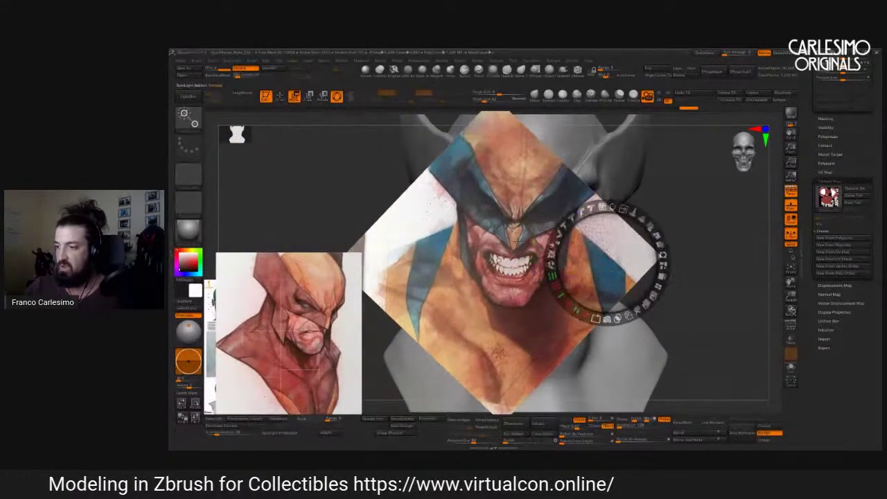
pyautogui.hotkey('shift', 'z')
pyautogui.hotkey('shift', 'z')
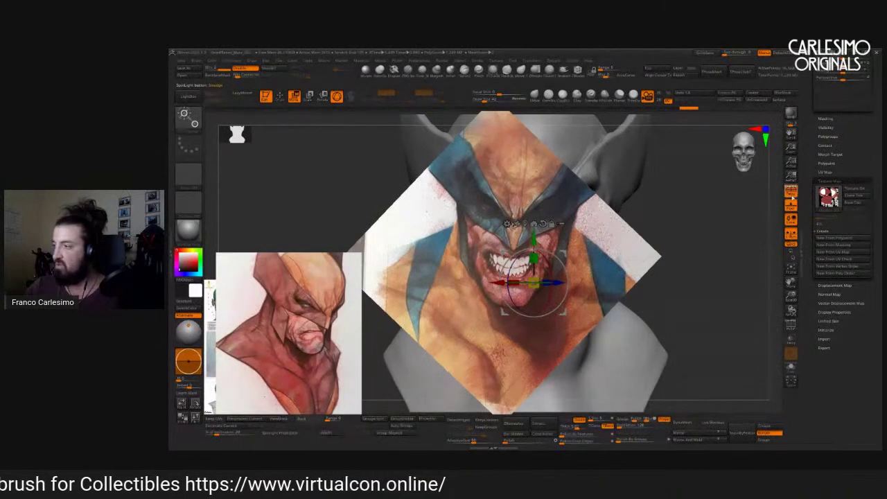
pyautogui.press('z')
pyautogui.moveTo(655, 231); pyautogui.dragTo(643, 238)
pyautogui.press('z')
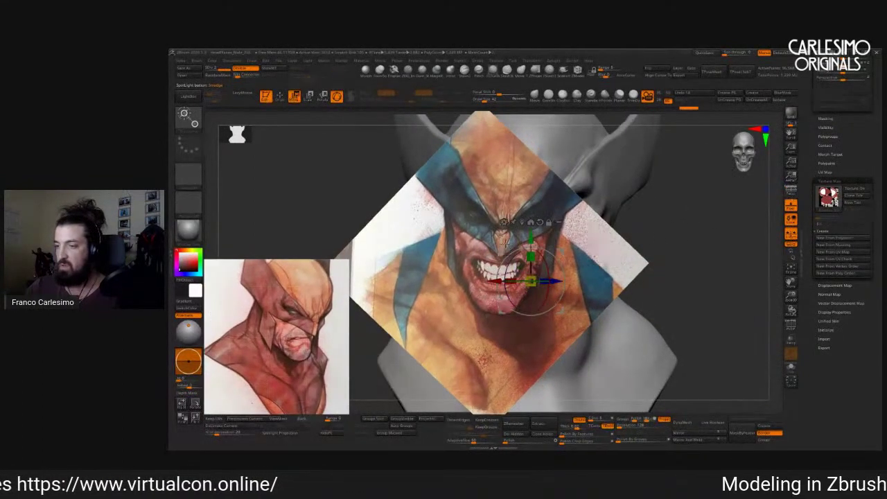
# Align the reference face with the sculpt at lower opacity, compare, then hide it.
pyautogui.press('z')
pyautogui.moveTo(703, 182); pyautogui.dragTo(527, 245)
pyautogui.moveTo(593, 203); pyautogui.dragTo(576, 210)
pyautogui.moveTo(569, 242)
pyautogui.mouseDown()
pyautogui.moveTo(547, 238)
pyautogui.moveTo(694, 226)
pyautogui.mouseUp()
pyautogui.hotkey('shift', 'z')
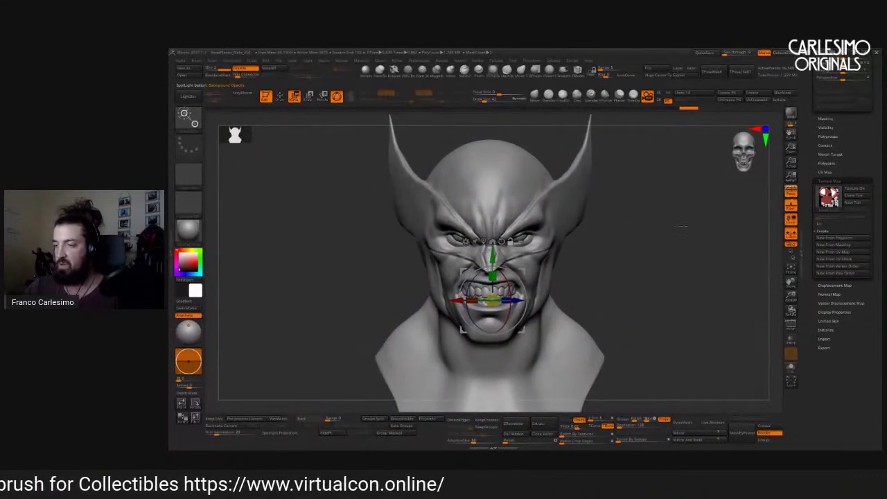
pyautogui.hotkey('shift', 'z')
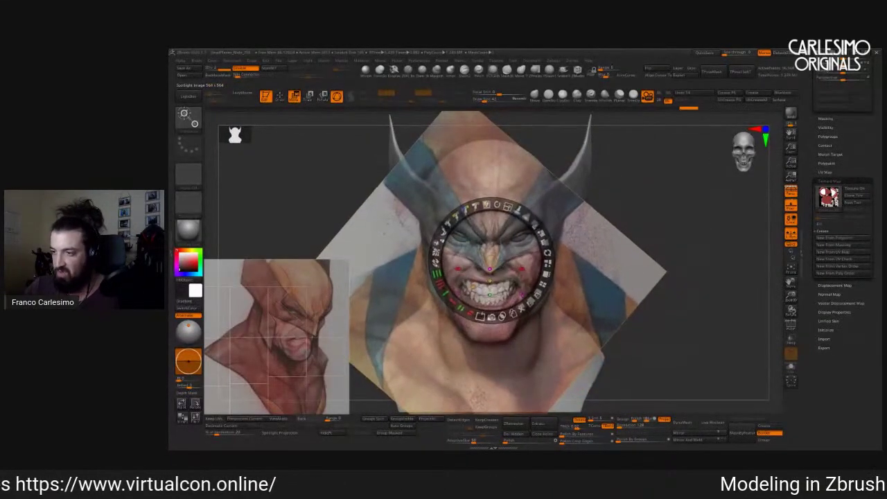
pyautogui.moveTo(508, 208); pyautogui.dragTo(499, 262)
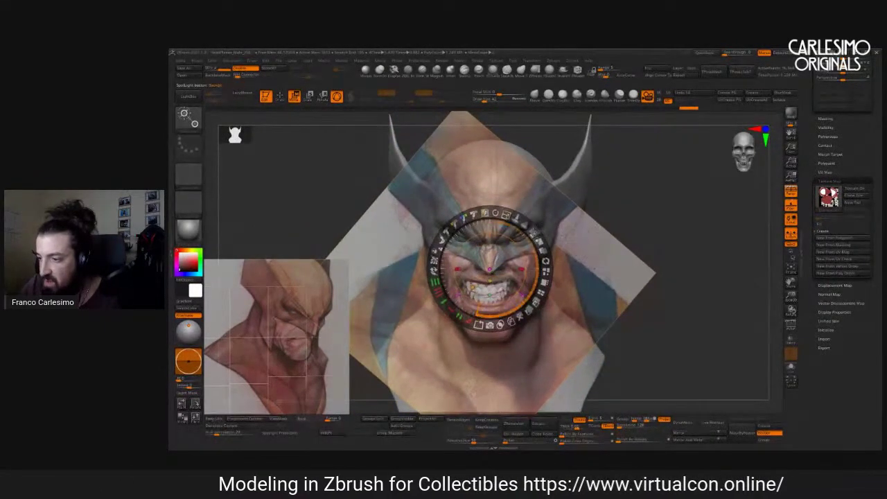
pyautogui.moveTo(519, 313); pyautogui.dragTo(519, 314)
pyautogui.hotkey('shift', 'z')
pyautogui.hotkey('shift', 'z')
pyautogui.hotkey('shift', 'z')
pyautogui.hotkey('shift', 'z')
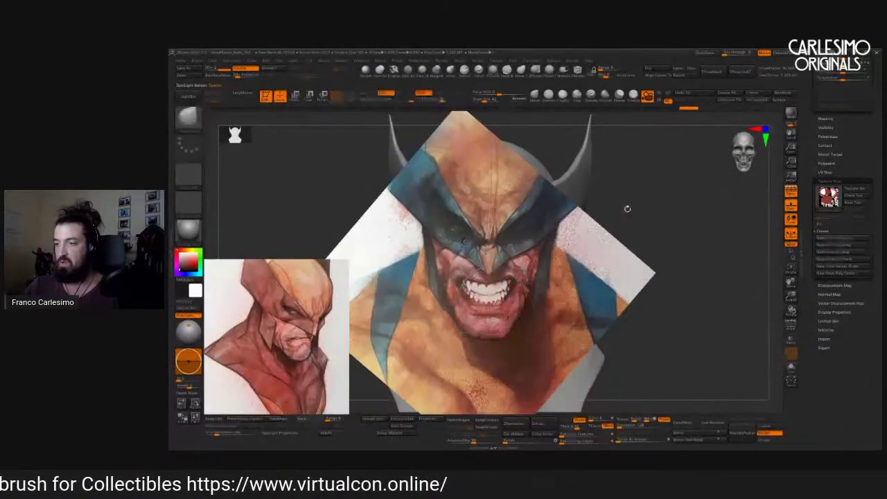
pyautogui.hotkey('shift', 'z')
pyautogui.hotkey('shift', 'z')
pyautogui.hotkey('shift', 'z')
pyautogui.hotkey('shift', 'z')
pyautogui.hotkey('shift', 'z')
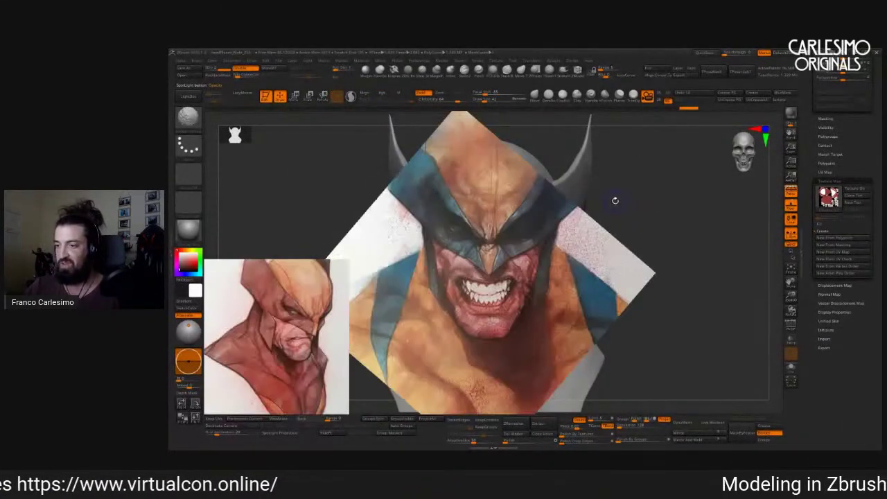
pyautogui.hotkey('shift', 'z')
pyautogui.hotkey('shift', 'z')
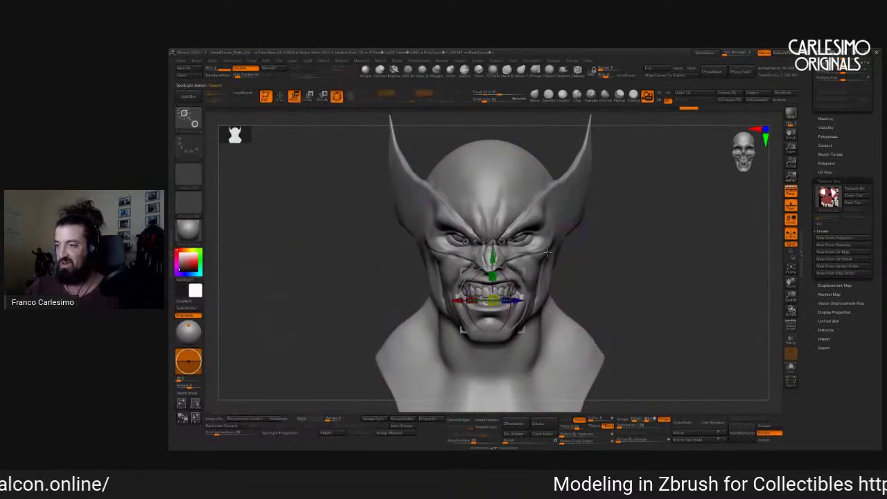
pyautogui.moveTo(657, 225); pyautogui.dragTo(443, 240)
# Pick a different brush from the B popup with the S shortcut.
pyautogui.moveTo(620, 165); pyautogui.dragTo(619, 263)
pyautogui.press('b')
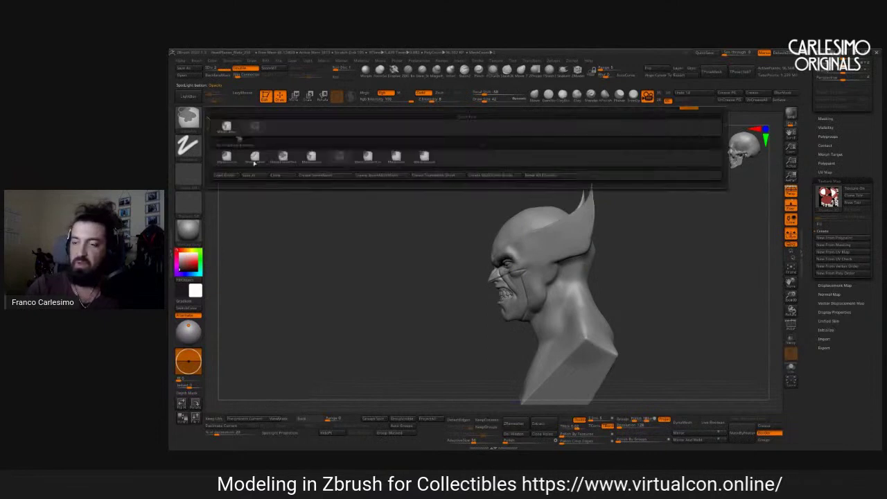
pyautogui.press('b')
pyautogui.press('s')
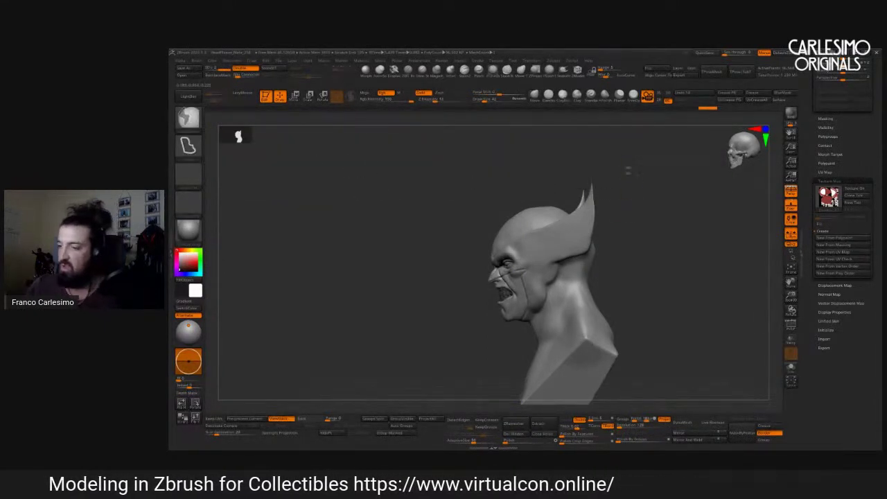
pyautogui.moveTo(626, 179)
pyautogui.keyDown('ctrl'); pyautogui.keyDown('shift'); pyautogui.mouseDown()
pyautogui.moveTo(527, 182)
pyautogui.moveTo(458, 155)
pyautogui.mouseUp(); pyautogui.keyUp('shift'); pyautogui.keyUp('ctrl')
pyautogui.moveTo(602, 250)
pyautogui.mouseDown()
pyautogui.moveTo(568, 264)
pyautogui.moveTo(554, 294)
pyautogui.moveTo(582, 244)
pyautogui.mouseUp()
# Lasso-select the head, set the Move gizmo at a front view, and activate another subtool.
pyautogui.moveTo(614, 163)
pyautogui.keyDown('ctrl'); pyautogui.keyDown('shift'); pyautogui.mouseDown()
pyautogui.moveTo(607, 266)
pyautogui.moveTo(547, 279)
pyautogui.moveTo(495, 334)
pyautogui.moveTo(458, 149)
pyautogui.moveTo(499, 149)
pyautogui.mouseUp(); pyautogui.keyUp('shift'); pyautogui.keyUp('ctrl')
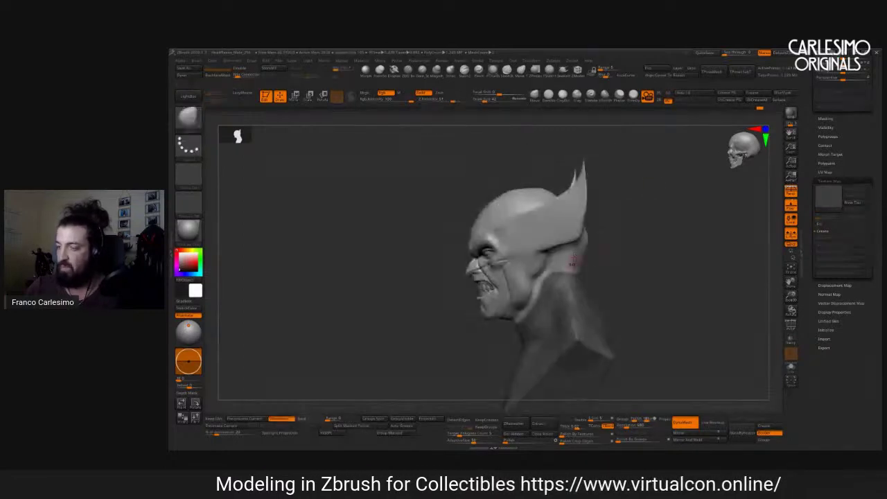
pyautogui.moveTo(665, 319); pyautogui.dragTo(624, 305)
pyautogui.press('w')
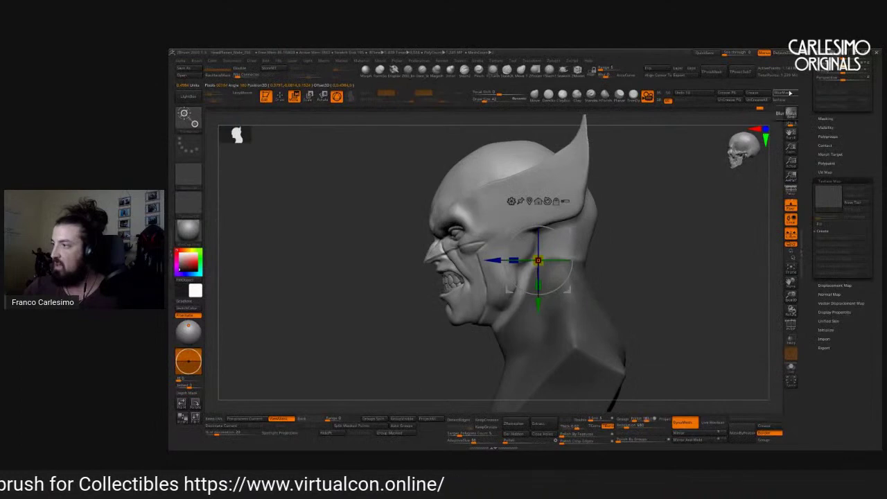
pyautogui.moveTo(693, 312); pyautogui.dragTo(610, 305)
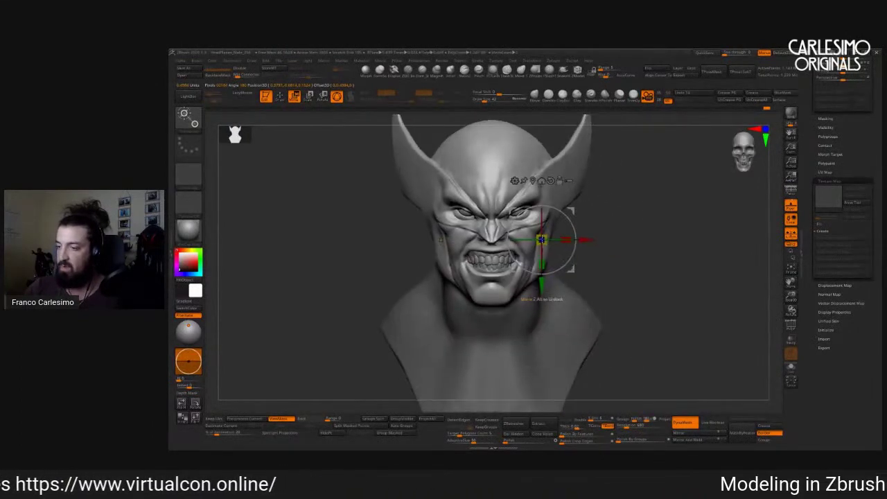
pyautogui.scroll(10, 831, 173)
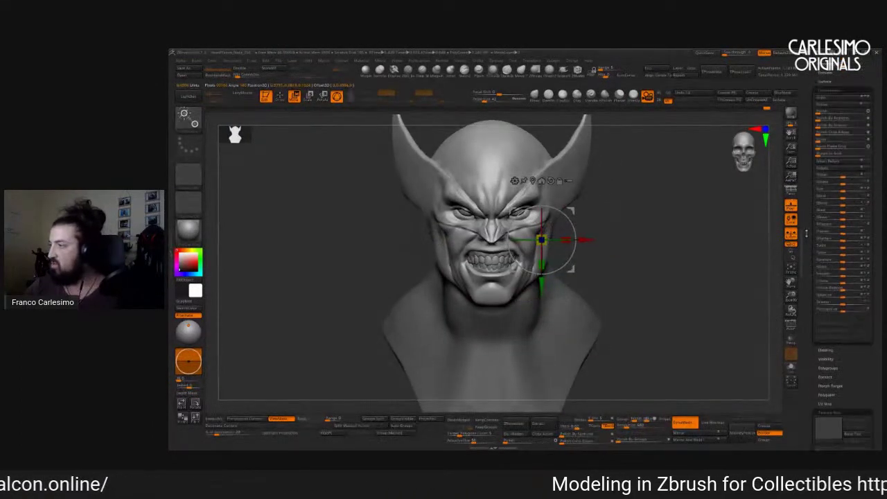
pyautogui.click(840, 138)
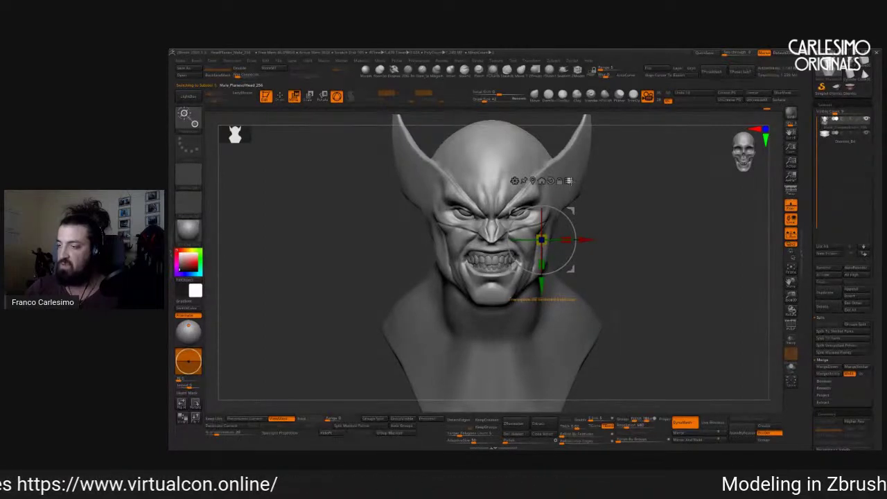
# Centre the Move gizmo on the face, turn the bust frontal, and toggle the references with Shift+Z.
pyautogui.moveTo(586, 176); pyautogui.dragTo(581, 194)
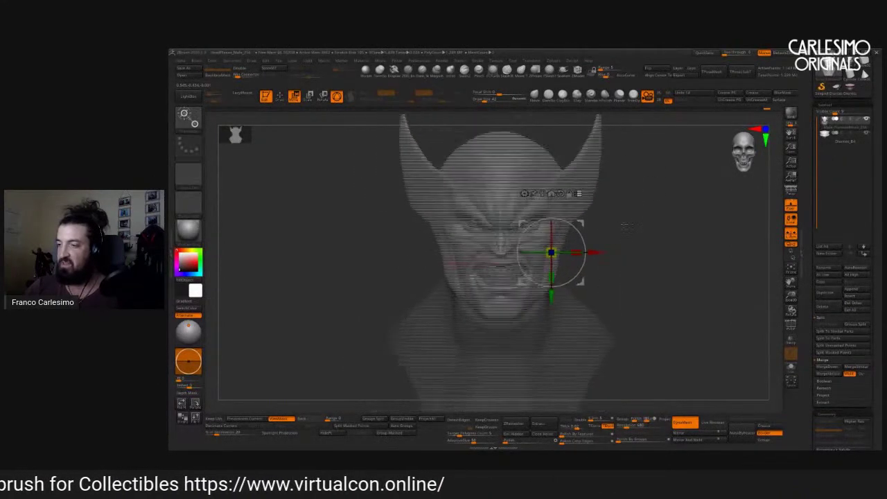
pyautogui.moveTo(627, 219)
pyautogui.keyDown('ctrl'); pyautogui.keyDown('shift'); pyautogui.mouseDown()
pyautogui.moveTo(504, 247)
pyautogui.moveTo(499, 298)
pyautogui.moveTo(554, 269)
pyautogui.mouseUp(); pyautogui.keyUp('shift'); pyautogui.keyUp('ctrl')
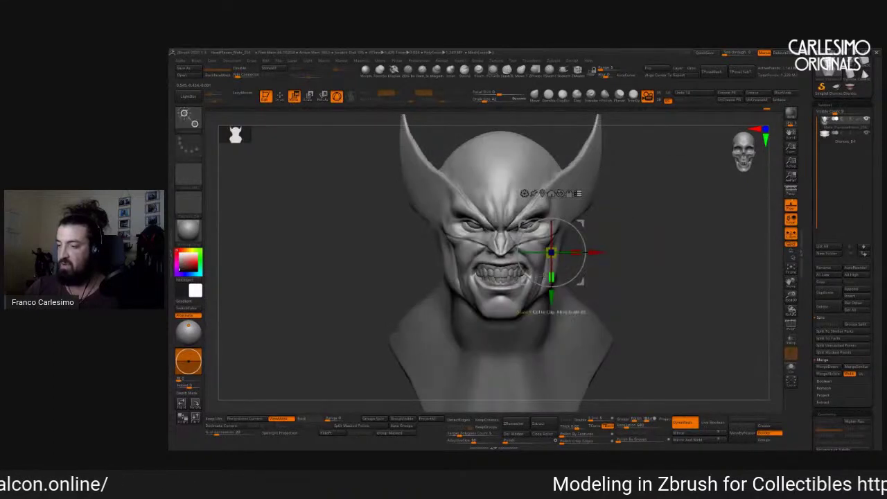
pyautogui.keyDown('alt'); pyautogui.moveTo(553, 252); pyautogui.dragTo(502, 251); pyautogui.keyUp('alt')
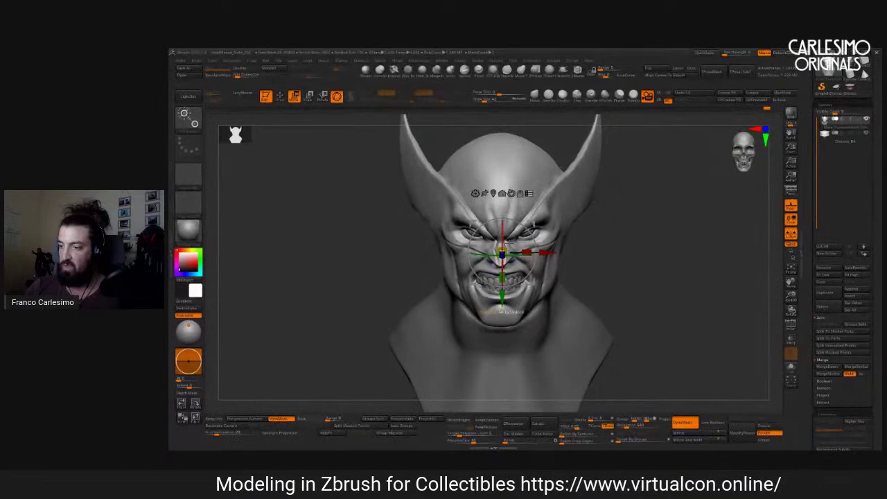
pyautogui.moveTo(326, 266); pyautogui.dragTo(404, 266)
pyautogui.moveTo(513, 257); pyautogui.dragTo(526, 213)
pyautogui.moveTo(624, 229)
pyautogui.mouseDown()
pyautogui.moveTo(582, 231)
pyautogui.moveTo(635, 222)
pyautogui.mouseUp()
pyautogui.hotkey('shift', 'z')
pyautogui.hotkey('shift', 'z')
pyautogui.hotkey('shift', 'z')
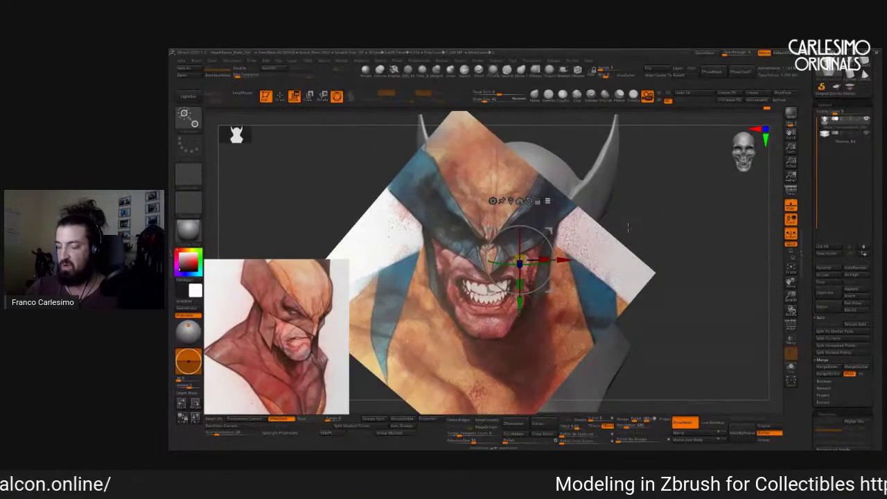
pyautogui.hotkey('shift', 'z')
pyautogui.hotkey('shift', 'z')
pyautogui.hotkey('shift', 'z')
# Return to Draw mode with Q, orbit to a left three-quarter view, and reshow the references.
pyautogui.moveTo(632, 216)
pyautogui.mouseDown()
pyautogui.moveTo(587, 236)
pyautogui.moveTo(587, 224)
pyautogui.moveTo(564, 224)
pyautogui.moveTo(596, 210)
pyautogui.moveTo(576, 215)
pyautogui.moveTo(585, 214)
pyautogui.mouseUp()
pyautogui.press('q')
pyautogui.press('ctrl')
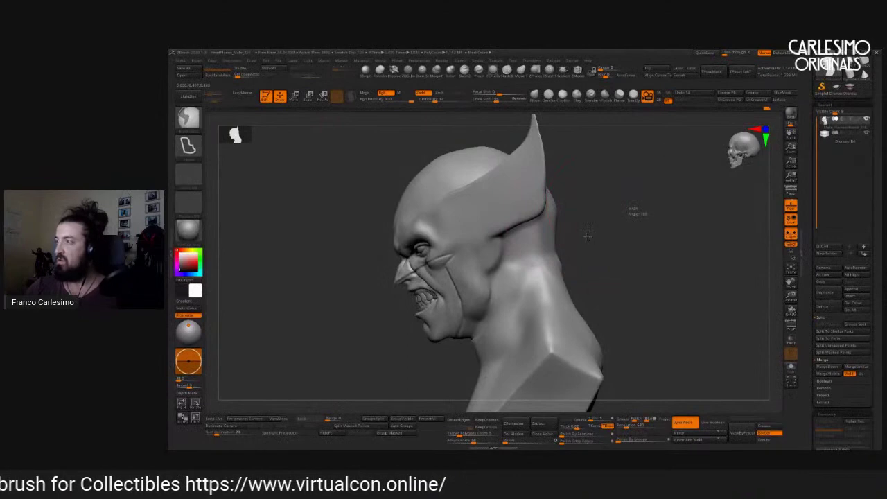
pyautogui.moveTo(558, 250); pyautogui.dragTo(569, 277)
pyautogui.press('space')
pyautogui.press('space')
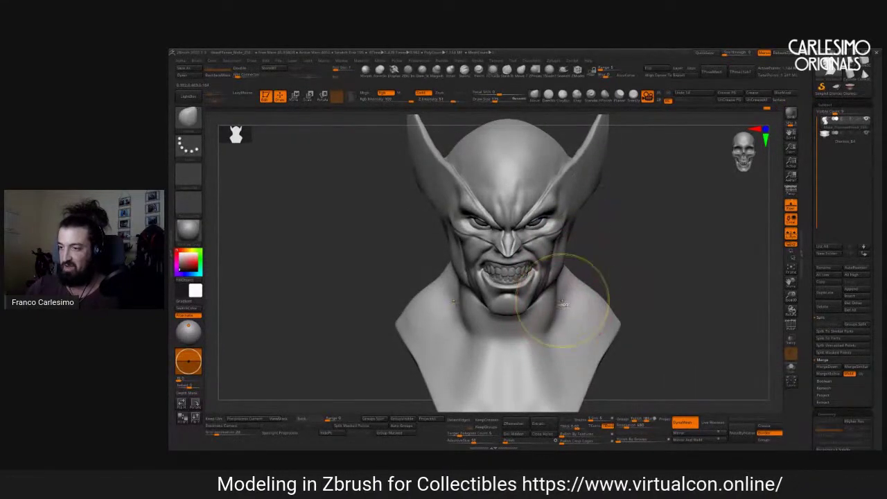
pyautogui.moveTo(574, 291)
pyautogui.mouseDown()
pyautogui.moveTo(579, 266)
pyautogui.moveTo(604, 247)
pyautogui.mouseUp()
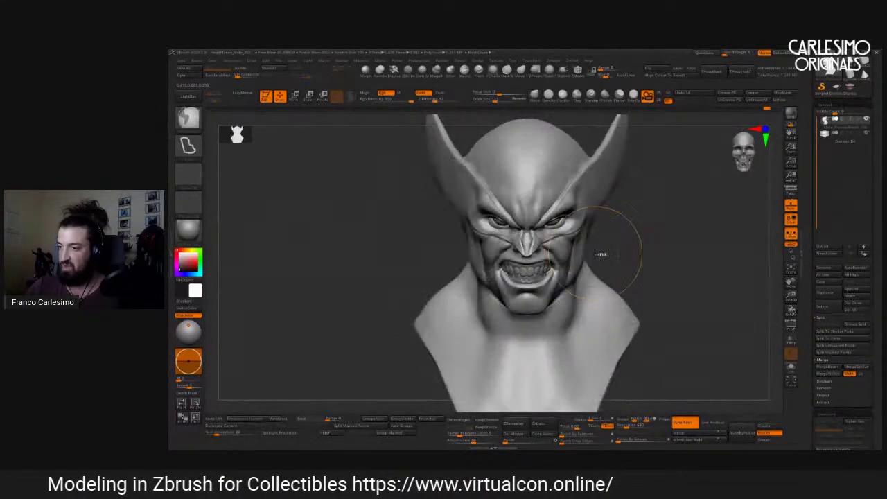
pyautogui.moveTo(575, 305); pyautogui.dragTo(574, 287)
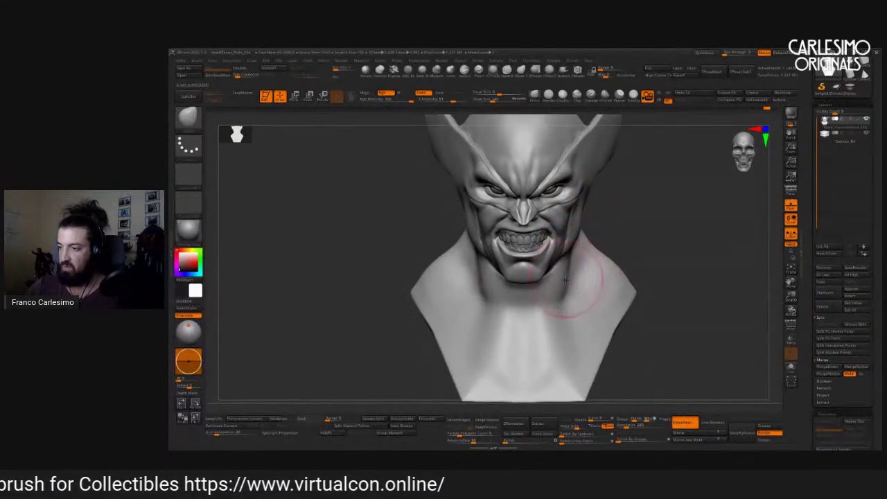
pyautogui.hotkey('shift', 'z')
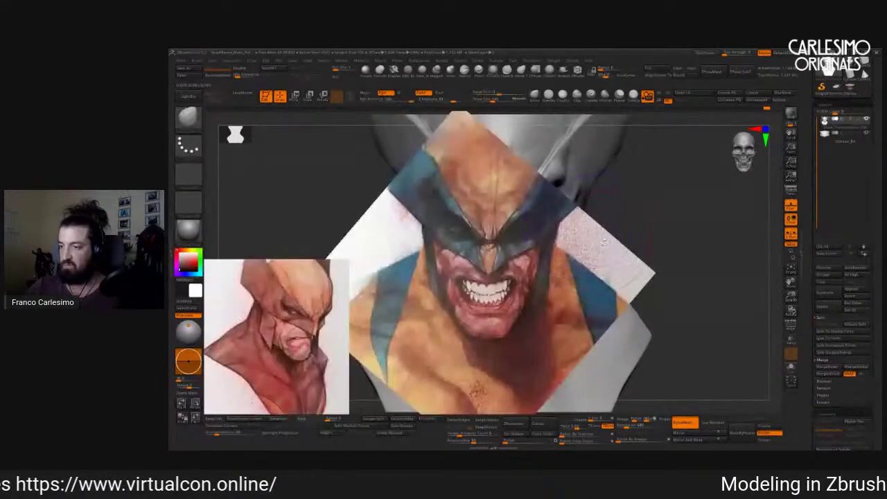
# Enlarge the main Wolverine reference painting, erase its right edge, and nudge it beside the bust.
pyautogui.moveTo(484, 267)
pyautogui.mouseDown()
pyautogui.moveTo(426, 273)
pyautogui.moveTo(451, 277)
pyautogui.moveTo(267, 376)
pyautogui.moveTo(459, 259)
pyautogui.moveTo(495, 268)
pyautogui.mouseUp()
pyautogui.press('z')
pyautogui.press('z')
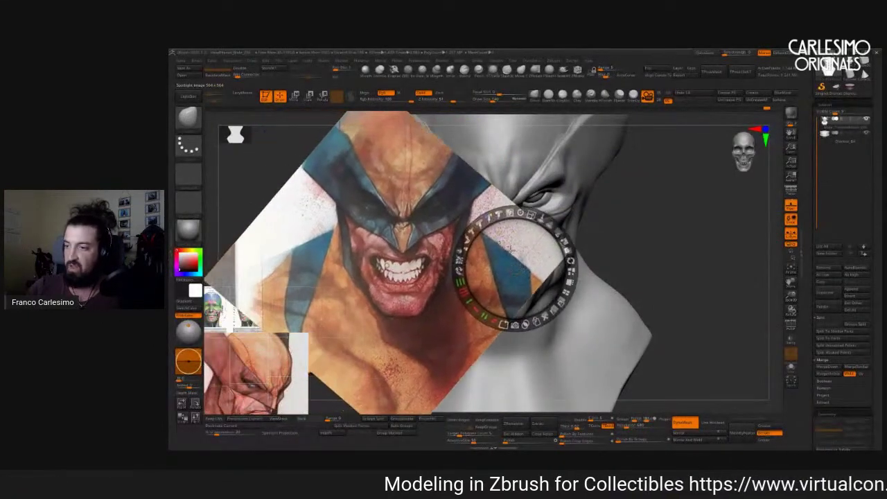
pyautogui.press('z')
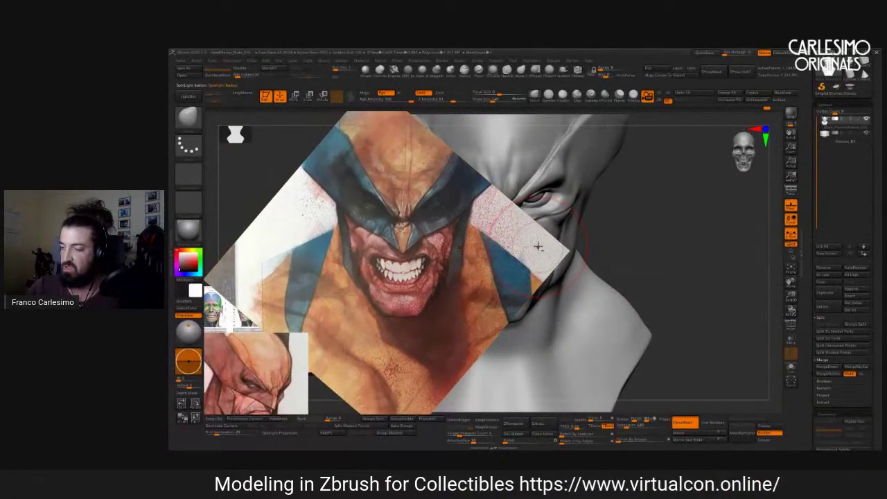
pyautogui.press('z')
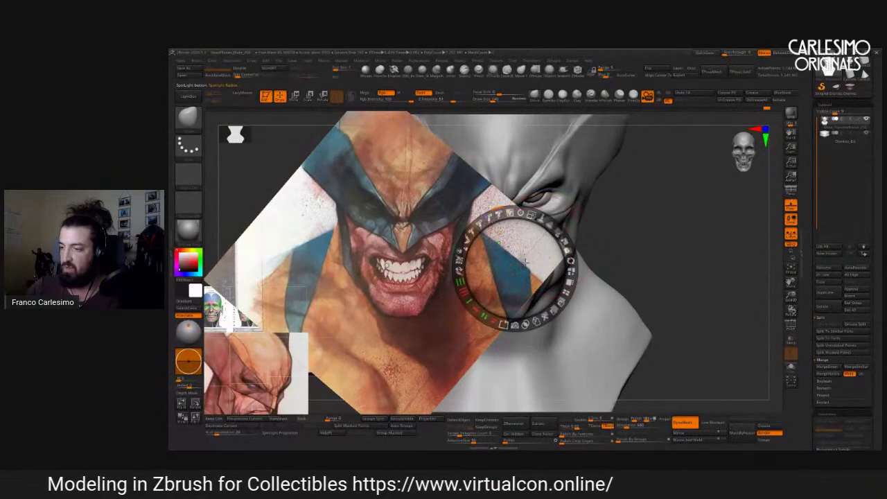
pyautogui.moveTo(524, 270); pyautogui.dragTo(386, 370)
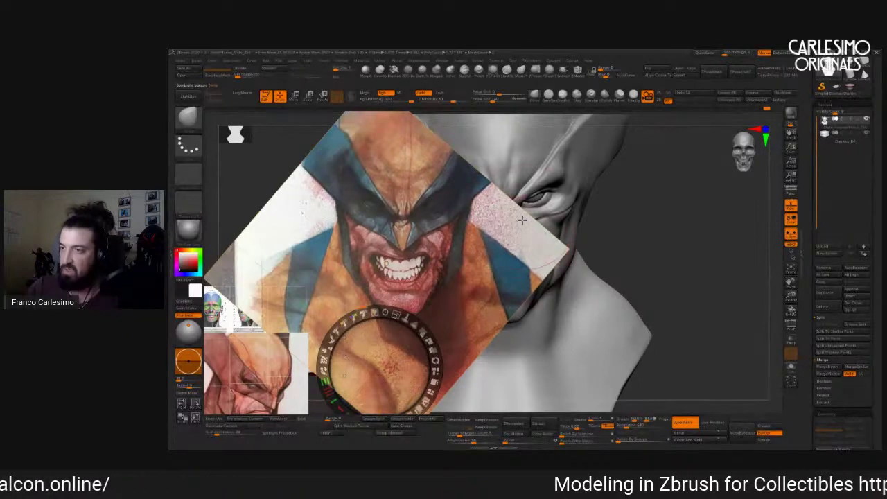
pyautogui.moveTo(514, 252)
pyautogui.mouseDown()
pyautogui.moveTo(499, 271)
pyautogui.moveTo(534, 242)
pyautogui.moveTo(558, 257)
pyautogui.moveTo(499, 337)
pyautogui.moveTo(468, 304)
pyautogui.moveTo(511, 331)
pyautogui.mouseUp()
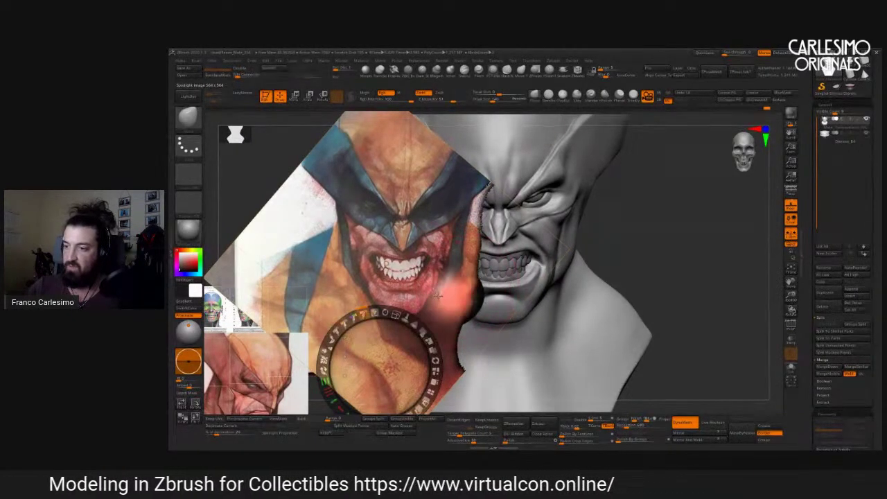
pyautogui.moveTo(395, 355)
pyautogui.mouseDown()
pyautogui.moveTo(393, 344)
pyautogui.moveTo(340, 324)
pyautogui.mouseUp()
pyautogui.press('z')
# Orbit the bust and move in closer on the face.
pyautogui.moveTo(527, 228)
pyautogui.mouseDown()
pyautogui.moveTo(589, 236)
pyautogui.moveTo(552, 239)
pyautogui.moveTo(575, 191)
pyautogui.moveTo(599, 172)
pyautogui.mouseUp()
pyautogui.press('space')
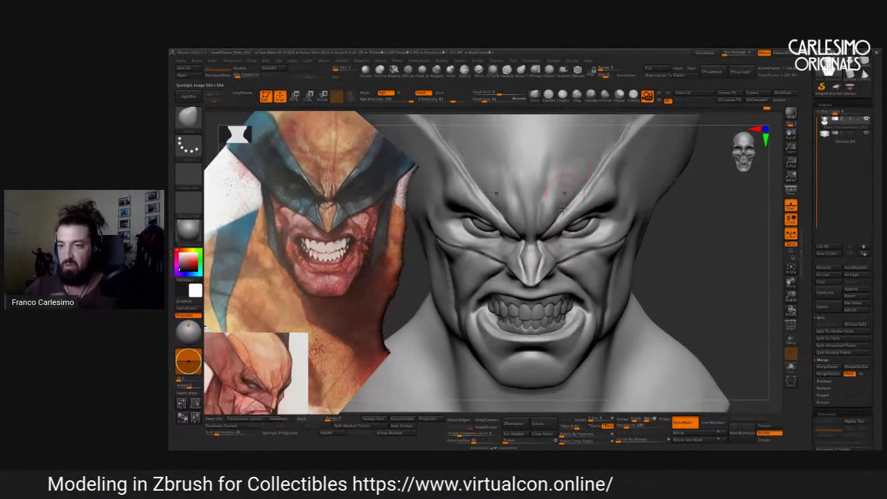
pyautogui.moveTo(583, 232); pyautogui.dragTo(569, 276)
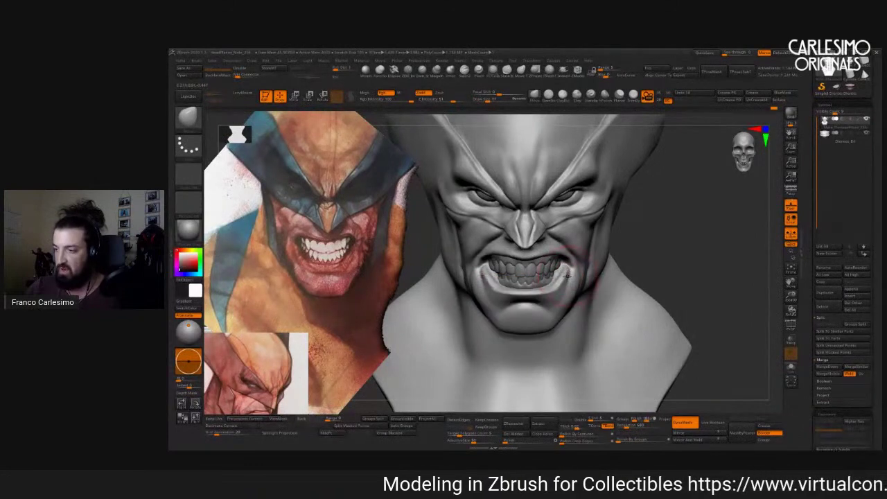
pyautogui.moveTo(560, 280); pyautogui.dragTo(554, 274)
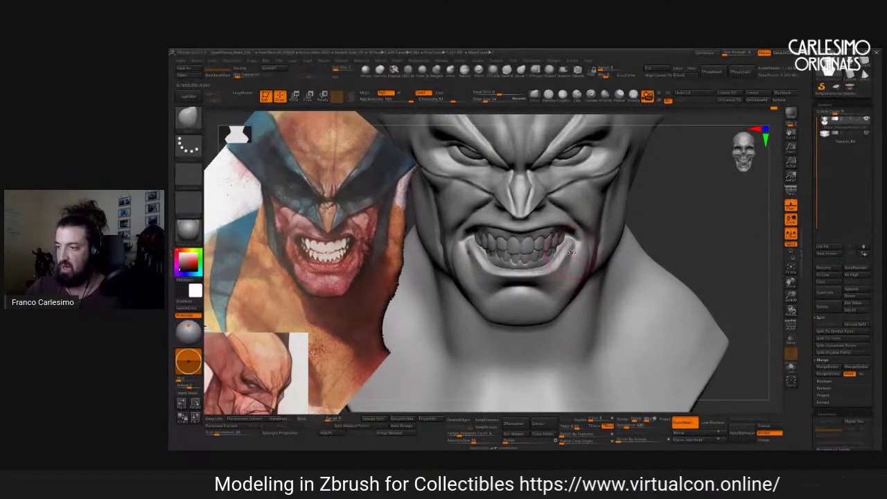
pyautogui.press('space')
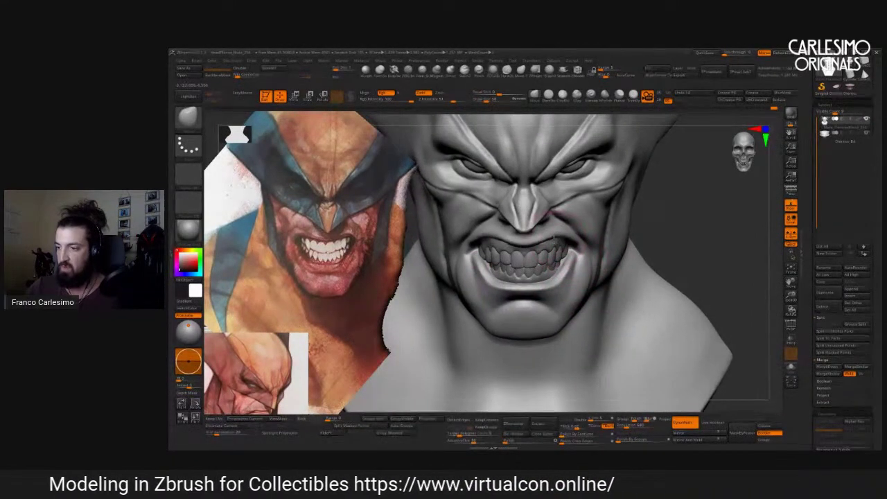
# Move the teeth down and slightly back up in the mouth, then return to Draw with a larger brush.
pyautogui.moveTo(530, 249); pyautogui.dragTo(538, 255)
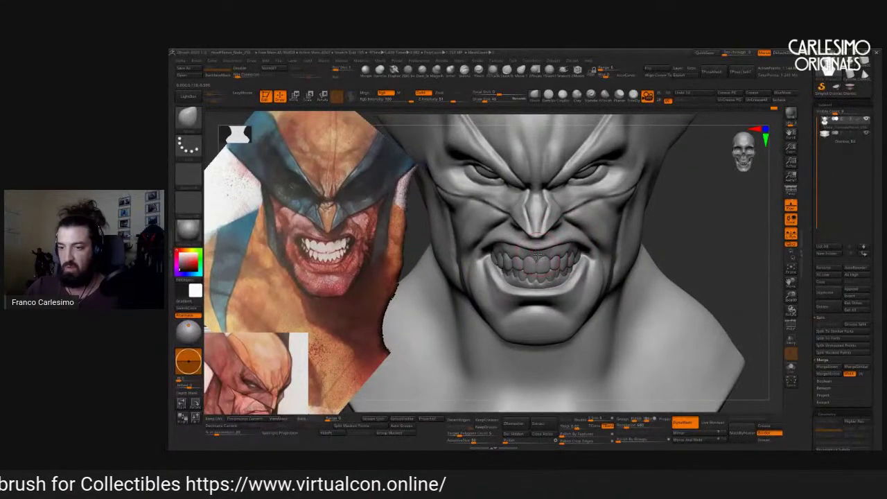
pyautogui.press('w')
pyautogui.keyDown('alt'); pyautogui.click(539, 258); pyautogui.keyUp('alt')
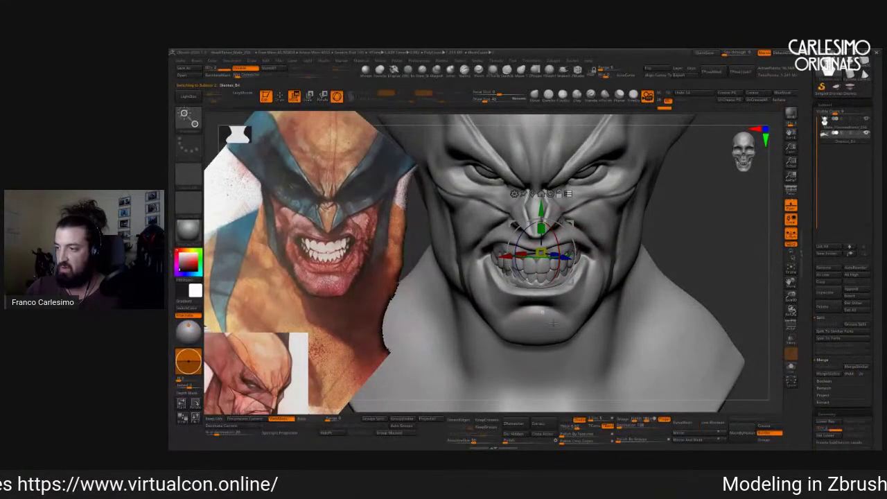
pyautogui.moveTo(541, 251); pyautogui.dragTo(540, 271)
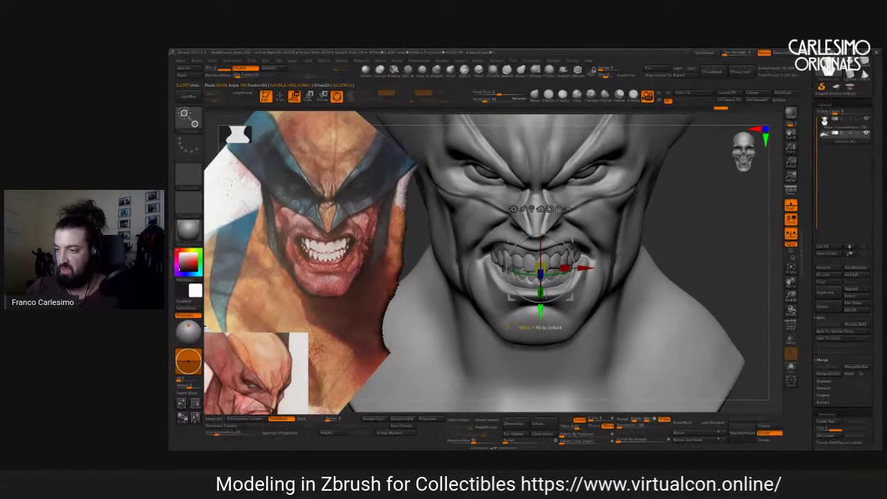
pyautogui.moveTo(540, 271); pyautogui.dragTo(535, 255)
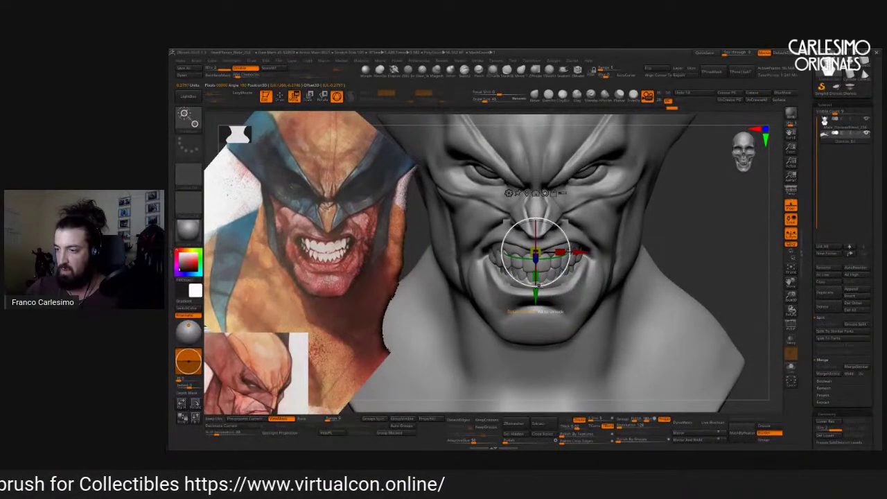
pyautogui.press('q')
pyautogui.press(']')
pyautogui.press(']')
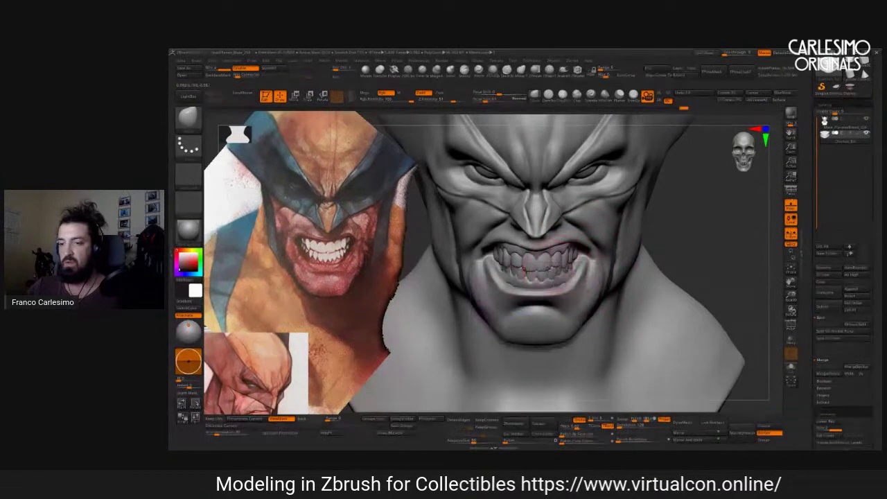
pyautogui.moveTo(679, 135); pyautogui.dragTo(593, 181)
# Pick a new brush and stroke type with Z Intensity 12, orbiting around the mouth from below.
pyautogui.press('space')
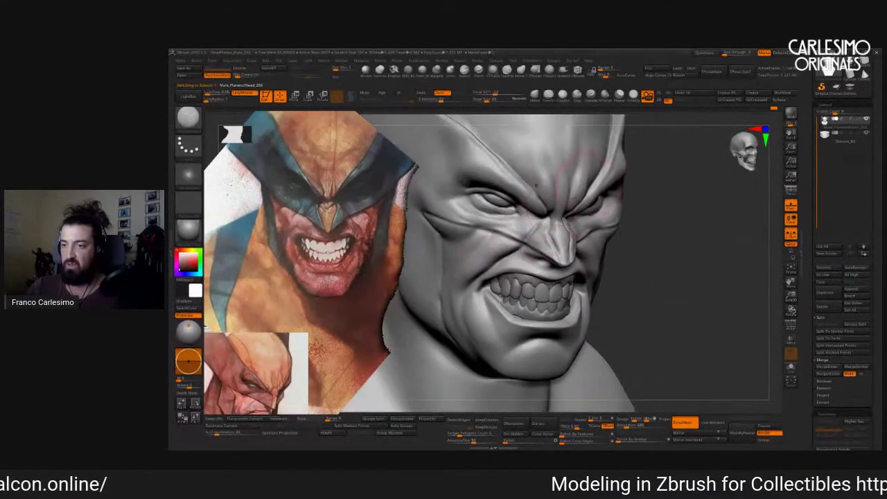
pyautogui.moveTo(536, 246); pyautogui.dragTo(593, 244)
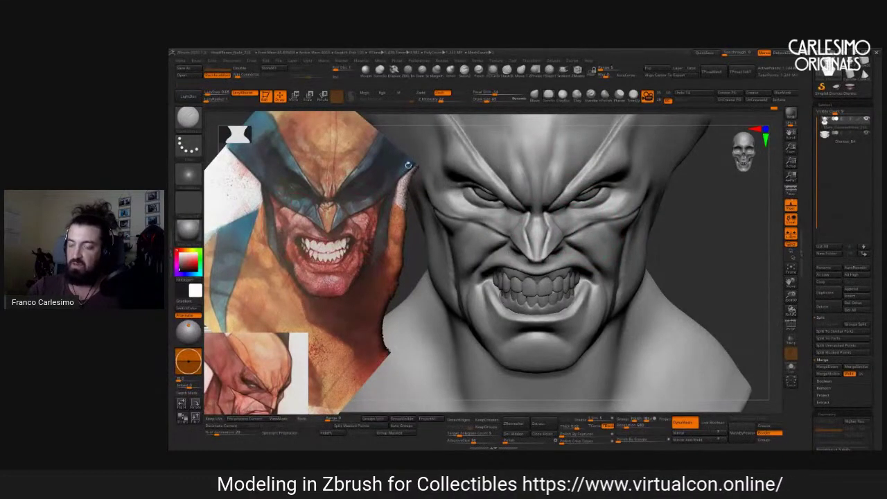
pyautogui.moveTo(598, 252); pyautogui.dragTo(526, 262)
pyautogui.moveTo(560, 237); pyautogui.dragTo(519, 258)
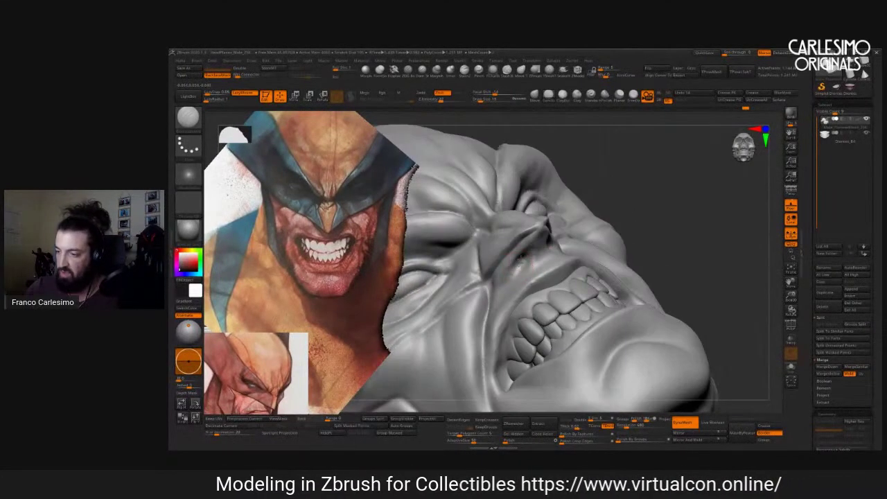
pyautogui.press('b')
pyautogui.press('d')
pyautogui.press('a')
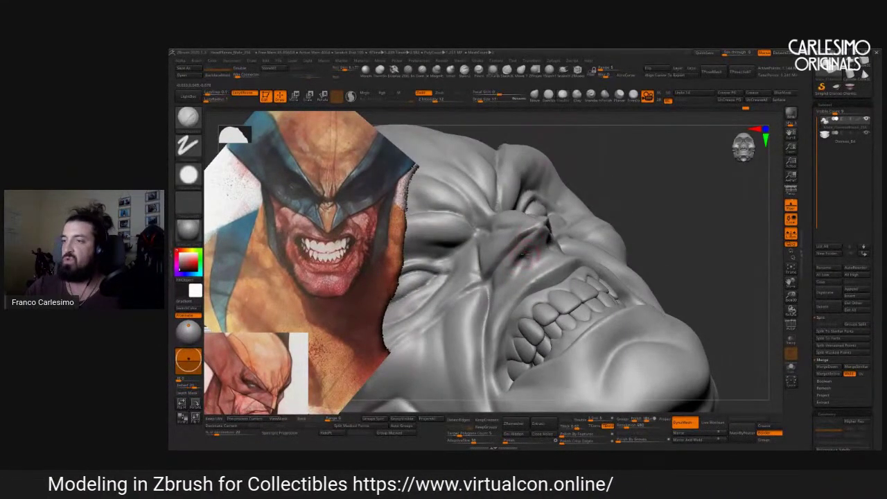
pyautogui.moveTo(516, 262)
pyautogui.mouseDown()
pyautogui.moveTo(519, 239)
pyautogui.moveTo(516, 262)
pyautogui.moveTo(525, 254)
pyautogui.moveTo(491, 276)
pyautogui.moveTo(496, 284)
pyautogui.moveTo(508, 273)
pyautogui.mouseUp()
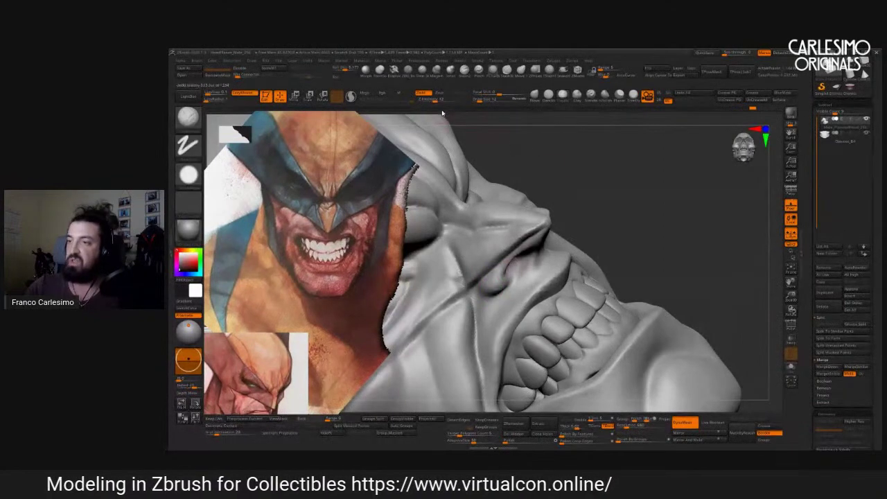
pyautogui.moveTo(494, 273)
pyautogui.mouseDown()
pyautogui.moveTo(475, 272)
pyautogui.moveTo(547, 229)
pyautogui.moveTo(545, 238)
pyautogui.moveTo(548, 216)
pyautogui.moveTo(570, 242)
pyautogui.mouseUp()
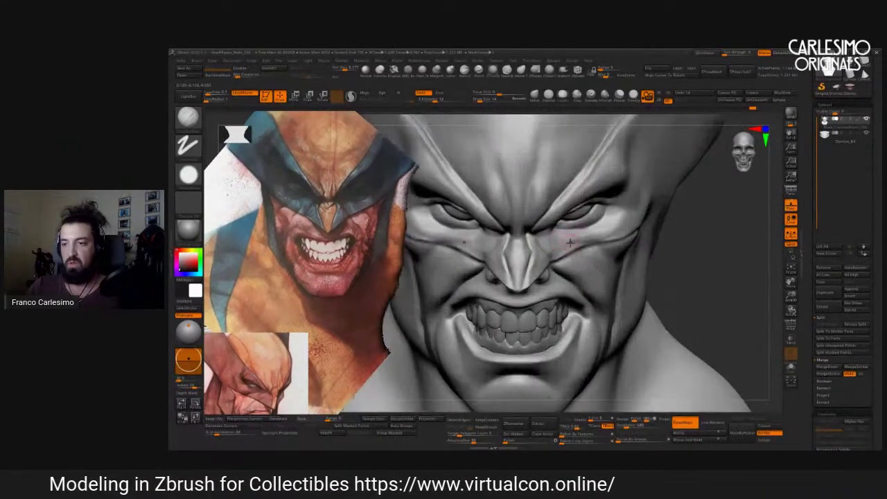
pyautogui.scroll(-5, 569, 243)
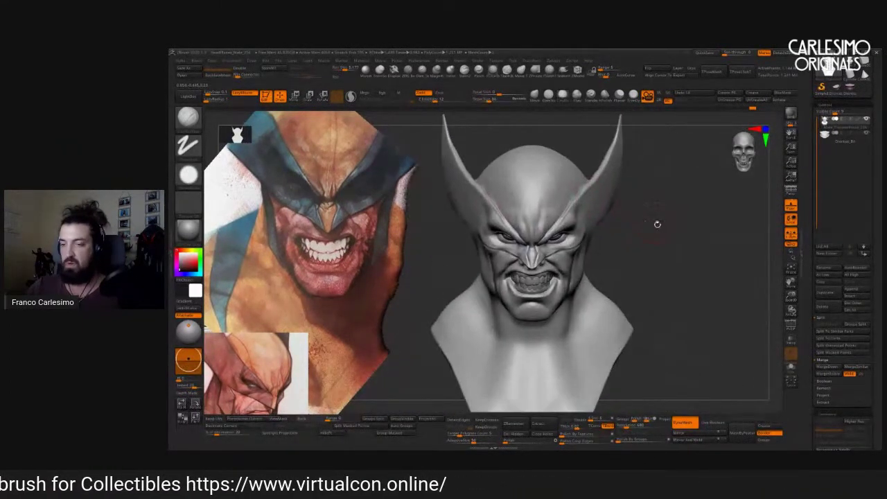
pyautogui.scroll(5, 633, 224)
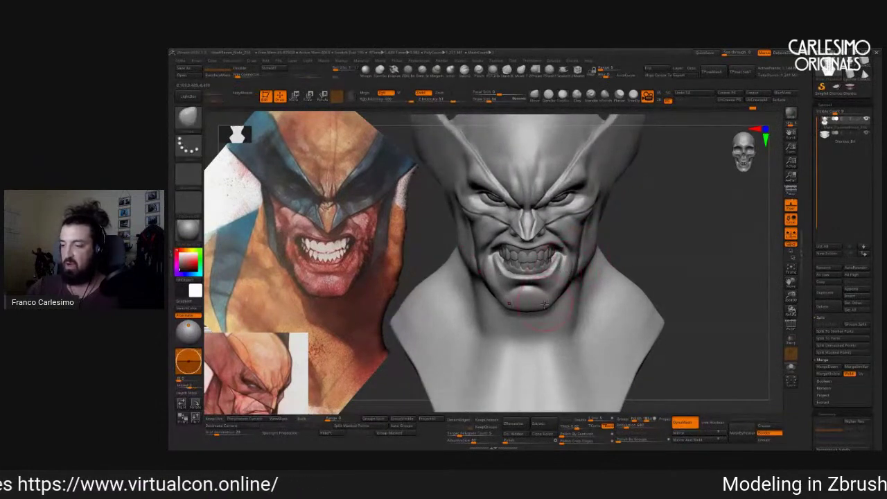
# Smooth the neck and jawline, checking them from profile, low and three-quarter views.
pyautogui.moveTo(529, 314)
pyautogui.mouseDown()
pyautogui.moveTo(552, 317)
pyautogui.moveTo(588, 299)
pyautogui.moveTo(604, 266)
pyautogui.moveTo(590, 226)
pyautogui.moveTo(562, 277)
pyautogui.mouseUp()
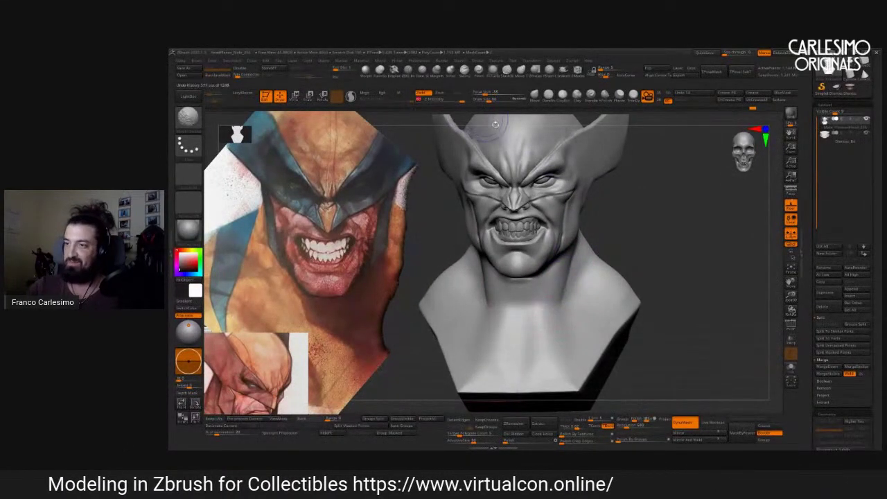
pyautogui.moveTo(529, 312); pyautogui.dragTo(544, 273)
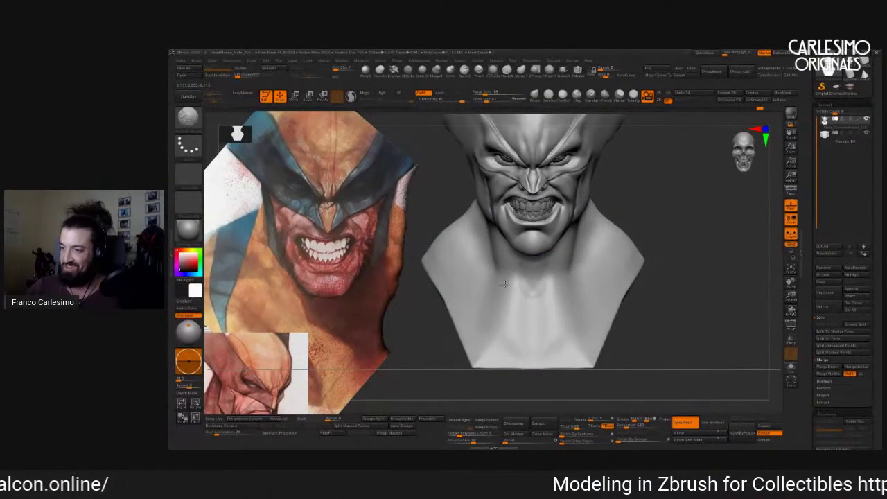
pyautogui.moveTo(506, 285); pyautogui.dragTo(530, 270, button='right')
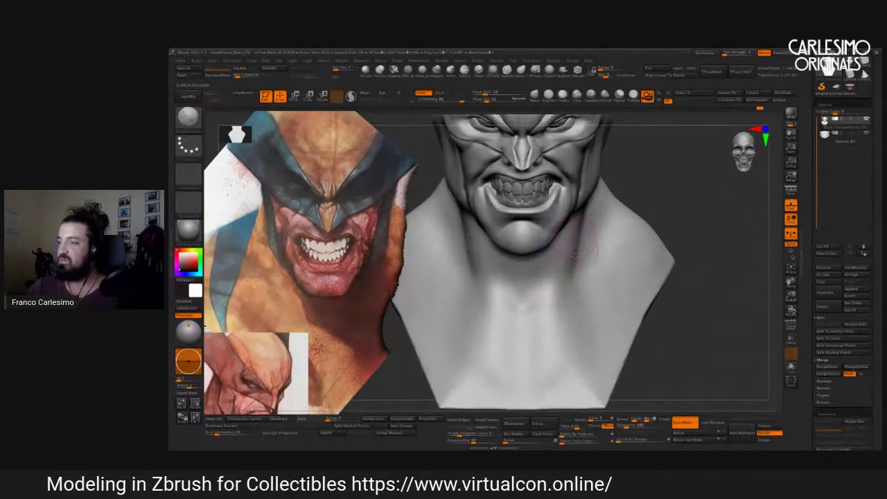
pyautogui.press('shift')
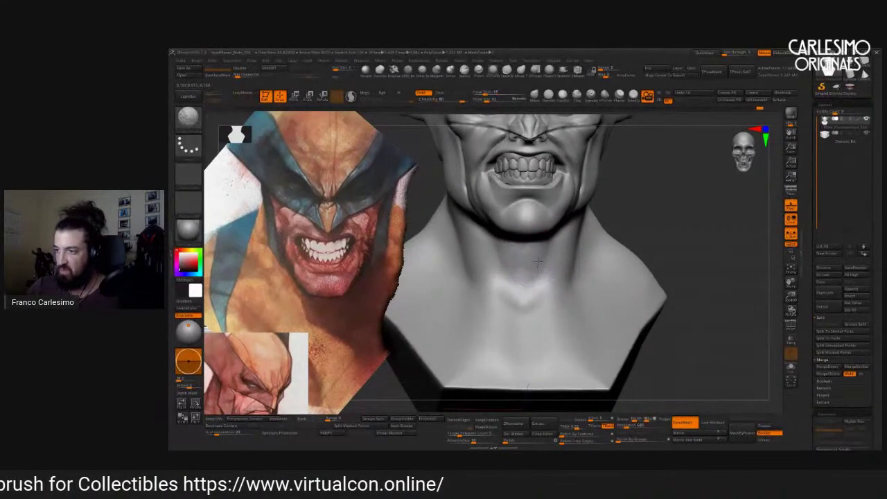
pyautogui.moveTo(572, 253)
pyautogui.mouseDown(button='right')
pyautogui.moveTo(558, 255)
pyautogui.moveTo(567, 262)
pyautogui.mouseUp(button='right')
pyautogui.press('shift')
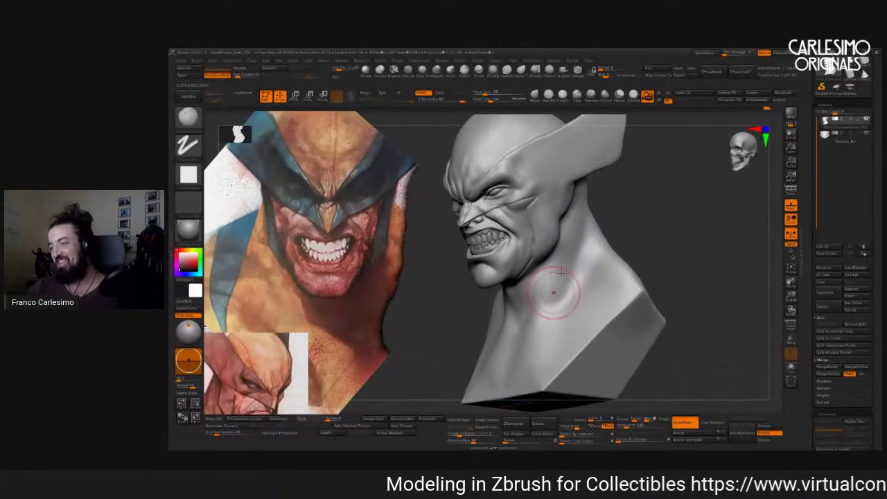
# Keep checking the smoothed forms from front and rear, then drag an anatomy sheet in through Spotlight.
pyautogui.moveTo(564, 280); pyautogui.dragTo(560, 281, button='right')
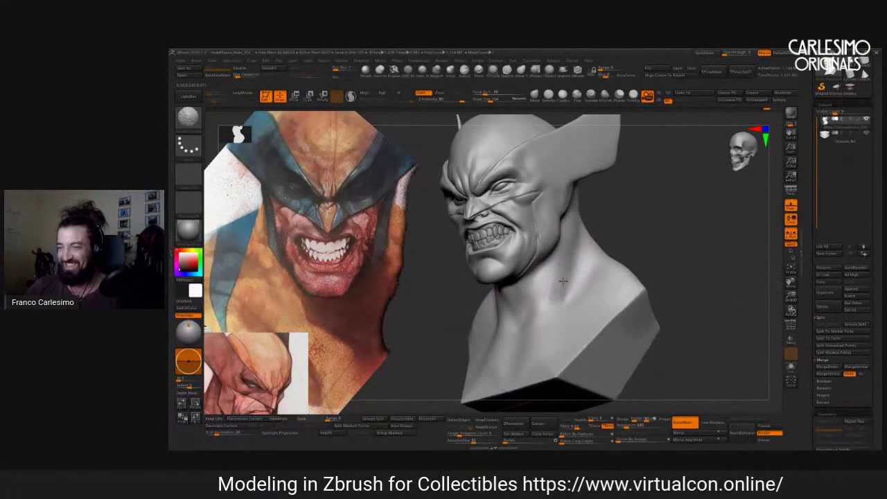
pyautogui.moveTo(573, 249)
pyautogui.mouseDown(button='right')
pyautogui.moveTo(590, 244)
pyautogui.moveTo(548, 266)
pyautogui.moveTo(575, 233)
pyautogui.moveTo(574, 173)
pyautogui.moveTo(567, 245)
pyautogui.mouseUp(button='right')
pyautogui.press('space')
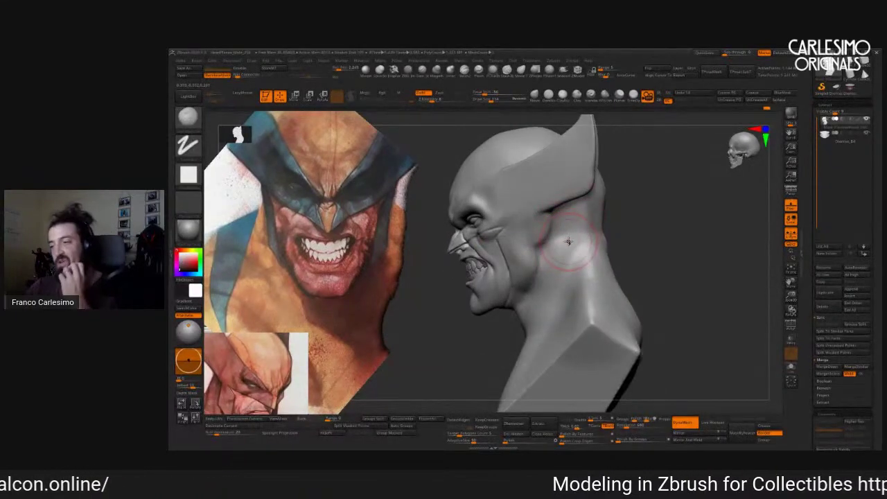
pyautogui.moveTo(572, 216)
pyautogui.mouseDown(button='right')
pyautogui.moveTo(582, 211)
pyautogui.moveTo(570, 234)
pyautogui.moveTo(574, 201)
pyautogui.mouseUp(button='right')
pyautogui.moveTo(559, 259); pyautogui.dragTo(551, 278, button='right')
pyautogui.hotkey('shift', 'z')
pyautogui.moveTo(298, 371); pyautogui.dragTo(398, 304)
# Place and enlarge the anatomy head image over the bust and the head-muscles sheet to its right.
pyautogui.click(249, 362)
pyautogui.moveTo(249, 362); pyautogui.dragTo(495, 257)
pyautogui.moveTo(567, 297); pyautogui.dragTo(527, 253)
pyautogui.press('z')
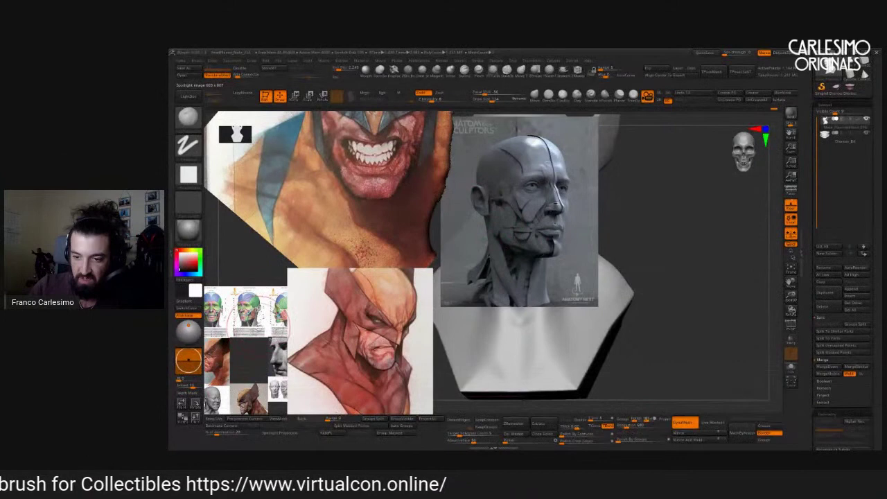
pyautogui.press('z')
pyautogui.moveTo(277, 308); pyautogui.dragTo(655, 225)
pyautogui.moveTo(610, 270); pyautogui.dragTo(576, 278)
pyautogui.press('z')
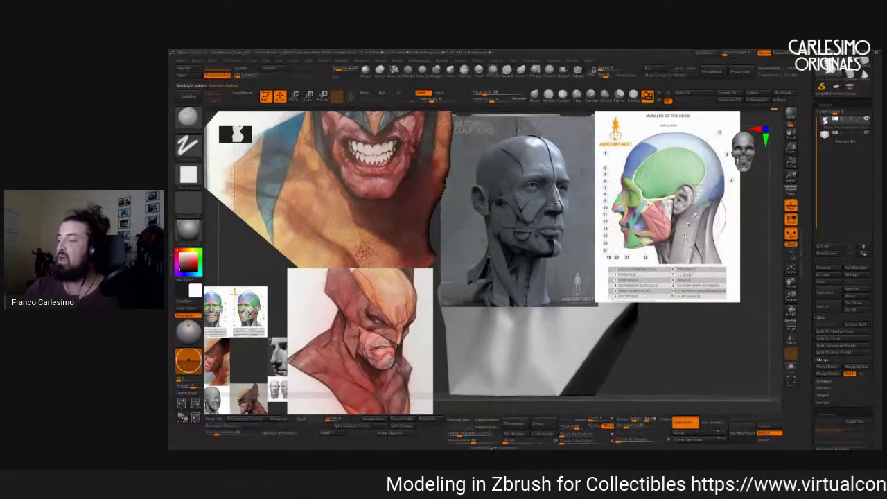
# Shift and shrink the anatomy image, then enlarge and reposition the upper Wolverine reference.
pyautogui.press('z')
pyautogui.moveTo(695, 224)
pyautogui.mouseDown()
pyautogui.moveTo(483, 276)
pyautogui.moveTo(312, 302)
pyautogui.moveTo(314, 321)
pyautogui.mouseUp()
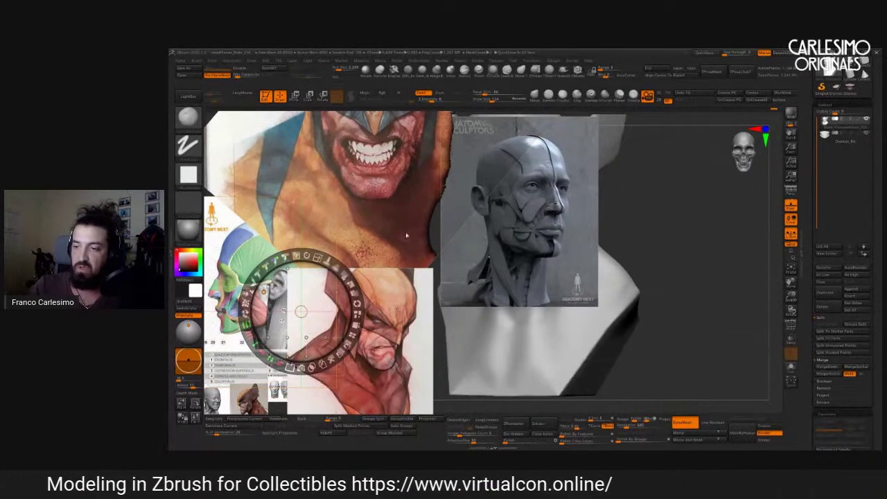
pyautogui.click(367, 254)
pyautogui.moveTo(367, 253); pyautogui.dragTo(426, 374)
pyautogui.click(388, 277)
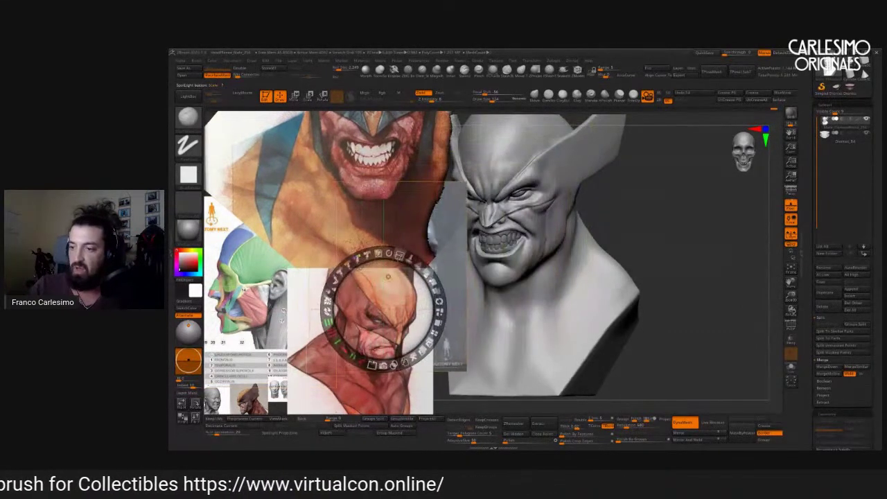
pyautogui.moveTo(388, 276); pyautogui.dragTo(426, 292)
pyautogui.press('z')
pyautogui.moveTo(618, 230)
pyautogui.mouseDown()
pyautogui.moveTo(610, 267)
pyautogui.moveTo(613, 257)
pyautogui.mouseUp()
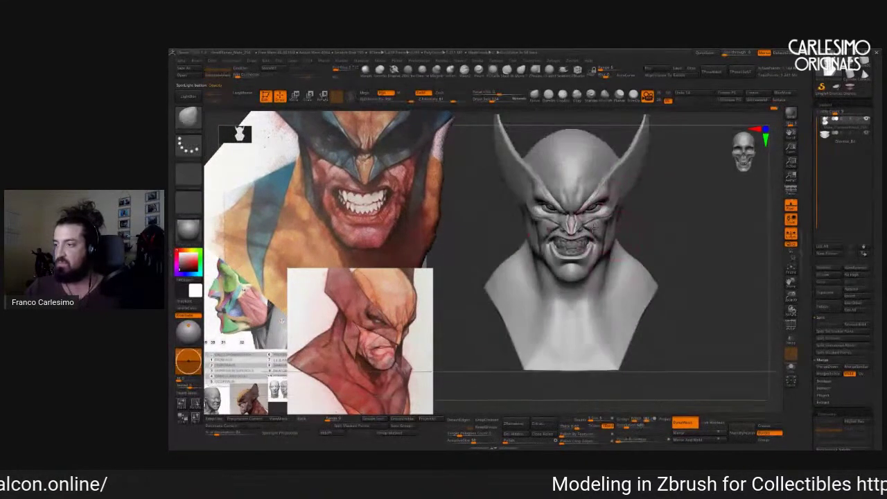
# Rotate the upper Wolverine image, move the lower one left, and add the grey head-scan reference.
pyautogui.press('z')
pyautogui.moveTo(416, 277); pyautogui.dragTo(457, 274)
pyautogui.moveTo(419, 303); pyautogui.dragTo(350, 274)
pyautogui.moveTo(214, 401)
pyautogui.mouseDown()
pyautogui.moveTo(407, 307)
pyautogui.moveTo(485, 248)
pyautogui.moveTo(502, 249)
pyautogui.moveTo(319, 253)
pyautogui.moveTo(326, 194)
pyautogui.moveTo(448, 257)
pyautogui.moveTo(468, 308)
pyautogui.moveTo(346, 178)
pyautogui.moveTo(257, 307)
pyautogui.moveTo(257, 326)
pyautogui.moveTo(430, 263)
pyautogui.moveTo(376, 297)
pyautogui.moveTo(257, 312)
pyautogui.moveTo(356, 201)
pyautogui.moveTo(370, 237)
pyautogui.moveTo(375, 182)
pyautogui.mouseUp()
pyautogui.moveTo(628, 169)
pyautogui.mouseDown()
pyautogui.moveTo(552, 253)
pyautogui.moveTo(510, 176)
pyautogui.mouseUp()
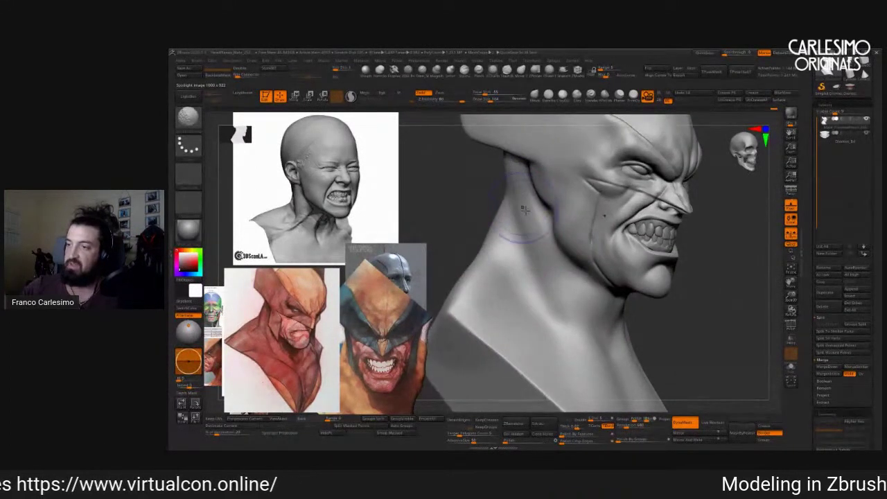
# Give the brush a small dot alpha and zoom in on the bust's neck from profile and three-quarter views.
pyautogui.press('f')
pyautogui.click(188, 175)
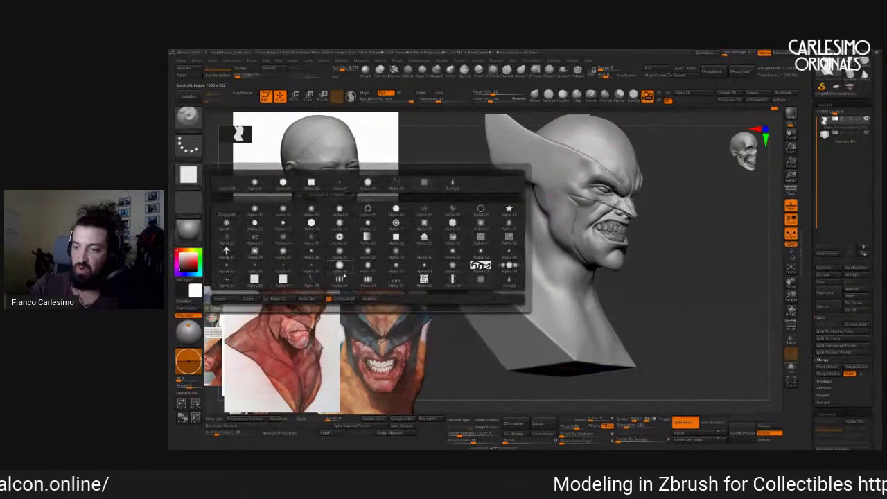
pyautogui.click(351, 276)
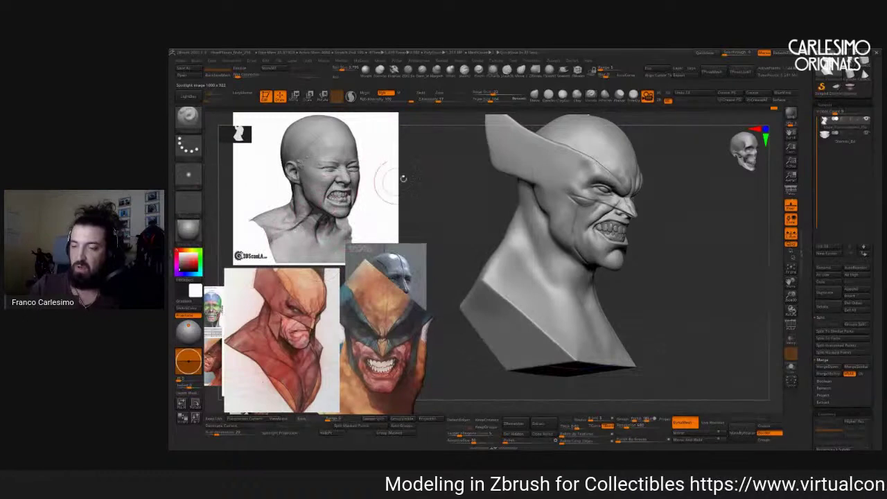
pyautogui.moveTo(527, 277); pyautogui.dragTo(566, 262)
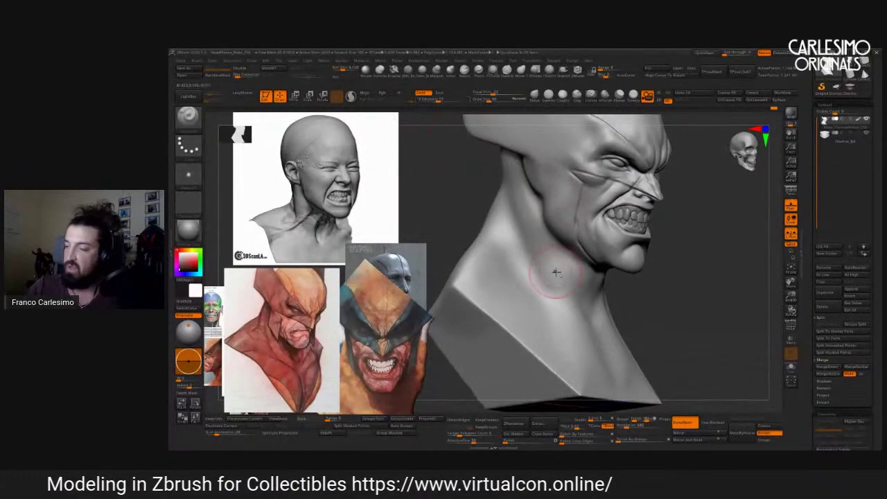
pyautogui.moveTo(554, 278); pyautogui.dragTo(574, 247, button='right')
pyautogui.rightClick(574, 248)
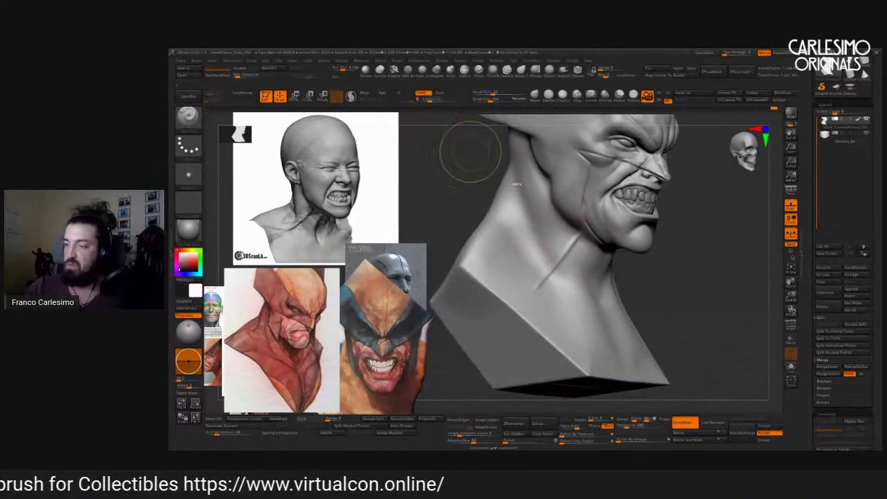
pyautogui.moveTo(565, 258)
pyautogui.mouseDown(button='right')
pyautogui.moveTo(558, 298)
pyautogui.moveTo(547, 248)
pyautogui.mouseUp(button='right')
pyautogui.moveTo(576, 215)
pyautogui.mouseDown(button='right')
pyautogui.moveTo(562, 248)
pyautogui.moveTo(591, 204)
pyautogui.moveTo(603, 205)
pyautogui.mouseUp(button='right')
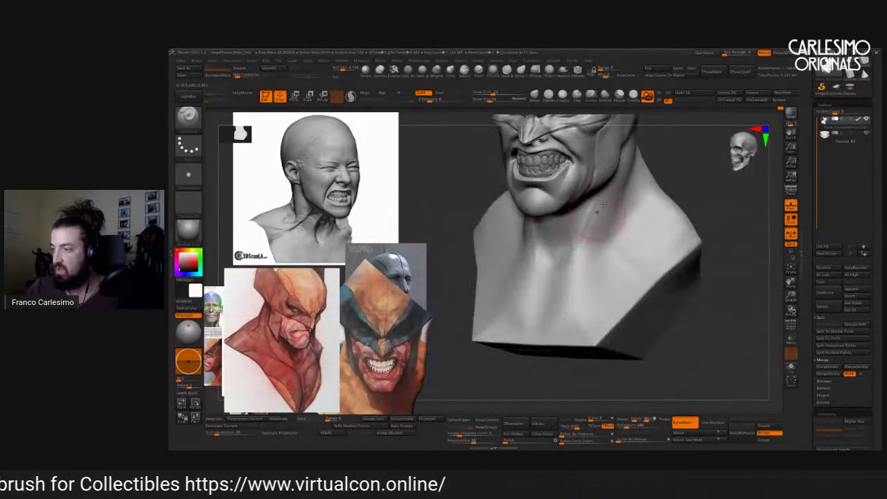
pyautogui.rightClick(563, 276)
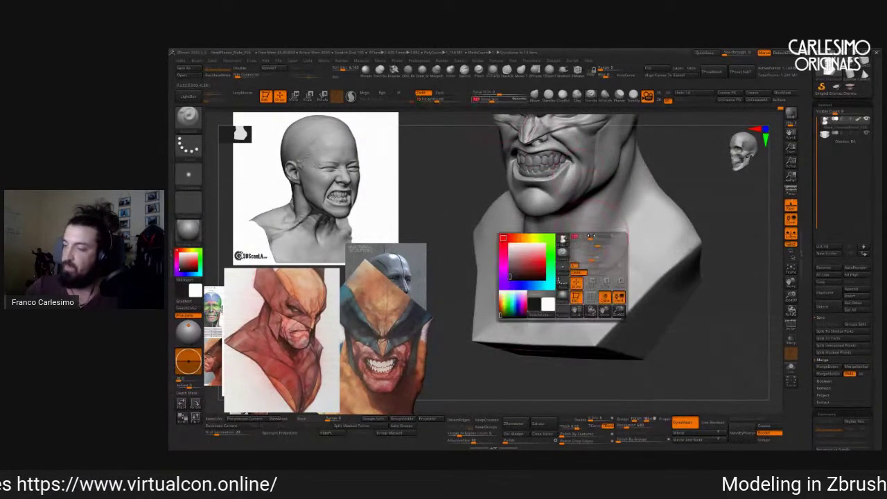
pyautogui.moveTo(590, 272); pyautogui.dragTo(576, 266, button='right')
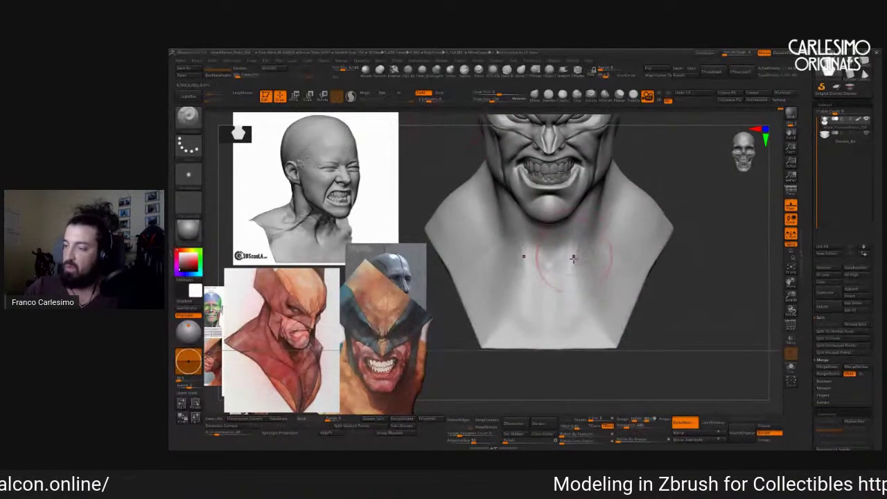
pyautogui.moveTo(560, 275); pyautogui.dragTo(565, 270)
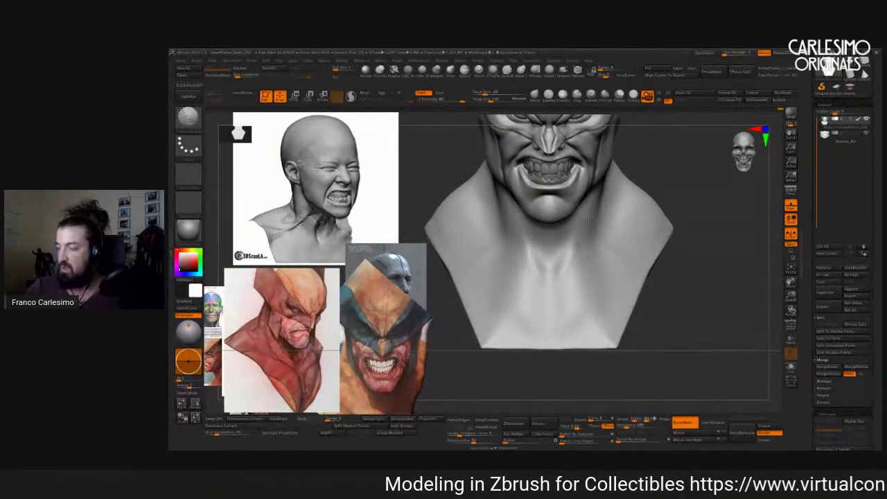
pyautogui.moveTo(604, 214); pyautogui.dragTo(576, 251, button='right')
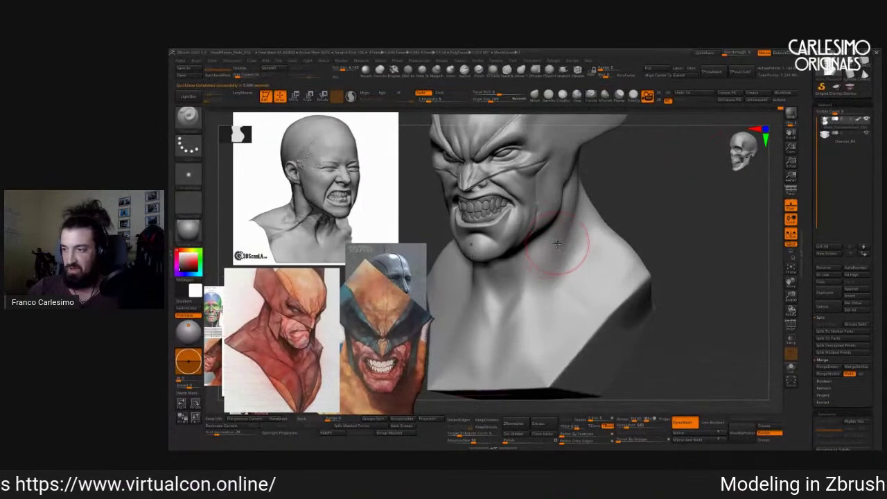
pyautogui.moveTo(567, 289)
pyautogui.mouseDown(button='right')
pyautogui.moveTo(560, 239)
pyautogui.moveTo(576, 212)
pyautogui.mouseUp(button='right')
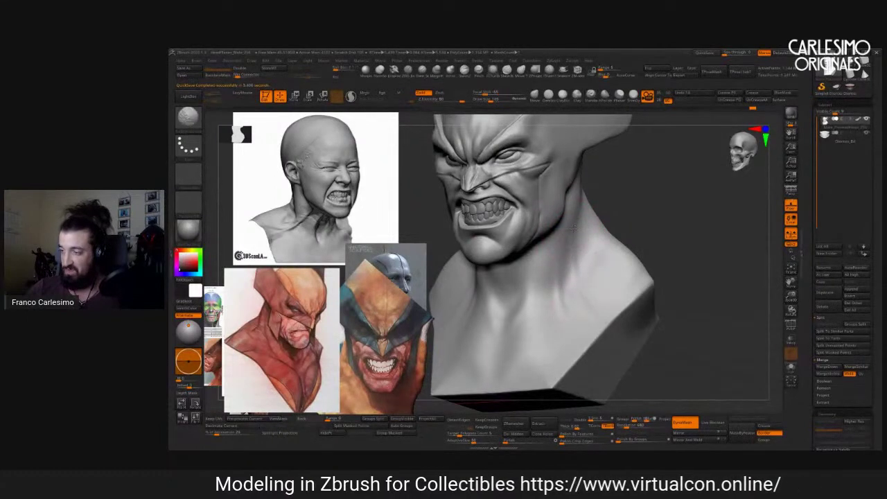
pyautogui.moveTo(575, 267); pyautogui.dragTo(603, 257, button='right')
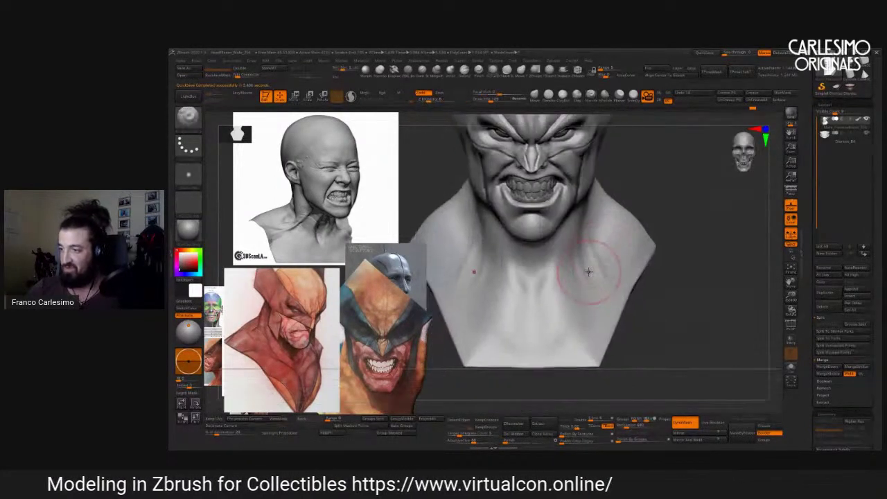
pyautogui.press('space')
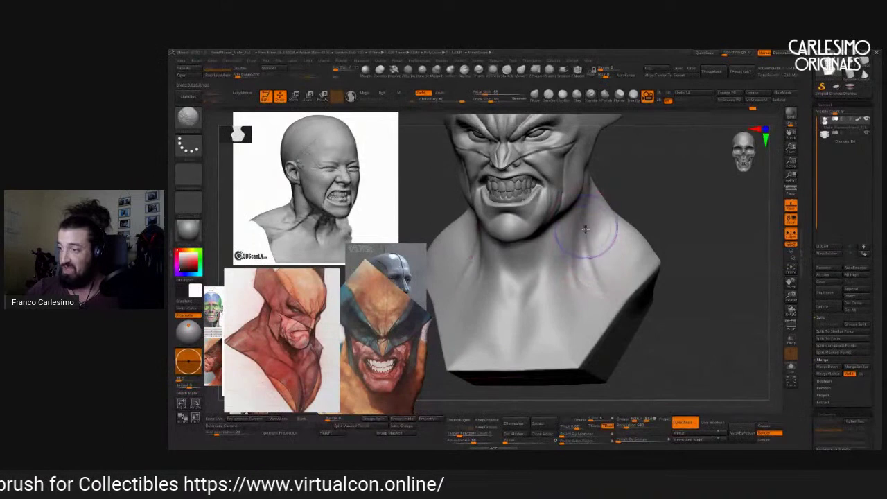
pyautogui.moveTo(582, 299); pyautogui.dragTo(544, 278, button='right')
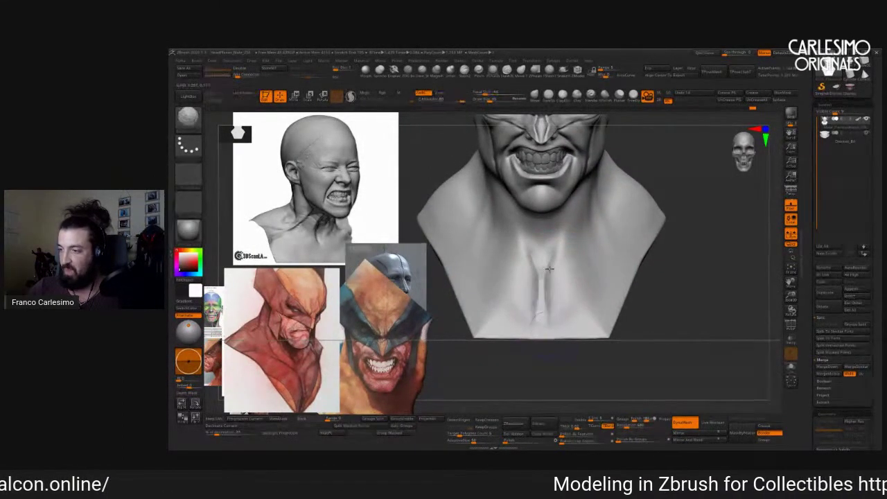
pyautogui.moveTo(545, 272); pyautogui.dragTo(614, 219, button='right')
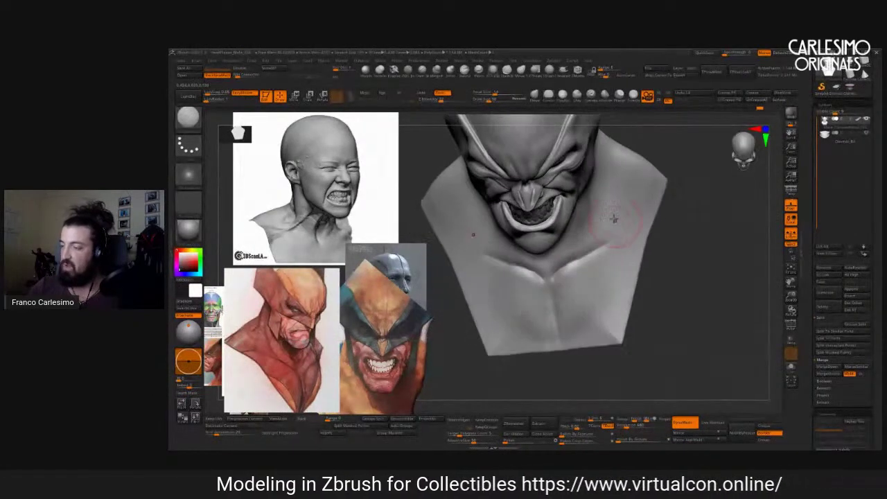
pyautogui.moveTo(589, 251)
pyautogui.mouseDown(button='right')
pyautogui.moveTo(590, 267)
pyautogui.moveTo(591, 253)
pyautogui.mouseUp(button='right')
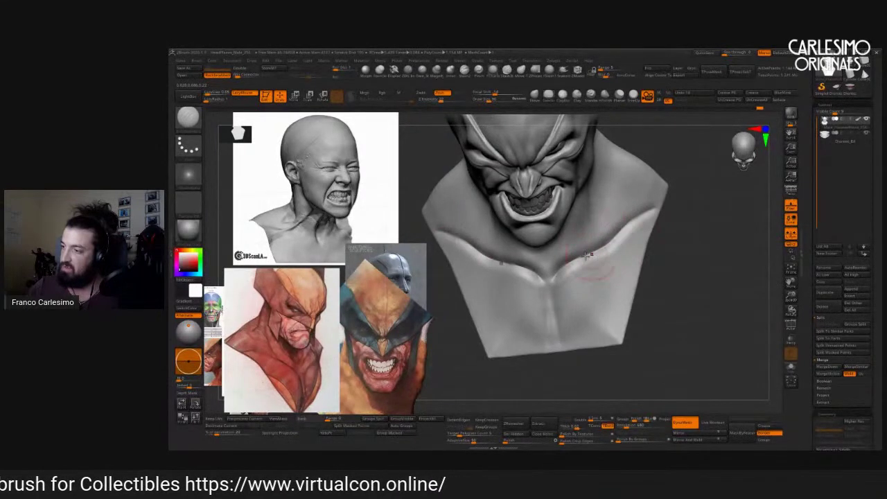
pyautogui.moveTo(589, 254); pyautogui.dragTo(579, 255, button='right')
pyautogui.press('b')
pyautogui.press('d')
pyautogui.press('s')
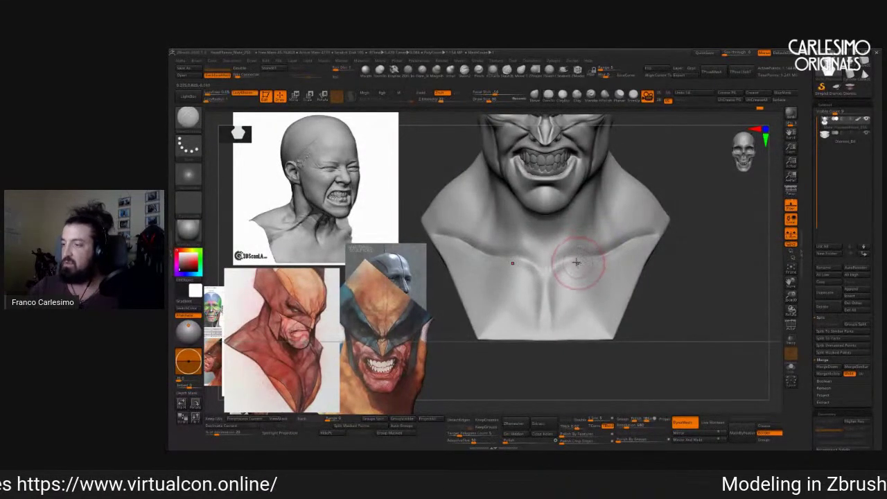
pyautogui.moveTo(517, 267); pyautogui.dragTo(586, 271)
pyautogui.moveTo(458, 246); pyautogui.dragTo(513, 262)
pyautogui.moveTo(589, 258); pyautogui.dragTo(628, 242)
pyautogui.moveTo(627, 243); pyautogui.dragTo(596, 271, button='right')
pyautogui.moveTo(597, 270)
pyautogui.mouseDown()
pyautogui.moveTo(657, 236)
pyautogui.moveTo(555, 278)
pyautogui.mouseUp()
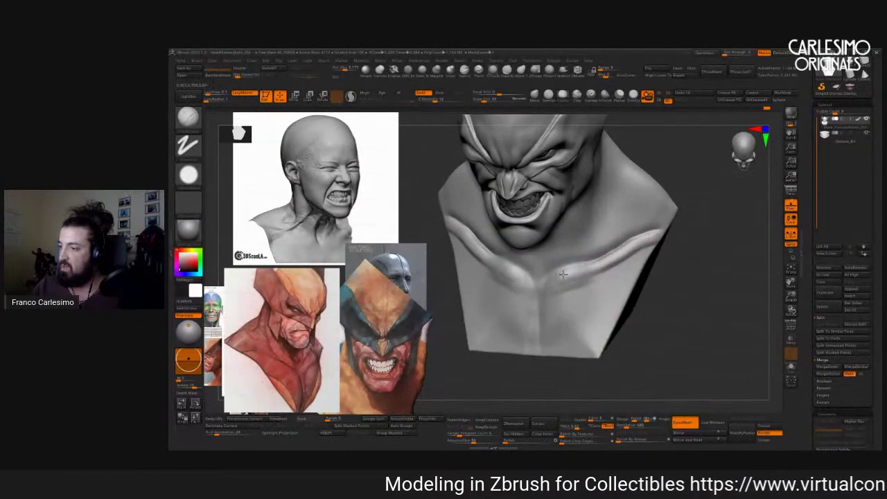
pyautogui.moveTo(554, 277); pyautogui.dragTo(591, 276, button='right')
pyautogui.press('b')
pyautogui.press('s')
pyautogui.press('t')
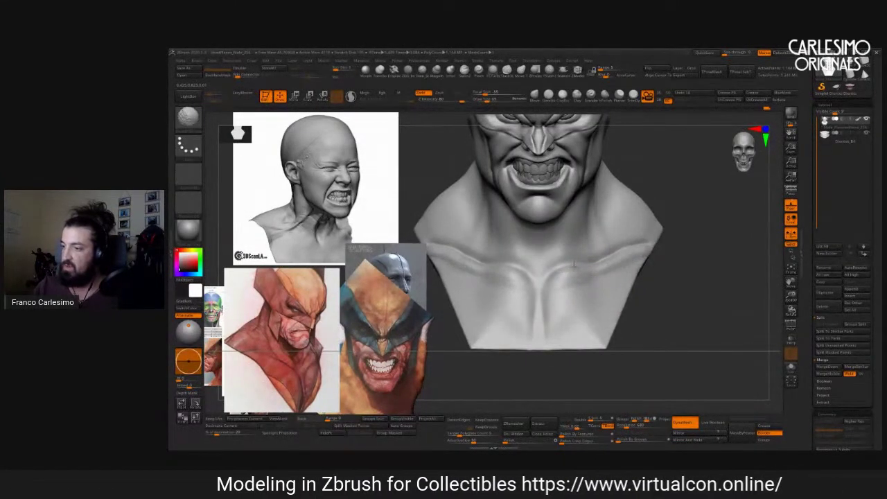
pyautogui.moveTo(442, 244)
pyautogui.mouseDown(button='right')
pyautogui.moveTo(488, 208)
pyautogui.moveTo(478, 228)
pyautogui.moveTo(495, 230)
pyautogui.mouseUp(button='right')
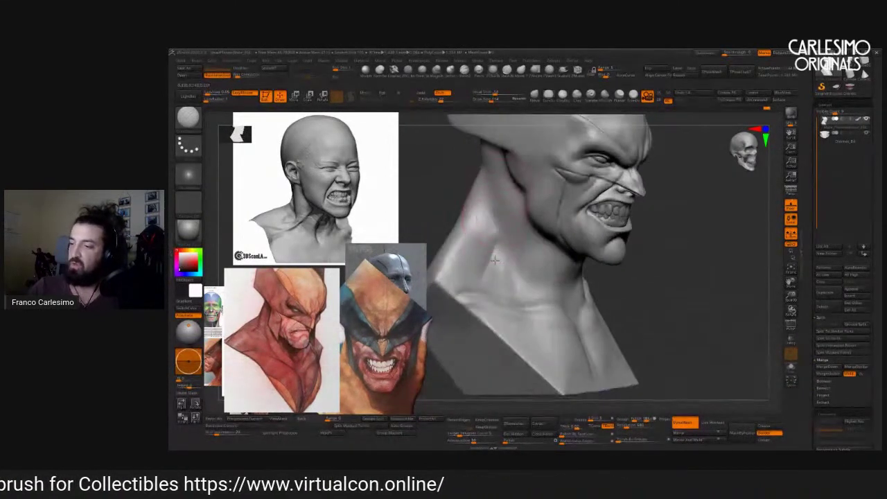
pyautogui.moveTo(485, 271); pyautogui.dragTo(442, 111, button='right')
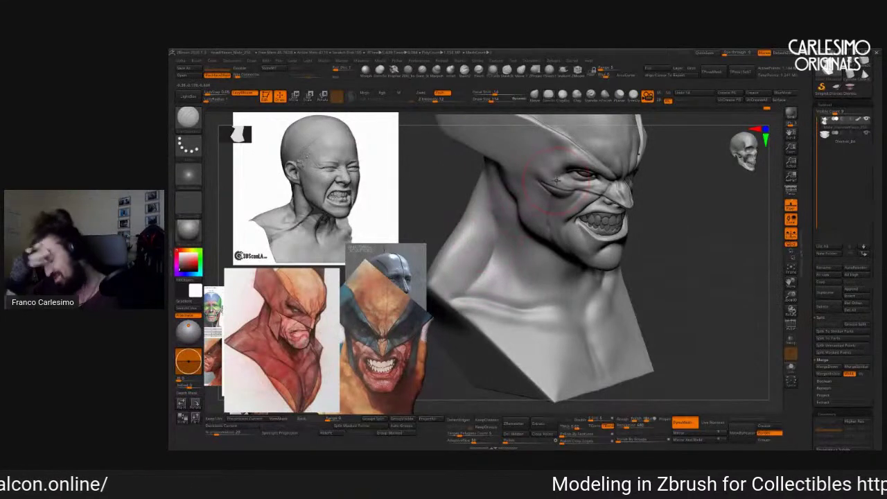
pyautogui.press('shift')
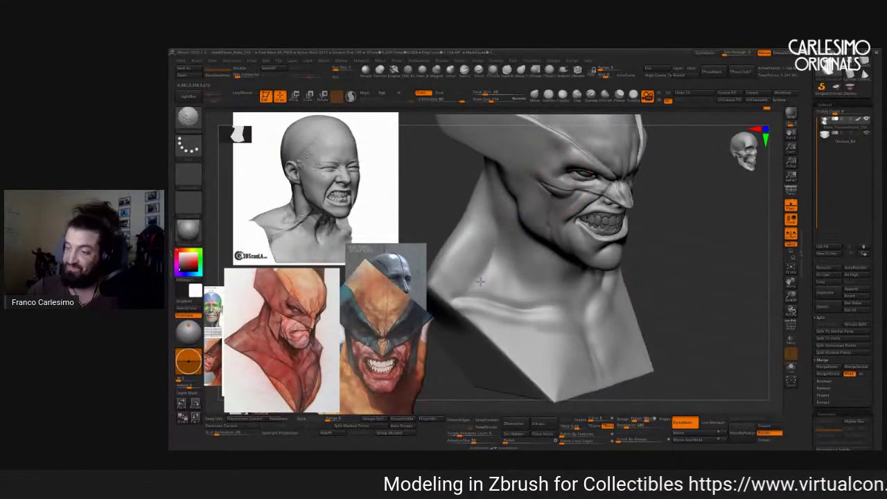
pyautogui.moveTo(495, 286); pyautogui.dragTo(611, 215, button='right')
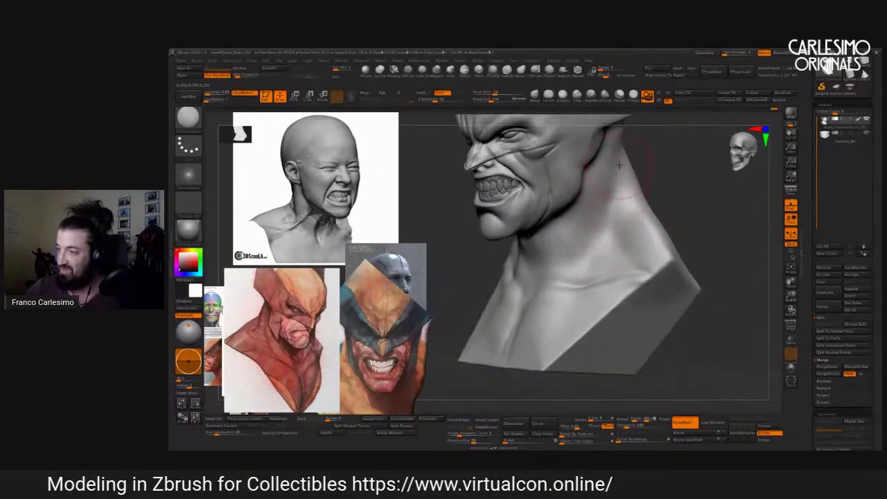
pyautogui.moveTo(613, 235)
pyautogui.mouseDown(button='right')
pyautogui.moveTo(603, 201)
pyautogui.moveTo(650, 214)
pyautogui.moveTo(639, 279)
pyautogui.mouseUp(button='right')
pyautogui.press('shift')
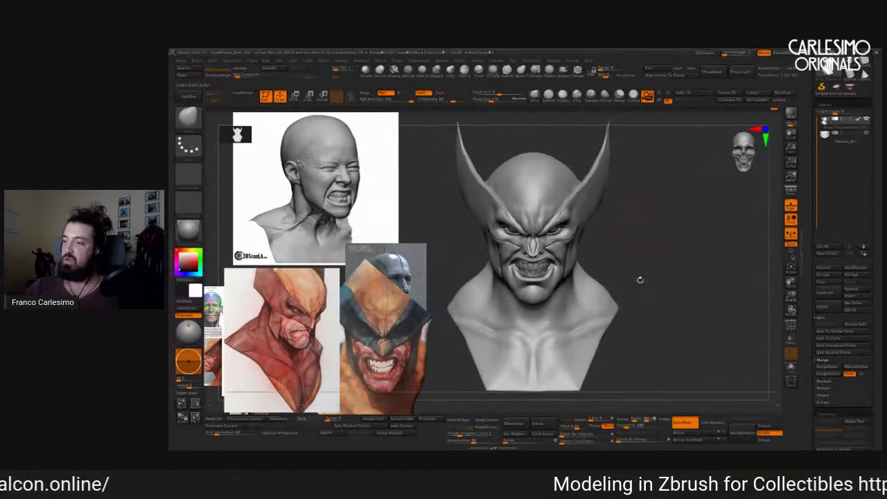
# Rotate and tilt the Wolverine reference image, then zoom in on the bust.
pyautogui.press('z')
pyautogui.moveTo(391, 332); pyautogui.dragTo(416, 291)
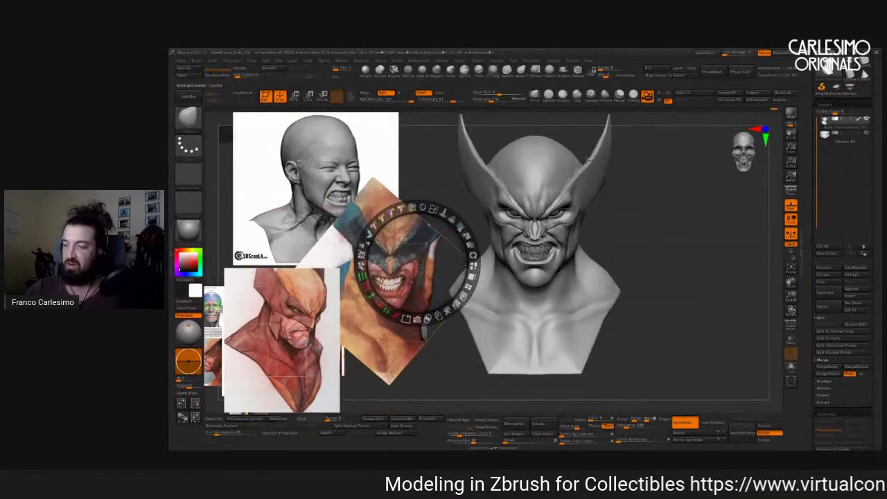
pyautogui.press('z')
pyautogui.keyDown('ctrl'); pyautogui.moveTo(430, 284); pyautogui.dragTo(430, 305, button='right'); pyautogui.keyUp('ctrl')
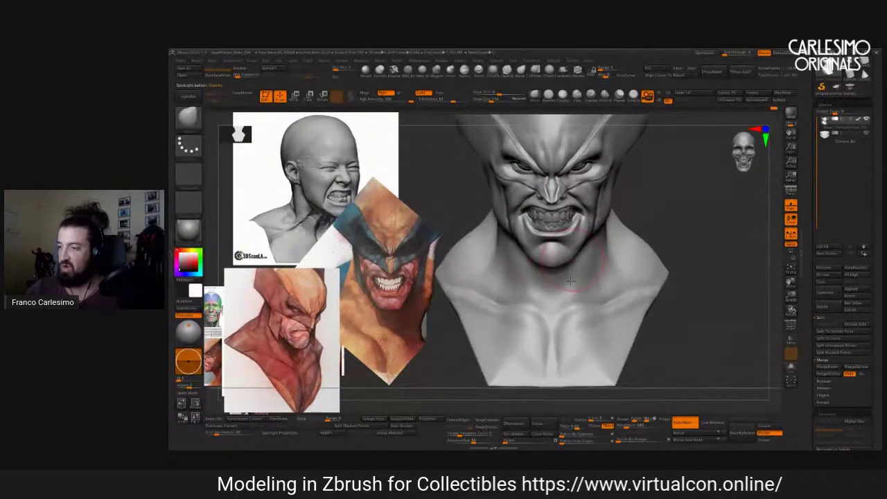
pyautogui.keyDown('ctrl'); pyautogui.moveTo(569, 281); pyautogui.dragTo(569, 298, button='right'); pyautogui.keyUp('ctrl')
# Expand the brush's Curve falloff settings and reshape the underside of the chin.
pyautogui.press('space')
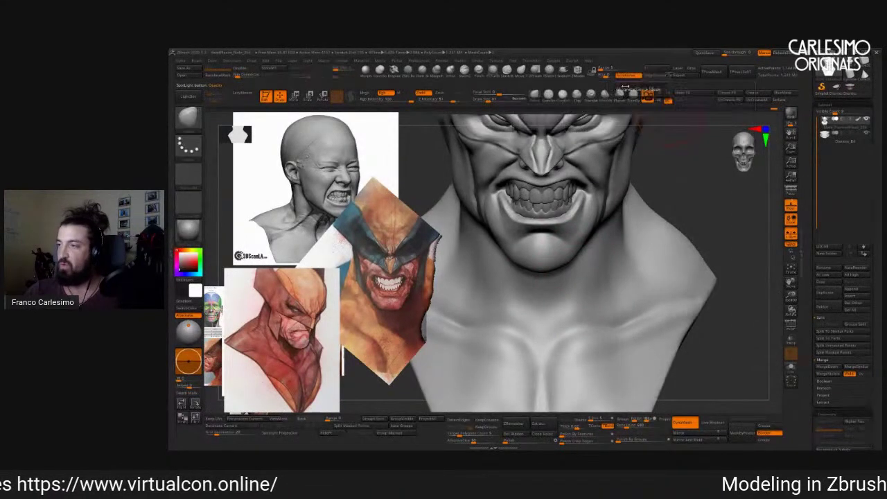
pyautogui.press('b')
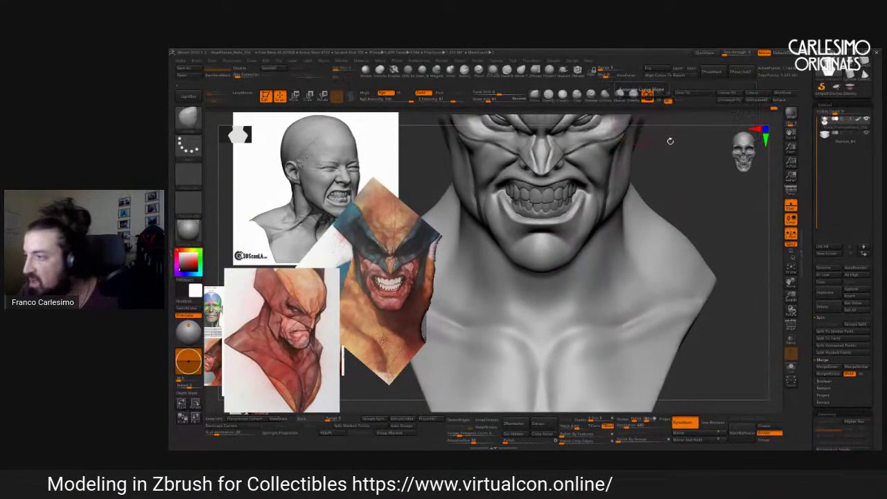
pyautogui.moveTo(635, 121); pyautogui.dragTo(639, 85)
pyautogui.moveTo(636, 77)
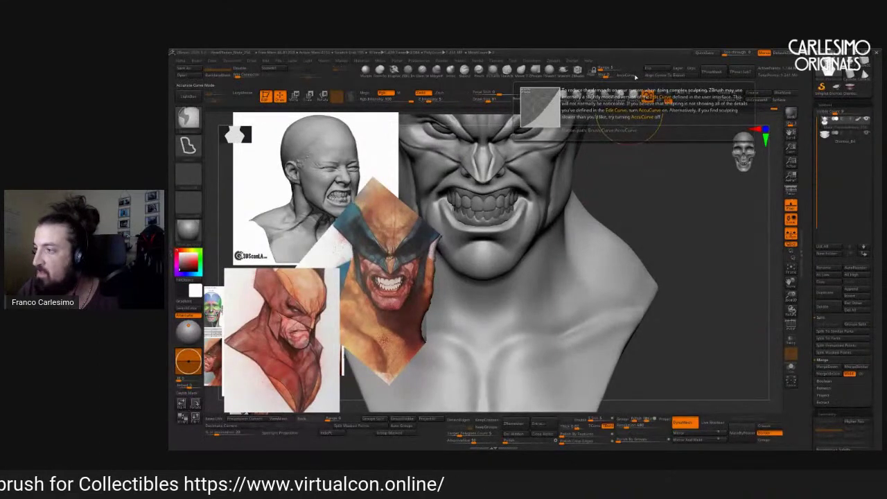
pyautogui.click(197, 61)
pyautogui.click(217, 277)
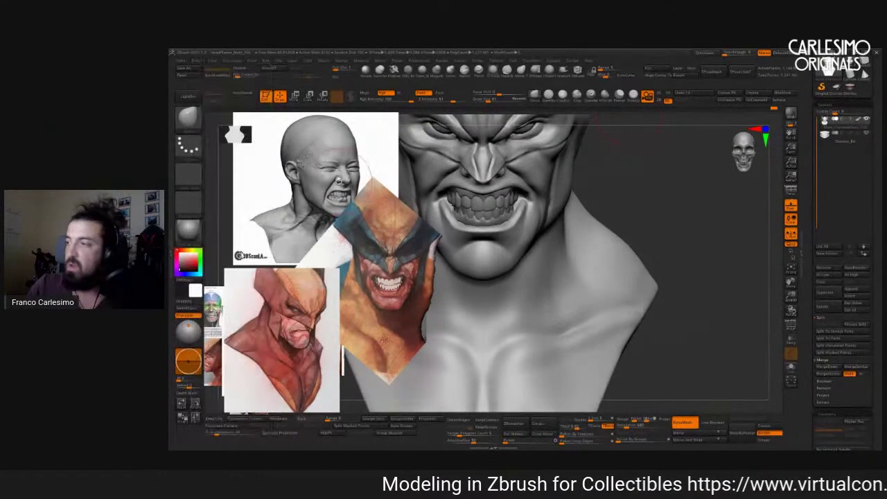
pyautogui.moveTo(569, 277)
pyautogui.keyDown('alt'); pyautogui.mouseDown()
pyautogui.moveTo(579, 239)
pyautogui.moveTo(591, 253)
pyautogui.mouseUp(); pyautogui.keyUp('alt')
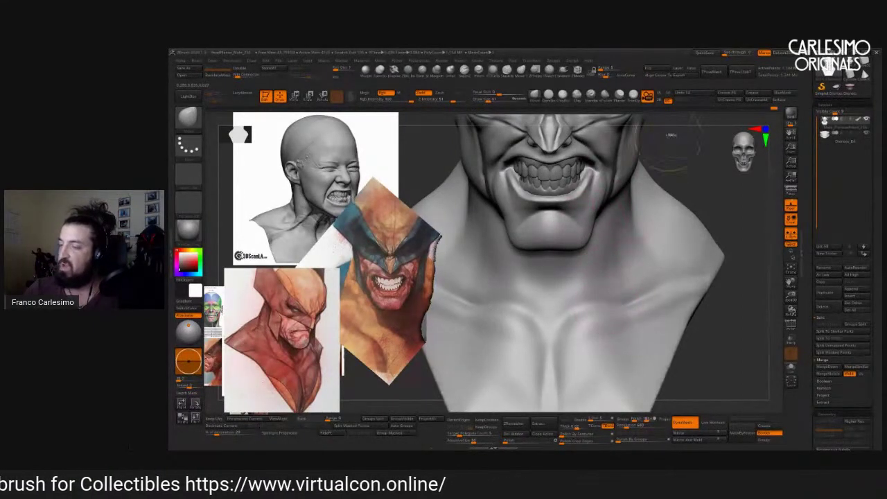
pyautogui.moveTo(581, 241); pyautogui.dragTo(581, 251)
# Check the jaw and neck from below, then move, enlarge and rotate the Wolverine reference.
pyautogui.moveTo(591, 221); pyautogui.dragTo(658, 154, button='right')
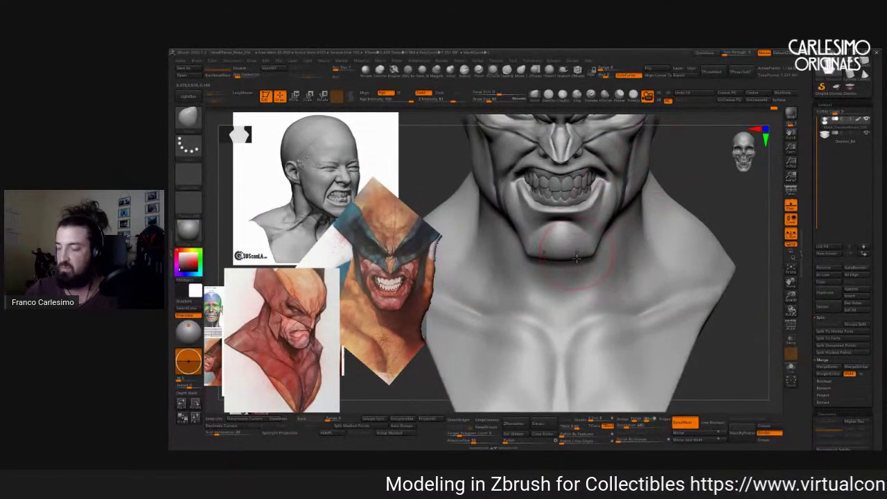
pyautogui.moveTo(576, 259); pyautogui.dragTo(602, 202, button='right')
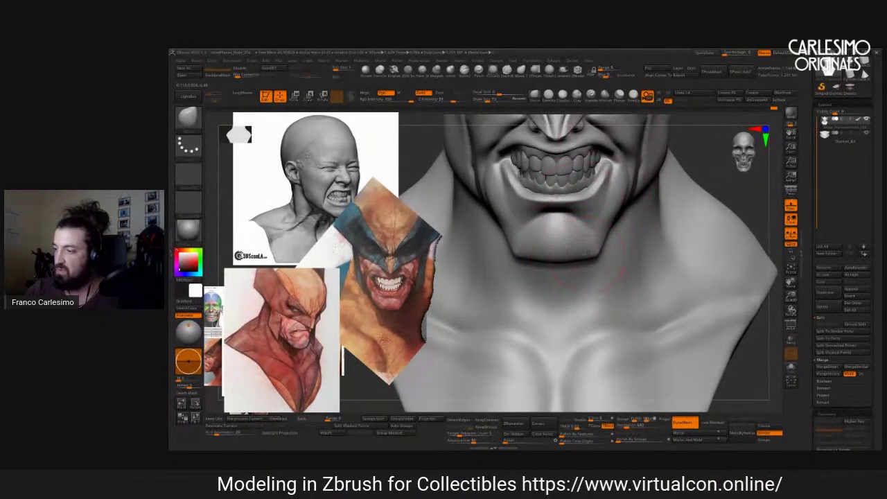
pyautogui.moveTo(587, 252)
pyautogui.mouseDown(button='right')
pyautogui.moveTo(536, 254)
pyautogui.moveTo(619, 261)
pyautogui.moveTo(589, 249)
pyautogui.moveTo(574, 266)
pyautogui.mouseUp(button='right')
pyautogui.scroll(5, 587, 250)
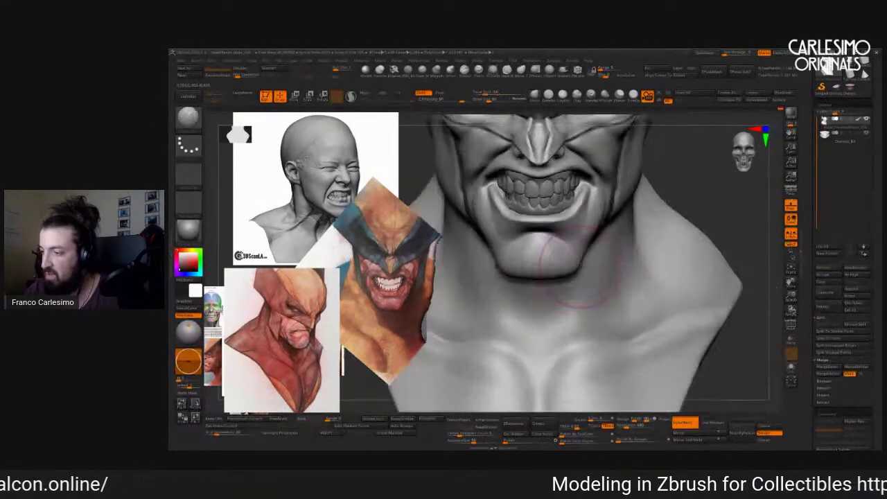
pyautogui.click(416, 247)
pyautogui.moveTo(416, 247); pyautogui.dragTo(443, 203)
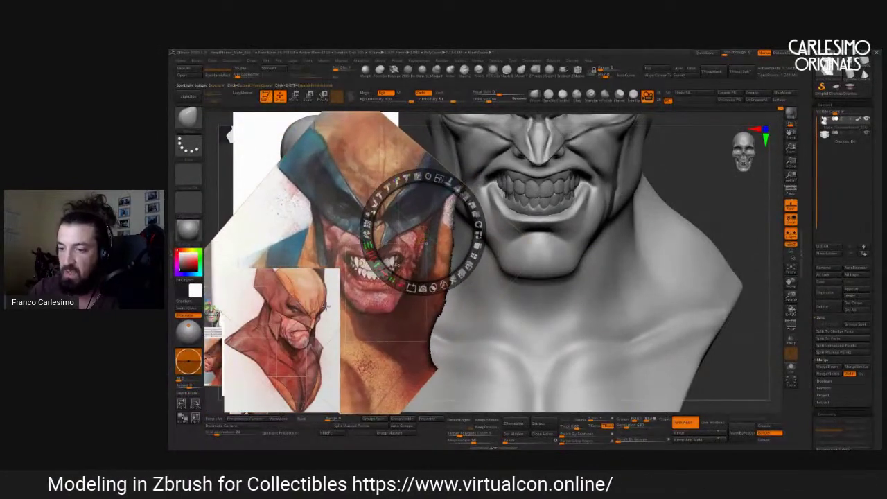
# Shrink the small Wolverine reference, then place a Move transpose line on the sculpt's chin.
pyautogui.click(333, 302)
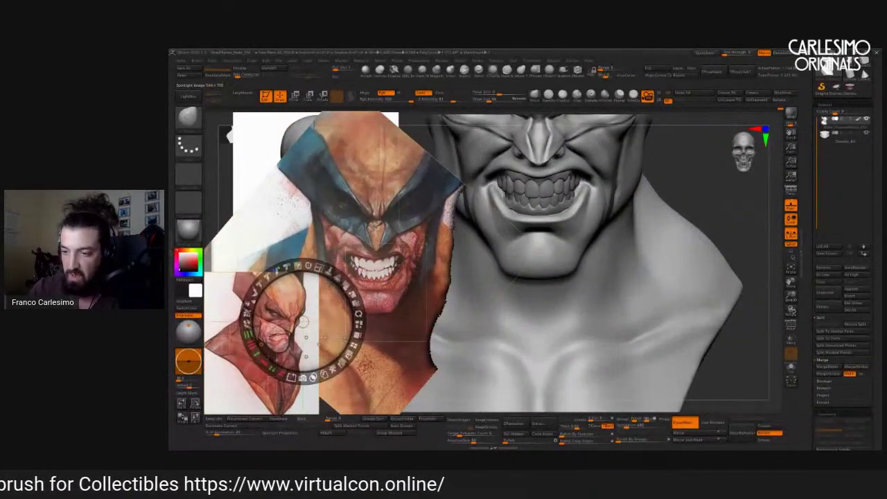
pyautogui.press('z')
pyautogui.keyDown('ctrl'); pyautogui.moveTo(587, 215); pyautogui.dragTo(587, 276, button='right'); pyautogui.keyUp('ctrl')
pyautogui.press('w')
pyautogui.press('y')
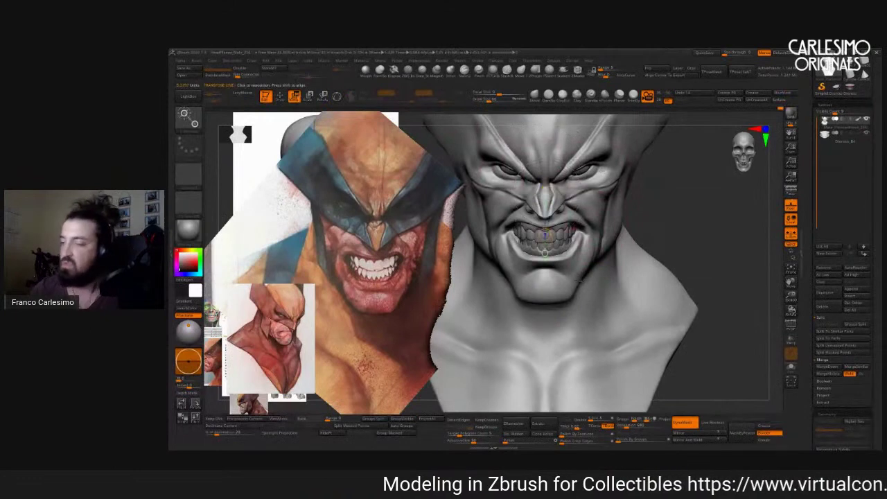
pyautogui.moveTo(392, 308); pyautogui.dragTo(392, 220)
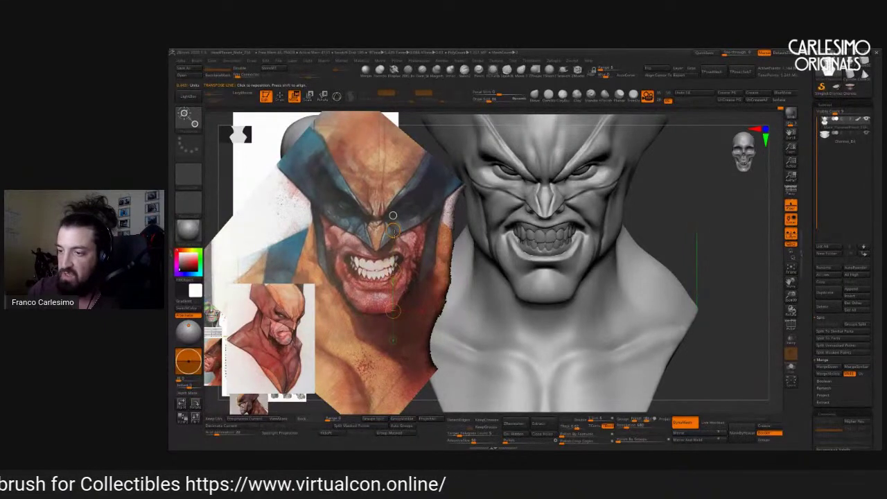
pyautogui.moveTo(396, 241); pyautogui.dragTo(355, 269)
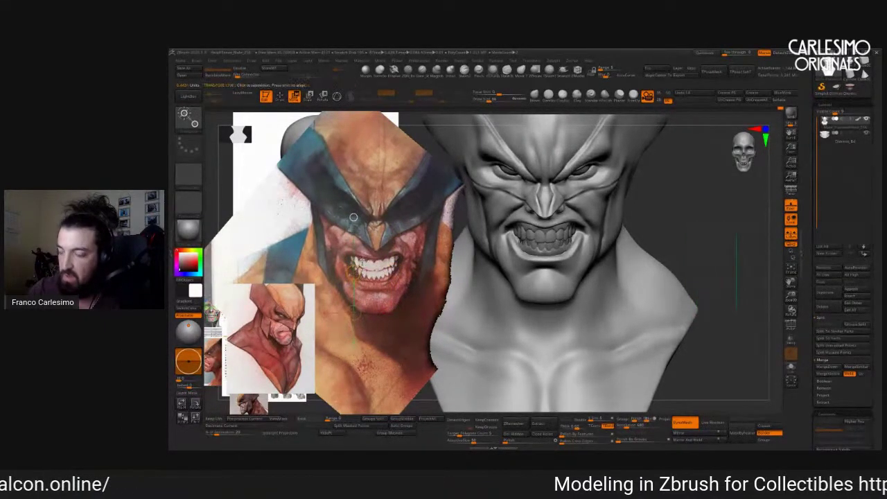
pyautogui.moveTo(573, 246); pyautogui.dragTo(572, 295)
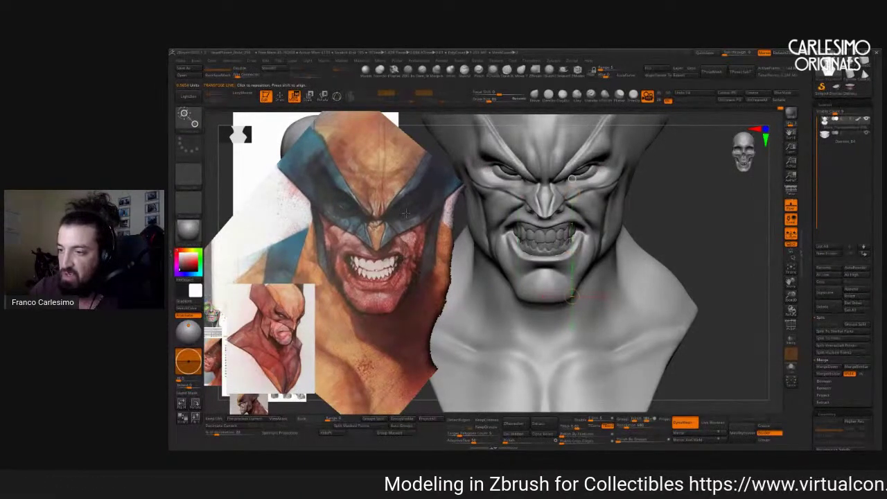
# Toggle the Spotlight controls over the large reference image, then return to Draw.
pyautogui.hotkey('shift', 'z')
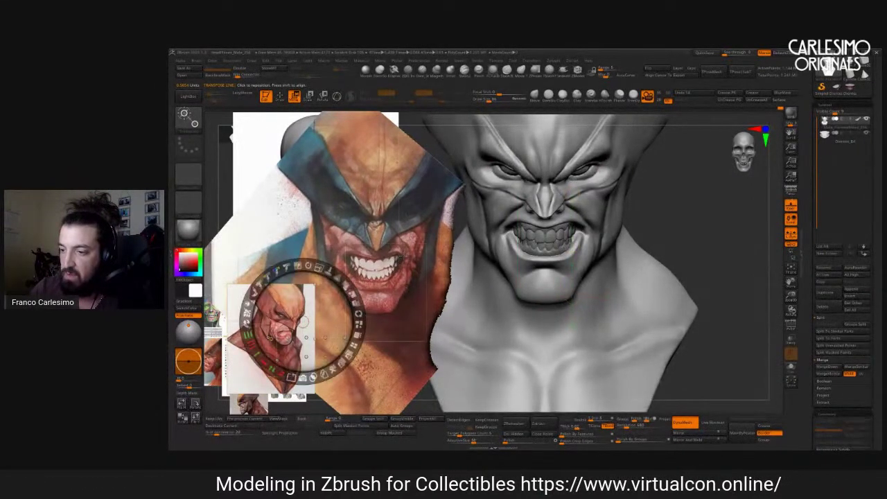
pyautogui.hotkey('shift', 'z')
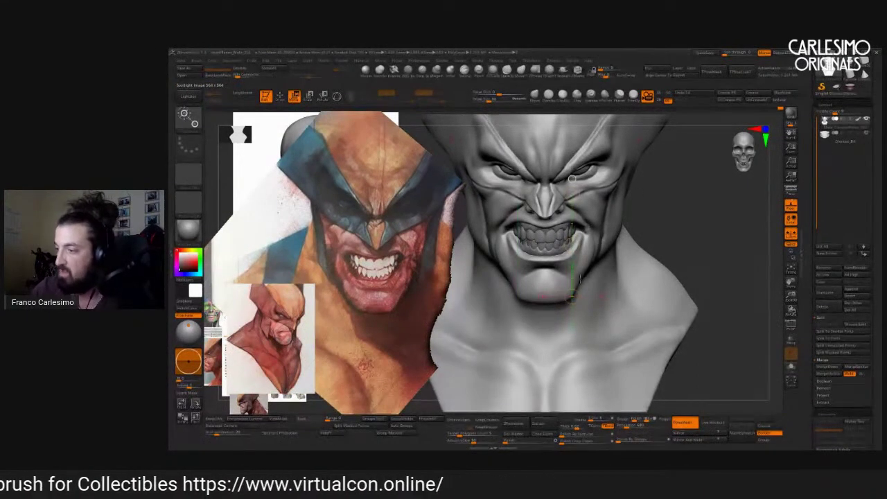
pyautogui.hotkey('shift', 'z')
pyautogui.press('z')
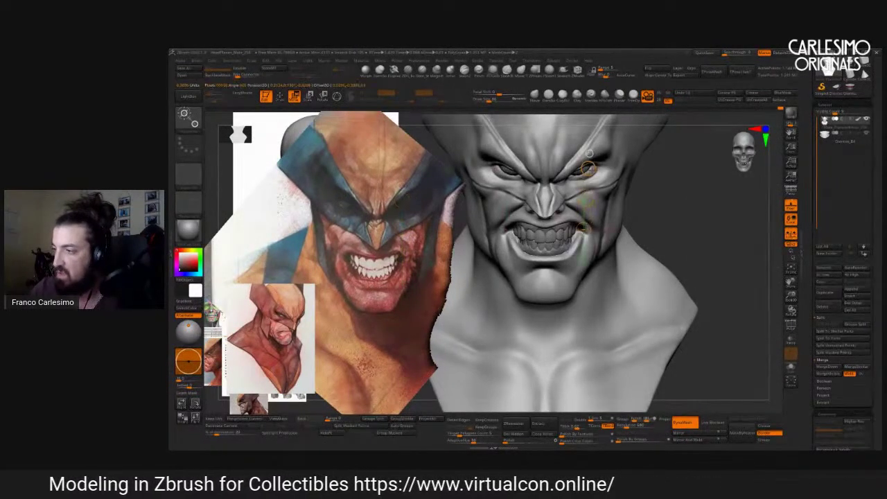
pyautogui.press('q')
pyautogui.press('space')
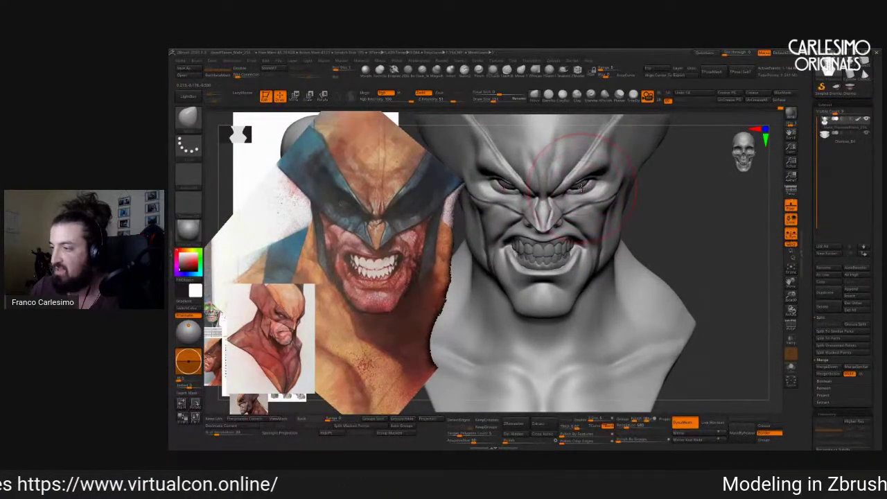
# Sculpt the eye and brow area, then pick a detailing brush with a dots stroke.
pyautogui.moveTo(580, 182); pyautogui.dragTo(587, 181)
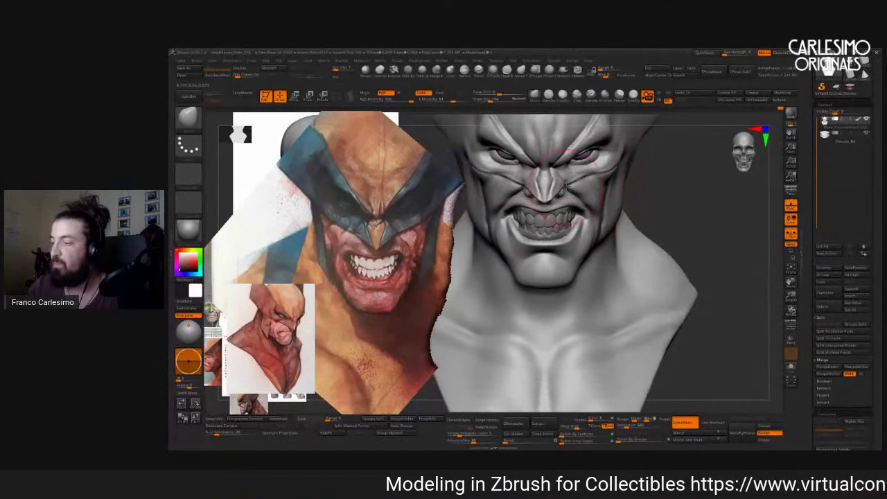
pyautogui.scroll(2, 567, 184)
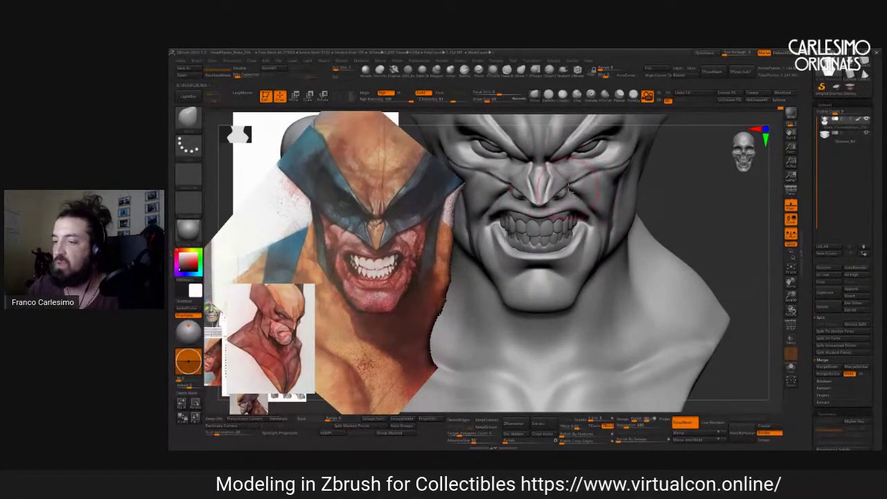
pyautogui.scroll(2, 569, 189)
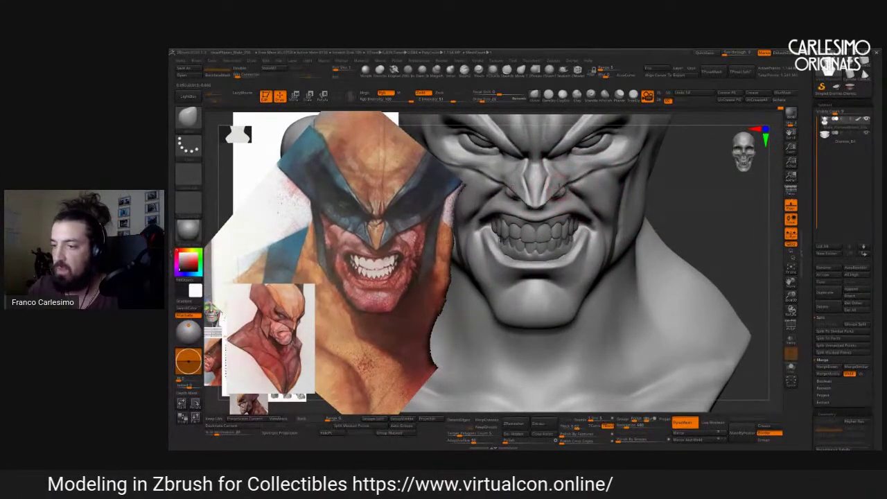
pyautogui.moveTo(560, 196)
pyautogui.mouseDown(button='right')
pyautogui.moveTo(552, 217)
pyautogui.moveTo(564, 190)
pyautogui.mouseUp(button='right')
pyautogui.press('space')
pyautogui.press('space')
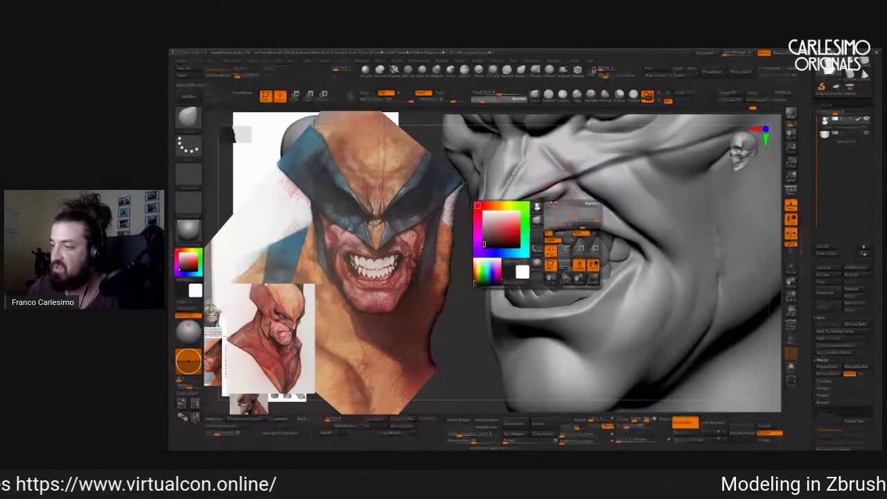
pyautogui.click(564, 190)
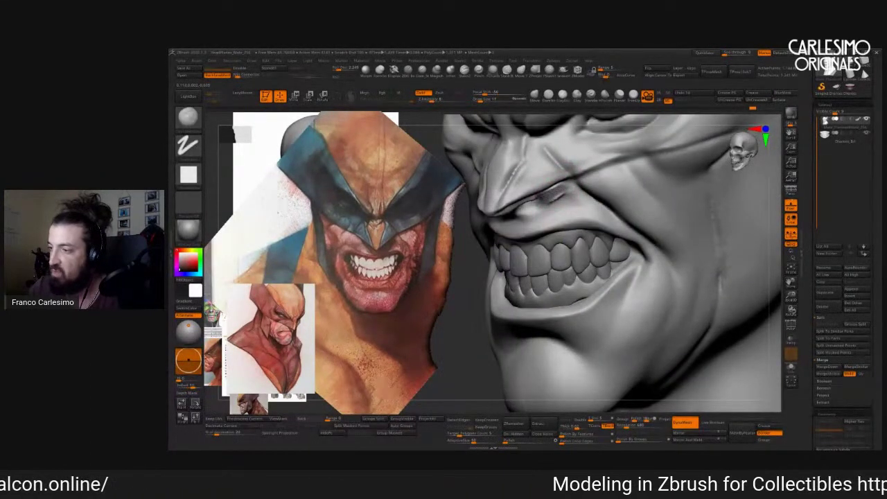
pyautogui.press('b')
pyautogui.moveTo(536, 203); pyautogui.dragTo(499, 215, button='right')
pyautogui.press('b')
pyautogui.press('space')
# Add the Wolverine profile reference to the board, shrinking it and placing it lower left.
pyautogui.moveTo(270, 347); pyautogui.dragTo(280, 324)
pyautogui.click(406, 268)
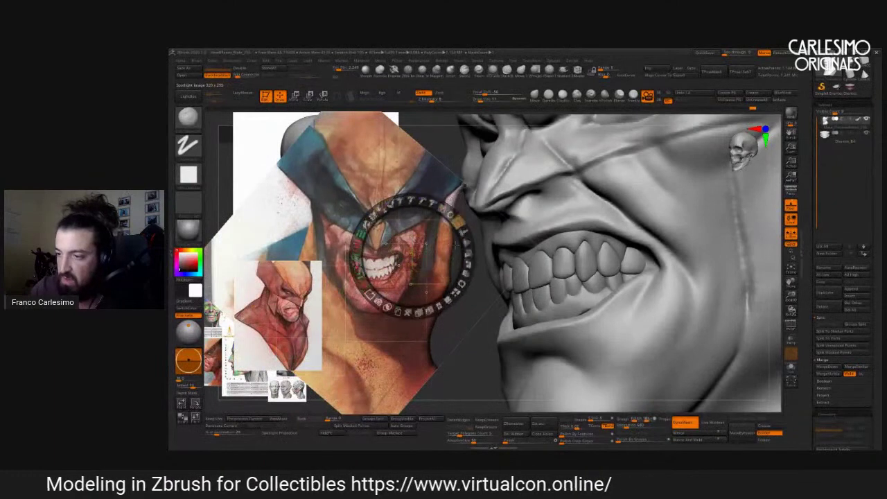
pyautogui.click(419, 271)
pyautogui.moveTo(427, 272); pyautogui.dragTo(312, 375)
pyautogui.click(549, 201)
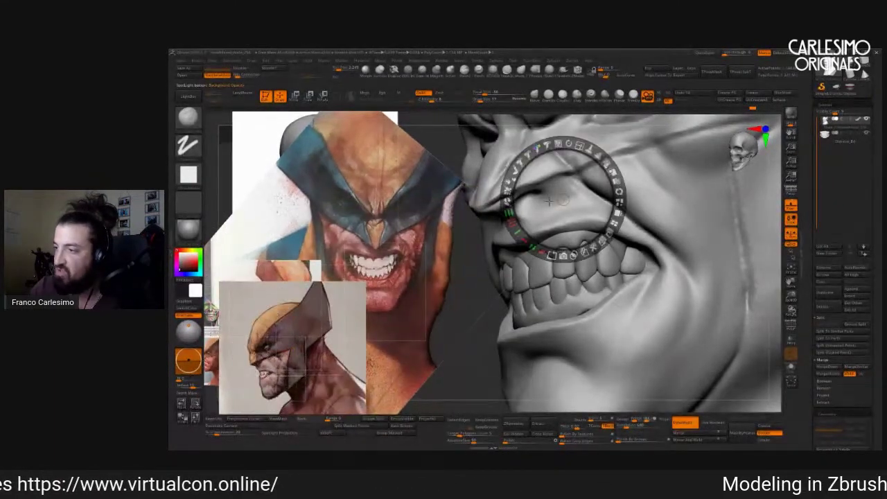
pyautogui.click(317, 321)
pyautogui.moveTo(317, 321); pyautogui.dragTo(275, 352)
pyautogui.hotkey('shift', 'z')
# Review the head and neck from a profile view, then open the LightBox brush folders.
pyautogui.moveTo(485, 229)
pyautogui.mouseDown()
pyautogui.moveTo(551, 200)
pyautogui.moveTo(513, 191)
pyautogui.moveTo(521, 186)
pyautogui.moveTo(539, 179)
pyautogui.moveTo(541, 191)
pyautogui.moveTo(514, 205)
pyautogui.moveTo(550, 199)
pyautogui.mouseUp()
pyautogui.keyDown('ctrl'); pyautogui.moveTo(550, 199); pyautogui.dragTo(546, 192, button='right'); pyautogui.keyUp('ctrl')
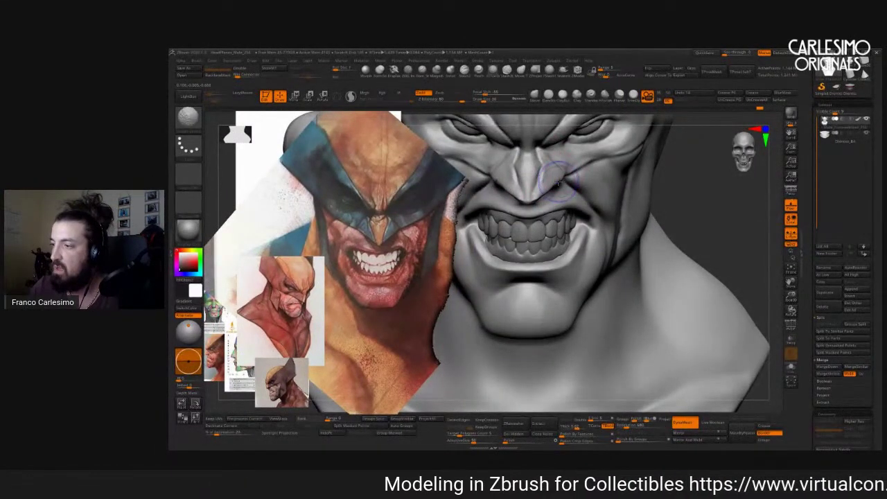
pyautogui.keyDown('ctrl'); pyautogui.moveTo(563, 172); pyautogui.dragTo(606, 136, button='right'); pyautogui.keyUp('ctrl')
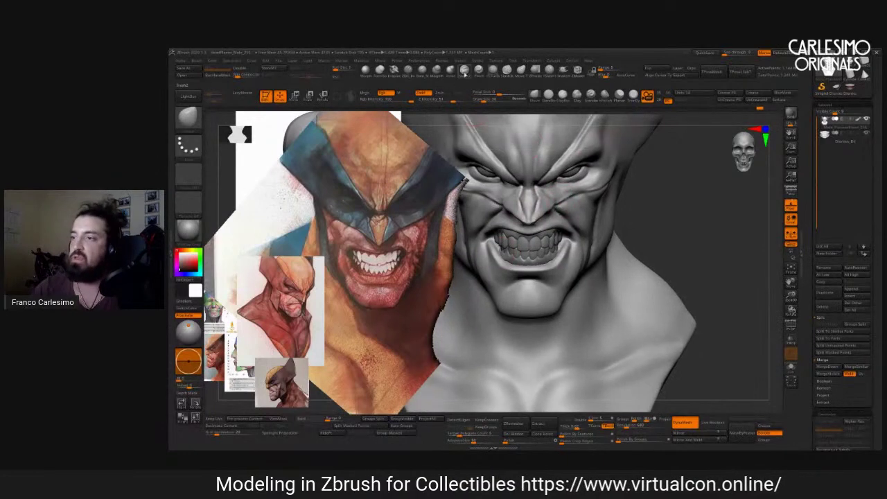
pyautogui.click(465, 73)
pyautogui.click(190, 95)
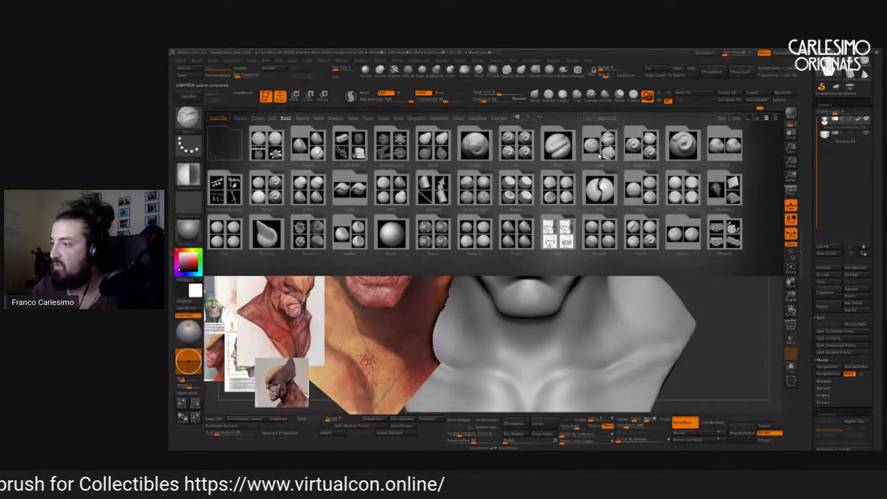
# Load a brush from a LightBox folder, toggle Spotlight on the references, and zoom close on the face.
pyautogui.click(603, 142)
pyautogui.doubleClick(234, 239)
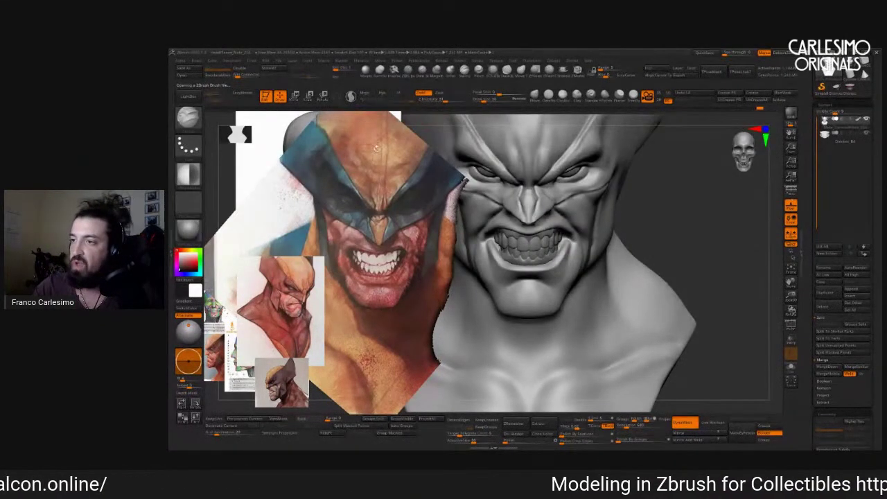
pyautogui.hotkey('shift', 'z')
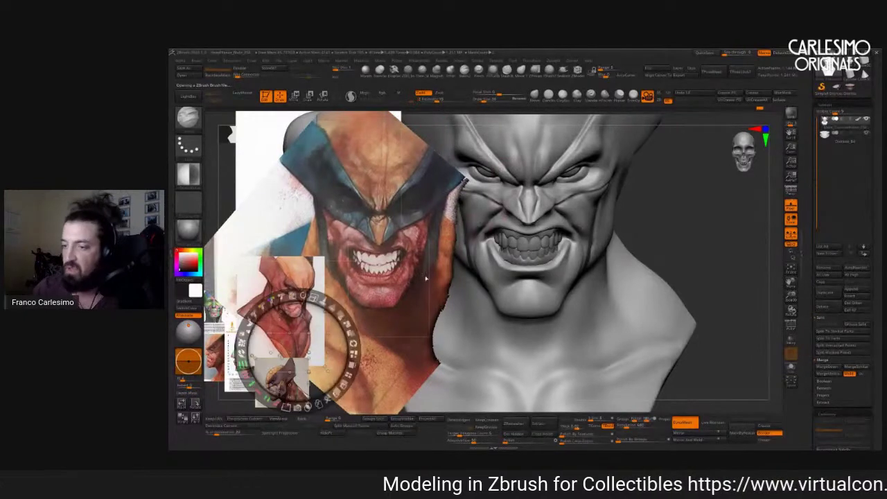
pyautogui.press('z')
pyautogui.moveTo(575, 210); pyautogui.dragTo(570, 183, button='right')
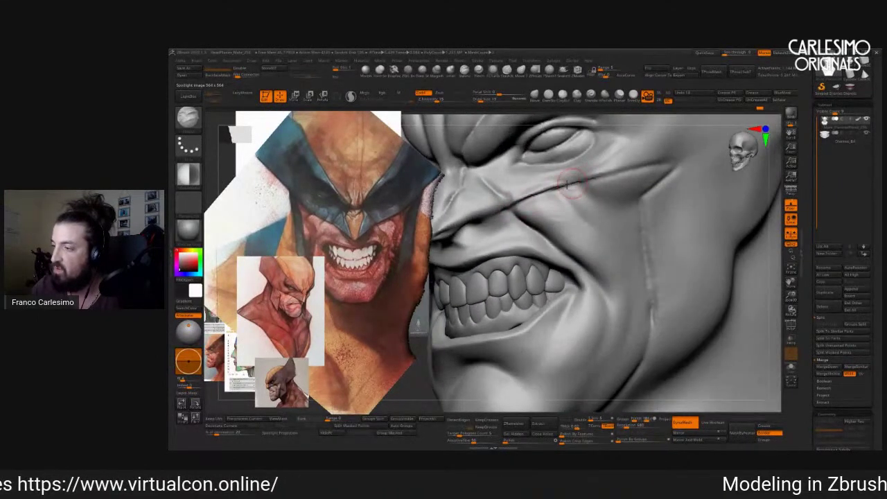
# Orbit, pan and zoom to review the bust's cheek, side profile and three-quarter views.
pyautogui.moveTo(635, 165); pyautogui.dragTo(613, 182, button='right')
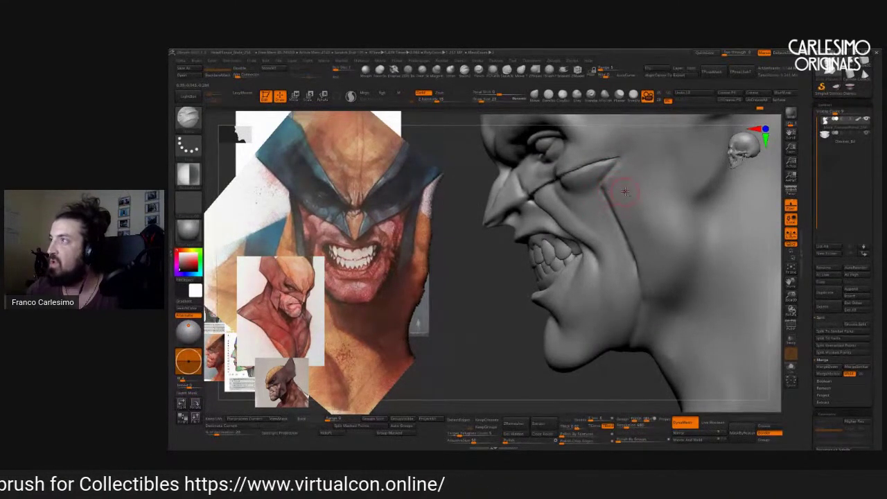
pyautogui.moveTo(624, 191); pyautogui.dragTo(614, 204, button='right')
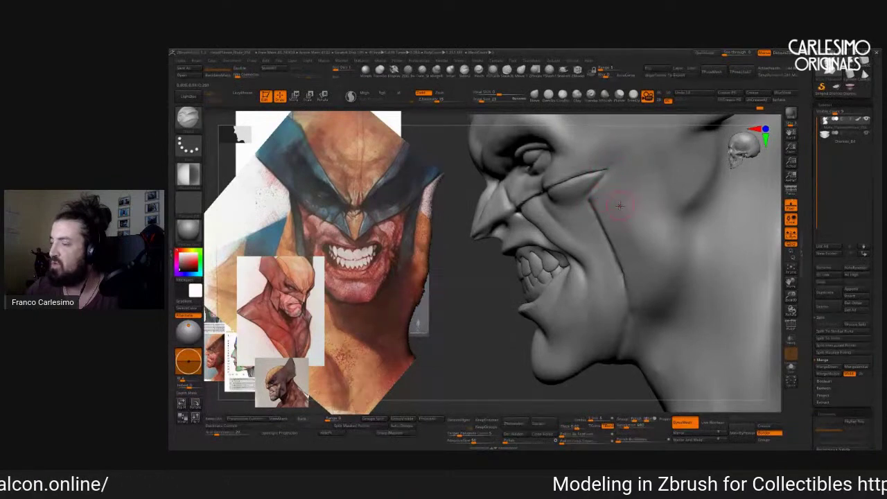
pyautogui.moveTo(594, 229)
pyautogui.mouseDown(button='right')
pyautogui.moveTo(584, 222)
pyautogui.moveTo(598, 246)
pyautogui.moveTo(579, 197)
pyautogui.moveTo(569, 225)
pyautogui.moveTo(594, 221)
pyautogui.moveTo(584, 229)
pyautogui.mouseUp(button='right')
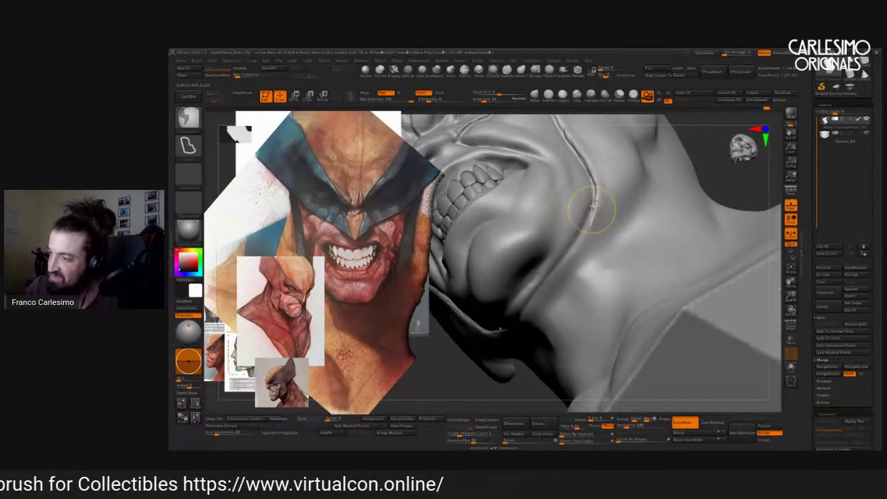
pyautogui.moveTo(540, 298); pyautogui.dragTo(578, 255, button='right')
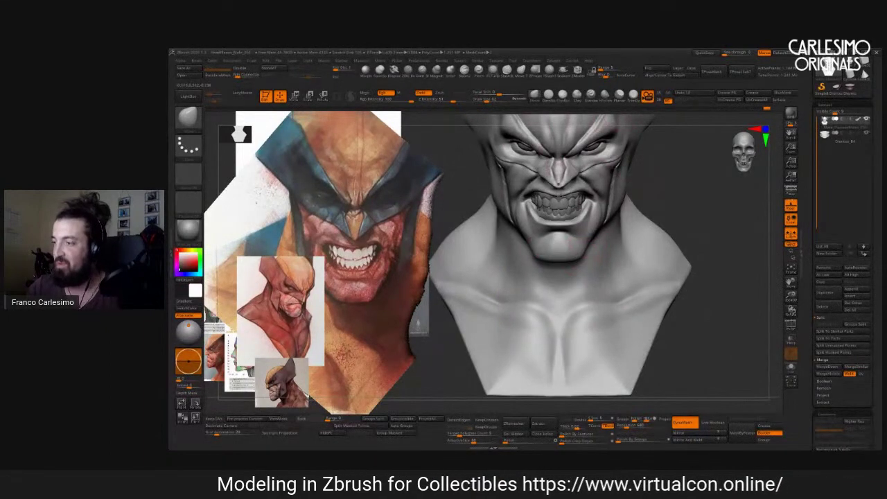
pyautogui.keyDown('ctrl'); pyautogui.moveTo(590, 231); pyautogui.dragTo(643, 147, button='right'); pyautogui.keyUp('ctrl')
pyautogui.moveTo(587, 216)
pyautogui.mouseDown(button='right')
pyautogui.moveTo(642, 152)
pyautogui.moveTo(600, 209)
pyautogui.moveTo(608, 224)
pyautogui.moveTo(596, 222)
pyautogui.moveTo(593, 201)
pyautogui.mouseUp(button='right')
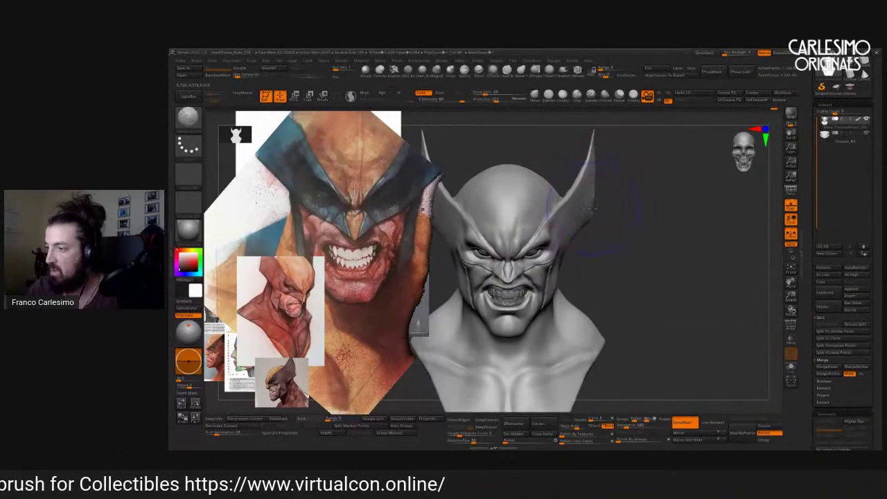
pyautogui.moveTo(594, 196); pyautogui.dragTo(561, 232, button='right')
pyautogui.rightClick(551, 246)
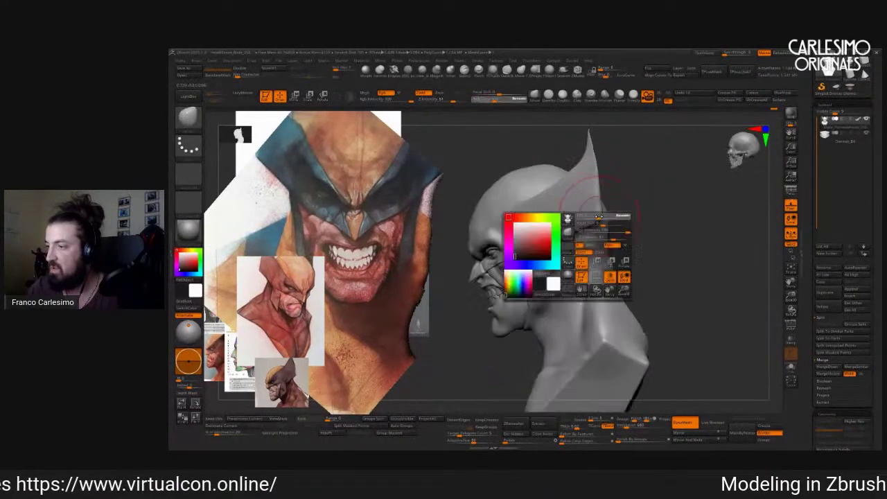
pyautogui.rightClick(573, 229)
pyautogui.moveTo(573, 272); pyautogui.dragTo(475, 116, button='right')
# Check the bust from below and up close on the face, then switch to Smooth and open the brush palette.
pyautogui.rightClick(586, 172)
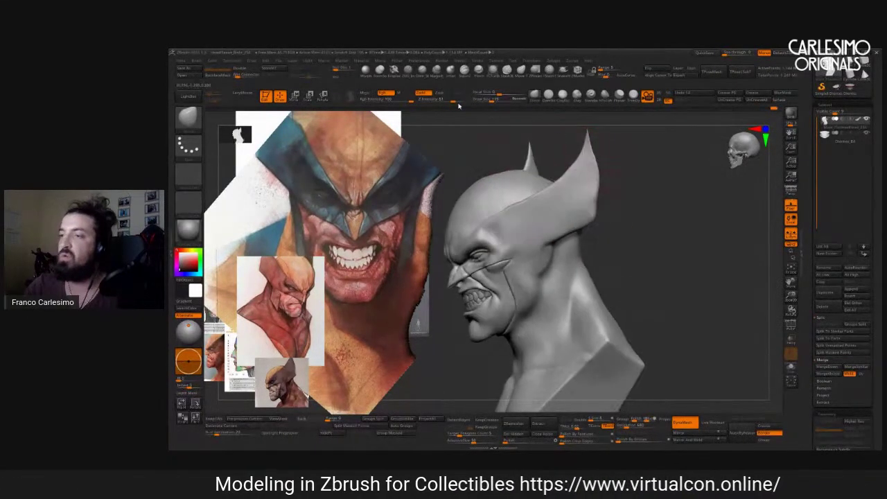
pyautogui.moveTo(485, 166)
pyautogui.mouseDown(button='right')
pyautogui.moveTo(596, 192)
pyautogui.moveTo(586, 222)
pyautogui.mouseUp(button='right')
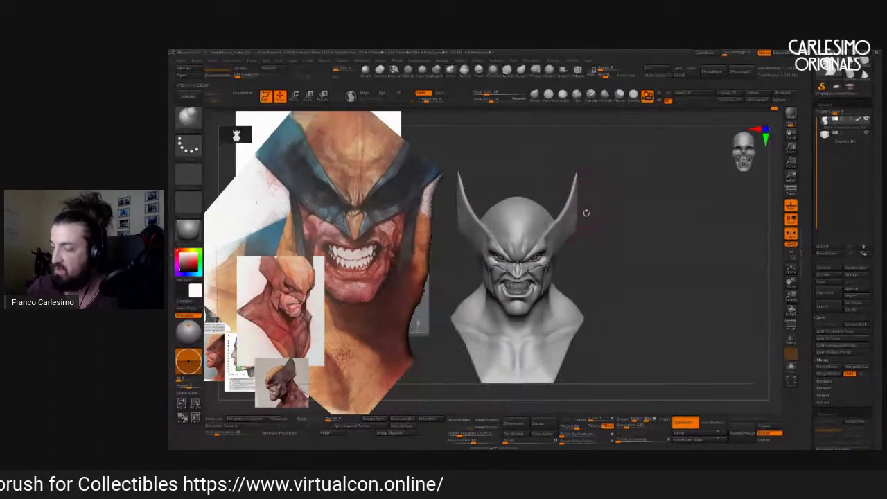
pyautogui.moveTo(564, 299)
pyautogui.mouseDown(button='right')
pyautogui.moveTo(584, 218)
pyautogui.moveTo(547, 217)
pyautogui.moveTo(505, 250)
pyautogui.moveTo(504, 216)
pyautogui.mouseUp(button='right')
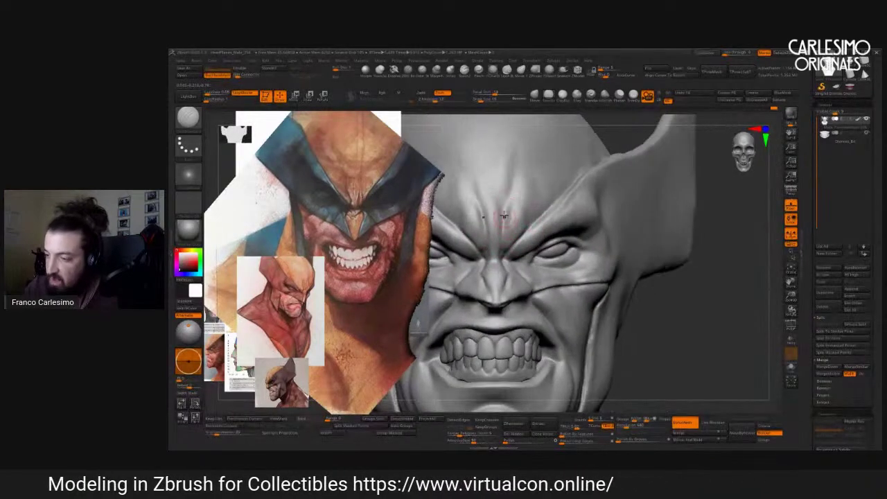
pyautogui.moveTo(503, 248)
pyautogui.mouseDown(button='right')
pyautogui.moveTo(512, 208)
pyautogui.moveTo(516, 219)
pyautogui.mouseUp(button='right')
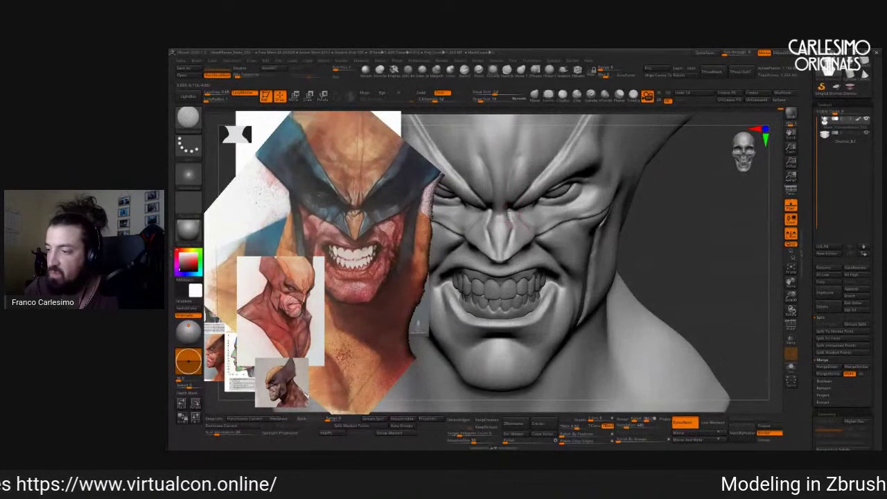
pyautogui.moveTo(505, 260)
pyautogui.mouseDown(button='right')
pyautogui.moveTo(513, 231)
pyautogui.moveTo(600, 199)
pyautogui.moveTo(565, 242)
pyautogui.moveTo(627, 200)
pyautogui.mouseUp(button='right')
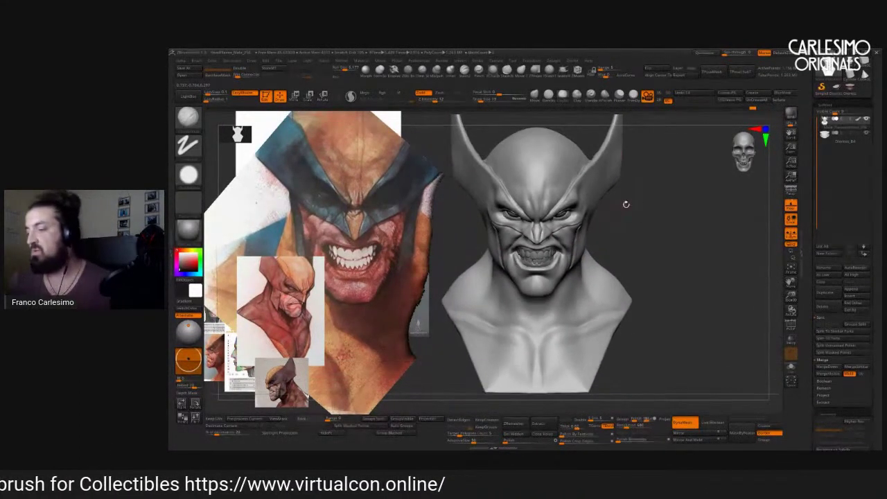
pyautogui.press('shift')
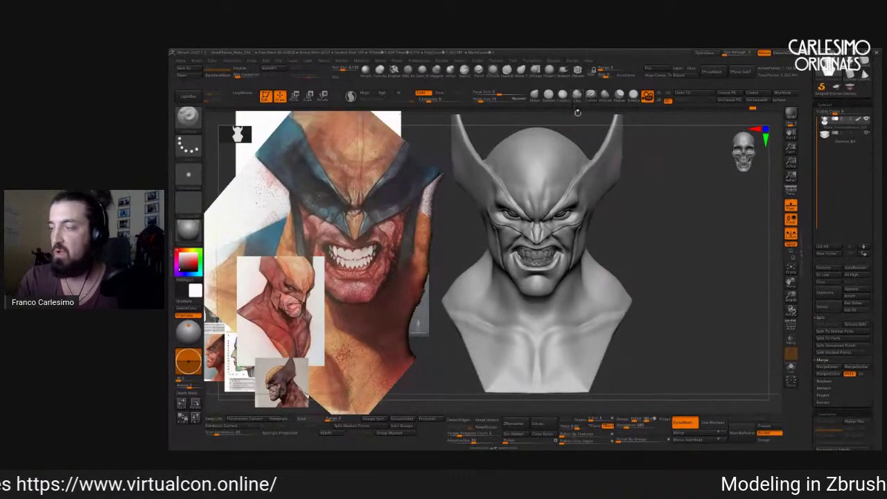
pyautogui.press('b')
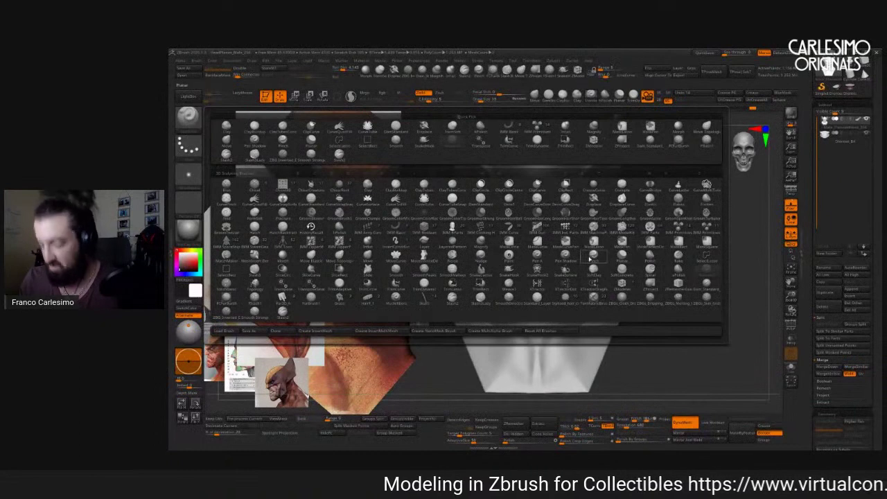
# Filter the brush palette with 'sm' and pick the paint brush.
pyautogui.press('s')
pyautogui.press('m')
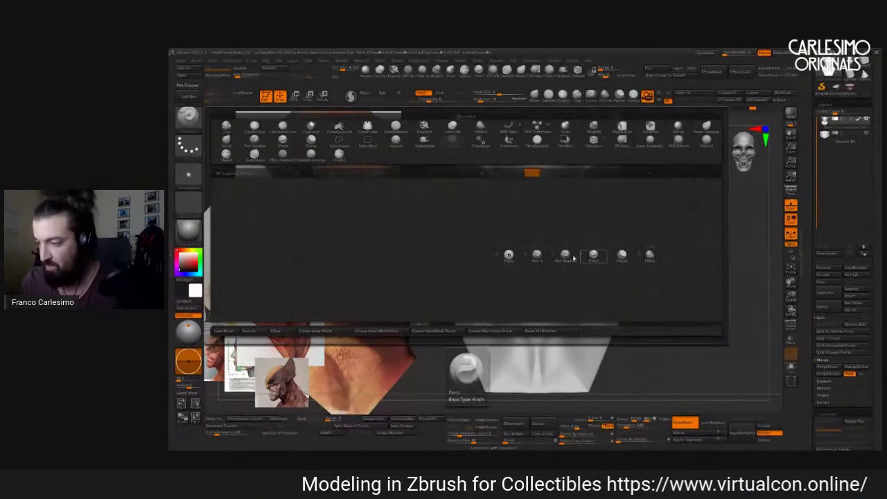
pyautogui.click(509, 256)
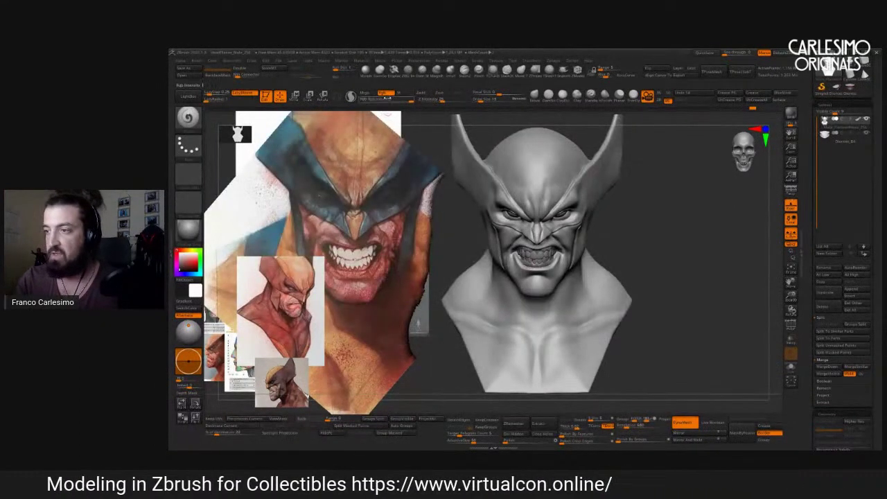
# Sample a skin tone from the reference and fill the whole bust with it.
pyautogui.hotkey('shift', 'z')
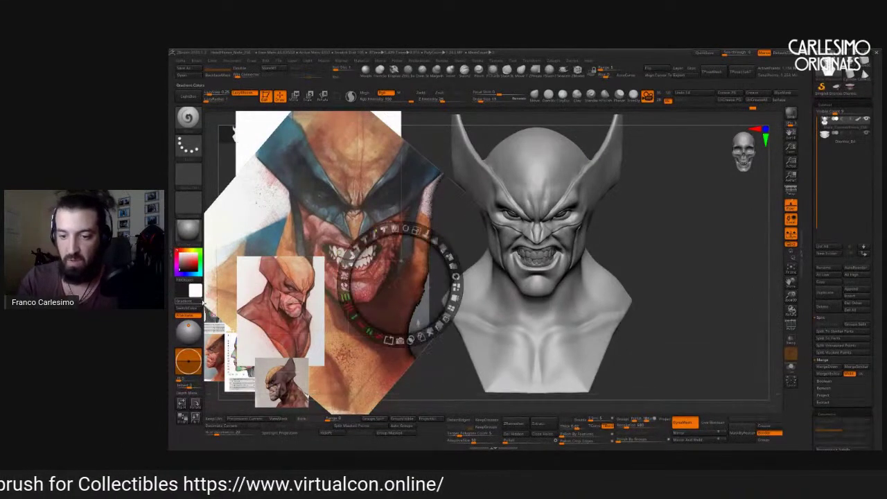
pyautogui.press('c')
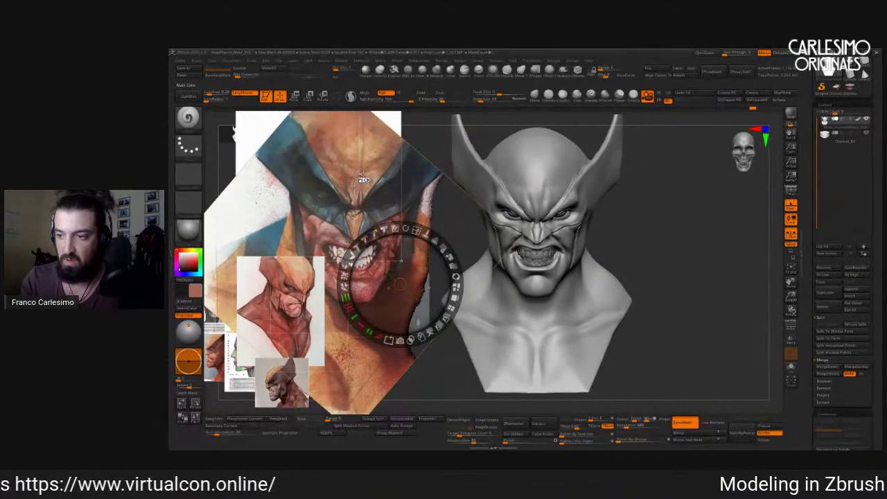
pyautogui.hotkey('shift', 'z')
pyautogui.moveTo(693, 263)
pyautogui.mouseDown()
pyautogui.moveTo(728, 264)
pyautogui.moveTo(679, 263)
pyautogui.mouseUp()
pyautogui.moveTo(667, 222); pyautogui.dragTo(664, 226)
# Sample the mask blue from the reference and paint blue over the mouth area.
pyautogui.hotkey('shift', 'z')
pyautogui.press('c')
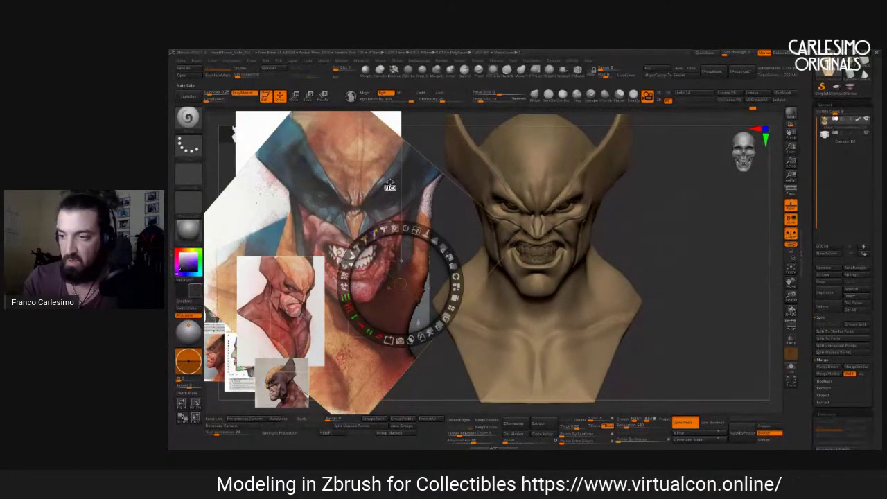
pyautogui.press('c')
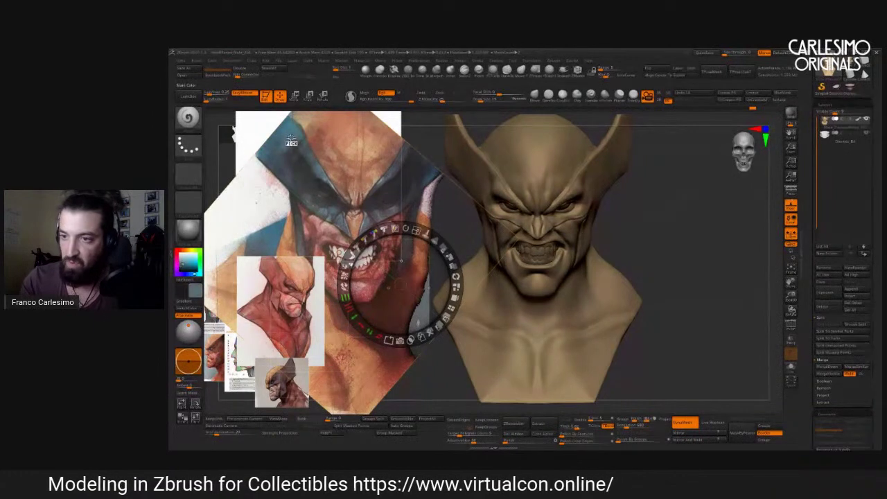
pyautogui.hotkey('shift', 'z')
pyautogui.moveTo(570, 200)
pyautogui.mouseDown()
pyautogui.moveTo(605, 190)
pyautogui.moveTo(572, 220)
pyautogui.mouseUp()
# Paint blue over the eyebrows and along the nose bridge, undoing stray forehead strokes.
pyautogui.moveTo(499, 211); pyautogui.dragTo(492, 223)
pyautogui.moveTo(721, 292)
pyautogui.mouseDown()
pyautogui.moveTo(551, 239)
pyautogui.moveTo(596, 221)
pyautogui.mouseUp()
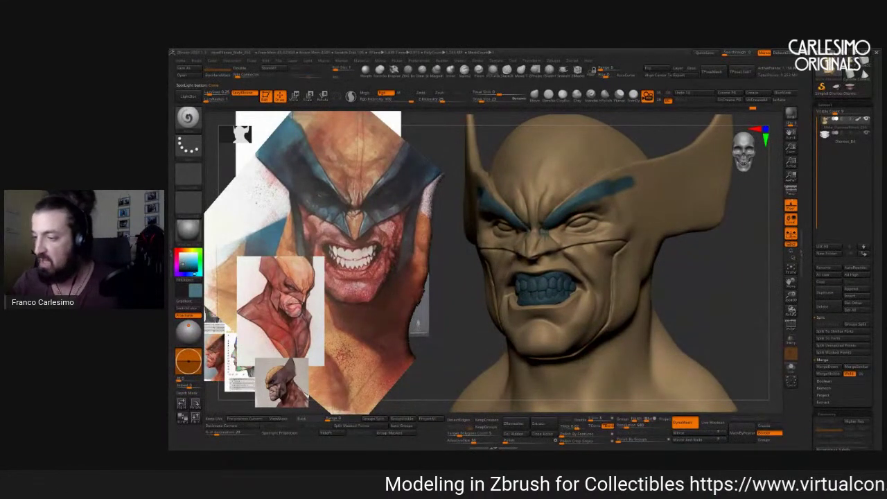
pyautogui.scroll(3, 548, 233)
pyautogui.moveTo(546, 243)
pyautogui.mouseDown()
pyautogui.moveTo(544, 274)
pyautogui.moveTo(559, 239)
pyautogui.moveTo(536, 276)
pyautogui.moveTo(597, 231)
pyautogui.moveTo(553, 234)
pyautogui.mouseUp()
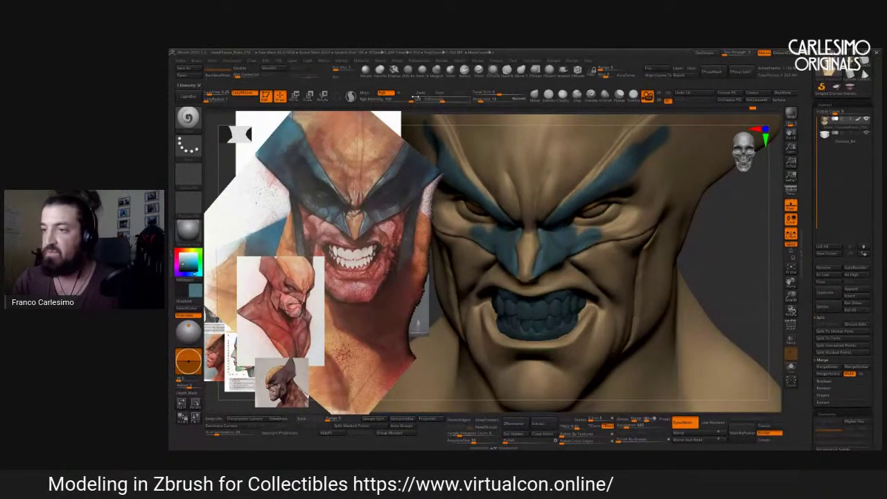
pyautogui.moveTo(556, 186)
pyautogui.mouseDown()
pyautogui.moveTo(583, 161)
pyautogui.moveTo(551, 202)
pyautogui.mouseUp()
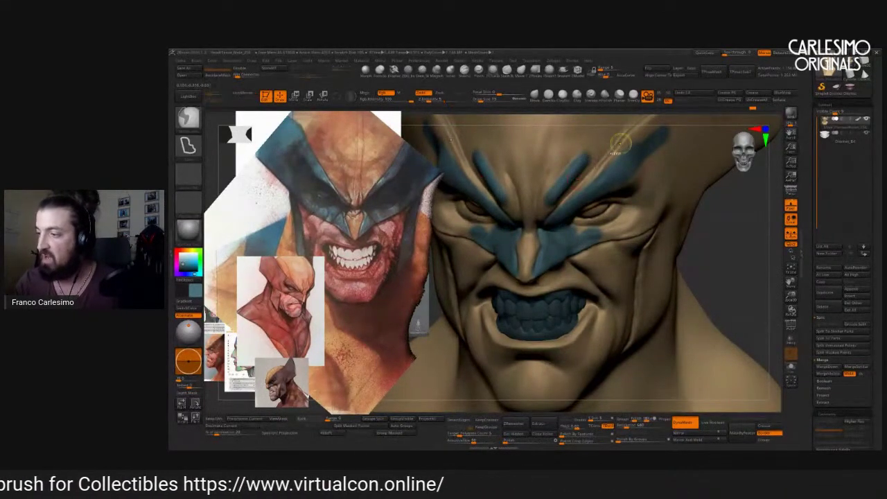
pyautogui.hotkey('ctrl', 'z')
# Paint blue over the eyelids and along the brow from three-quarter and profile views.
pyautogui.moveTo(735, 312); pyautogui.dragTo(679, 312)
pyautogui.moveTo(570, 229)
pyautogui.mouseDown()
pyautogui.moveTo(584, 206)
pyautogui.moveTo(585, 221)
pyautogui.moveTo(636, 208)
pyautogui.mouseUp()
pyautogui.moveTo(604, 233); pyautogui.dragTo(644, 221)
pyautogui.moveTo(752, 298)
pyautogui.mouseDown()
pyautogui.moveTo(686, 264)
pyautogui.moveTo(627, 217)
pyautogui.moveTo(686, 223)
pyautogui.mouseUp()
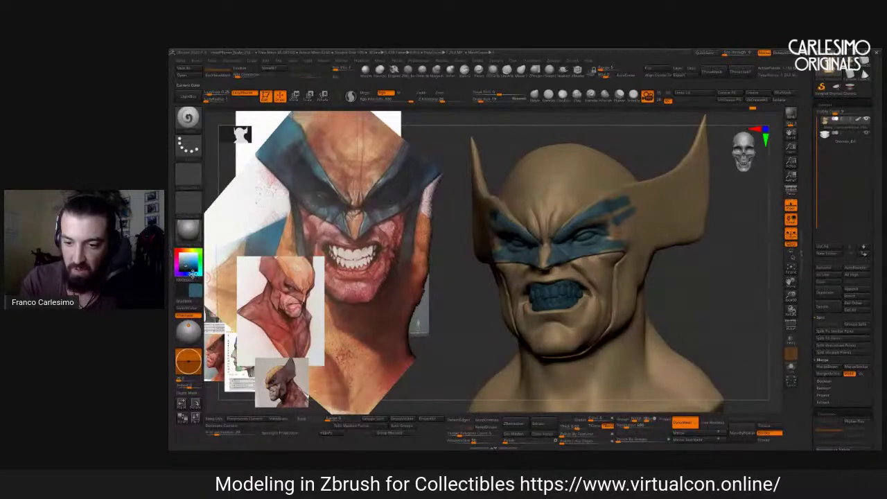
pyautogui.moveTo(620, 202)
pyautogui.mouseDown()
pyautogui.moveTo(554, 247)
pyautogui.moveTo(620, 234)
pyautogui.moveTo(589, 225)
pyautogui.mouseUp()
pyautogui.scroll(3, 555, 257)
pyautogui.moveTo(594, 191); pyautogui.dragTo(581, 212, button='right')
pyautogui.moveTo(581, 212)
pyautogui.mouseDown()
pyautogui.moveTo(666, 191)
pyautogui.moveTo(707, 208)
pyautogui.moveTo(601, 227)
pyautogui.mouseUp()
pyautogui.moveTo(602, 227)
pyautogui.mouseDown(button='right')
pyautogui.moveTo(600, 209)
pyautogui.moveTo(586, 208)
pyautogui.moveTo(594, 205)
pyautogui.mouseUp(button='right')
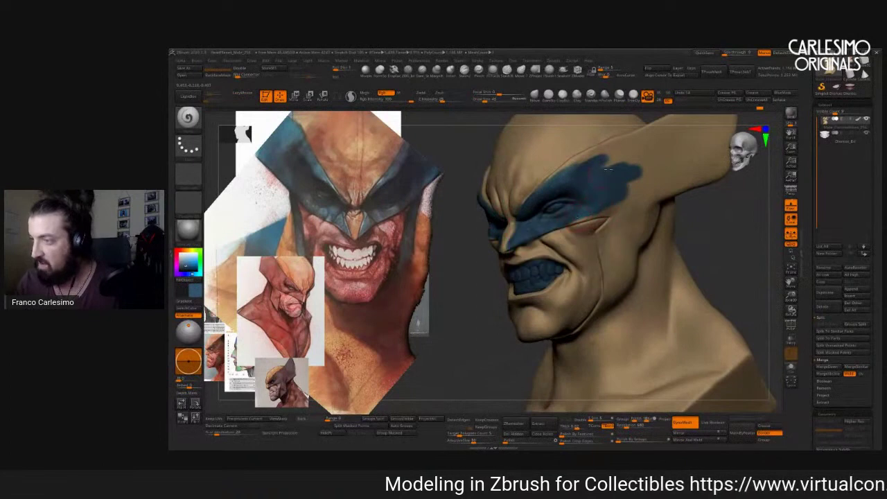
# Extend the blue under the eye, down the cheek, jaw and neck, covering tan streaks.
pyautogui.moveTo(588, 224)
pyautogui.mouseDown()
pyautogui.moveTo(610, 208)
pyautogui.moveTo(596, 225)
pyautogui.moveTo(612, 230)
pyautogui.moveTo(597, 246)
pyautogui.mouseUp()
pyautogui.moveTo(597, 243)
pyautogui.mouseDown(button='right')
pyautogui.moveTo(603, 231)
pyautogui.moveTo(595, 242)
pyautogui.mouseUp(button='right')
pyautogui.moveTo(609, 220)
pyautogui.mouseDown()
pyautogui.moveTo(563, 282)
pyautogui.moveTo(614, 234)
pyautogui.mouseUp()
pyautogui.moveTo(626, 207)
pyautogui.mouseDown()
pyautogui.moveTo(590, 266)
pyautogui.moveTo(600, 256)
pyautogui.moveTo(605, 215)
pyautogui.moveTo(577, 265)
pyautogui.moveTo(575, 254)
pyautogui.moveTo(608, 233)
pyautogui.moveTo(614, 242)
pyautogui.moveTo(614, 223)
pyautogui.moveTo(573, 255)
pyautogui.moveTo(590, 189)
pyautogui.moveTo(608, 210)
pyautogui.moveTo(589, 232)
pyautogui.moveTo(569, 225)
pyautogui.moveTo(564, 251)
pyautogui.moveTo(554, 225)
pyautogui.moveTo(627, 195)
pyautogui.moveTo(606, 215)
pyautogui.moveTo(658, 213)
pyautogui.moveTo(644, 239)
pyautogui.moveTo(676, 214)
pyautogui.moveTo(628, 241)
pyautogui.moveTo(630, 252)
pyautogui.moveTo(660, 191)
pyautogui.moveTo(639, 194)
pyautogui.moveTo(615, 233)
pyautogui.moveTo(610, 215)
pyautogui.moveTo(610, 237)
pyautogui.moveTo(573, 180)
pyautogui.mouseUp()
pyautogui.press('space')
pyautogui.press('space')
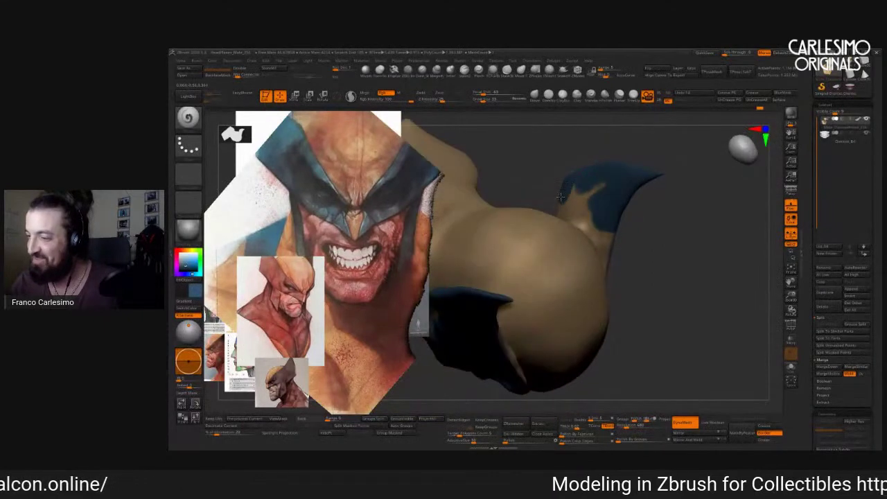
pyautogui.moveTo(577, 217)
pyautogui.mouseDown()
pyautogui.moveTo(573, 188)
pyautogui.moveTo(612, 262)
pyautogui.moveTo(602, 227)
pyautogui.moveTo(579, 289)
pyautogui.moveTo(602, 215)
pyautogui.mouseUp()
# Reframe the head and sample a skin tone from the reference image.
pyautogui.keyDown('ctrl'); pyautogui.moveTo(602, 214); pyautogui.dragTo(577, 225, button='right'); pyautogui.keyUp('ctrl')
pyautogui.hotkey('shift', 'z')
pyautogui.press('c')
pyautogui.hotkey('shift', 'z')
pyautogui.moveTo(721, 277); pyautogui.dragTo(583, 199)
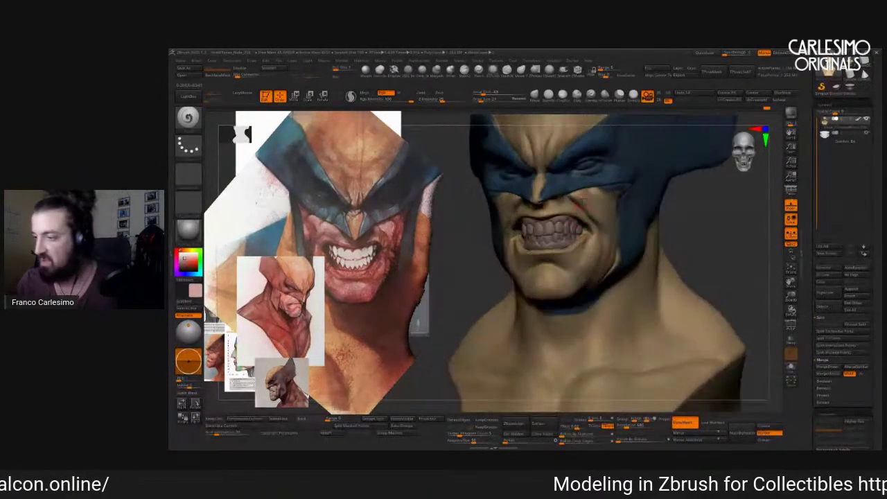
# Show the teeth subtool and frame the full head from the front.
pyautogui.click(856, 137)
pyautogui.moveTo(755, 208)
pyautogui.mouseDown()
pyautogui.moveTo(538, 207)
pyautogui.moveTo(646, 177)
pyautogui.moveTo(641, 232)
pyautogui.moveTo(603, 272)
pyautogui.mouseUp()
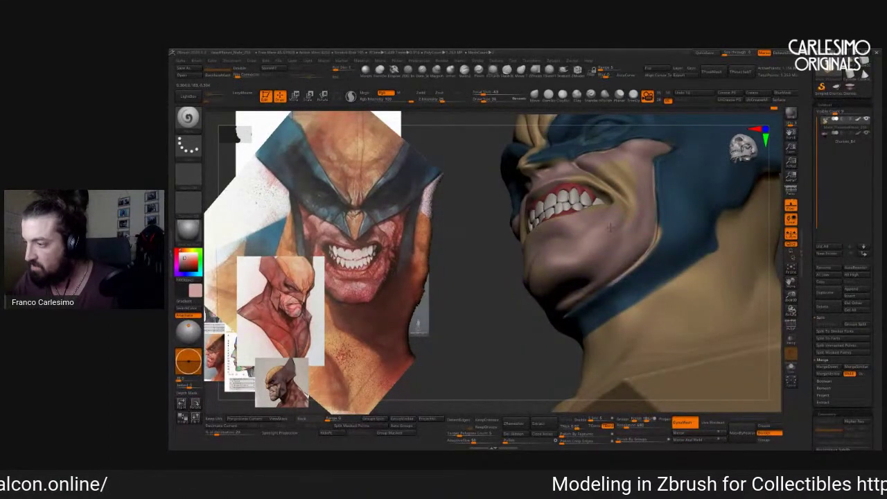
pyautogui.moveTo(542, 209); pyautogui.dragTo(486, 222)
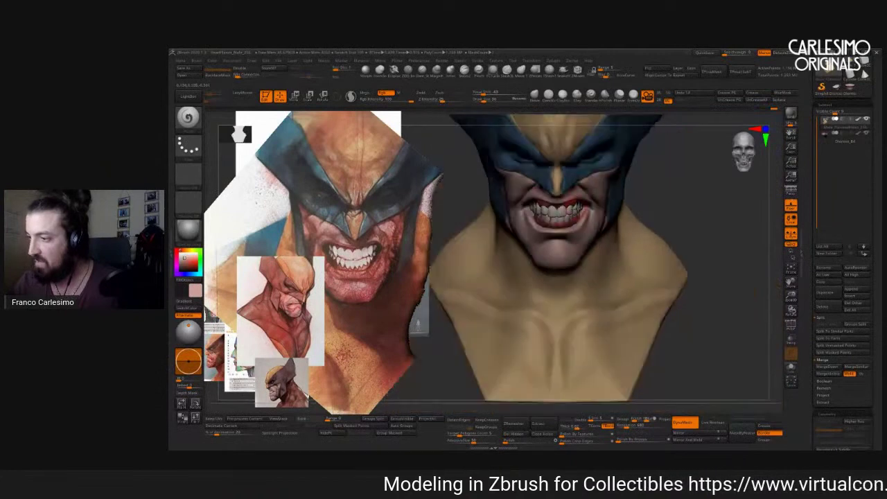
pyautogui.keyDown('alt'); pyautogui.moveTo(581, 220); pyautogui.dragTo(362, 292); pyautogui.keyUp('alt')
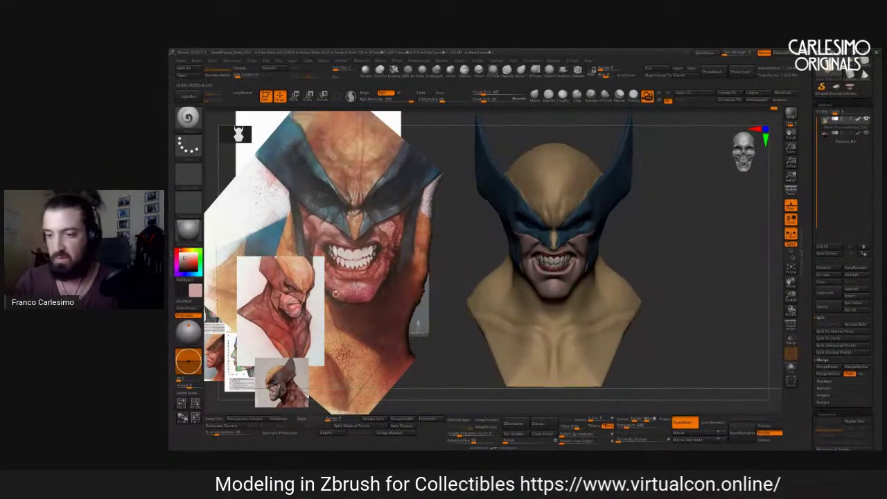
# Pick yellow and paint a stripe down the middle of the forehead.
pyautogui.moveTo(194, 248); pyautogui.dragTo(193, 264)
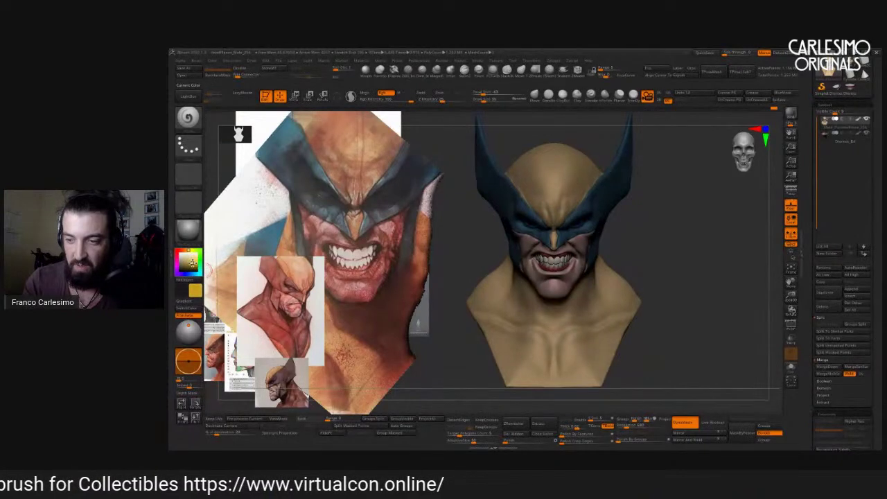
pyautogui.scroll(2, 567, 183)
pyautogui.moveTo(548, 177); pyautogui.dragTo(552, 221)
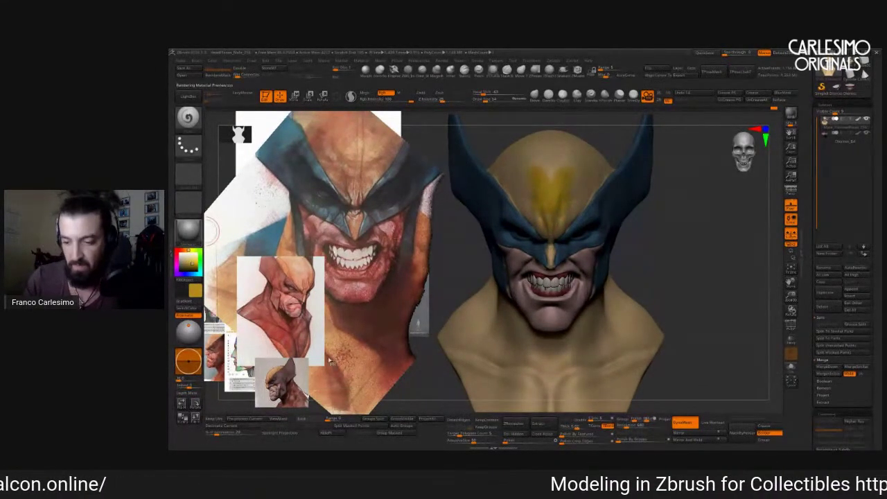
# Try several MatCaps and apply a lighter, higher-contrast material to the bust.
pyautogui.click(188, 229)
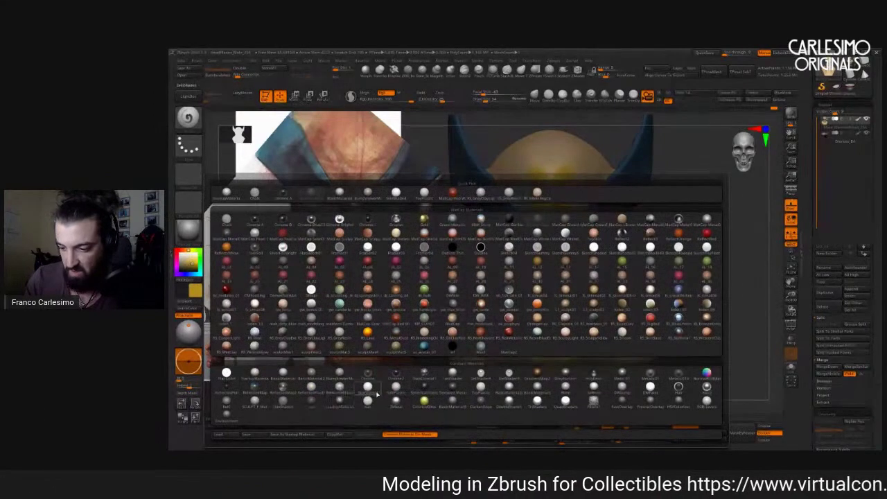
pyautogui.click(370, 400)
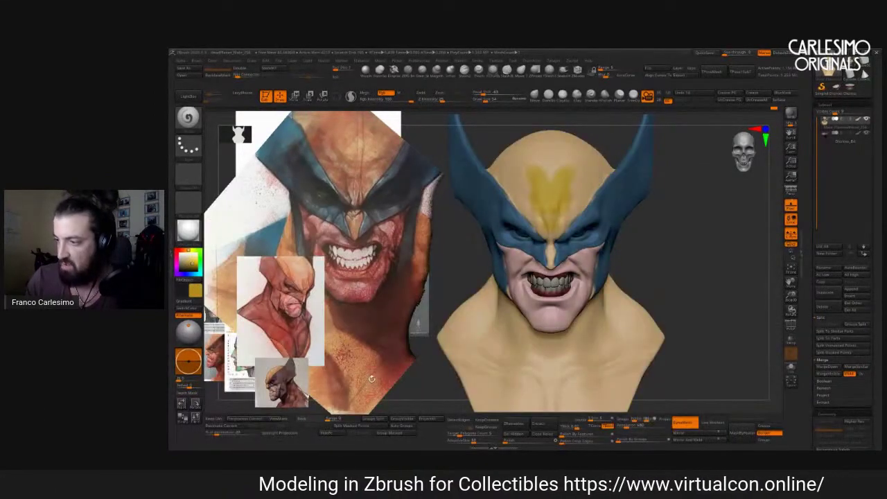
pyautogui.click(188, 228)
pyautogui.click(374, 397)
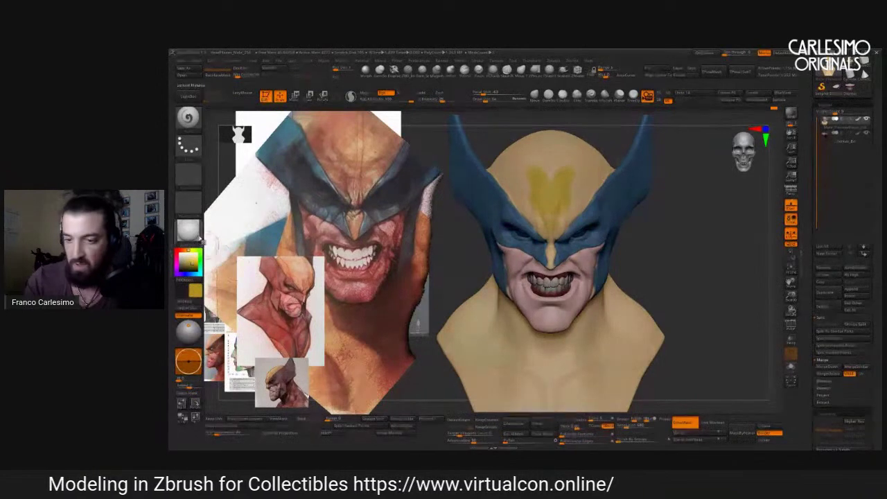
pyautogui.click(188, 229)
pyautogui.click(211, 235)
# Adjust the material's modifiers to brighten the bust.
pyautogui.click(172, 254)
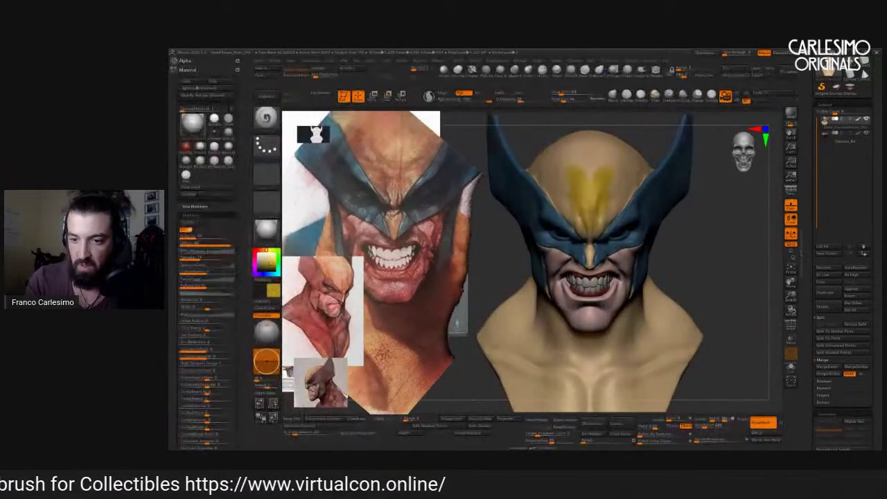
pyautogui.click(201, 237)
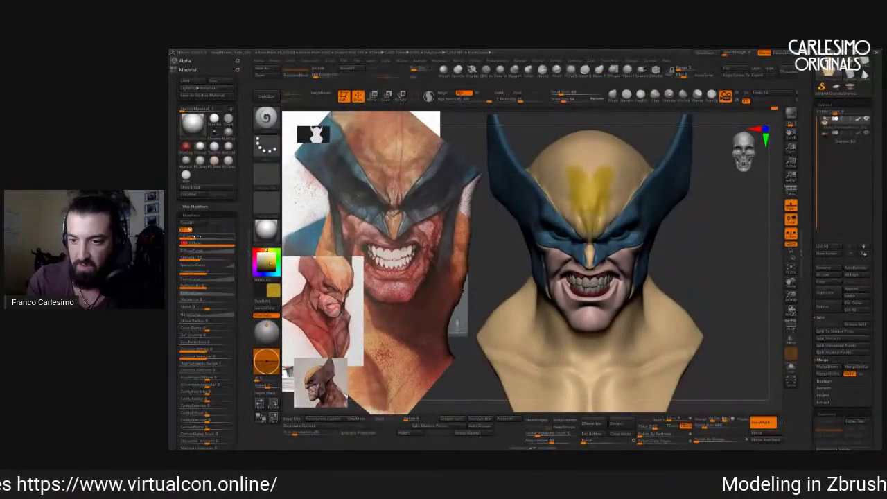
pyautogui.click(248, 260)
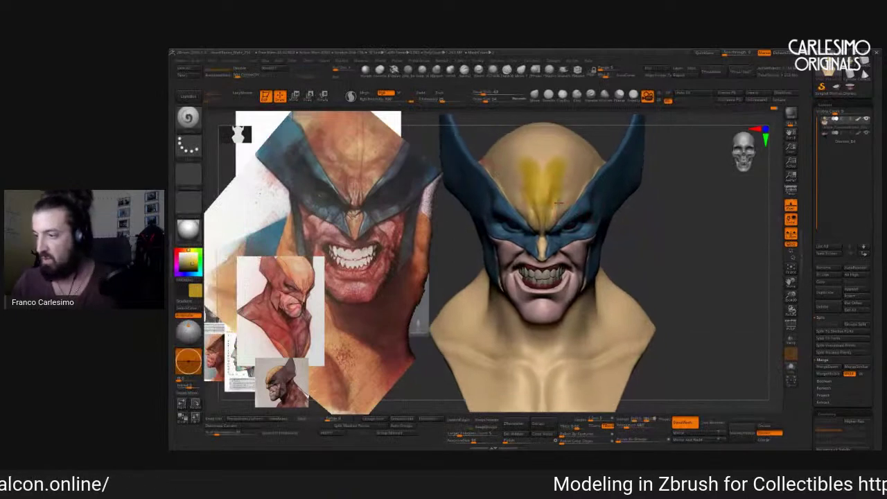
# Spread the yellow wider across the brow and undo stray yellow on the cheek and neck.
pyautogui.moveTo(560, 196); pyautogui.dragTo(585, 186)
pyautogui.moveTo(555, 194); pyautogui.dragTo(563, 205, button='right')
pyautogui.moveTo(573, 205)
pyautogui.mouseDown()
pyautogui.moveTo(582, 174)
pyautogui.moveTo(553, 177)
pyautogui.mouseUp()
pyautogui.moveTo(561, 201); pyautogui.dragTo(582, 208, button='right')
pyautogui.press('space')
pyautogui.hotkey('ctrl', 'z')
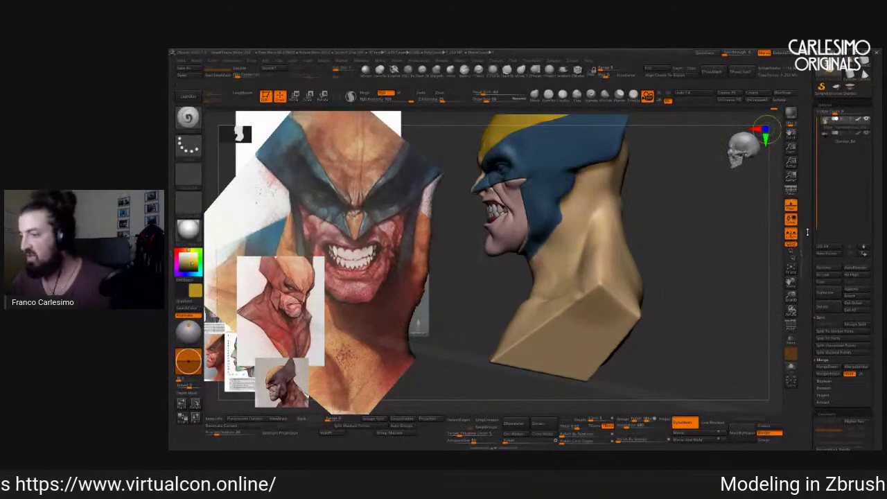
# Find the Masking options in the Tool palette and open Mask By Polypaint.
pyautogui.scroll(-5, 809, 229)
pyautogui.scroll(-6, 809, 229)
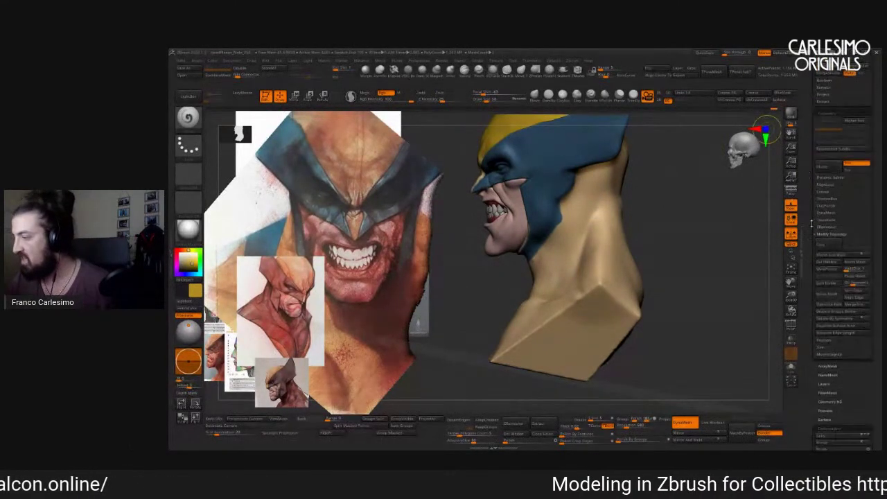
pyautogui.scroll(-3, 810, 251)
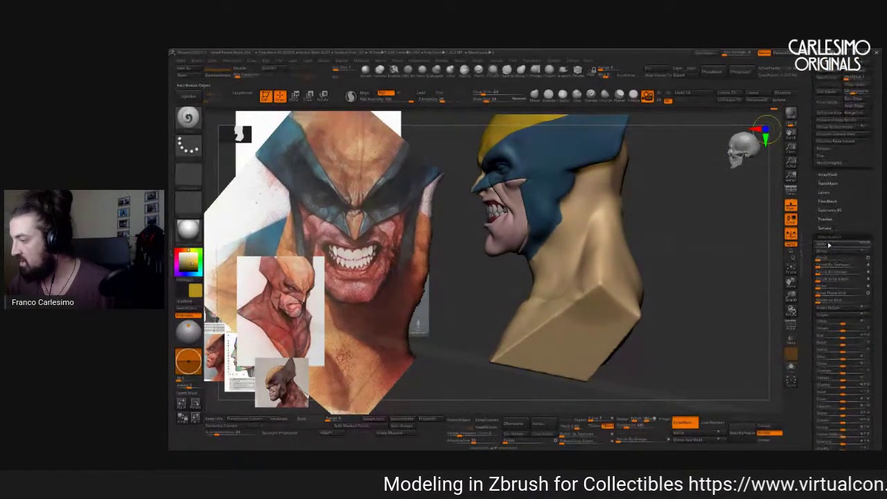
pyautogui.click(831, 246)
pyautogui.click(823, 266)
pyautogui.scroll(5, 807, 258)
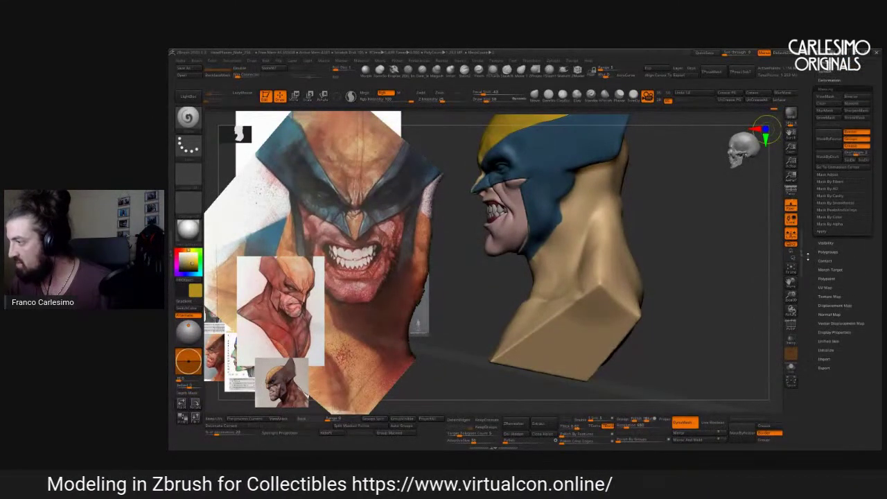
pyautogui.click(842, 227)
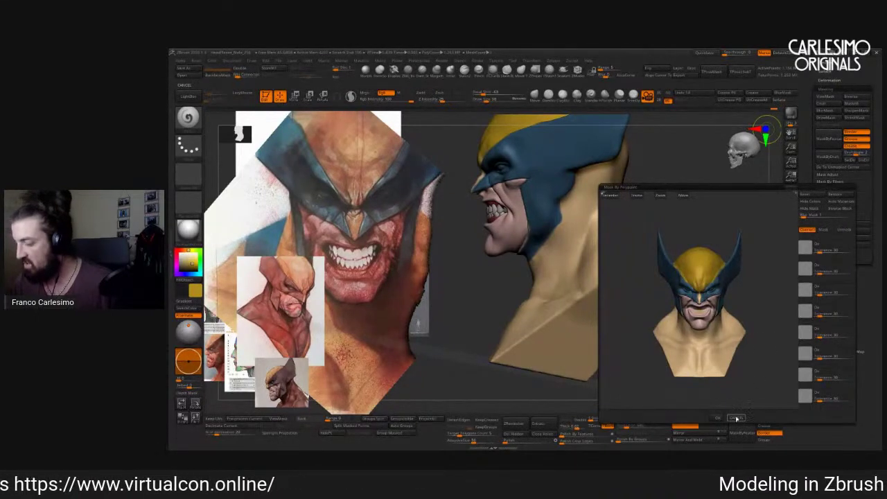
# Cancel the polypaint mask dialog and mask the bust by intensity instead.
pyautogui.scroll(3, 728, 305)
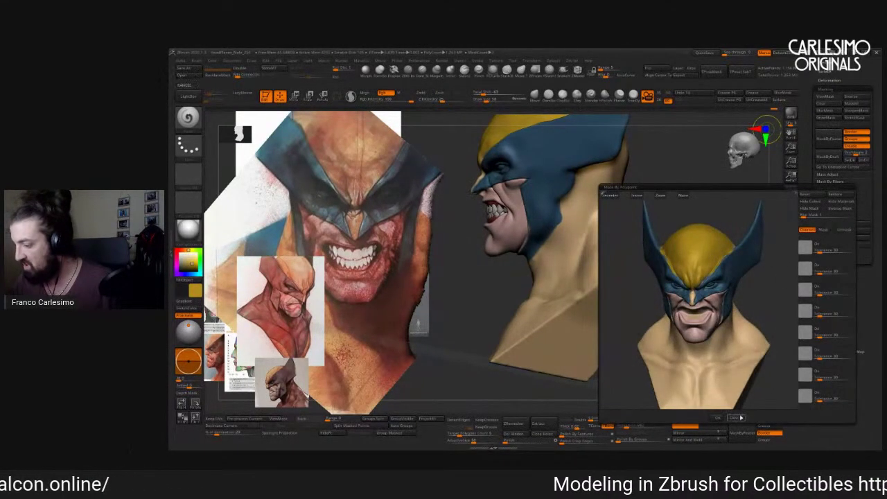
pyautogui.click(740, 418)
pyautogui.click(836, 229)
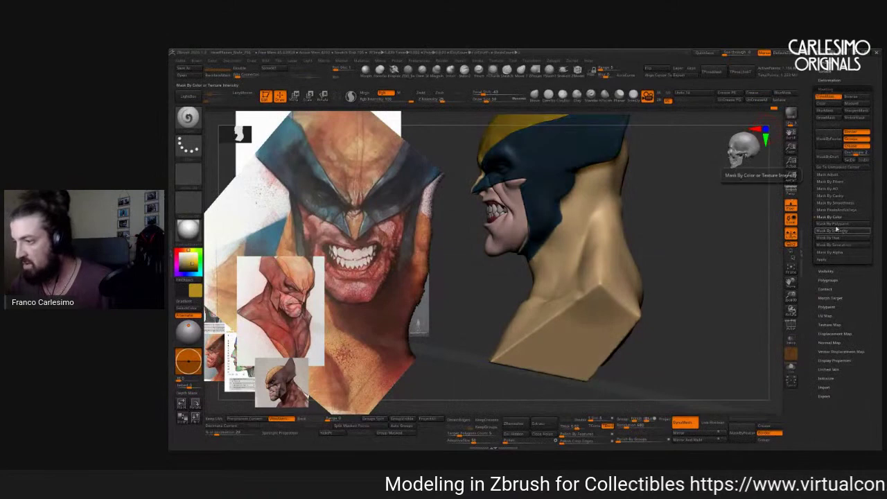
# Rotate and zoom around the head to check the solid yellow crown.
pyautogui.moveTo(693, 229); pyautogui.dragTo(588, 223)
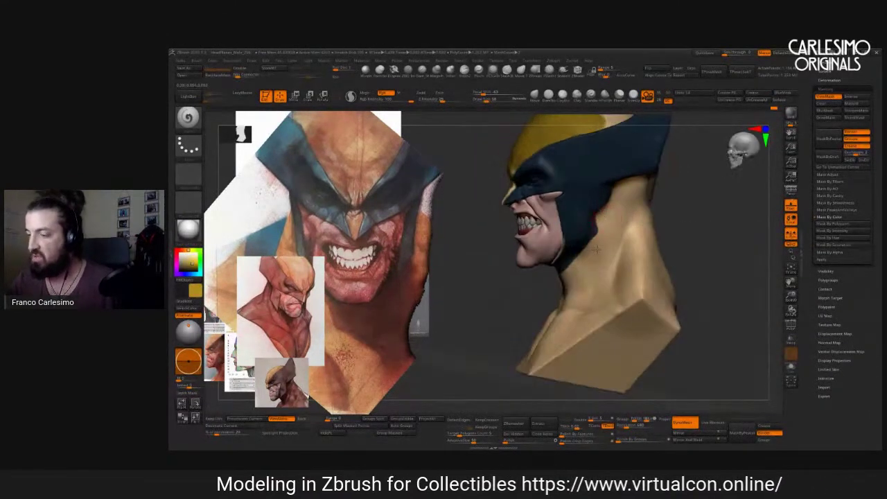
pyautogui.moveTo(613, 220); pyautogui.dragTo(572, 118)
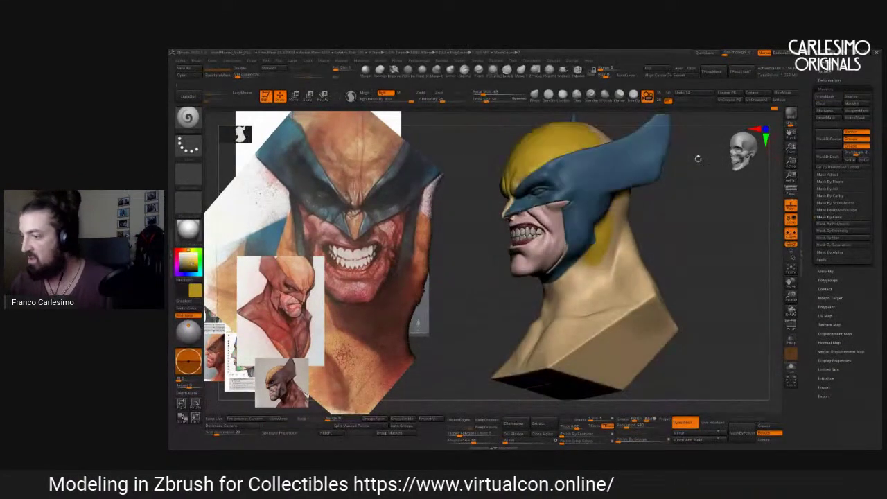
pyautogui.moveTo(471, 249); pyautogui.dragTo(586, 246)
pyautogui.moveTo(555, 291); pyautogui.dragTo(607, 236)
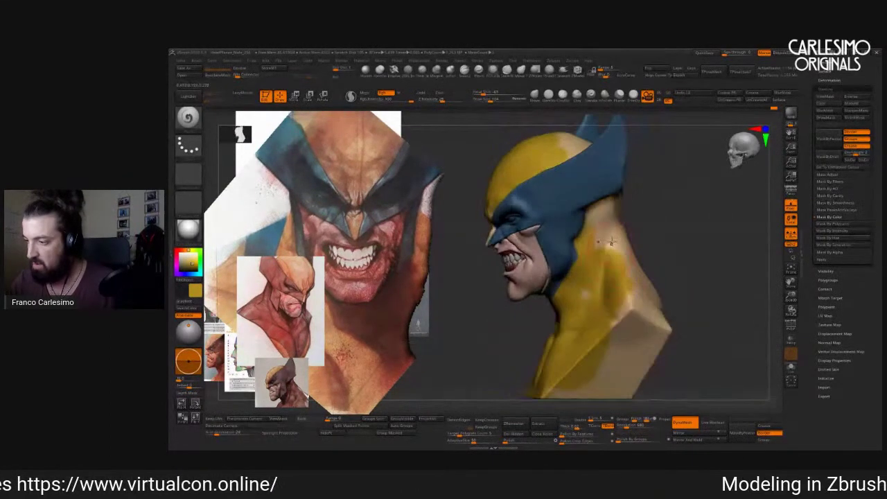
pyautogui.moveTo(611, 301)
pyautogui.mouseDown()
pyautogui.moveTo(619, 283)
pyautogui.moveTo(610, 277)
pyautogui.moveTo(621, 274)
pyautogui.moveTo(598, 239)
pyautogui.moveTo(619, 304)
pyautogui.moveTo(670, 223)
pyautogui.moveTo(600, 212)
pyautogui.moveTo(572, 255)
pyautogui.mouseUp()
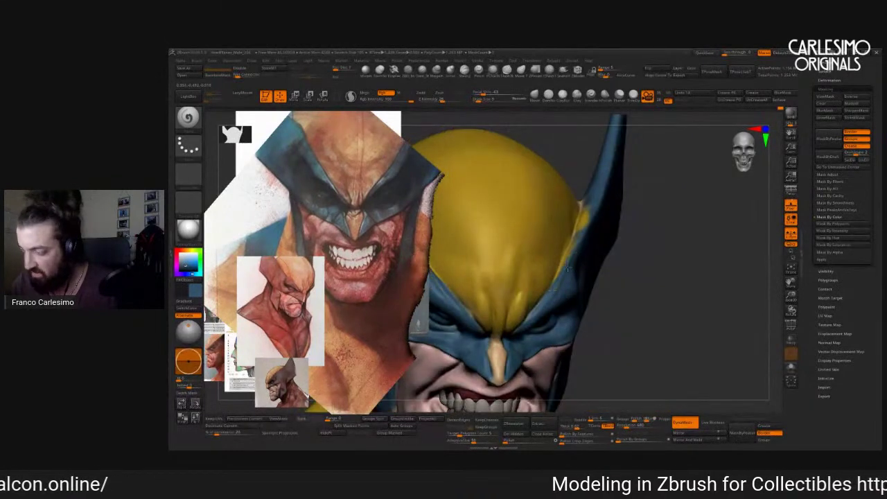
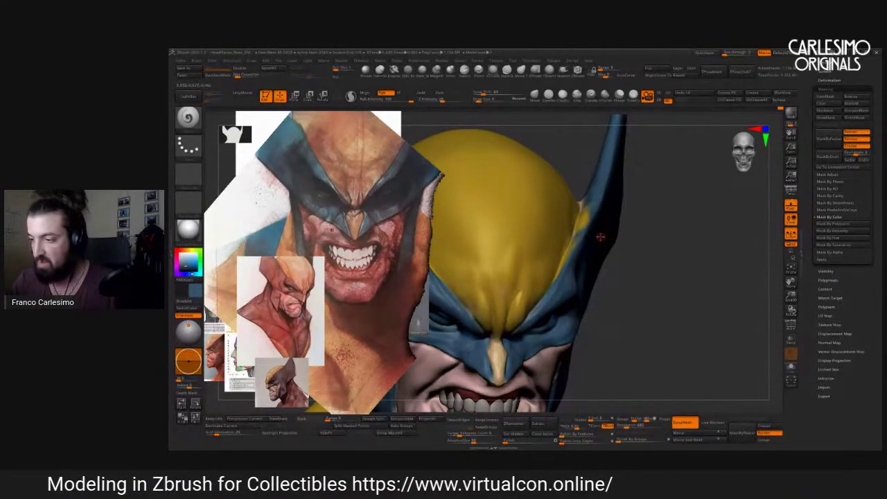
# Inspect the head from several angles, then choose a new paint brush and alpha.
pyautogui.moveTo(599, 237); pyautogui.dragTo(538, 235, button='right')
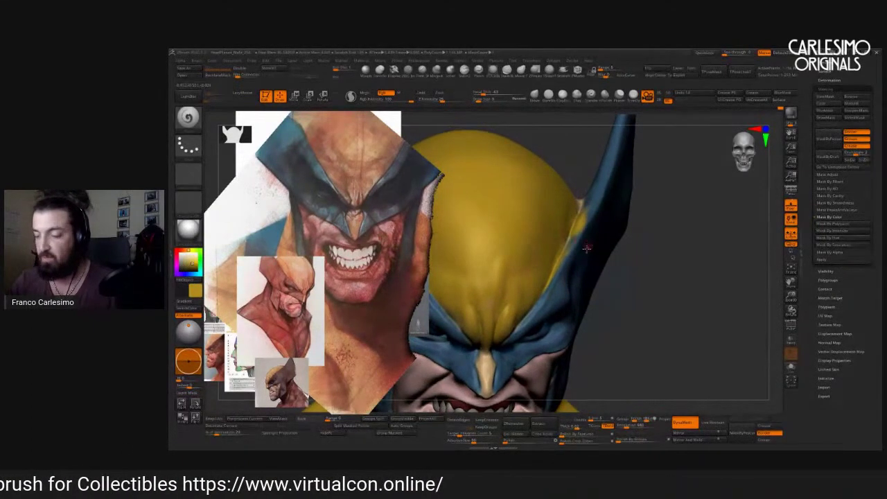
pyautogui.moveTo(584, 276); pyautogui.dragTo(557, 277, button='right')
pyautogui.moveTo(576, 239); pyautogui.dragTo(558, 278, button='right')
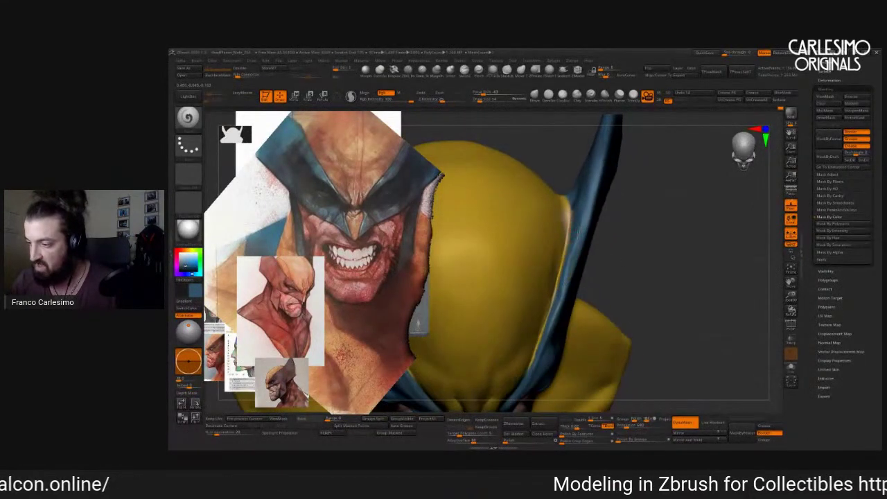
pyautogui.moveTo(582, 198); pyautogui.dragTo(554, 298, button='right')
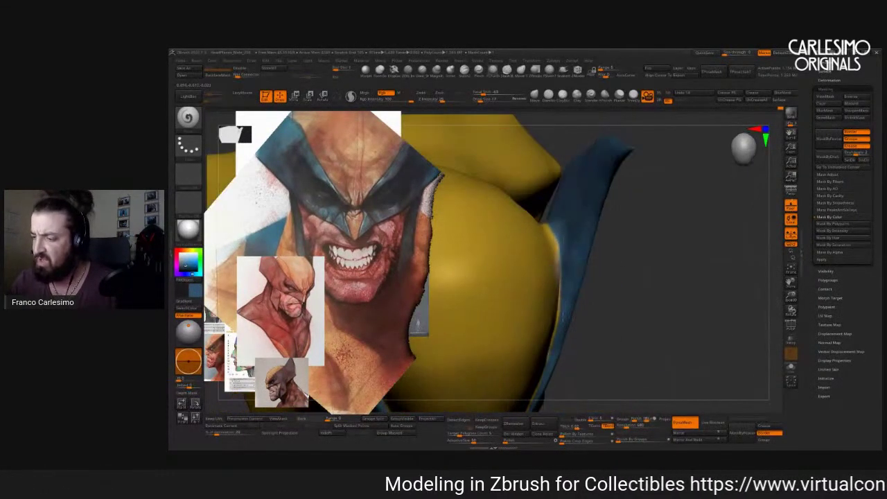
pyautogui.moveTo(568, 248); pyautogui.dragTo(578, 121, button='right')
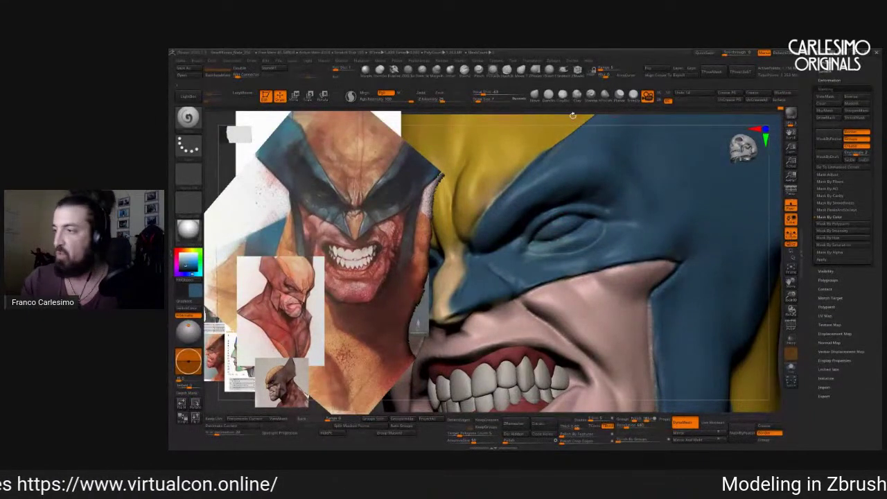
pyautogui.click(591, 95)
pyautogui.click(188, 175)
pyautogui.click(207, 232)
# Zoom in on Wolverine's face and lay first paint strokes over the nose bridge.
pyautogui.moveTo(444, 270); pyautogui.dragTo(537, 244, button='right')
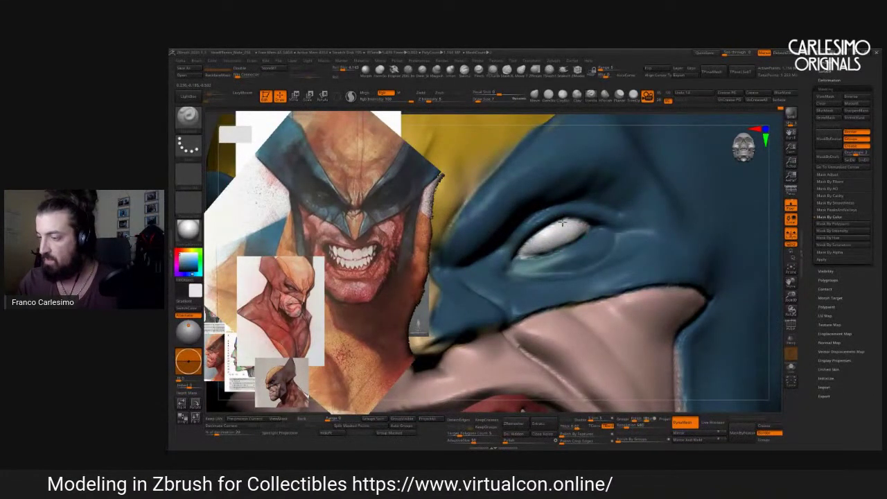
pyautogui.press('f')
pyautogui.keyDown('shift'); pyautogui.moveTo(562, 222); pyautogui.dragTo(673, 214, button='right'); pyautogui.keyUp('shift')
pyautogui.press('f')
pyautogui.moveTo(661, 291)
pyautogui.keyDown('ctrl'); pyautogui.mouseDown(button='right')
pyautogui.moveTo(665, 228)
pyautogui.moveTo(571, 223)
pyautogui.moveTo(555, 201)
pyautogui.moveTo(534, 198)
pyautogui.moveTo(598, 180)
pyautogui.moveTo(609, 159)
pyautogui.mouseUp(button='right'); pyautogui.keyUp('ctrl')
pyautogui.keyDown('ctrl'); pyautogui.moveTo(447, 359); pyautogui.dragTo(447, 396, button='right'); pyautogui.keyUp('ctrl')
pyautogui.moveTo(510, 216); pyautogui.dragTo(521, 239)
pyautogui.moveTo(521, 239)
pyautogui.mouseDown(button='right')
pyautogui.moveTo(521, 227)
pyautogui.moveTo(513, 235)
pyautogui.mouseUp(button='right')
# Sample yellow, paint the nose bridge yellow, and frame the whole bust.
pyautogui.press('c')
pyautogui.press('space')
pyautogui.moveTo(505, 236)
pyautogui.mouseDown()
pyautogui.moveTo(506, 253)
pyautogui.moveTo(505, 233)
pyautogui.mouseUp()
pyautogui.press('f')
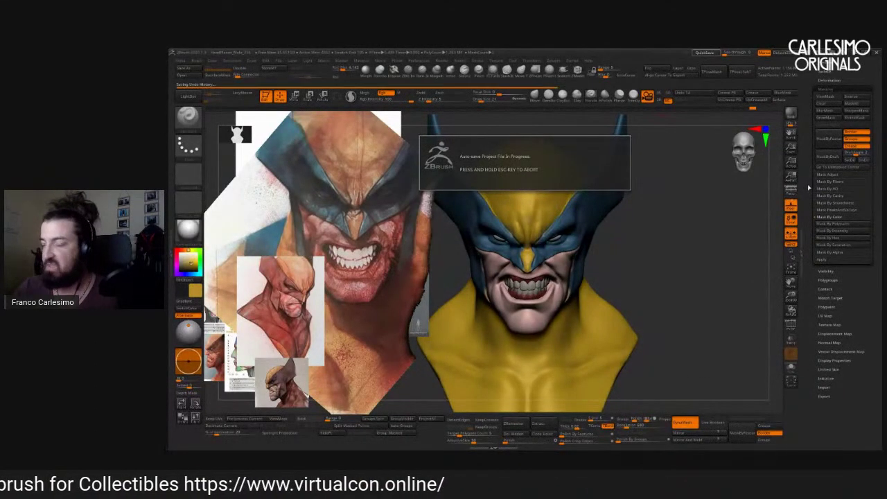
pyautogui.scroll(5, 810, 208)
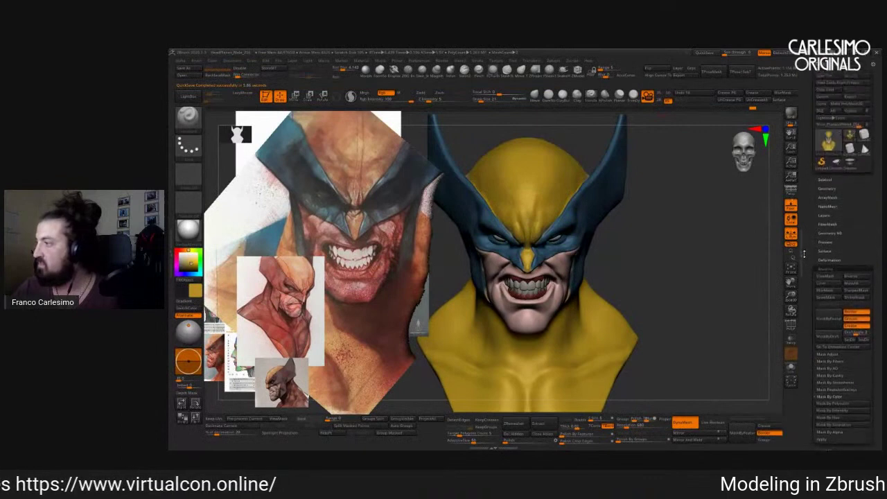
pyautogui.scroll(-5, 835, 229)
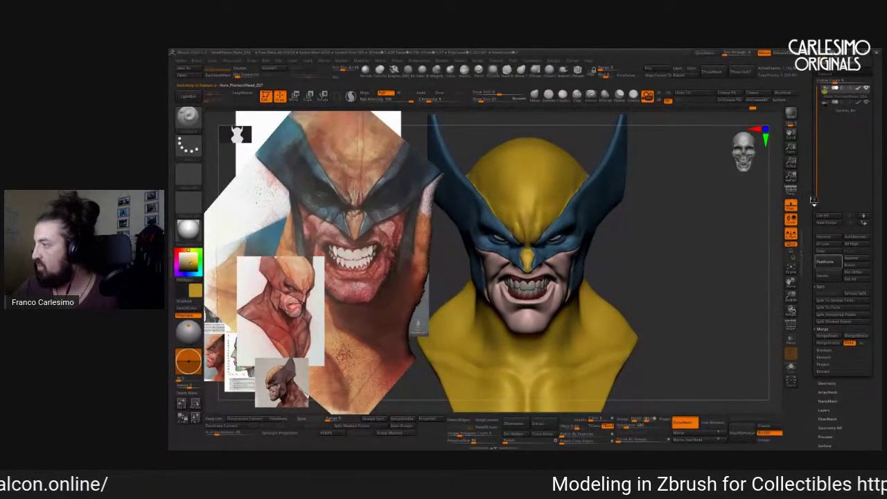
pyautogui.click(857, 102)
pyautogui.moveTo(659, 245); pyautogui.dragTo(654, 219)
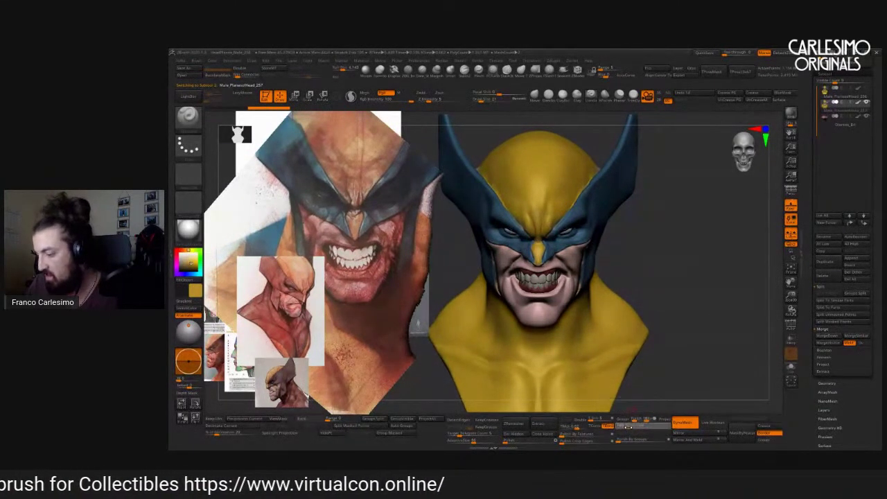
pyautogui.press('ctrl')
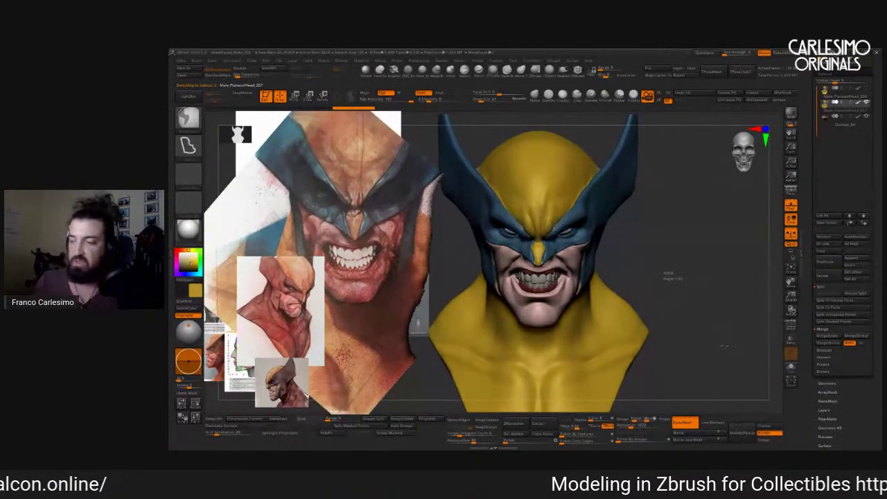
pyautogui.press('shift')
pyautogui.scroll(5, 538, 249)
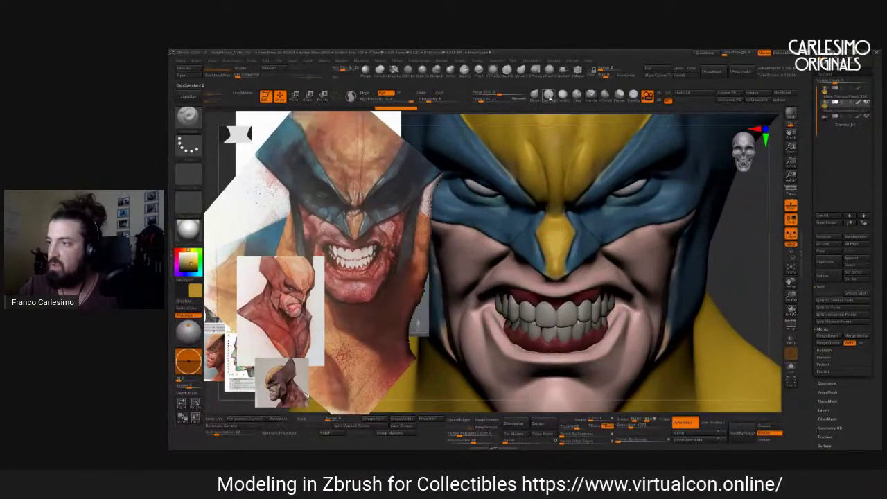
pyautogui.scroll(3, 555, 236)
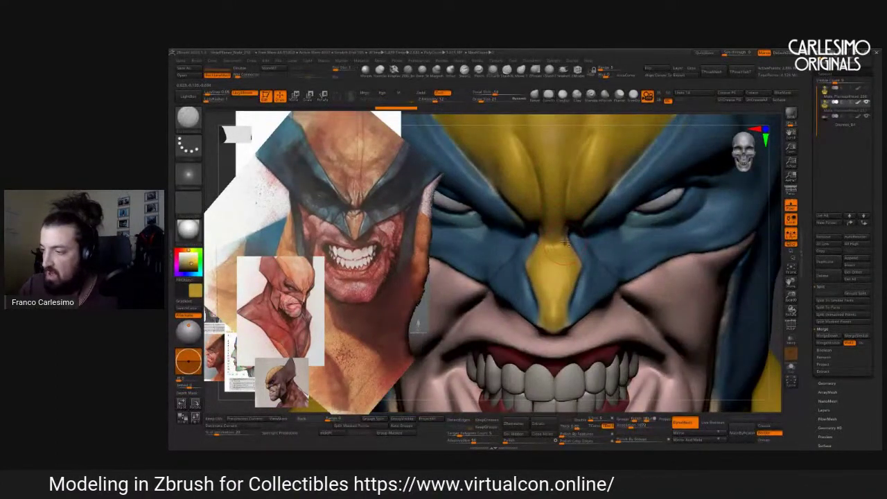
pyautogui.scroll(3, 565, 241)
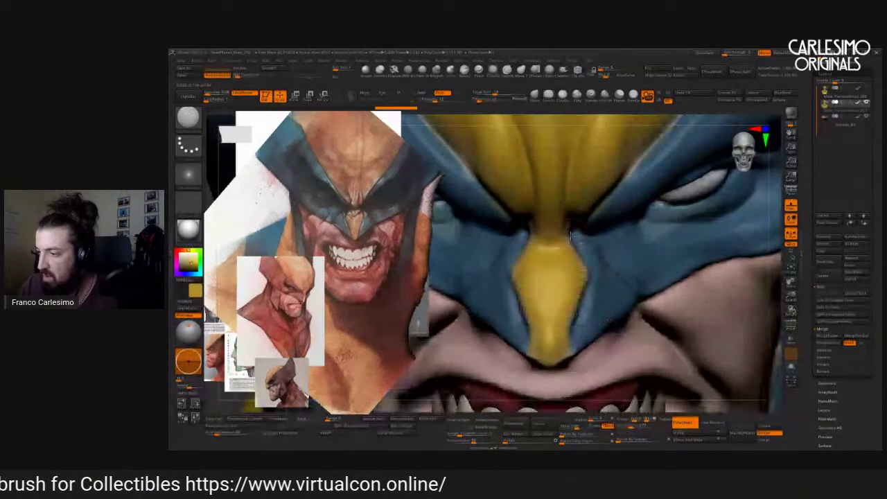
pyautogui.moveTo(565, 237); pyautogui.dragTo(554, 249, button='right')
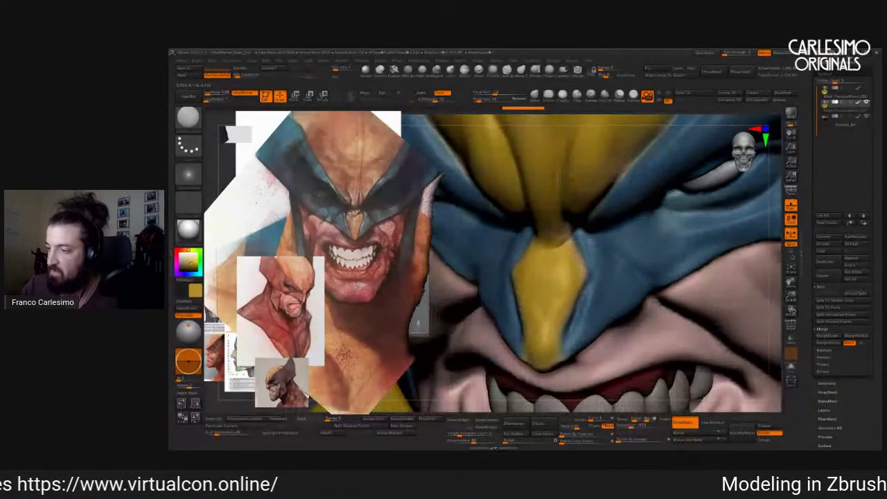
pyautogui.moveTo(556, 249); pyautogui.dragTo(553, 233, button='right')
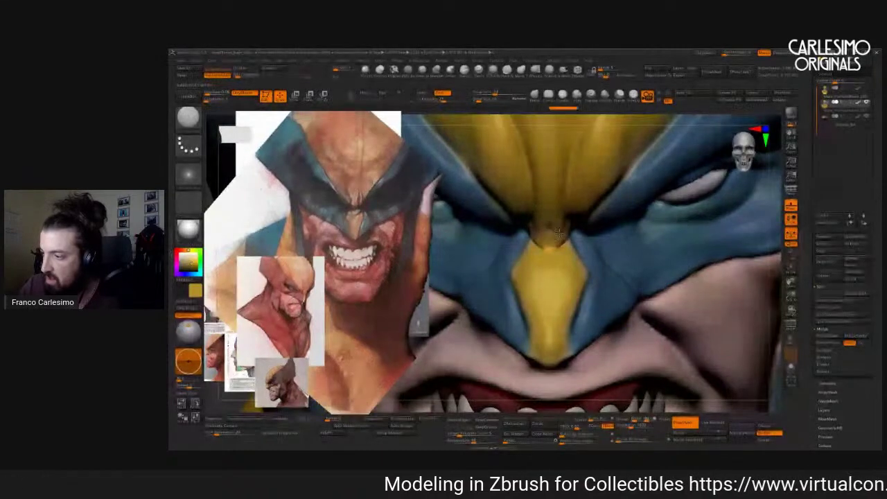
pyautogui.moveTo(539, 223); pyautogui.dragTo(564, 213, button='right')
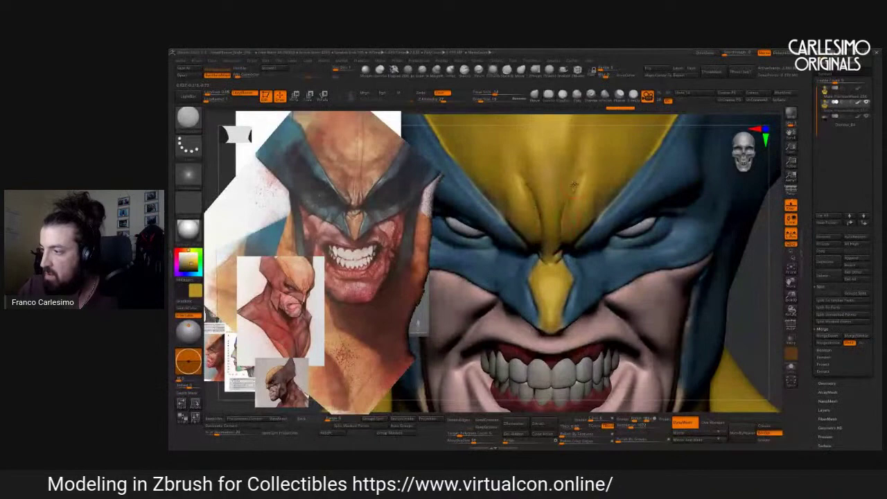
pyautogui.moveTo(600, 204); pyautogui.dragTo(595, 209, button='right')
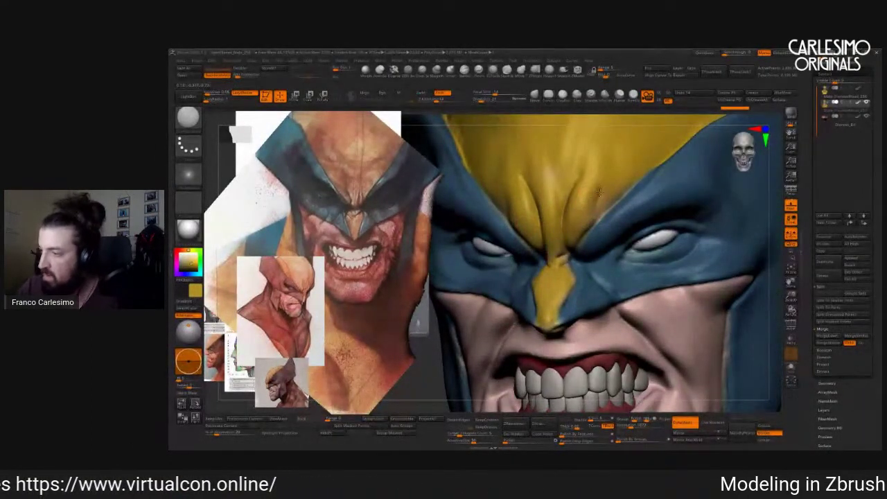
pyautogui.moveTo(601, 208)
pyautogui.mouseDown(button='right')
pyautogui.moveTo(500, 196)
pyautogui.moveTo(489, 207)
pyautogui.moveTo(454, 211)
pyautogui.moveTo(594, 227)
pyautogui.mouseUp(button='right')
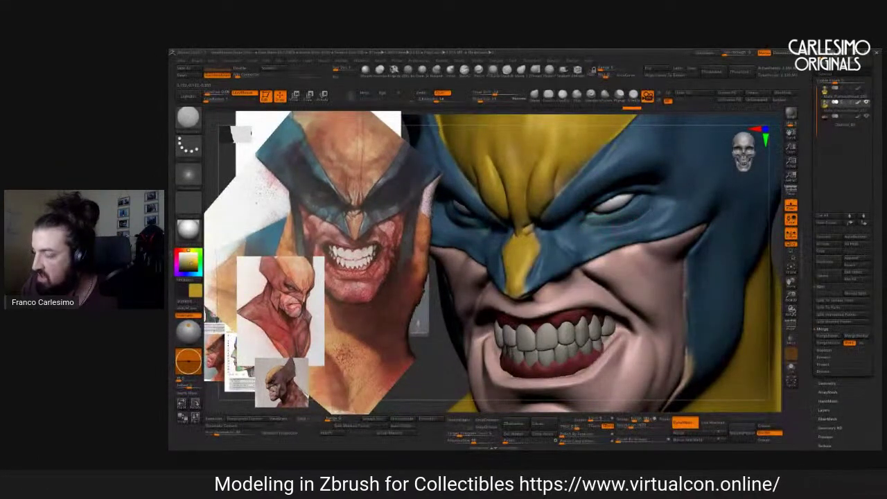
pyautogui.moveTo(601, 235)
pyautogui.keyDown('ctrl'); pyautogui.mouseDown(button='right')
pyautogui.moveTo(586, 212)
pyautogui.moveTo(568, 218)
pyautogui.moveTo(579, 227)
pyautogui.mouseUp(button='right'); pyautogui.keyUp('ctrl')
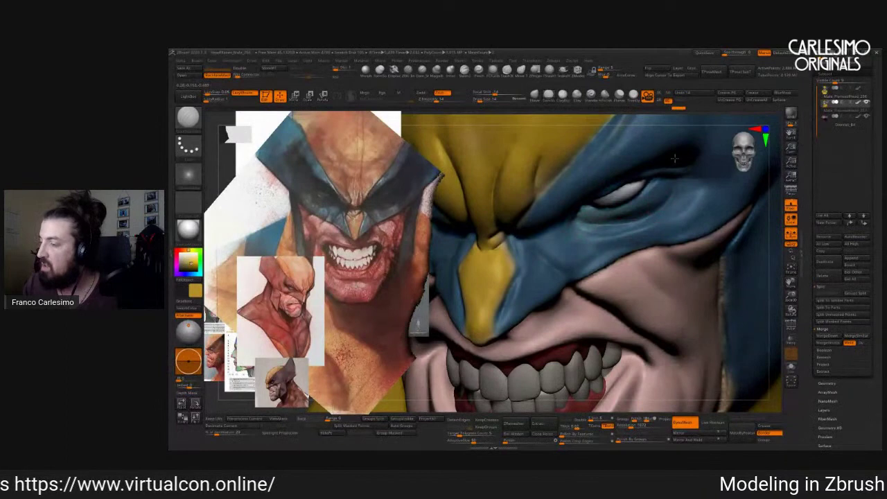
pyautogui.moveTo(674, 159); pyautogui.dragTo(667, 200, button='right')
pyautogui.moveTo(669, 158); pyautogui.dragTo(691, 173, button='right')
pyautogui.moveTo(662, 207); pyautogui.dragTo(614, 128, button='right')
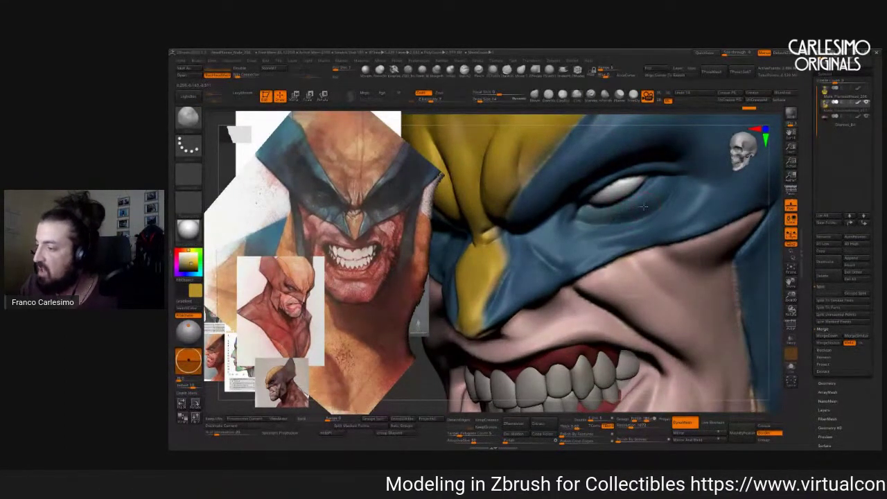
pyautogui.moveTo(629, 217); pyautogui.dragTo(609, 159, button='right')
pyautogui.moveTo(561, 138)
pyautogui.mouseDown(button='right')
pyautogui.moveTo(584, 213)
pyautogui.moveTo(659, 182)
pyautogui.moveTo(638, 185)
pyautogui.moveTo(639, 176)
pyautogui.moveTo(615, 196)
pyautogui.mouseUp(button='right')
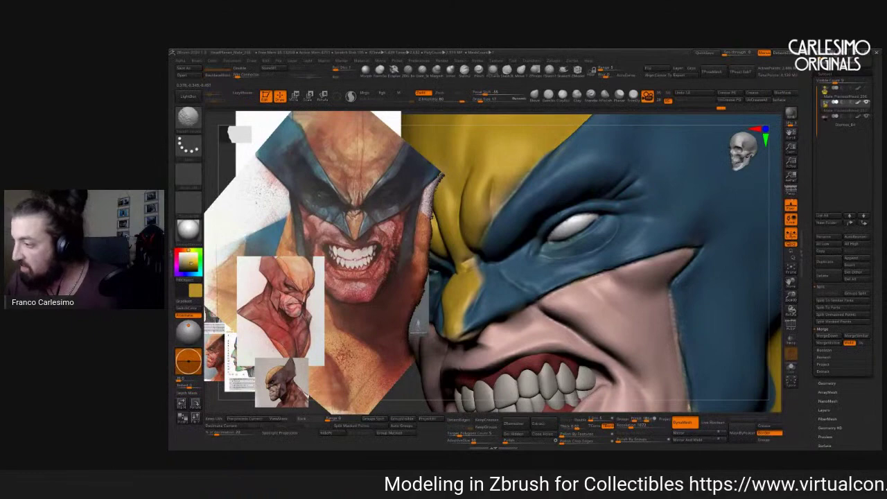
pyautogui.moveTo(634, 183); pyautogui.dragTo(616, 187, button='right')
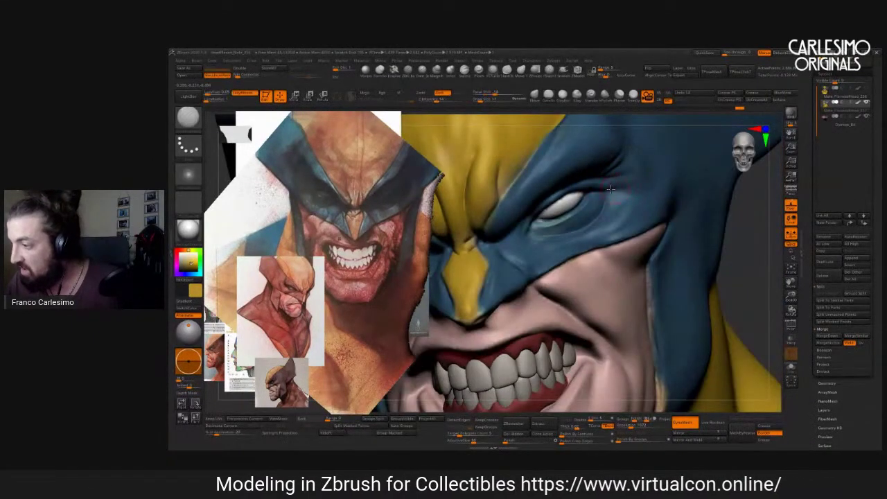
pyautogui.moveTo(630, 214)
pyautogui.mouseDown(button='right')
pyautogui.moveTo(617, 216)
pyautogui.moveTo(614, 185)
pyautogui.moveTo(636, 173)
pyautogui.moveTo(599, 173)
pyautogui.mouseUp(button='right')
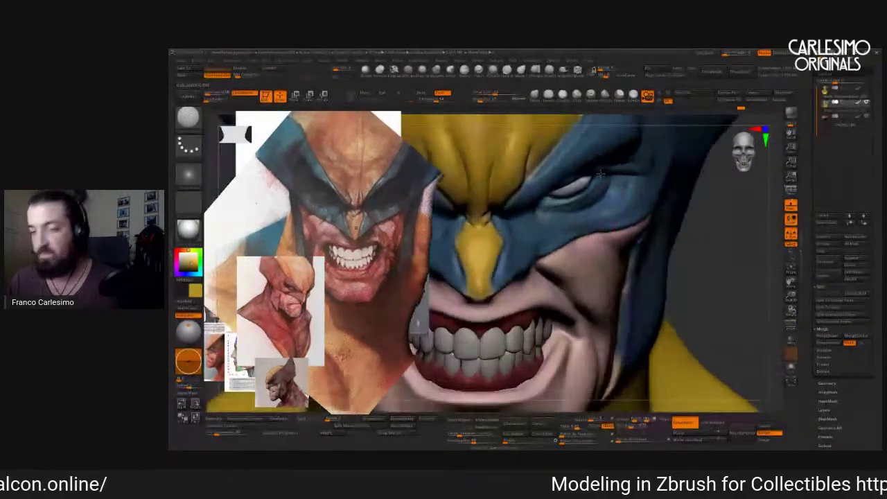
pyautogui.press('f')
pyautogui.moveTo(641, 206)
pyautogui.mouseDown(button='right')
pyautogui.moveTo(579, 216)
pyautogui.moveTo(581, 208)
pyautogui.mouseUp(button='right')
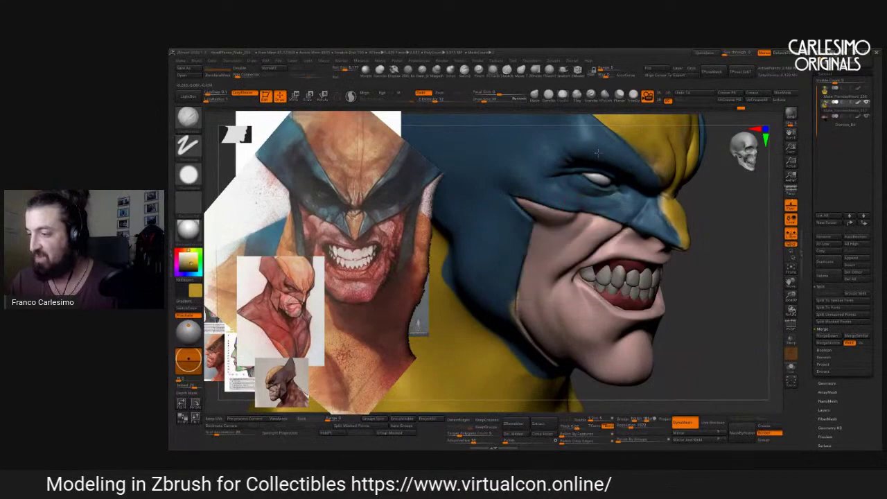
pyautogui.press('space')
pyautogui.press('space')
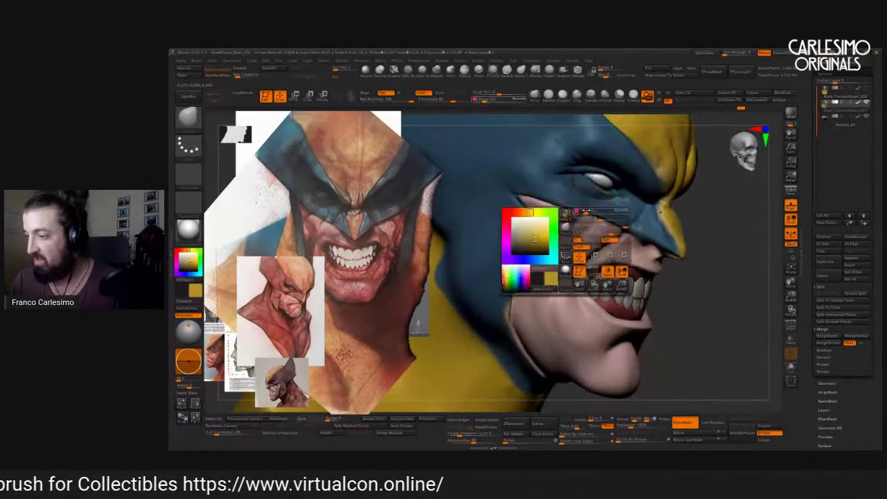
# Turn the head to a three-quarter view and try the BDS and BST brushes.
pyautogui.moveTo(579, 216)
pyautogui.mouseDown(button='right')
pyautogui.moveTo(547, 182)
pyautogui.moveTo(539, 190)
pyautogui.mouseUp(button='right')
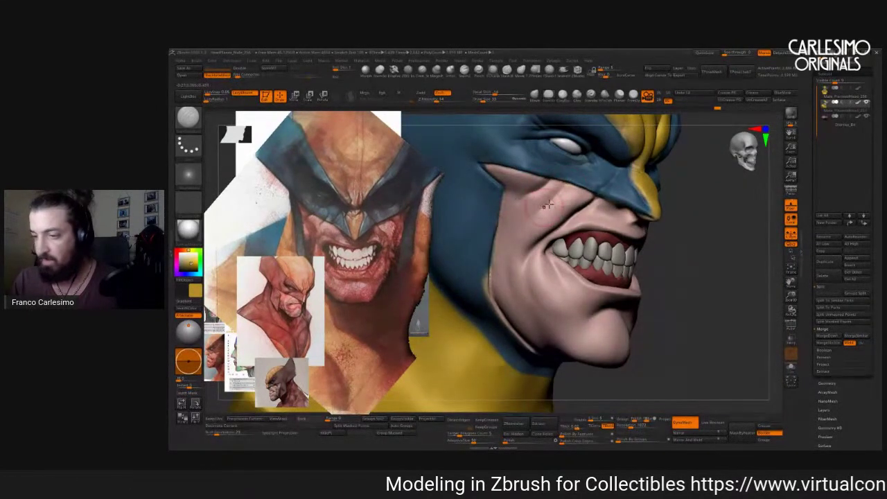
pyautogui.moveTo(561, 203)
pyautogui.mouseDown(button='right')
pyautogui.moveTo(565, 218)
pyautogui.moveTo(542, 210)
pyautogui.moveTo(522, 218)
pyautogui.moveTo(529, 205)
pyautogui.moveTo(509, 225)
pyautogui.mouseUp(button='right')
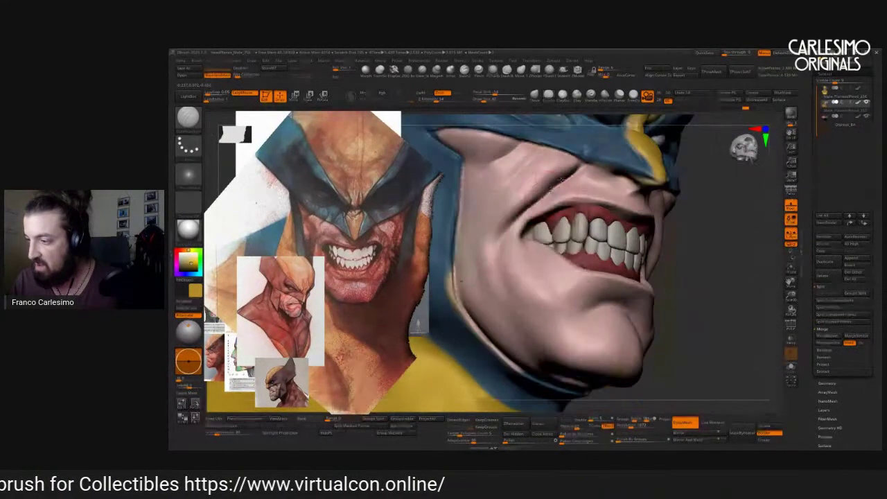
pyautogui.press('b')
pyautogui.press('d')
pyautogui.press('s')
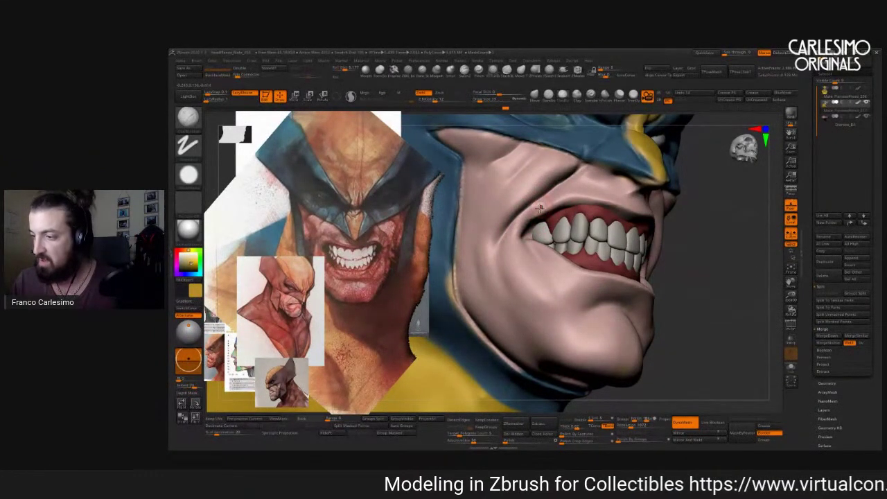
pyautogui.press('b')
pyautogui.press('s')
pyautogui.press('t')
# From a front-above view, switch to the BC brush and paint red into both mouth corners.
pyautogui.moveTo(546, 218)
pyautogui.mouseDown(button='right')
pyautogui.moveTo(566, 201)
pyautogui.moveTo(566, 217)
pyautogui.mouseUp(button='right')
pyautogui.press('b')
pyautogui.press('d')
pyautogui.press('s')
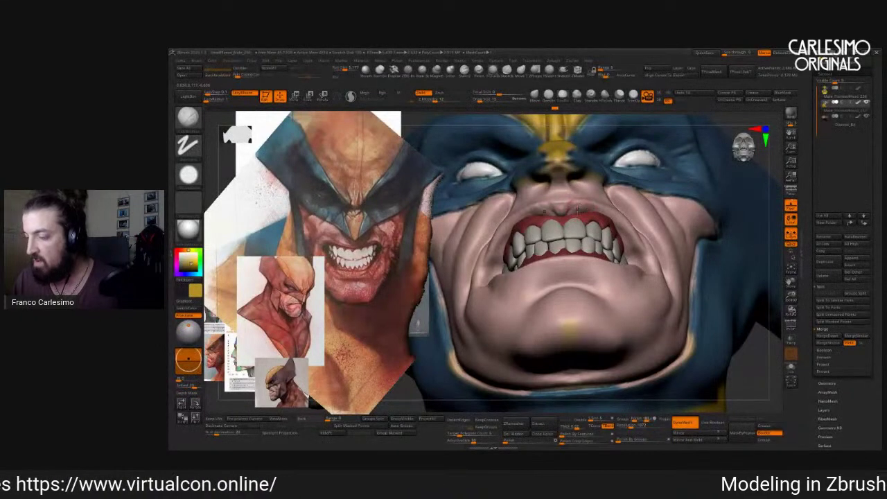
pyautogui.moveTo(568, 208)
pyautogui.mouseDown(button='right')
pyautogui.moveTo(574, 232)
pyautogui.moveTo(626, 171)
pyautogui.moveTo(569, 146)
pyautogui.mouseUp(button='right')
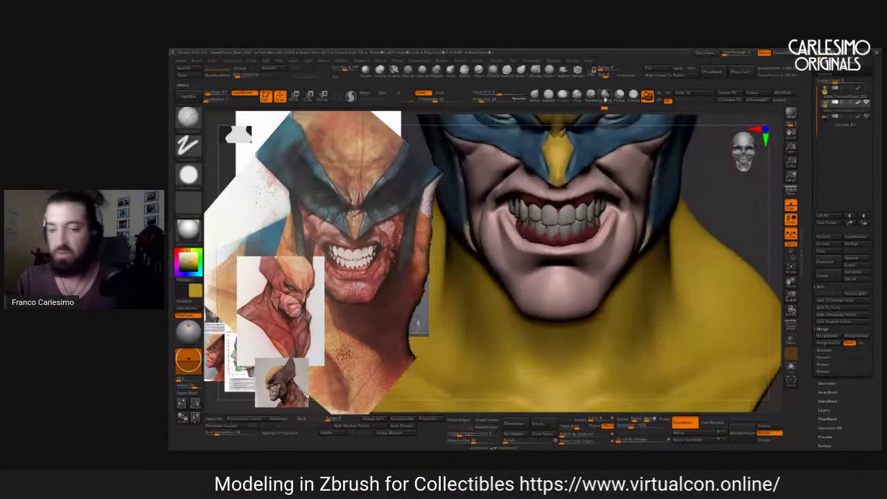
pyautogui.press('b')
pyautogui.press('c')
pyautogui.press('b')
pyautogui.press('c')
pyautogui.moveTo(583, 208); pyautogui.dragTo(601, 216)
# Zoom in on the grin and darken both mouth corners with mirrored red paint.
pyautogui.moveTo(601, 215)
pyautogui.mouseDown(button='right')
pyautogui.moveTo(599, 205)
pyautogui.moveTo(608, 225)
pyautogui.moveTo(587, 183)
pyautogui.mouseUp(button='right')
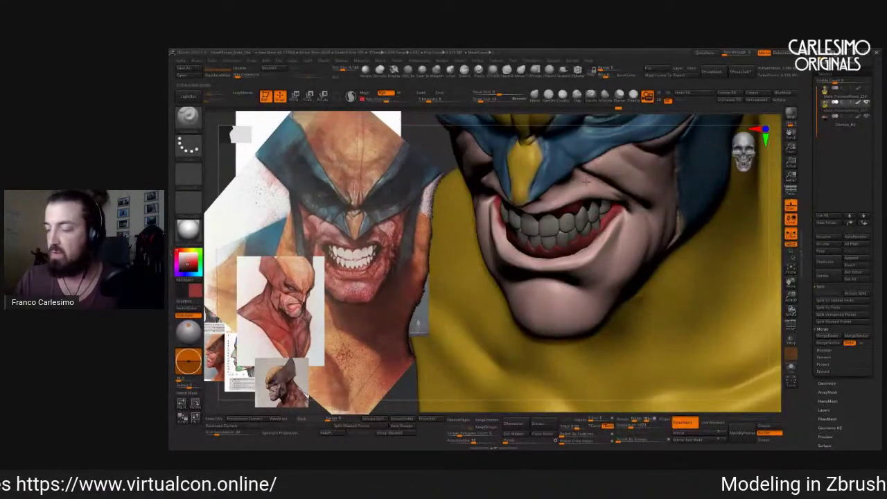
pyautogui.moveTo(608, 225); pyautogui.dragTo(545, 266, button='right')
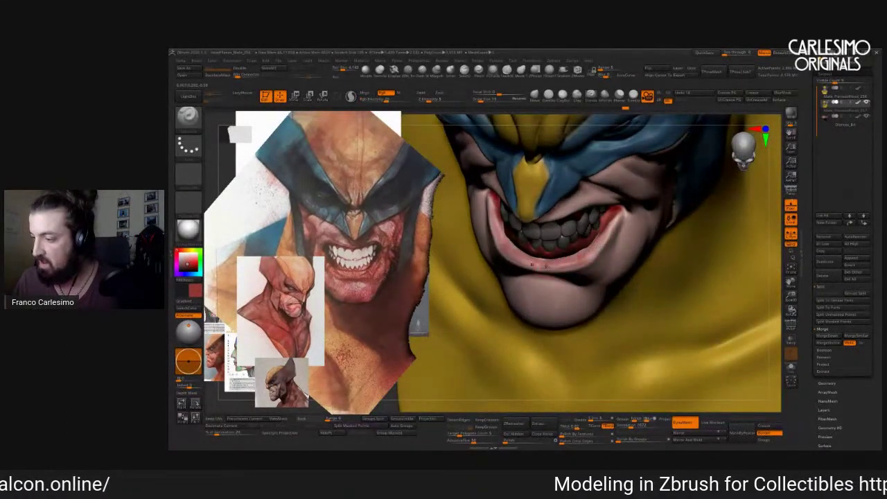
pyautogui.moveTo(574, 253)
pyautogui.mouseDown(button='right')
pyautogui.moveTo(614, 263)
pyautogui.moveTo(583, 277)
pyautogui.moveTo(582, 291)
pyautogui.mouseUp(button='right')
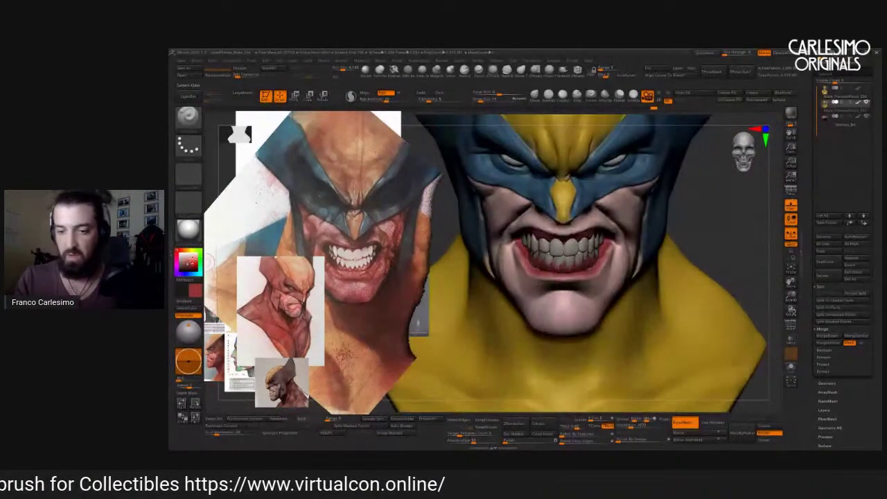
pyautogui.moveTo(567, 251); pyautogui.dragTo(561, 261, button='right')
pyautogui.moveTo(604, 245)
pyautogui.mouseDown()
pyautogui.moveTo(614, 251)
pyautogui.moveTo(628, 212)
pyautogui.mouseUp()
pyautogui.moveTo(627, 211); pyautogui.dragTo(627, 204, button='right')
# Darken the upper lip line and add small red marks at the mouth corners.
pyautogui.moveTo(603, 241)
pyautogui.mouseDown(button='right')
pyautogui.moveTo(624, 197)
pyautogui.moveTo(575, 165)
pyautogui.moveTo(534, 179)
pyautogui.mouseUp(button='right')
pyautogui.moveTo(534, 179)
pyautogui.mouseDown()
pyautogui.moveTo(581, 165)
pyautogui.moveTo(614, 176)
pyautogui.mouseUp()
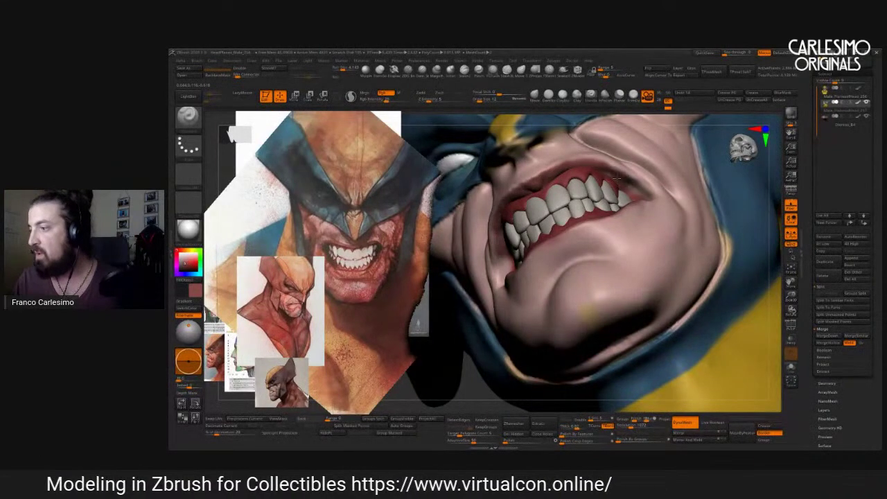
pyautogui.moveTo(613, 176)
pyautogui.mouseDown(button='right')
pyautogui.moveTo(613, 164)
pyautogui.moveTo(627, 213)
pyautogui.moveTo(669, 192)
pyautogui.moveTo(725, 194)
pyautogui.mouseUp(button='right')
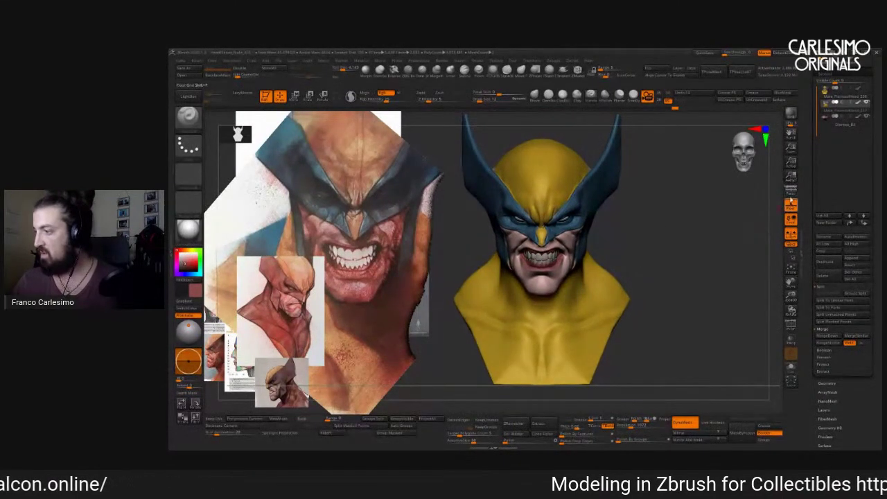
pyautogui.moveTo(745, 225)
pyautogui.mouseDown(button='right')
pyautogui.moveTo(731, 242)
pyautogui.moveTo(573, 271)
pyautogui.moveTo(569, 222)
pyautogui.mouseUp(button='right')
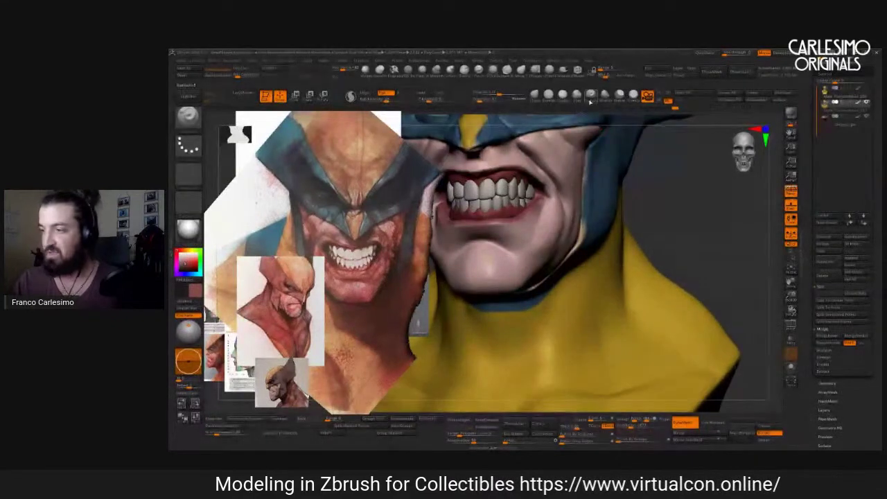
pyautogui.moveTo(595, 215); pyautogui.dragTo(579, 210, button='right')
pyautogui.moveTo(576, 252); pyautogui.dragTo(582, 225, button='right')
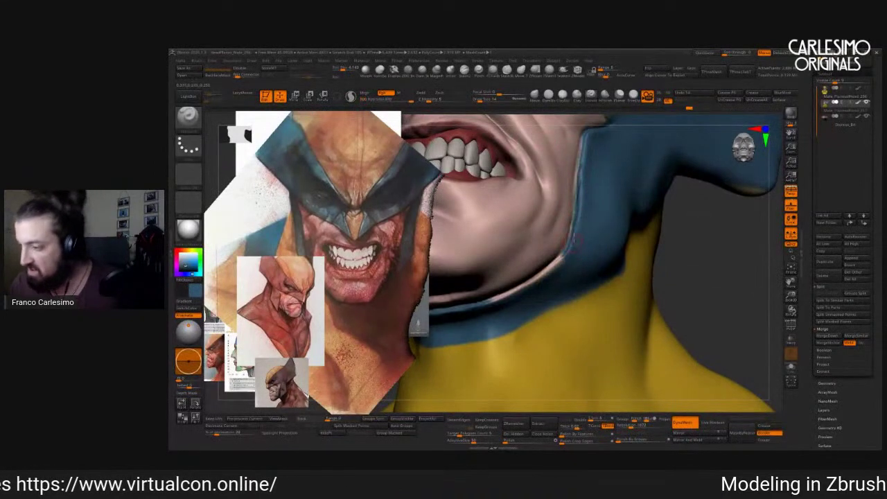
pyautogui.moveTo(582, 195); pyautogui.dragTo(609, 185, button='right')
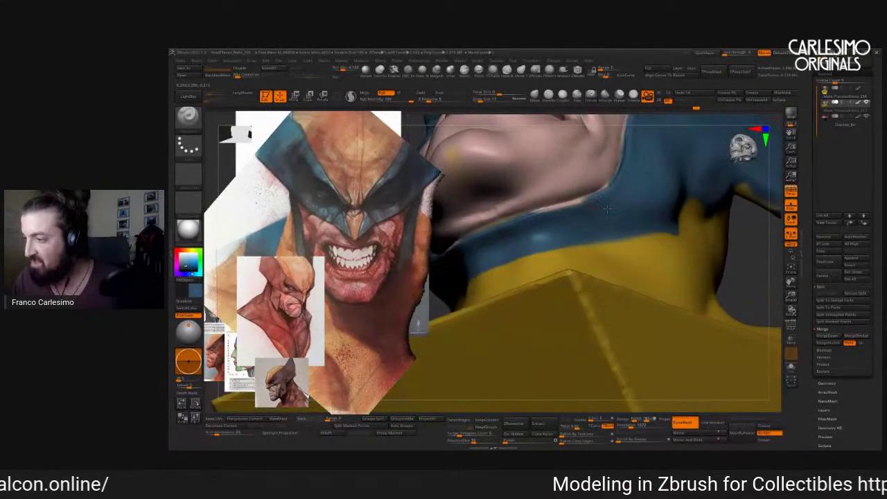
pyautogui.moveTo(790, 199); pyautogui.dragTo(791, 205)
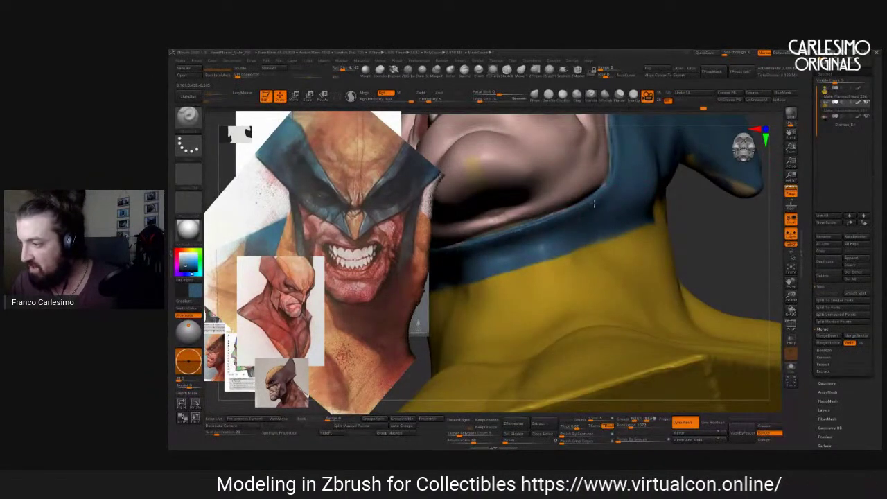
pyautogui.moveTo(582, 199); pyautogui.dragTo(500, 211, button='right')
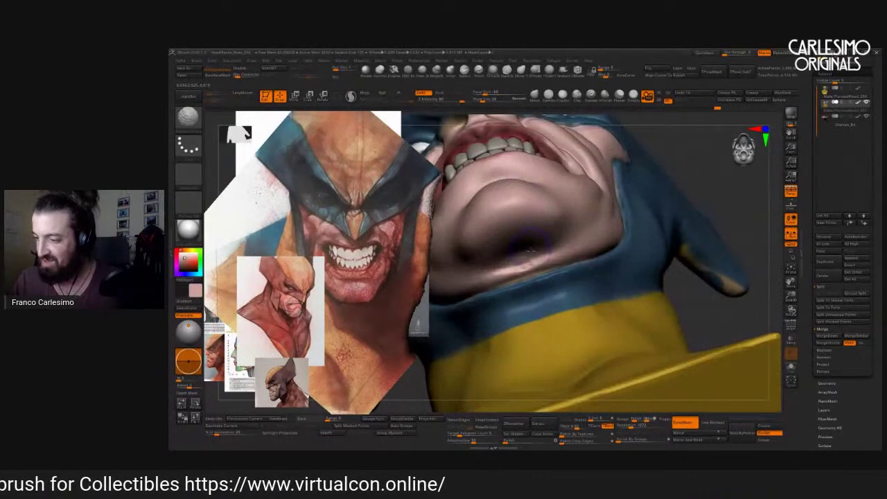
pyautogui.moveTo(530, 262); pyautogui.dragTo(721, 182, button='right')
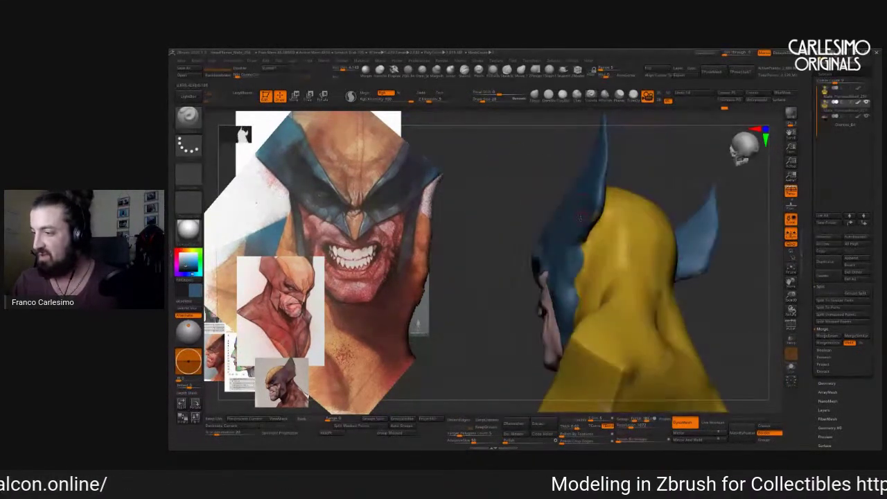
pyautogui.moveTo(610, 208); pyautogui.dragTo(598, 211, button='right')
pyautogui.moveTo(584, 242); pyautogui.dragTo(682, 217, button='right')
pyautogui.moveTo(527, 291)
pyautogui.mouseDown(button='right')
pyautogui.moveTo(540, 264)
pyautogui.moveTo(548, 269)
pyautogui.moveTo(554, 243)
pyautogui.moveTo(508, 244)
pyautogui.moveTo(531, 248)
pyautogui.mouseUp(button='right')
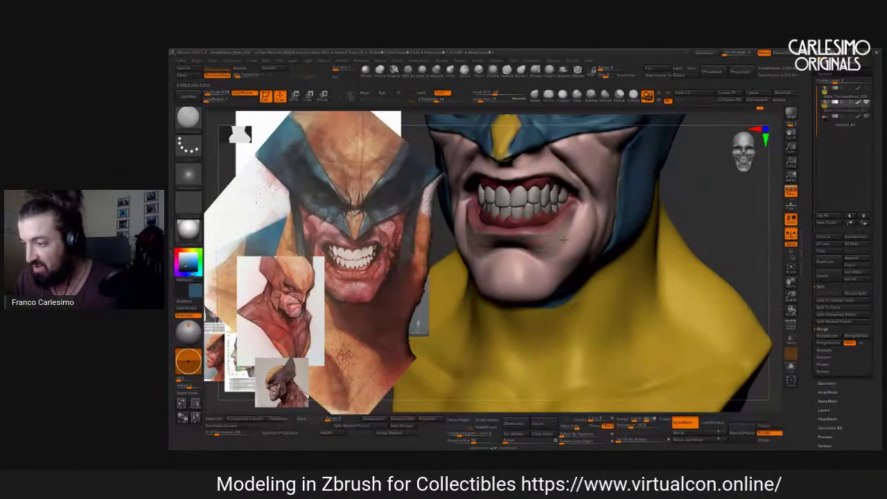
# Step the bust up one subdivision level and switch to the BC brush.
pyautogui.moveTo(566, 238)
pyautogui.mouseDown(button='right')
pyautogui.moveTo(567, 262)
pyautogui.moveTo(600, 237)
pyautogui.moveTo(580, 252)
pyautogui.moveTo(566, 238)
pyautogui.moveTo(576, 226)
pyautogui.mouseUp(button='right')
pyautogui.press('space')
pyautogui.press('space')
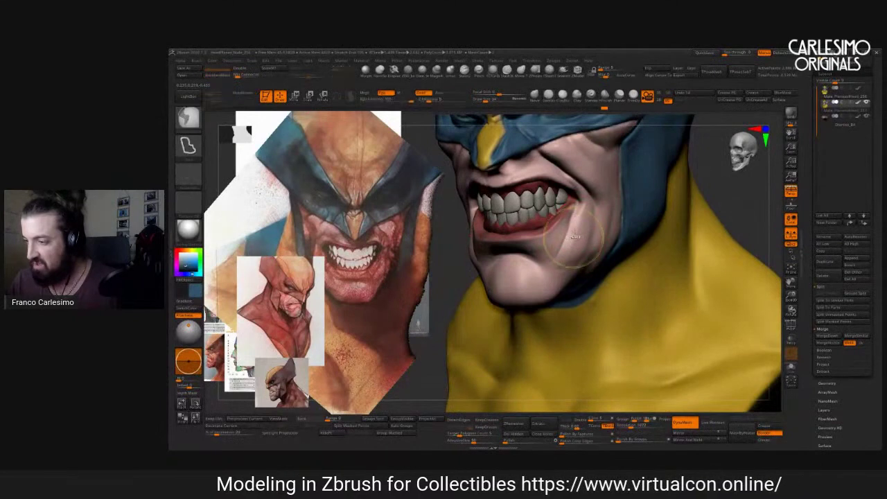
pyautogui.press('d')
pyautogui.moveTo(562, 264); pyautogui.dragTo(590, 213, button='right')
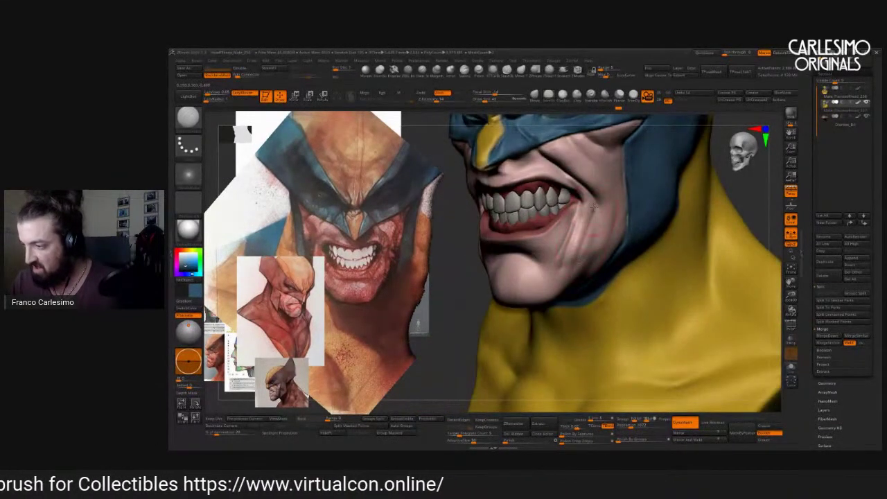
pyautogui.press('b')
pyautogui.press('c')
pyautogui.press('b')
pyautogui.moveTo(578, 259); pyautogui.dragTo(576, 250, button='right')
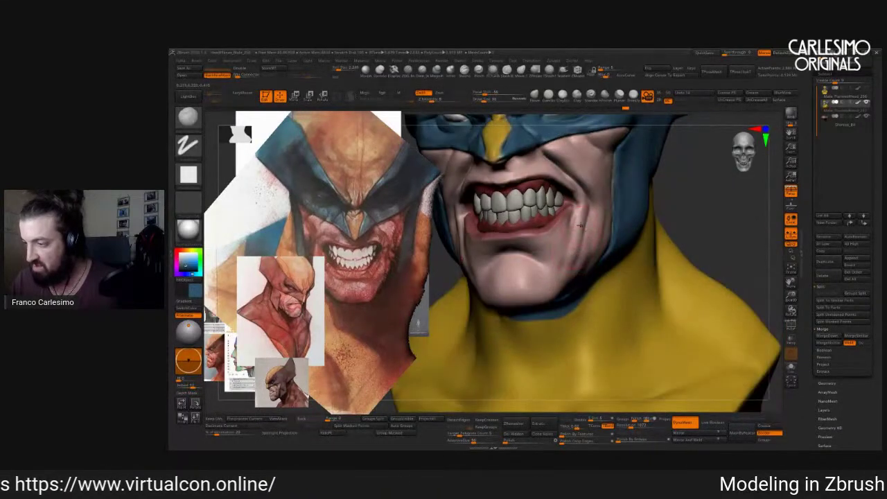
# Switch to the dotted-stroke BST brush, then BDS, while rotating to check neck and chin.
pyautogui.press('b')
pyautogui.press('s')
pyautogui.press('t')
pyautogui.press('b')
pyautogui.press('d')
pyautogui.press('s')
pyautogui.moveTo(567, 257); pyautogui.dragTo(575, 219, button='right')
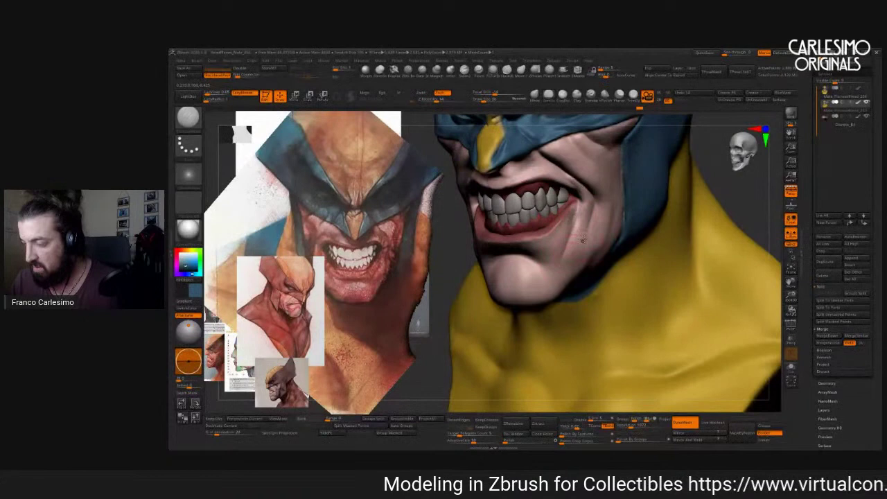
pyautogui.moveTo(578, 251); pyautogui.dragTo(589, 241, button='right')
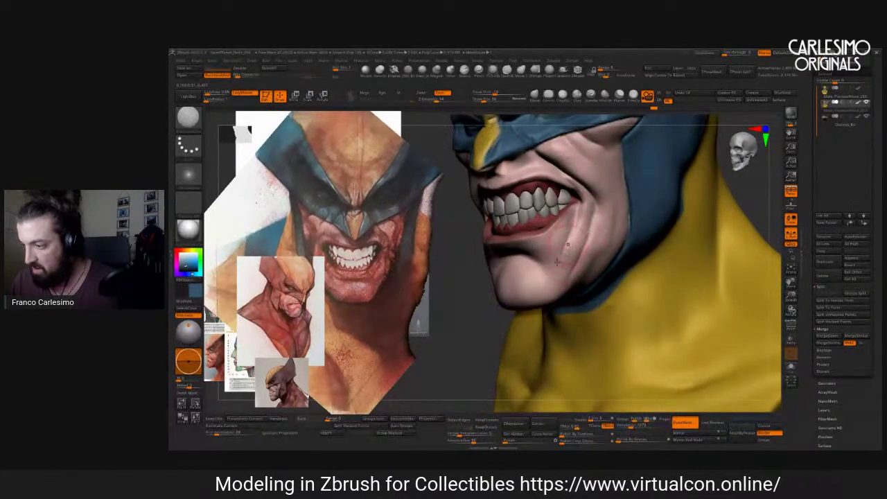
pyautogui.moveTo(576, 251); pyautogui.dragTo(600, 213, button='right')
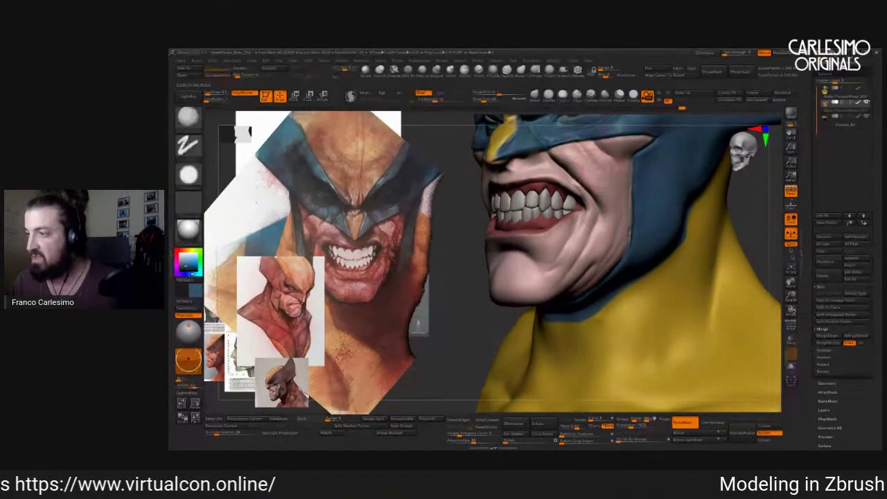
# Switch to the Move brush, then back to Standard, and frame the bust front-on.
pyautogui.press('b')
pyautogui.press('m')
pyautogui.press('v')
pyautogui.press('b')
pyautogui.press('s')
pyautogui.press('t')
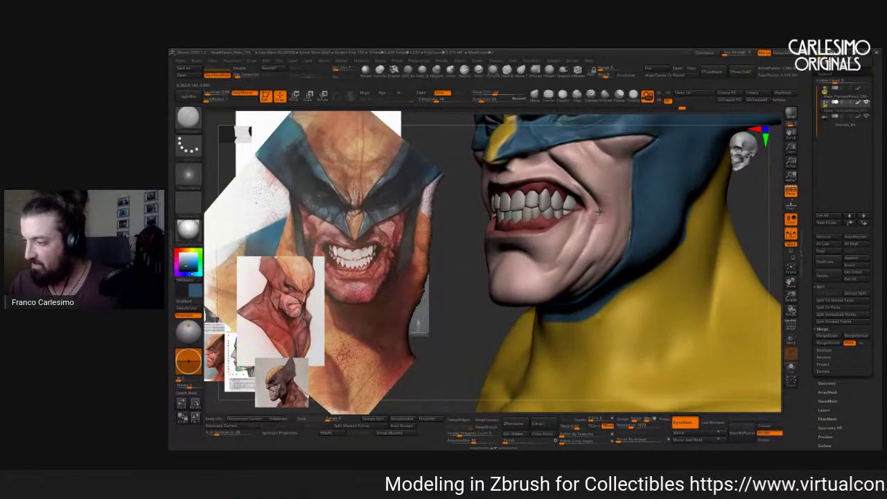
pyautogui.moveTo(597, 215); pyautogui.dragTo(553, 222, button='right')
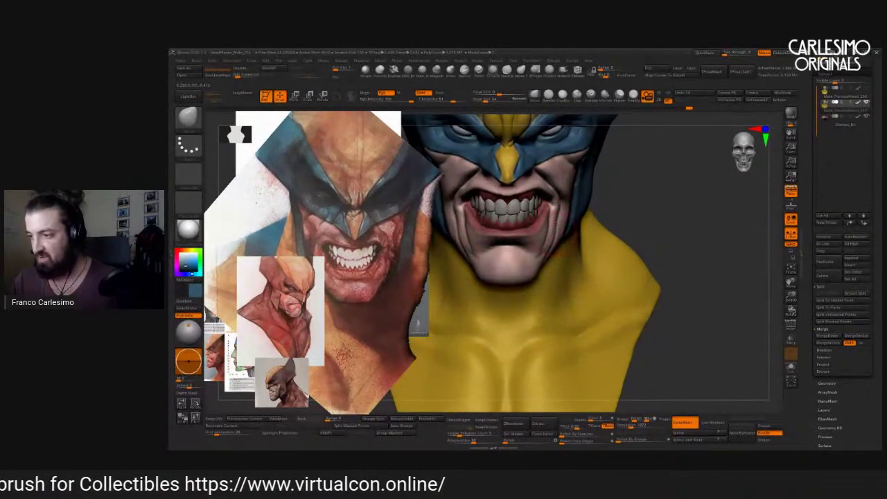
pyautogui.press('f')
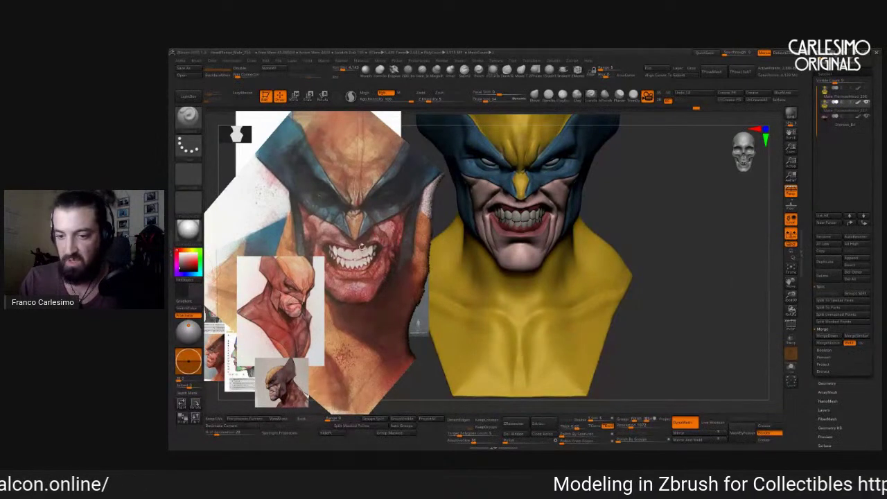
pyautogui.press('z')
pyautogui.moveTo(197, 290); pyautogui.dragTo(397, 241)
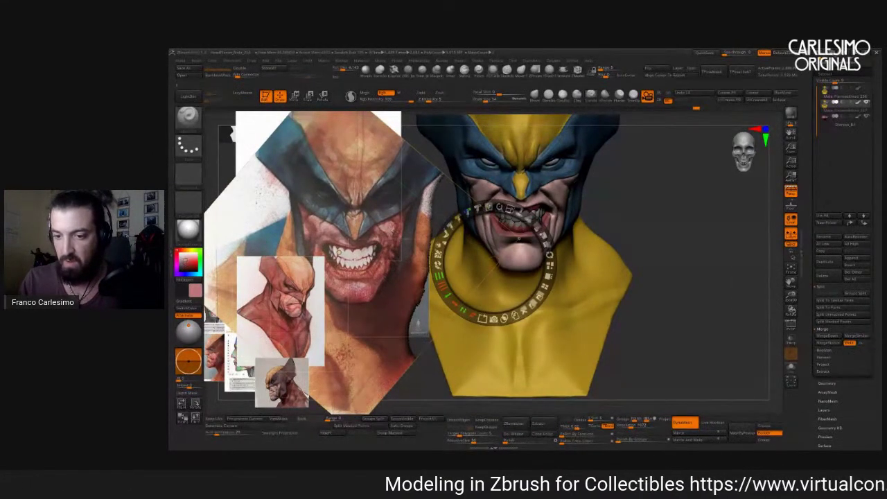
pyautogui.press('z')
pyautogui.scroll(2, 580, 211)
pyautogui.moveTo(580, 216); pyautogui.dragTo(555, 197, button='right')
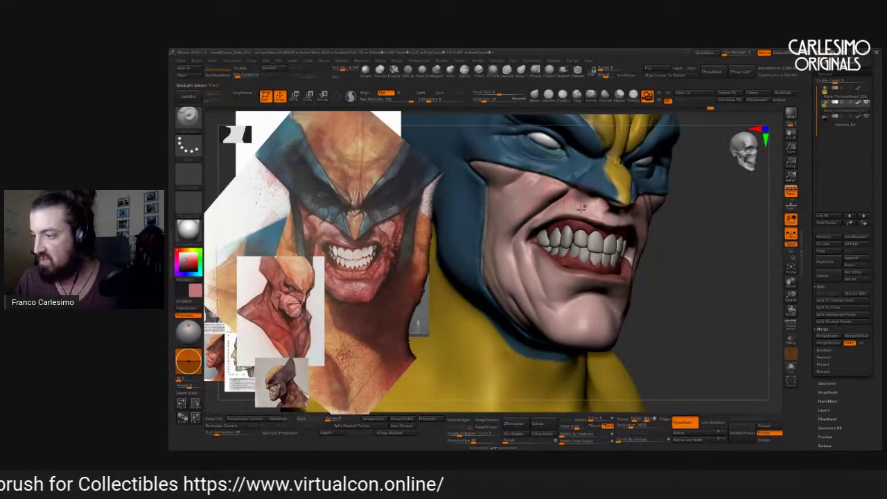
pyautogui.moveTo(587, 206); pyautogui.dragTo(592, 195, button='right')
pyautogui.moveTo(547, 224); pyautogui.dragTo(523, 233, button='right')
pyautogui.rightClick(521, 247)
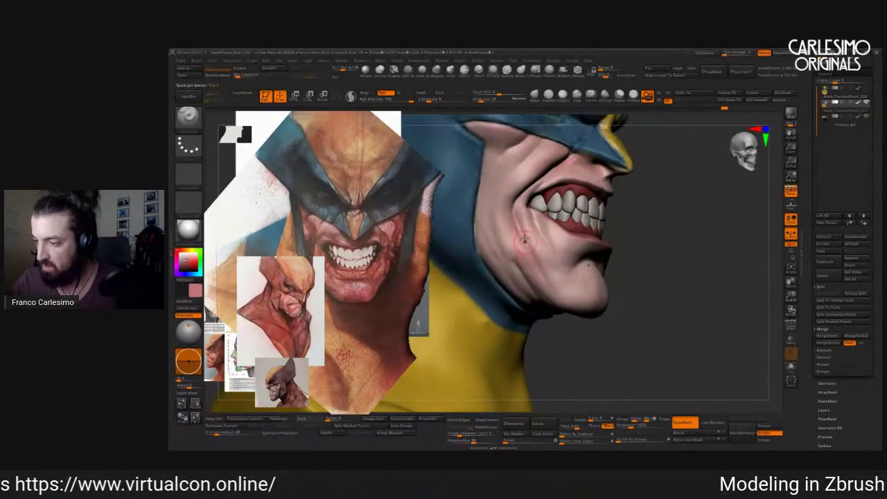
pyautogui.press('c')
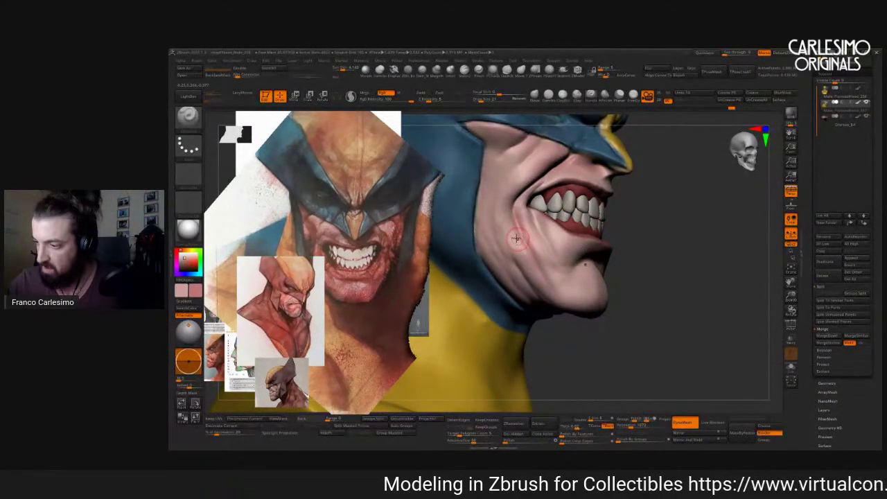
pyautogui.moveTo(520, 241); pyautogui.dragTo(512, 215, button='right')
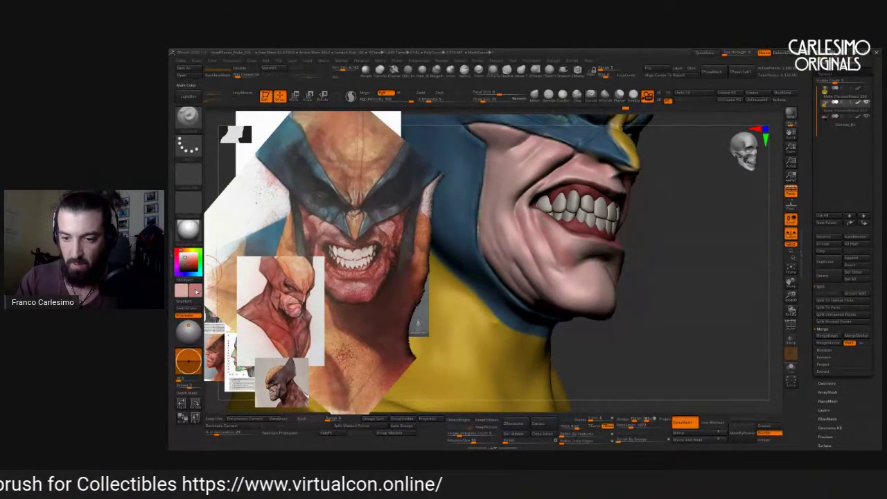
pyautogui.click(186, 260)
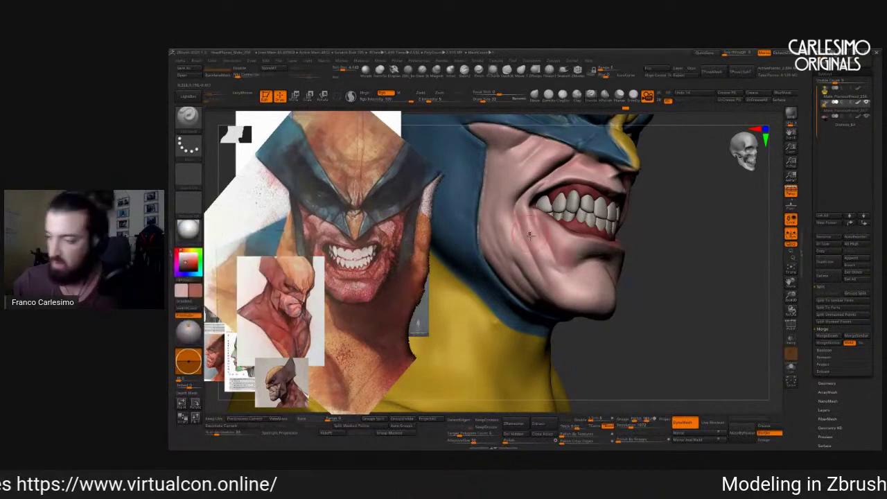
pyautogui.moveTo(543, 234)
pyautogui.mouseDown()
pyautogui.moveTo(576, 275)
pyautogui.moveTo(531, 264)
pyautogui.mouseUp()
pyautogui.moveTo(531, 264)
pyautogui.mouseDown(button='right')
pyautogui.moveTo(505, 208)
pyautogui.moveTo(524, 257)
pyautogui.mouseUp(button='right')
pyautogui.moveTo(528, 257)
pyautogui.mouseDown()
pyautogui.moveTo(565, 280)
pyautogui.moveTo(549, 261)
pyautogui.mouseUp()
pyautogui.moveTo(549, 262); pyautogui.dragTo(588, 229, button='right')
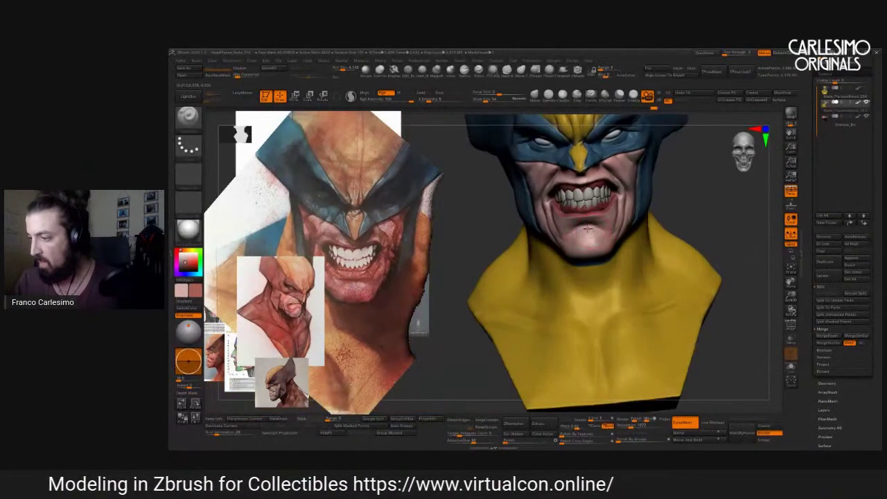
pyautogui.moveTo(579, 232); pyautogui.dragTo(705, 200, button='right')
pyautogui.moveTo(691, 234); pyautogui.dragTo(707, 219, button='right')
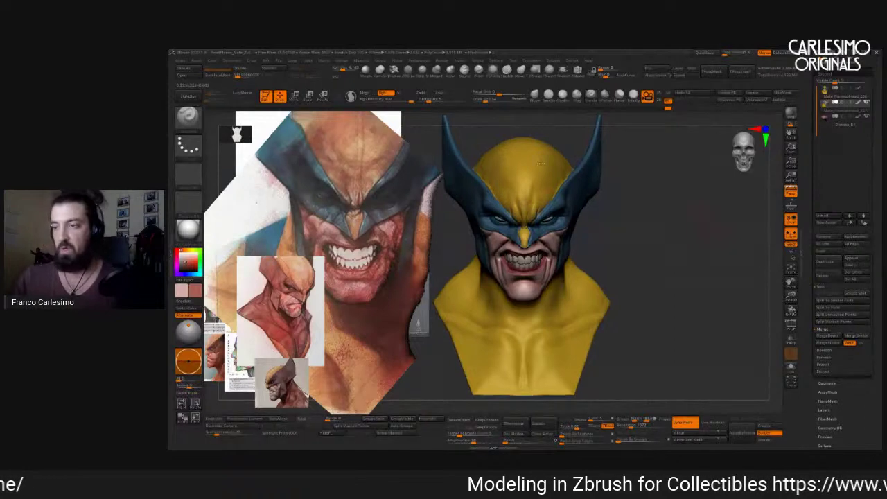
# Change the BPR shadow angle in Render settings and render a BPR preview.
pyautogui.click(419, 61)
pyautogui.click(441, 61)
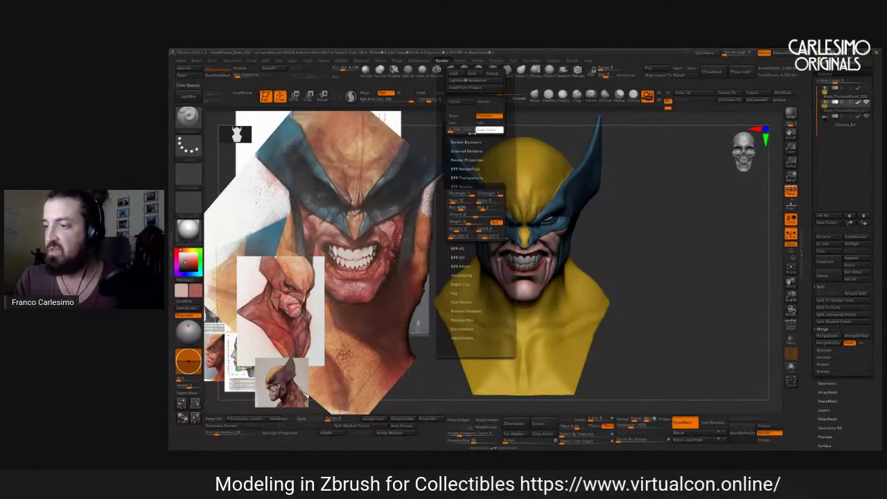
pyautogui.moveTo(485, 200); pyautogui.dragTo(489, 200)
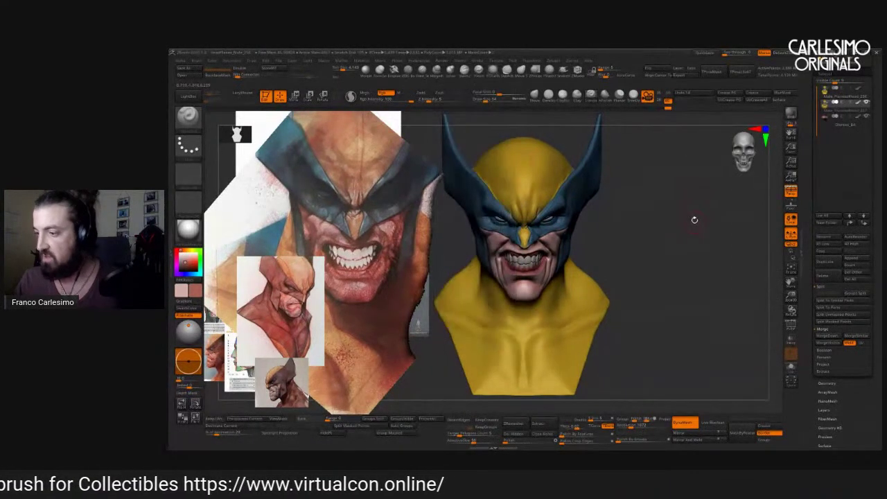
pyautogui.moveTo(694, 220); pyautogui.dragTo(692, 182)
pyautogui.click(791, 113)
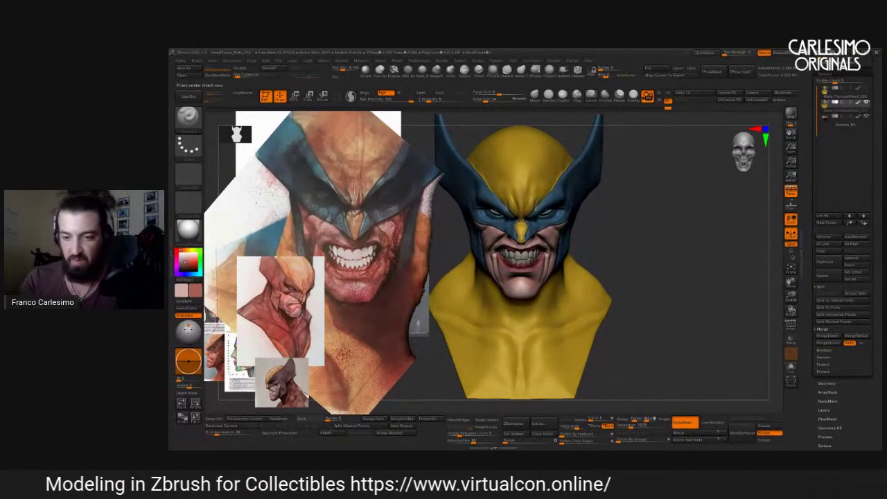
# Render a second BPR preview with Shift+R, then zoom in on the face.
pyautogui.click(443, 61)
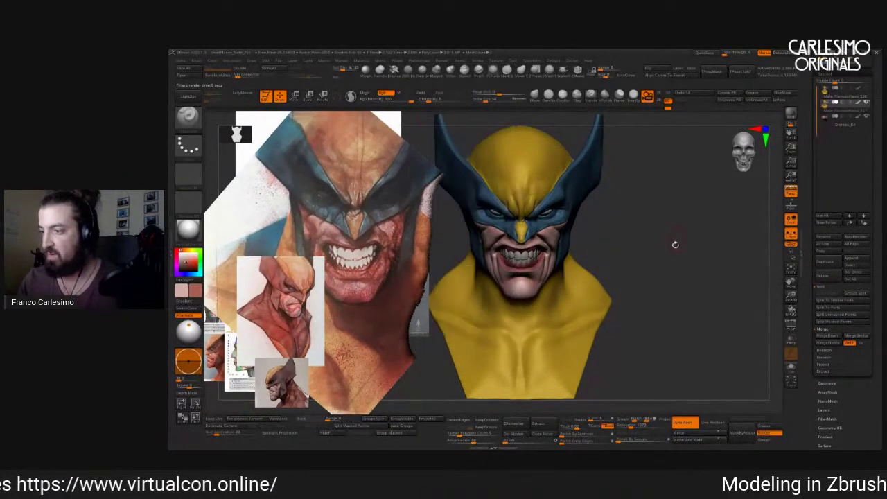
pyautogui.moveTo(673, 247); pyautogui.dragTo(682, 214)
pyautogui.hotkey('shift', 'r')
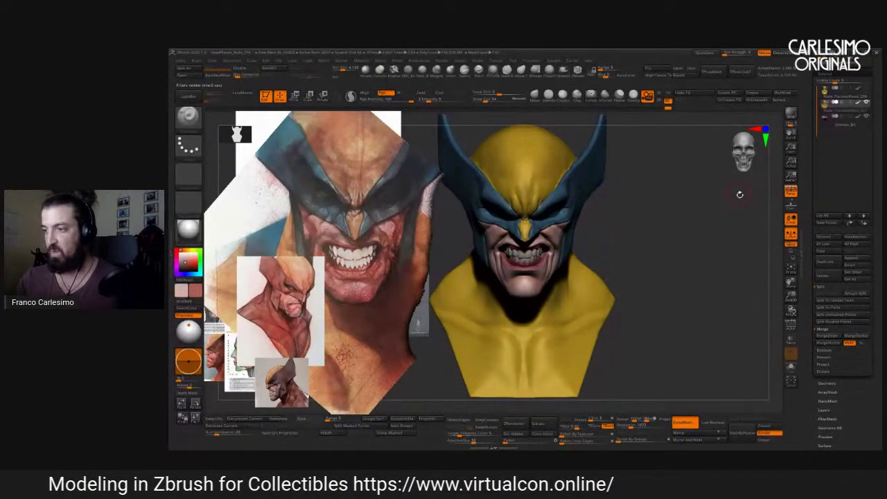
pyautogui.moveTo(740, 194); pyautogui.dragTo(593, 178)
pyautogui.keyDown('alt'); pyautogui.moveTo(531, 183); pyautogui.dragTo(532, 213); pyautogui.keyUp('alt')
pyautogui.moveTo(546, 183); pyautogui.dragTo(535, 238)
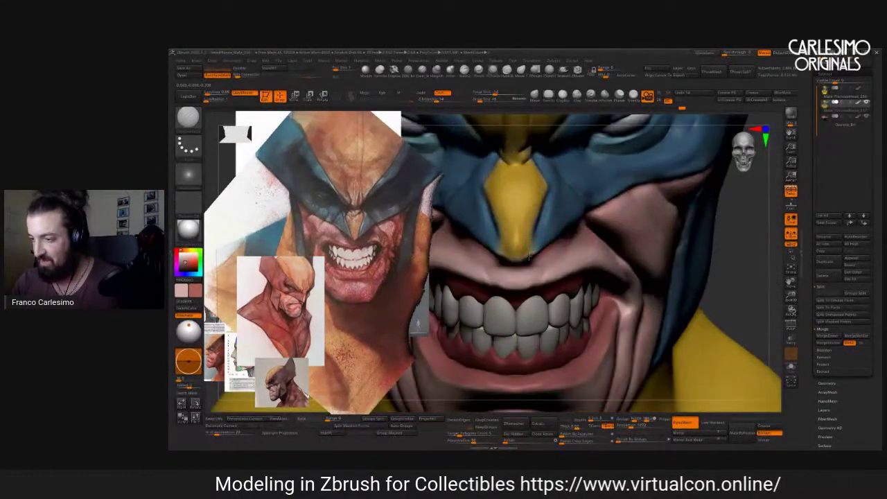
pyautogui.moveTo(545, 224); pyautogui.dragTo(477, 197)
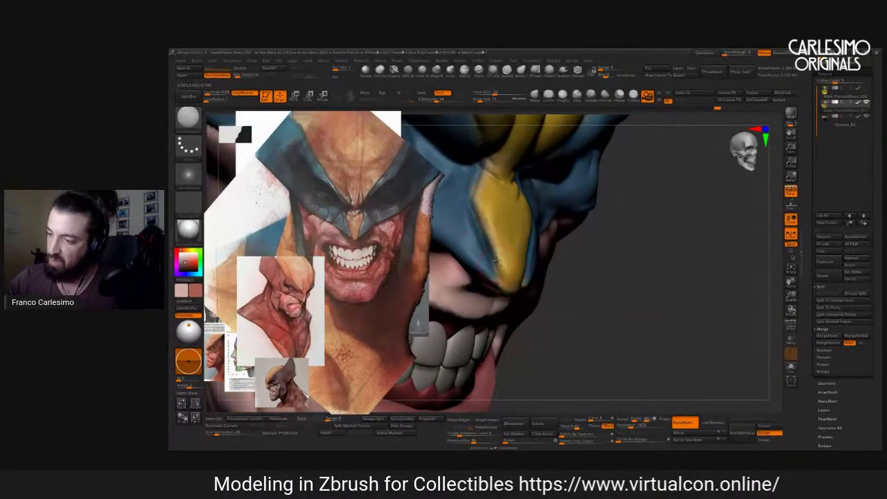
pyautogui.moveTo(477, 207); pyautogui.dragTo(472, 181)
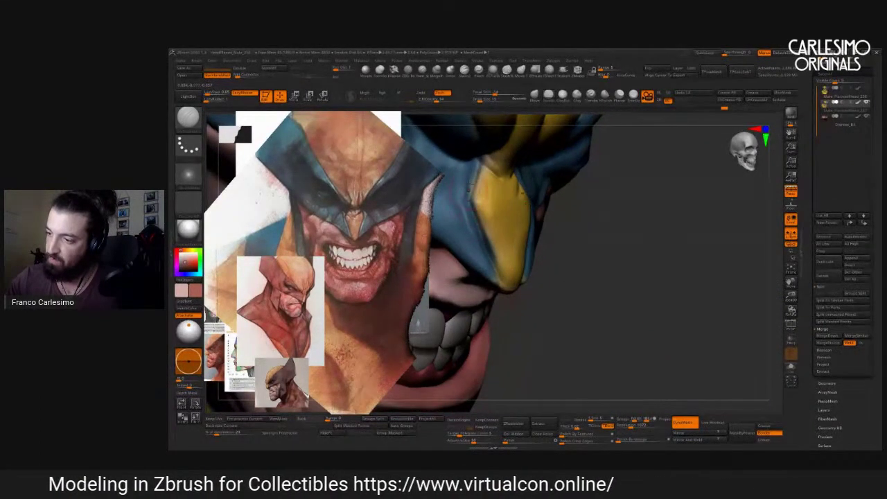
pyautogui.moveTo(494, 273); pyautogui.dragTo(551, 253)
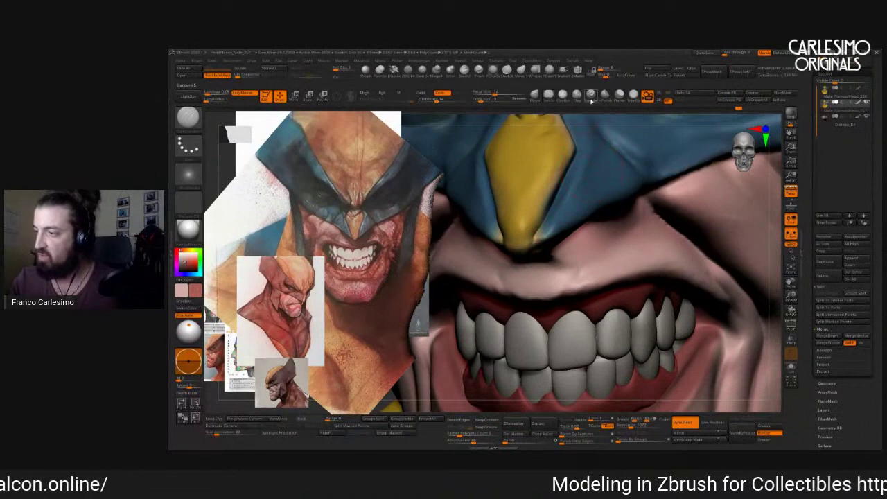
pyautogui.press('space')
pyautogui.moveTo(551, 242); pyautogui.dragTo(547, 236)
pyautogui.press('space')
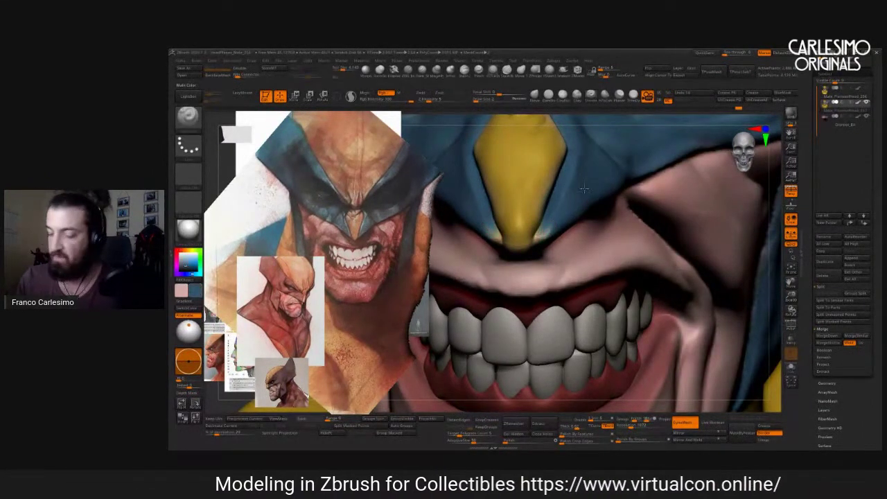
pyautogui.press('space')
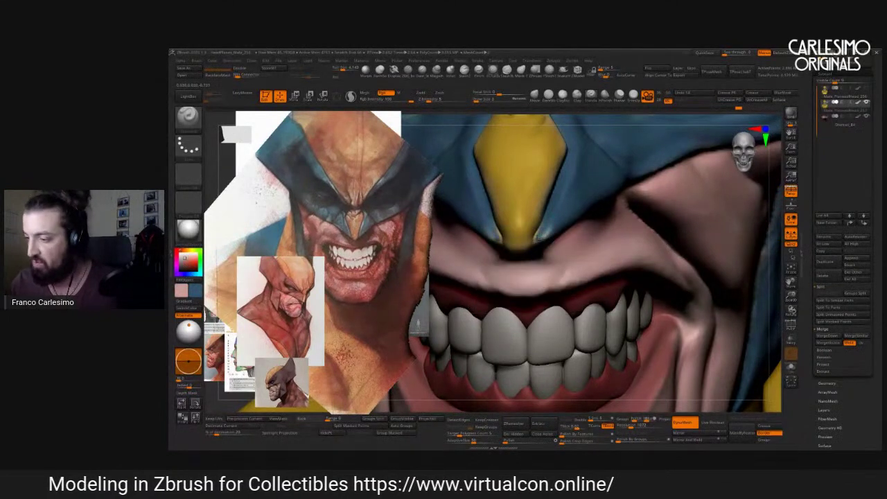
pyautogui.moveTo(547, 231); pyautogui.dragTo(547, 202, button='right')
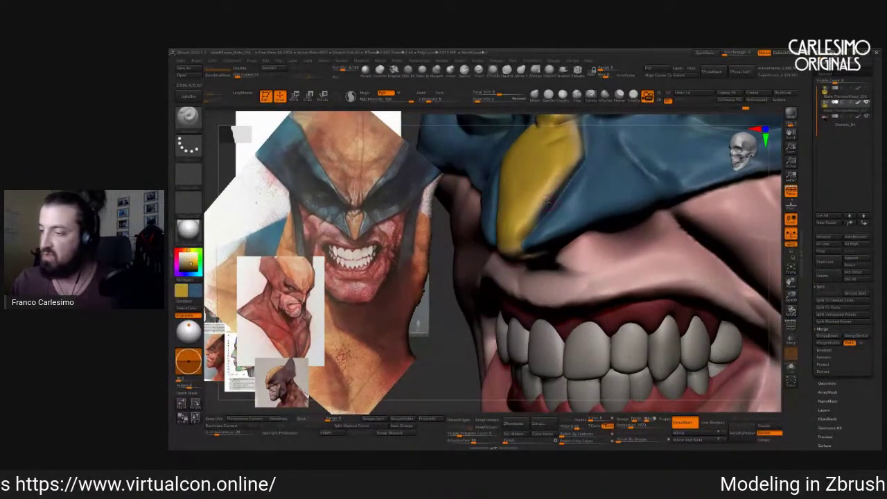
pyautogui.moveTo(562, 167); pyautogui.dragTo(531, 211, button='right')
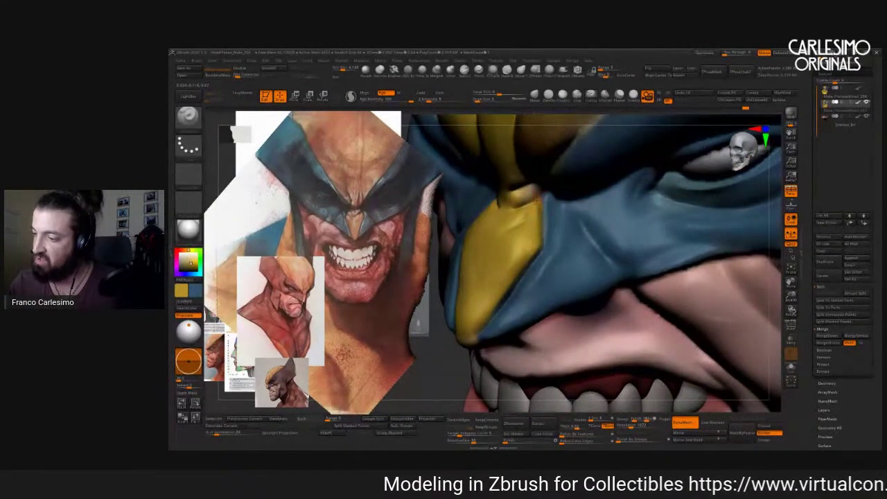
pyautogui.moveTo(535, 196); pyautogui.dragTo(506, 248, button='right')
pyautogui.moveTo(539, 216); pyautogui.dragTo(560, 197, button='right')
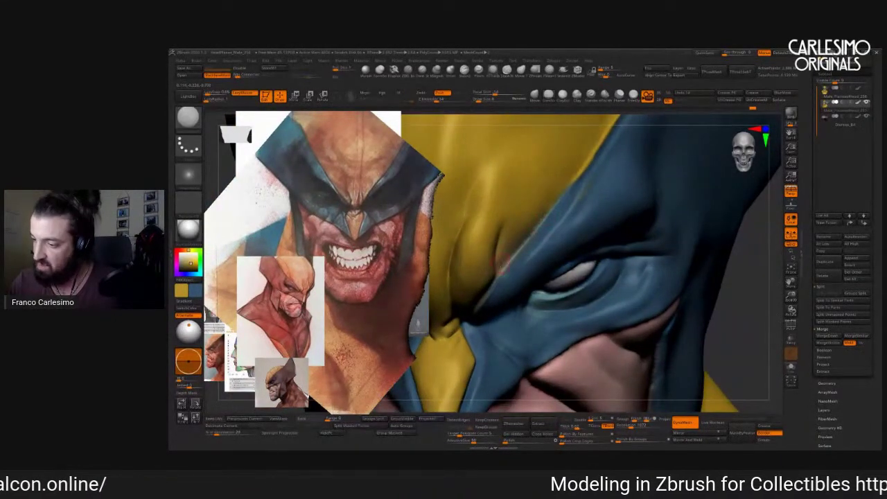
pyautogui.moveTo(568, 188)
pyautogui.mouseDown(button='right')
pyautogui.moveTo(528, 251)
pyautogui.moveTo(536, 258)
pyautogui.mouseUp(button='right')
pyautogui.moveTo(578, 185)
pyautogui.mouseDown(button='right')
pyautogui.moveTo(542, 240)
pyautogui.moveTo(572, 175)
pyautogui.moveTo(553, 237)
pyautogui.moveTo(553, 201)
pyautogui.moveTo(547, 235)
pyautogui.moveTo(544, 229)
pyautogui.mouseUp(button='right')
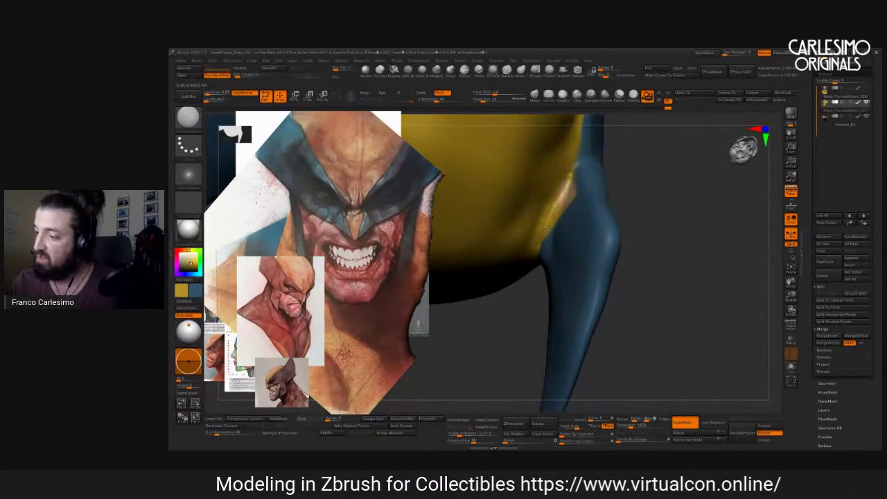
pyautogui.moveTo(565, 168)
pyautogui.mouseDown(button='right')
pyautogui.moveTo(636, 265)
pyautogui.moveTo(600, 225)
pyautogui.moveTo(670, 205)
pyautogui.mouseUp(button='right')
pyautogui.moveTo(649, 236); pyautogui.dragTo(636, 227, button='right')
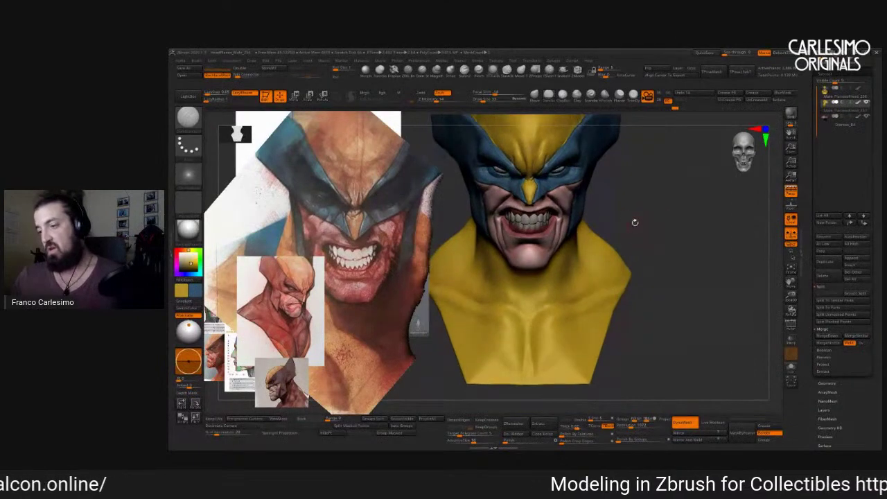
pyautogui.keyDown('ctrl'); pyautogui.moveTo(530, 271); pyautogui.dragTo(538, 261, button='right'); pyautogui.keyUp('ctrl')
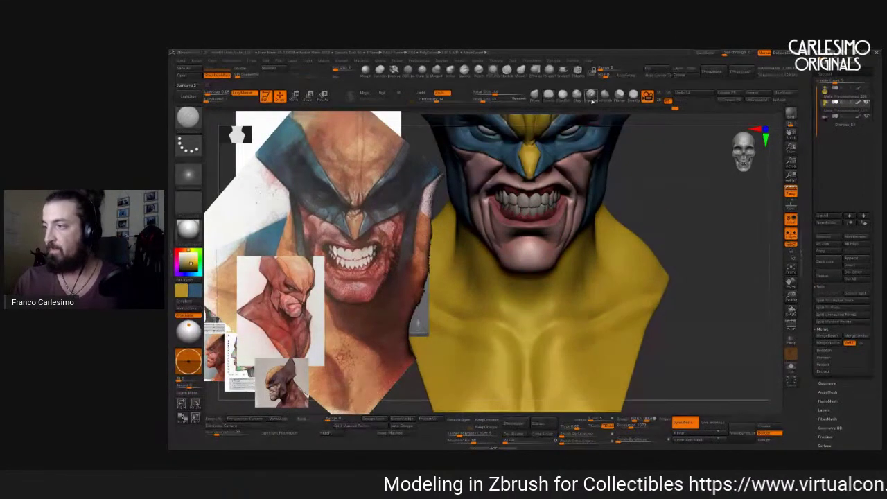
# Choose a different brush and alpha, then zoom in on the chin.
pyautogui.press('b')
pyautogui.click(276, 174)
pyautogui.press('b')
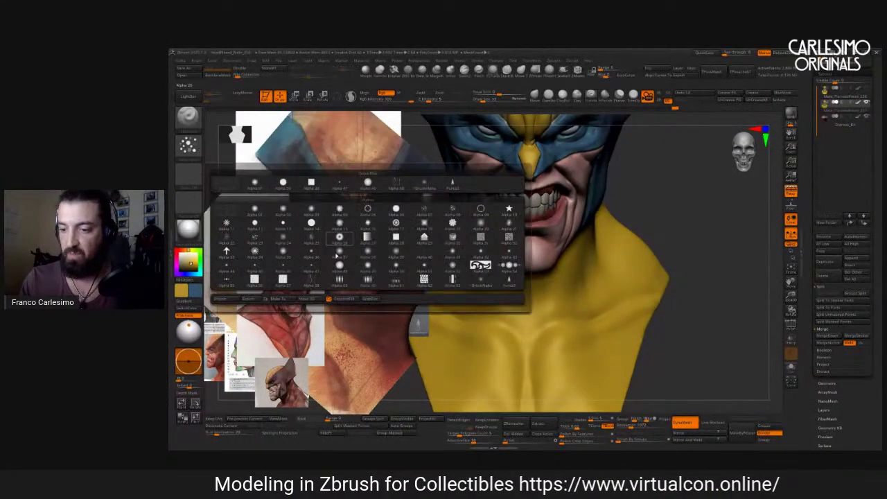
pyautogui.click(312, 278)
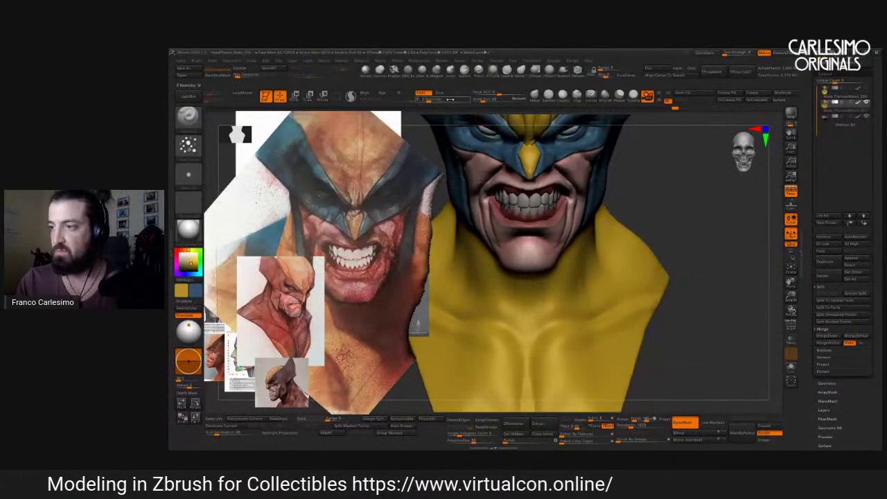
pyautogui.keyDown('ctrl'); pyautogui.moveTo(529, 248); pyautogui.dragTo(532, 258, button='right'); pyautogui.keyUp('ctrl')
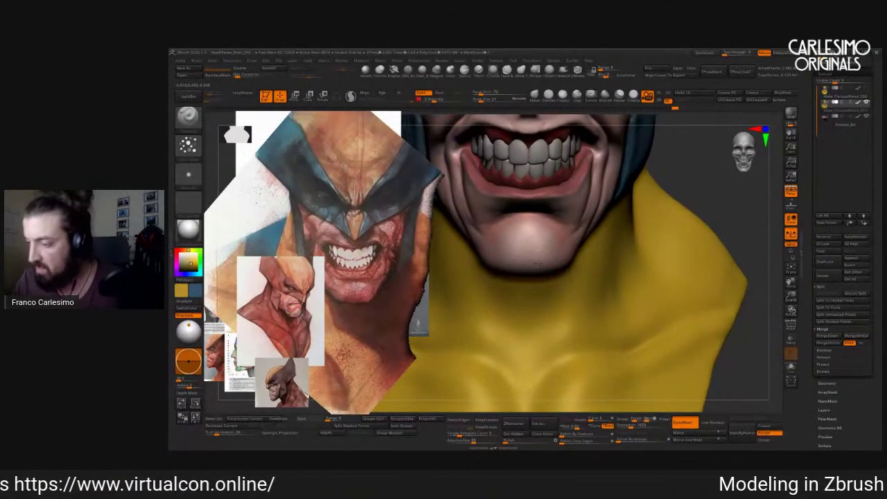
pyautogui.moveTo(536, 265); pyautogui.dragTo(549, 258, button='right')
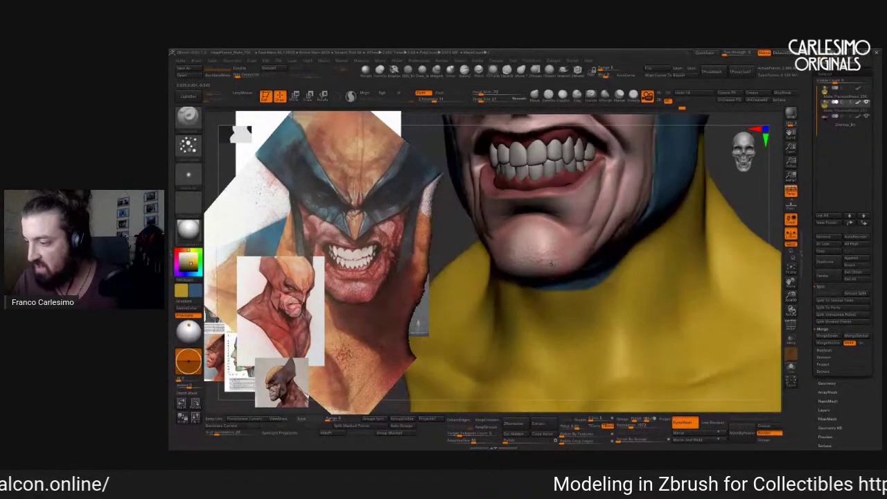
# Change the paint colour and turn the face to show the jaw and teeth.
pyautogui.click(195, 296)
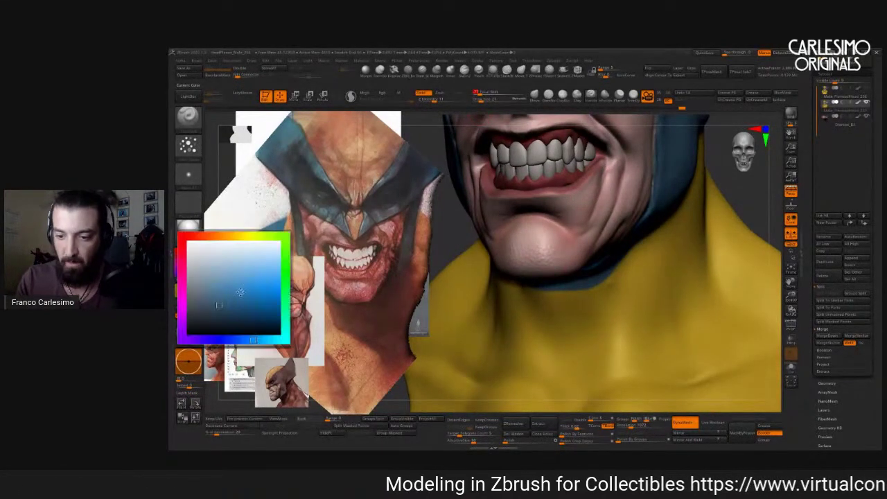
pyautogui.click(194, 310)
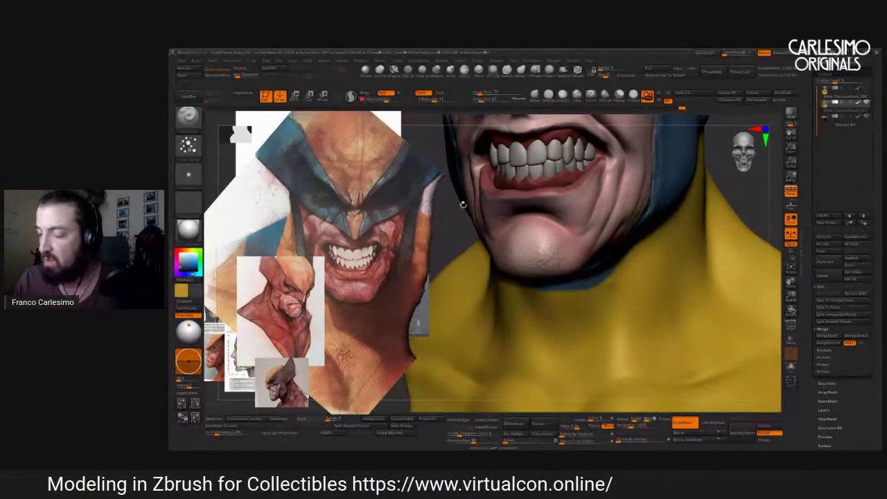
pyautogui.moveTo(548, 254)
pyautogui.mouseDown(button='right')
pyautogui.moveTo(575, 264)
pyautogui.moveTo(559, 252)
pyautogui.mouseUp(button='right')
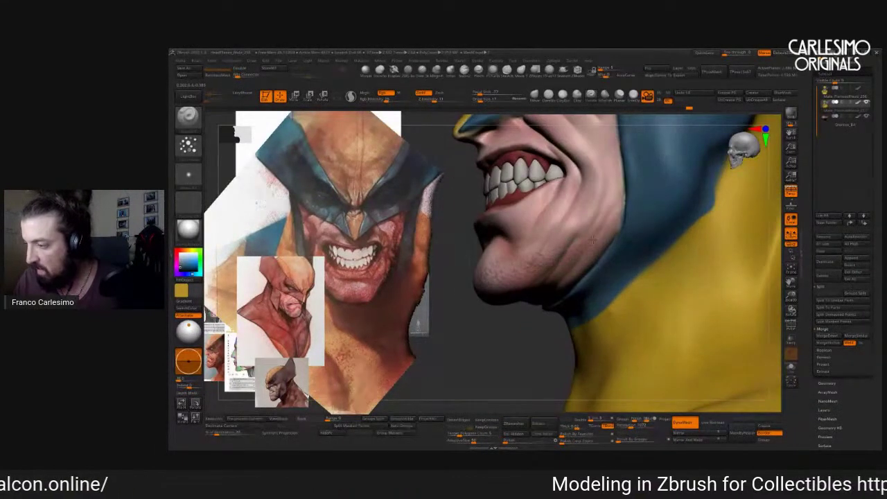
pyautogui.moveTo(583, 212); pyautogui.dragTo(521, 179, button='right')
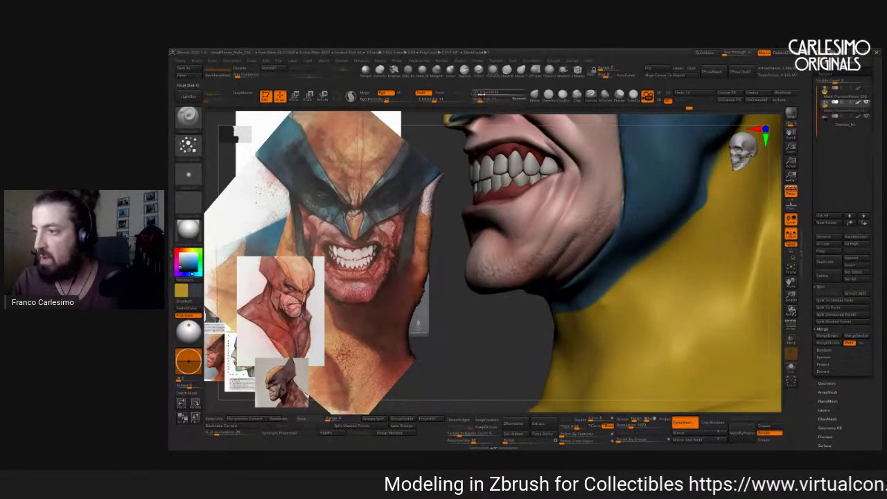
pyautogui.moveTo(580, 208); pyautogui.dragTo(591, 196, button='right')
pyautogui.moveTo(589, 241); pyautogui.dragTo(517, 258, button='right')
# Pick a new colour, turn off Rgb painting, and zoom out to the whole bust.
pyautogui.click(188, 262)
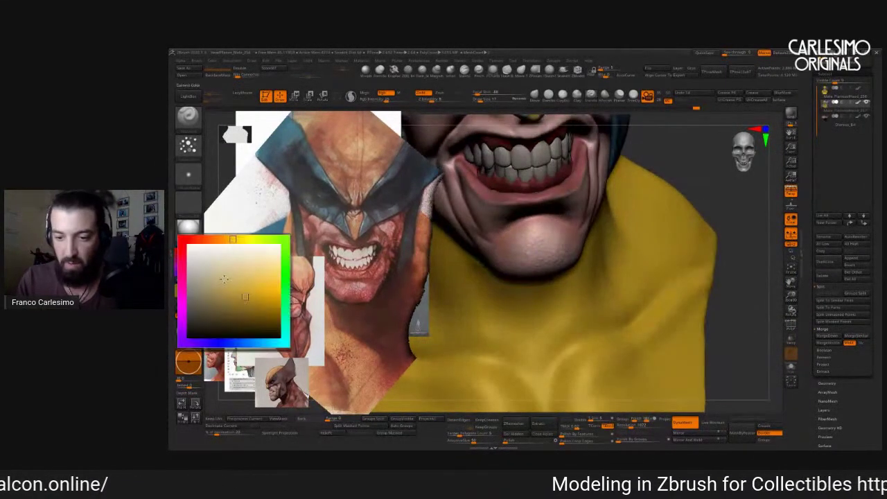
pyautogui.click(192, 253)
pyautogui.click(385, 92)
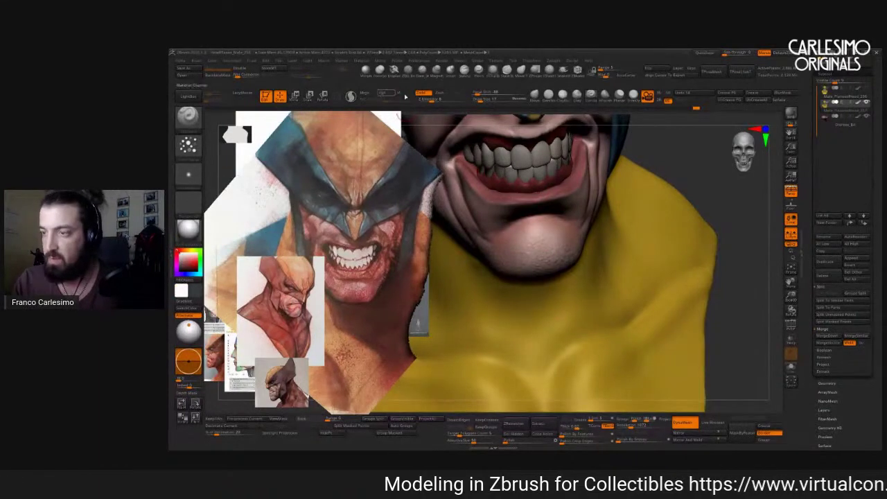
pyautogui.moveTo(535, 254); pyautogui.dragTo(548, 202, button='right')
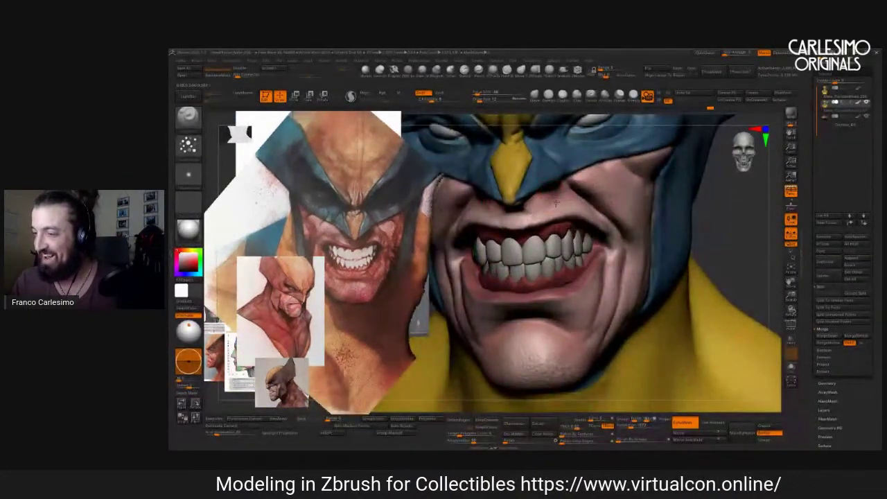
pyautogui.moveTo(589, 208); pyautogui.dragTo(682, 234, button='right')
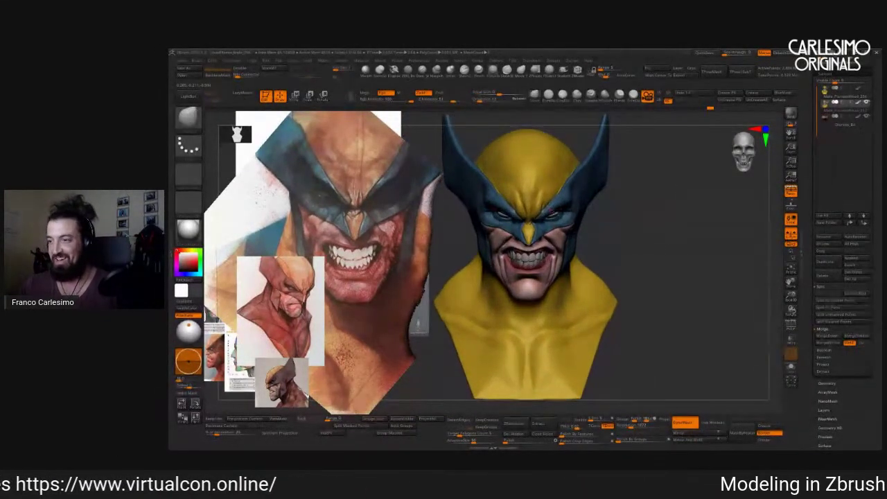
# Zoom in and out on the bust and hold Shift for the Smooth brush.
pyautogui.scroll(3, 541, 202)
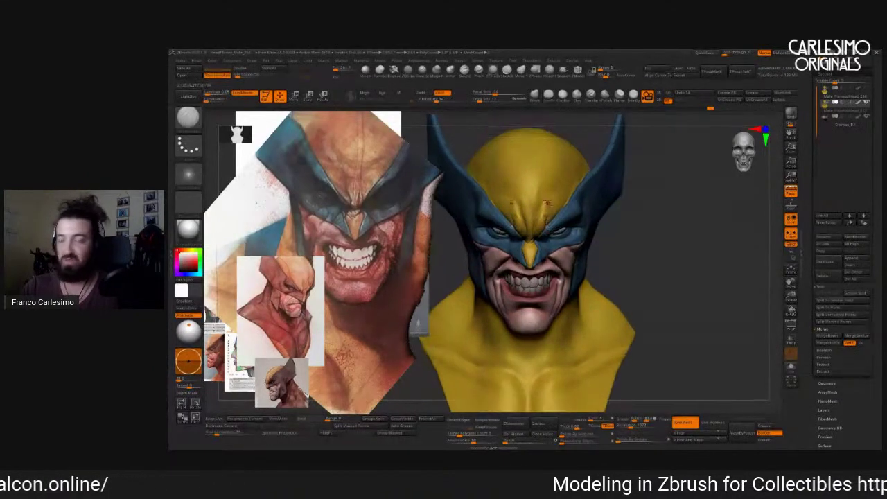
pyautogui.scroll(2, 540, 217)
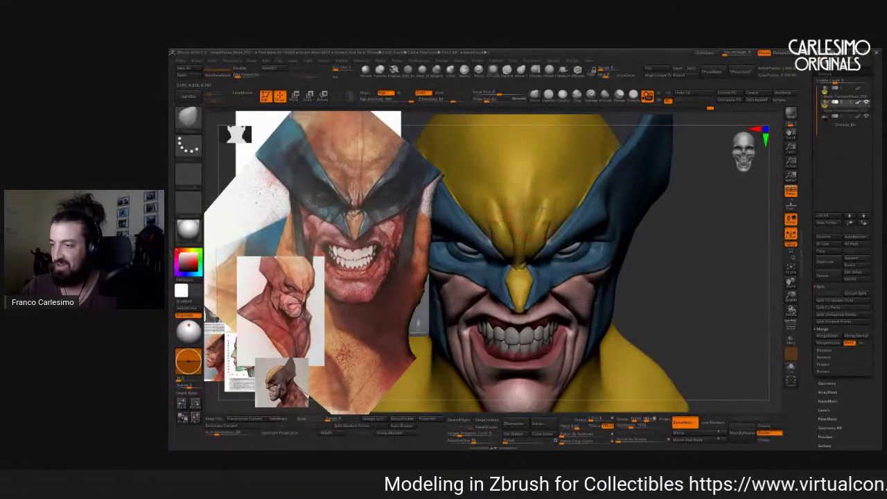
pyautogui.scroll(-3, 546, 201)
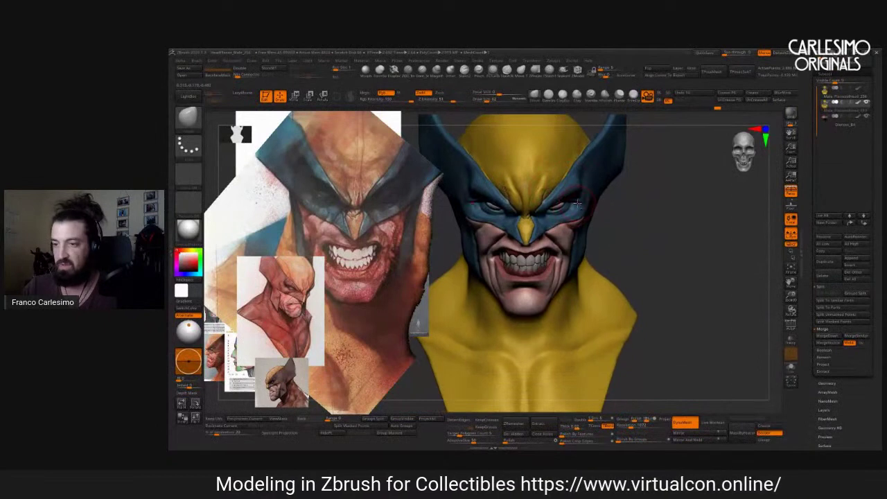
pyautogui.scroll(1, 572, 192)
pyautogui.press('space')
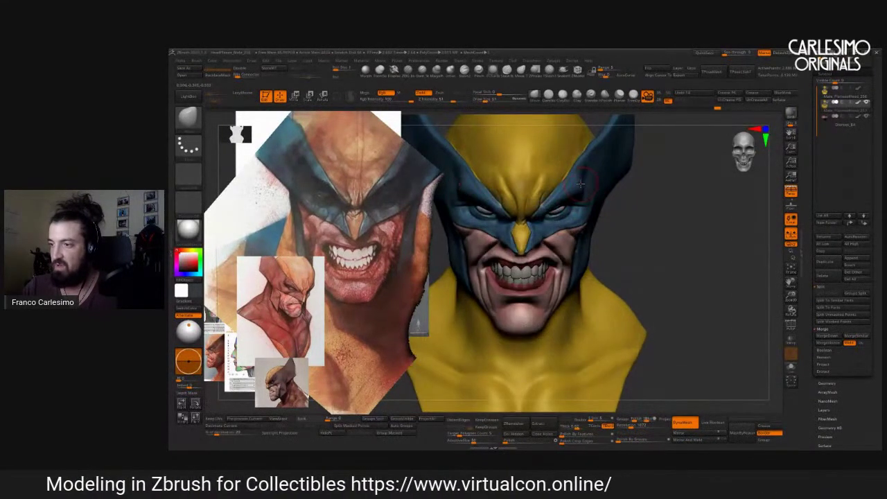
pyautogui.scroll(2, 497, 202)
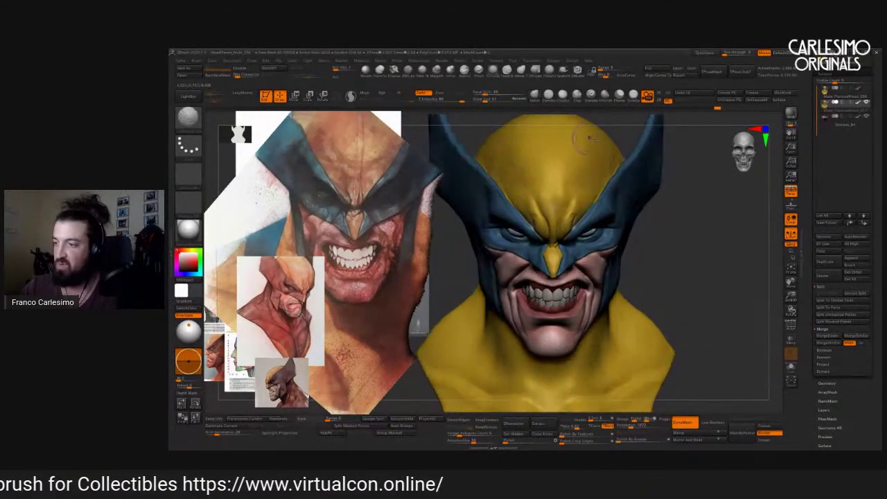
pyautogui.scroll(-4, 697, 210)
pyautogui.scroll(2, 677, 187)
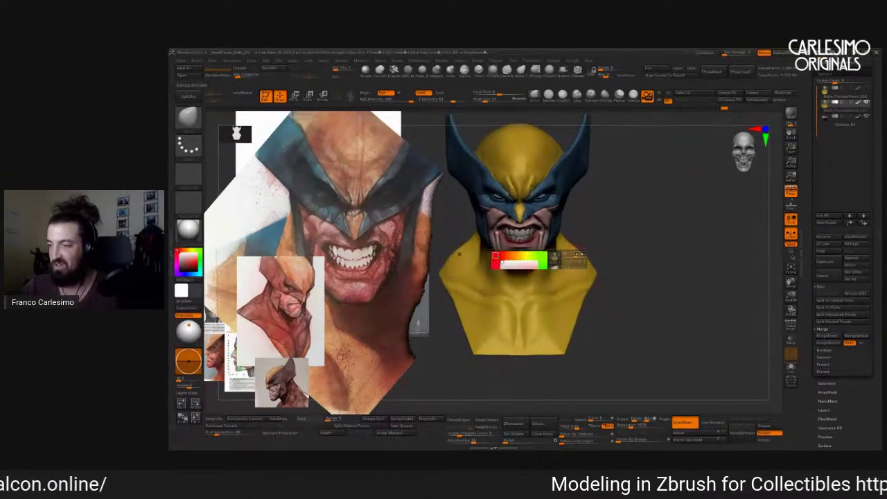
pyautogui.scroll(2, 585, 197)
pyautogui.press('shift')
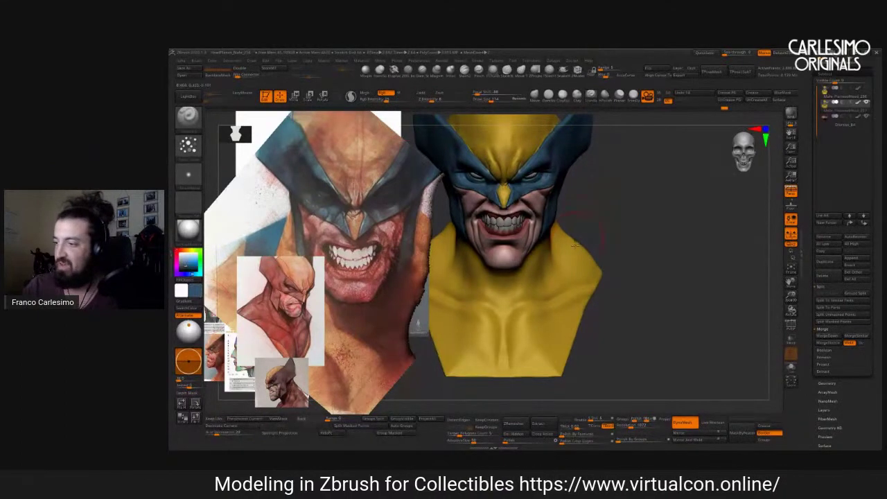
pyautogui.moveTo(579, 231); pyautogui.dragTo(565, 255)
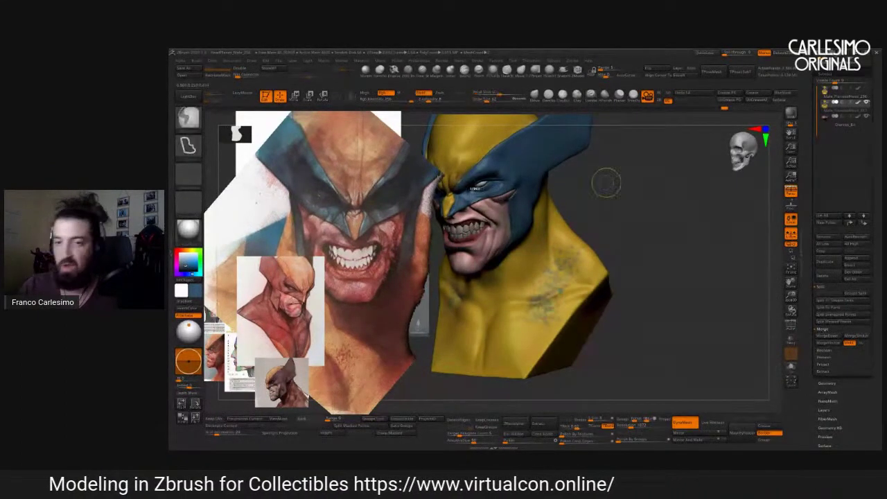
# Set the brush stroke to Spray and turn the bust to a straight front view.
pyautogui.click(188, 144)
pyautogui.click(305, 144)
pyautogui.click(188, 174)
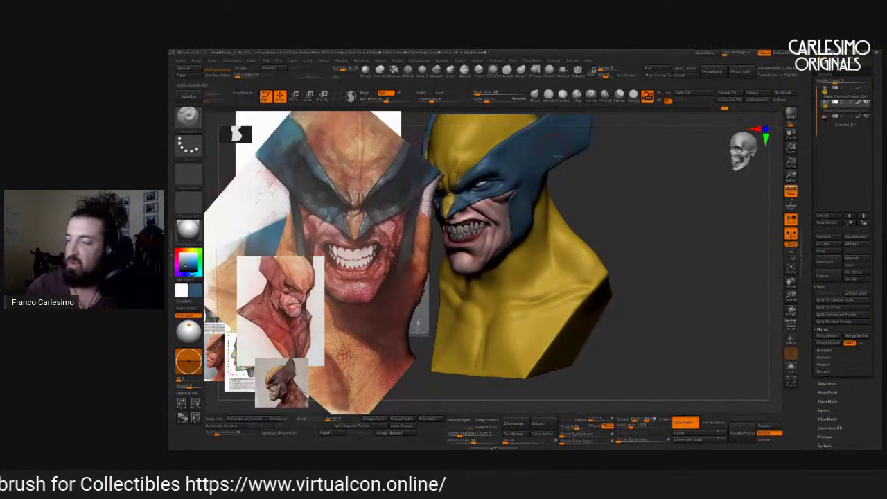
pyautogui.moveTo(559, 258)
pyautogui.keyDown('shift'); pyautogui.mouseDown()
pyautogui.moveTo(571, 232)
pyautogui.moveTo(598, 251)
pyautogui.moveTo(560, 313)
pyautogui.moveTo(640, 319)
pyautogui.mouseUp(); pyautogui.keyUp('shift')
pyautogui.press('space')
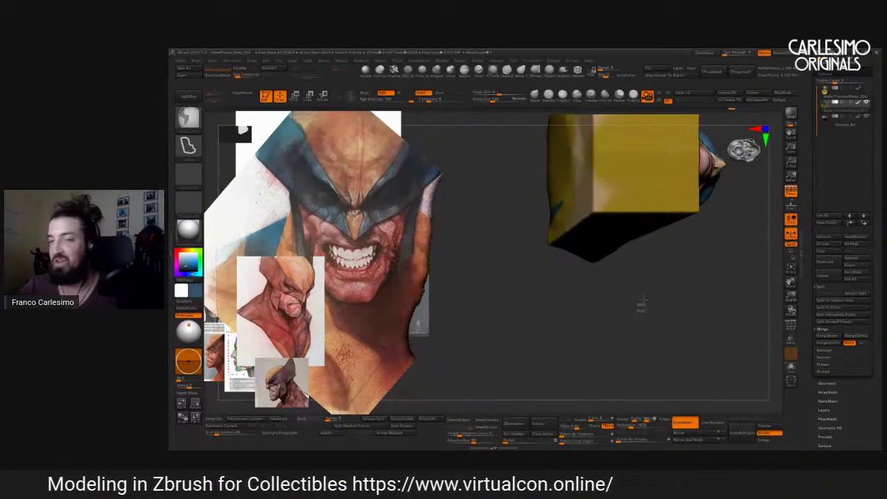
# Turn the bust front-on, frame it with F, and hide the reference images with Shift+Z.
pyautogui.moveTo(637, 293); pyautogui.dragTo(783, 198)
pyautogui.press('f')
pyautogui.hotkey('shift', 'z')
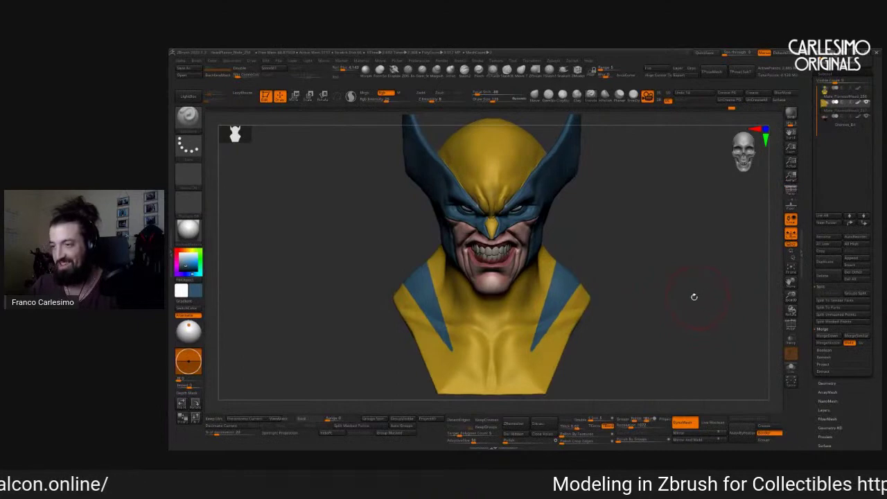
pyautogui.press('space')
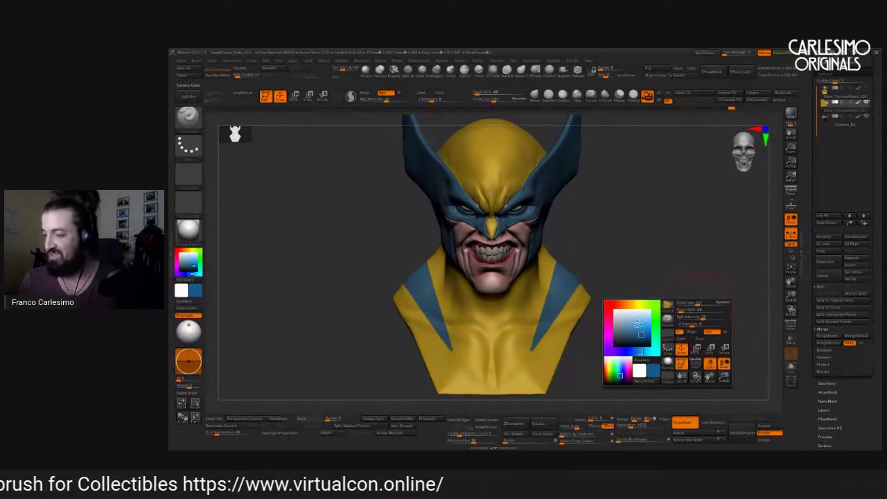
# Sample black into the secondary colour and make the canvas background pure black.
pyautogui.click(639, 323)
pyautogui.click(675, 243)
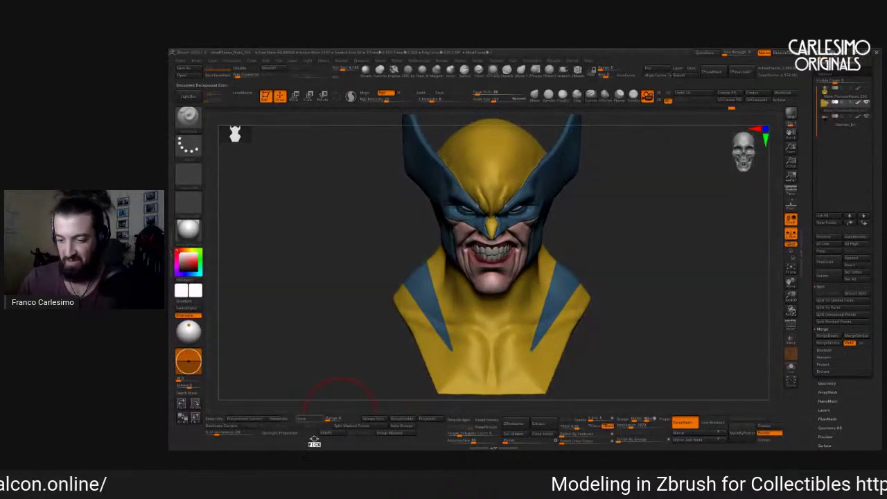
pyautogui.moveTo(298, 435); pyautogui.dragTo(184, 266)
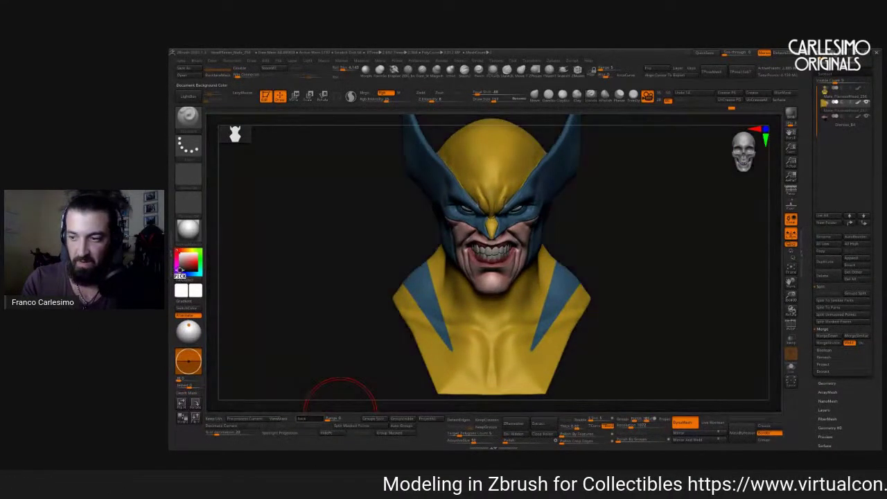
pyautogui.click(189, 274)
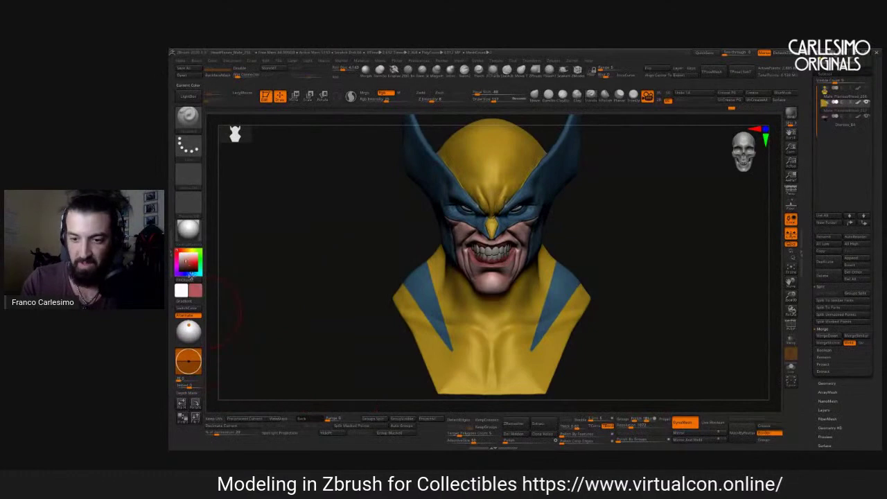
pyautogui.moveTo(184, 262); pyautogui.dragTo(237, 338)
pyautogui.moveTo(308, 420); pyautogui.dragTo(305, 389)
# Move the light placement to brighten the bust's shading and reposition it on the canvas.
pyautogui.moveTo(684, 245); pyautogui.dragTo(796, 208)
pyautogui.moveTo(700, 158); pyautogui.dragTo(684, 242)
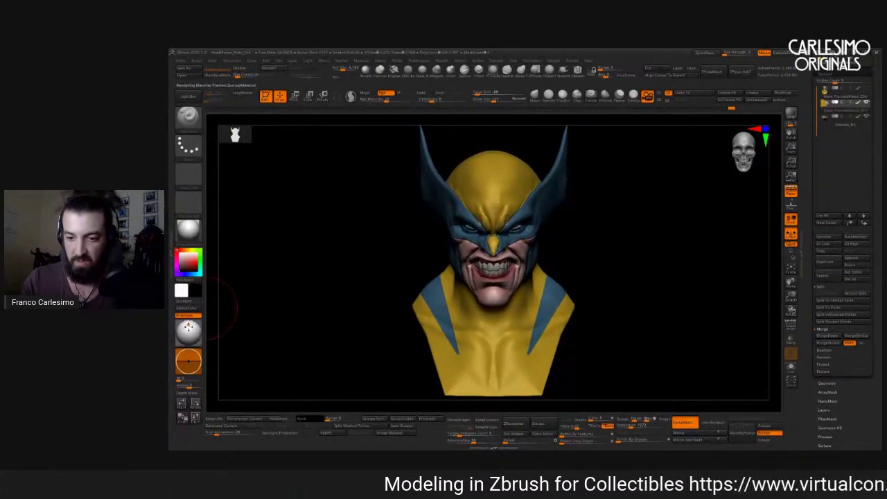
pyautogui.click(189, 330)
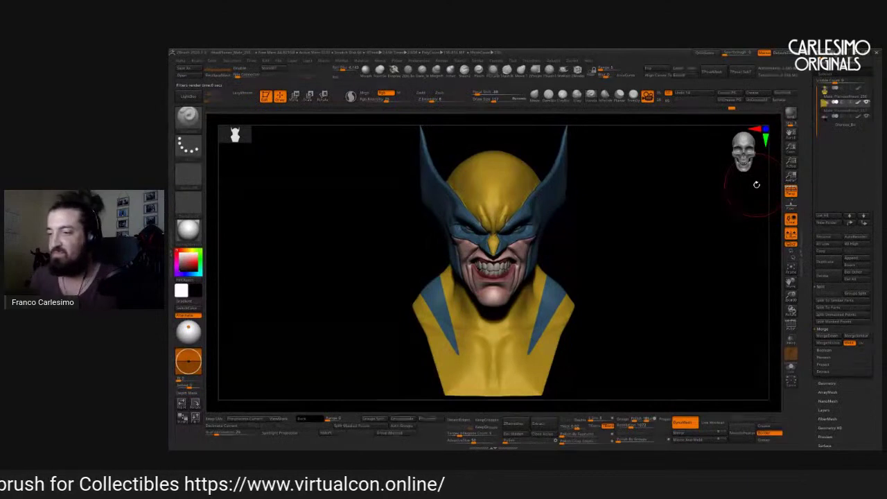
pyautogui.moveTo(669, 235); pyautogui.dragTo(624, 247)
pyautogui.moveTo(515, 220); pyautogui.dragTo(674, 298)
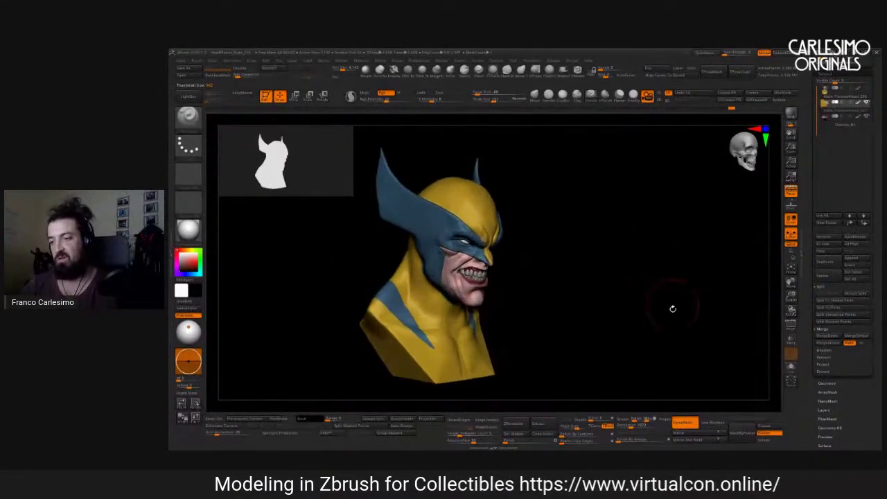
# Hide the reference image collage and line the bust up in a centred front view.
pyautogui.hotkey('shift', 'z')
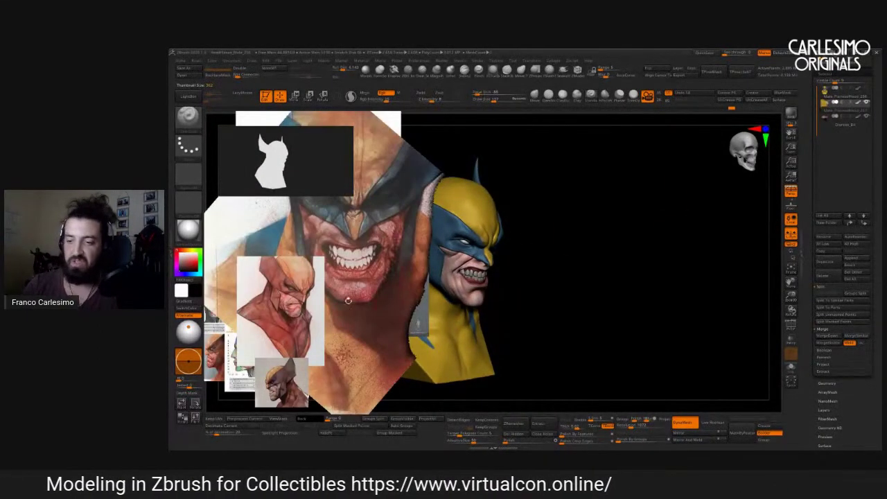
pyautogui.press('z')
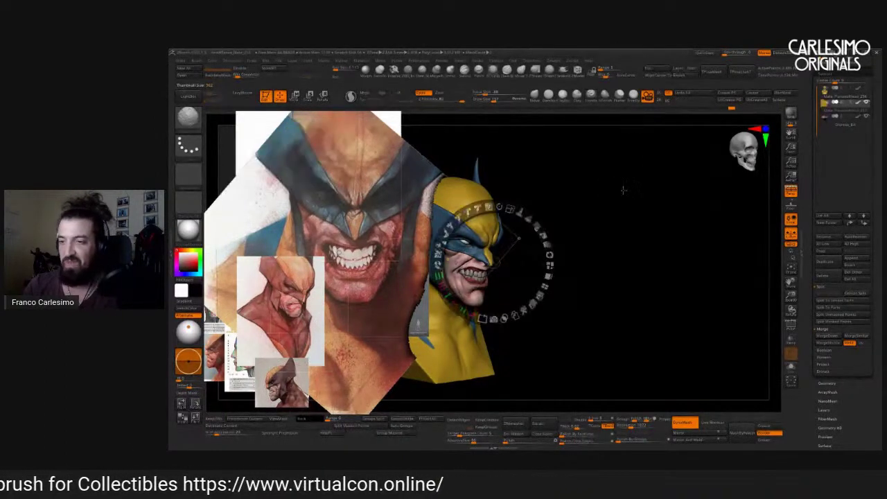
pyautogui.hotkey('shift', 'z')
pyautogui.moveTo(630, 214)
pyautogui.mouseDown()
pyautogui.moveTo(642, 213)
pyautogui.moveTo(533, 193)
pyautogui.moveTo(528, 204)
pyautogui.moveTo(534, 190)
pyautogui.mouseUp()
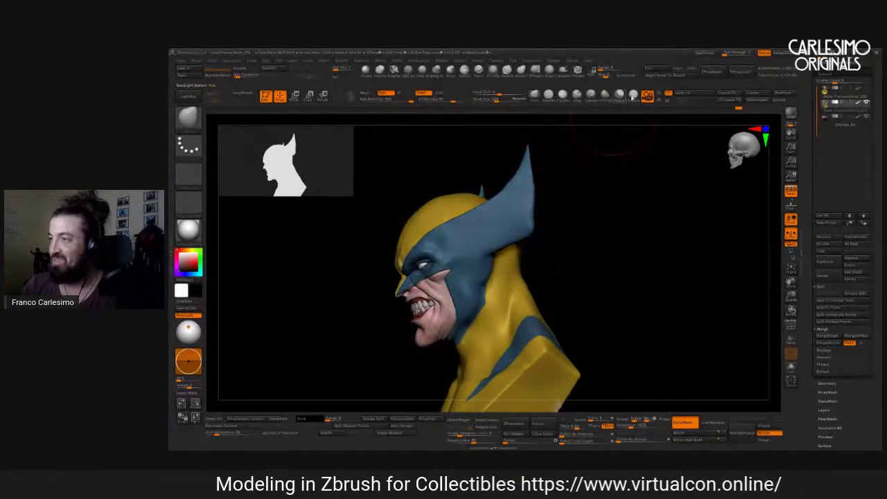
pyautogui.keyDown('shift'); pyautogui.moveTo(527, 154); pyautogui.dragTo(560, 198); pyautogui.keyUp('shift')
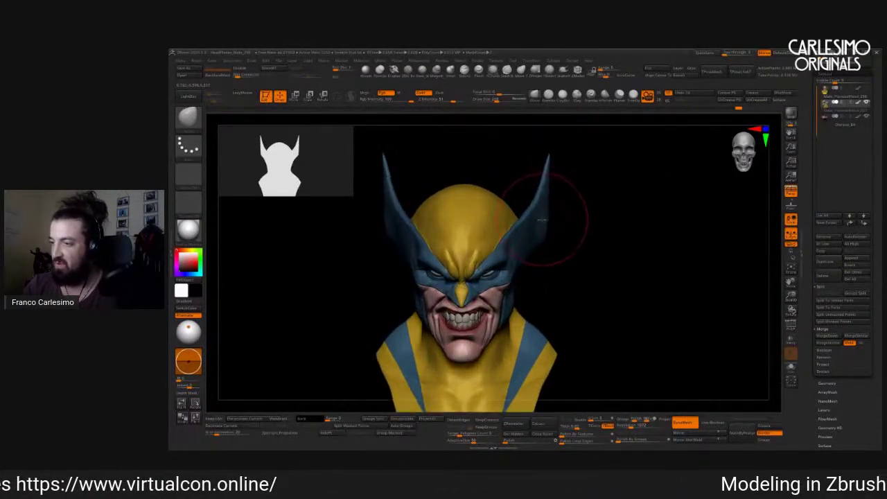
pyautogui.moveTo(553, 242); pyautogui.dragTo(677, 345)
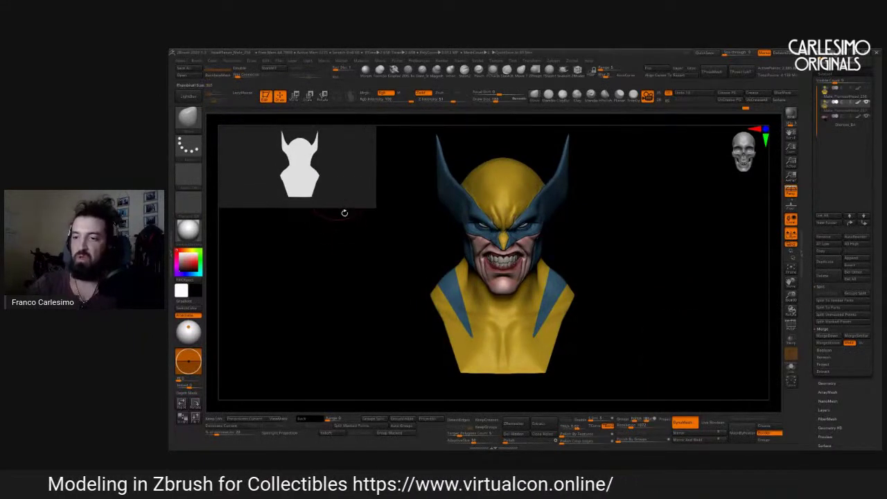
pyautogui.moveTo(634, 198); pyautogui.dragTo(831, 152)
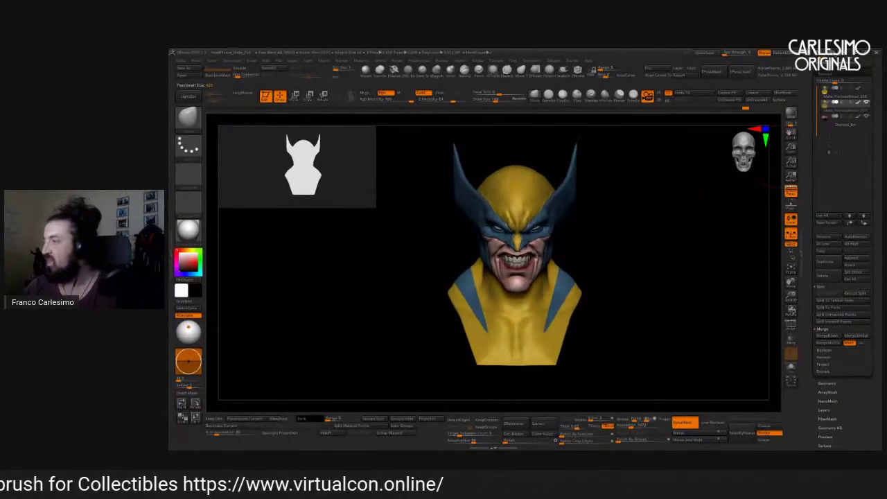
# Select another subtool and Move-brush both horn tips slightly outward with symmetry.
pyautogui.click(825, 262)
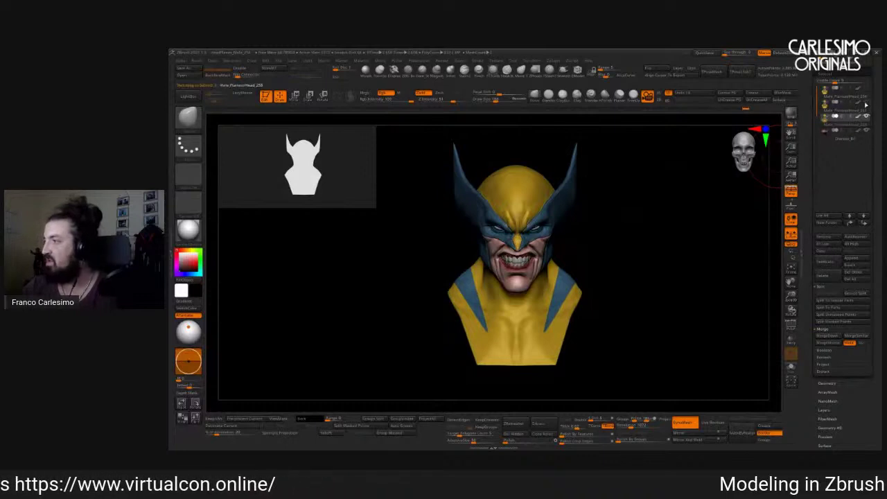
pyautogui.moveTo(617, 208); pyautogui.dragTo(624, 178)
pyautogui.moveTo(598, 213); pyautogui.dragTo(539, 236)
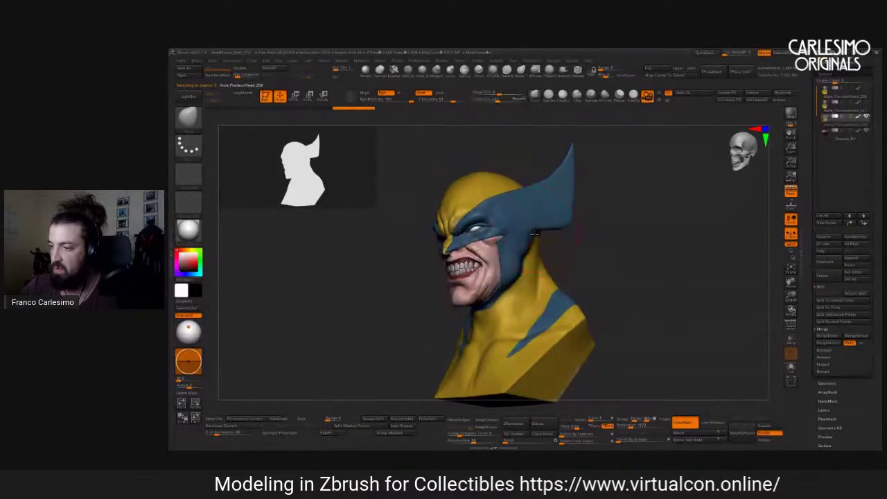
pyautogui.moveTo(538, 238)
pyautogui.mouseDown(button='right')
pyautogui.moveTo(564, 225)
pyautogui.moveTo(568, 200)
pyautogui.moveTo(576, 205)
pyautogui.mouseUp(button='right')
pyautogui.rightClick(577, 211)
pyautogui.moveTo(575, 166); pyautogui.dragTo(577, 166)
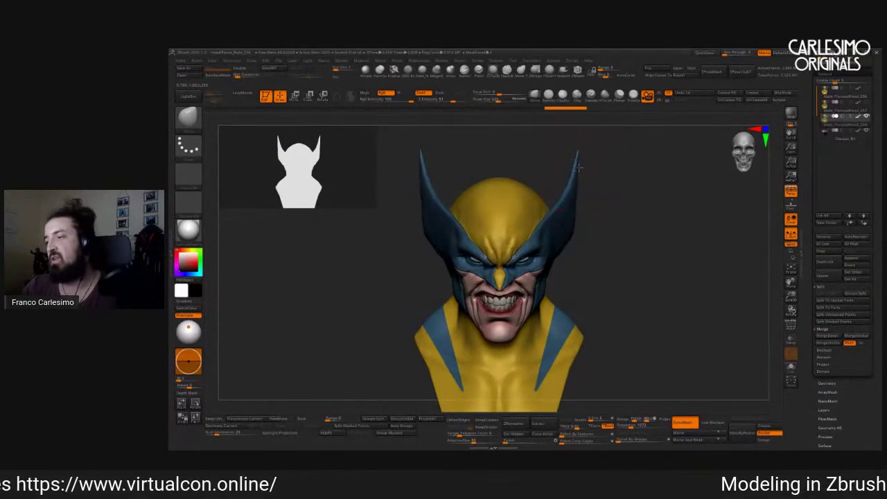
# Zoom in close on the snarling mouth to inspect the teeth.
pyautogui.keyDown('alt'); pyautogui.moveTo(581, 151); pyautogui.dragTo(754, 179, button='right'); pyautogui.keyUp('alt')
pyautogui.keyDown('alt'); pyautogui.moveTo(666, 219); pyautogui.dragTo(516, 211, button='right'); pyautogui.keyUp('alt')
pyautogui.moveTo(501, 251); pyautogui.dragTo(532, 223, button='right')
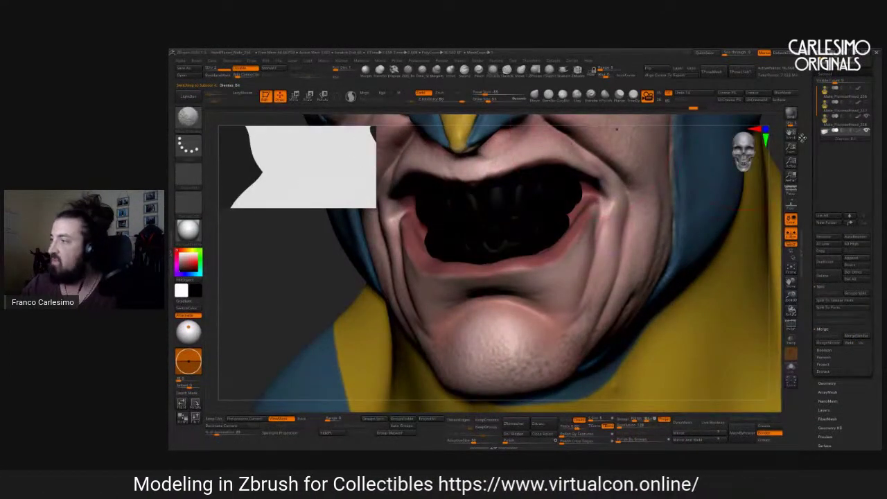
# Turn on PolyFrame, Solo the teeth subtool, and Auto Group so each tooth has its own polygroup.
pyautogui.click(850, 132)
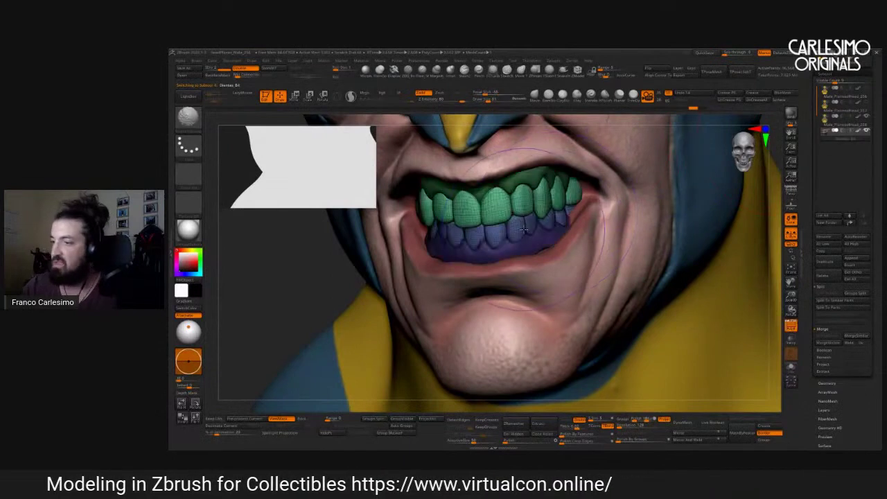
pyautogui.moveTo(524, 229); pyautogui.dragTo(509, 233, button='right')
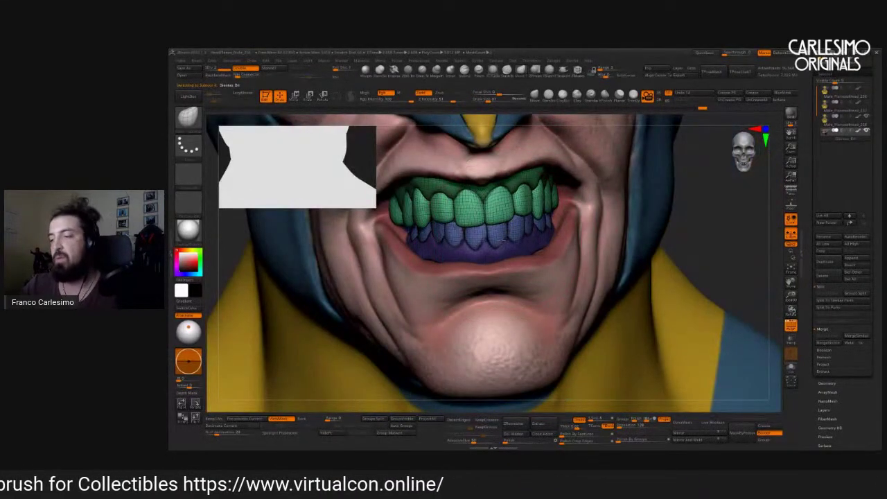
pyautogui.click(791, 368)
pyautogui.keyDown('alt'); pyautogui.moveTo(501, 213); pyautogui.dragTo(505, 204, button='right'); pyautogui.keyUp('alt')
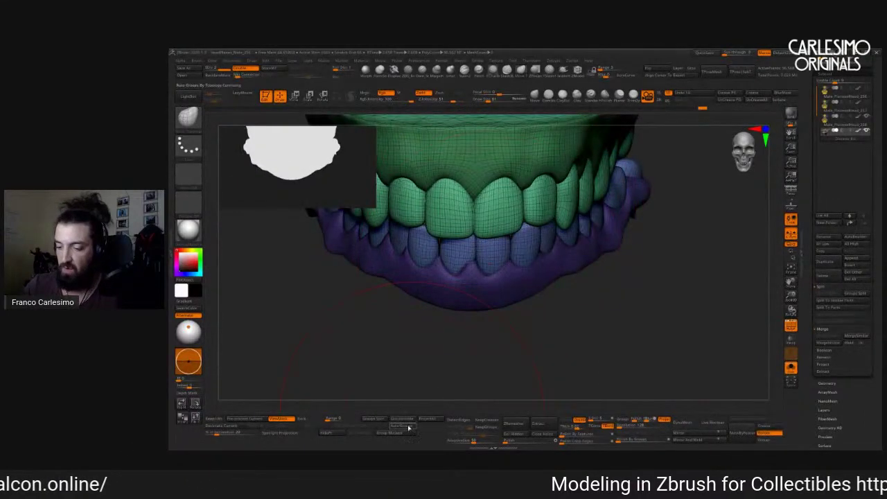
pyautogui.scroll(-3, 859, 246)
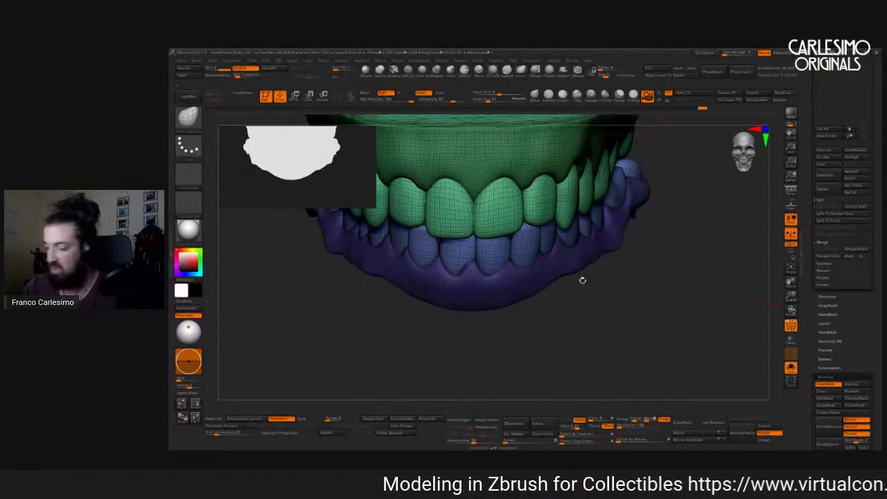
pyautogui.click(408, 426)
pyautogui.press('f')
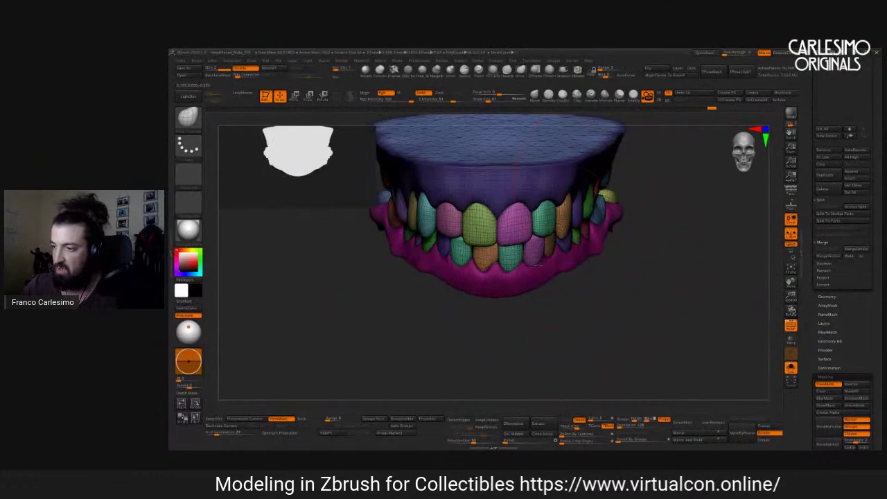
# Compare the grouped teeth against the face, toggling the wireframe and Solo view.
pyautogui.hotkey('shift', 'f')
pyautogui.hotkey('shift', 'f')
pyautogui.hotkey('alt', 's')
pyautogui.hotkey('alt', 's')
pyautogui.hotkey('shift', 'f')
pyautogui.hotkey('alt', 's')
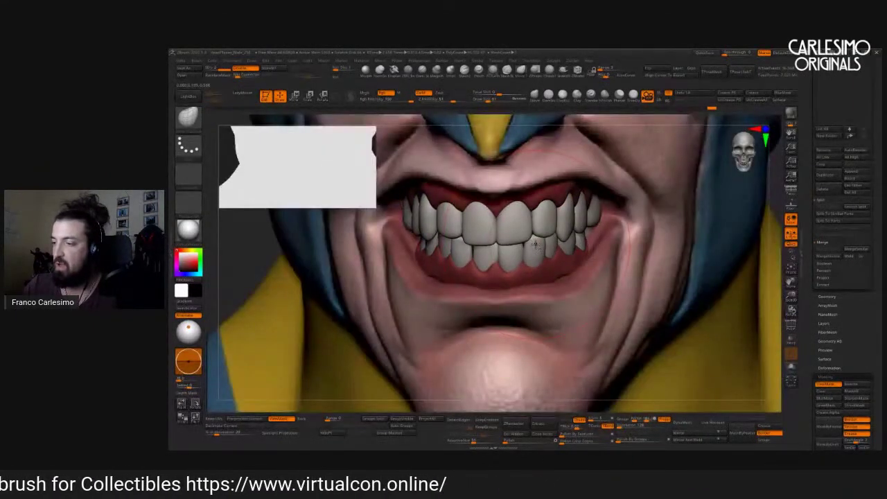
pyautogui.moveTo(535, 244); pyautogui.dragTo(532, 274, button='right')
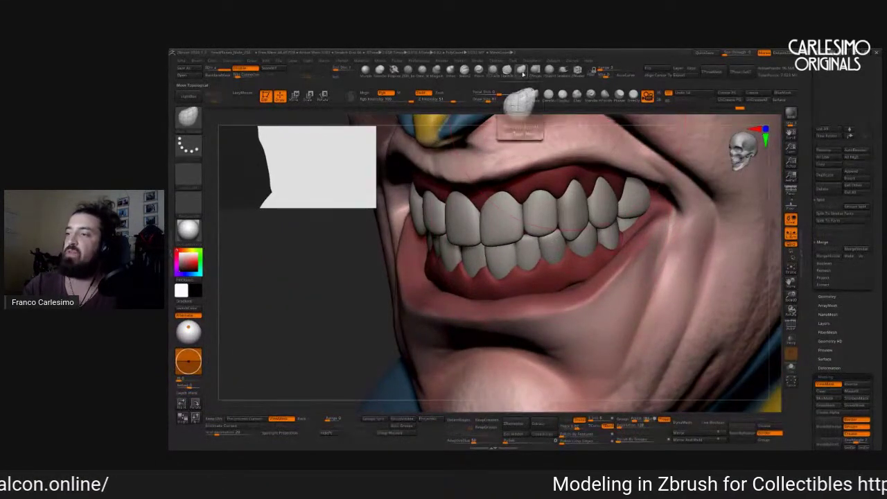
pyautogui.hotkey('alt', 's')
pyautogui.hotkey('alt', 's')
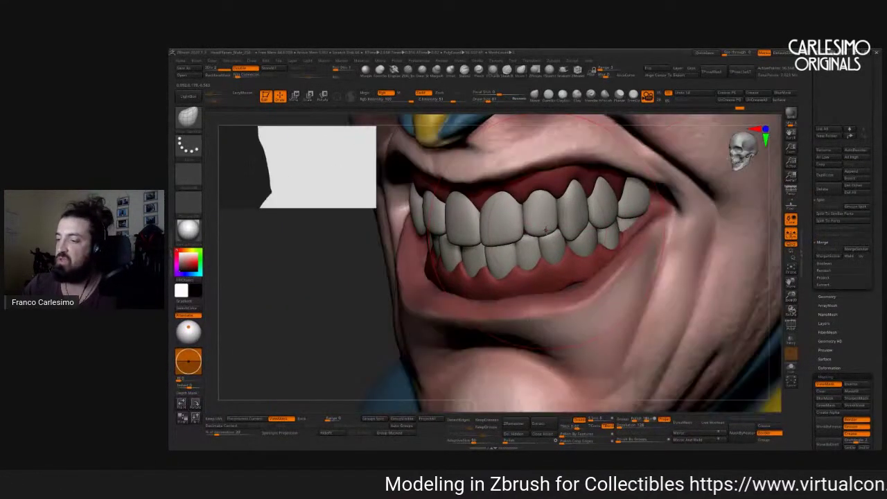
pyautogui.hotkey('alt', 's')
# Isolate a single lower tooth with Ctrl+Shift click, after undoing a test pull.
pyautogui.press('space')
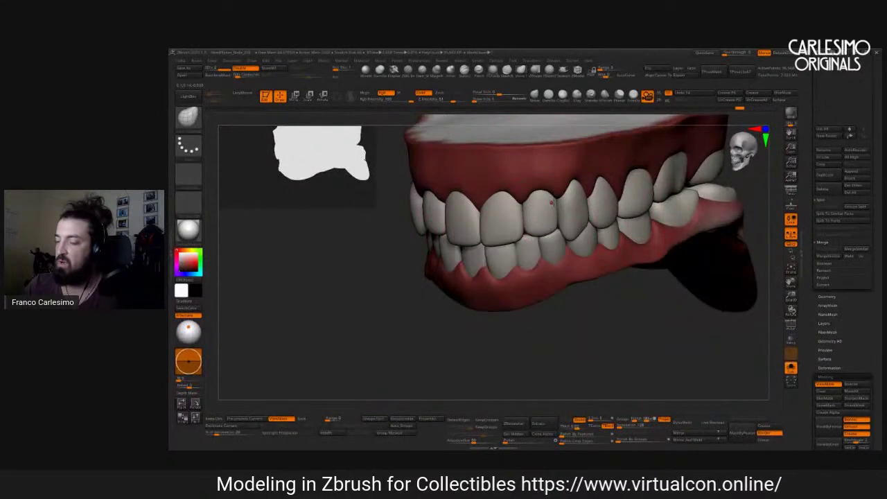
pyautogui.moveTo(525, 239); pyautogui.dragTo(528, 287, button='right')
pyautogui.moveTo(547, 241); pyautogui.dragTo(682, 251)
pyautogui.hotkey('ctrl', 'z')
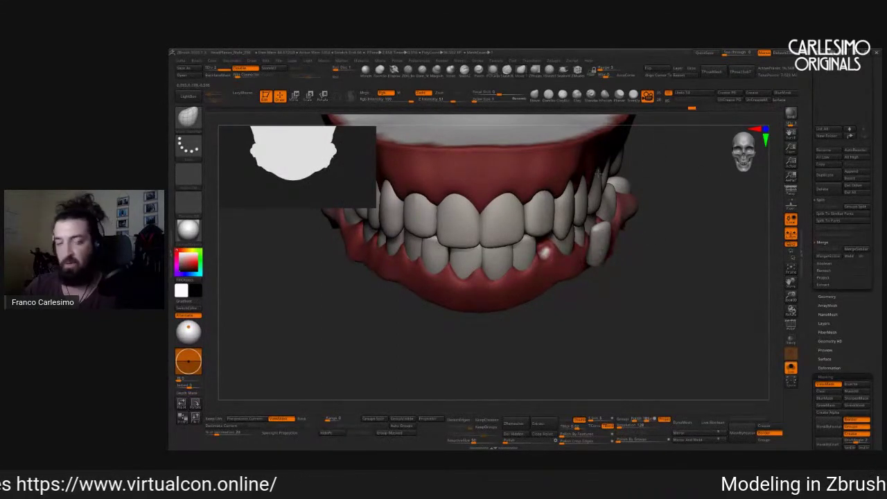
pyautogui.moveTo(687, 217); pyautogui.dragTo(531, 205, button='right')
pyautogui.rightClick(565, 239)
pyautogui.rightClick(542, 234)
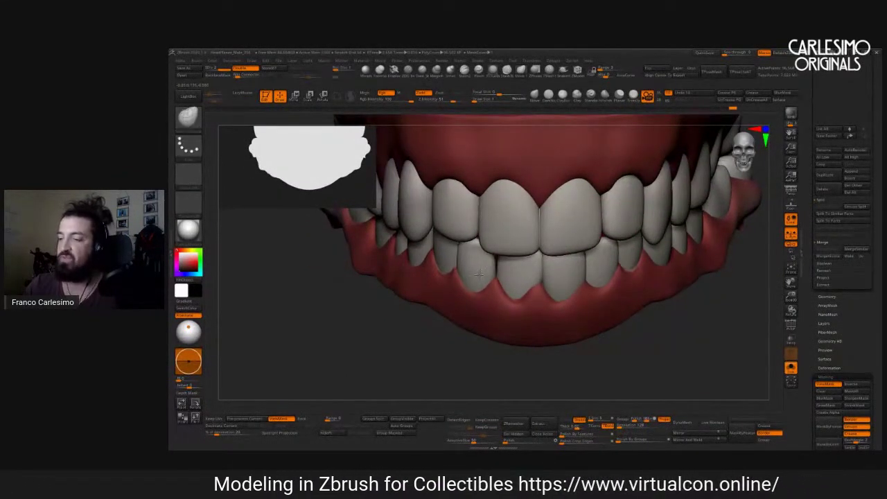
pyautogui.keyDown('ctrl'); pyautogui.keyDown('shift'); pyautogui.click(481, 283); pyautogui.keyUp('shift'); pyautogui.keyUp('ctrl')
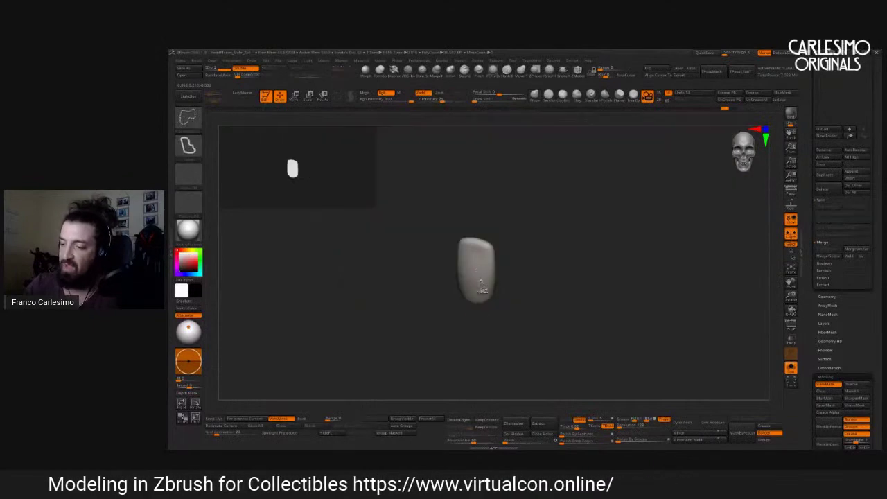
# Mask the isolated tooth, invert the mask, and Transpose-move it out of line.
pyautogui.keyDown('ctrl'); pyautogui.click(449, 356); pyautogui.keyUp('ctrl')
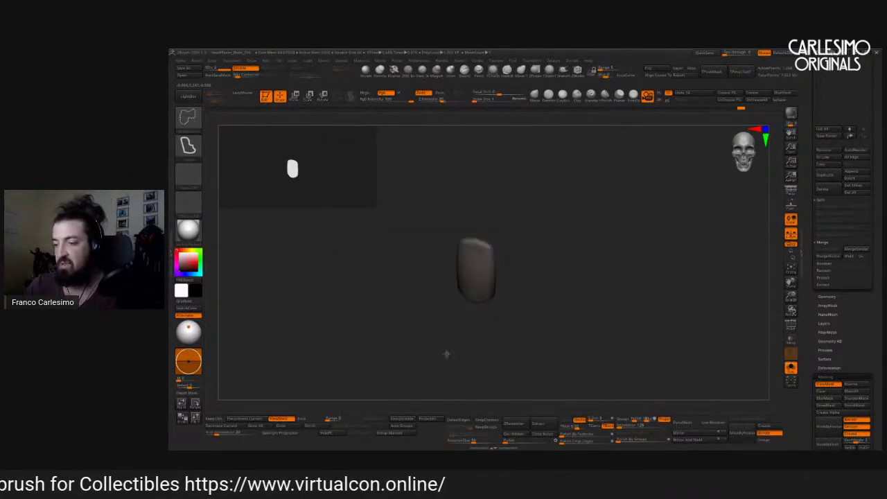
pyautogui.keyDown('ctrl'); pyautogui.keyDown('shift'); pyautogui.click(450, 355); pyautogui.keyUp('shift'); pyautogui.keyUp('ctrl')
pyautogui.keyDown('ctrl'); pyautogui.click(454, 359); pyautogui.keyUp('ctrl')
pyautogui.press('w')
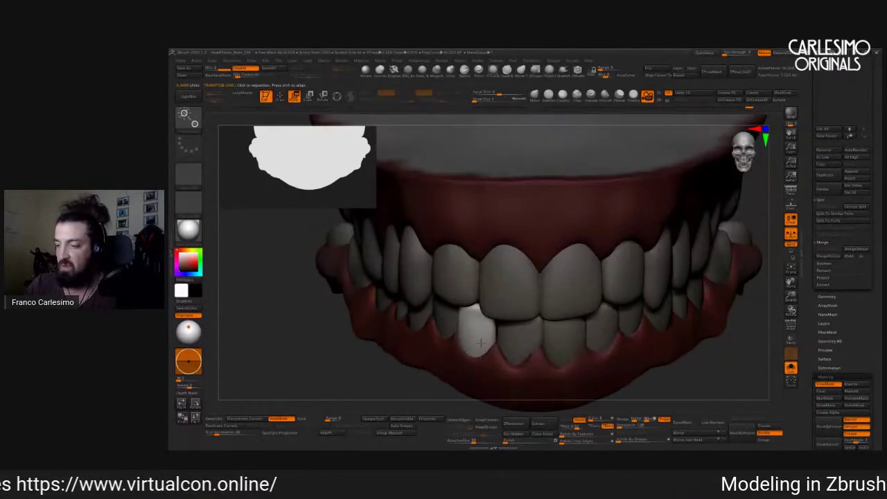
pyautogui.click(481, 276)
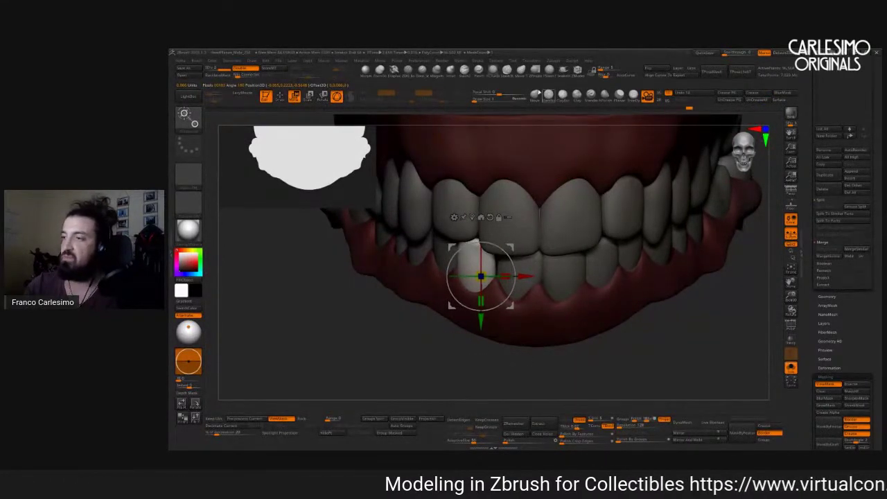
pyautogui.press('q')
pyautogui.hotkey('ctrl', 'shift', 'a')
# Frame the denture, restore the full Wolverine bust, and switch to the Standard brush.
pyautogui.moveTo(478, 264)
pyautogui.mouseDown(button='right')
pyautogui.moveTo(486, 257)
pyautogui.moveTo(471, 257)
pyautogui.moveTo(480, 258)
pyautogui.mouseUp(button='right')
pyautogui.press('f')
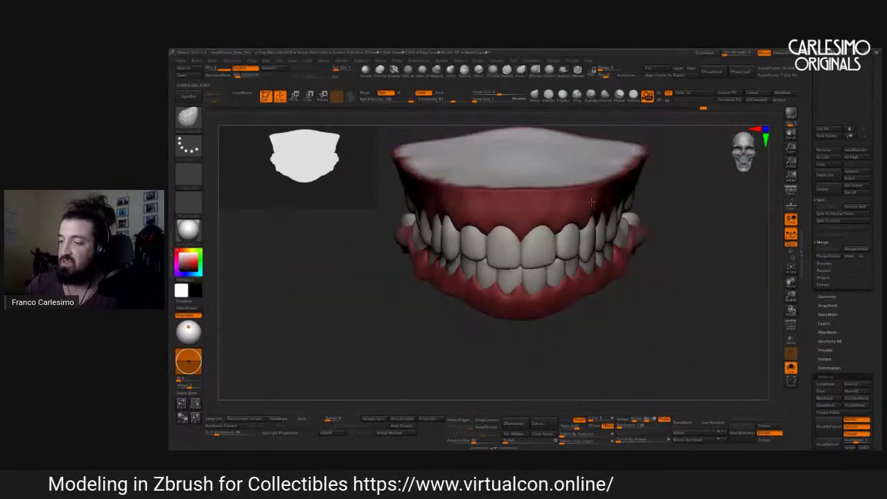
pyautogui.keyDown('ctrl'); pyautogui.moveTo(507, 287); pyautogui.dragTo(525, 257, button='right'); pyautogui.keyUp('ctrl')
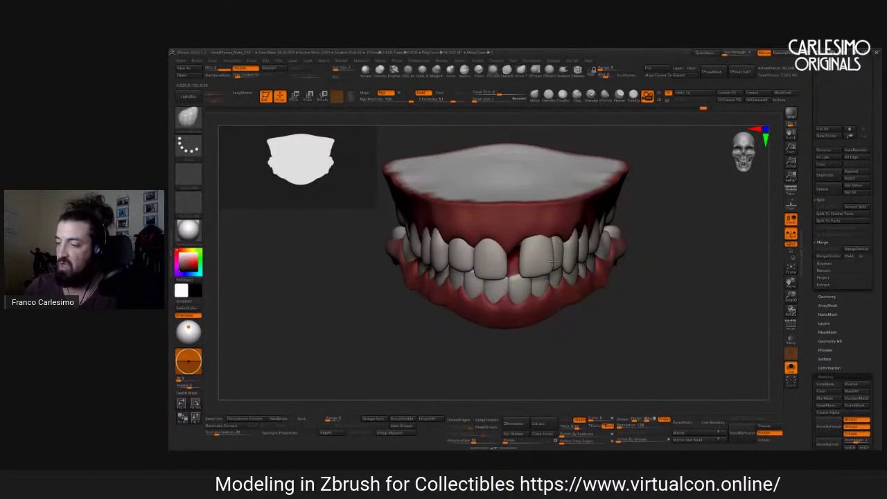
pyautogui.hotkey('ctrl', 'shift', 's')
pyautogui.moveTo(535, 271); pyautogui.dragTo(496, 320)
pyautogui.press('f')
pyautogui.press('b')
pyautogui.press('s')
pyautogui.press('t')
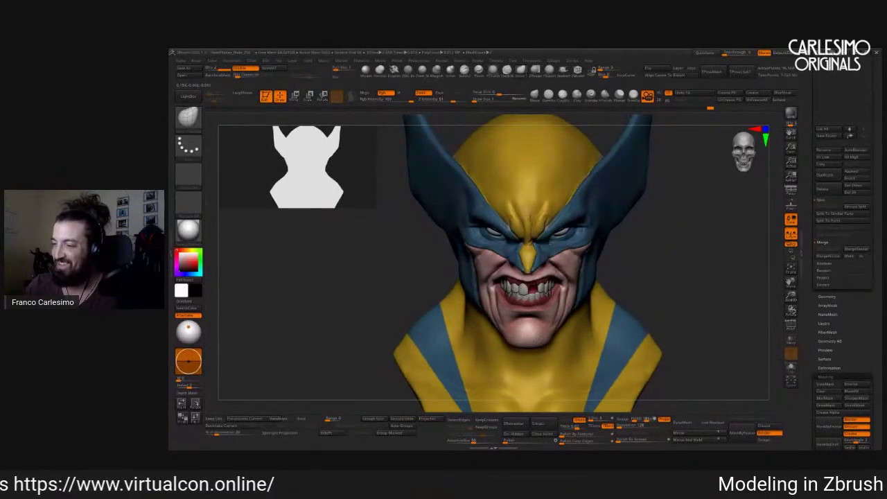
# Set the brush stroke to Dots and bring up the Wolverine references, repositioning the large painting.
pyautogui.moveTo(653, 242); pyautogui.dragTo(684, 193)
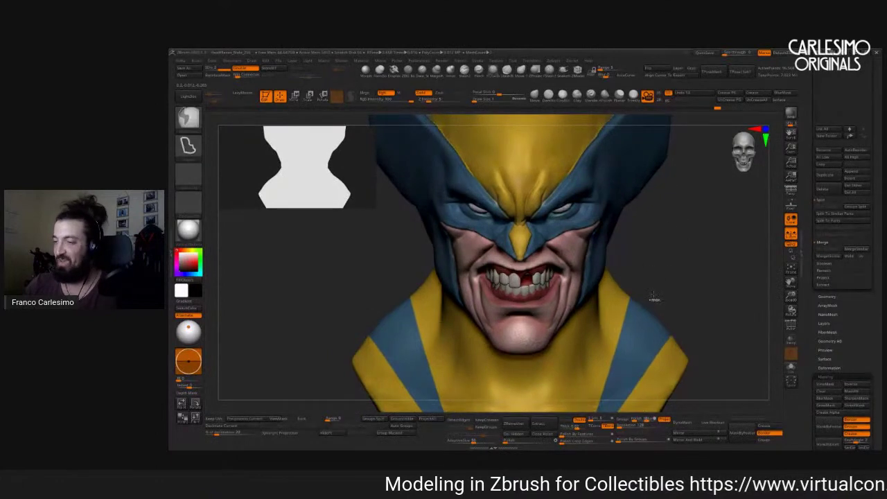
pyautogui.press('b')
pyautogui.press('c')
pyautogui.press('b')
pyautogui.moveTo(656, 245); pyautogui.dragTo(624, 249)
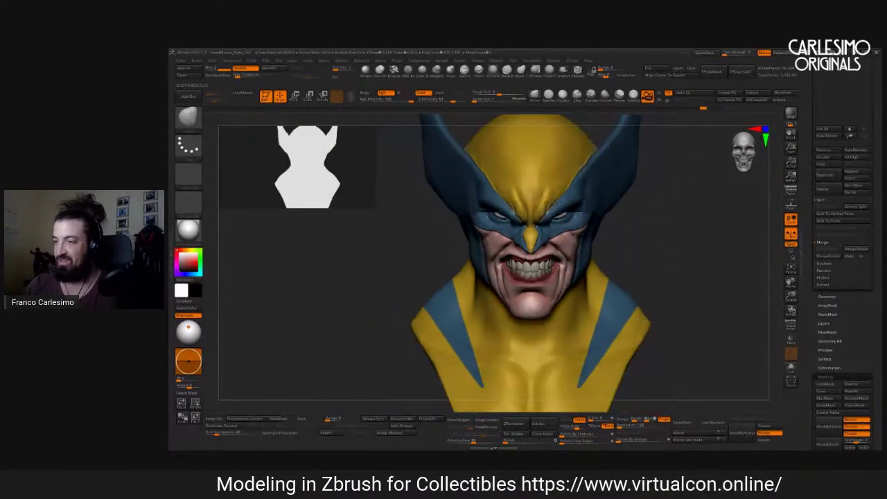
pyautogui.hotkey('shift', 'z')
pyautogui.press('z')
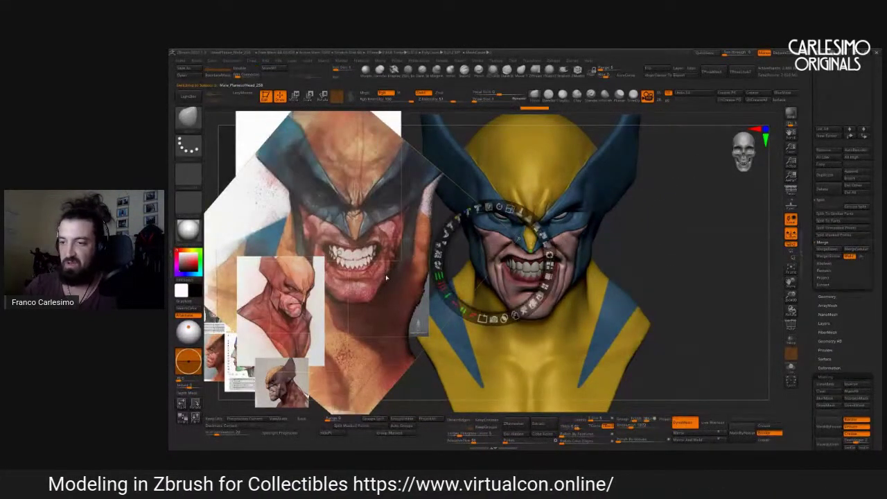
pyautogui.moveTo(377, 292); pyautogui.dragTo(370, 287)
pyautogui.click(550, 235)
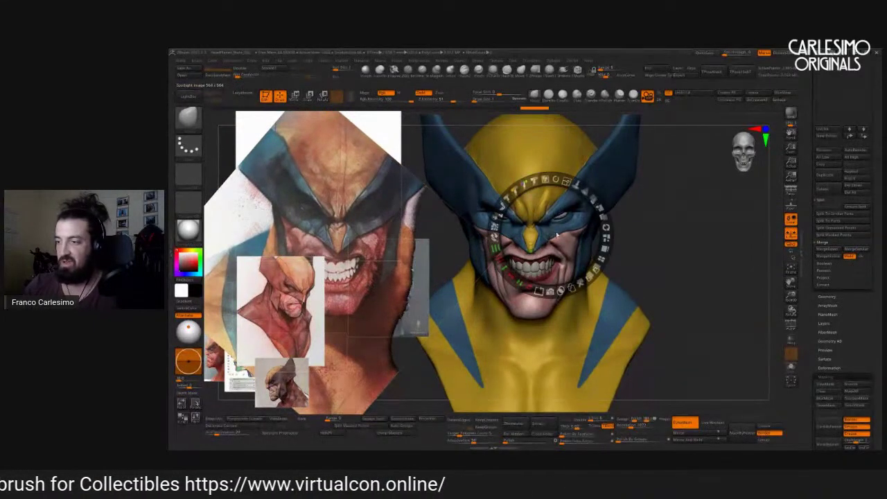
# Toggle the reference overlay off and on while turning the bust to three-quarter and left-facing views.
pyautogui.hotkey('shift', 'z')
pyautogui.hotkey('shift', 'z')
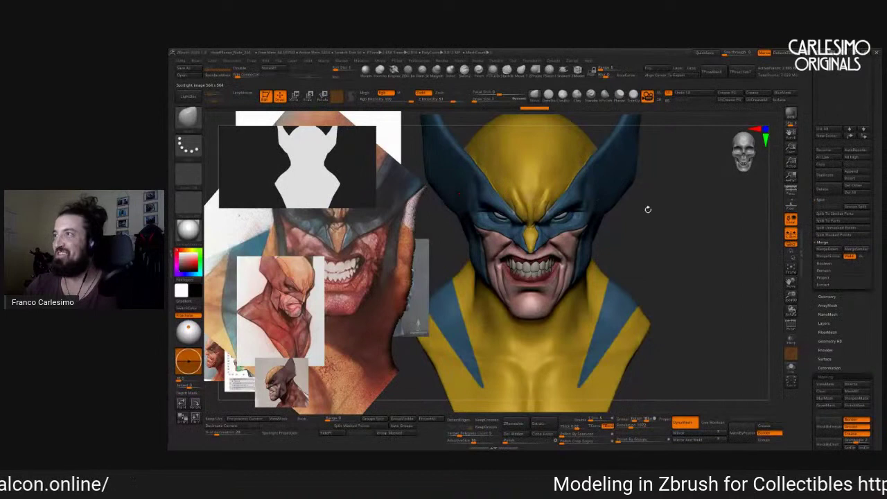
pyautogui.moveTo(649, 211); pyautogui.dragTo(653, 204)
pyautogui.hotkey('shift', 'z')
pyautogui.hotkey('shift', 'z')
pyautogui.hotkey('shift', 'z')
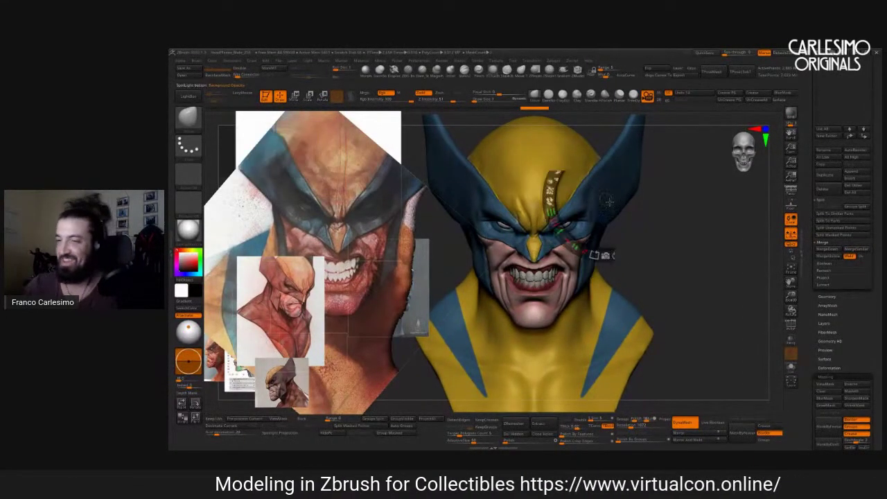
pyautogui.hotkey('shift', 'z')
pyautogui.moveTo(607, 202); pyautogui.dragTo(565, 198)
pyautogui.press('space')
pyautogui.moveTo(561, 184); pyautogui.dragTo(651, 214)
pyautogui.scroll(5, 842, 208)
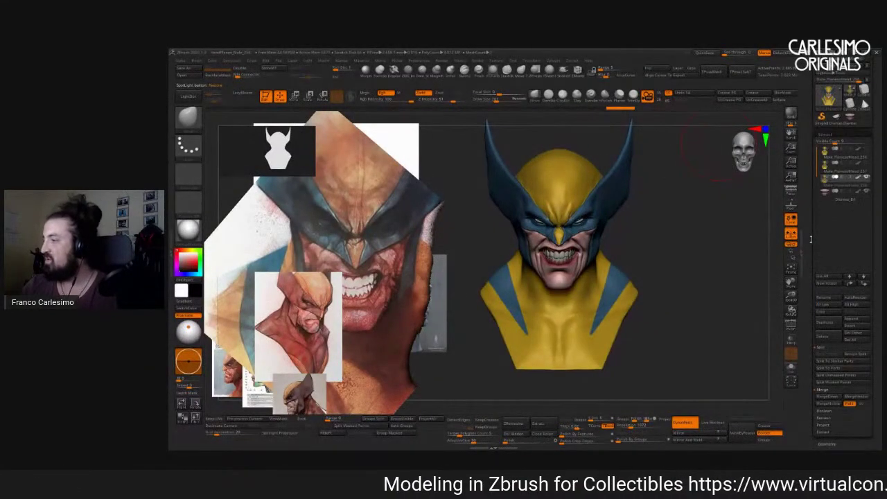
# Tilt the bust front-on, select another subtool, and check its polygon wireframe.
pyautogui.moveTo(643, 286)
pyautogui.mouseDown()
pyautogui.moveTo(648, 244)
pyautogui.moveTo(653, 278)
pyautogui.mouseUp()
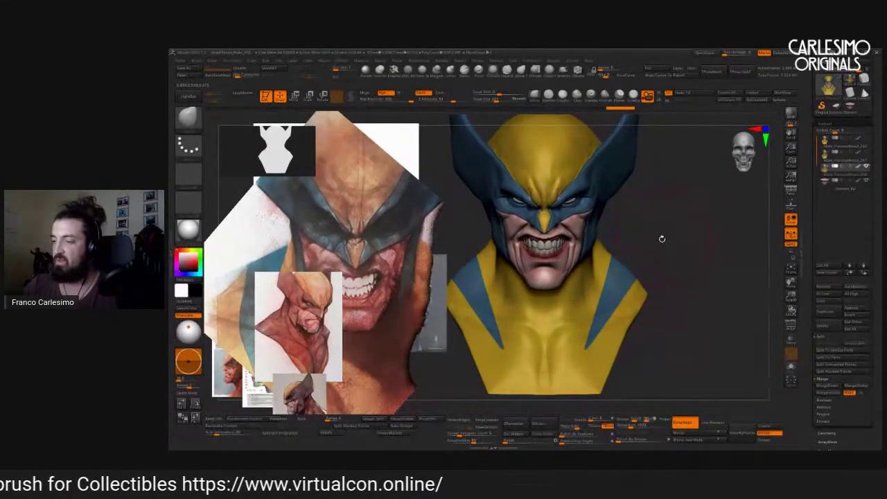
pyautogui.moveTo(591, 281); pyautogui.dragTo(619, 214)
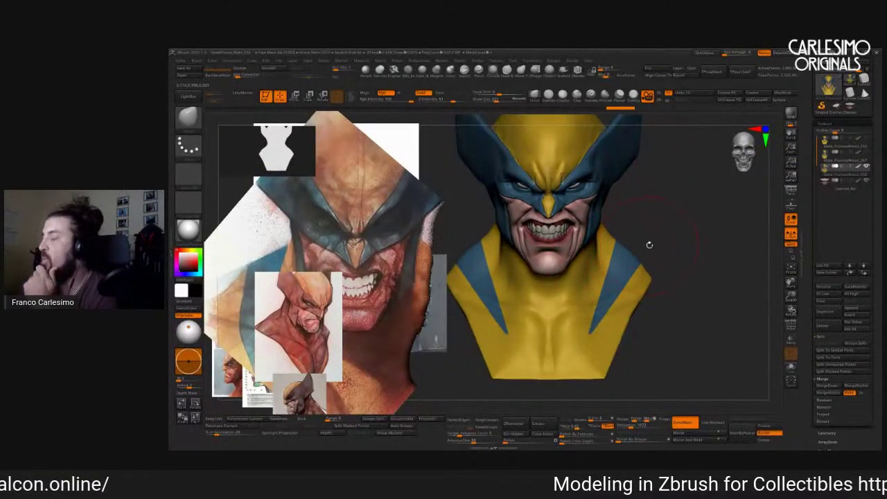
pyautogui.click(863, 162)
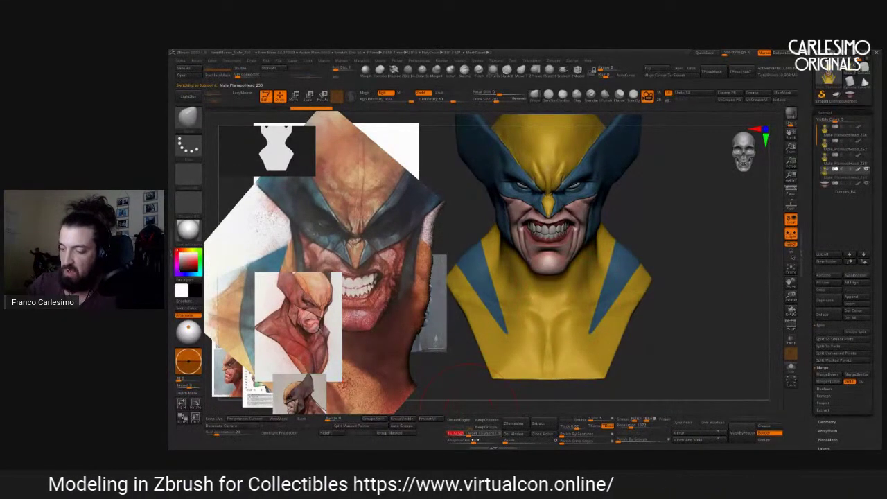
pyautogui.hotkey('shift', 'f')
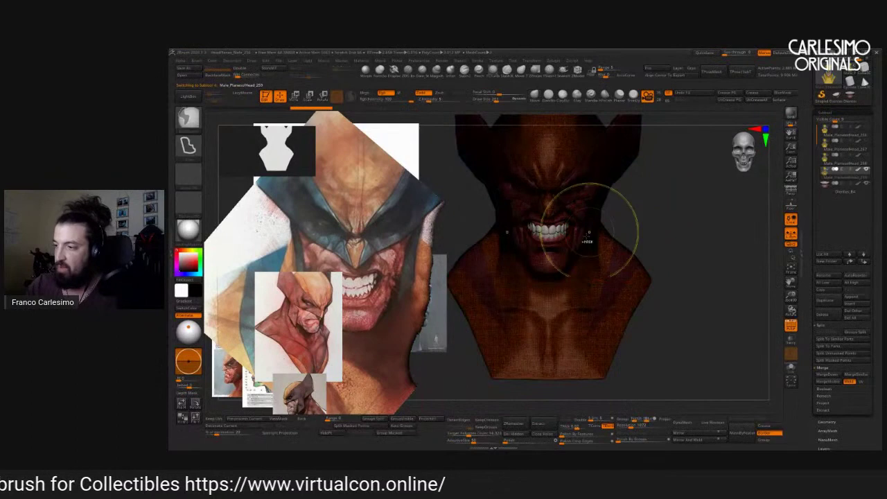
pyautogui.hotkey('shift', 'f')
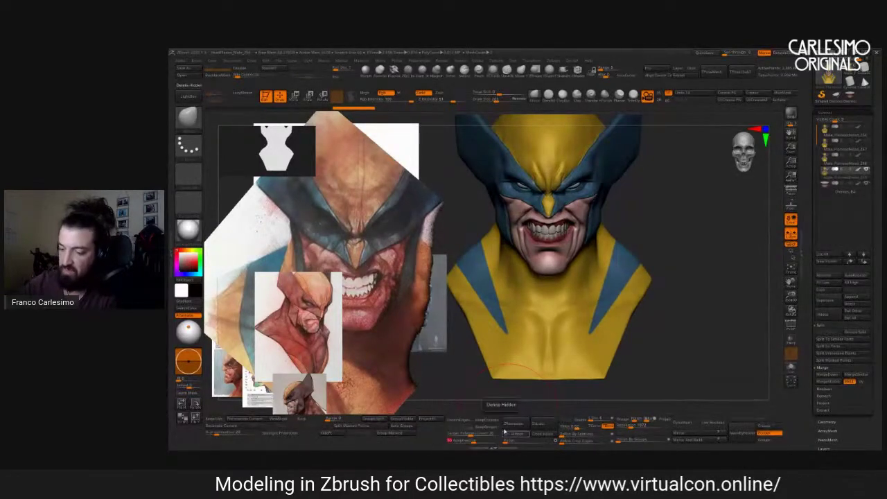
pyautogui.click(526, 418)
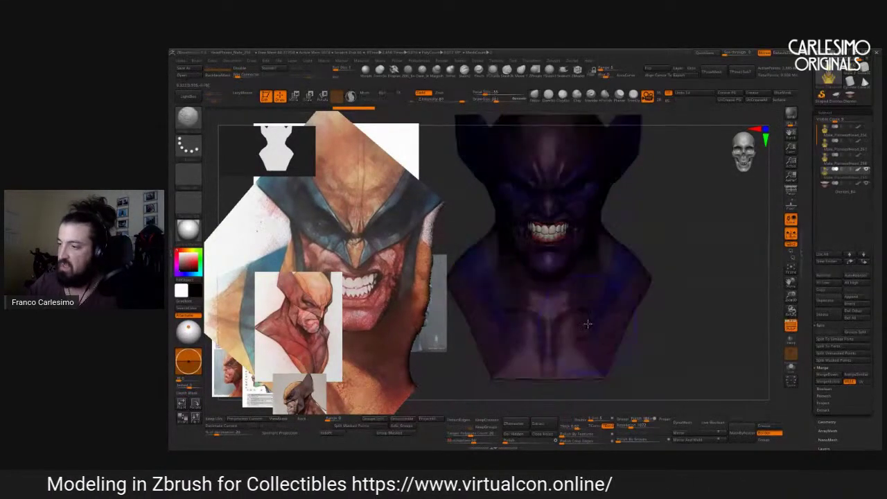
# Step through the head, Dientes and painted bust subtools, hide the references, frame, and run ZRemesher.
pyautogui.click(848, 178)
pyautogui.click(845, 182)
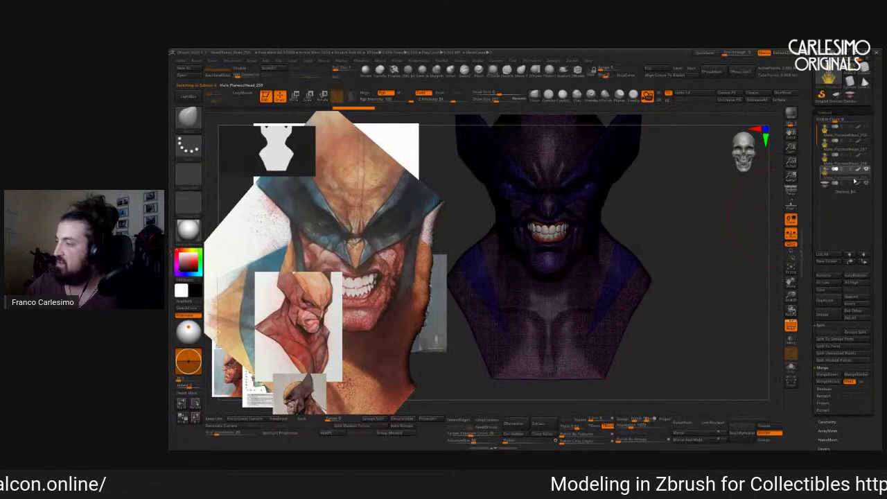
pyautogui.click(843, 171)
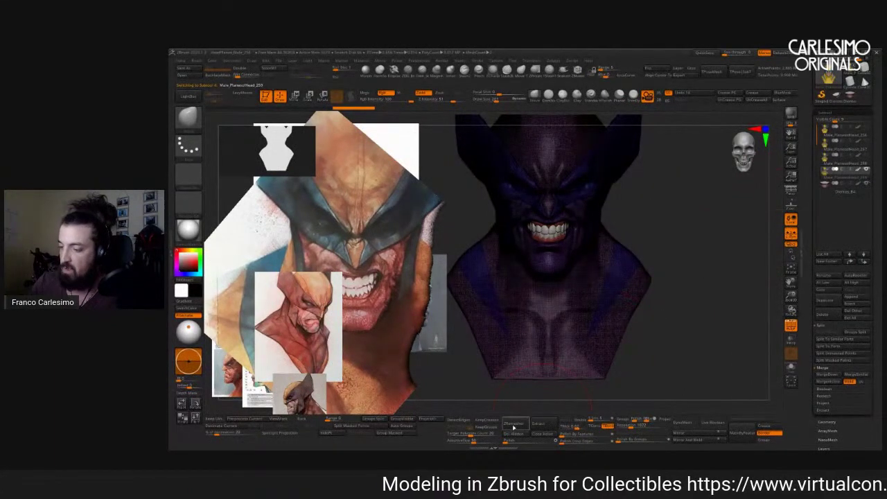
pyautogui.hotkey('shift', 'z')
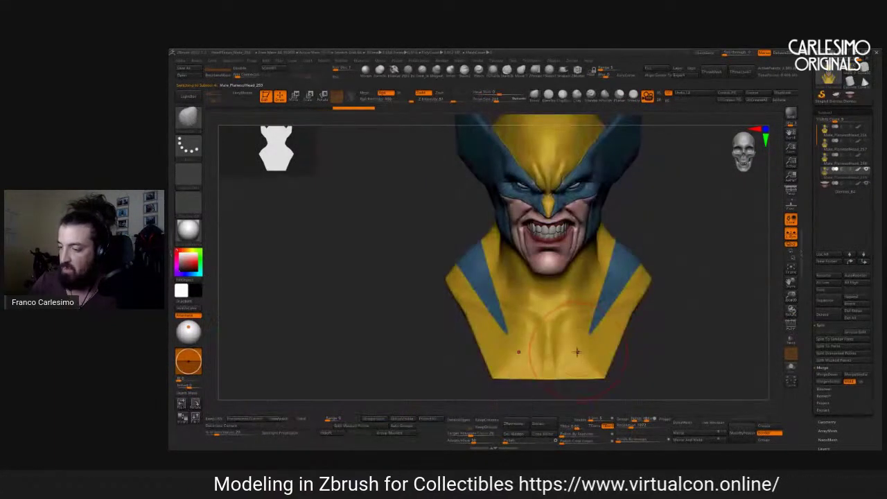
pyautogui.press('f')
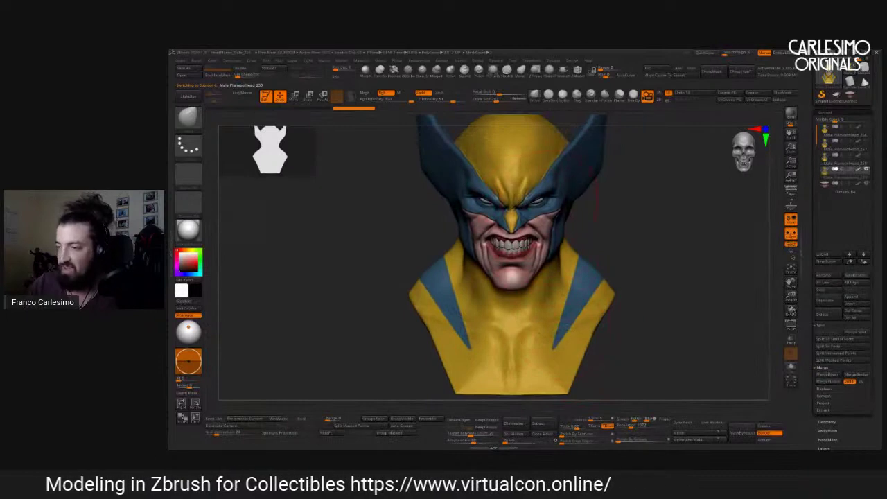
pyautogui.click(527, 400)
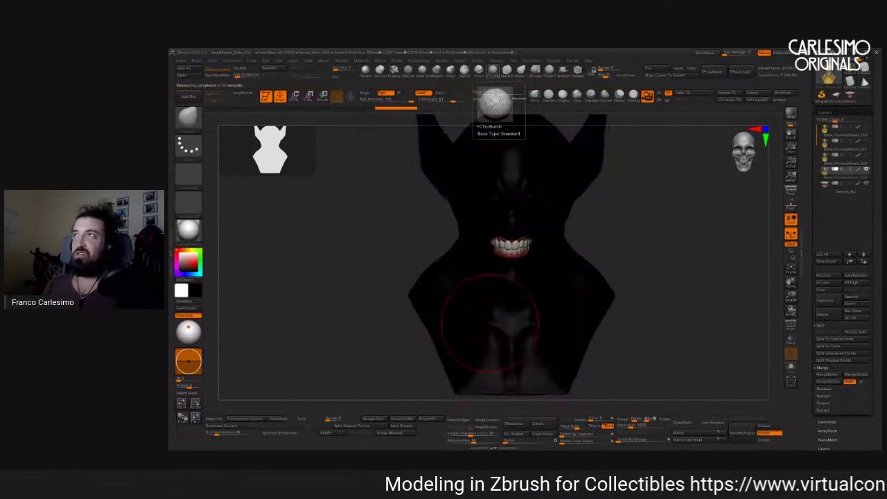
# Set the main colour to white and orbit the bust with PolyFrame on to inspect the new quad topology.
pyautogui.click(188, 263)
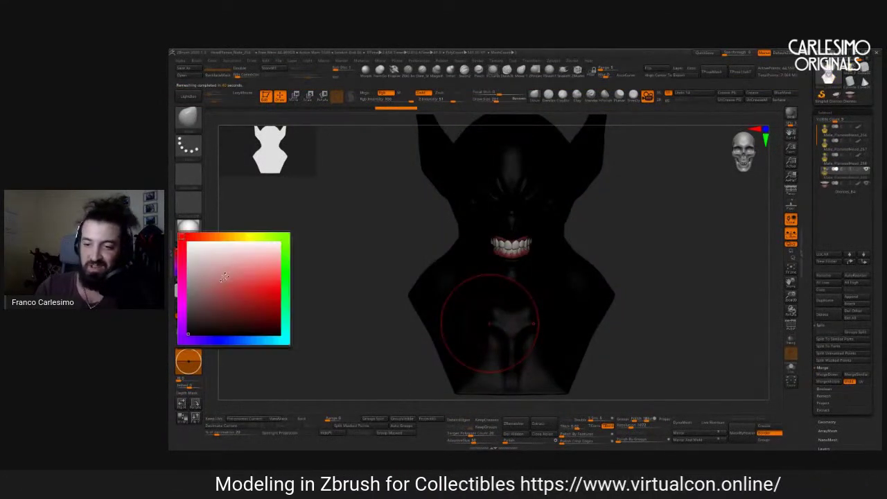
pyautogui.click(187, 243)
pyautogui.hotkey('shift', 'f')
pyautogui.hotkey('shift', 'f')
pyautogui.hotkey('shift', 'f')
pyautogui.moveTo(660, 190); pyautogui.dragTo(628, 206)
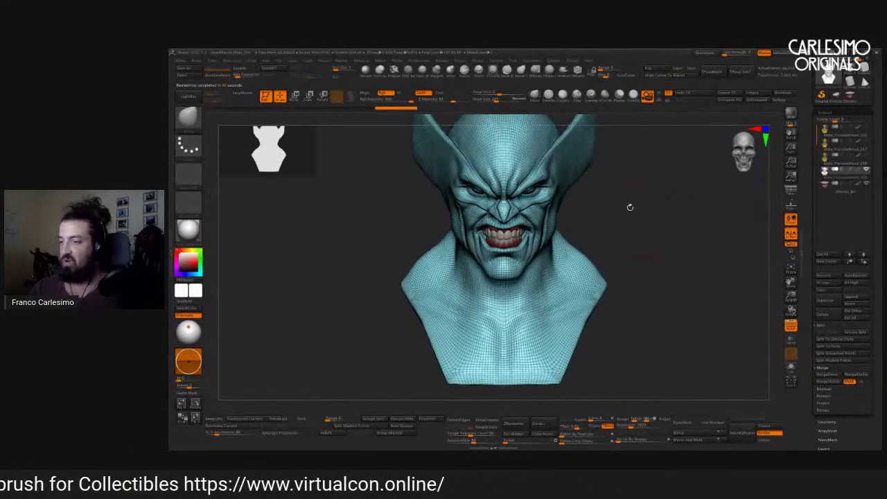
pyautogui.keyDown('alt'); pyautogui.moveTo(537, 190); pyautogui.dragTo(718, 129); pyautogui.keyUp('alt')
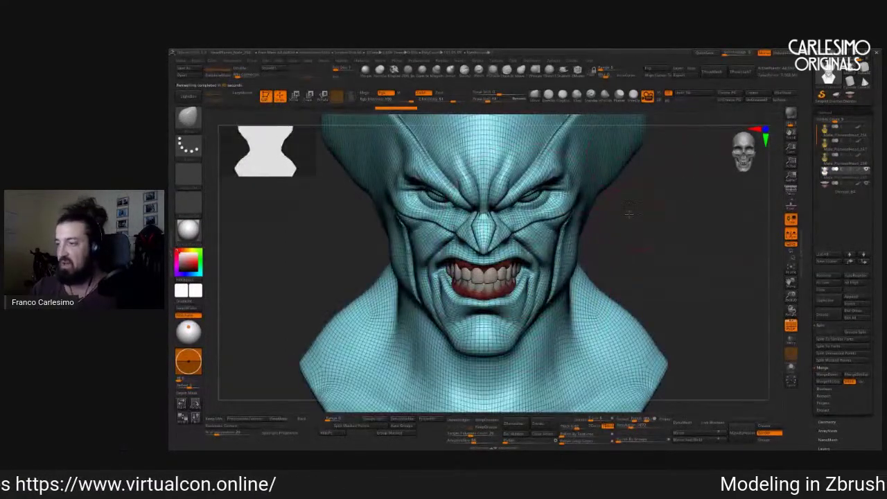
pyautogui.moveTo(628, 212); pyautogui.dragTo(518, 262)
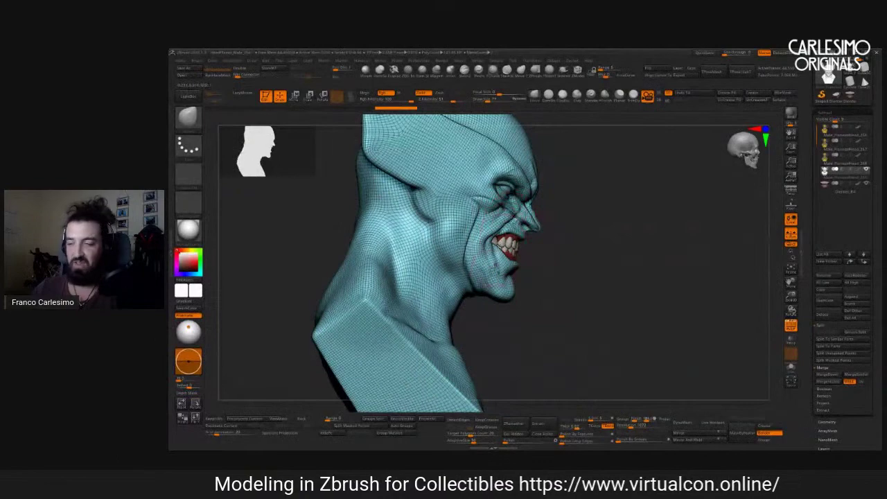
pyautogui.moveTo(487, 269); pyautogui.dragTo(522, 145)
pyautogui.moveTo(582, 263); pyautogui.dragTo(624, 229)
pyautogui.hotkey('shift', 'f')
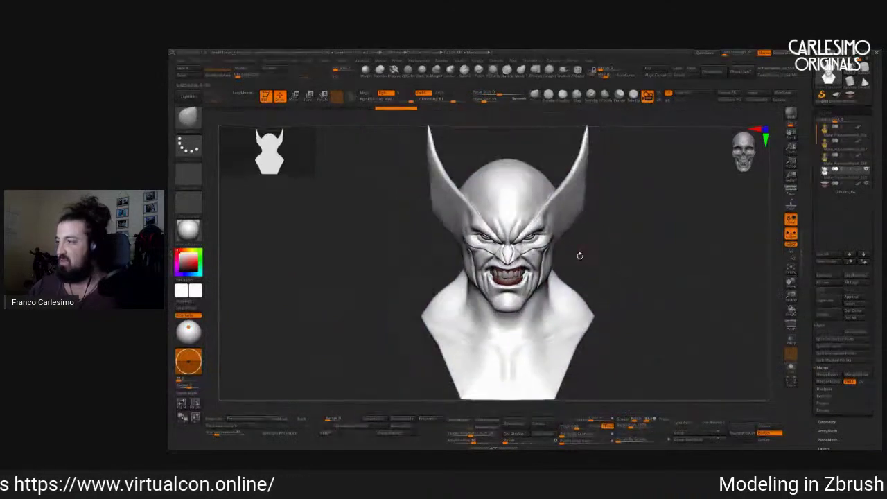
pyautogui.keyDown('alt'); pyautogui.moveTo(690, 222); pyautogui.dragTo(671, 216); pyautogui.keyUp('alt')
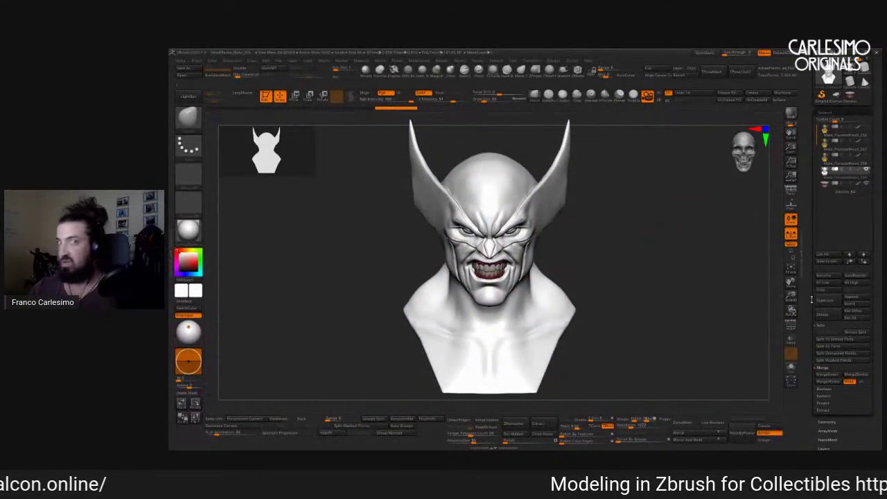
pyautogui.keyDown('alt'); pyautogui.moveTo(648, 301); pyautogui.dragTo(727, 247); pyautogui.keyUp('alt')
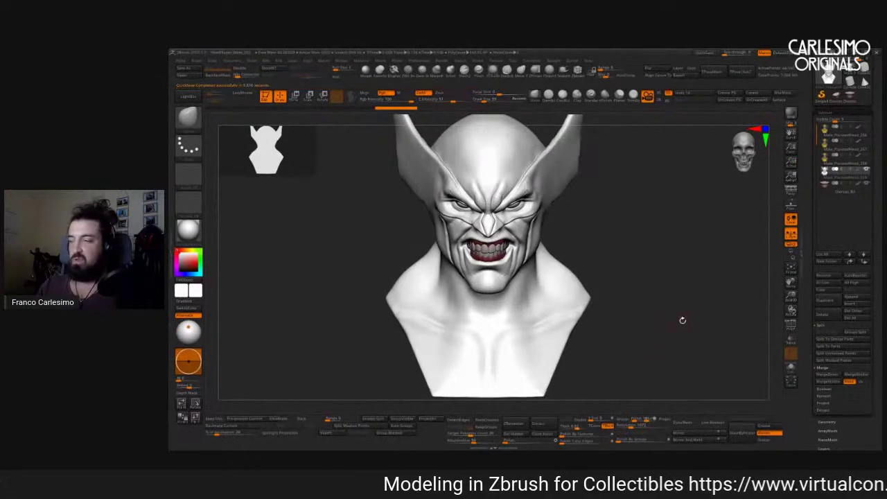
pyautogui.moveTo(698, 224); pyautogui.dragTo(686, 255)
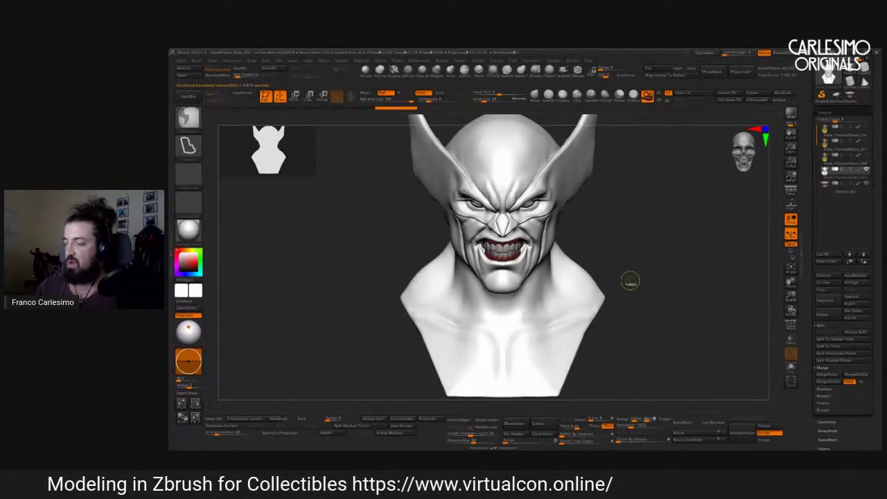
pyautogui.keyDown('alt'); pyautogui.moveTo(626, 245); pyautogui.dragTo(642, 212); pyautogui.keyUp('alt')
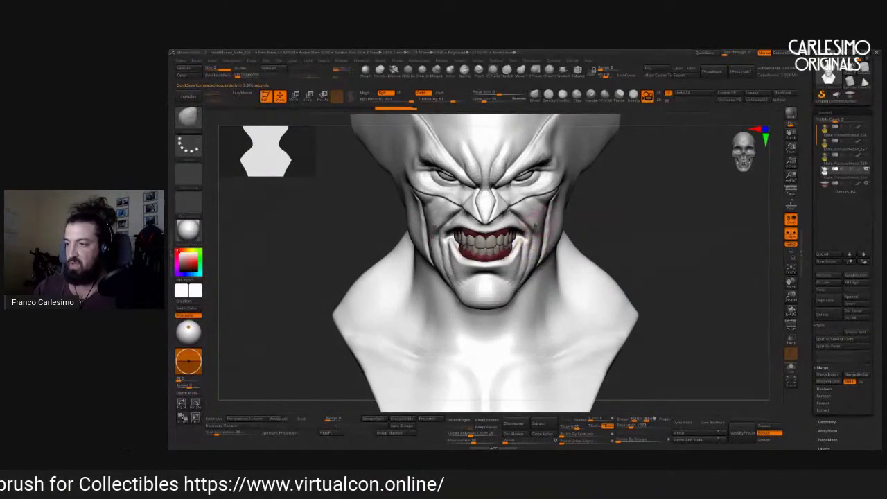
pyautogui.keyDown('alt'); pyautogui.moveTo(535, 251); pyautogui.dragTo(540, 229); pyautogui.keyUp('alt')
pyautogui.hotkey('shift', 'f')
pyautogui.hotkey('shift', 'f')
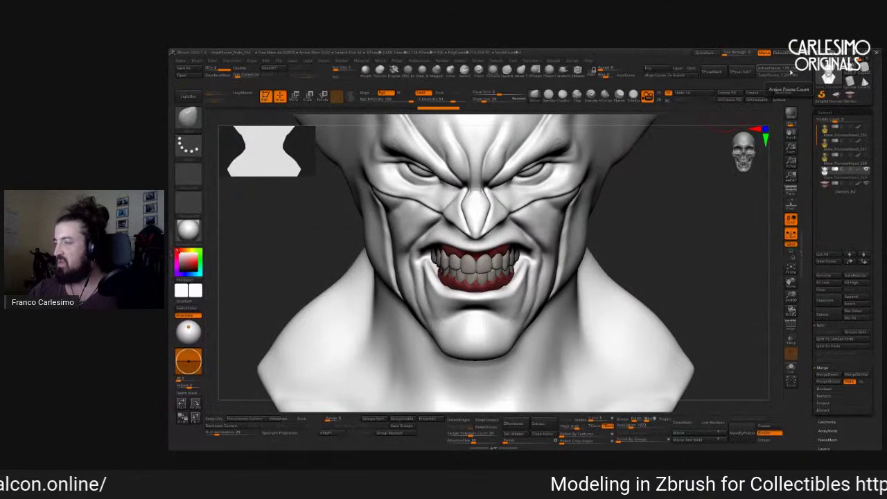
# Compare the painted Male_PlanesofHead_256 and grey subtools, then subdivide the grey bust to 2.851 million polygons.
pyautogui.click(839, 169)
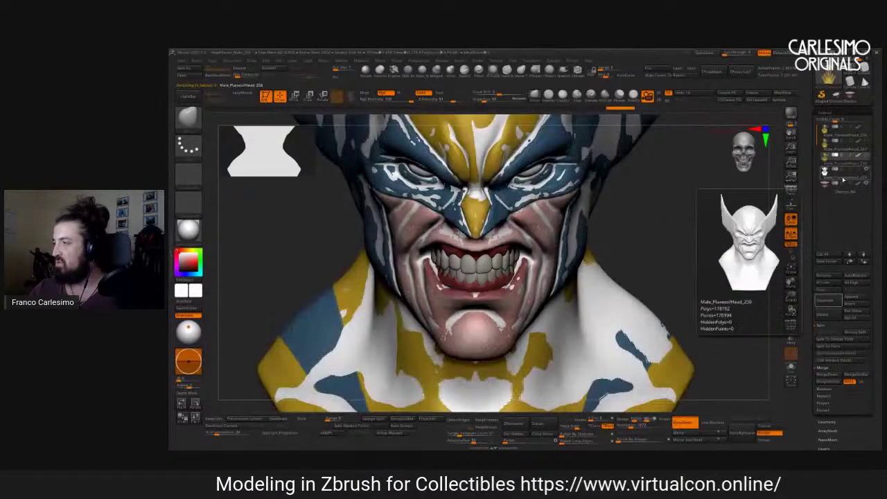
pyautogui.click(842, 180)
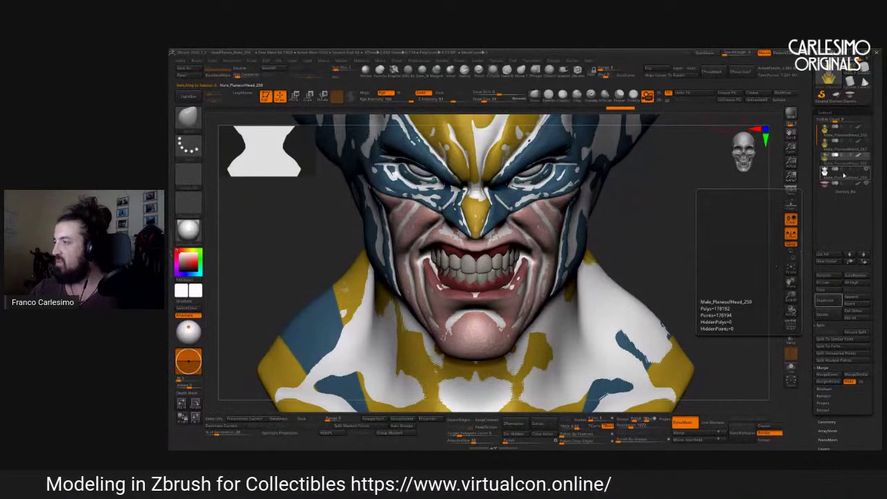
pyautogui.click(845, 167)
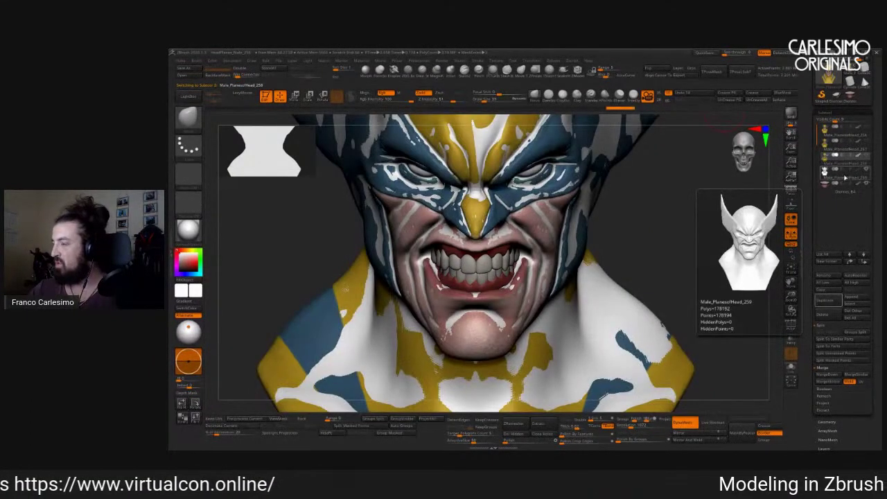
pyautogui.click(845, 179)
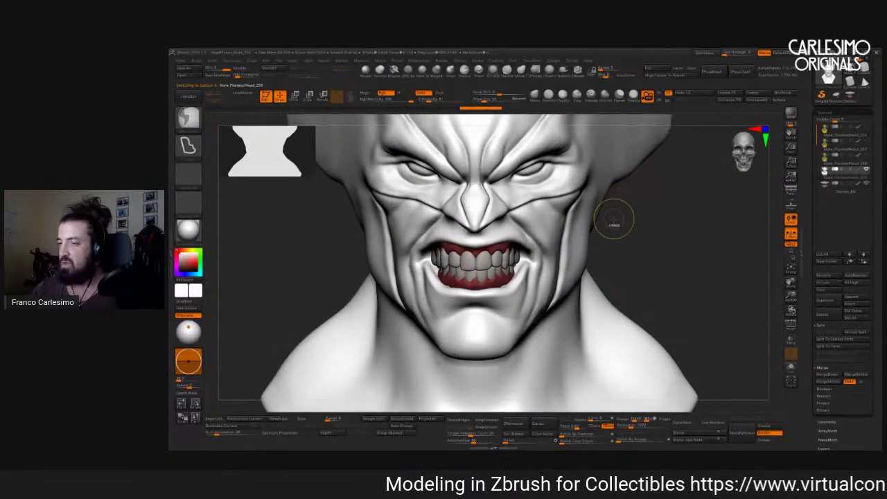
pyautogui.hotkey('ctrl', 'd')
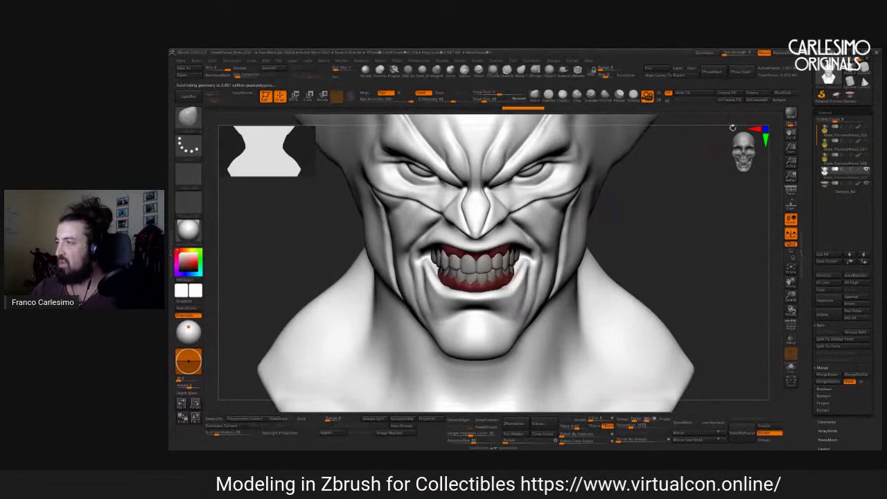
# Collapse Masking, expand Morph Target and Subtool Project, then scroll up to the SubTool list.
pyautogui.scroll(-5, 614, 209)
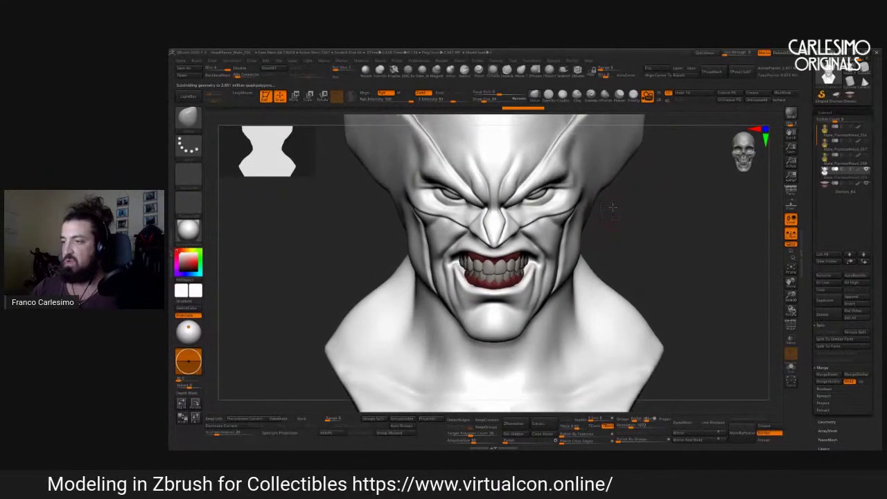
pyautogui.moveTo(616, 210); pyautogui.dragTo(634, 214)
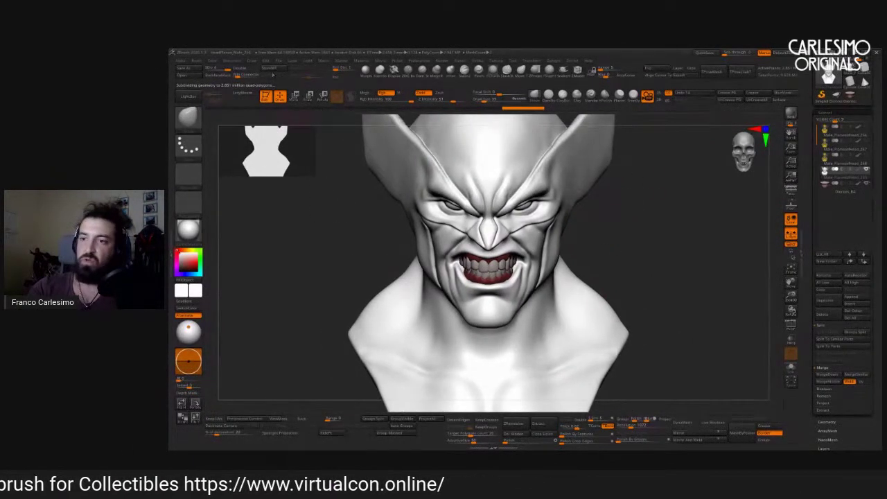
pyautogui.scroll(-5, 815, 254)
pyautogui.click(825, 262)
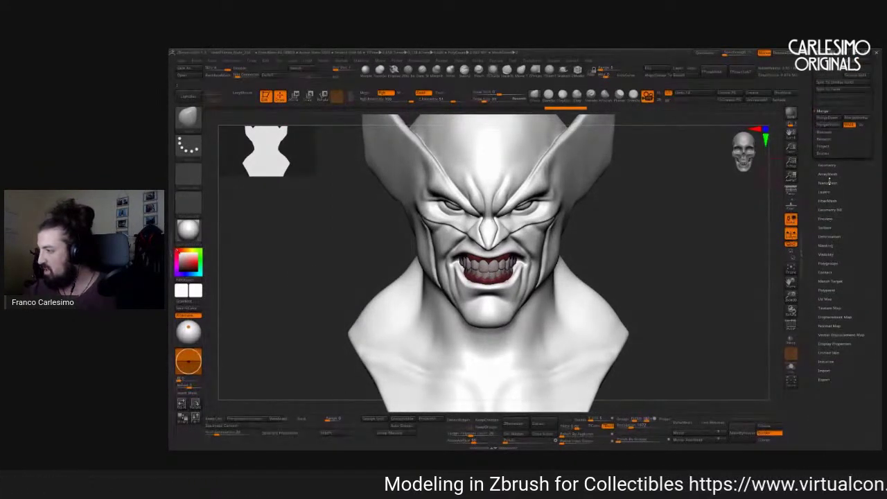
pyautogui.click(830, 281)
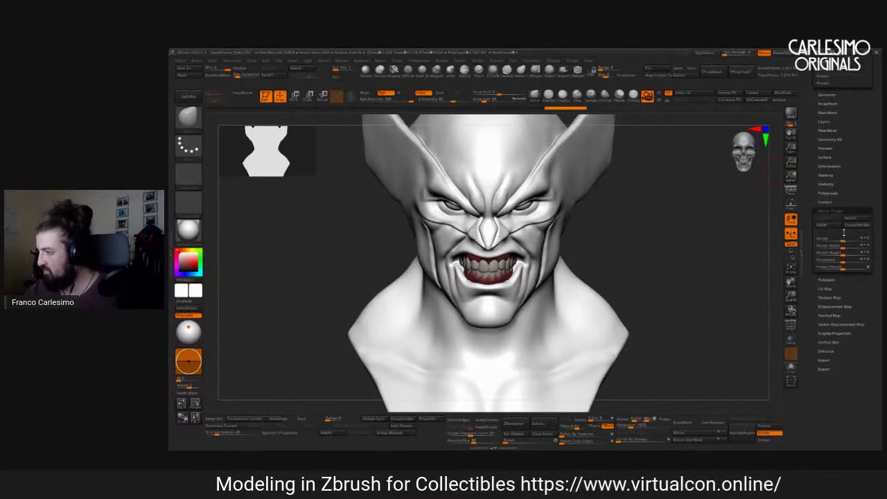
pyautogui.scroll(5, 806, 250)
pyautogui.scroll(-3, 805, 251)
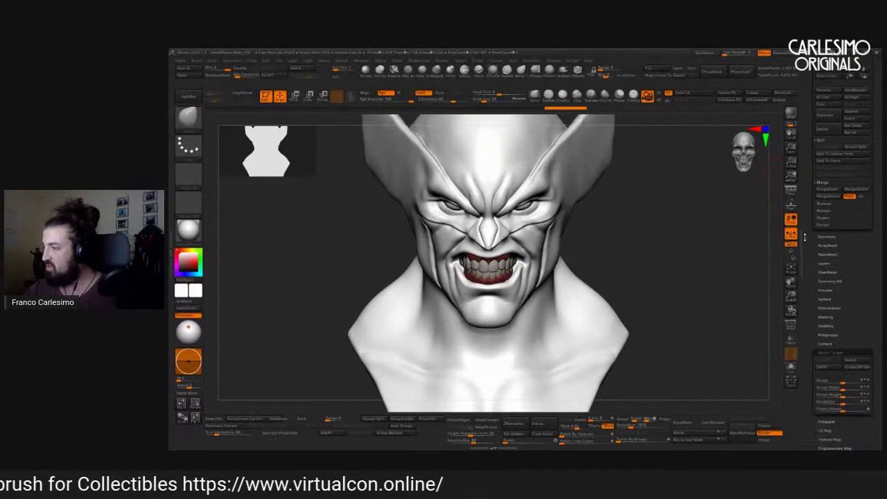
pyautogui.scroll(-4, 832, 236)
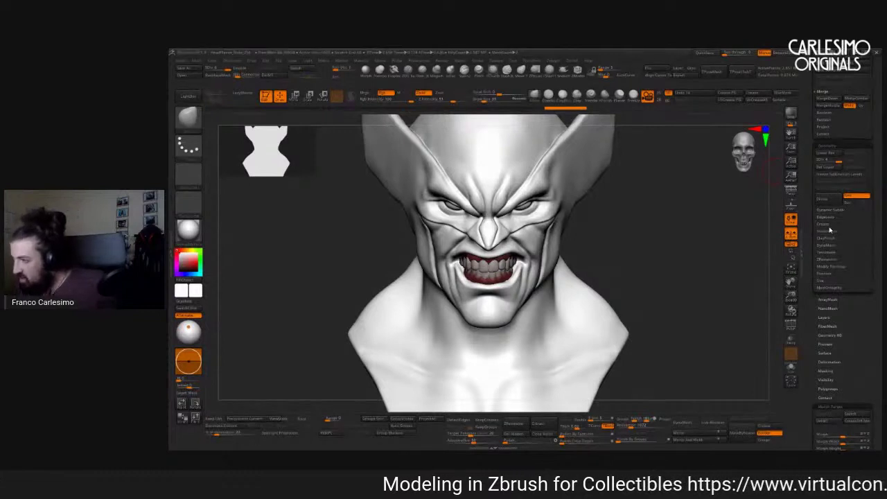
pyautogui.scroll(3, 833, 220)
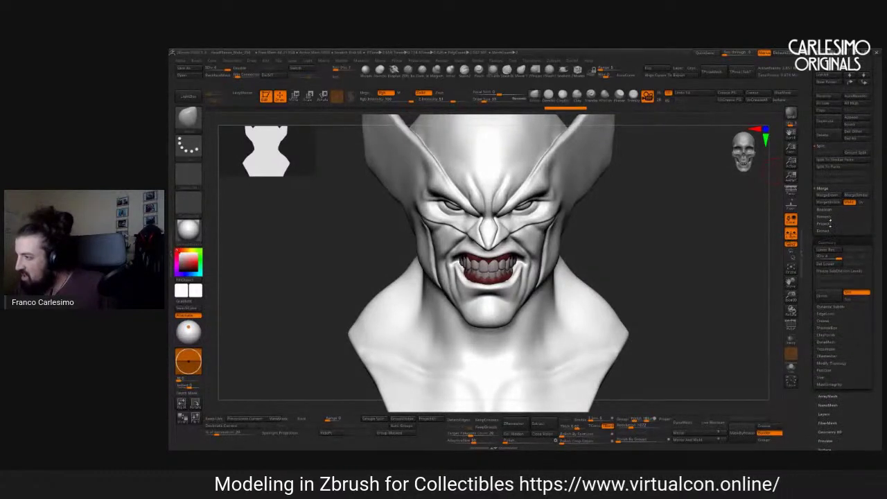
pyautogui.click(829, 223)
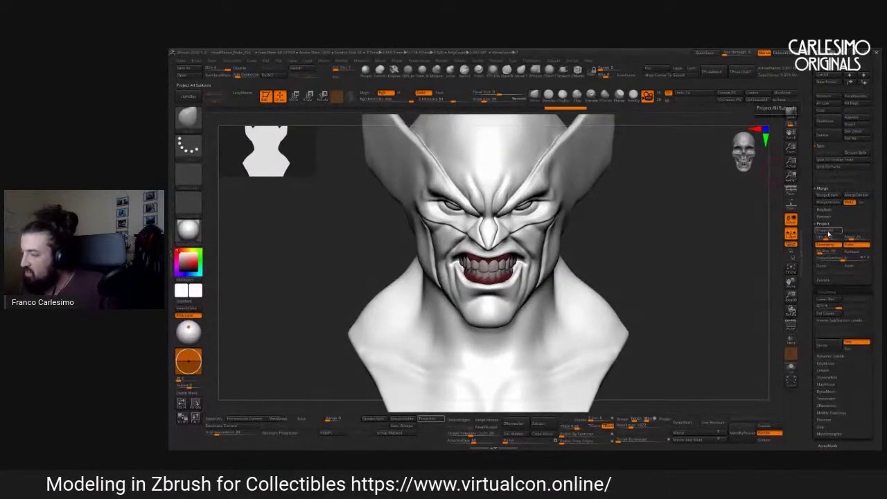
pyautogui.scroll(5, 842, 208)
pyautogui.moveTo(865, 176)
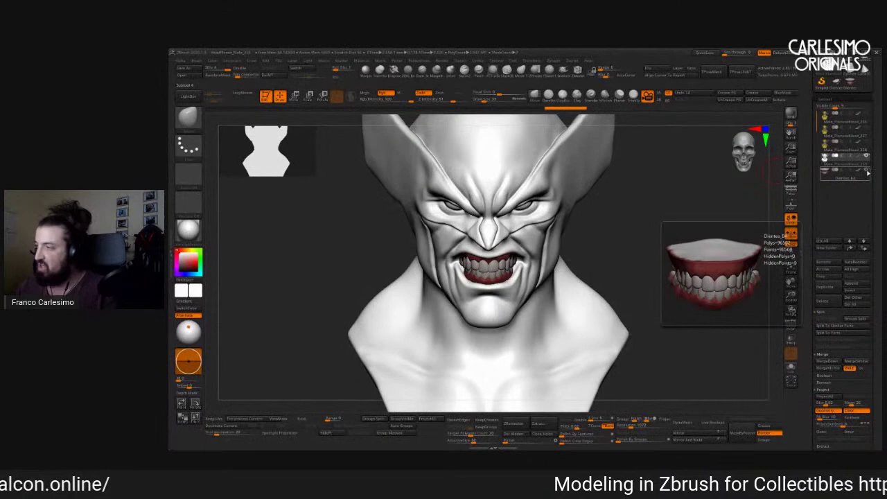
# Hide the teeth subtool and make the polypainted head copy visible.
pyautogui.click(868, 174)
pyautogui.moveTo(866, 149)
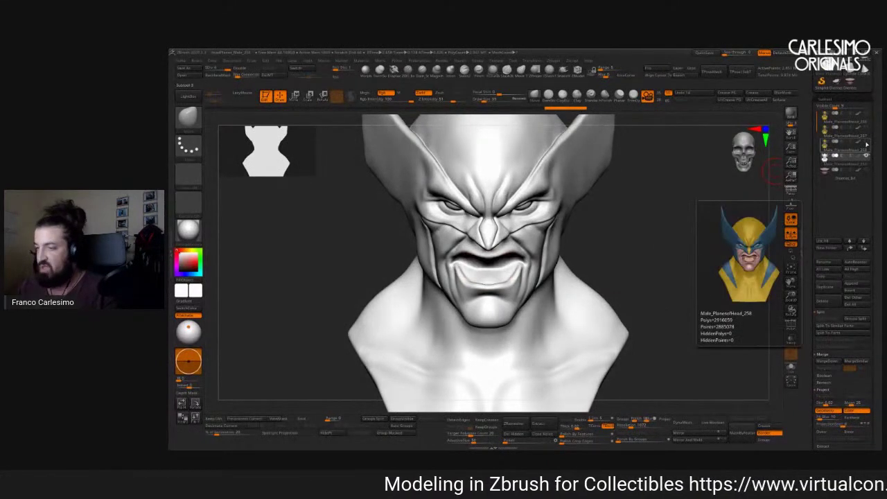
pyautogui.click(866, 145)
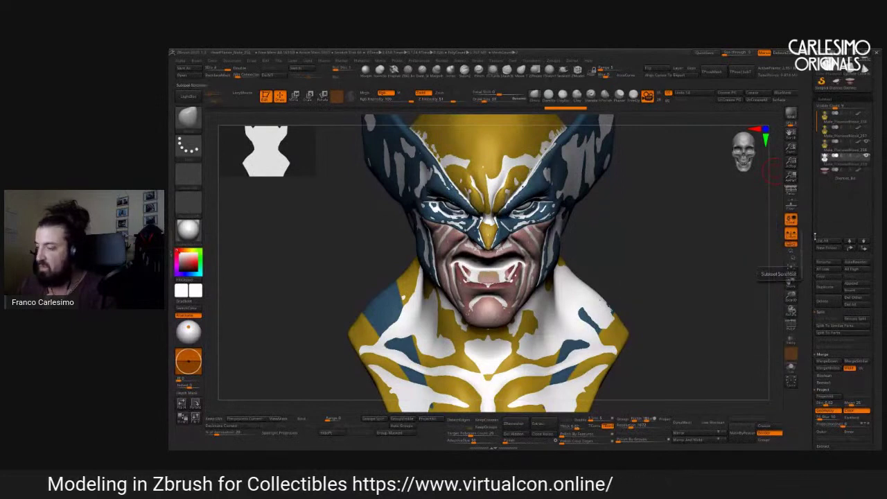
# Run Project > ProjectAll and confirm projecting the PolyPaint onto the active head.
pyautogui.scroll(-3, 806, 212)
pyautogui.scroll(-3, 806, 212)
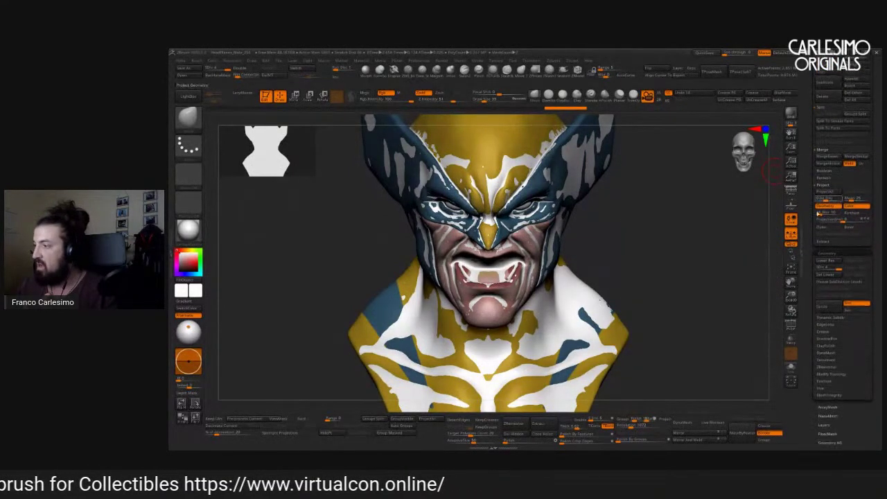
pyautogui.scroll(-2, 808, 250)
pyautogui.scroll(2, 821, 229)
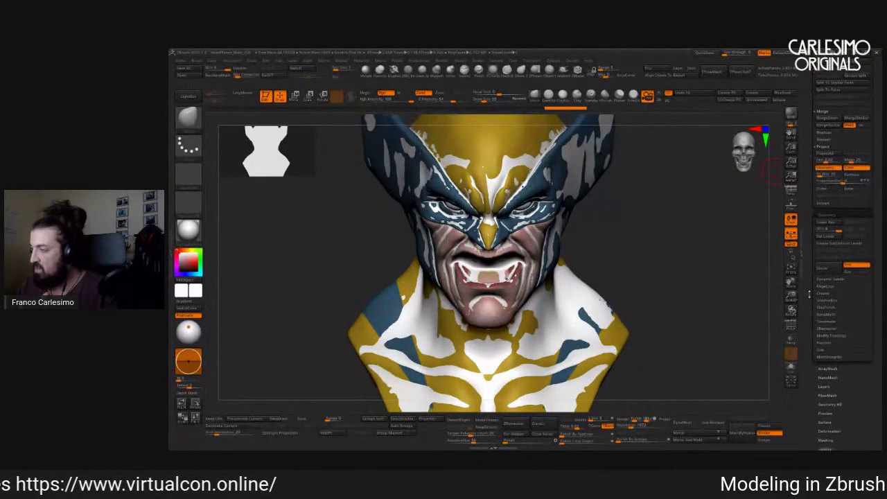
pyautogui.click(828, 172)
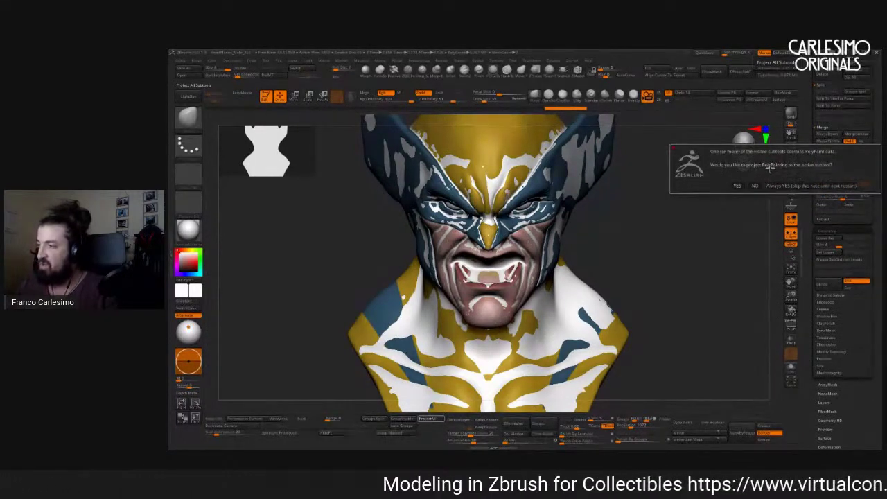
pyautogui.click(737, 186)
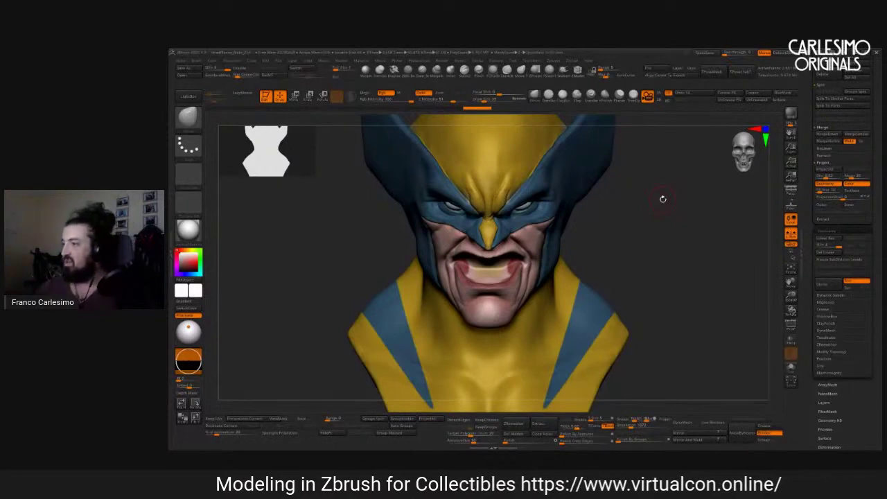
# Let ProjectAll finish transferring the yellow-and-blue PolyPaint, then drag the palette tray.
pyautogui.moveTo(808, 277); pyautogui.dragTo(808, 249)
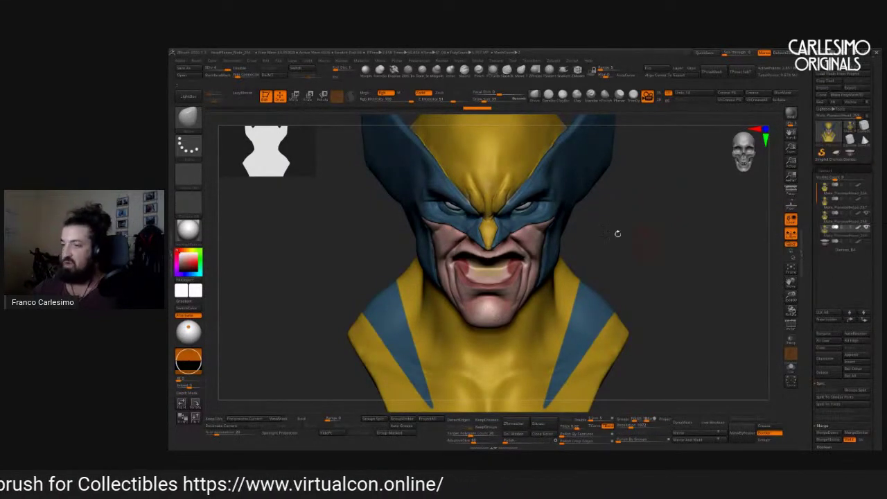
# Check the projected paint with PolyFrame, switching the wireframe between polypaint and polygroup colouring.
pyautogui.scroll(3, 569, 242)
pyautogui.hotkey('shift', 'f')
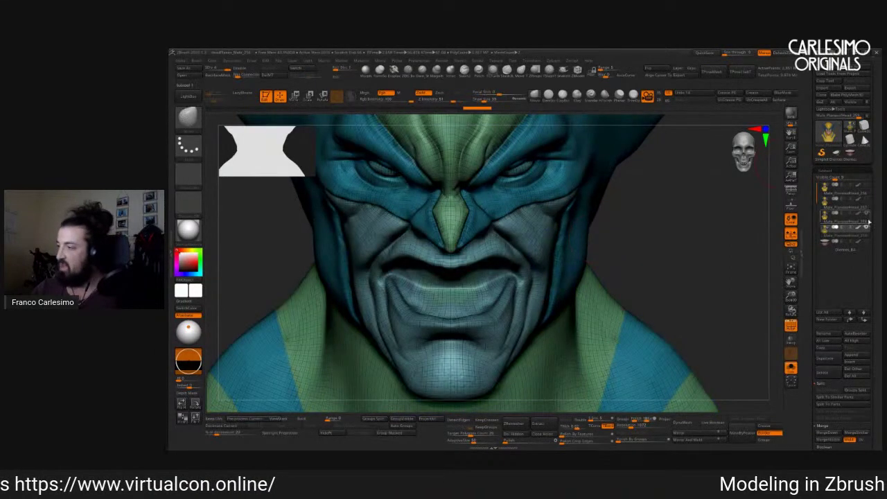
pyautogui.click(791, 367)
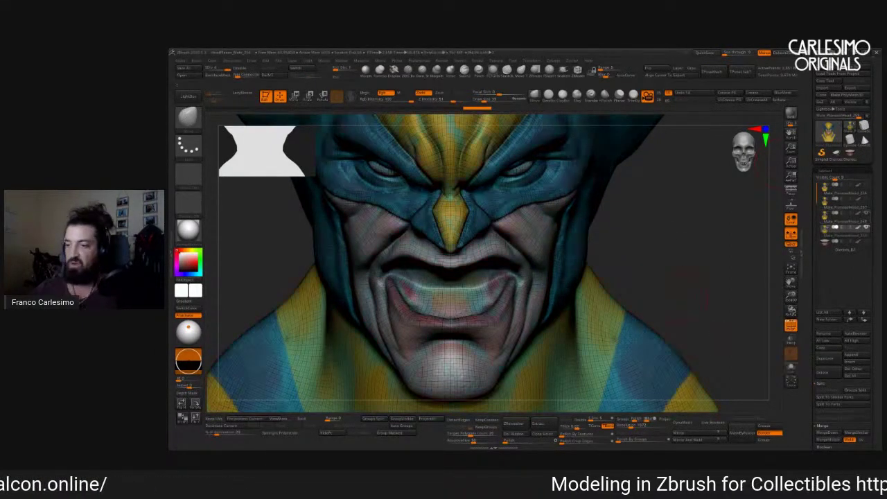
pyautogui.scroll(-3, 680, 275)
pyautogui.click(791, 368)
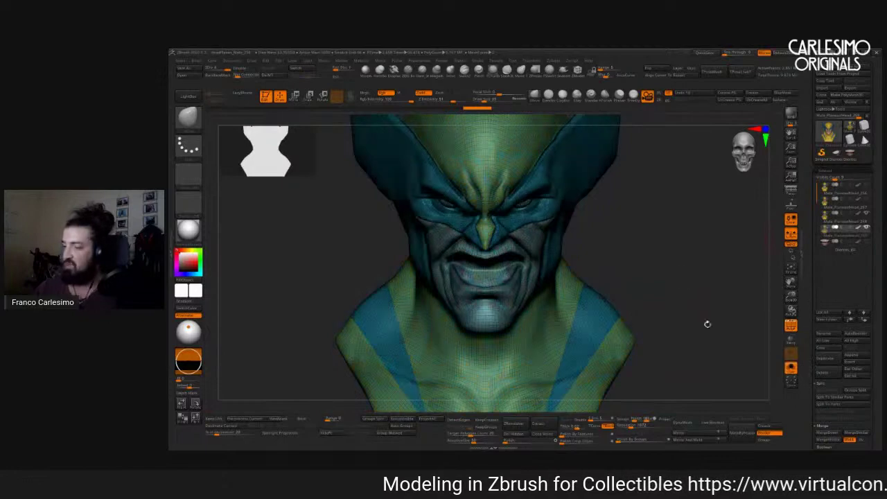
pyautogui.scroll(2, 681, 287)
pyautogui.hotkey('shift', 'f')
pyautogui.scroll(-2, 681, 286)
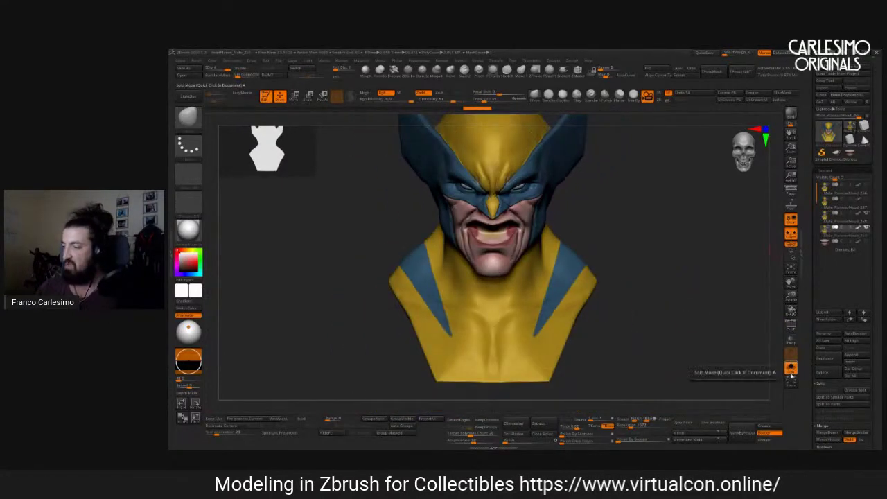
# Toggle Solo to compare the bust with and without teeth, ending front-facing.
pyautogui.moveTo(772, 365); pyautogui.dragTo(804, 332)
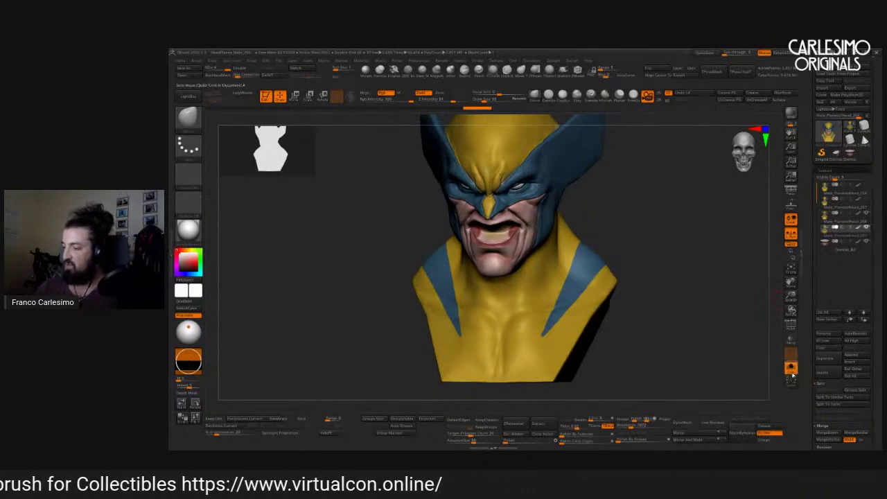
pyautogui.click(791, 367)
pyautogui.click(791, 368)
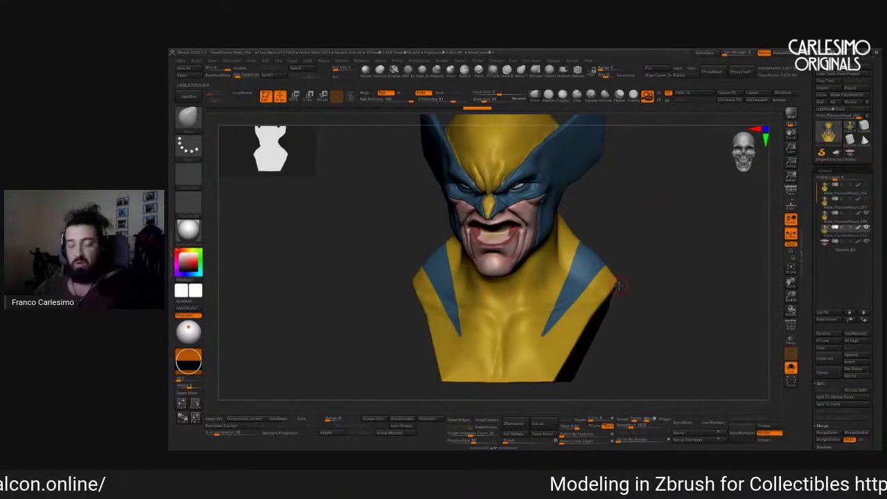
pyautogui.moveTo(608, 281); pyautogui.dragTo(628, 242)
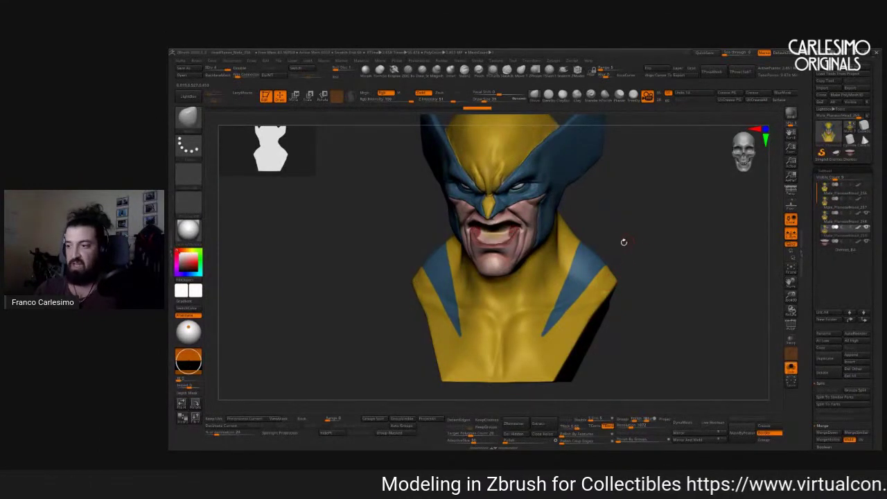
pyautogui.hotkey('alt', 's')
pyautogui.hotkey('alt', 's')
pyautogui.hotkey('alt', 's')
pyautogui.moveTo(628, 257); pyautogui.dragTo(605, 303)
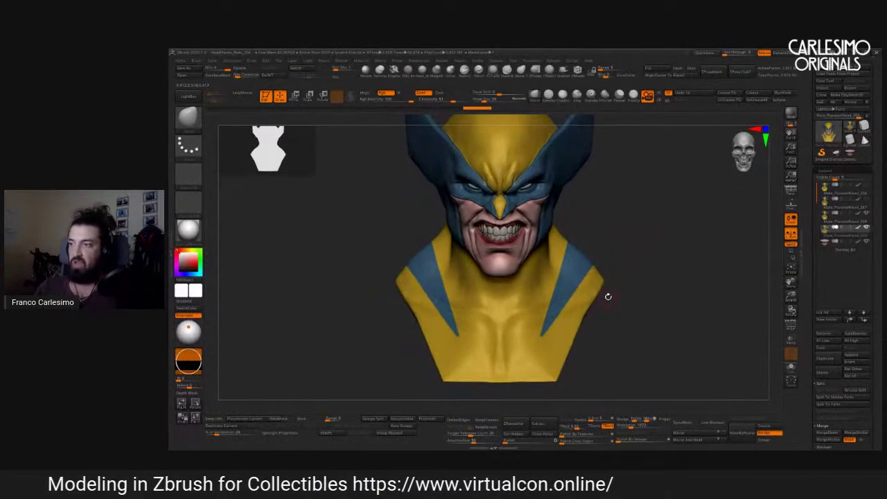
# Switch to the Standard sculpting brush and turn the polygroup wireframe back on.
pyautogui.press('b')
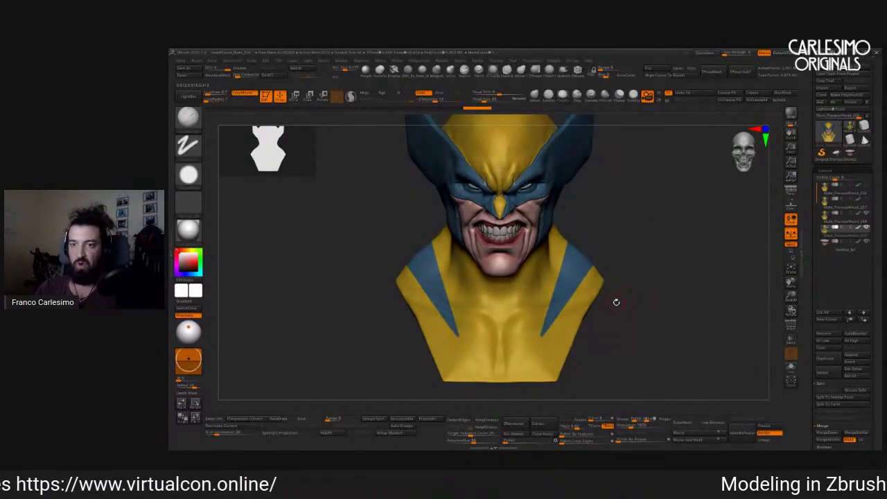
pyautogui.press('shift')
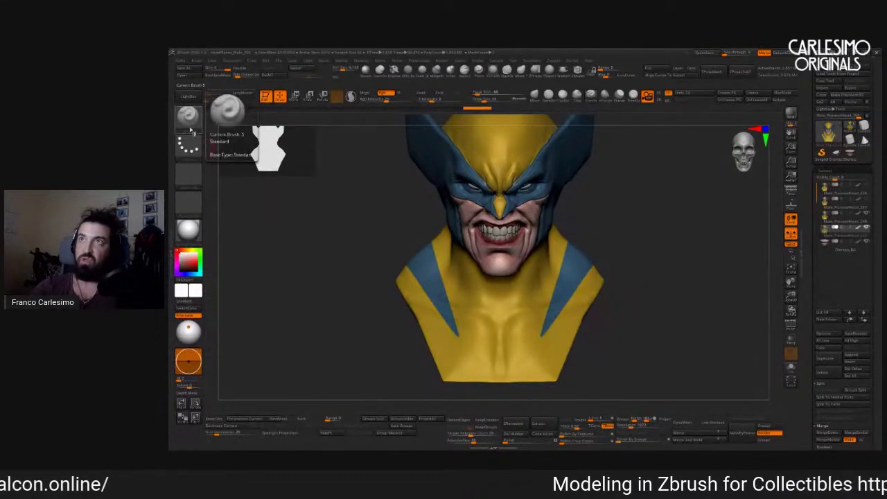
pyautogui.press('shift')
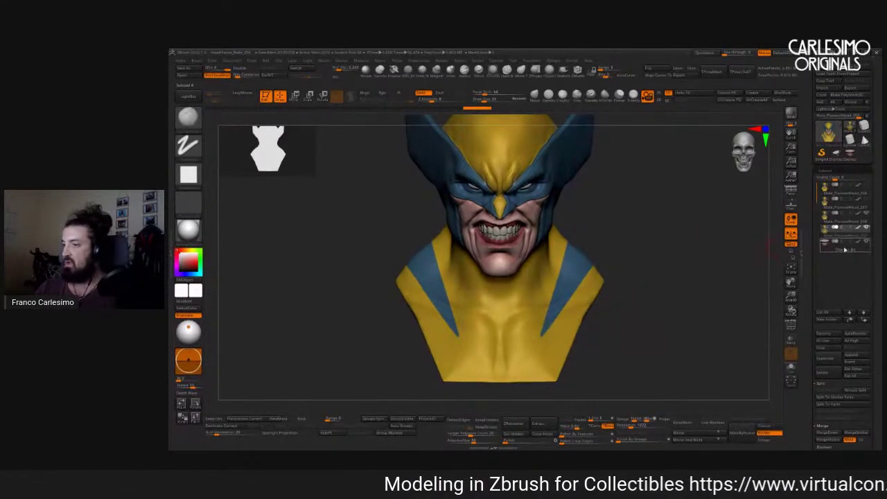
pyautogui.moveTo(601, 257); pyautogui.dragTo(613, 218)
pyautogui.scroll(3, 521, 294)
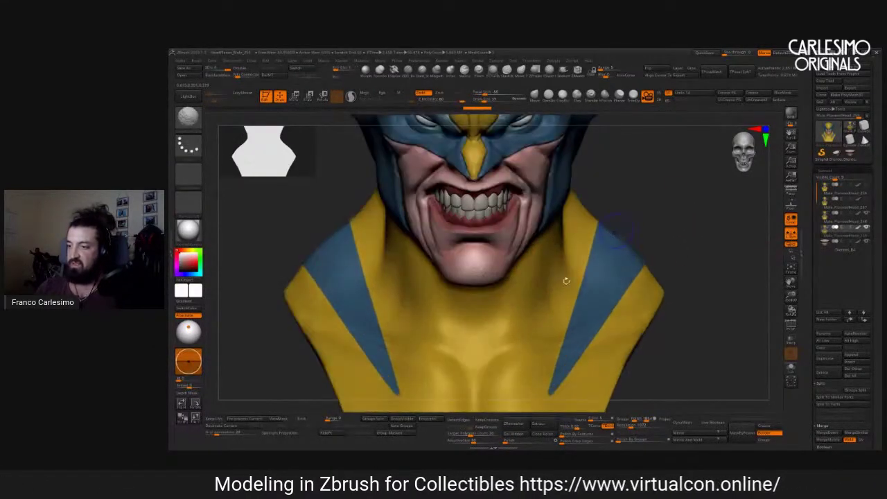
pyautogui.hotkey('shift', 'f')
pyautogui.hotkey('shift', 'f')
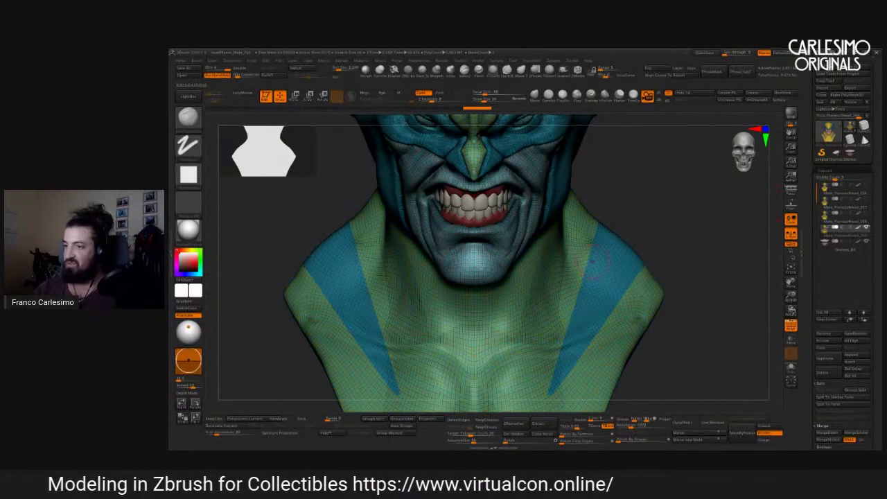
pyautogui.moveTo(721, 236); pyautogui.dragTo(561, 238)
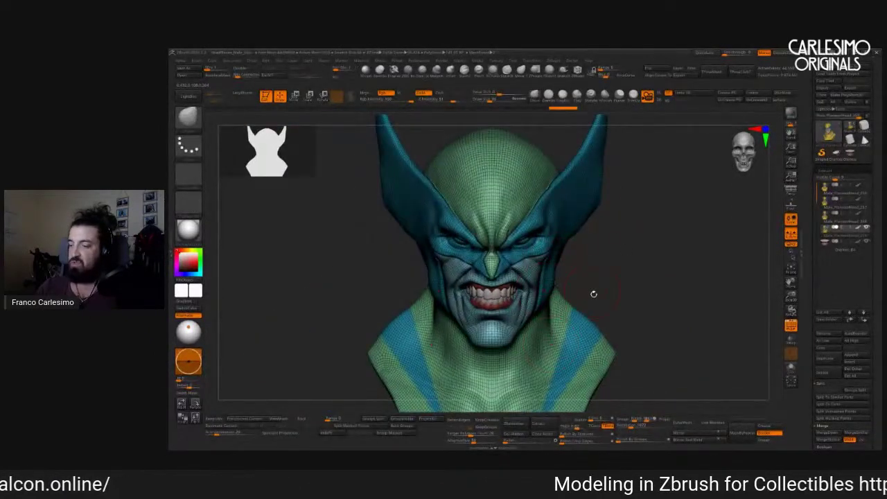
# Orbit over the painted cowl top, turn Polyframe off, and swing back to the colour front view.
pyautogui.moveTo(594, 294)
pyautogui.keyDown('alt'); pyautogui.mouseDown()
pyautogui.moveTo(576, 236)
pyautogui.moveTo(544, 232)
pyautogui.moveTo(557, 234)
pyautogui.moveTo(552, 158)
pyautogui.moveTo(546, 175)
pyautogui.mouseUp(); pyautogui.keyUp('alt')
pyautogui.press('space')
pyautogui.press('space')
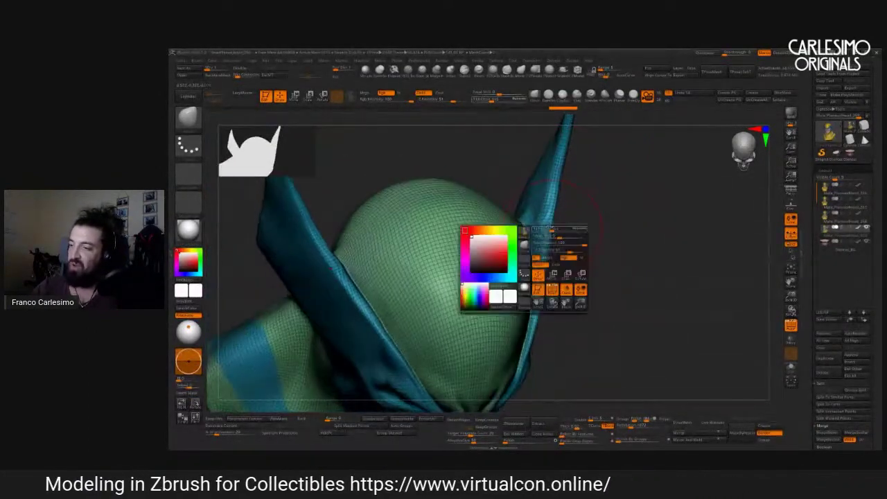
pyautogui.moveTo(554, 222)
pyautogui.mouseDown()
pyautogui.moveTo(541, 231)
pyautogui.moveTo(564, 234)
pyautogui.moveTo(534, 305)
pyautogui.moveTo(541, 292)
pyautogui.moveTo(513, 277)
pyautogui.moveTo(534, 291)
pyautogui.moveTo(576, 179)
pyautogui.moveTo(596, 182)
pyautogui.moveTo(530, 234)
pyautogui.moveTo(577, 115)
pyautogui.moveTo(591, 231)
pyautogui.moveTo(564, 262)
pyautogui.moveTo(565, 244)
pyautogui.moveTo(563, 276)
pyautogui.mouseUp()
pyautogui.press('space')
pyautogui.hotkey('shift', 'f')
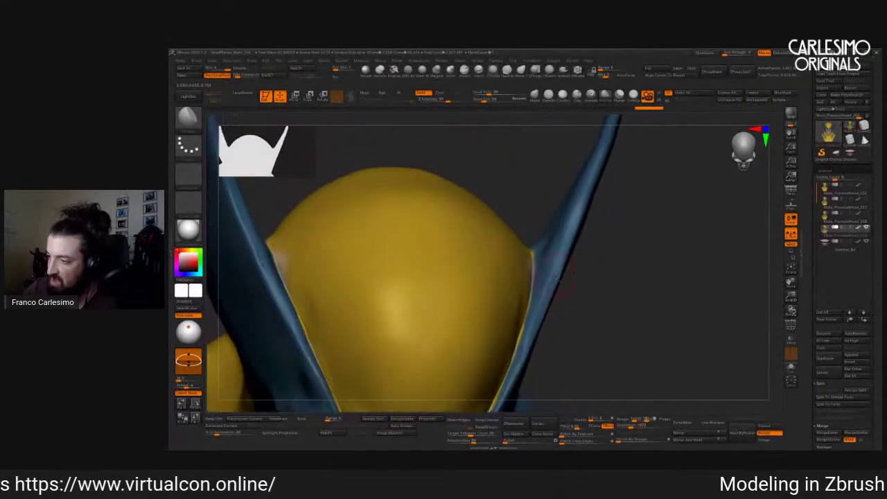
pyautogui.moveTo(563, 245)
pyautogui.mouseDown()
pyautogui.moveTo(557, 309)
pyautogui.moveTo(563, 255)
pyautogui.mouseUp()
pyautogui.moveTo(574, 226); pyautogui.dragTo(590, 240)
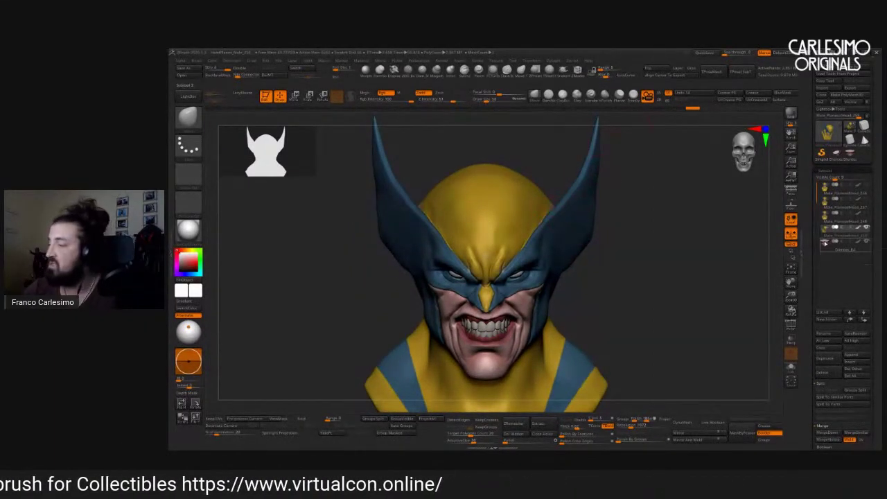
# Select the head subtool, frame the bust, and turn on Polyframe to show its polygroups.
pyautogui.keyDown('alt'); pyautogui.click(582, 257); pyautogui.keyUp('alt')
pyautogui.keyDown('alt'); pyautogui.click(560, 259); pyautogui.keyUp('alt')
pyautogui.moveTo(560, 259); pyautogui.dragTo(555, 241)
pyautogui.hotkey('shift', 'f')
pyautogui.moveTo(568, 271); pyautogui.dragTo(577, 315, button='right')
pyautogui.moveTo(572, 237); pyautogui.dragTo(569, 290, button='right')
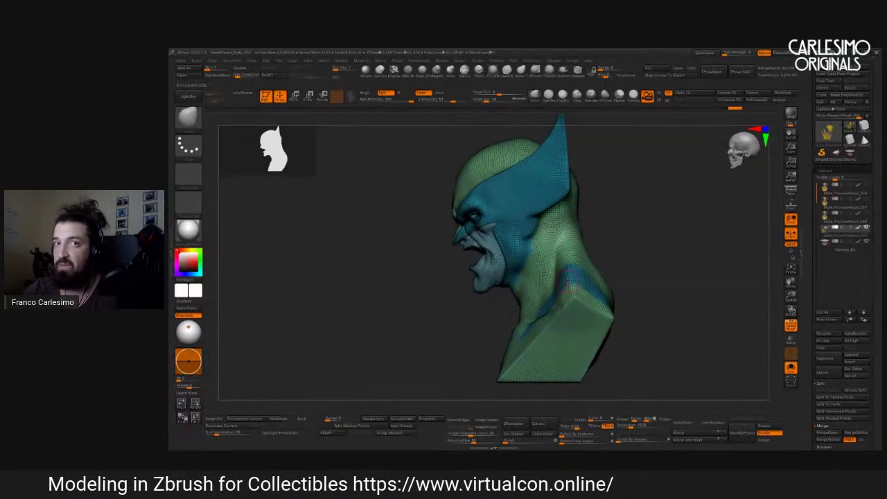
pyautogui.moveTo(572, 220); pyautogui.dragTo(608, 162, button='right')
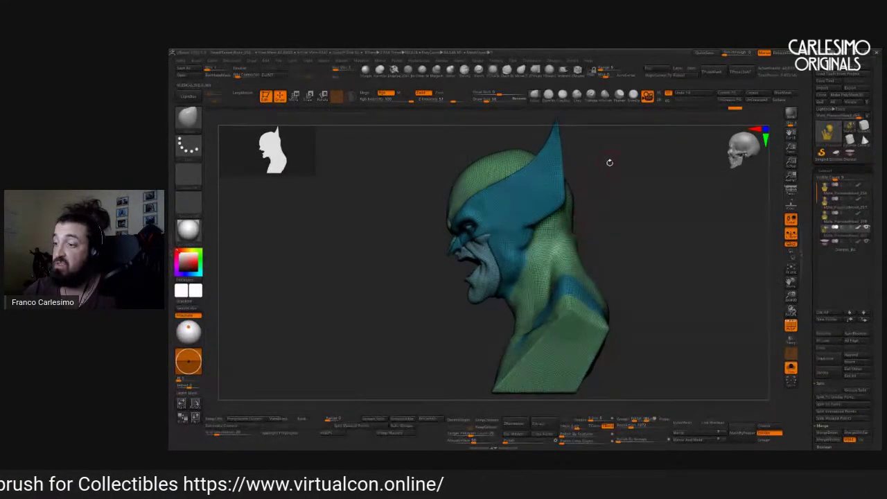
# Rotate the bust through several angles to a straight side view.
pyautogui.press('space')
pyautogui.moveTo(582, 219); pyautogui.dragTo(683, 129)
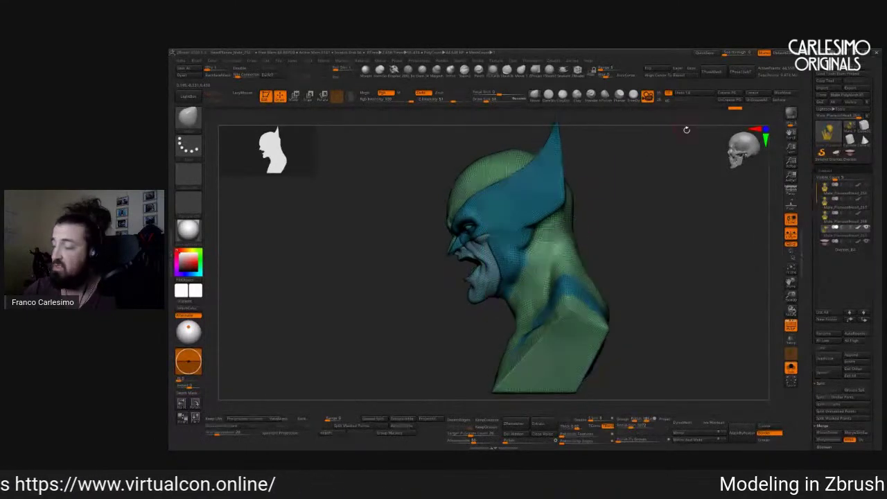
pyautogui.moveTo(719, 194); pyautogui.dragTo(591, 221)
pyautogui.keyDown('shift'); pyautogui.moveTo(610, 182); pyautogui.dragTo(608, 184); pyautogui.keyUp('shift')
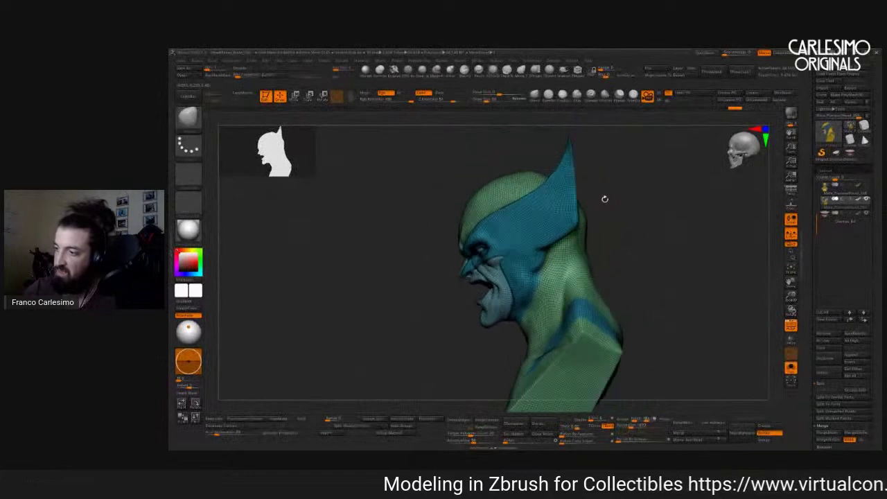
pyautogui.moveTo(416, 189)
pyautogui.keyDown('ctrl'); pyautogui.keyDown('shift'); pyautogui.mouseDown()
pyautogui.moveTo(581, 115)
pyautogui.moveTo(614, 253)
pyautogui.moveTo(575, 238)
pyautogui.moveTo(592, 236)
pyautogui.moveTo(575, 242)
pyautogui.moveTo(588, 249)
pyautogui.mouseUp(); pyautogui.keyUp('shift'); pyautogui.keyUp('ctrl')
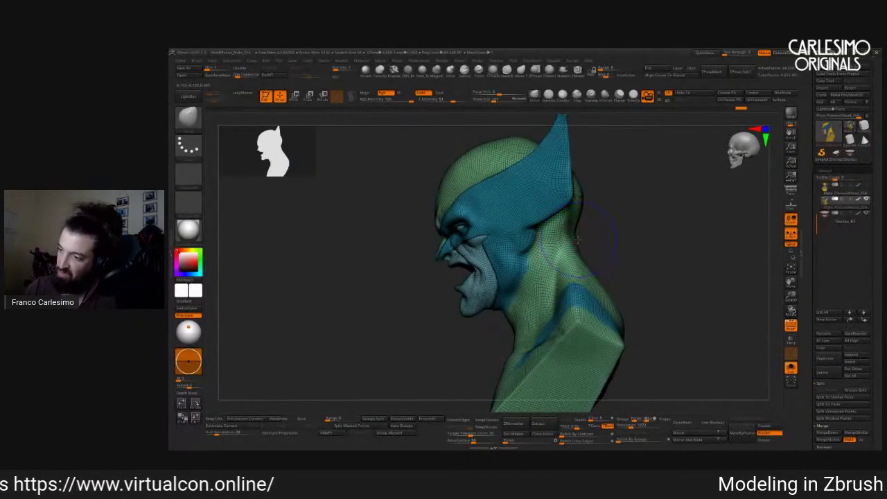
pyautogui.moveTo(584, 248)
pyautogui.mouseDown()
pyautogui.moveTo(606, 222)
pyautogui.moveTo(585, 244)
pyautogui.moveTo(581, 230)
pyautogui.moveTo(616, 230)
pyautogui.mouseUp()
# Hide Polyframe, pull a test stroke over the head with another brush, and undo it.
pyautogui.hotkey('shift', 'f')
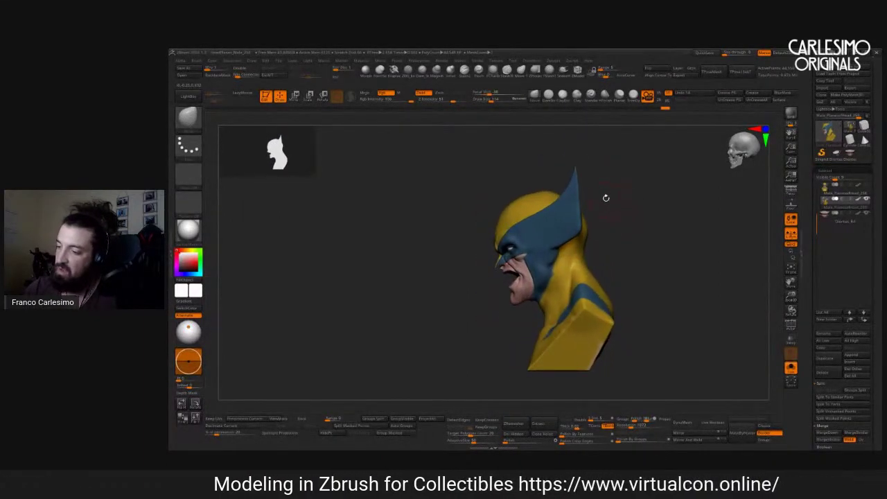
pyautogui.press('b')
pyautogui.moveTo(555, 159); pyautogui.dragTo(594, 254)
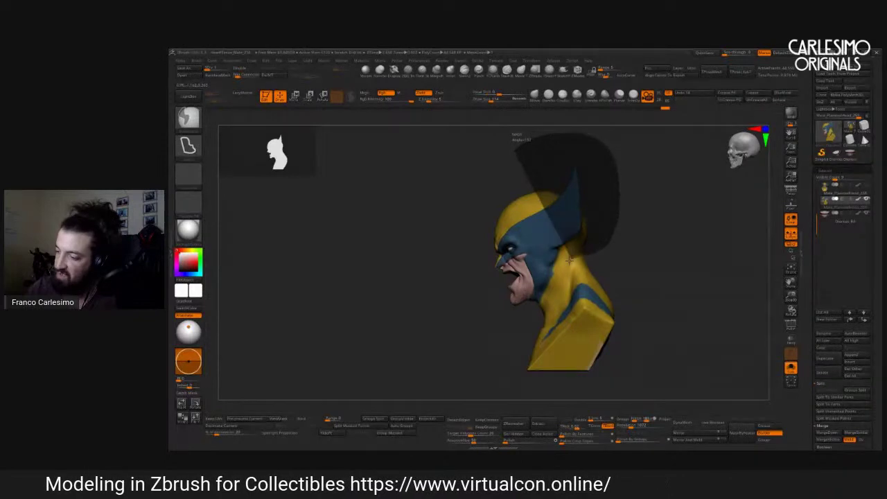
pyautogui.hotkey('ctrl', 'z')
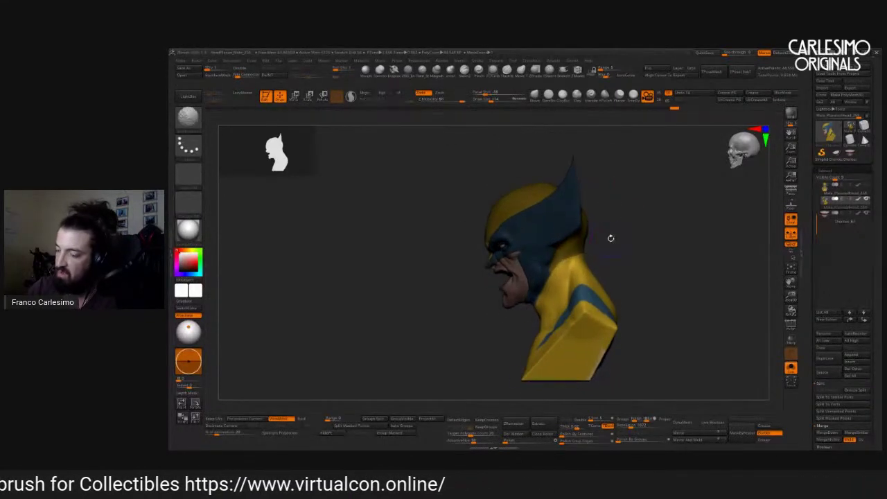
# Compare polygroups against colours, turn polypaint off, and end on the Polyframe side view.
pyautogui.hotkey('shift', 'f')
pyautogui.moveTo(611, 201); pyautogui.dragTo(632, 177)
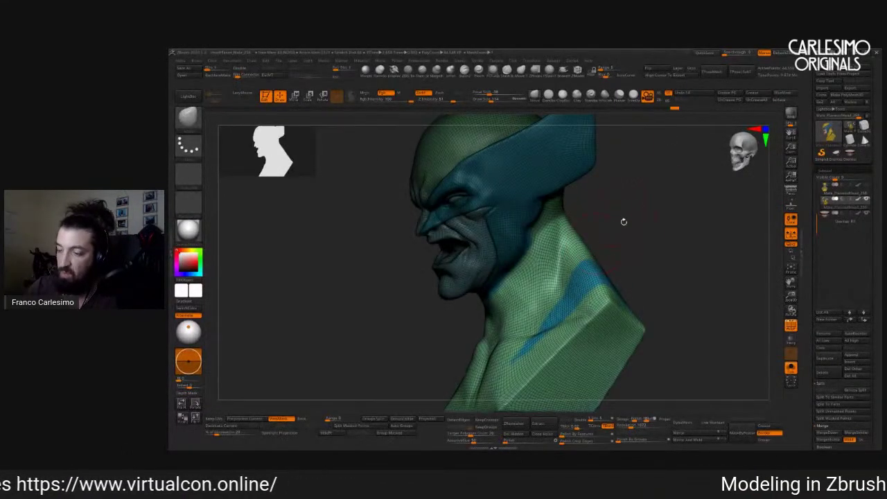
pyautogui.moveTo(622, 215); pyautogui.dragTo(616, 238)
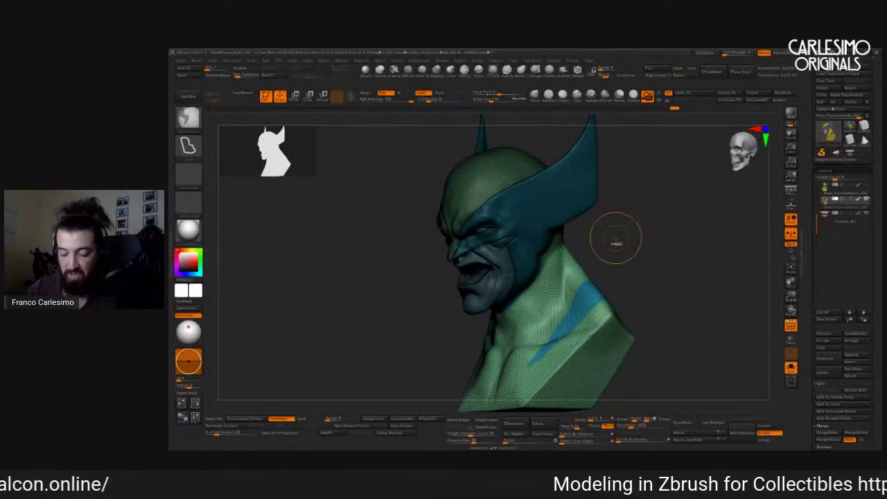
pyautogui.hotkey('shift', 'f')
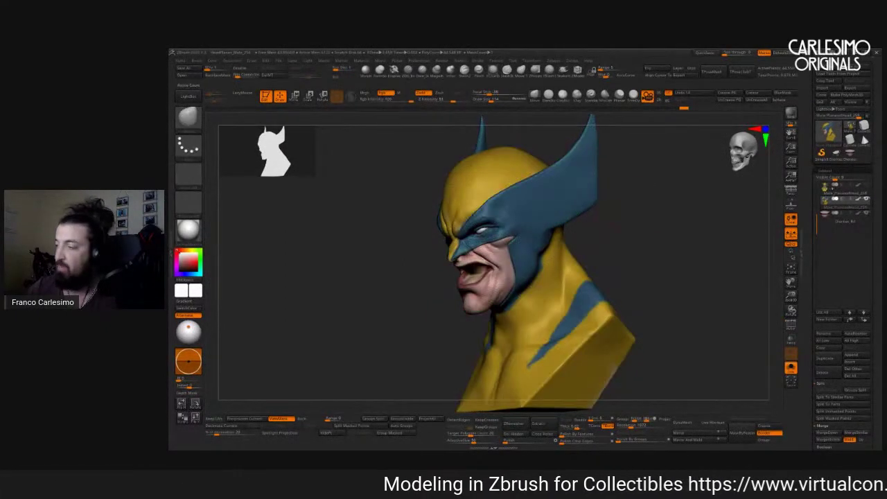
pyautogui.click(860, 203)
pyautogui.hotkey('shift', 'f')
pyautogui.moveTo(606, 259); pyautogui.dragTo(682, 144)
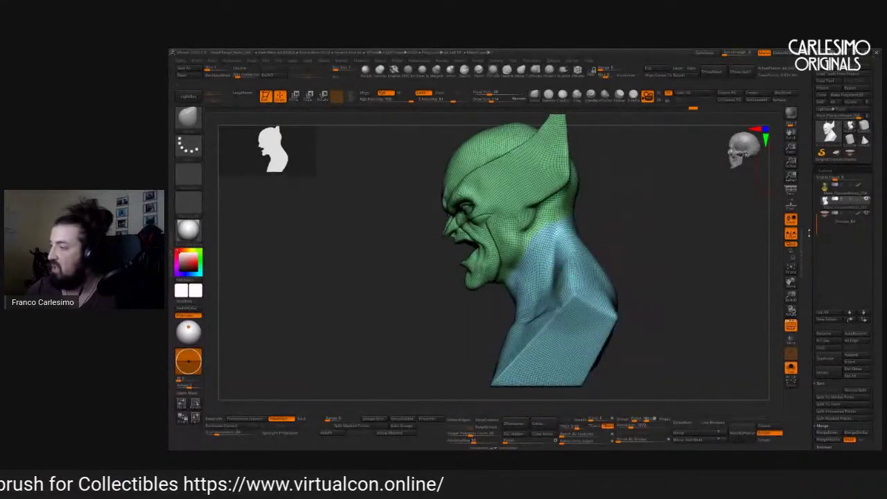
pyautogui.scroll(1, 808, 235)
pyautogui.scroll(-6, 811, 225)
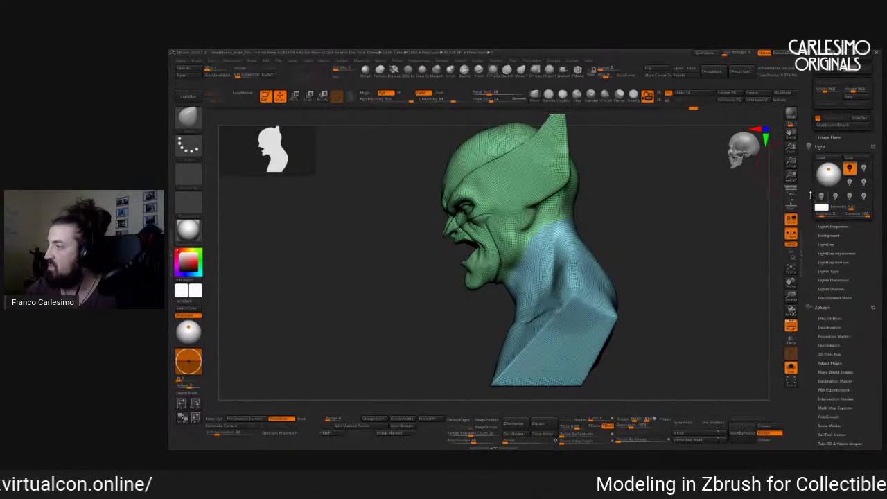
# Collapse the Light palette and expand UV Master under Zplugin.
pyautogui.click(820, 147)
pyautogui.moveTo(809, 231); pyautogui.dragTo(875, 151)
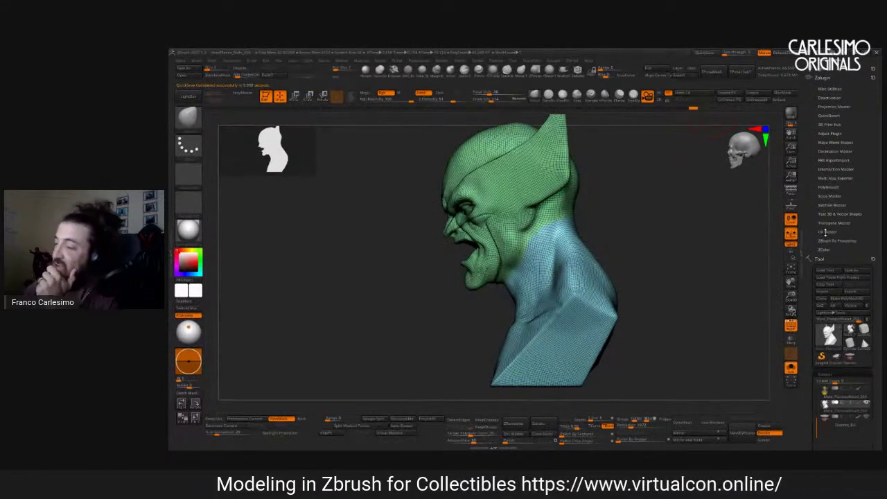
pyautogui.click(826, 231)
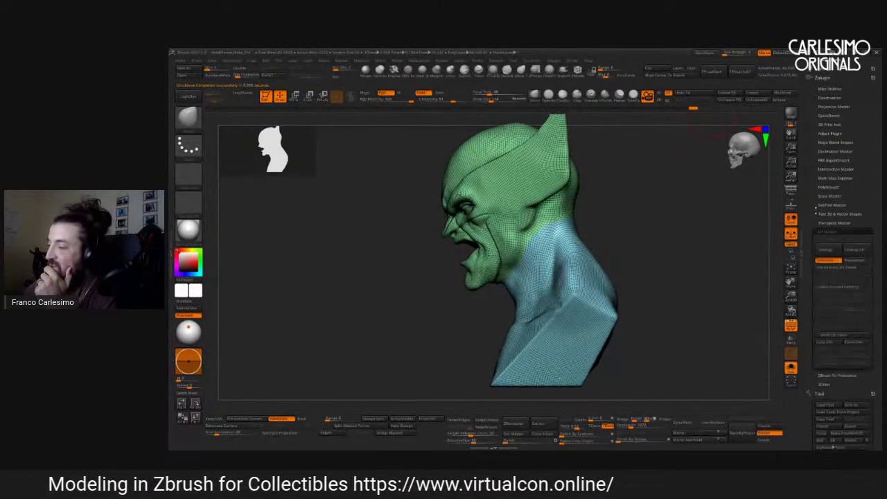
pyautogui.scroll(-5, 807, 246)
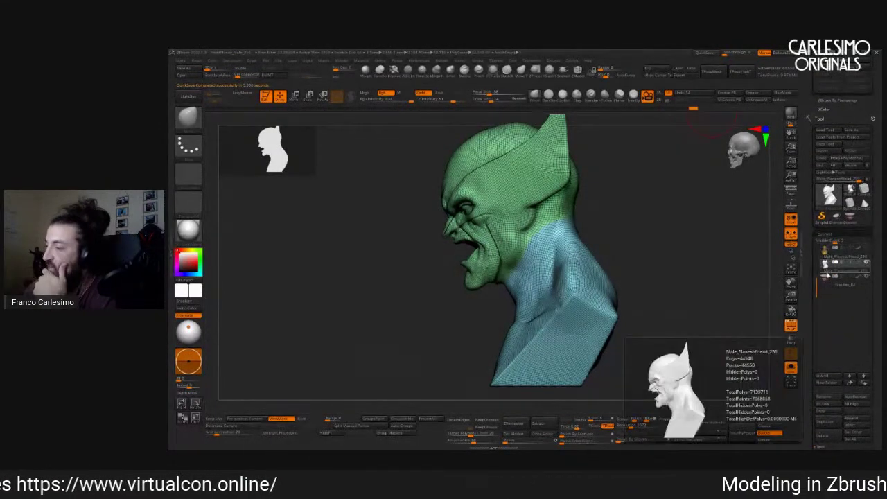
pyautogui.scroll(4, 832, 232)
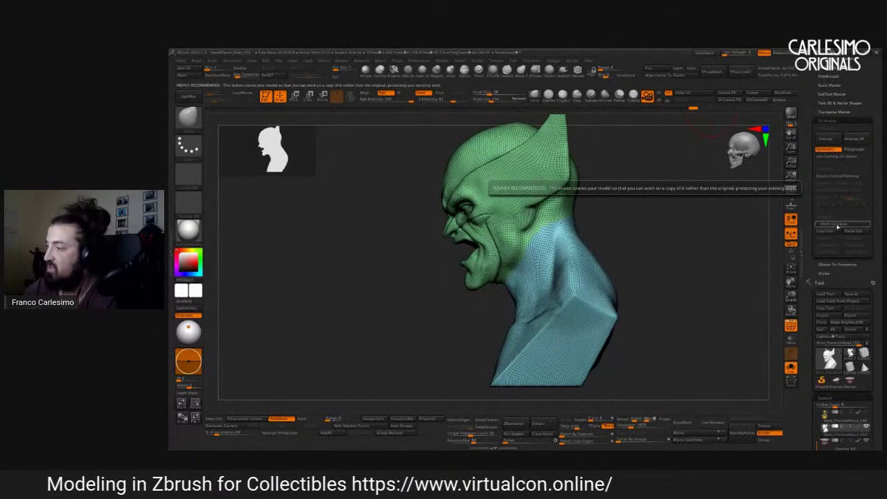
# Run UV Master's Work On Clone, enable Polygroups, and turn the bust to face front.
pyautogui.click(840, 224)
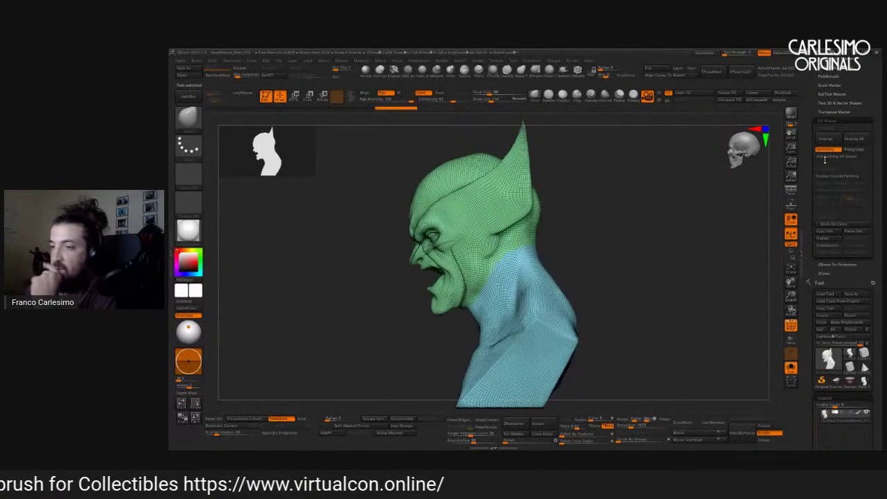
pyautogui.scroll(-3, 865, 318)
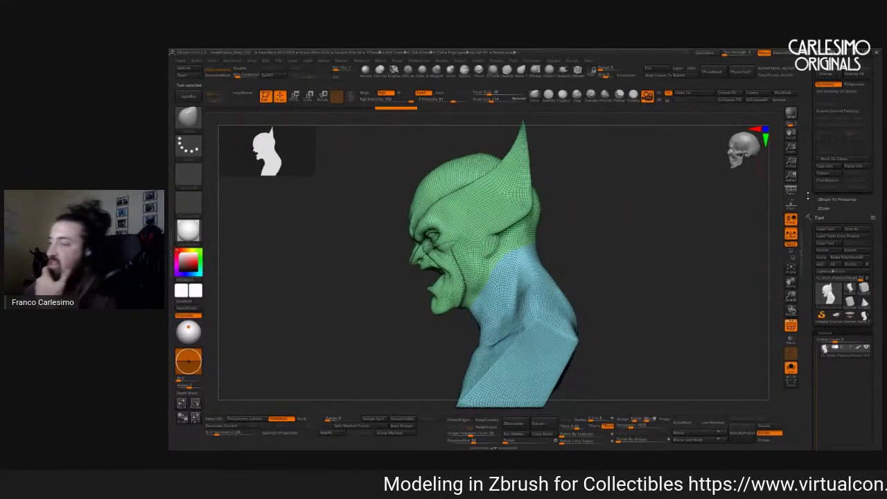
pyautogui.scroll(3, 842, 243)
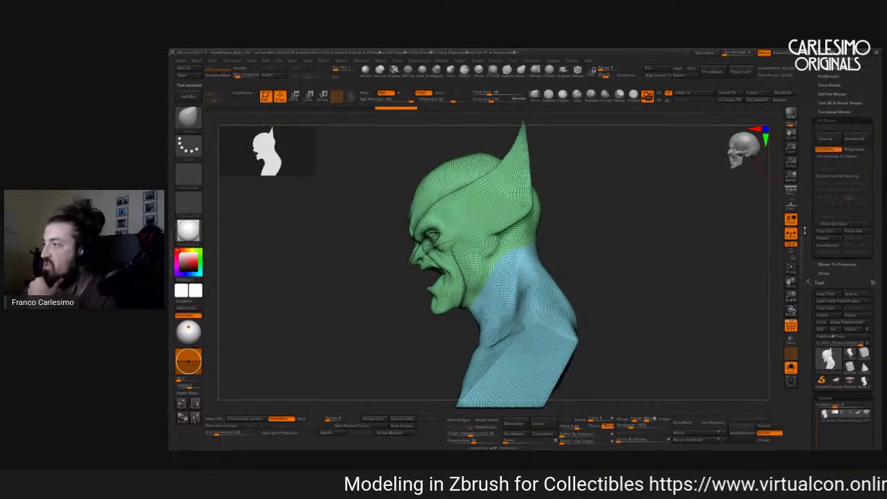
pyautogui.click(857, 147)
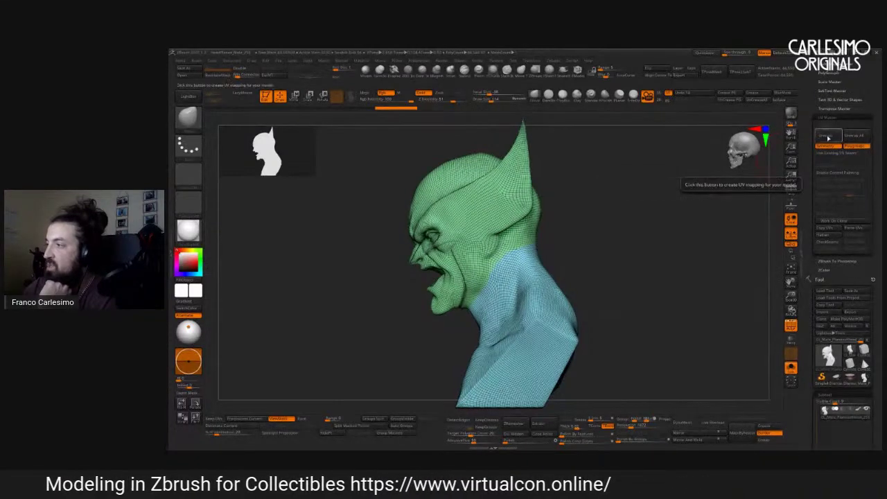
pyautogui.moveTo(662, 232); pyautogui.dragTo(704, 229)
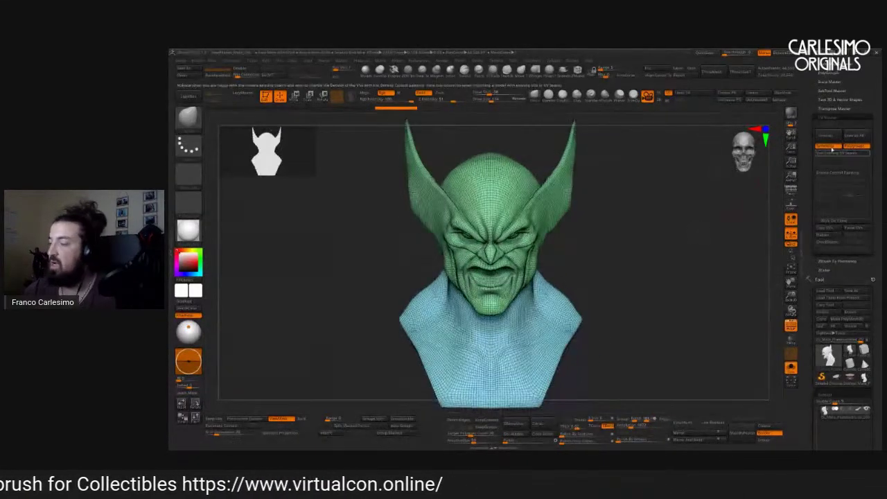
# Unwrap the clone's UVs and isolate the head polygroup.
pyautogui.click(811, 141)
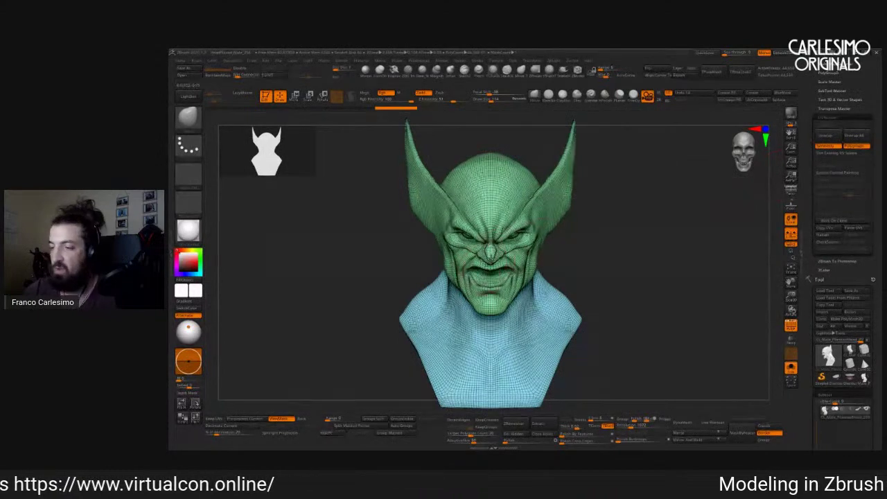
pyautogui.keyDown('ctrl'); pyautogui.keyDown('shift'); pyautogui.click(499, 215); pyautogui.keyUp('shift'); pyautogui.keyUp('ctrl')
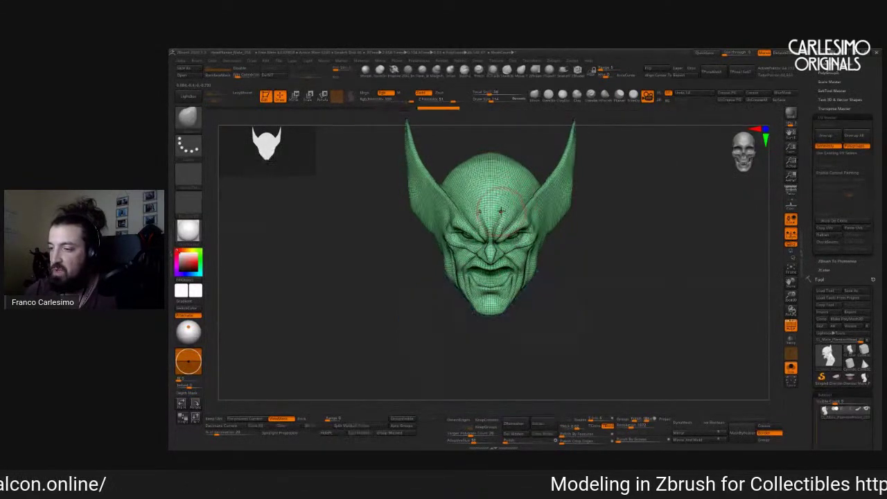
pyautogui.keyDown('ctrl'); pyautogui.keyDown('shift'); pyautogui.moveTo(586, 152); pyautogui.dragTo(541, 281); pyautogui.keyUp('shift'); pyautogui.keyUp('ctrl')
pyautogui.keyDown('ctrl'); pyautogui.keyDown('shift'); pyautogui.moveTo(574, 192); pyautogui.dragTo(562, 135); pyautogui.keyUp('shift'); pyautogui.keyUp('ctrl')
pyautogui.keyDown('ctrl'); pyautogui.keyDown('shift'); pyautogui.click(416, 237); pyautogui.keyUp('shift'); pyautogui.keyUp('ctrl')
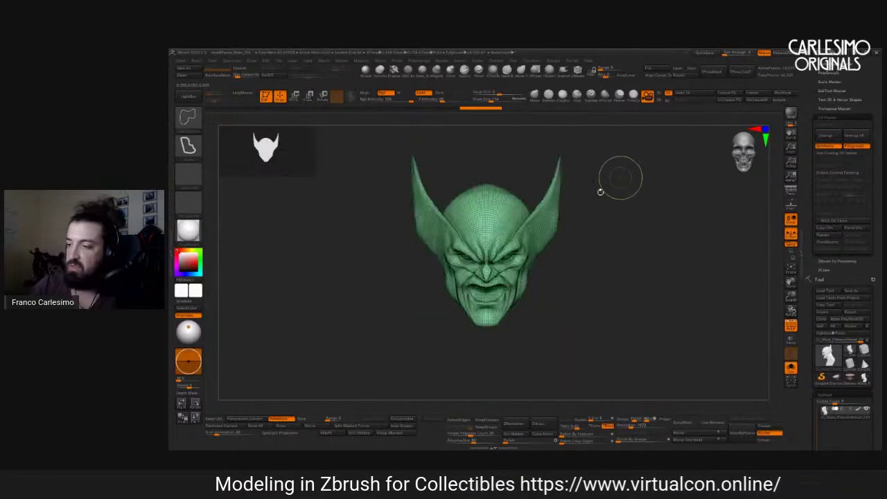
# Lasso-select the head's right half, make it a new purple polygroup, and show all geometry.
pyautogui.keyDown('ctrl'); pyautogui.keyDown('shift'); pyautogui.click(188, 144); pyautogui.keyUp('shift'); pyautogui.keyUp('ctrl')
pyautogui.keyDown('ctrl'); pyautogui.keyDown('shift'); pyautogui.click(339, 158); pyautogui.keyUp('shift'); pyautogui.keyUp('ctrl')
pyautogui.moveTo(630, 141)
pyautogui.keyDown('ctrl'); pyautogui.keyDown('shift'); pyautogui.mouseDown()
pyautogui.moveTo(562, 313)
pyautogui.moveTo(511, 354)
pyautogui.mouseUp(); pyautogui.keyUp('shift'); pyautogui.keyUp('ctrl')
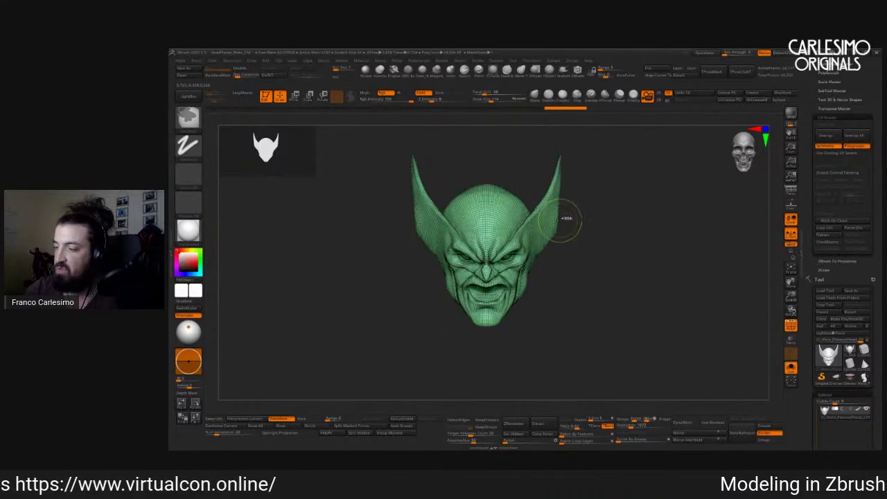
pyautogui.moveTo(634, 136)
pyautogui.keyDown('ctrl'); pyautogui.keyDown('shift'); pyautogui.mouseDown()
pyautogui.moveTo(545, 364)
pyautogui.moveTo(489, 371)
pyautogui.mouseUp(); pyautogui.keyUp('shift'); pyautogui.keyUp('ctrl')
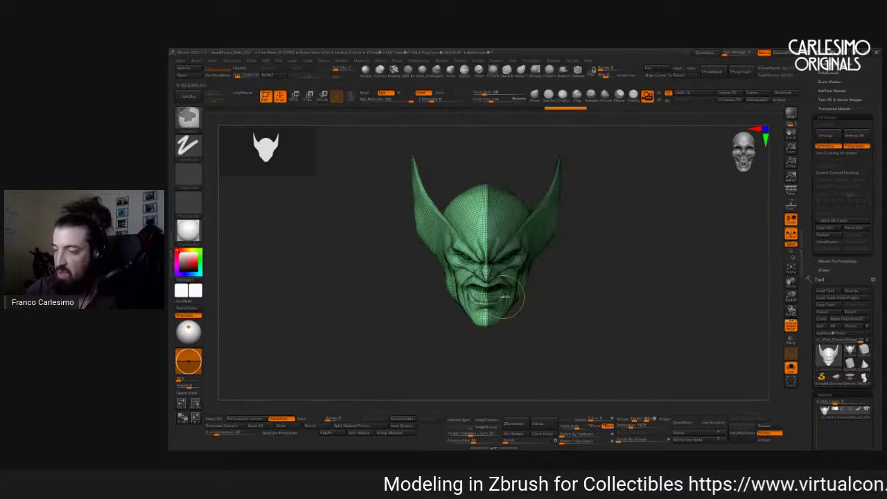
pyautogui.hotkey('ctrl', 'w')
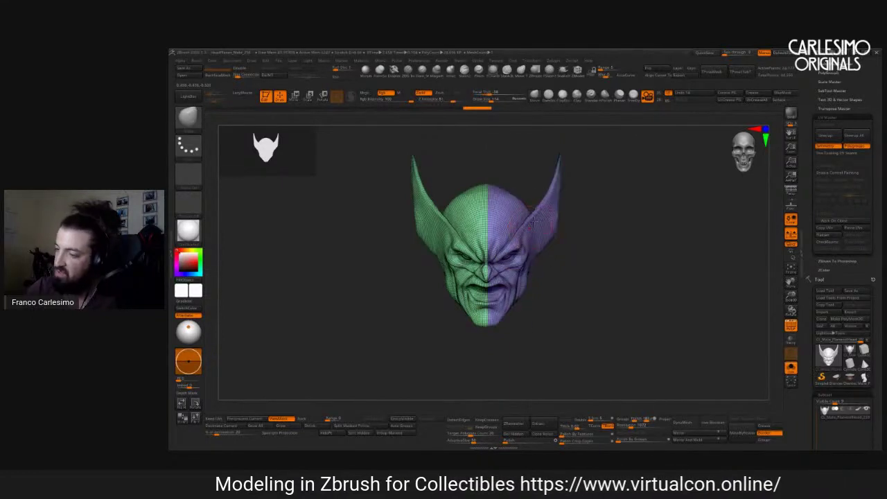
pyautogui.press('f')
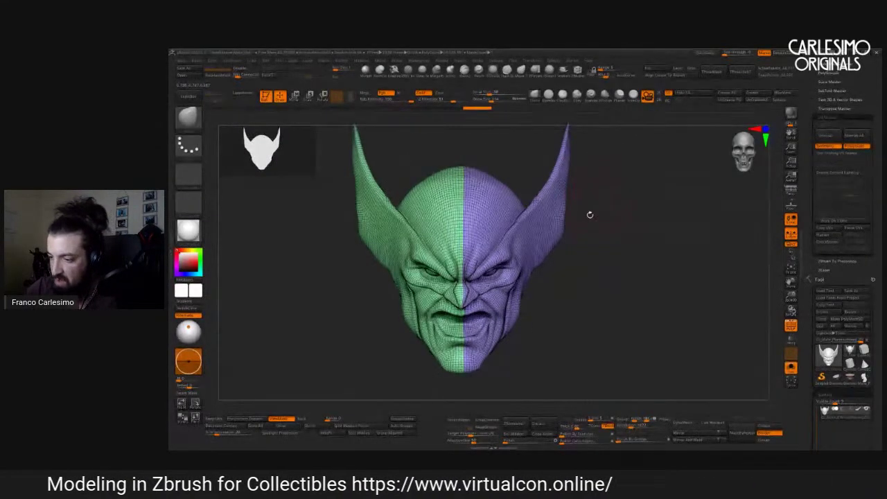
pyautogui.keyDown('alt'); pyautogui.moveTo(595, 207); pyautogui.dragTo(602, 193); pyautogui.keyUp('alt')
pyautogui.keyDown('ctrl'); pyautogui.keyDown('shift'); pyautogui.click(603, 183); pyautogui.keyUp('shift'); pyautogui.keyUp('ctrl')
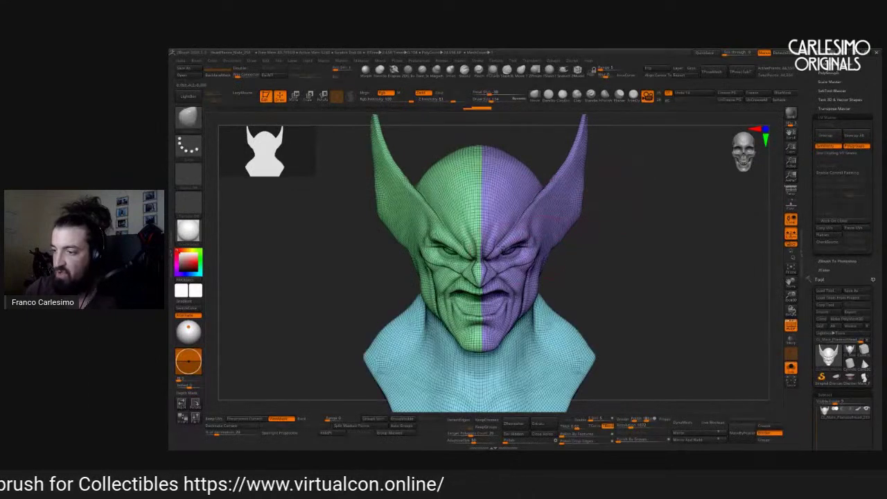
pyautogui.scroll(2, 489, 234)
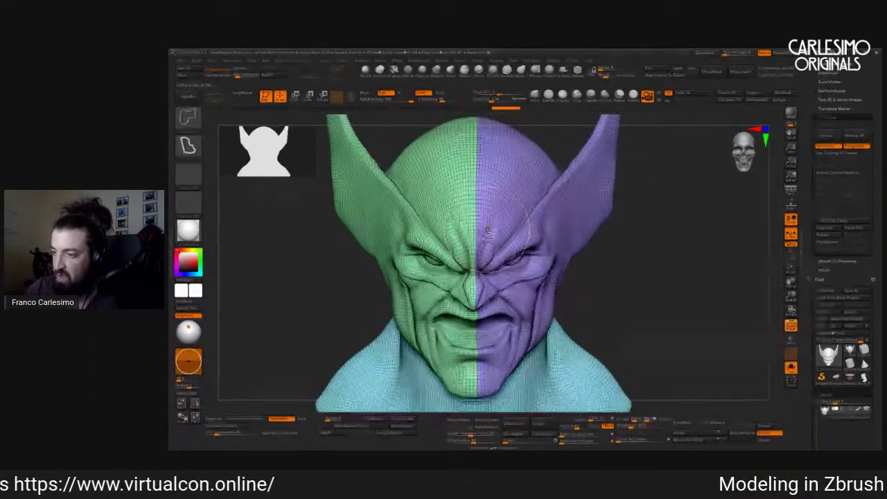
# Isolate and swap between the head's purple and green halves to inspect their edges.
pyautogui.keyDown('ctrl'); pyautogui.keyDown('shift'); pyautogui.click(490, 235); pyautogui.keyUp('shift'); pyautogui.keyUp('ctrl')
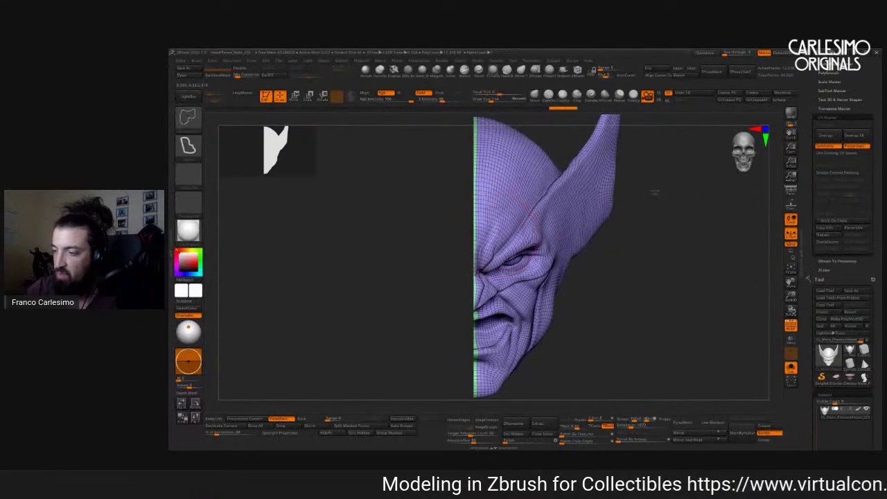
pyautogui.keyDown('ctrl'); pyautogui.keyDown('shift'); pyautogui.click(666, 187); pyautogui.keyUp('shift'); pyautogui.keyUp('ctrl')
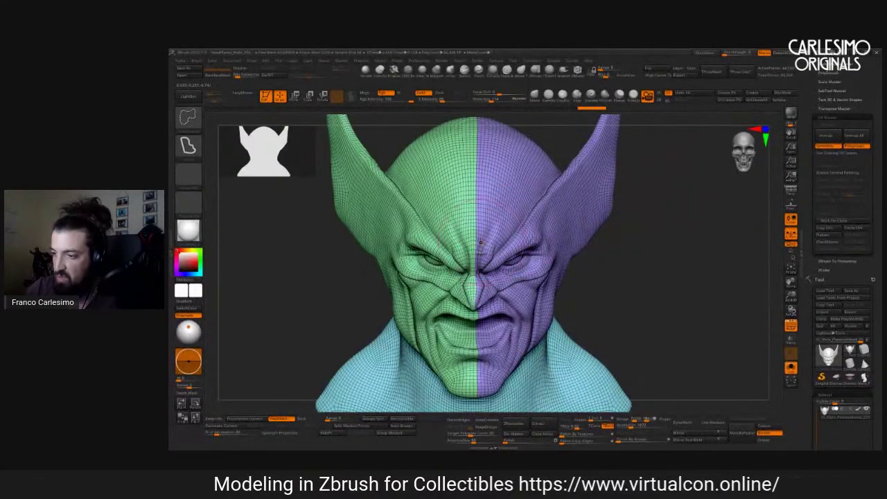
pyautogui.scroll(3, 481, 239)
pyautogui.keyDown('ctrl'); pyautogui.keyDown('shift'); pyautogui.click(481, 229); pyautogui.keyUp('shift'); pyautogui.keyUp('ctrl')
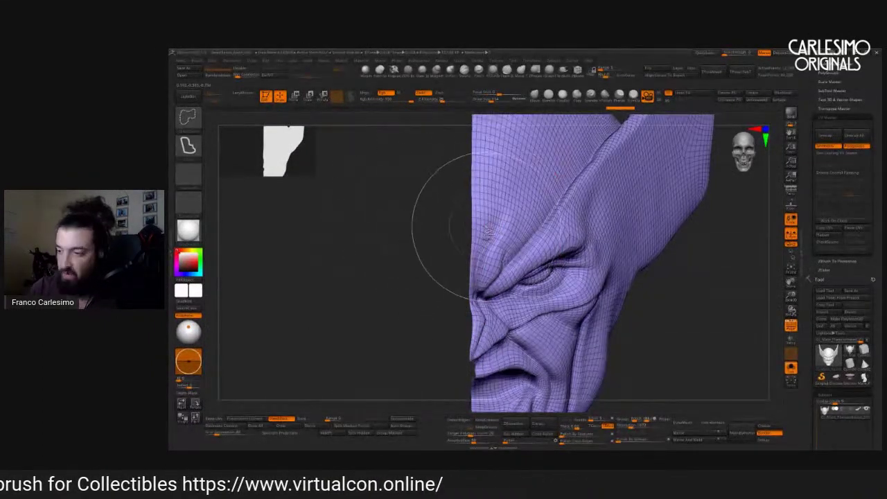
pyautogui.keyDown('ctrl'); pyautogui.keyDown('shift'); pyautogui.click(478, 230); pyautogui.keyUp('shift'); pyautogui.keyUp('ctrl')
pyautogui.keyDown('ctrl'); pyautogui.keyDown('shift'); pyautogui.click(489, 229); pyautogui.keyUp('shift'); pyautogui.keyUp('ctrl')
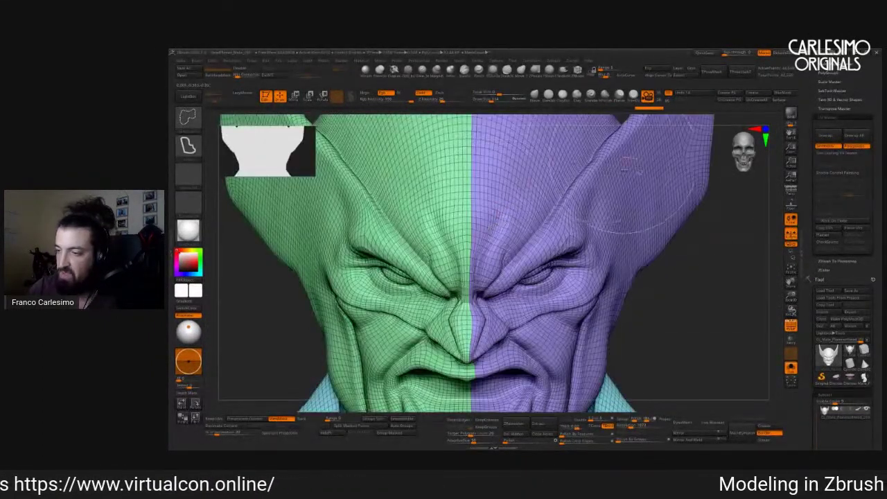
pyautogui.keyDown('ctrl'); pyautogui.keyDown('shift'); pyautogui.click(483, 228); pyautogui.keyUp('shift'); pyautogui.keyUp('ctrl')
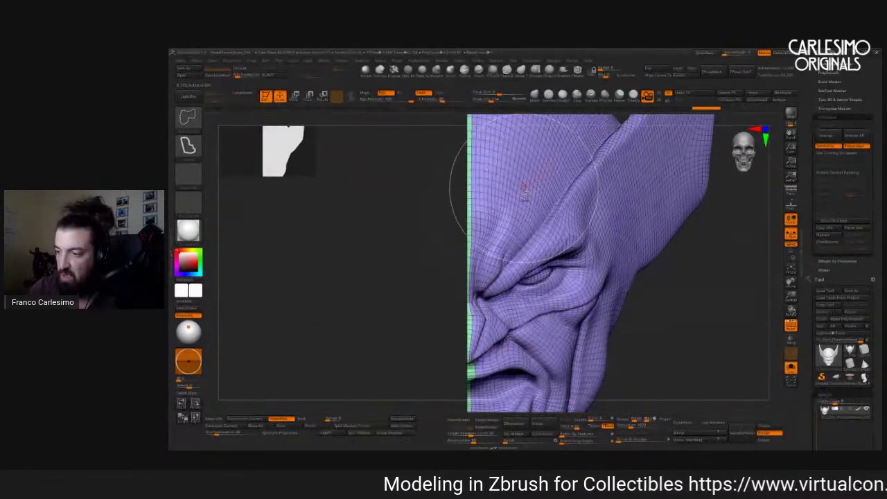
pyautogui.moveTo(515, 196); pyautogui.dragTo(482, 247, button='right')
# Briefly switch to ZModeler and back, then unhide the whole bust and snap to front view.
pyautogui.press('b')
pyautogui.press('z')
pyautogui.press('m')
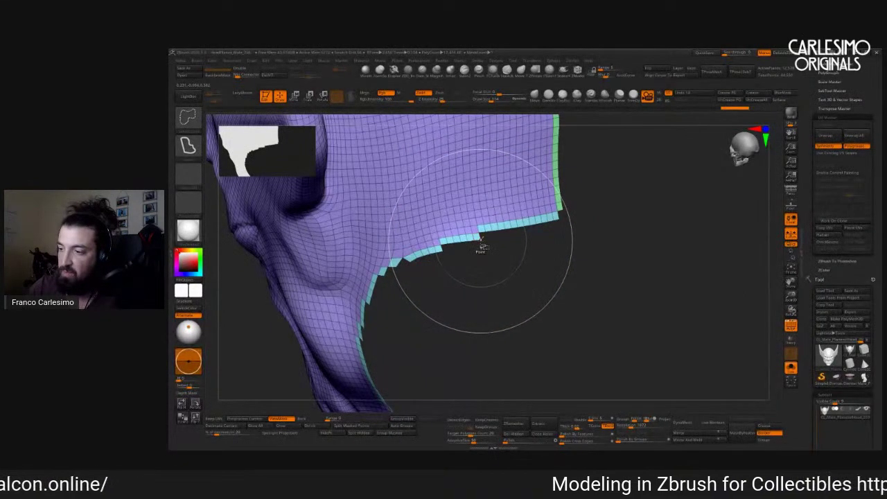
pyautogui.press('b')
pyautogui.press('m')
pyautogui.press('v')
pyautogui.moveTo(483, 247); pyautogui.dragTo(623, 163)
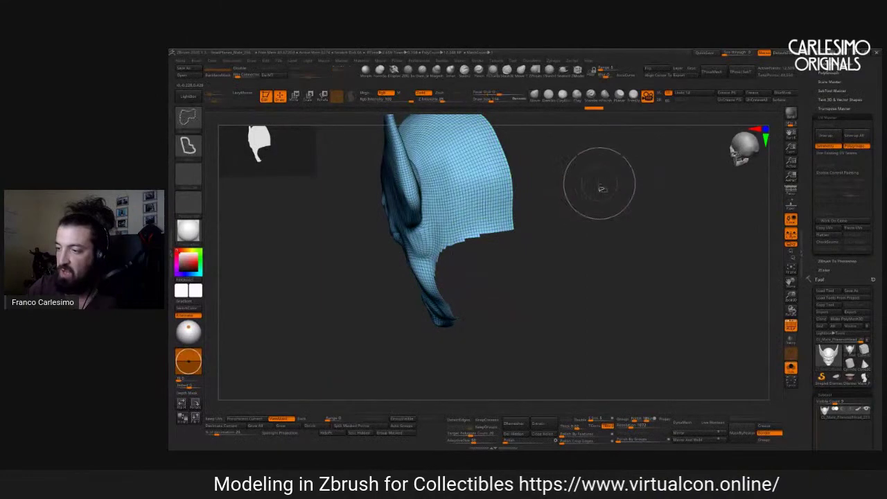
pyautogui.keyDown('ctrl'); pyautogui.keyDown('shift'); pyautogui.click(583, 198); pyautogui.keyUp('shift'); pyautogui.keyUp('ctrl')
pyautogui.keyDown('shift'); pyautogui.moveTo(562, 208); pyautogui.dragTo(597, 222); pyautogui.keyUp('shift')
# Frame the bust, run UV Master Unwrap, then Flatten into three UV islands.
pyautogui.press('f')
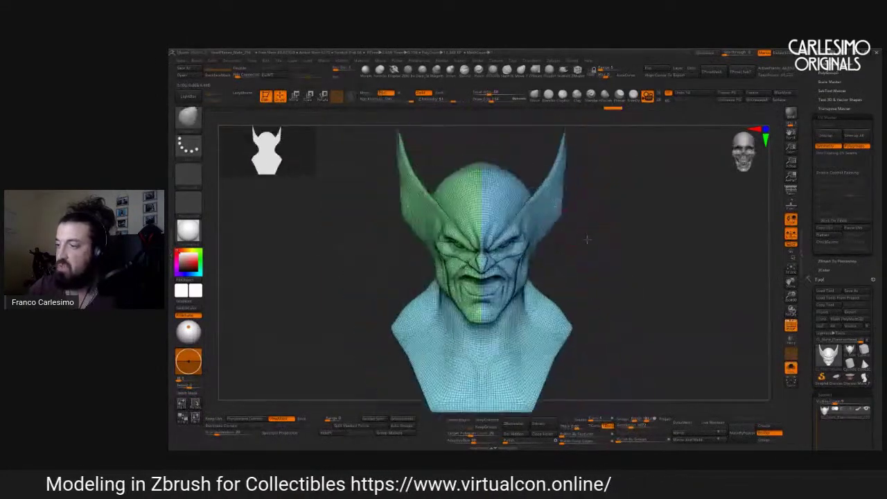
pyautogui.moveTo(632, 179); pyautogui.dragTo(568, 242)
pyautogui.moveTo(551, 202); pyautogui.dragTo(574, 158)
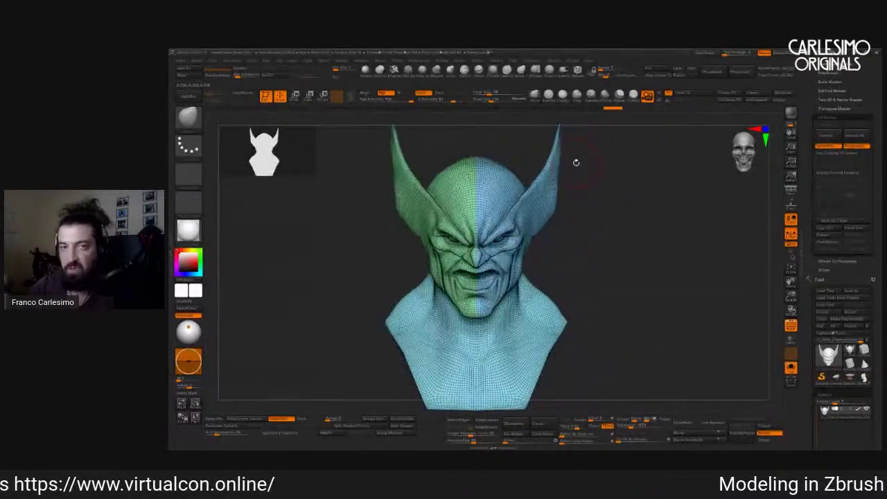
pyautogui.press('f')
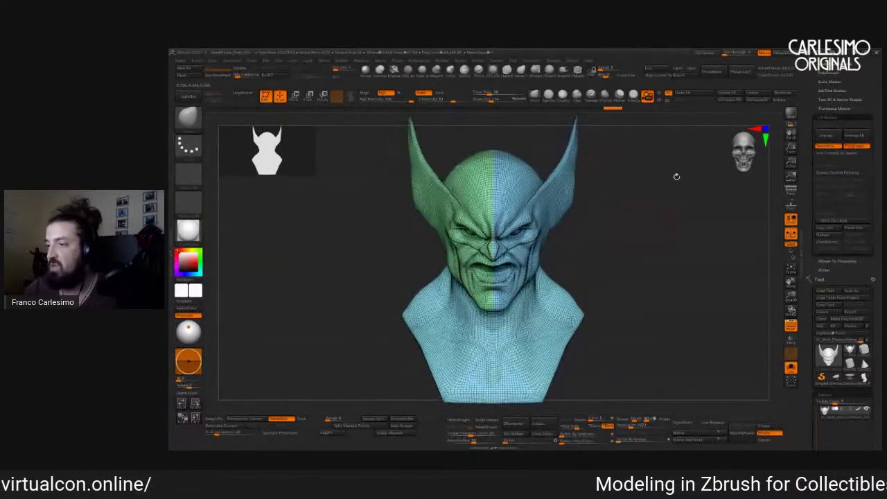
pyautogui.click(834, 138)
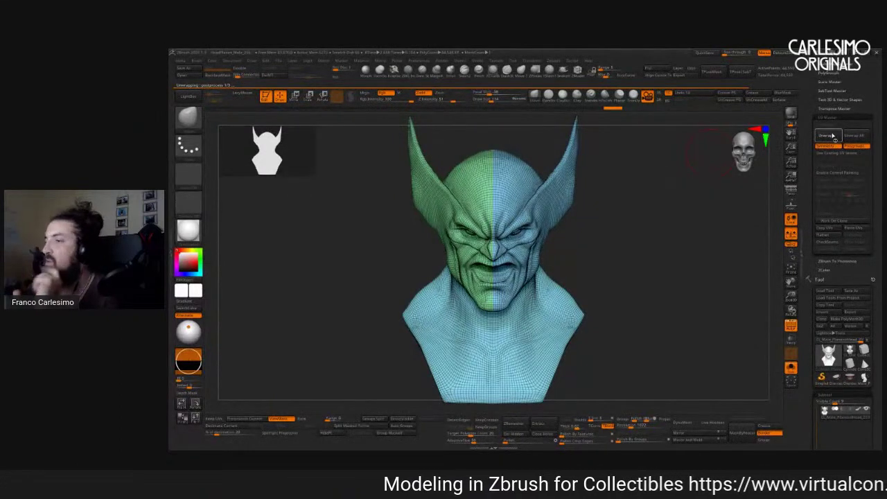
pyautogui.click(826, 237)
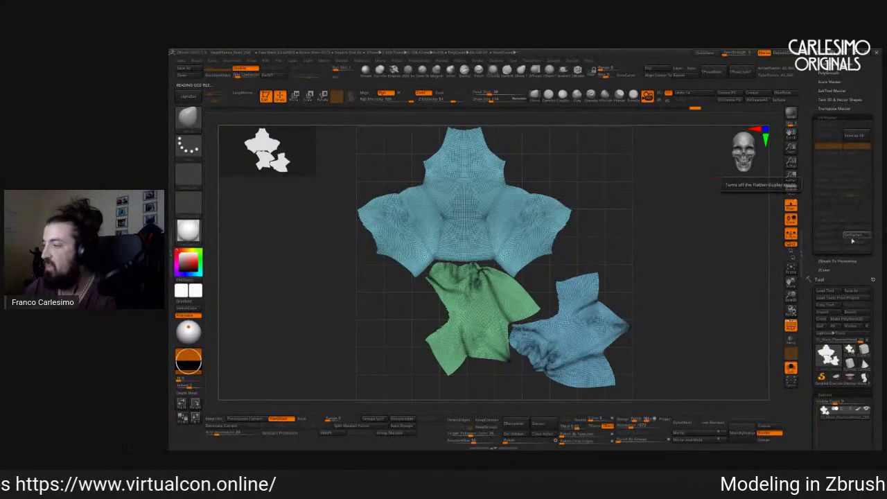
# Isolate the green UV island and rotate it about 95 degrees with the gizmo.
pyautogui.moveTo(626, 204); pyautogui.dragTo(555, 280)
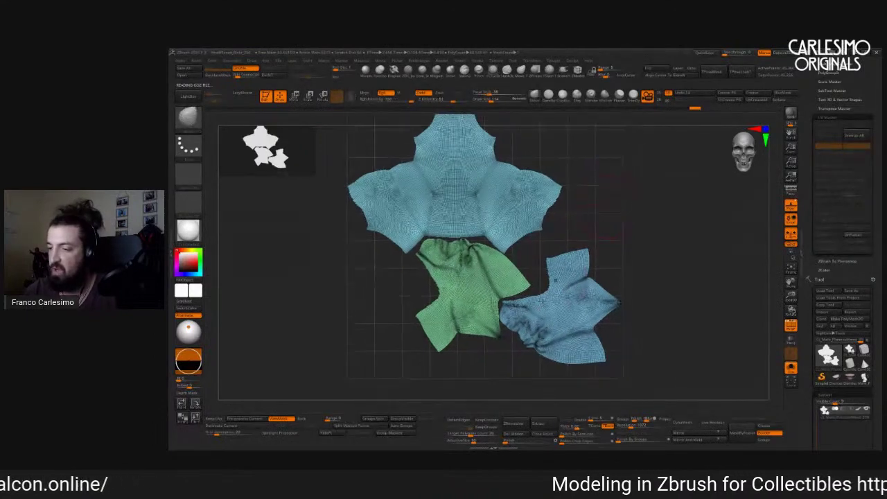
pyautogui.keyDown('ctrl'); pyautogui.keyDown('shift'); pyautogui.click(481, 286); pyautogui.keyUp('shift'); pyautogui.keyUp('ctrl')
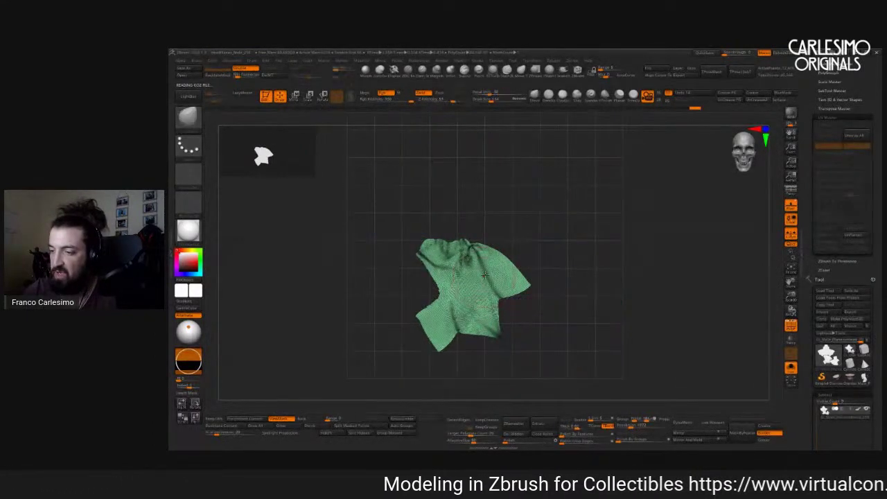
pyautogui.press('w')
pyautogui.moveTo(486, 317); pyautogui.dragTo(506, 253)
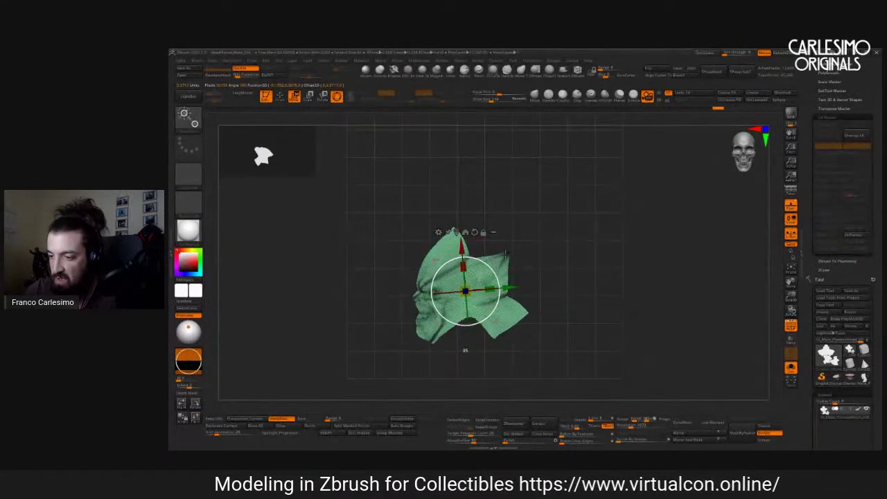
pyautogui.keyDown('ctrl'); pyautogui.keyDown('shift'); pyautogui.click(540, 234); pyautogui.keyUp('shift'); pyautogui.keyUp('ctrl')
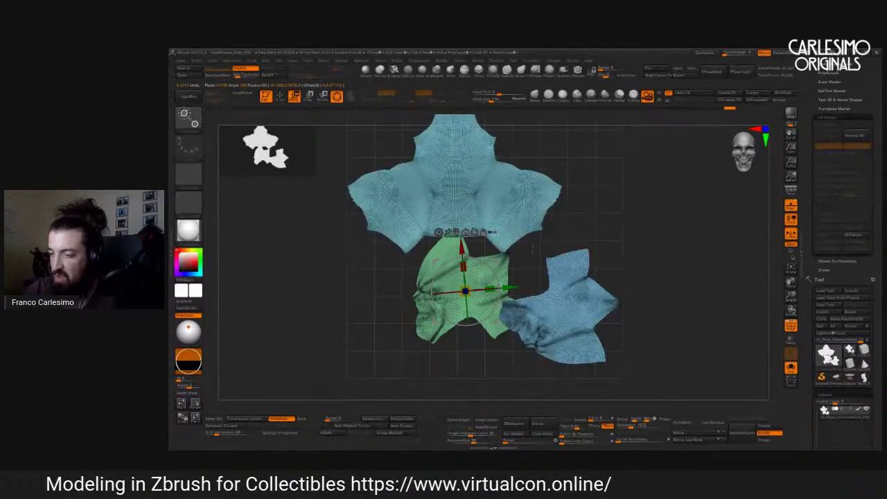
pyautogui.keyDown('ctrl'); pyautogui.keyDown('shift'); pyautogui.click(494, 263); pyautogui.keyUp('shift'); pyautogui.keyUp('ctrl')
pyautogui.moveTo(485, 291)
pyautogui.mouseDown()
pyautogui.moveTo(432, 385)
pyautogui.moveTo(465, 277)
pyautogui.moveTo(479, 284)
pyautogui.mouseUp()
pyautogui.keyDown('ctrl'); pyautogui.keyDown('shift'); pyautogui.click(558, 284); pyautogui.keyUp('shift'); pyautogui.keyUp('ctrl')
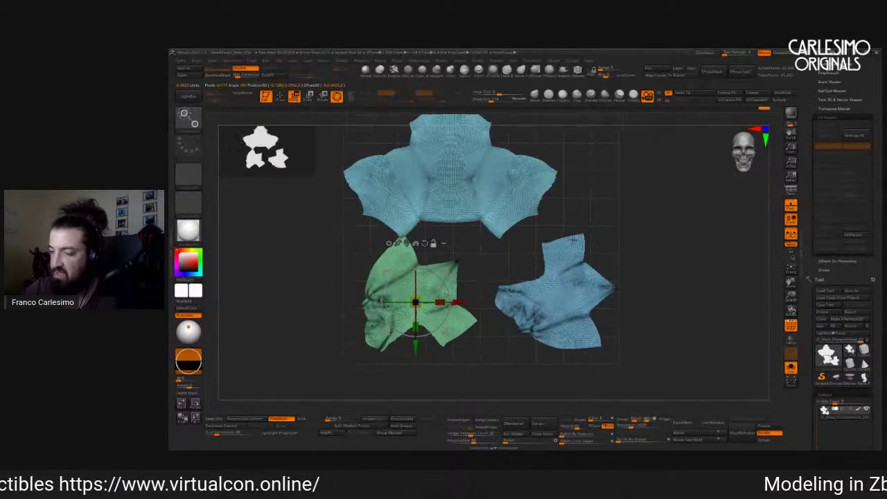
# Select the right blue island and move it up-left toward the others.
pyautogui.click(558, 292)
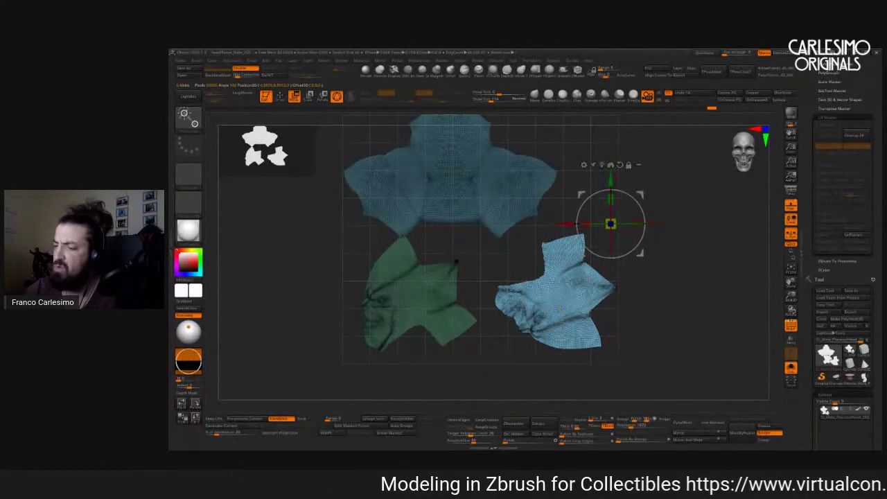
pyautogui.click(446, 312)
pyautogui.click(558, 291)
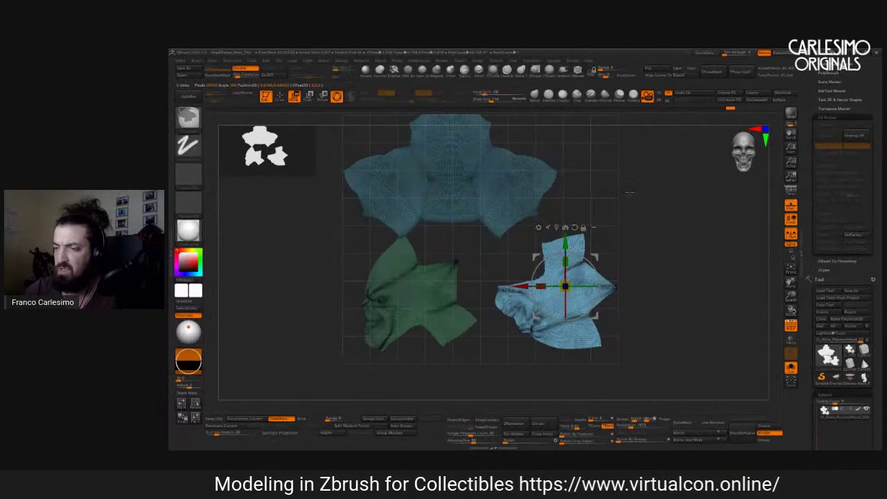
pyautogui.click(423, 305)
pyautogui.click(558, 291)
pyautogui.click(519, 206)
pyautogui.click(558, 291)
pyautogui.click(423, 305)
pyautogui.click(558, 291)
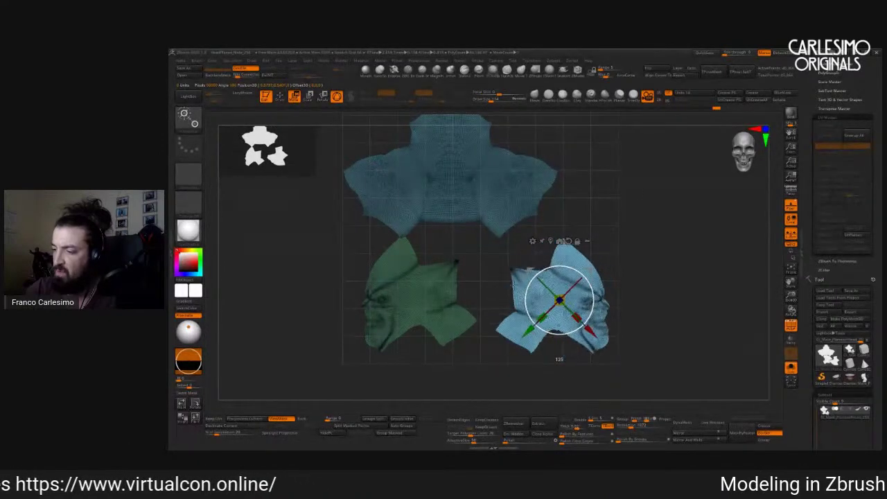
pyautogui.moveTo(548, 295); pyautogui.dragTo(529, 288)
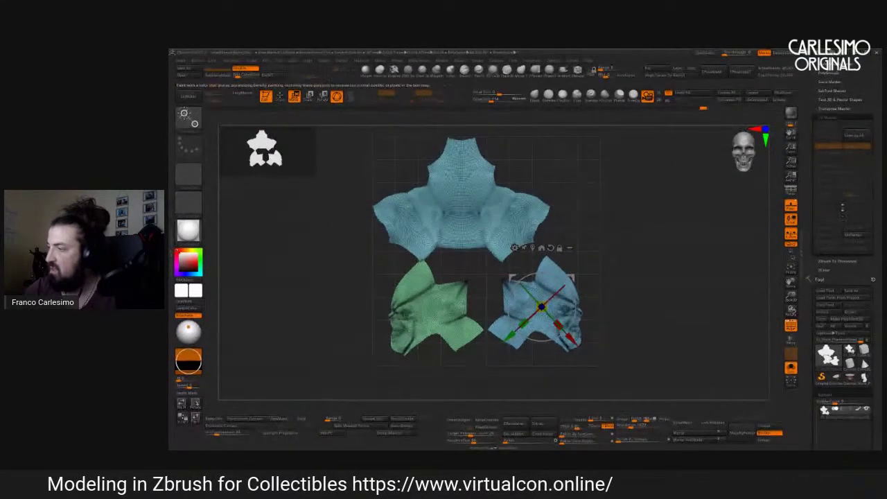
# UnFlatten the UV layout to restore the 3D bust, then pick the polypainted tool.
pyautogui.click(838, 234)
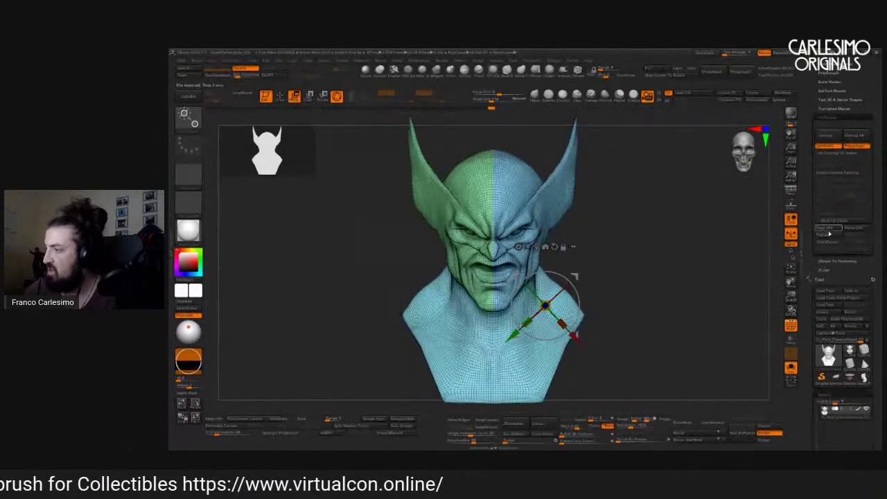
pyautogui.scroll(-2, 808, 219)
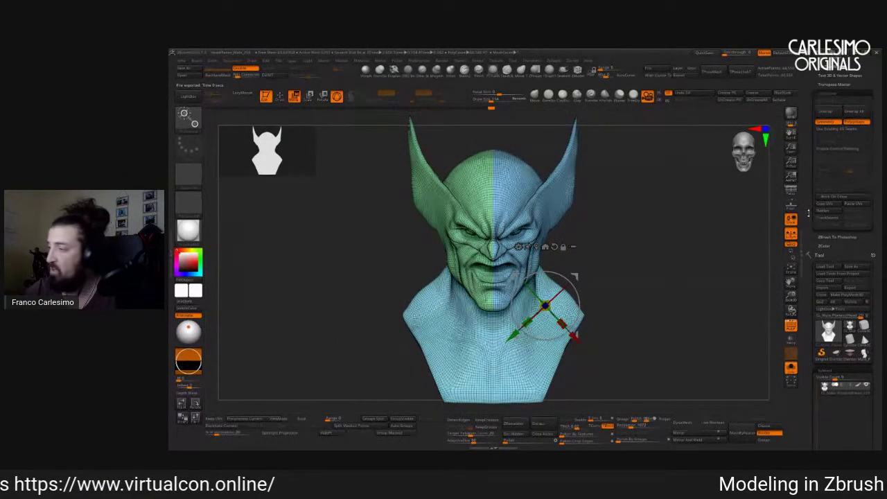
pyautogui.scroll(-5, 807, 216)
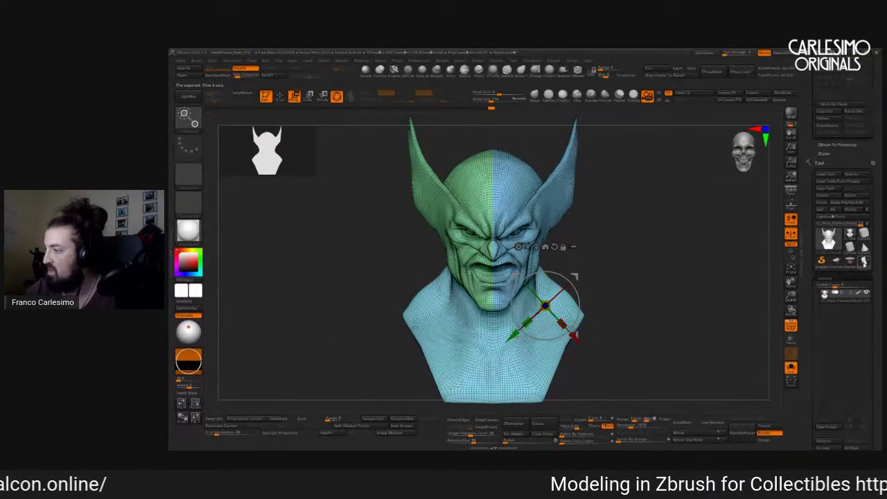
pyautogui.click(850, 233)
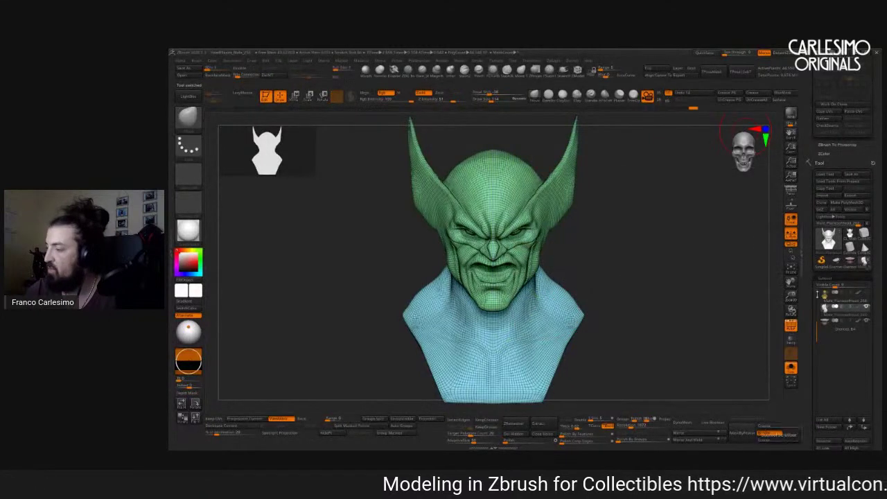
# Hide Polyframe and switch the subtool's Polypaint on to show the yellow and blue colouring.
pyautogui.scroll(3, 810, 278)
pyautogui.scroll(-6, 809, 279)
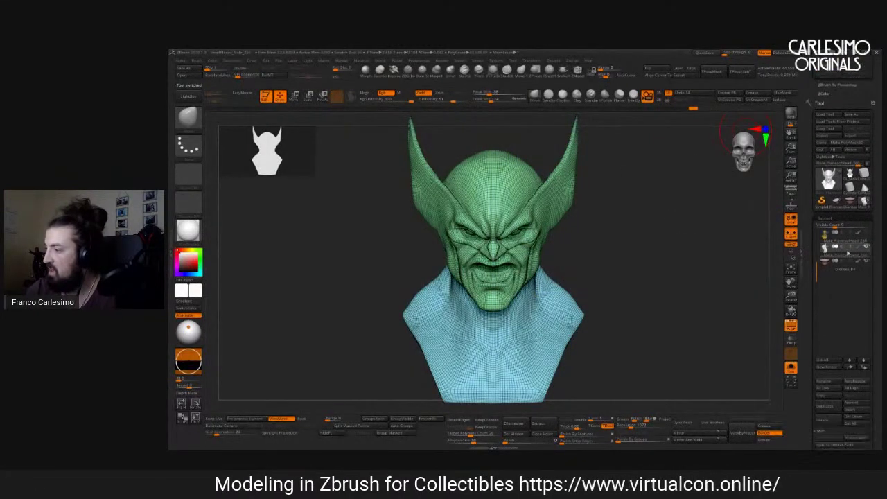
pyautogui.hotkey('shift', 'f')
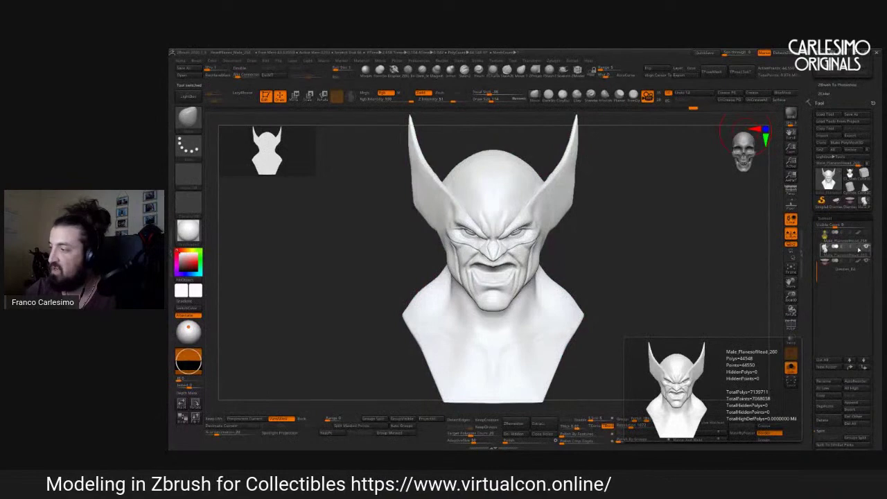
pyautogui.click(859, 249)
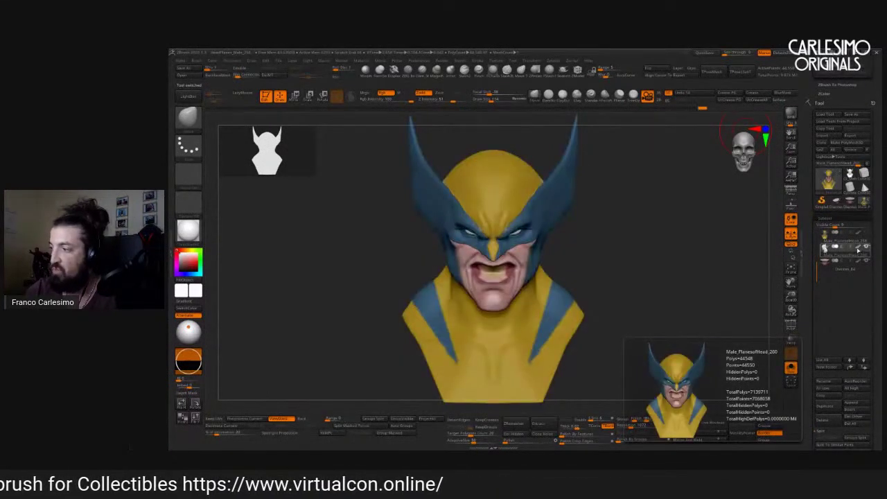
pyautogui.click(860, 249)
pyautogui.click(858, 249)
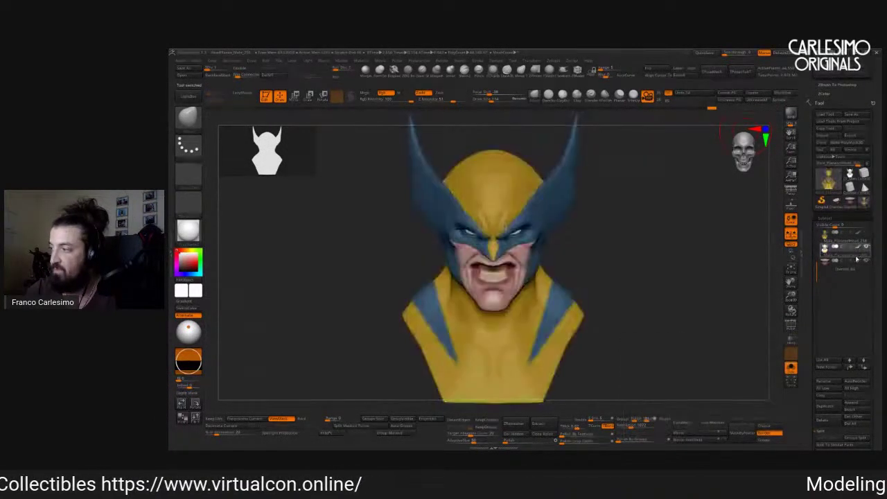
pyautogui.click(859, 250)
pyautogui.click(859, 250)
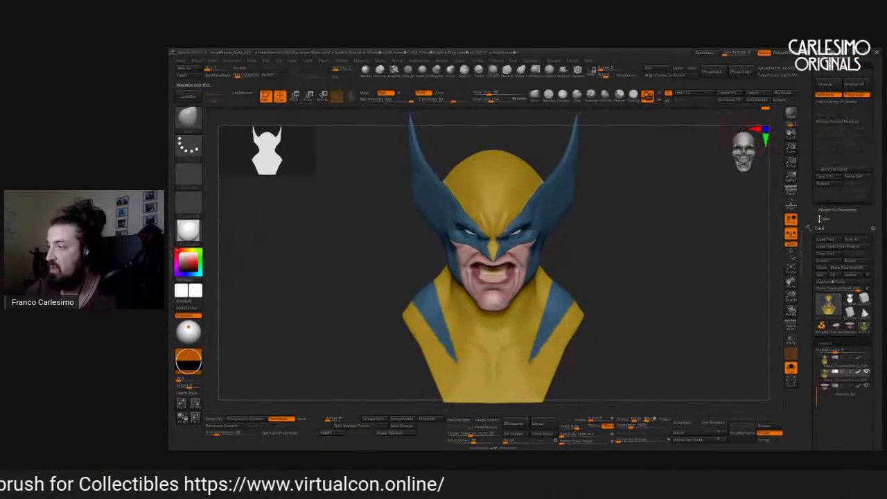
# Set the bust's UV map size to 2048 in Tool > UV Map.
pyautogui.scroll(-5, 807, 227)
pyautogui.scroll(-6, 807, 231)
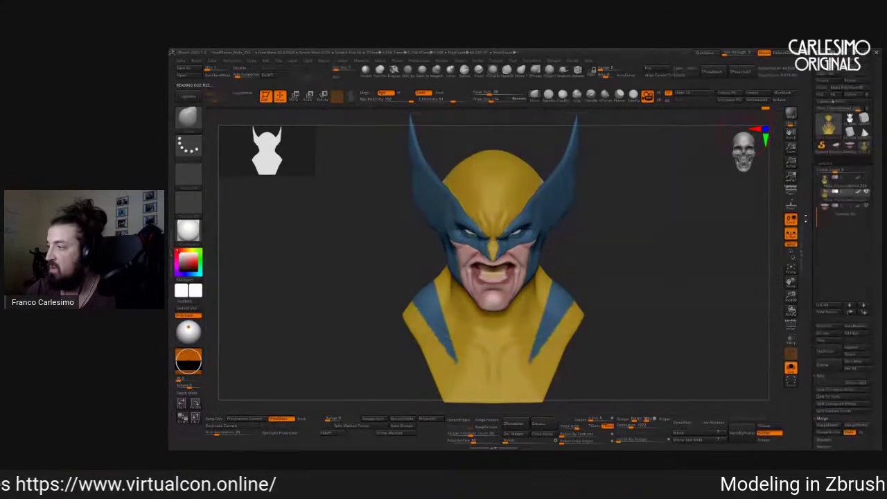
pyautogui.scroll(2, 817, 201)
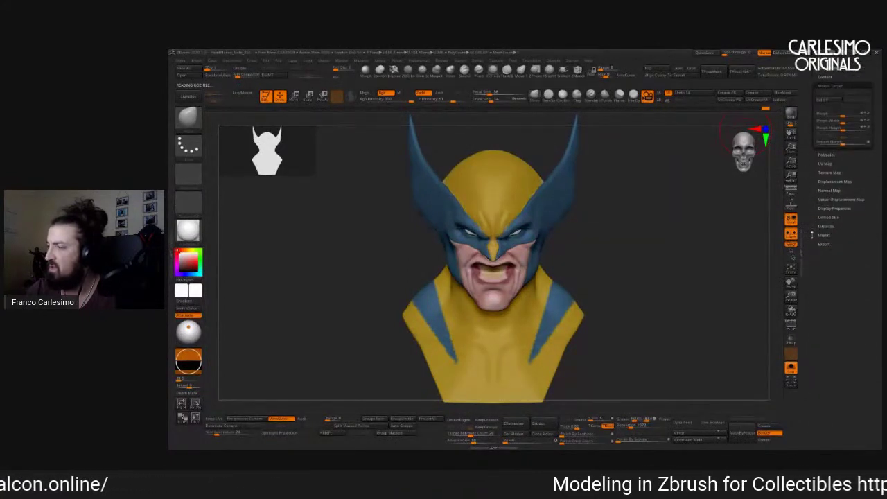
pyautogui.click(827, 233)
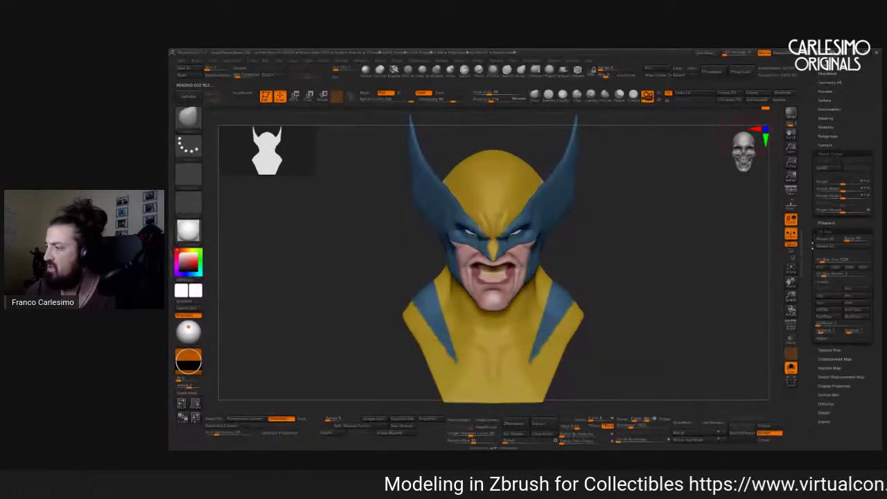
pyautogui.click(830, 291)
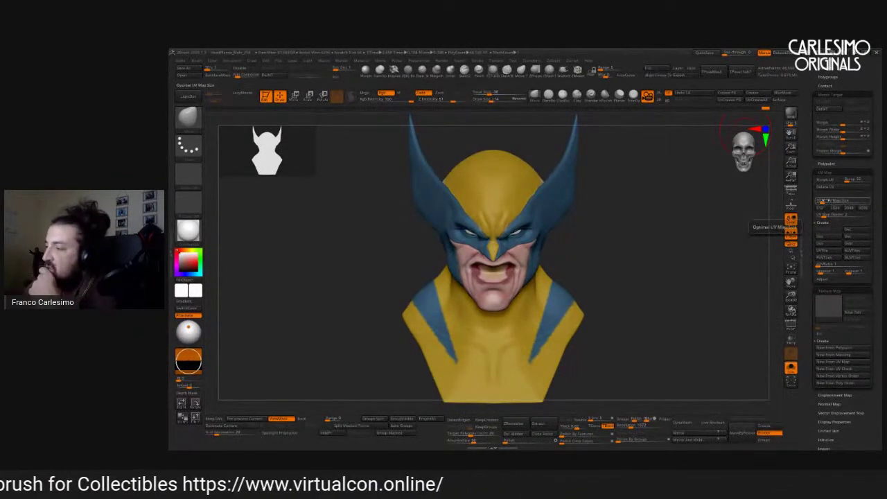
pyautogui.click(851, 209)
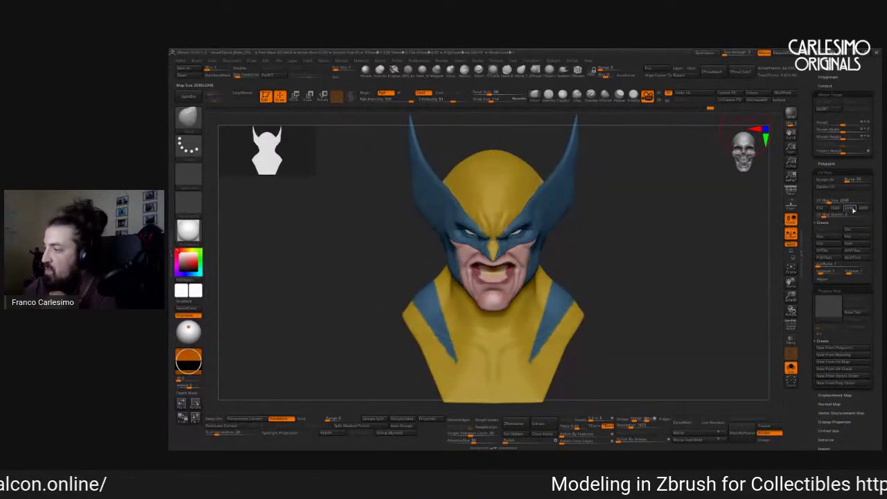
# Collapse the Morph Target, Polypaint, UV Map and Texture Map palettes, then enable Surface Noise.
pyautogui.scroll(-1, 846, 243)
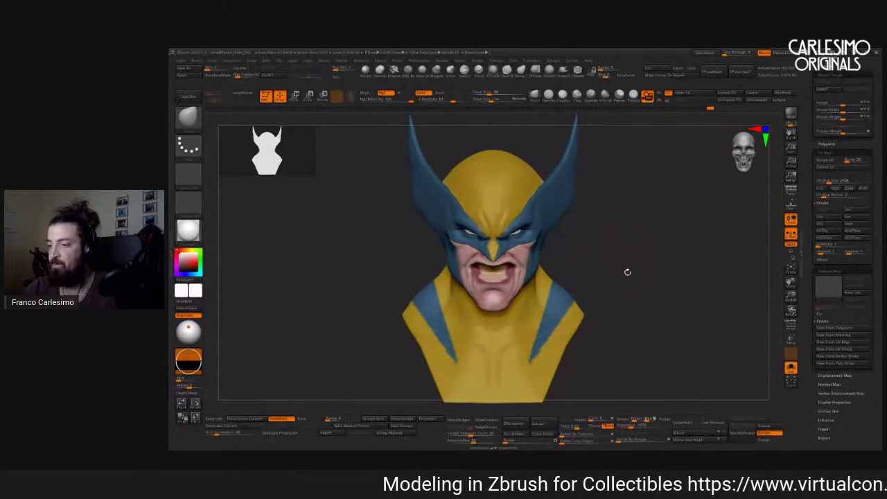
pyautogui.moveTo(628, 269); pyautogui.dragTo(602, 261)
pyautogui.scroll(2, 831, 180)
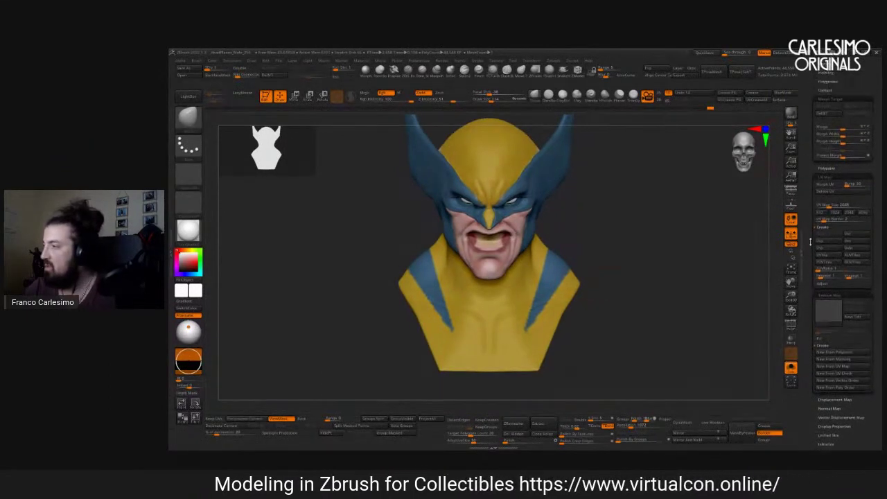
pyautogui.click(825, 179)
pyautogui.scroll(5, 825, 201)
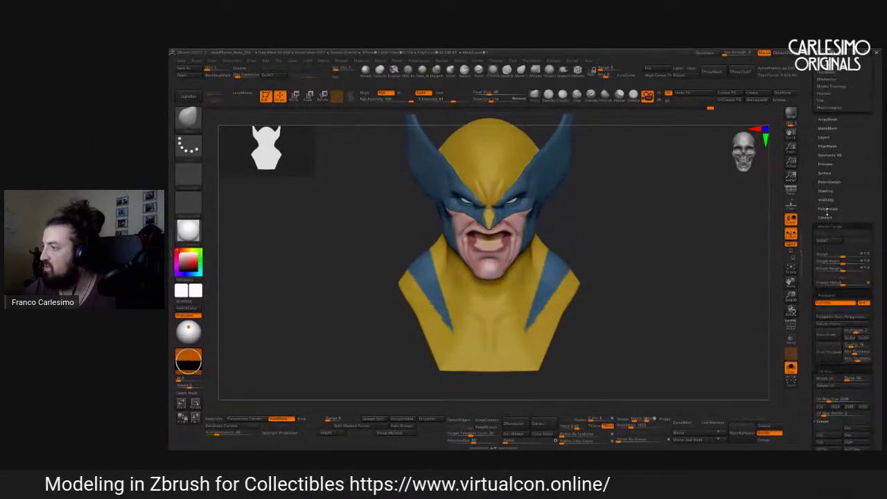
pyautogui.click(826, 227)
pyautogui.click(826, 235)
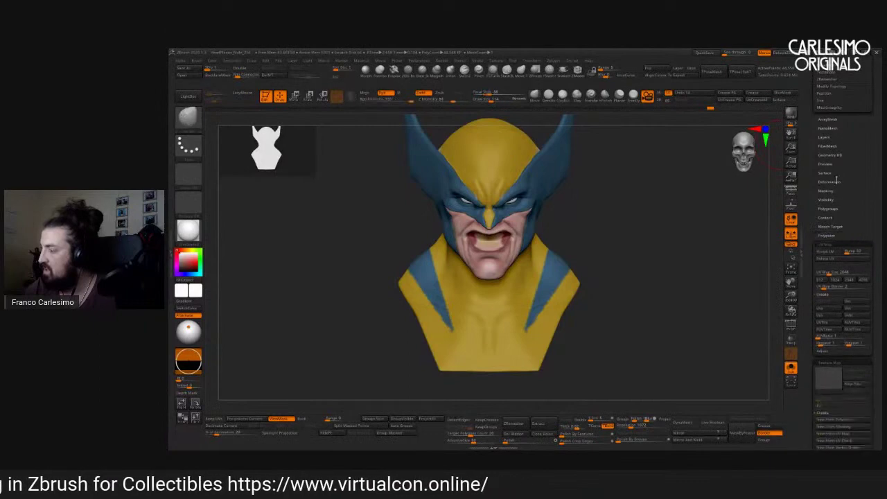
pyautogui.click(825, 244)
pyautogui.click(828, 253)
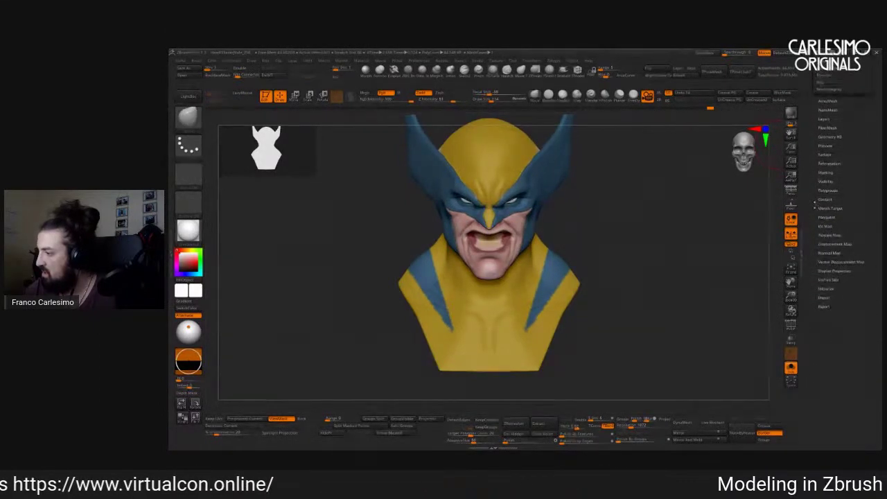
pyautogui.click(828, 154)
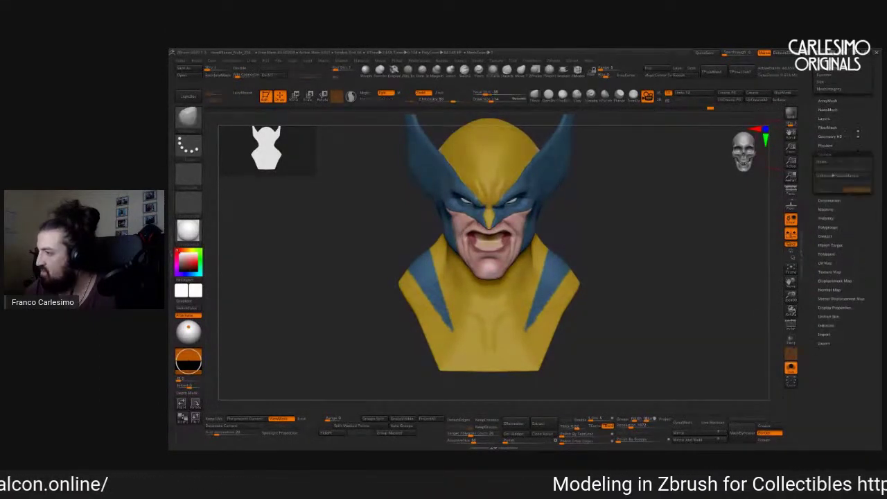
pyautogui.click(831, 163)
# Zoom the preview onto the mask, then tune ColorBlend, Strength, Magnify By and the Noise Curve.
pyautogui.moveTo(749, 257); pyautogui.dragTo(725, 242)
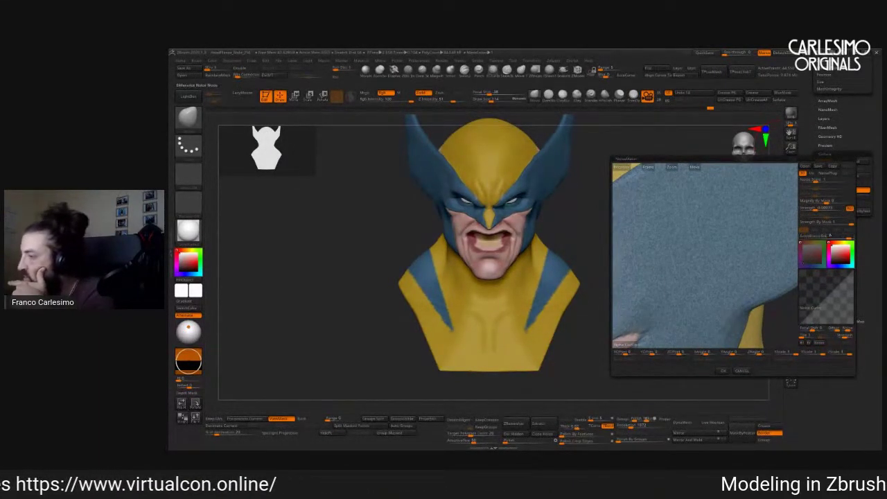
pyautogui.click(828, 235)
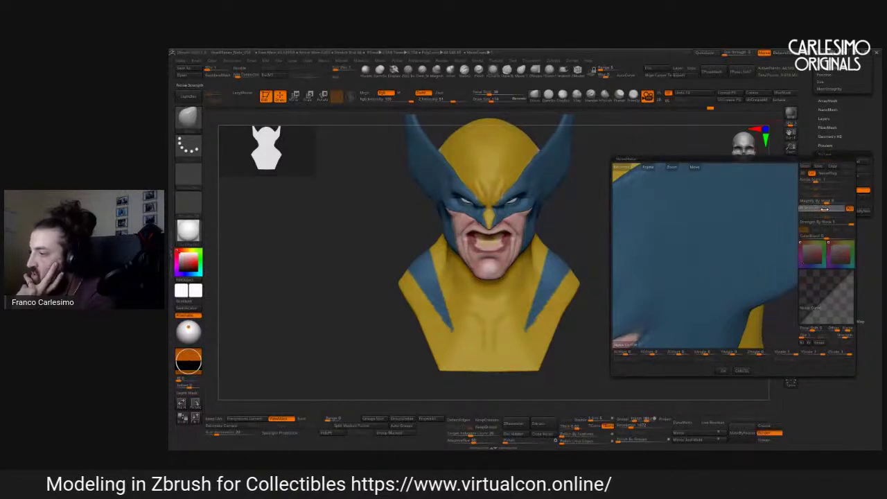
pyautogui.click(813, 210)
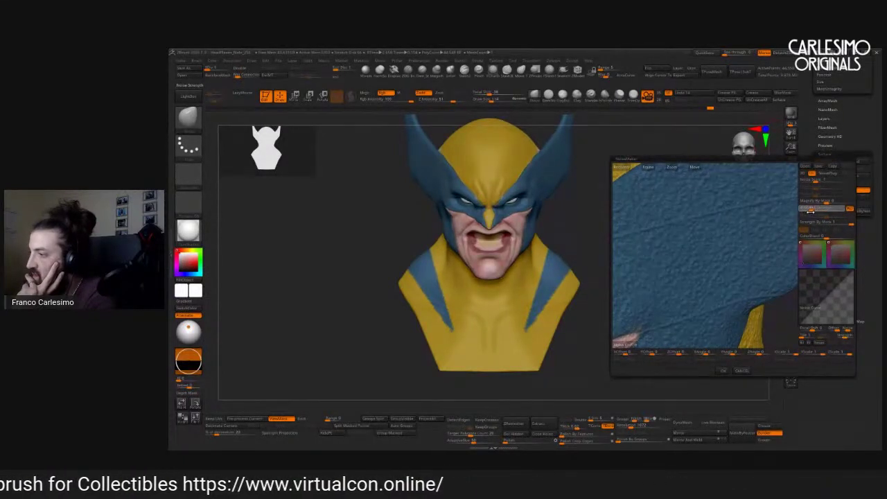
pyautogui.click(812, 208)
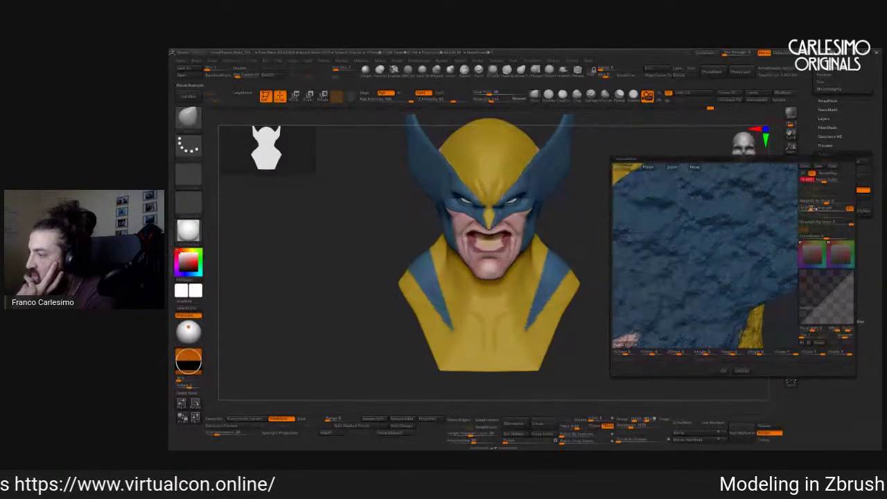
pyautogui.click(812, 208)
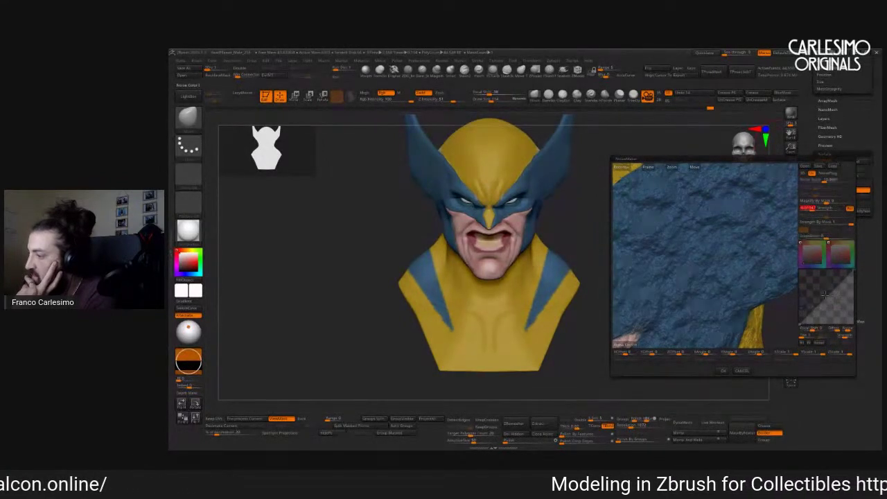
pyautogui.click(825, 201)
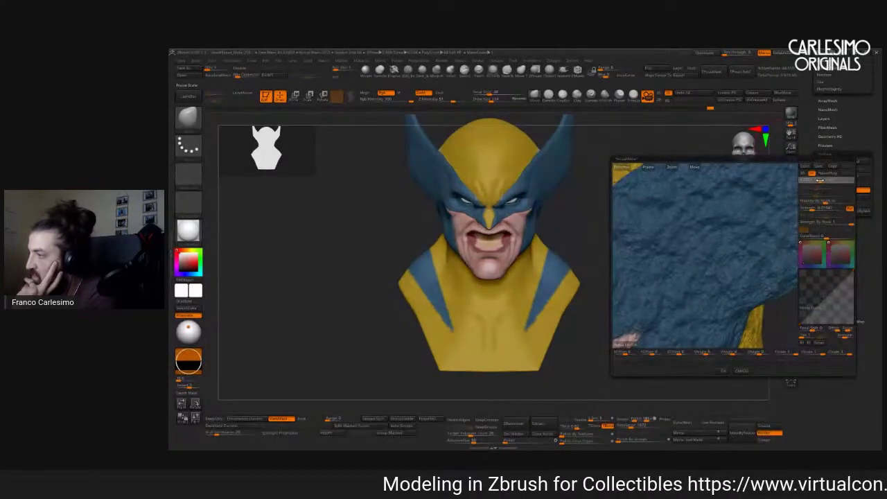
pyautogui.moveTo(825, 299)
pyautogui.mouseDown()
pyautogui.moveTo(818, 310)
pyautogui.moveTo(836, 298)
pyautogui.moveTo(832, 291)
pyautogui.moveTo(829, 310)
pyautogui.moveTo(836, 299)
pyautogui.moveTo(821, 315)
pyautogui.moveTo(841, 292)
pyautogui.moveTo(814, 300)
pyautogui.mouseUp()
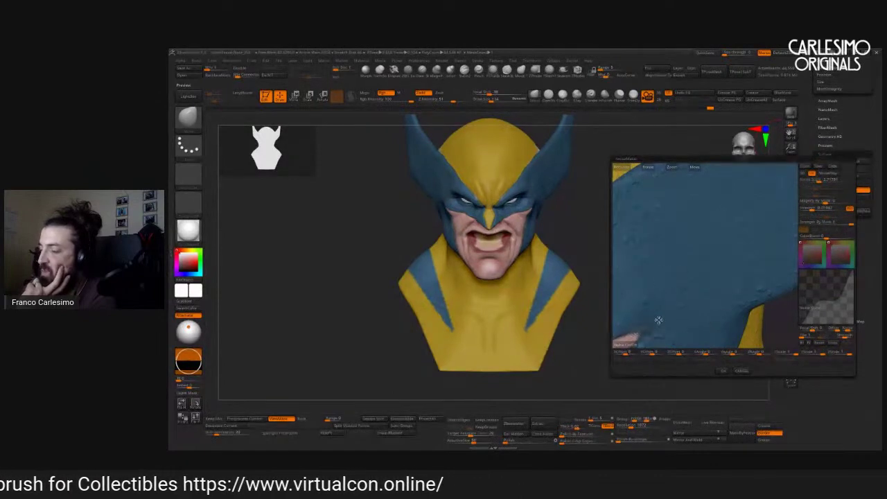
# Reshape the noise curve for bumpier noise and check the yellow, blue and pink areas.
pyautogui.moveTo(824, 284); pyautogui.dragTo(840, 296)
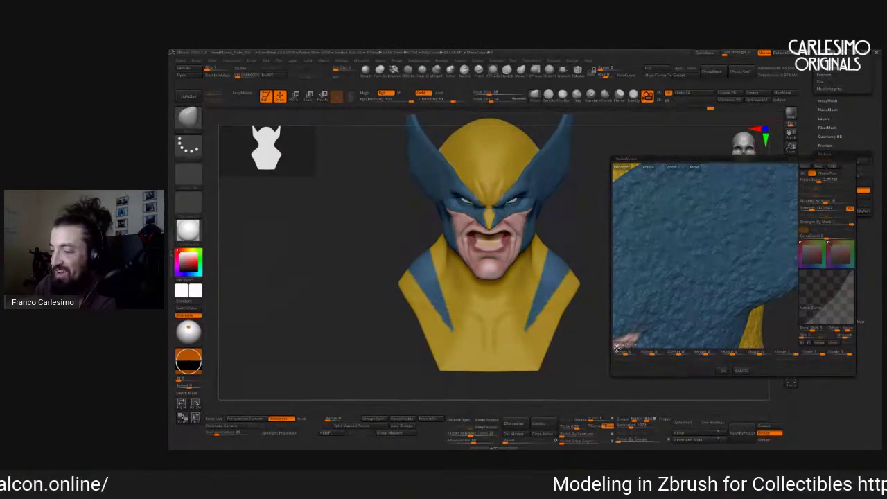
pyautogui.moveTo(741, 304); pyautogui.dragTo(723, 298)
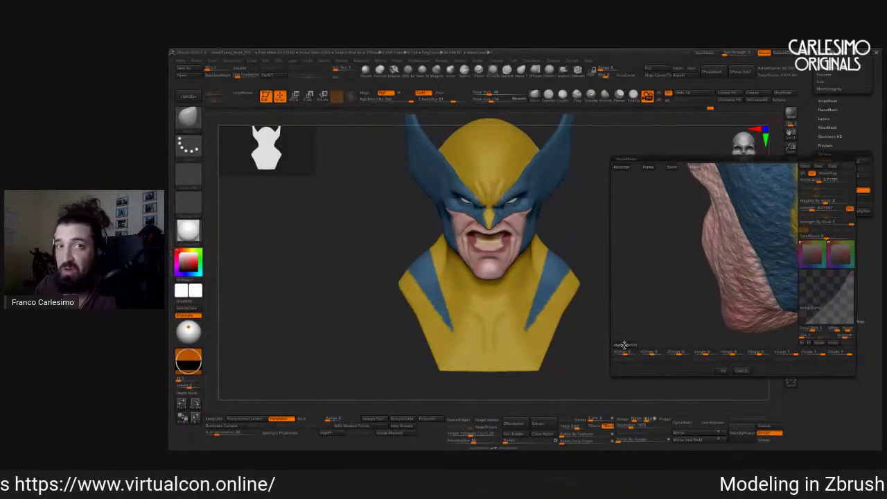
pyautogui.moveTo(660, 307); pyautogui.dragTo(731, 247)
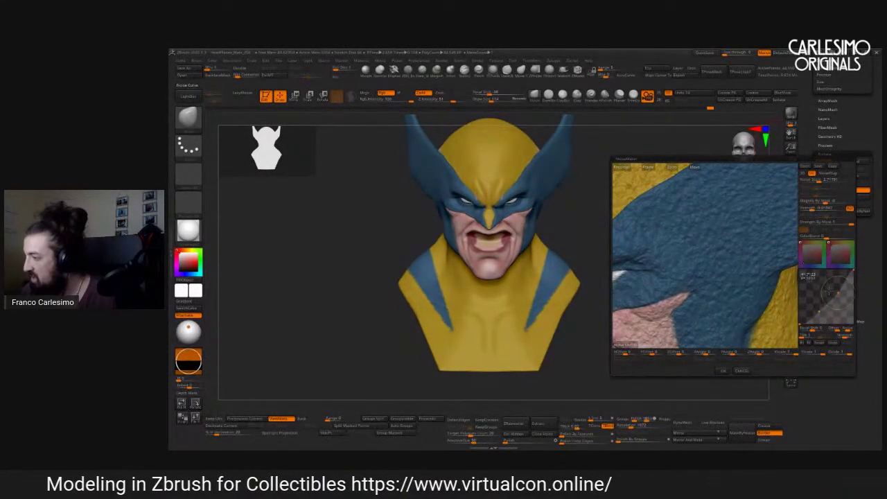
# Smooth the noise curve and lower the Noise Scale to 0.94414.
pyautogui.moveTo(839, 293); pyautogui.dragTo(838, 298)
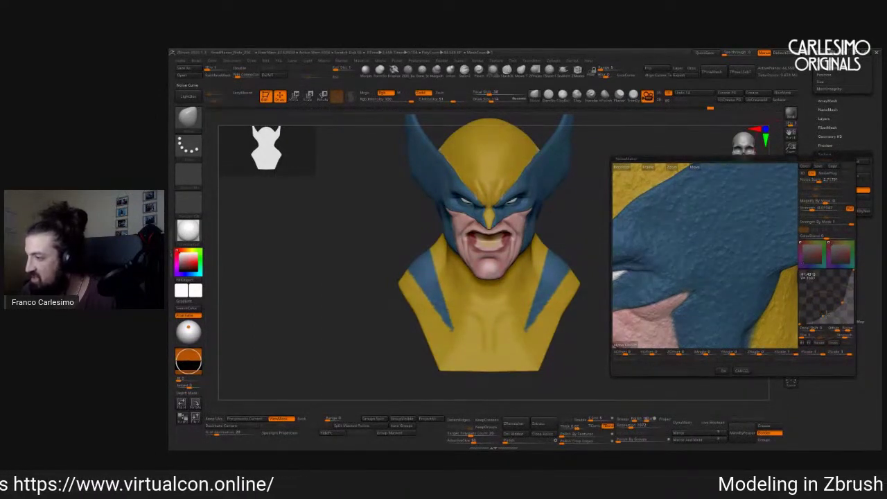
pyautogui.click(817, 180)
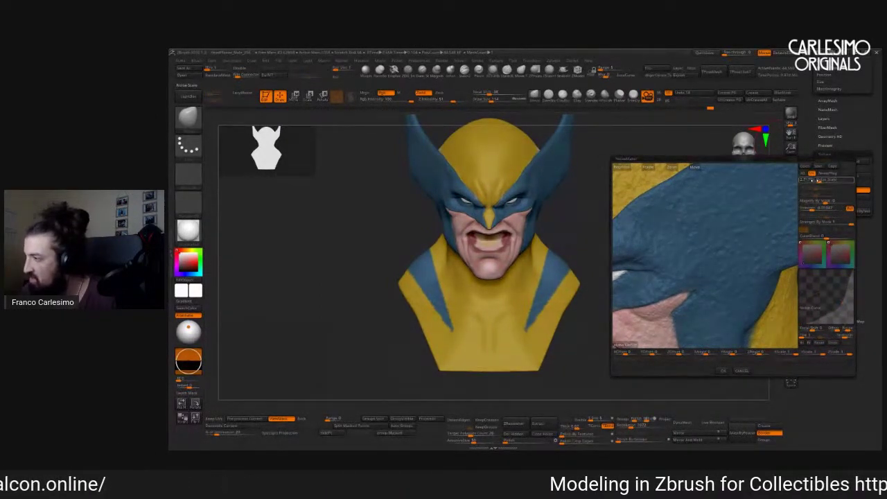
pyautogui.click(816, 180)
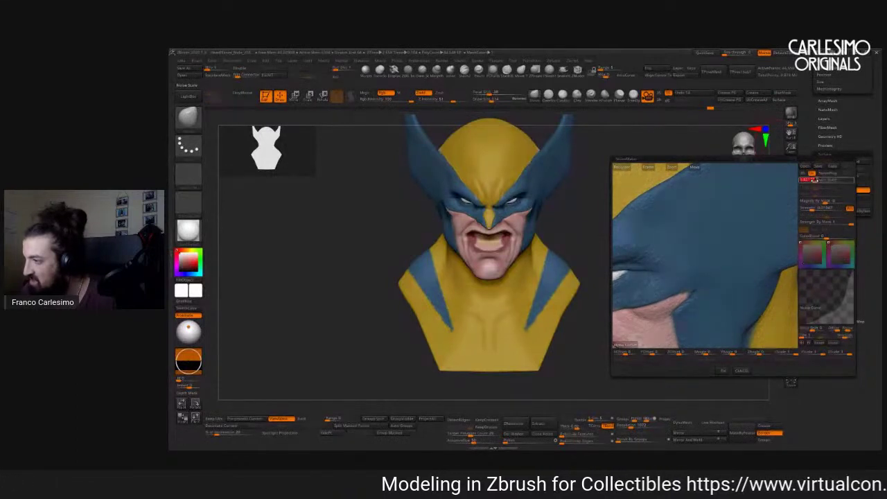
pyautogui.moveTo(817, 182); pyautogui.dragTo(807, 182)
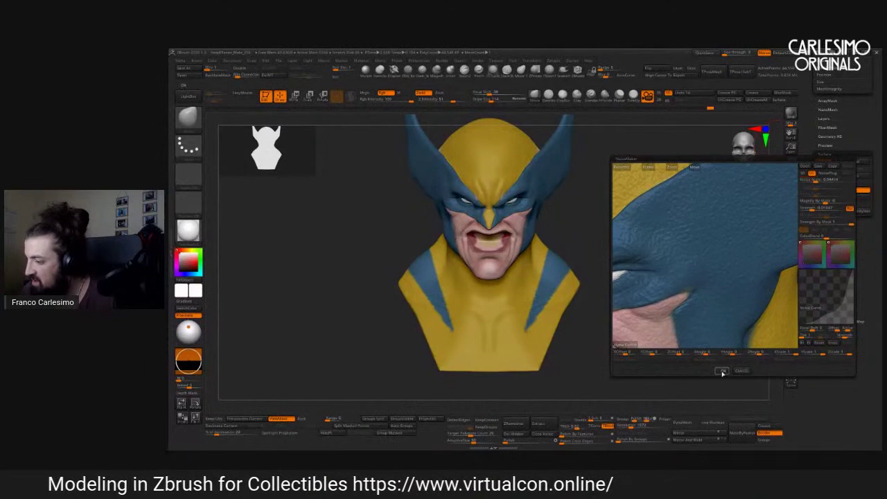
# Accept the NoiseMaker settings and orbit the bust to inspect the fine grain on the cowl.
pyautogui.click(722, 371)
pyautogui.moveTo(717, 293); pyautogui.dragTo(573, 159)
pyautogui.moveTo(487, 251); pyautogui.dragTo(503, 232)
pyautogui.scroll(2, 514, 227)
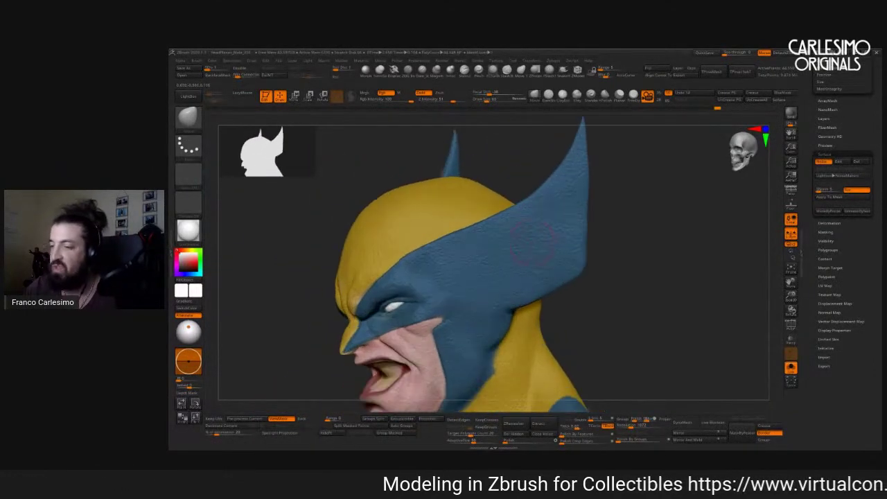
pyautogui.moveTo(543, 218); pyautogui.dragTo(542, 213)
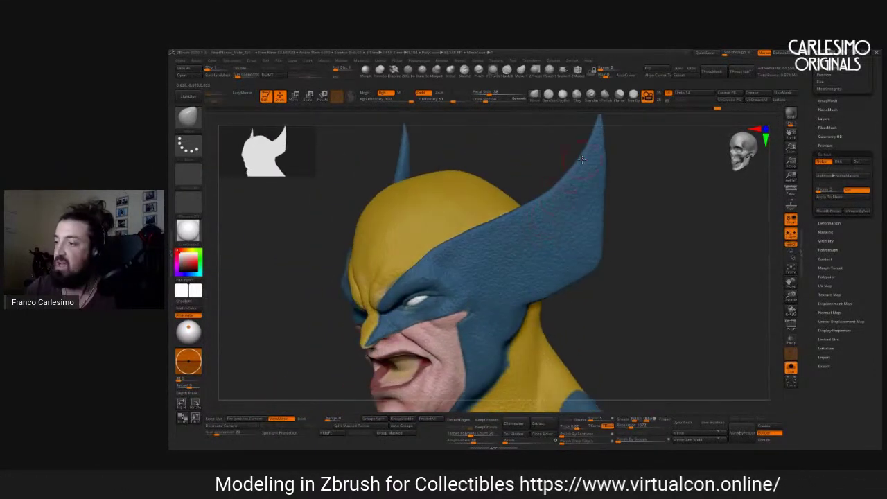
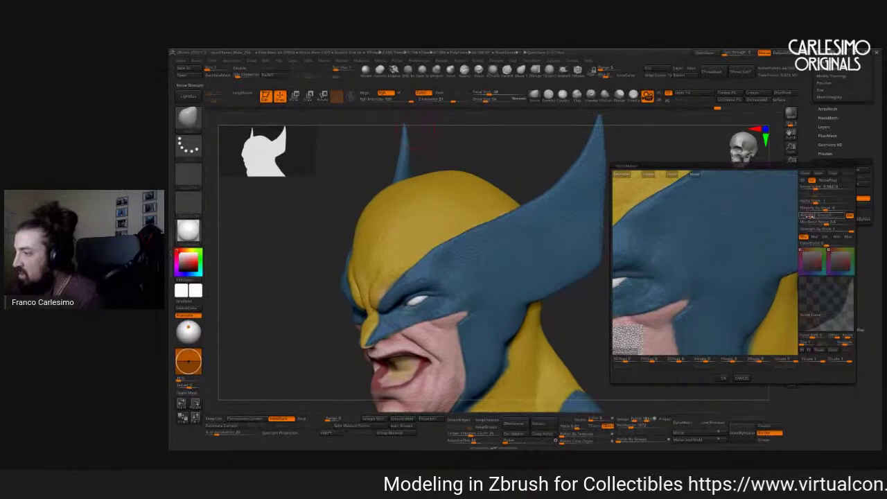
# In Noise Maker, raise the noise Strength and make the Noise Scale finer for a scaly look.
pyautogui.click(808, 215)
pyautogui.moveTo(816, 202)
pyautogui.mouseDown()
pyautogui.moveTo(829, 201)
pyautogui.moveTo(804, 201)
pyautogui.mouseUp()
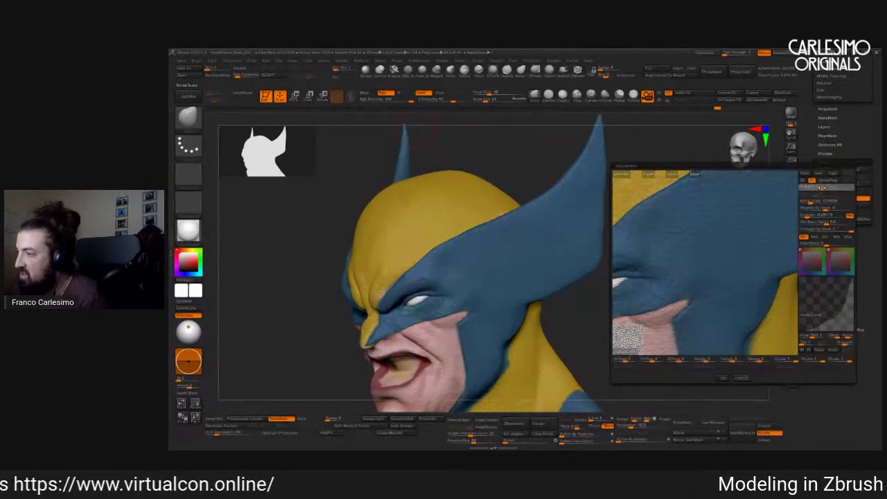
pyautogui.click(808, 223)
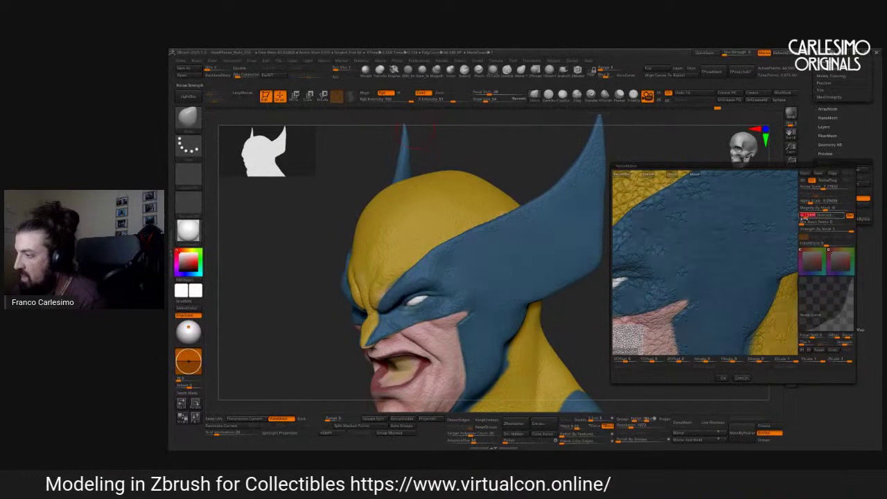
pyautogui.click(811, 201)
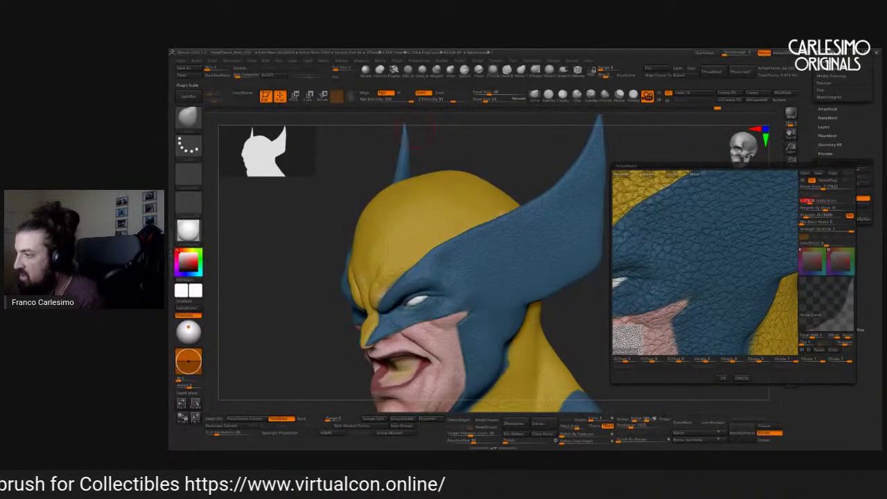
pyautogui.moveTo(811, 200); pyautogui.dragTo(824, 201)
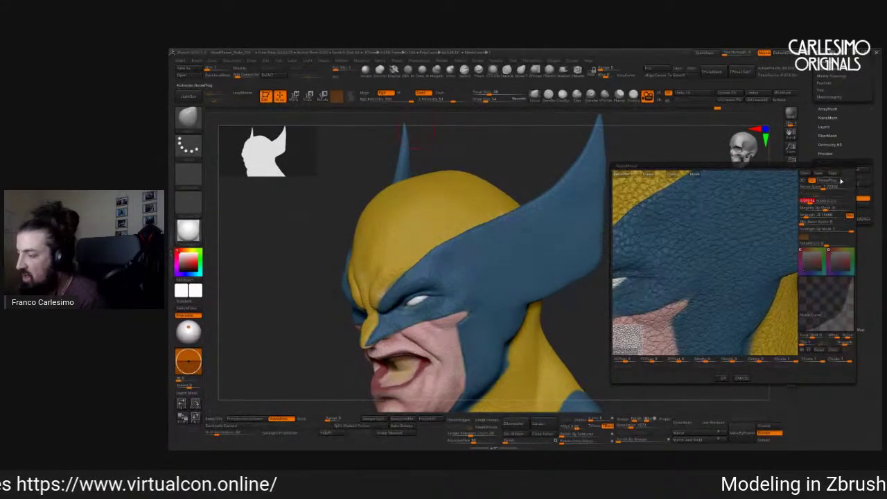
pyautogui.click(838, 223)
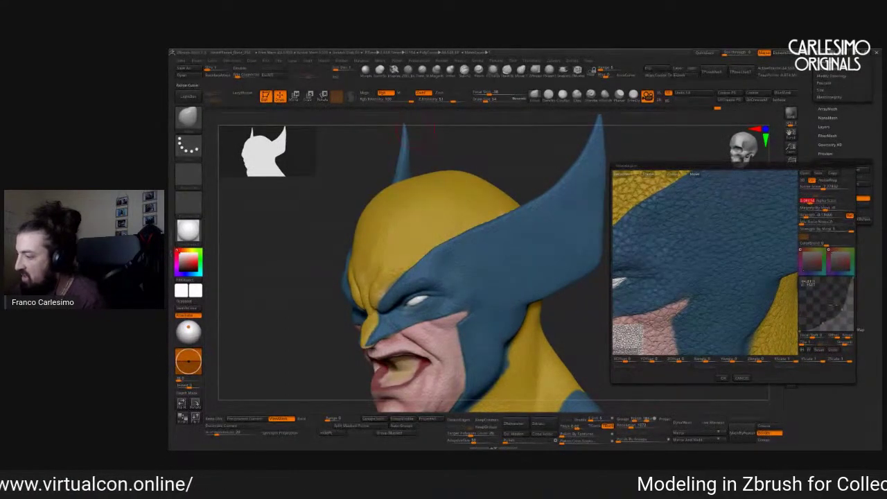
# Reshape the Noise Curve profile and apply the scaly noise to the bust with OK.
pyautogui.click(819, 351)
pyautogui.moveTo(821, 305)
pyautogui.mouseDown()
pyautogui.moveTo(828, 316)
pyautogui.moveTo(832, 292)
pyautogui.moveTo(827, 316)
pyautogui.moveTo(817, 308)
pyautogui.mouseUp()
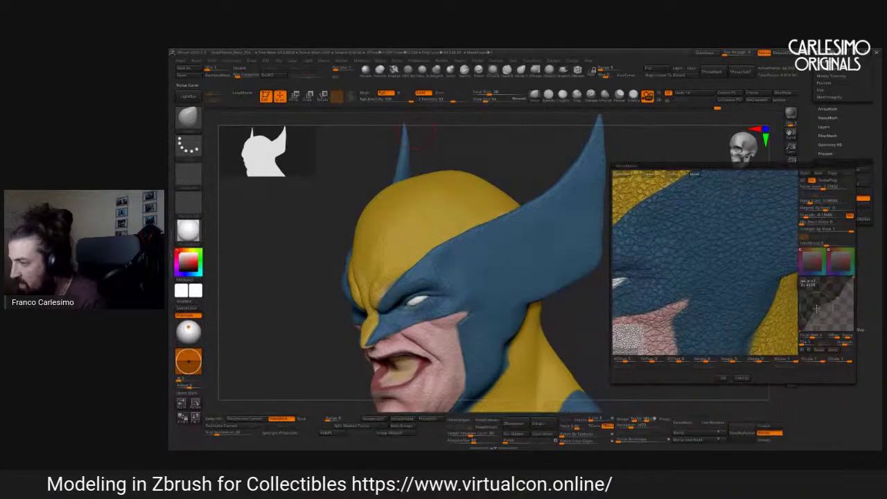
pyautogui.click(724, 378)
pyautogui.moveTo(704, 298)
pyautogui.mouseDown()
pyautogui.moveTo(683, 269)
pyautogui.moveTo(518, 256)
pyautogui.moveTo(565, 266)
pyautogui.moveTo(533, 224)
pyautogui.moveTo(556, 191)
pyautogui.moveTo(529, 262)
pyautogui.moveTo(466, 264)
pyautogui.moveTo(508, 224)
pyautogui.moveTo(533, 251)
pyautogui.moveTo(491, 257)
pyautogui.moveTo(471, 240)
pyautogui.mouseUp()
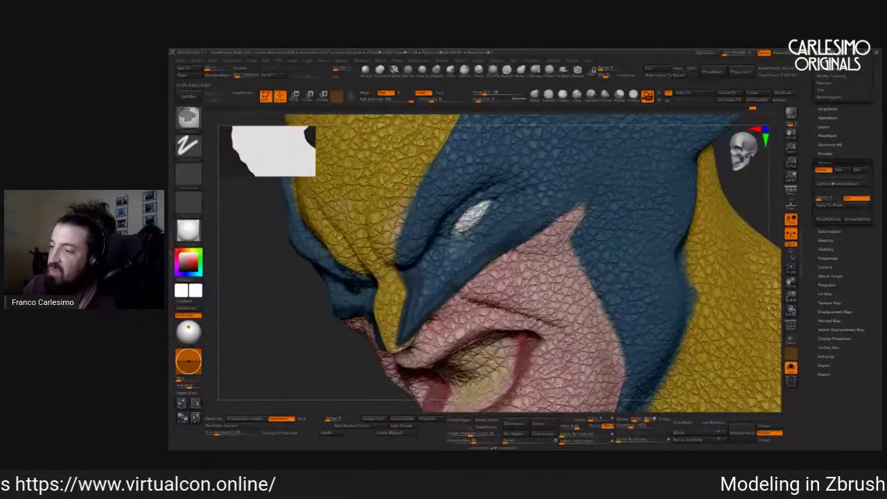
pyautogui.moveTo(590, 190); pyautogui.dragTo(547, 229)
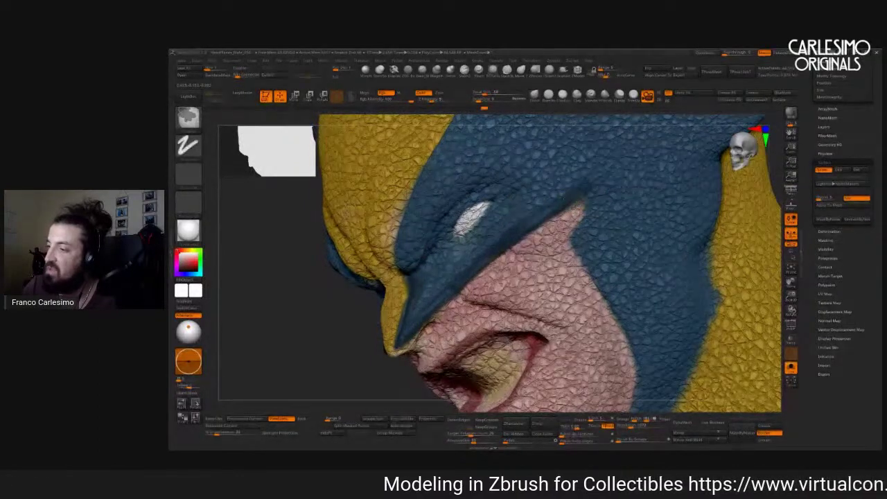
pyautogui.moveTo(587, 197); pyautogui.dragTo(570, 200)
pyautogui.moveTo(555, 232)
pyautogui.mouseDown()
pyautogui.moveTo(550, 242)
pyautogui.moveTo(548, 175)
pyautogui.moveTo(569, 186)
pyautogui.moveTo(553, 192)
pyautogui.mouseUp()
pyautogui.moveTo(532, 236)
pyautogui.mouseDown()
pyautogui.moveTo(498, 257)
pyautogui.moveTo(347, 249)
pyautogui.moveTo(546, 217)
pyautogui.moveTo(527, 249)
pyautogui.moveTo(548, 232)
pyautogui.mouseUp()
pyautogui.press('space')
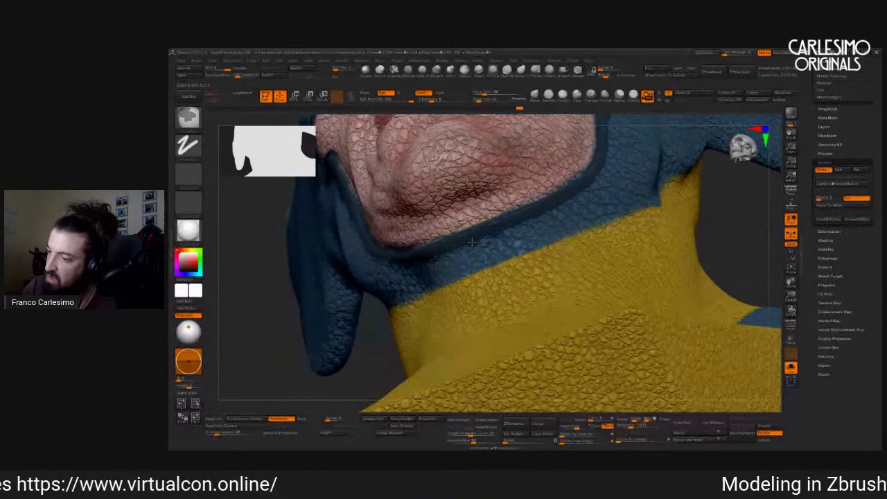
pyautogui.moveTo(572, 223)
pyautogui.mouseDown(button='right')
pyautogui.moveTo(478, 256)
pyautogui.moveTo(454, 283)
pyautogui.mouseUp(button='right')
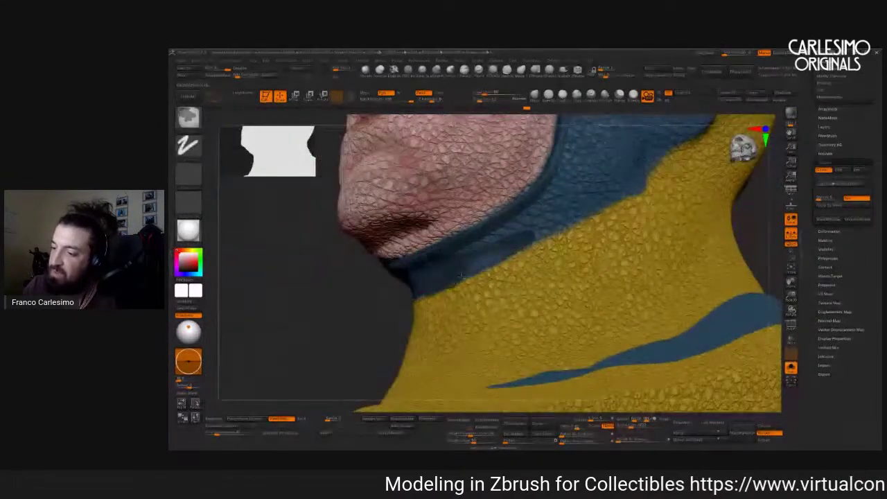
pyautogui.moveTo(634, 186)
pyautogui.mouseDown(button='right')
pyautogui.moveTo(517, 262)
pyautogui.moveTo(520, 253)
pyautogui.mouseUp(button='right')
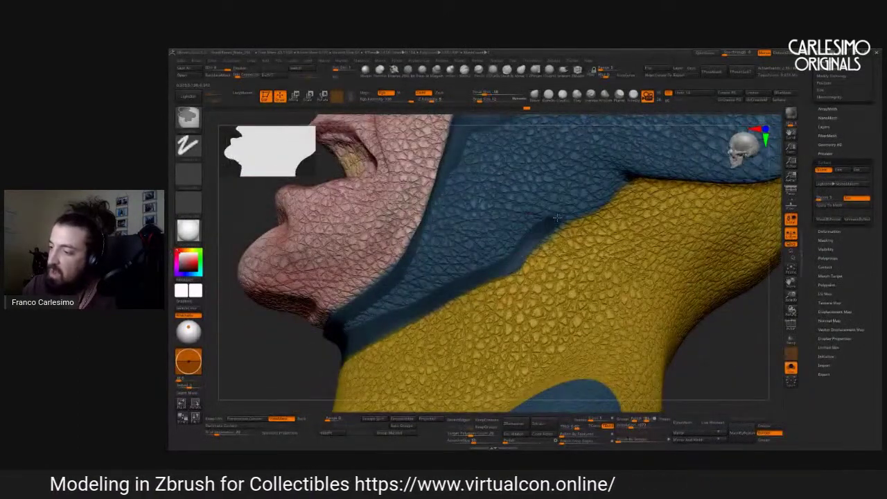
pyautogui.moveTo(609, 173); pyautogui.dragTo(525, 220, button='right')
pyautogui.moveTo(507, 117)
pyautogui.mouseDown(button='right')
pyautogui.moveTo(515, 262)
pyautogui.moveTo(478, 275)
pyautogui.mouseUp(button='right')
pyautogui.moveTo(563, 236)
pyautogui.mouseDown(button='right')
pyautogui.moveTo(504, 270)
pyautogui.moveTo(518, 267)
pyautogui.moveTo(501, 265)
pyautogui.mouseUp(button='right')
pyautogui.rightClick(504, 271)
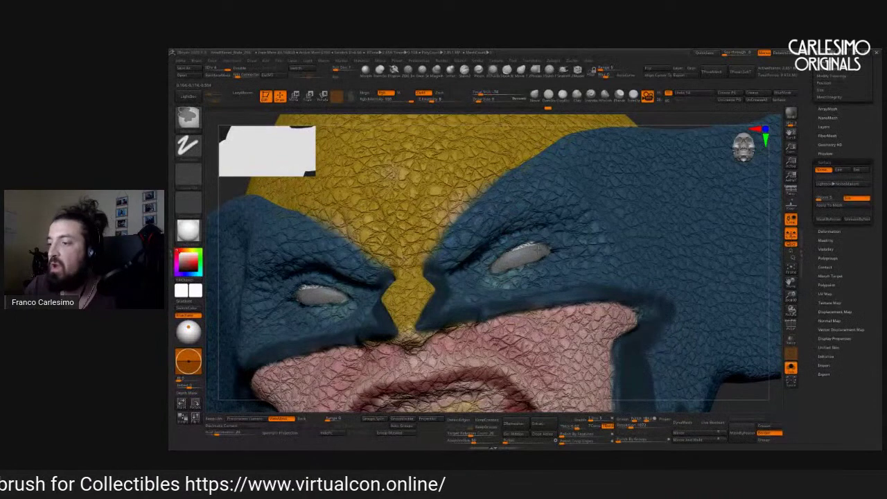
pyautogui.moveTo(514, 253); pyautogui.dragTo(524, 253, button='right')
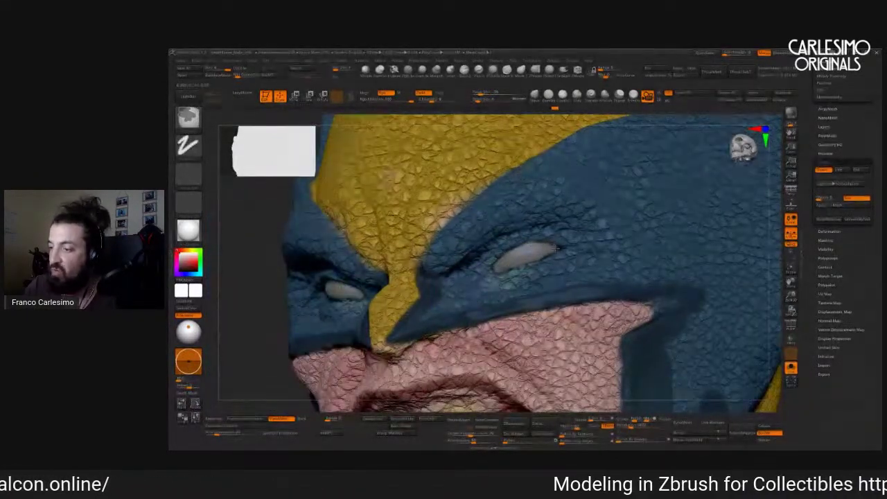
pyautogui.moveTo(493, 276)
pyautogui.mouseDown(button='right')
pyautogui.moveTo(521, 250)
pyautogui.moveTo(480, 267)
pyautogui.mouseUp(button='right')
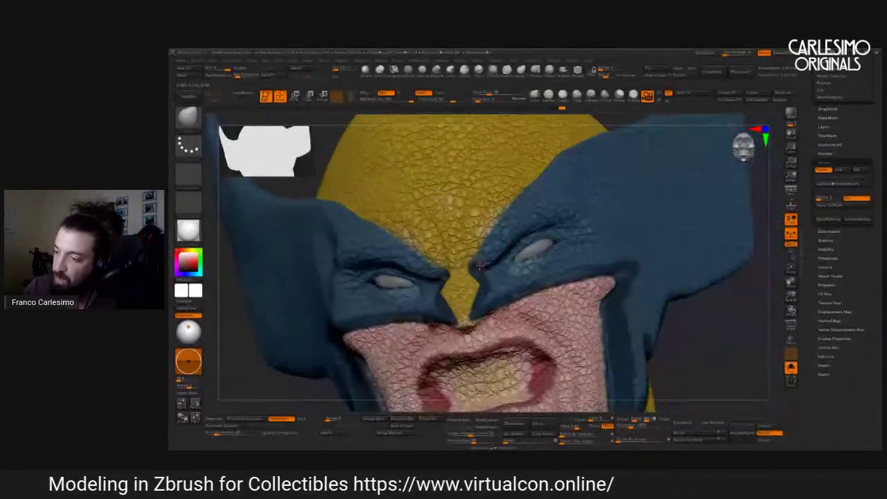
pyautogui.press('shift')
pyautogui.press('space')
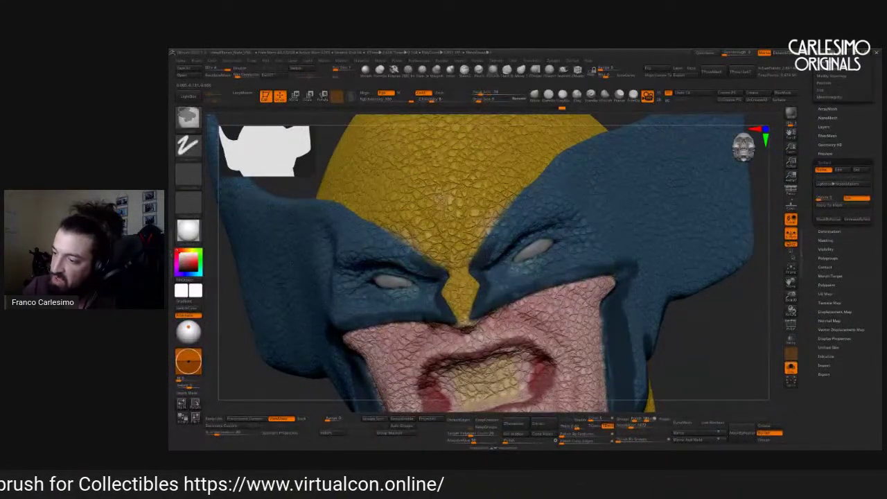
pyautogui.moveTo(526, 196); pyautogui.dragTo(485, 264, button='right')
pyautogui.press('shift')
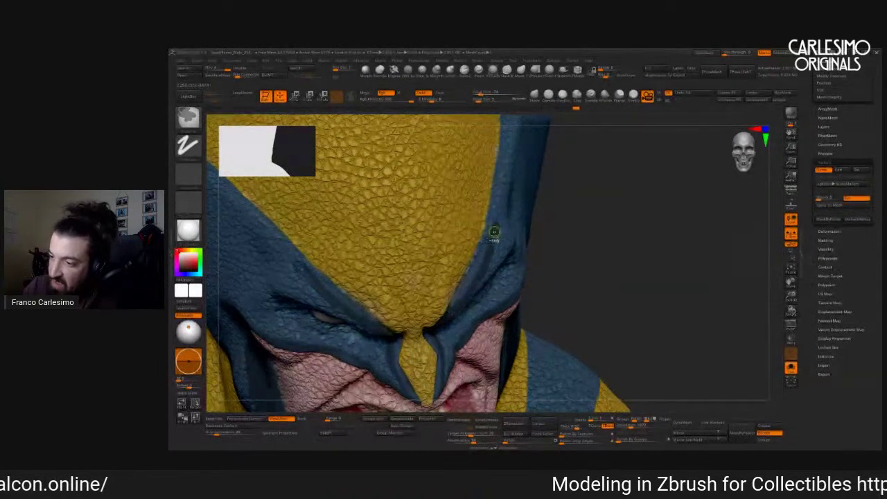
pyautogui.moveTo(497, 225); pyautogui.dragTo(473, 309, button='right')
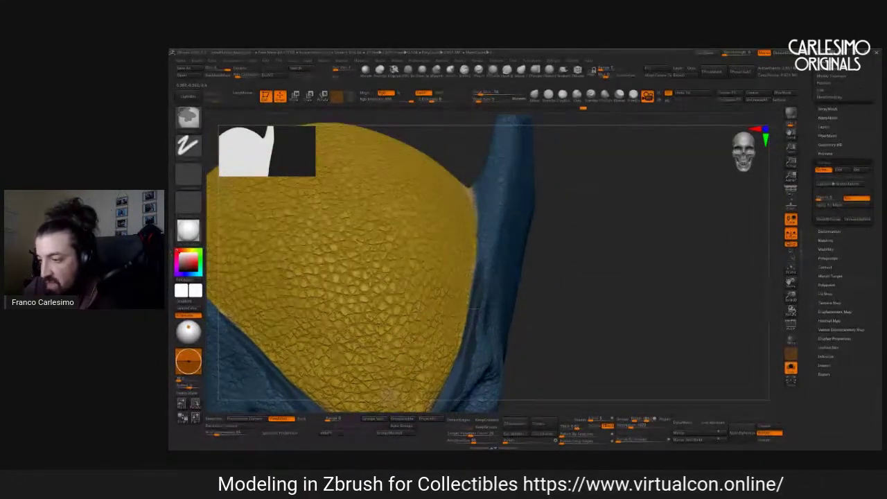
pyautogui.moveTo(485, 225)
pyautogui.mouseDown(button='right')
pyautogui.moveTo(433, 236)
pyautogui.moveTo(380, 313)
pyautogui.mouseUp(button='right')
pyautogui.moveTo(438, 294); pyautogui.dragTo(454, 295, button='right')
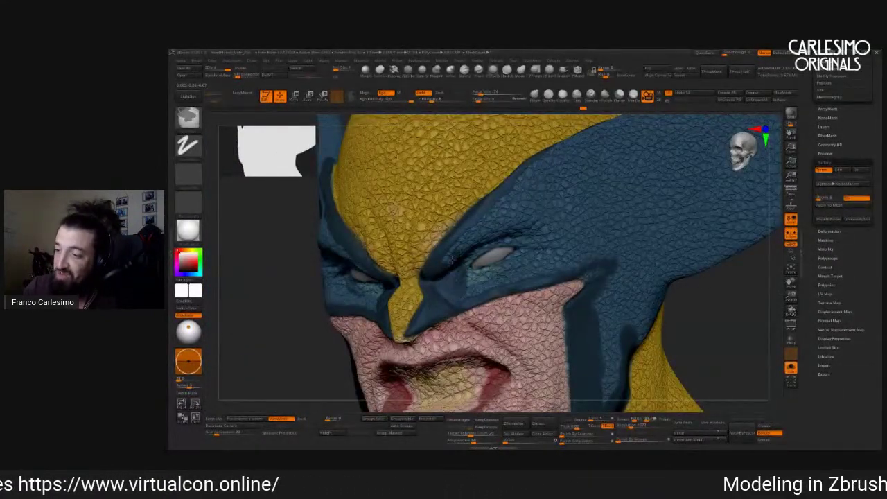
pyautogui.press('b')
pyautogui.press('Escape')
pyautogui.press('b')
pyautogui.press('d')
pyautogui.press('o')
pyautogui.press('f')
pyautogui.moveTo(568, 203)
pyautogui.keyDown('shift'); pyautogui.mouseDown(button='right')
pyautogui.moveTo(581, 207)
pyautogui.moveTo(548, 173)
pyautogui.mouseUp(button='right'); pyautogui.keyUp('shift')
pyautogui.press('b')
pyautogui.press('m')
pyautogui.press('v')
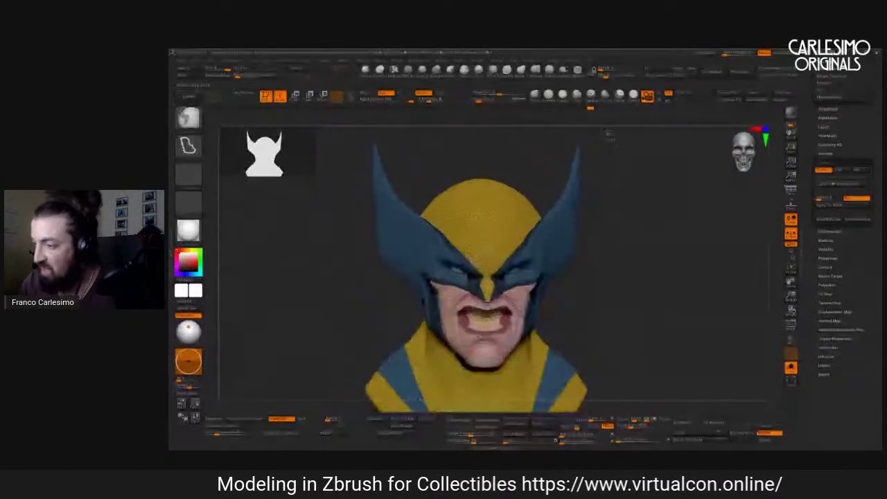
# Lasso-mask the right horn and orbit around the head to view the blue collar.
pyautogui.moveTo(547, 173)
pyautogui.keyDown('ctrl'); pyautogui.mouseDown()
pyautogui.moveTo(554, 236)
pyautogui.moveTo(644, 292)
pyautogui.moveTo(666, 142)
pyautogui.mouseUp(); pyautogui.keyUp('ctrl')
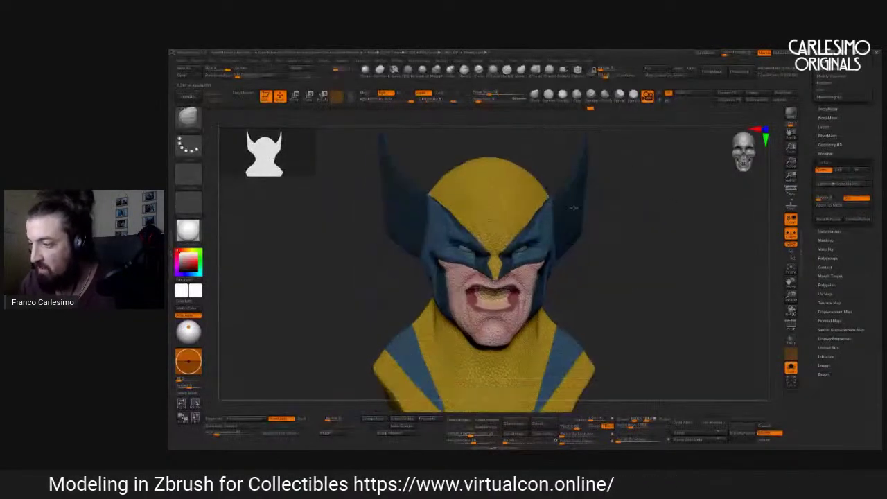
pyautogui.moveTo(486, 235)
pyautogui.mouseDown(button='right')
pyautogui.moveTo(550, 238)
pyautogui.moveTo(514, 262)
pyautogui.moveTo(483, 247)
pyautogui.mouseUp(button='right')
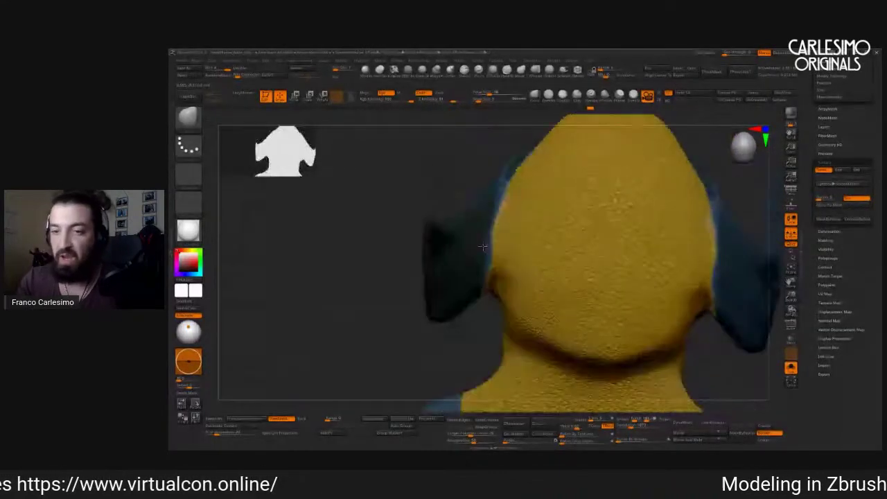
pyautogui.press('space')
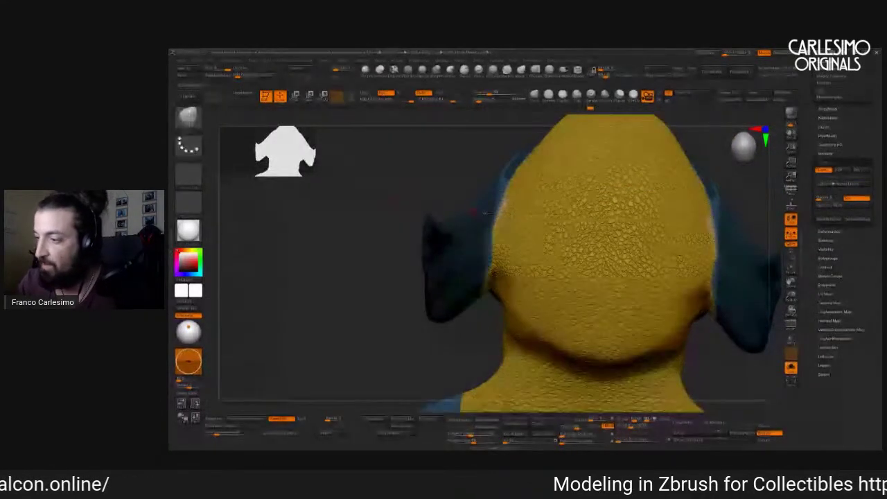
pyautogui.moveTo(485, 242)
pyautogui.mouseDown(button='right')
pyautogui.moveTo(511, 148)
pyautogui.moveTo(511, 173)
pyautogui.mouseUp(button='right')
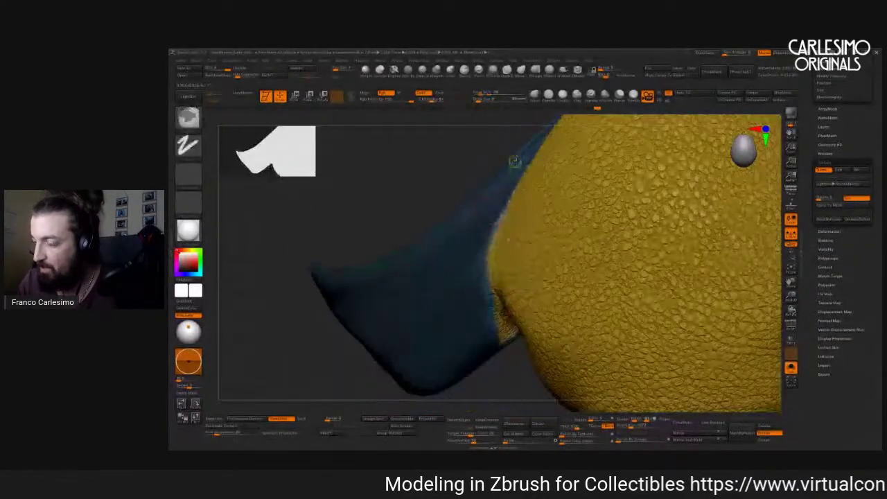
pyautogui.moveTo(478, 228)
pyautogui.mouseDown(button='right')
pyautogui.moveTo(451, 217)
pyautogui.moveTo(484, 200)
pyautogui.moveTo(444, 222)
pyautogui.mouseUp(button='right')
pyautogui.press('space')
pyautogui.moveTo(477, 209); pyautogui.dragTo(497, 173, button='right')
pyautogui.moveTo(467, 199); pyautogui.dragTo(458, 198, button='right')
# Smooth the scales off the collar's left side, then zoom out to the whole bust.
pyautogui.moveTo(425, 235)
pyautogui.mouseDown()
pyautogui.moveTo(372, 268)
pyautogui.moveTo(379, 275)
pyautogui.moveTo(414, 265)
pyautogui.moveTo(445, 271)
pyautogui.moveTo(436, 298)
pyautogui.moveTo(387, 349)
pyautogui.mouseUp()
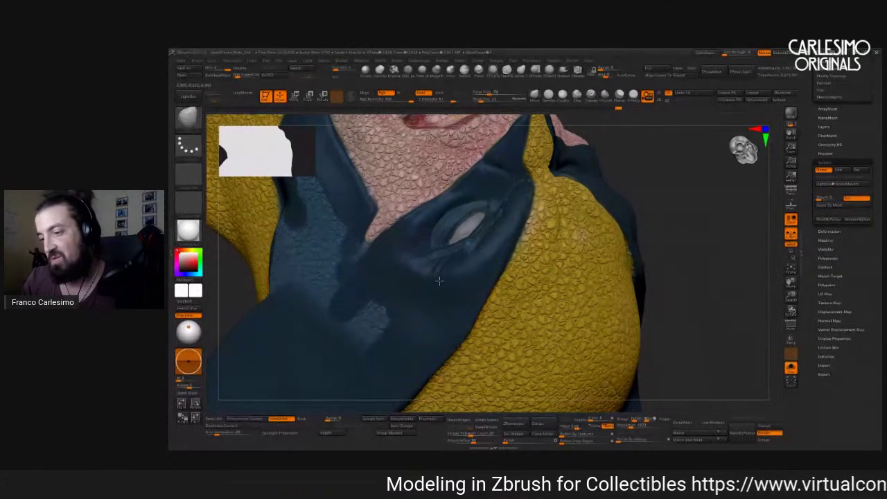
pyautogui.moveTo(387, 349); pyautogui.dragTo(439, 259, button='right')
pyautogui.moveTo(386, 238); pyautogui.dragTo(374, 236, button='right')
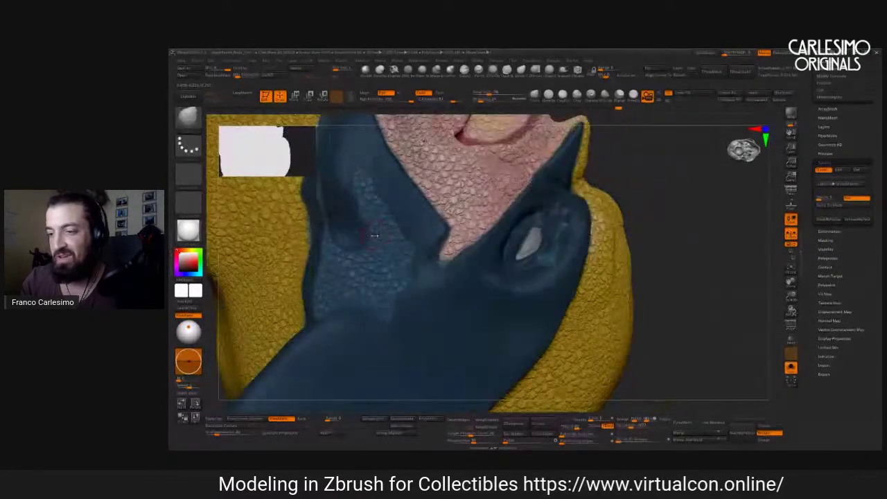
pyautogui.moveTo(330, 189); pyautogui.dragTo(353, 203, button='right')
pyautogui.moveTo(352, 204)
pyautogui.keyDown('shift'); pyautogui.mouseDown()
pyautogui.moveTo(344, 332)
pyautogui.moveTo(350, 303)
pyautogui.moveTo(422, 319)
pyautogui.moveTo(429, 299)
pyautogui.moveTo(386, 203)
pyautogui.moveTo(407, 287)
pyautogui.moveTo(404, 268)
pyautogui.moveTo(436, 316)
pyautogui.mouseUp(); pyautogui.keyUp('shift')
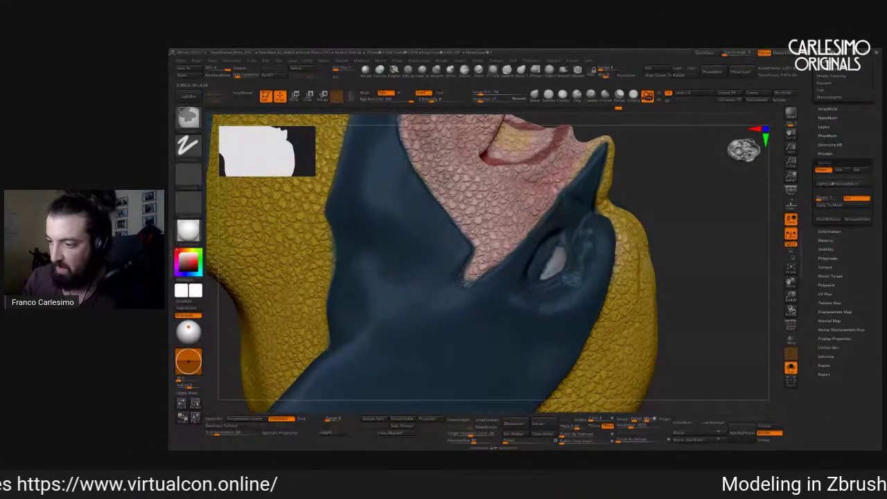
pyautogui.moveTo(447, 331)
pyautogui.mouseDown()
pyautogui.moveTo(464, 234)
pyautogui.moveTo(567, 228)
pyautogui.mouseUp()
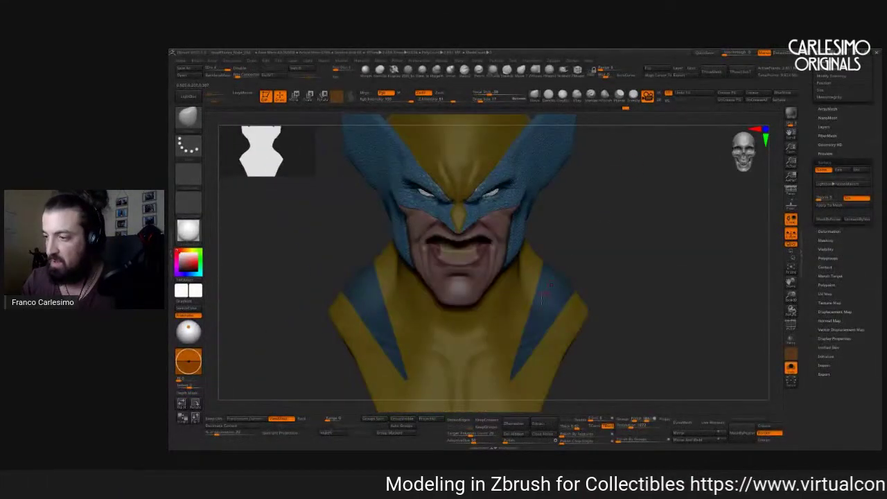
# Choose a new brush from the Brush palette and reshape the right shoulder stripe's edge.
pyautogui.moveTo(565, 233); pyautogui.dragTo(495, 265)
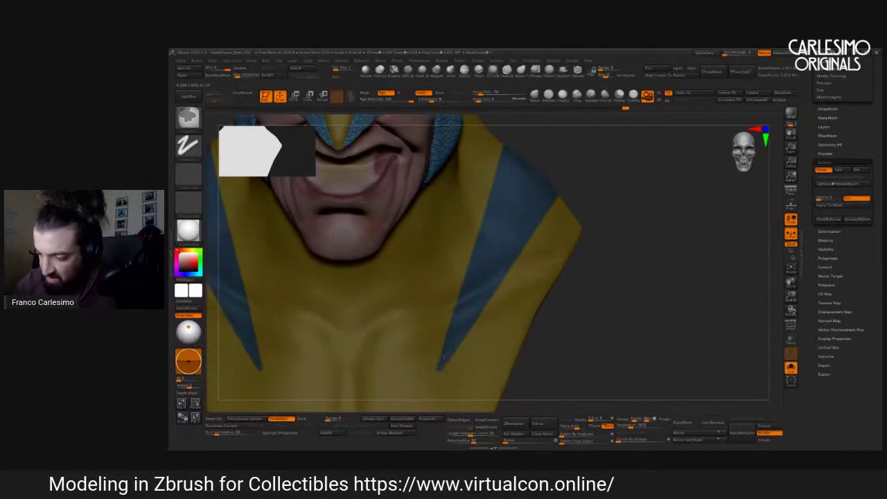
pyautogui.moveTo(464, 328); pyautogui.dragTo(450, 213)
pyautogui.click(196, 61)
pyautogui.click(325, 177)
pyautogui.moveTo(562, 187)
pyautogui.mouseDown()
pyautogui.moveTo(561, 220)
pyautogui.moveTo(502, 295)
pyautogui.mouseUp()
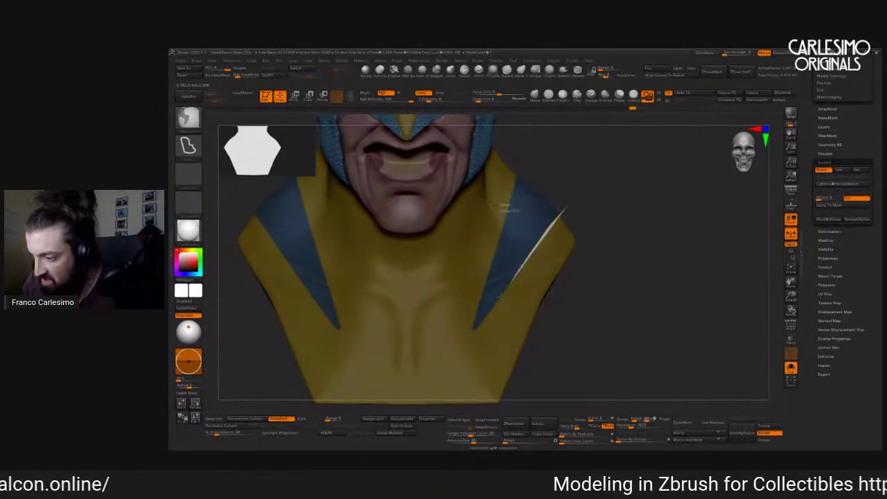
pyautogui.moveTo(476, 327)
pyautogui.mouseDown()
pyautogui.moveTo(500, 237)
pyautogui.moveTo(547, 173)
pyautogui.mouseUp()
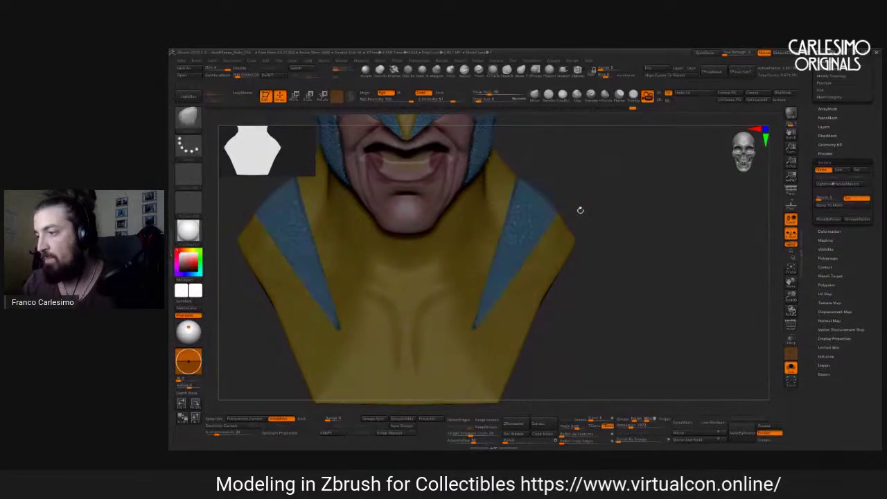
pyautogui.scroll(-2, 585, 196)
# From the back, soften the yellow seams and outer edges of the blue back panels.
pyautogui.moveTo(585, 196); pyautogui.dragTo(399, 201)
pyautogui.press('b')
pyautogui.click(339, 159)
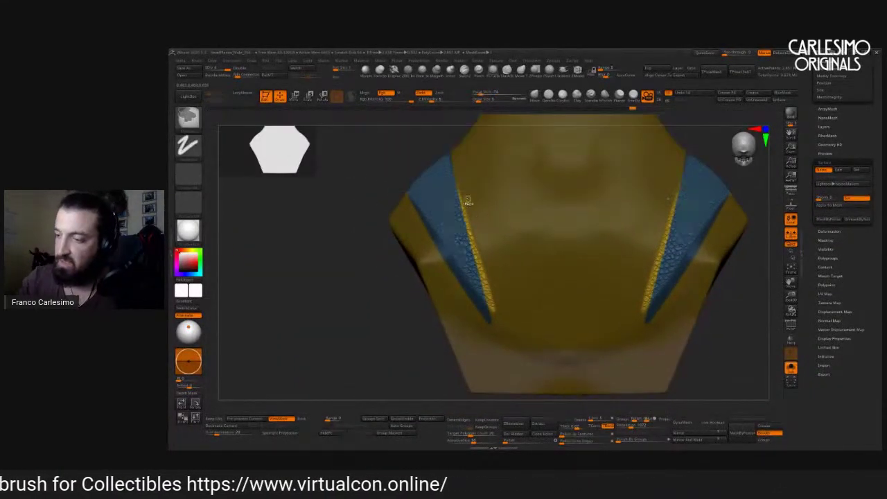
pyautogui.moveTo(459, 185); pyautogui.dragTo(490, 310)
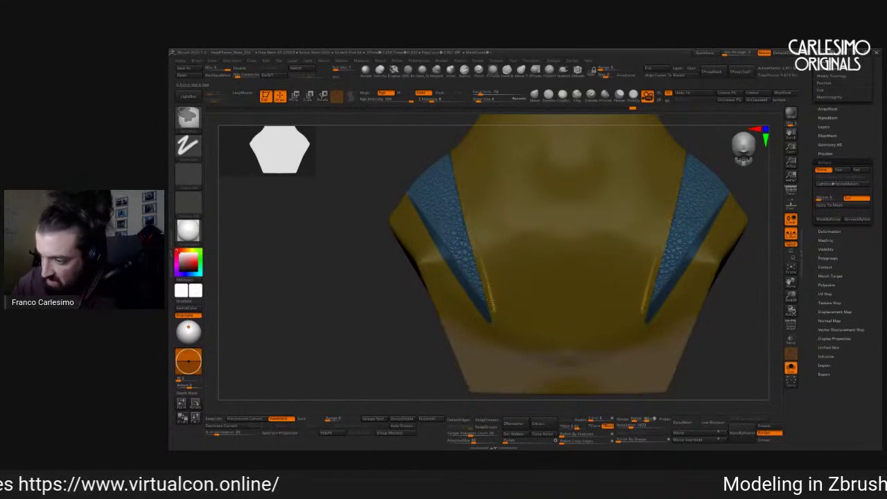
pyautogui.moveTo(413, 200); pyautogui.dragTo(470, 290)
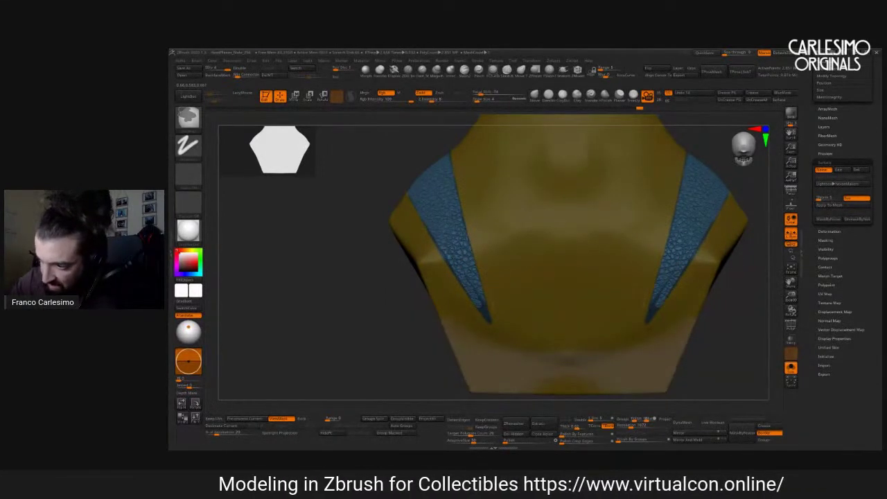
pyautogui.moveTo(485, 249); pyautogui.dragTo(425, 224, button='right')
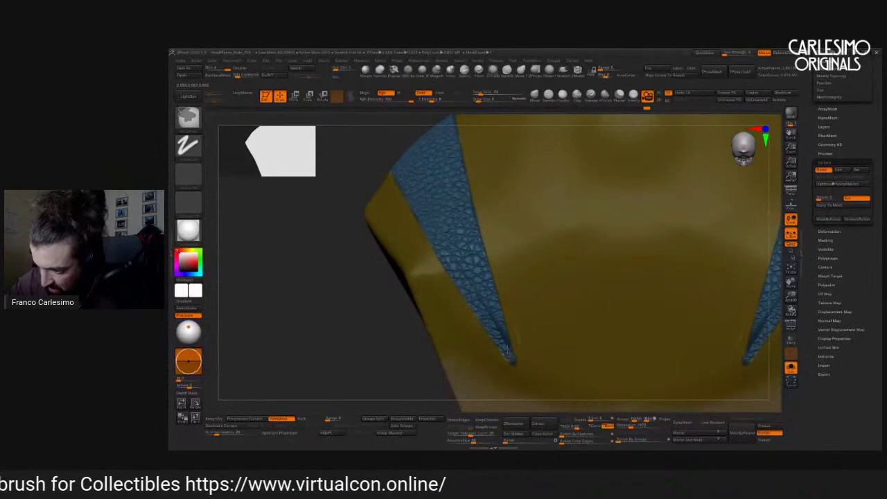
pyautogui.moveTo(425, 224); pyautogui.dragTo(415, 208, button='right')
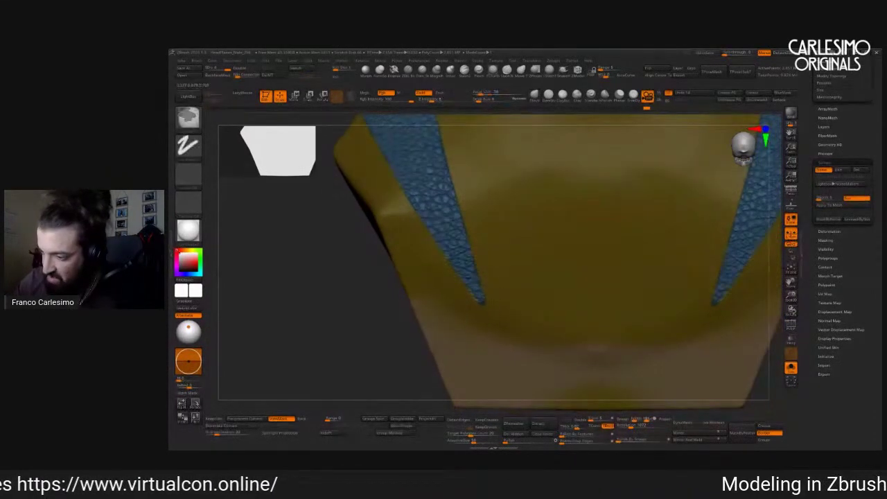
pyautogui.moveTo(416, 208); pyautogui.dragTo(440, 230, button='right')
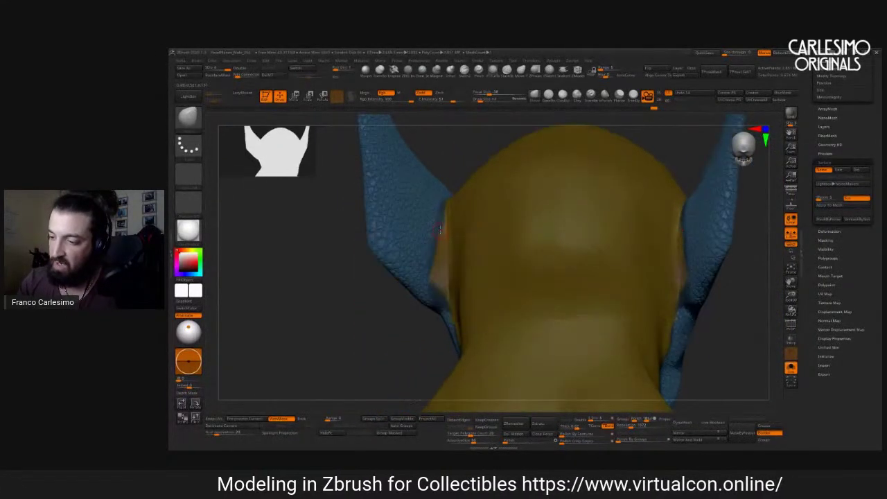
# Smooth the left blue panel and back of head, and pull the lids over the eye whites.
pyautogui.press('space')
pyautogui.click(439, 235)
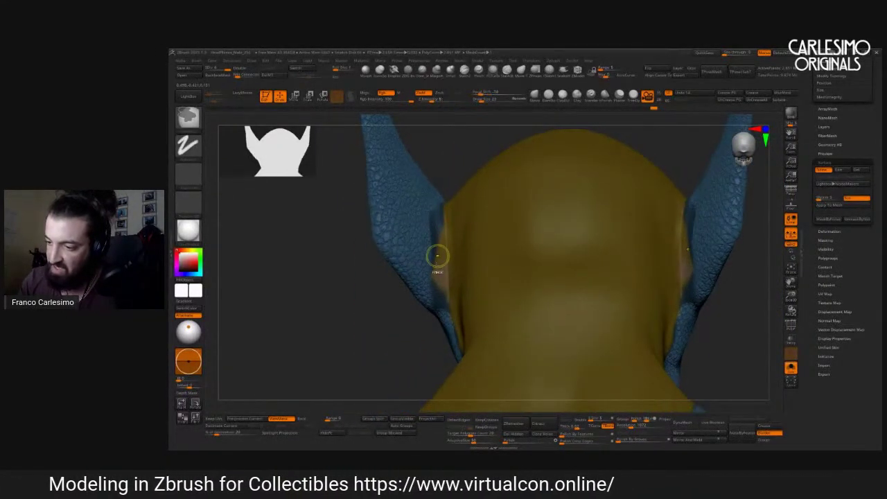
pyautogui.moveTo(435, 224)
pyautogui.keyDown('shift'); pyautogui.mouseDown()
pyautogui.moveTo(439, 206)
pyautogui.moveTo(430, 221)
pyautogui.moveTo(486, 295)
pyautogui.moveTo(433, 277)
pyautogui.moveTo(527, 274)
pyautogui.mouseUp(); pyautogui.keyUp('shift')
pyautogui.moveTo(281, 315)
pyautogui.mouseDown()
pyautogui.moveTo(220, 313)
pyautogui.moveTo(280, 320)
pyautogui.mouseUp()
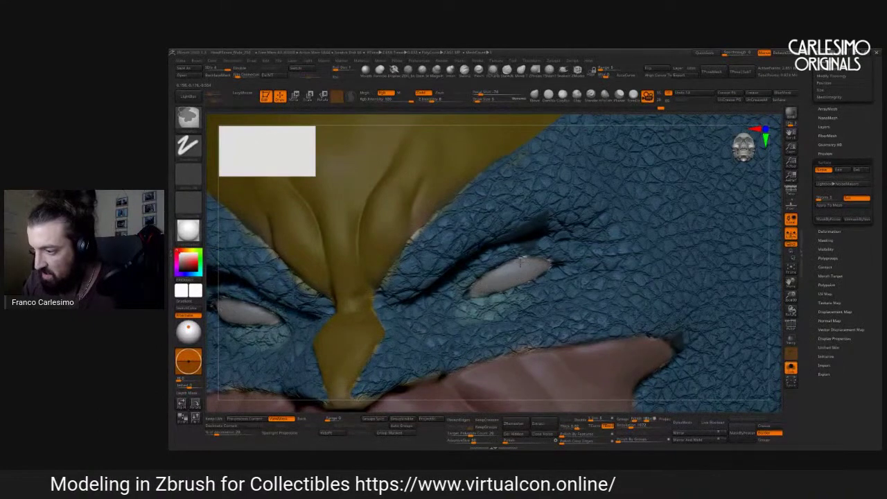
pyautogui.press('shift')
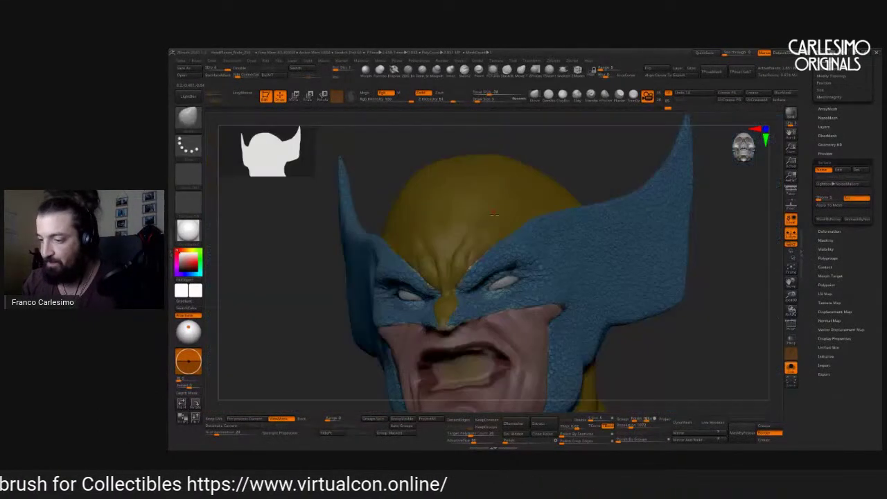
# Frame the head and orbit through side, three-quarter and frontal views to check the smooth mask.
pyautogui.press('f')
pyautogui.moveTo(516, 282); pyautogui.dragTo(588, 253)
pyautogui.moveTo(636, 205)
pyautogui.mouseDown()
pyautogui.moveTo(568, 245)
pyautogui.moveTo(562, 224)
pyautogui.moveTo(524, 276)
pyautogui.moveTo(519, 239)
pyautogui.moveTo(494, 253)
pyautogui.moveTo(513, 242)
pyautogui.moveTo(515, 262)
pyautogui.mouseUp()
pyautogui.moveTo(511, 214)
pyautogui.mouseDown()
pyautogui.moveTo(616, 203)
pyautogui.moveTo(510, 250)
pyautogui.mouseUp()
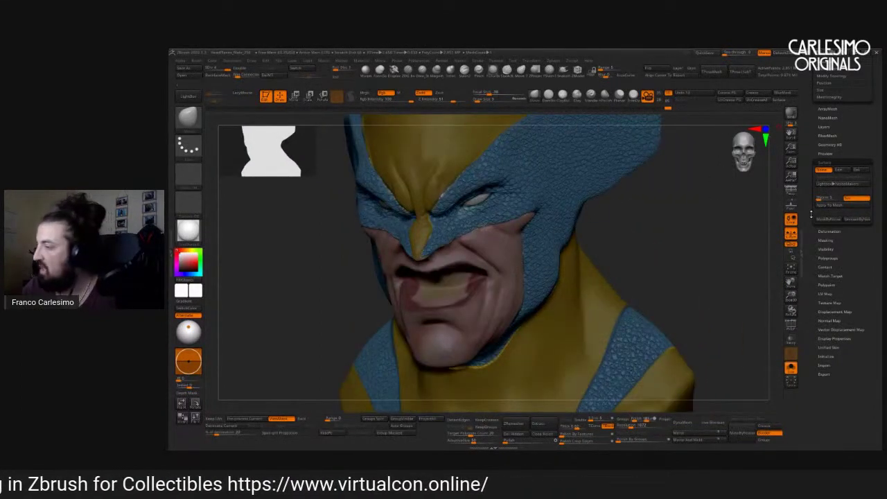
pyautogui.moveTo(812, 215); pyautogui.dragTo(813, 257)
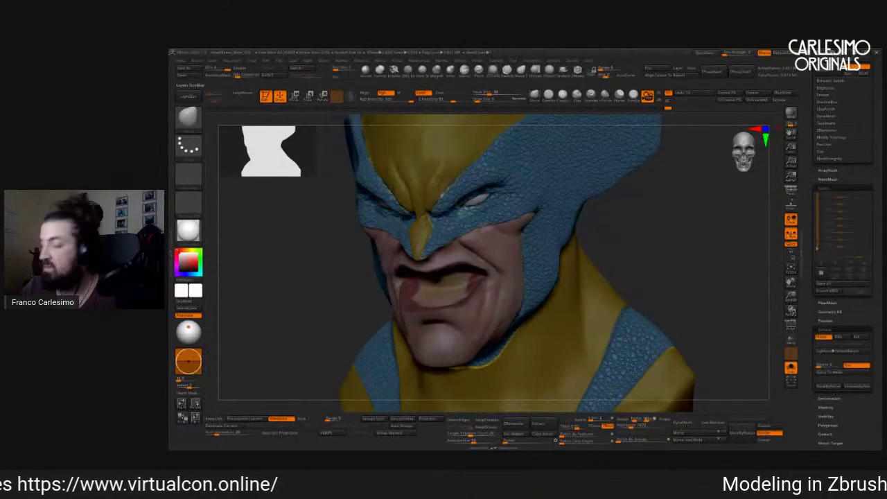
pyautogui.moveTo(702, 249); pyautogui.dragTo(691, 223)
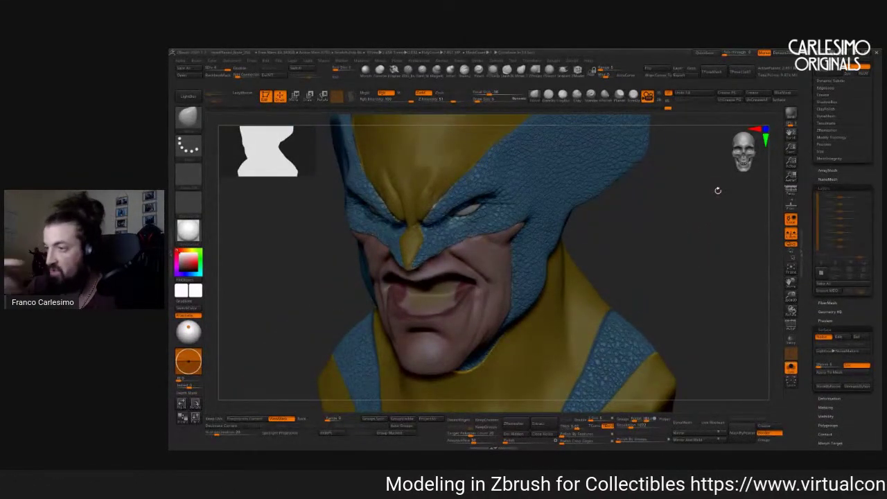
pyautogui.moveTo(718, 190); pyautogui.dragTo(612, 187)
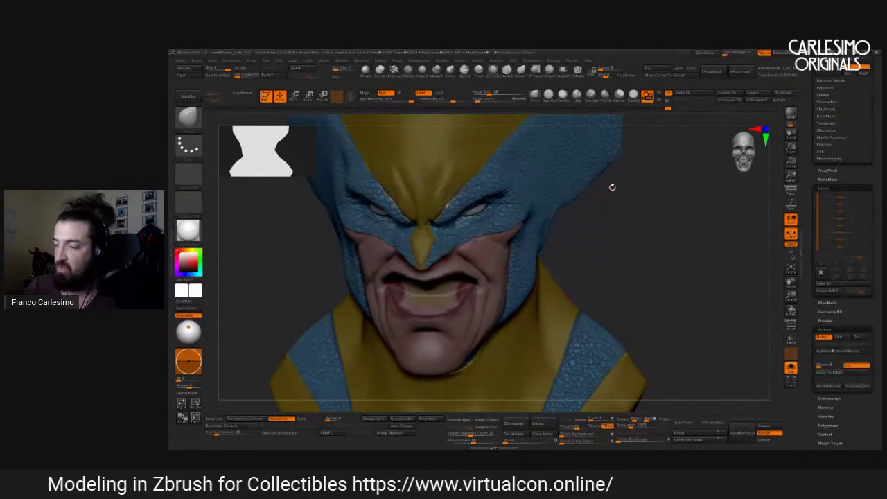
pyautogui.moveTo(610, 210); pyautogui.dragTo(608, 186)
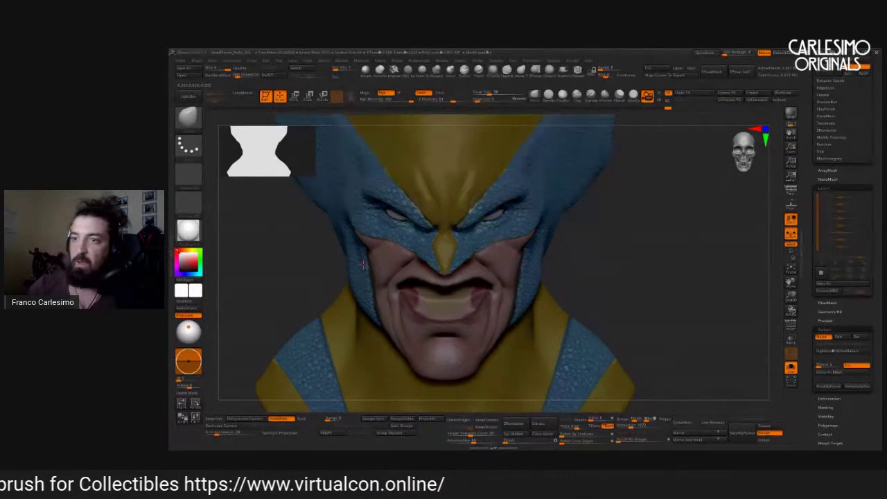
pyautogui.moveTo(806, 180)
pyautogui.mouseDown()
pyautogui.moveTo(809, 238)
pyautogui.moveTo(818, 182)
pyautogui.moveTo(810, 195)
pyautogui.mouseUp()
pyautogui.moveTo(647, 213)
pyautogui.keyDown('alt'); pyautogui.mouseDown()
pyautogui.moveTo(695, 180)
pyautogui.moveTo(655, 223)
pyautogui.moveTo(645, 215)
pyautogui.mouseUp(); pyautogui.keyUp('alt')
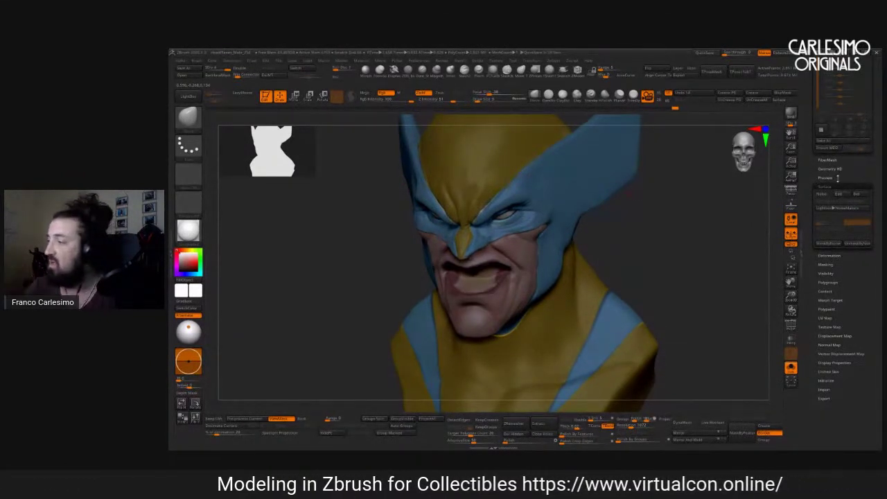
# Add a new layer, enable Surface Noise, and Apply To Mesh to bake the scales in.
pyautogui.scroll(3, 822, 190)
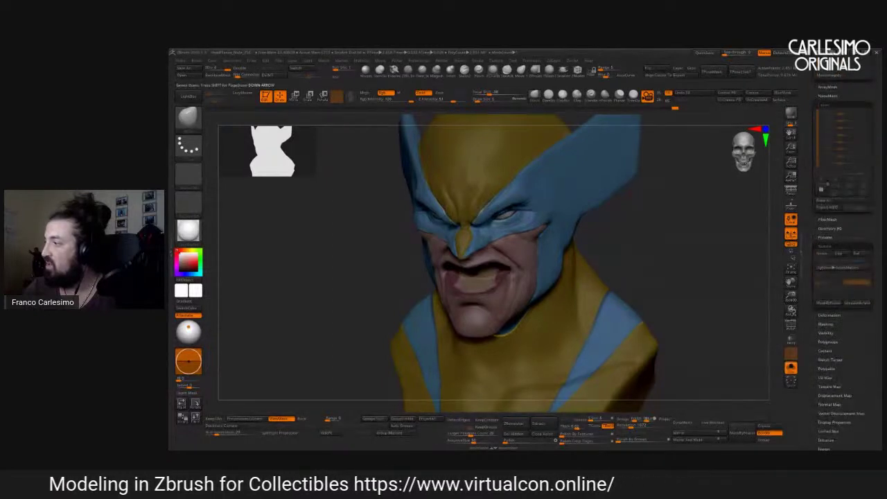
pyautogui.click(821, 190)
pyautogui.click(822, 253)
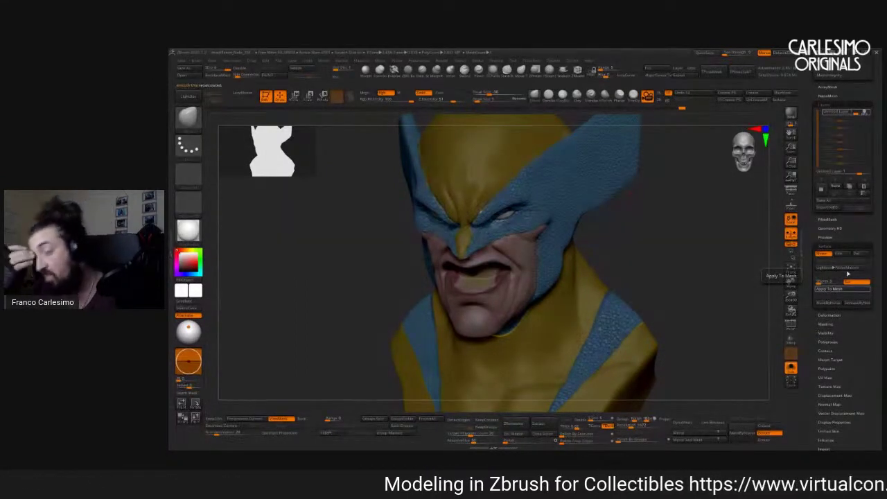
pyautogui.click(848, 274)
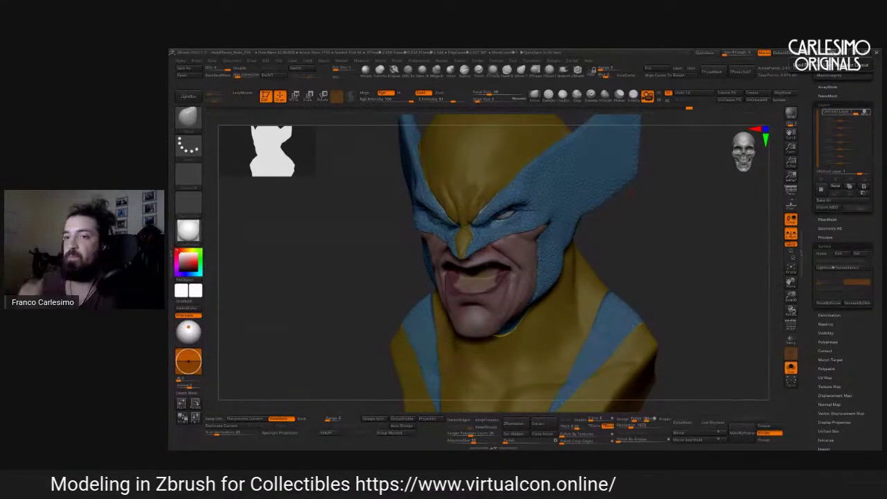
pyautogui.moveTo(640, 240); pyautogui.dragTo(628, 219)
pyautogui.press('b')
pyautogui.press('d')
pyautogui.press('s')
pyautogui.press('b')
pyautogui.press('s')
pyautogui.press('t')
pyautogui.moveTo(625, 220)
pyautogui.mouseDown()
pyautogui.moveTo(557, 238)
pyautogui.moveTo(608, 210)
pyautogui.moveTo(538, 225)
pyautogui.moveTo(536, 172)
pyautogui.mouseUp()
pyautogui.scroll(5, 556, 238)
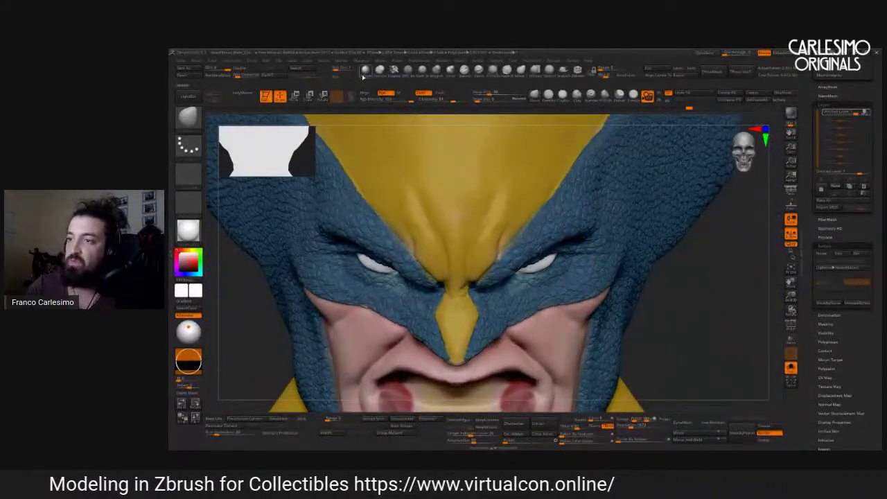
pyautogui.click(187, 116)
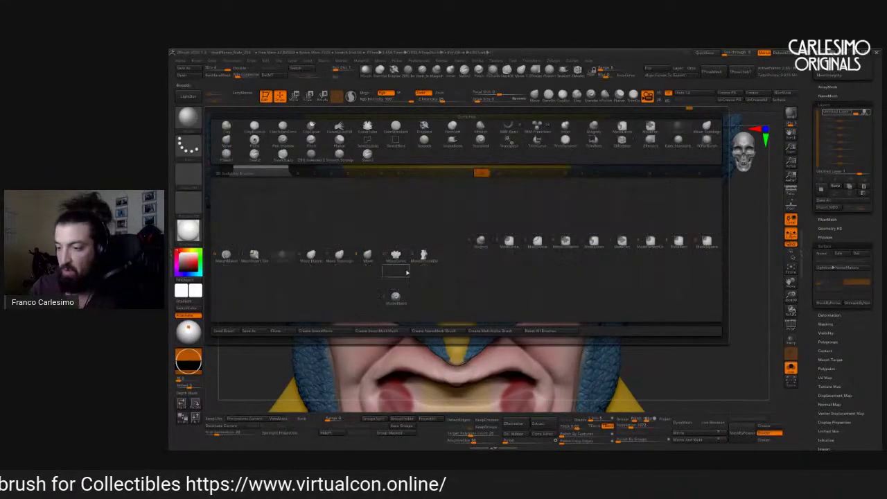
pyautogui.moveTo(504, 241); pyautogui.dragTo(478, 269, button='right')
pyautogui.rightClick(499, 264)
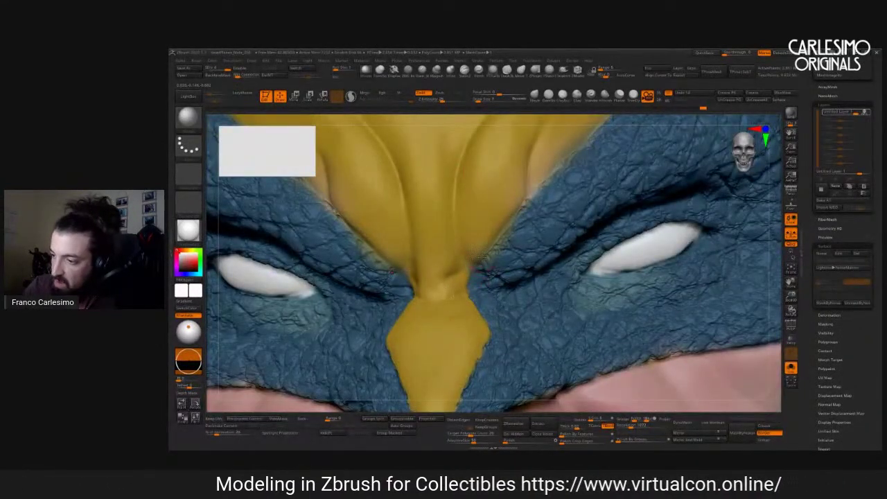
pyautogui.moveTo(515, 194); pyautogui.dragTo(535, 175, button='right')
pyautogui.moveTo(514, 203); pyautogui.dragTo(525, 193, button='right')
pyautogui.moveTo(490, 219); pyautogui.dragTo(551, 208, button='right')
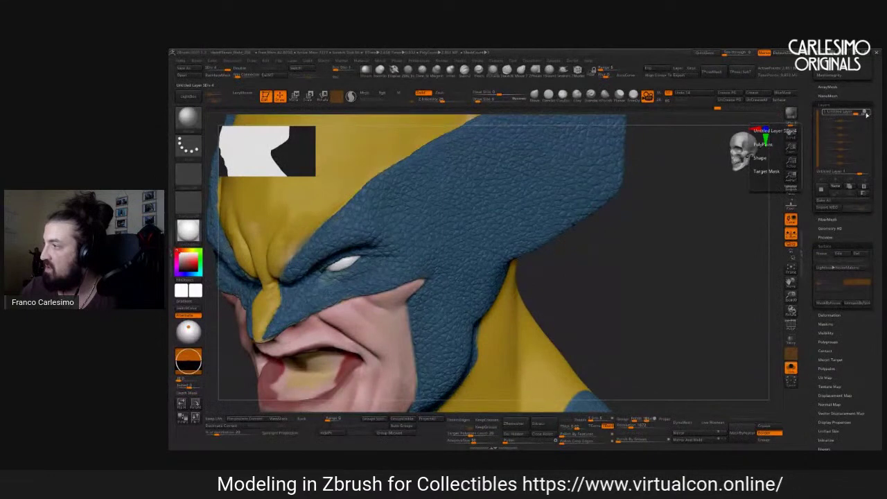
pyautogui.moveTo(771, 152); pyautogui.dragTo(784, 142, button='right')
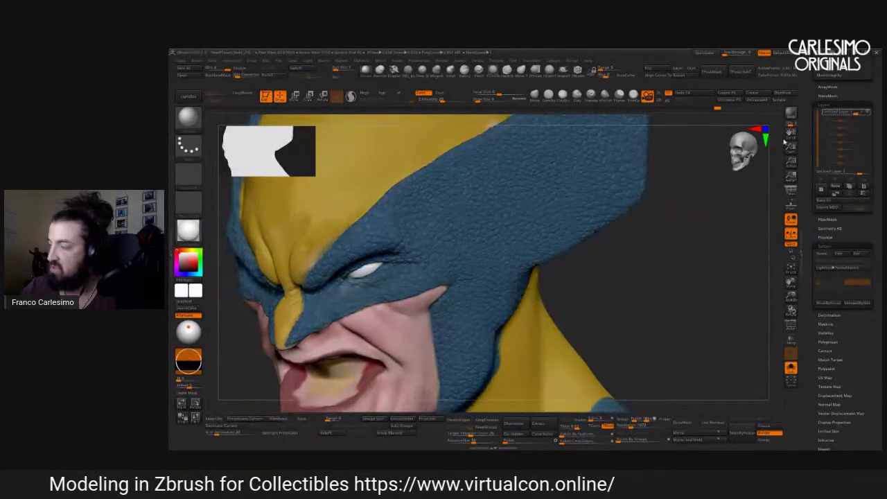
pyautogui.click(488, 238)
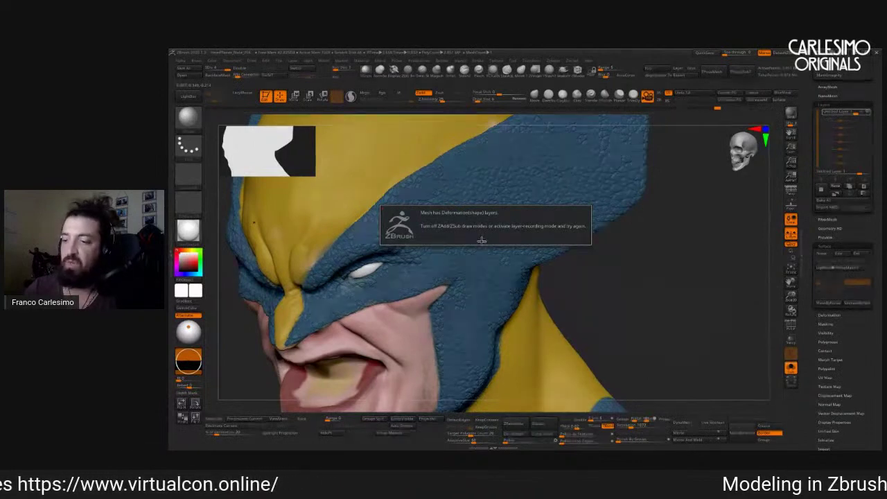
pyautogui.click(481, 239)
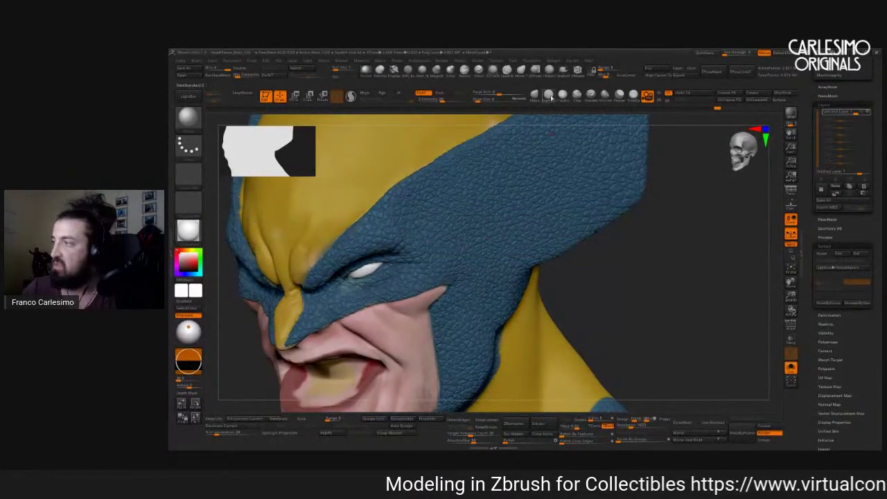
pyautogui.click(846, 113)
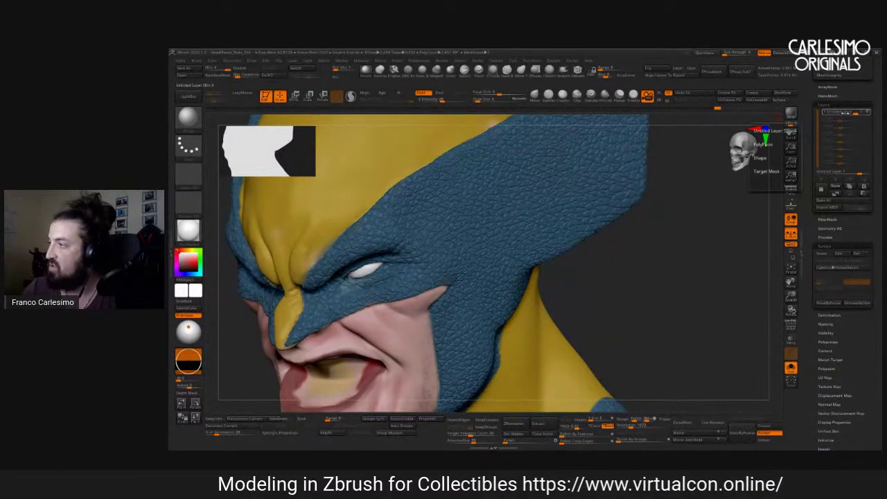
pyautogui.click(847, 113)
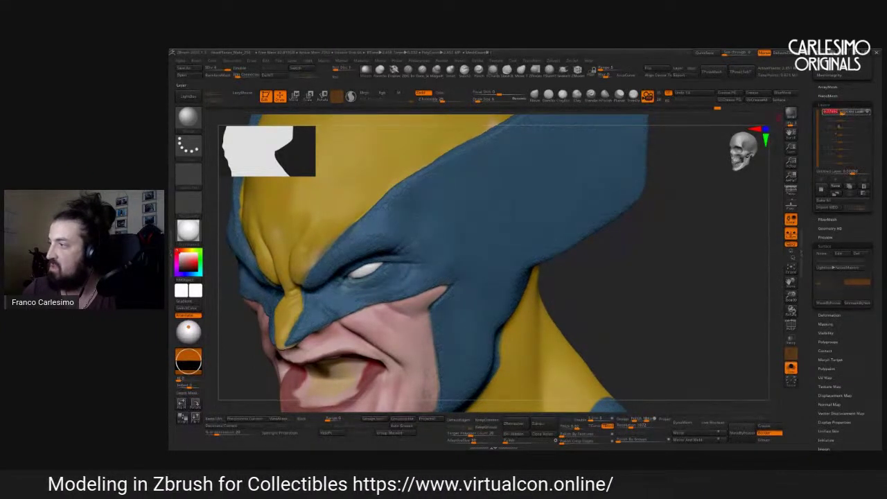
pyautogui.click(867, 112)
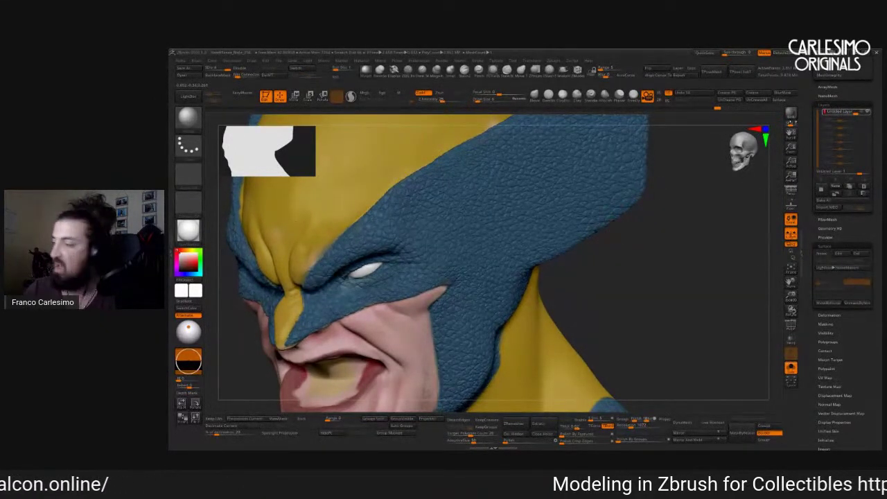
pyautogui.moveTo(721, 122); pyautogui.dragTo(689, 124)
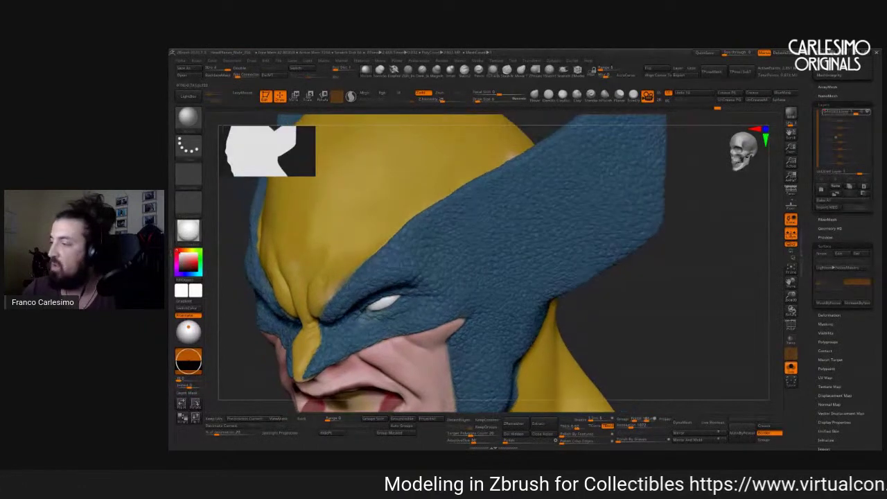
pyautogui.click(842, 156)
pyautogui.moveTo(579, 225); pyautogui.dragTo(531, 372)
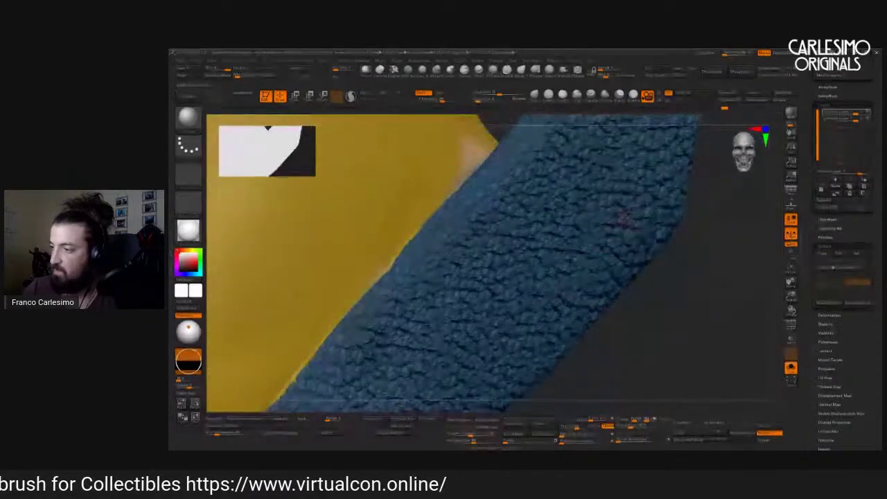
pyautogui.click(866, 120)
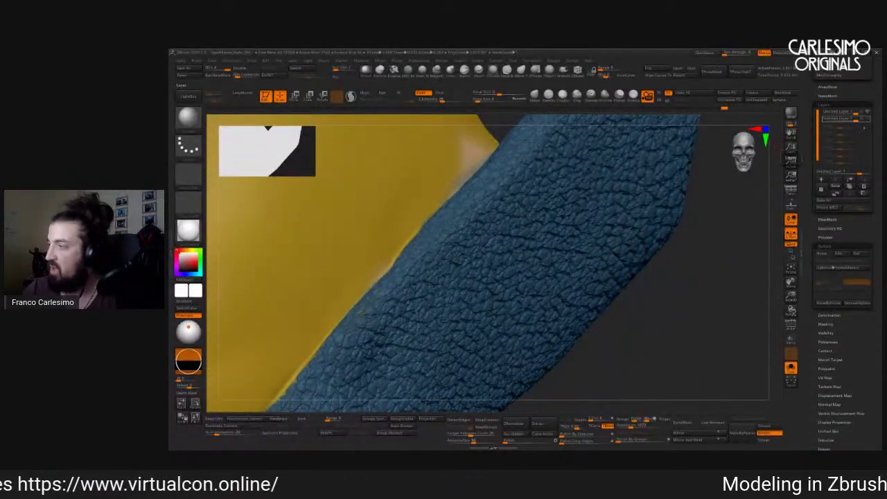
pyautogui.click(866, 121)
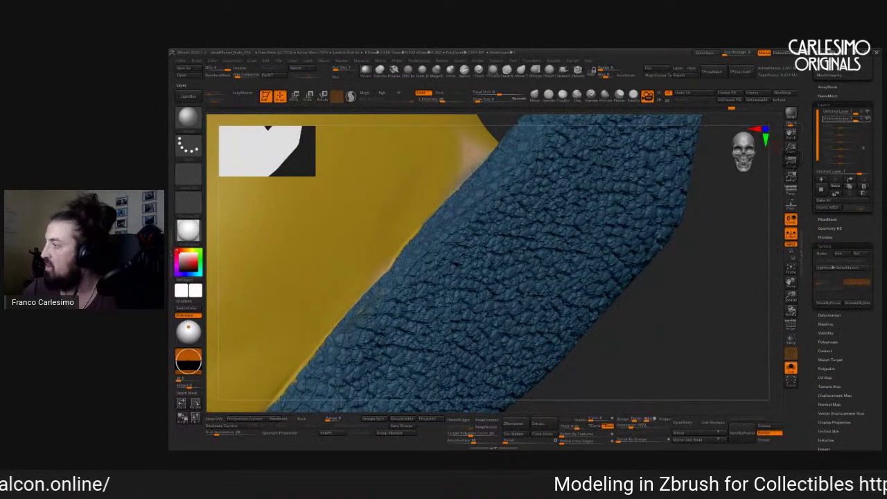
pyautogui.click(865, 186)
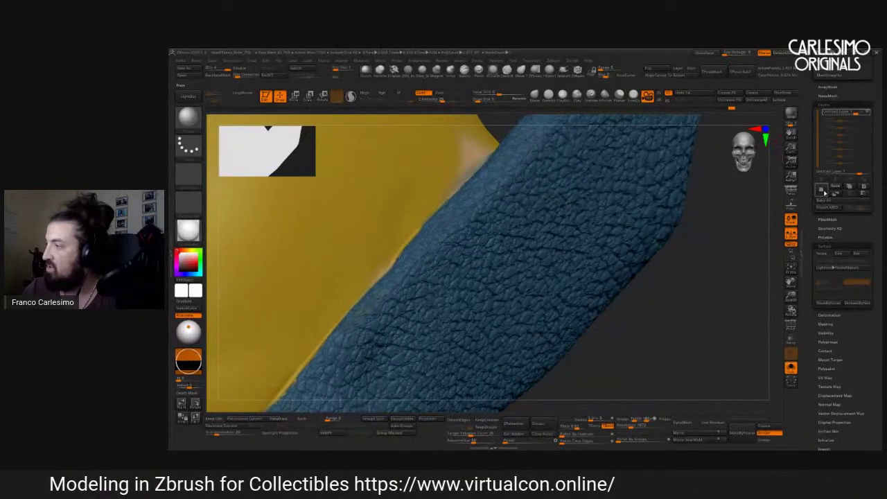
pyautogui.moveTo(644, 287); pyautogui.dragTo(680, 136, button='right')
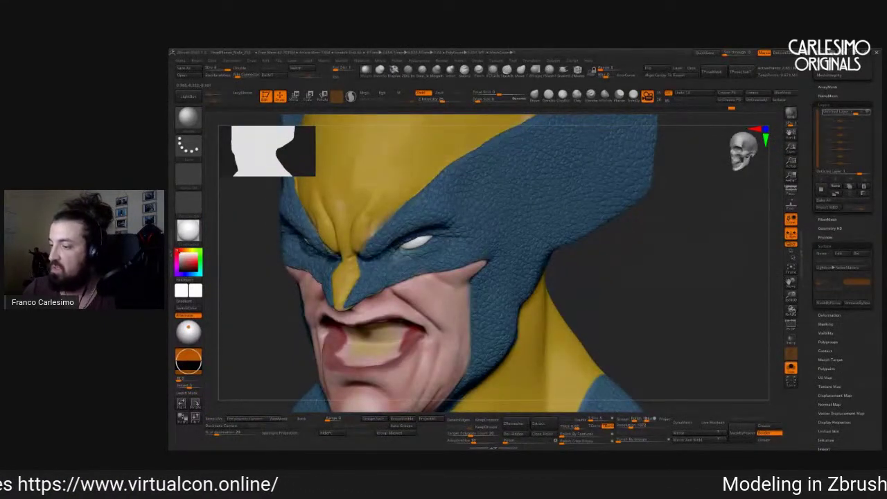
# Add a new layer and give the bust a different material, checking it from the front.
pyautogui.click(849, 172)
pyautogui.moveTo(743, 161); pyautogui.dragTo(601, 147, button='right')
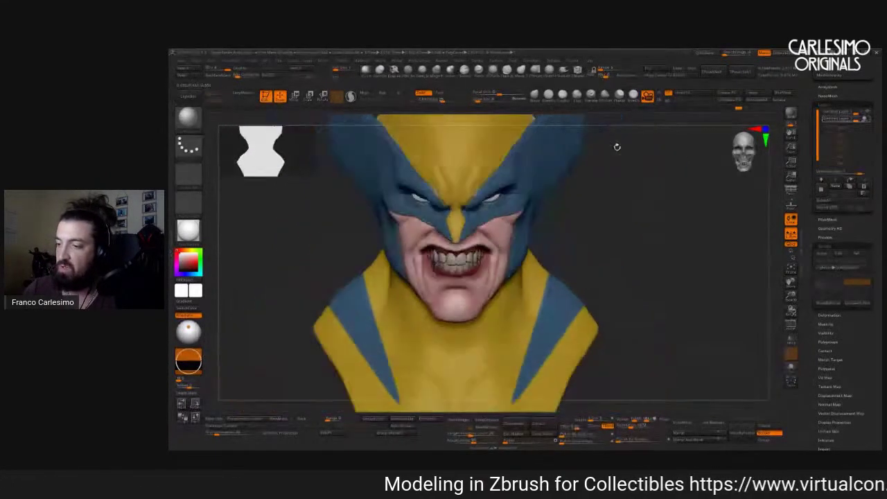
pyautogui.click(189, 229)
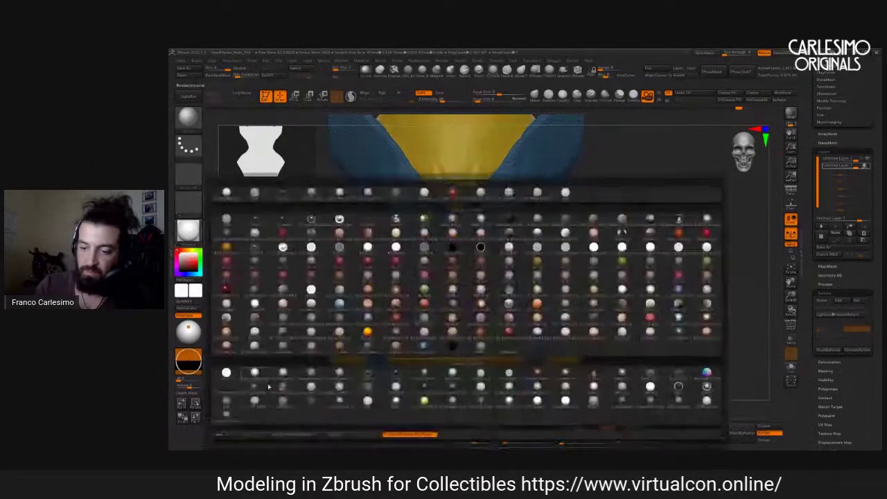
pyautogui.click(268, 383)
pyautogui.moveTo(565, 229); pyautogui.dragTo(578, 256, button='right')
pyautogui.moveTo(600, 213); pyautogui.dragTo(565, 164, button='right')
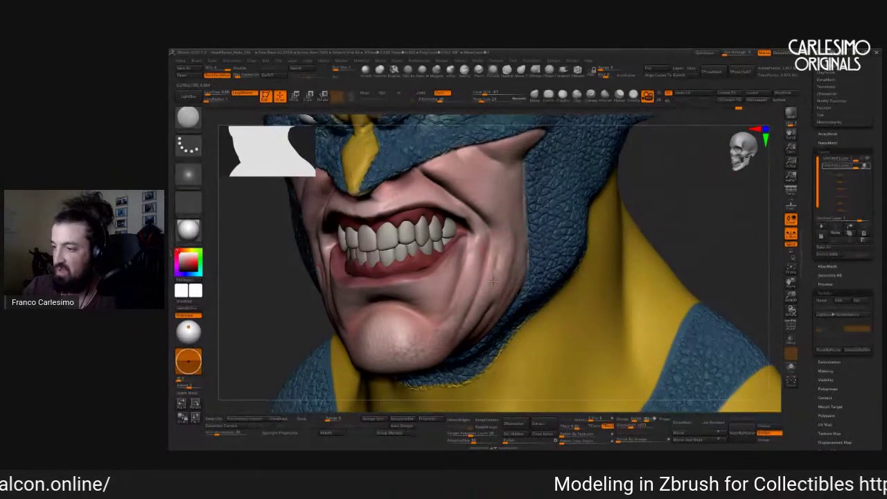
# Step subdivision levels down and back up, switch to a dotted-stroke brush, and face the bust forward.
pyautogui.hotkey('shift', 'd')
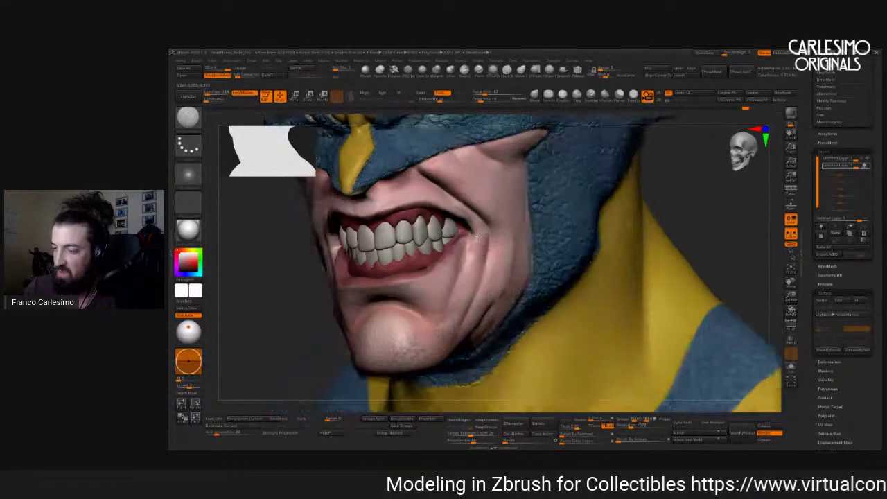
pyautogui.press('d')
pyautogui.press('space')
pyautogui.press('shift')
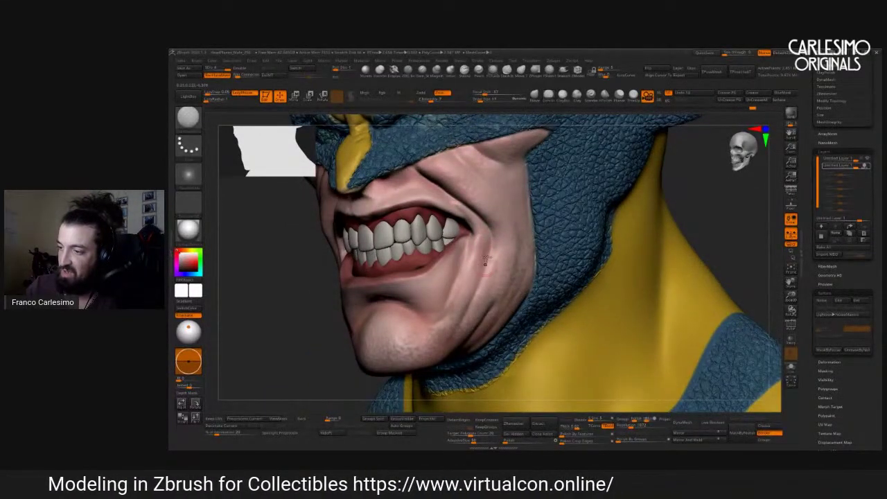
pyautogui.keyDown('shift'); pyautogui.moveTo(479, 297); pyautogui.dragTo(655, 245, button='right'); pyautogui.keyUp('shift')
pyautogui.moveTo(664, 189); pyautogui.dragTo(657, 174, button='right')
pyautogui.moveTo(645, 219); pyautogui.dragTo(643, 217, button='right')
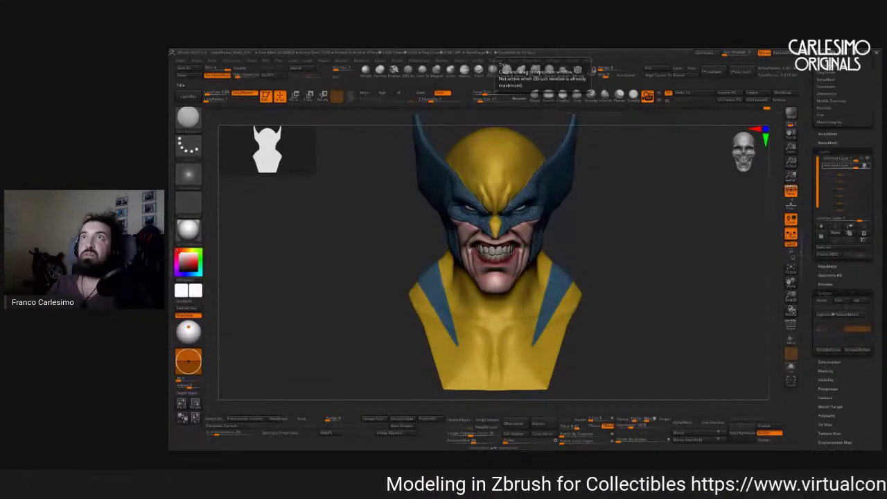
# Switch to Chrome and open the VirtualCon home page from the top of the artist page.
pyautogui.hotkey('alt', 'Tab')
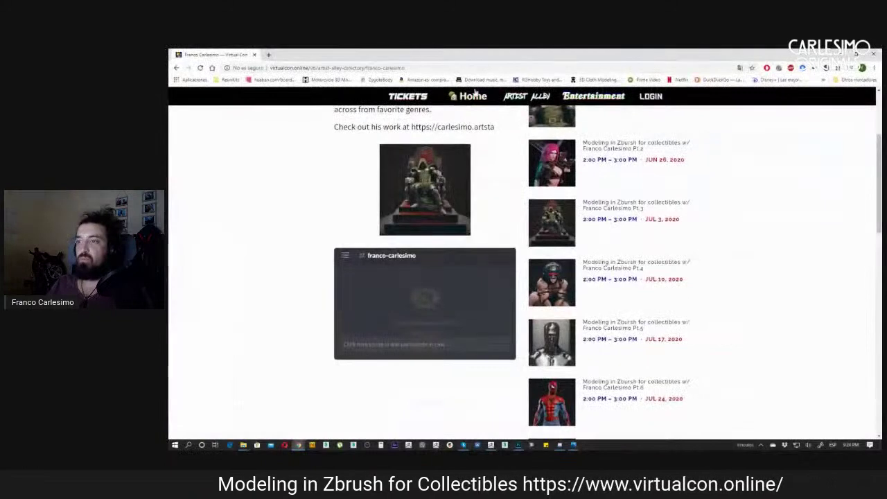
pyautogui.scroll(3, 311, 212)
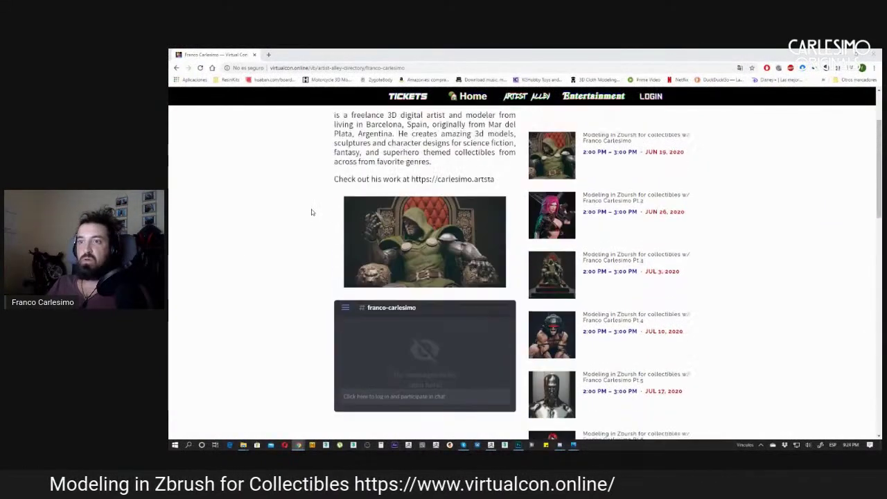
pyautogui.click(470, 96)
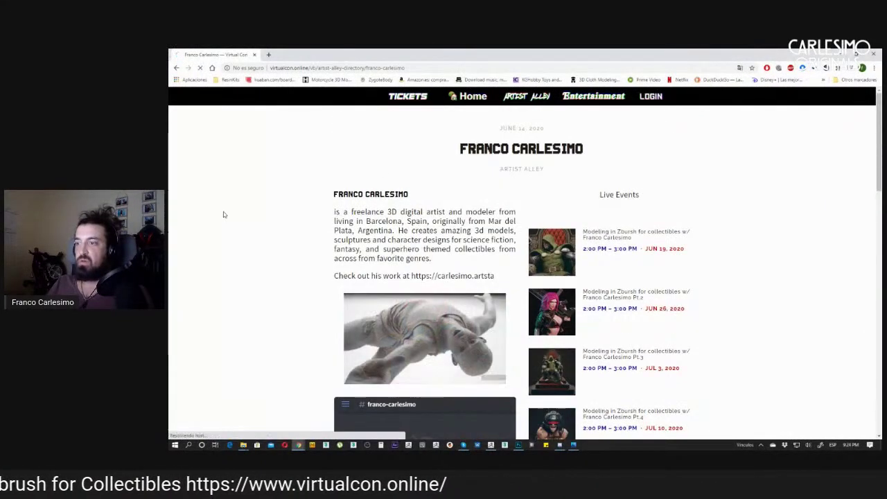